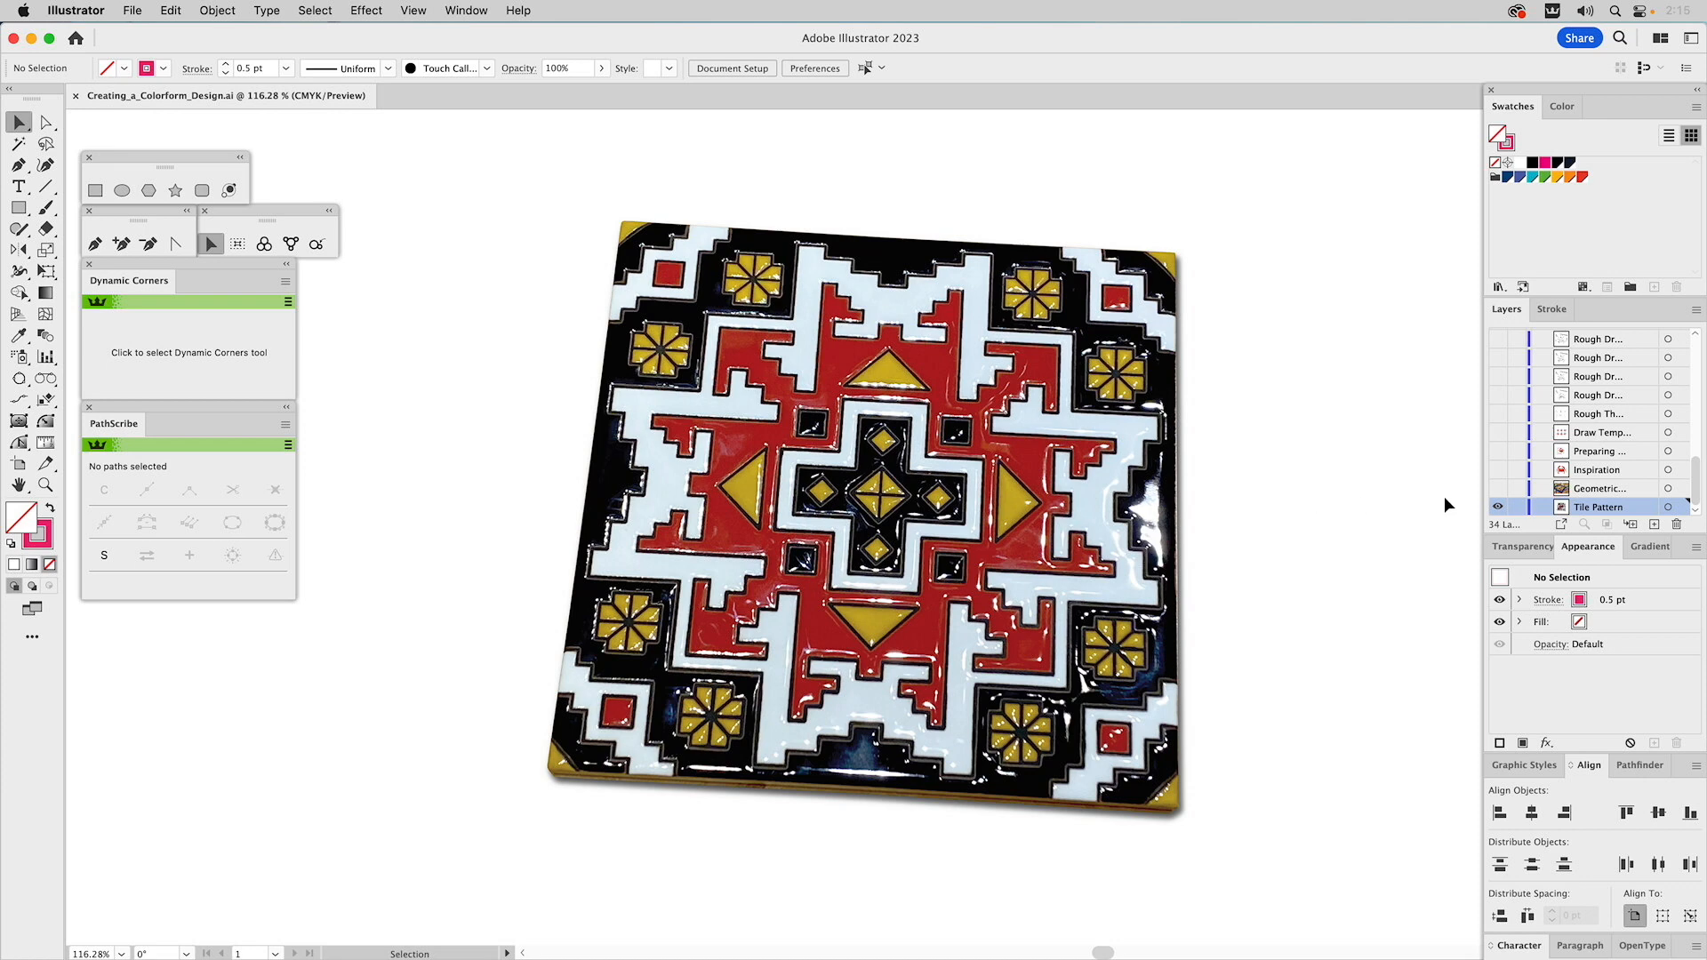
Hide the Tile Pattern layer and reveal the Inspiration layer and the Preparing layer with the crab photo
left_click(1497, 506)
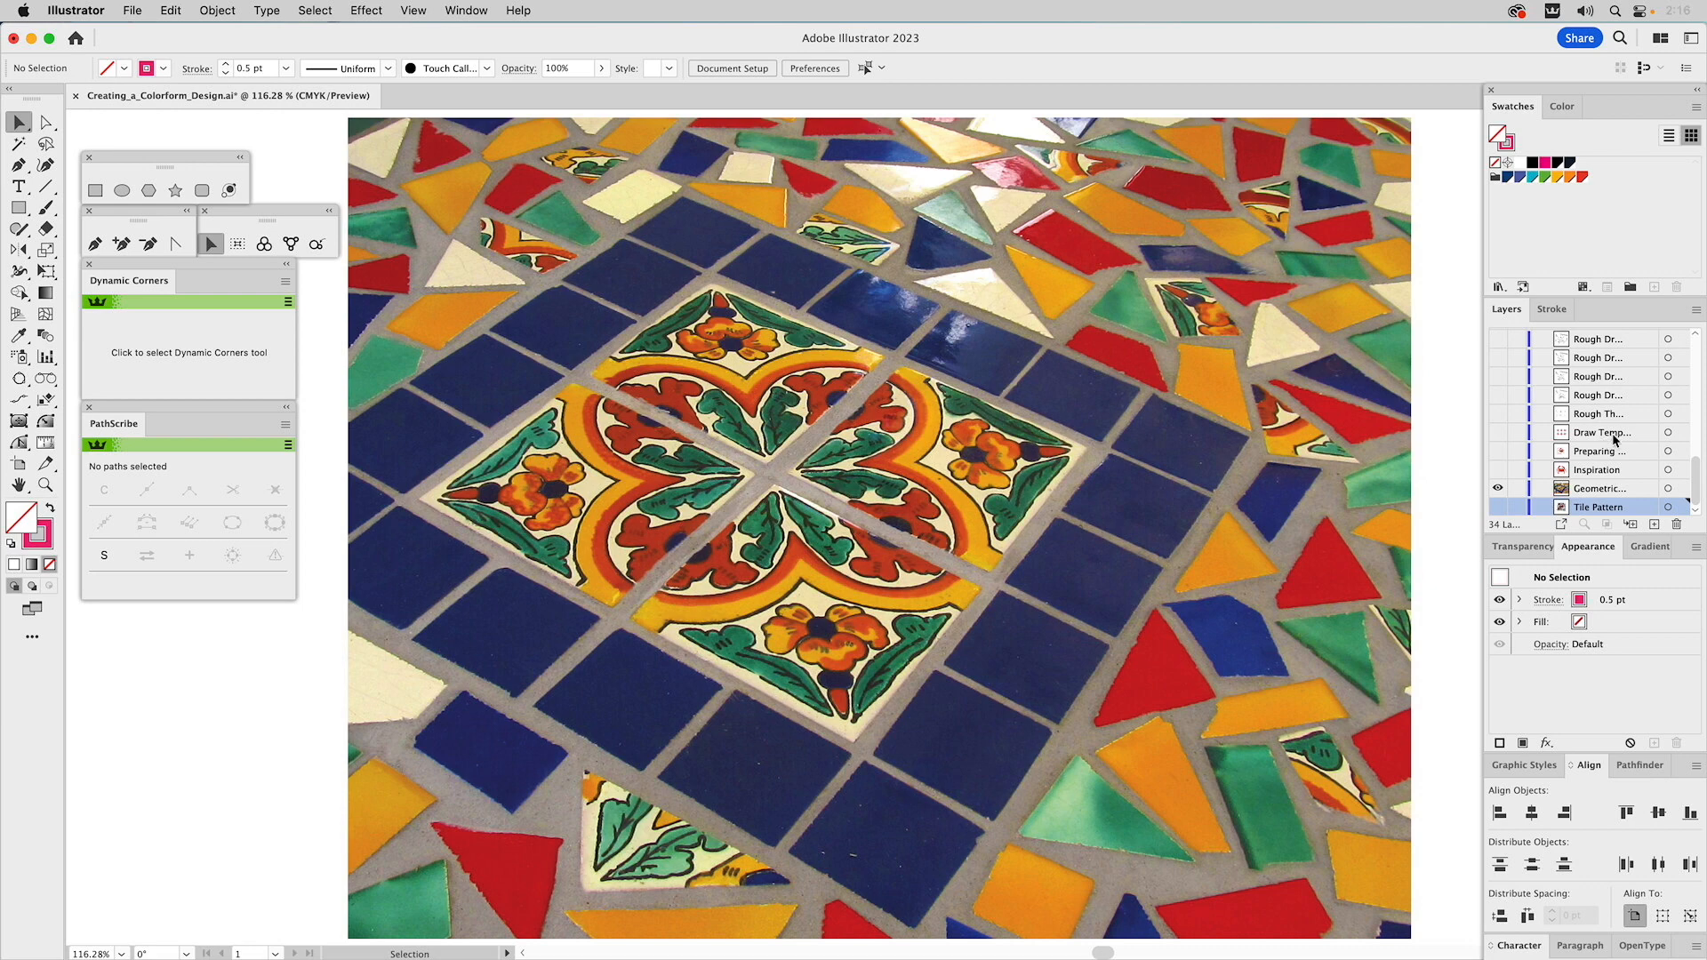
left_click(1497, 469)
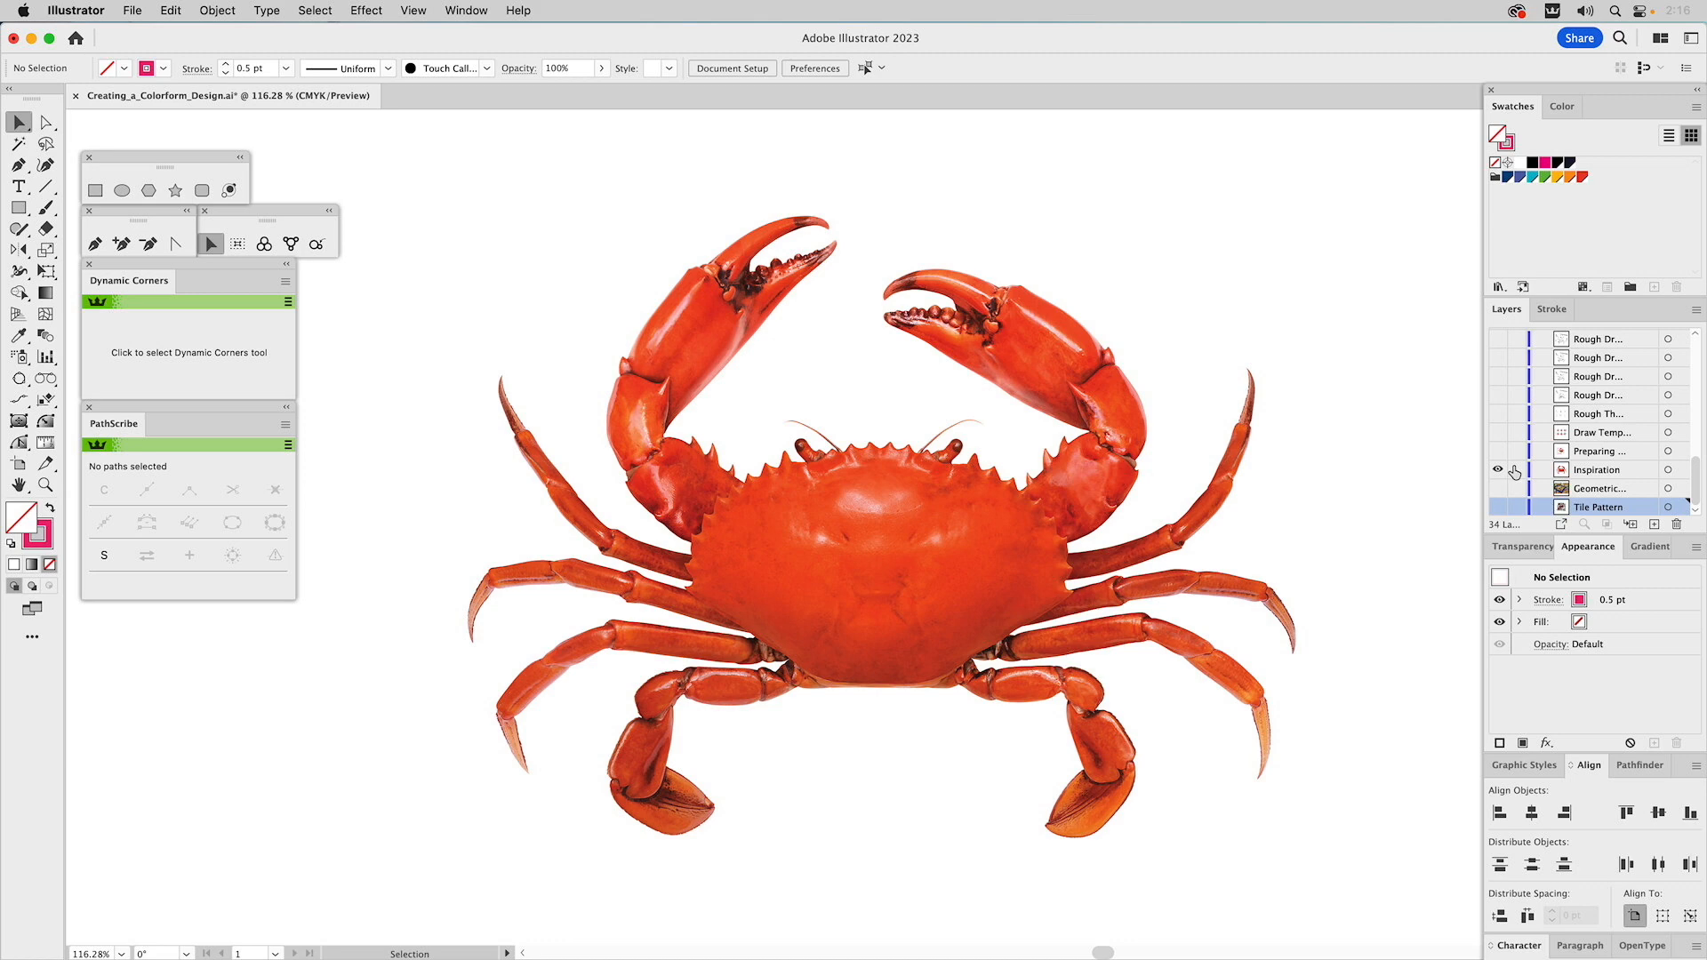
left_click(1497, 451)
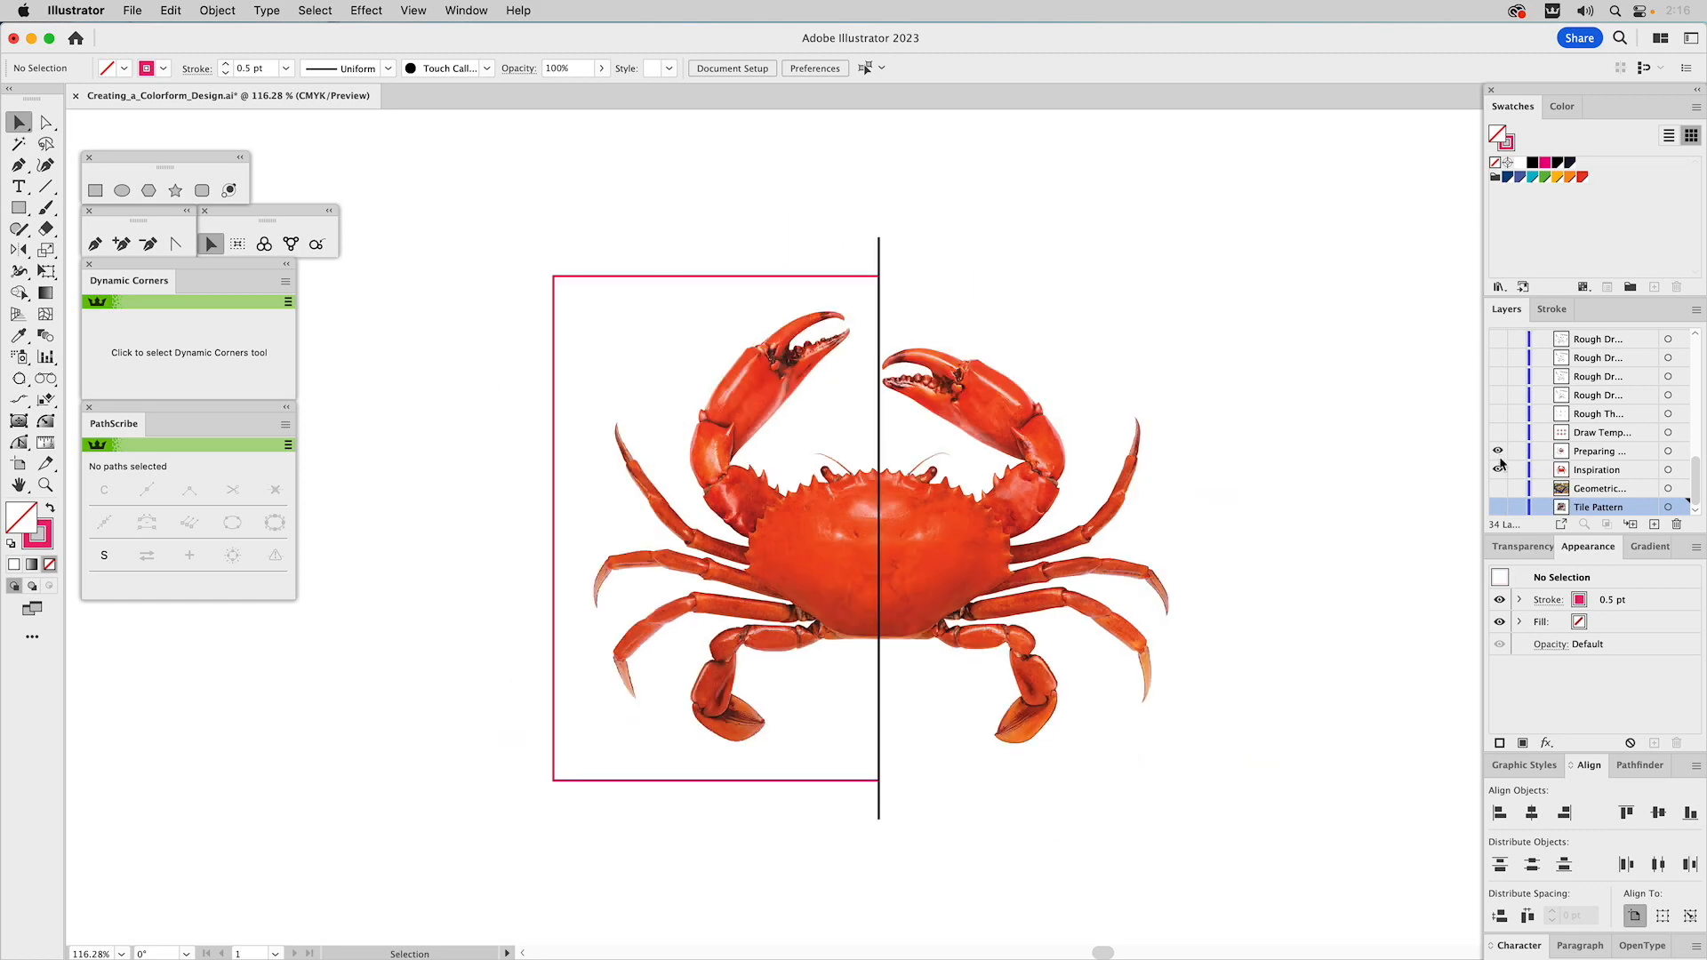
Make a clipping mask from the crab photo and the magenta rectangle so only the crab's left half is kept
left_click(1046, 461)
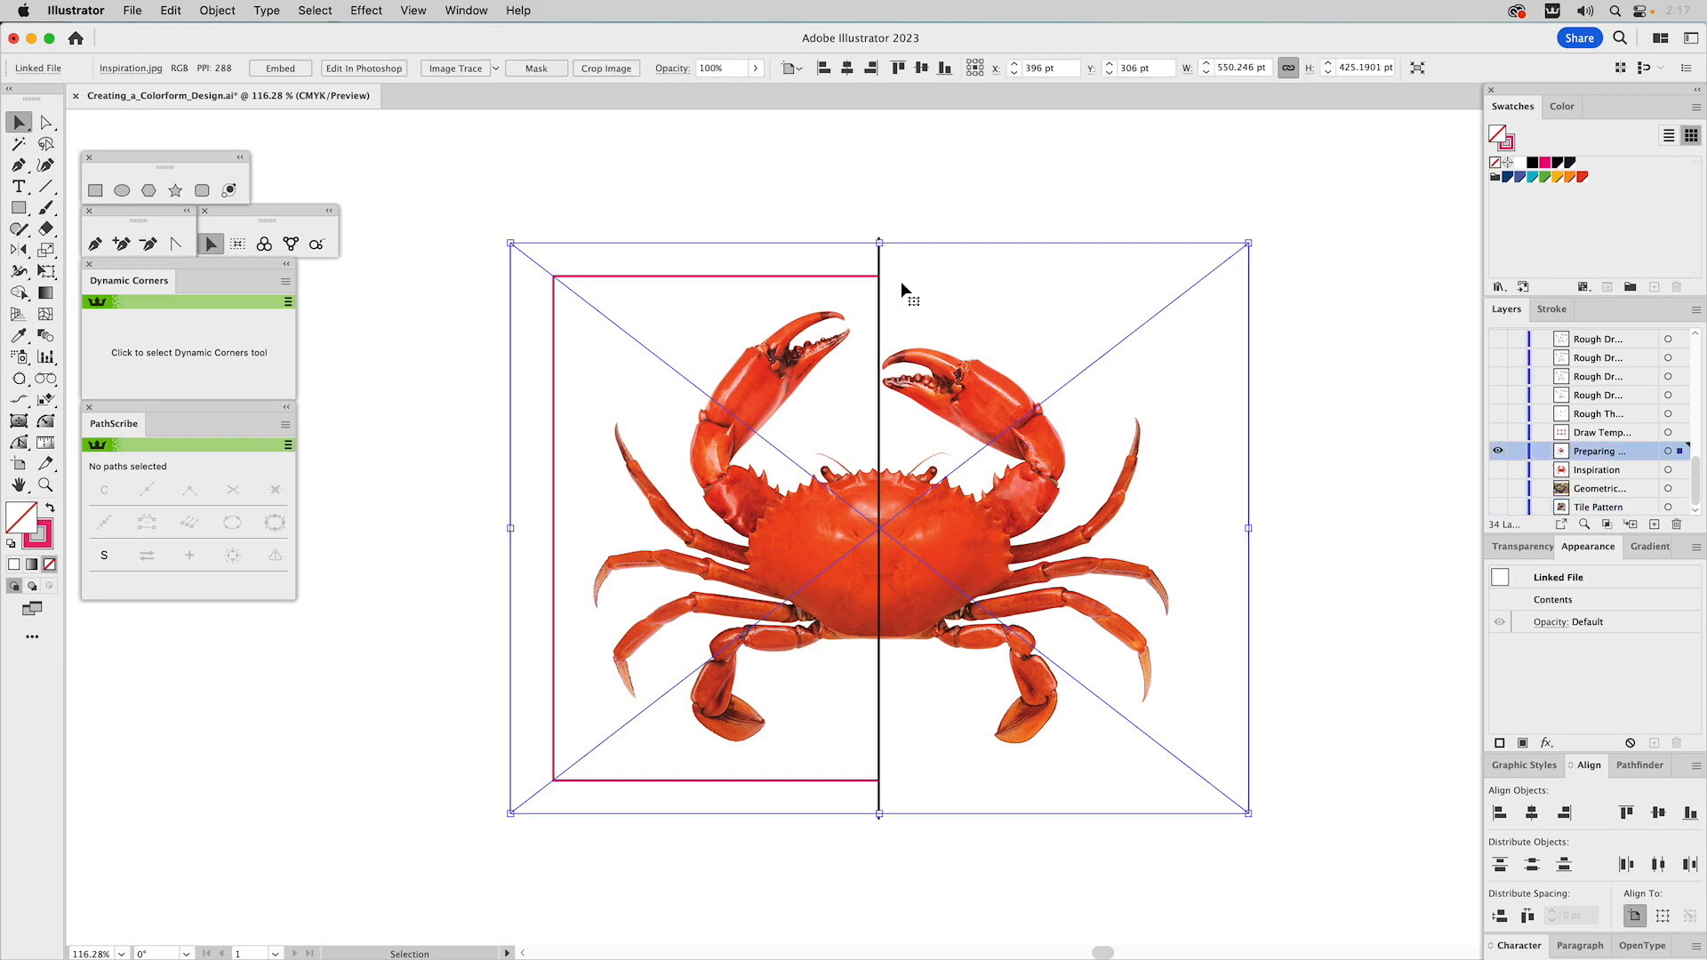
left_click(823, 276, "shift")
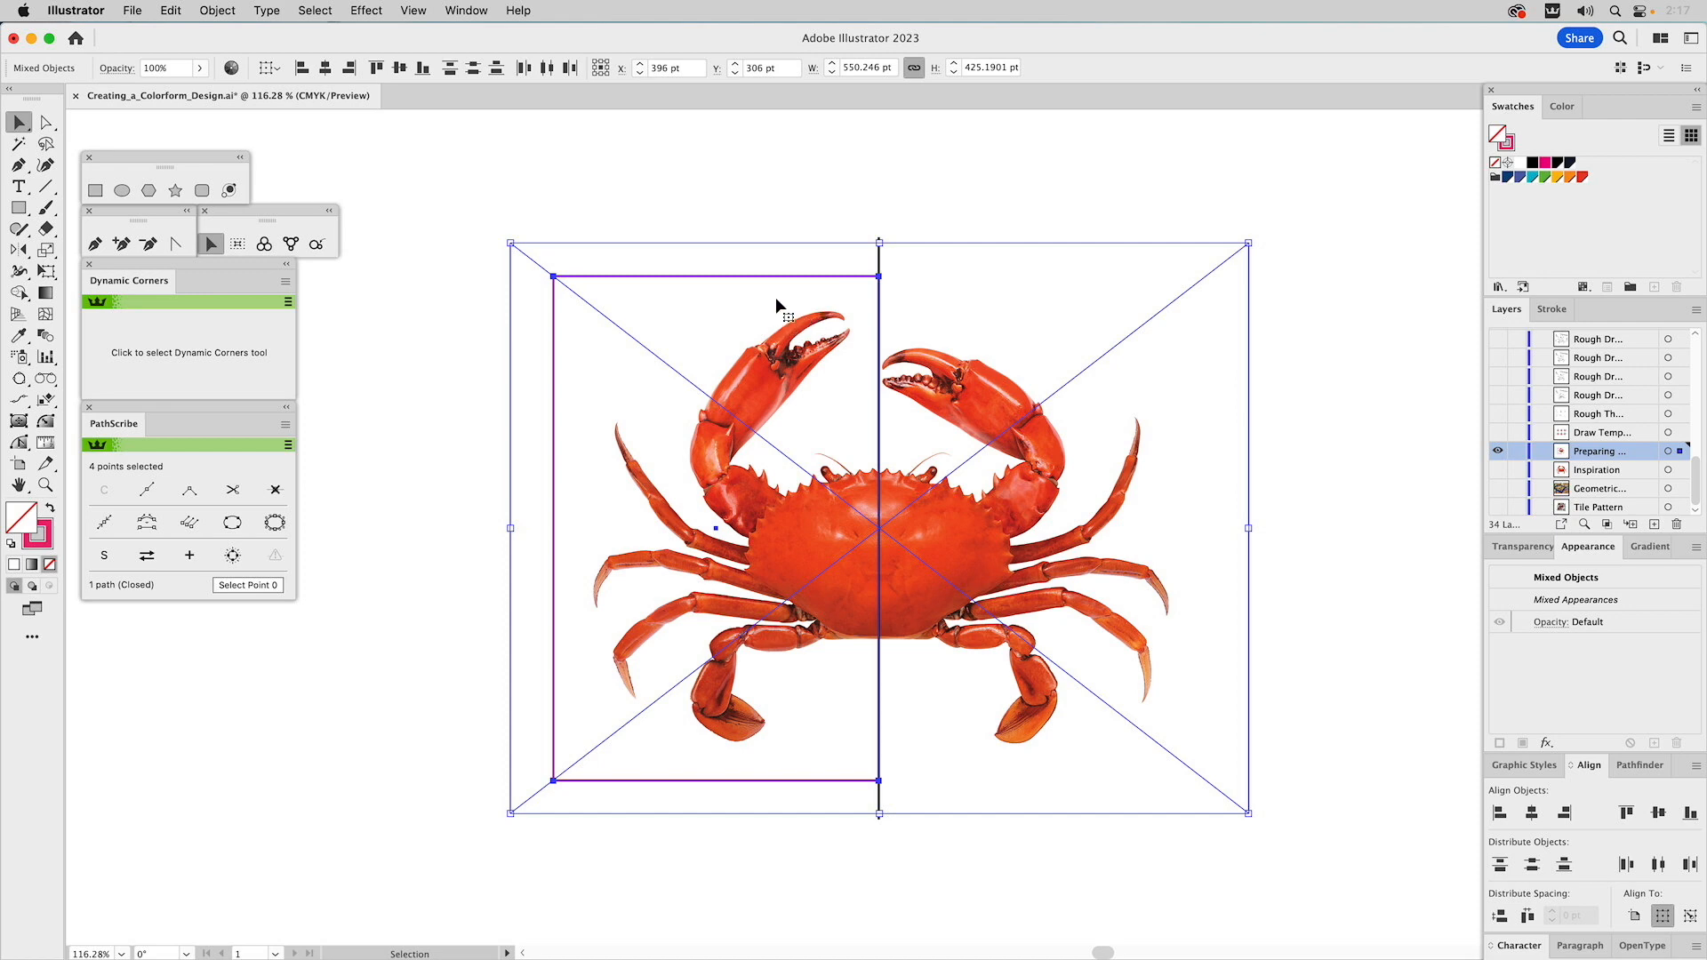
left_click(219, 10)
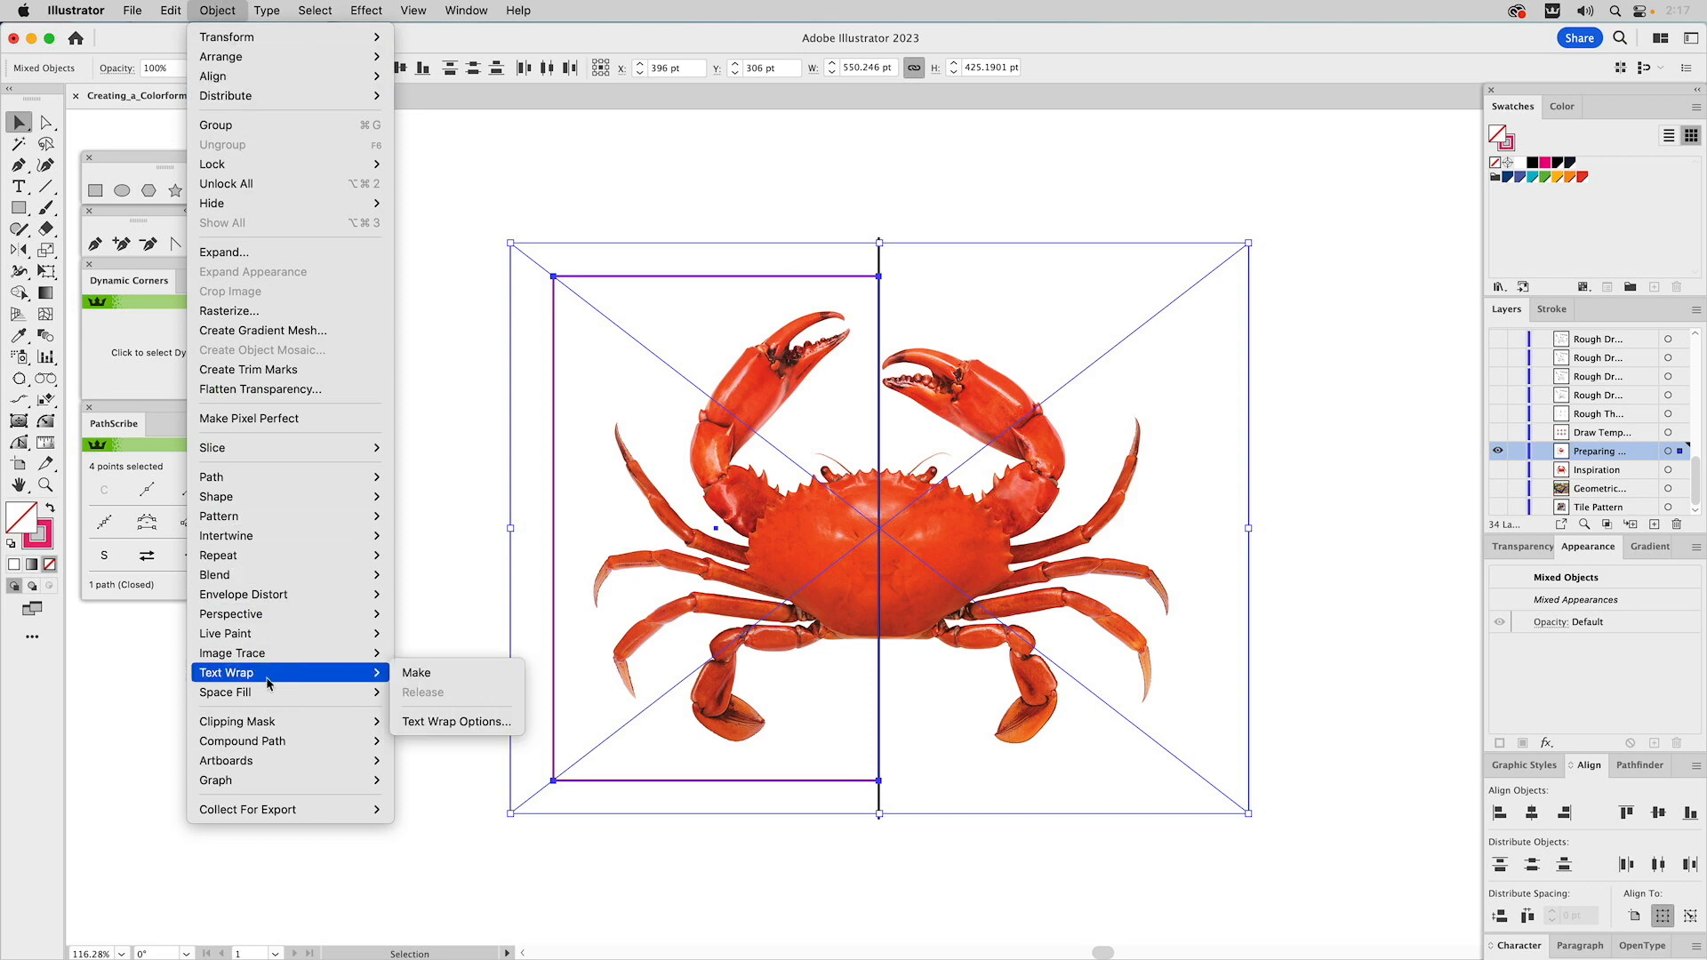
mouse_move(261, 731)
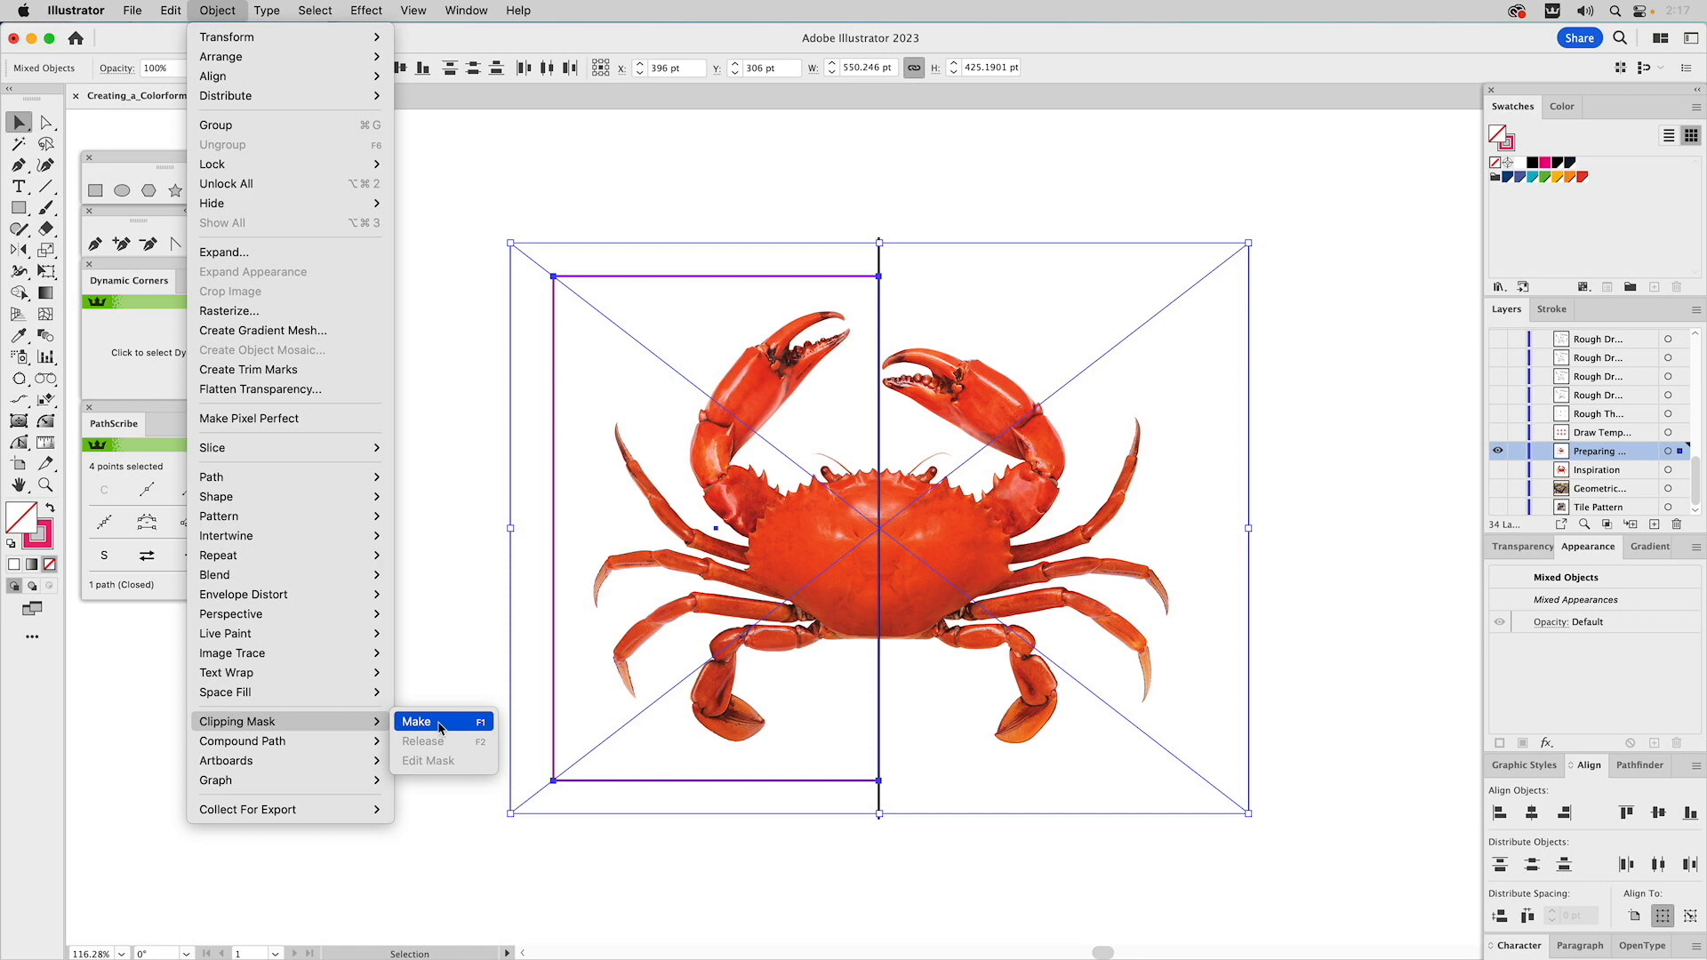
left_click(435, 686)
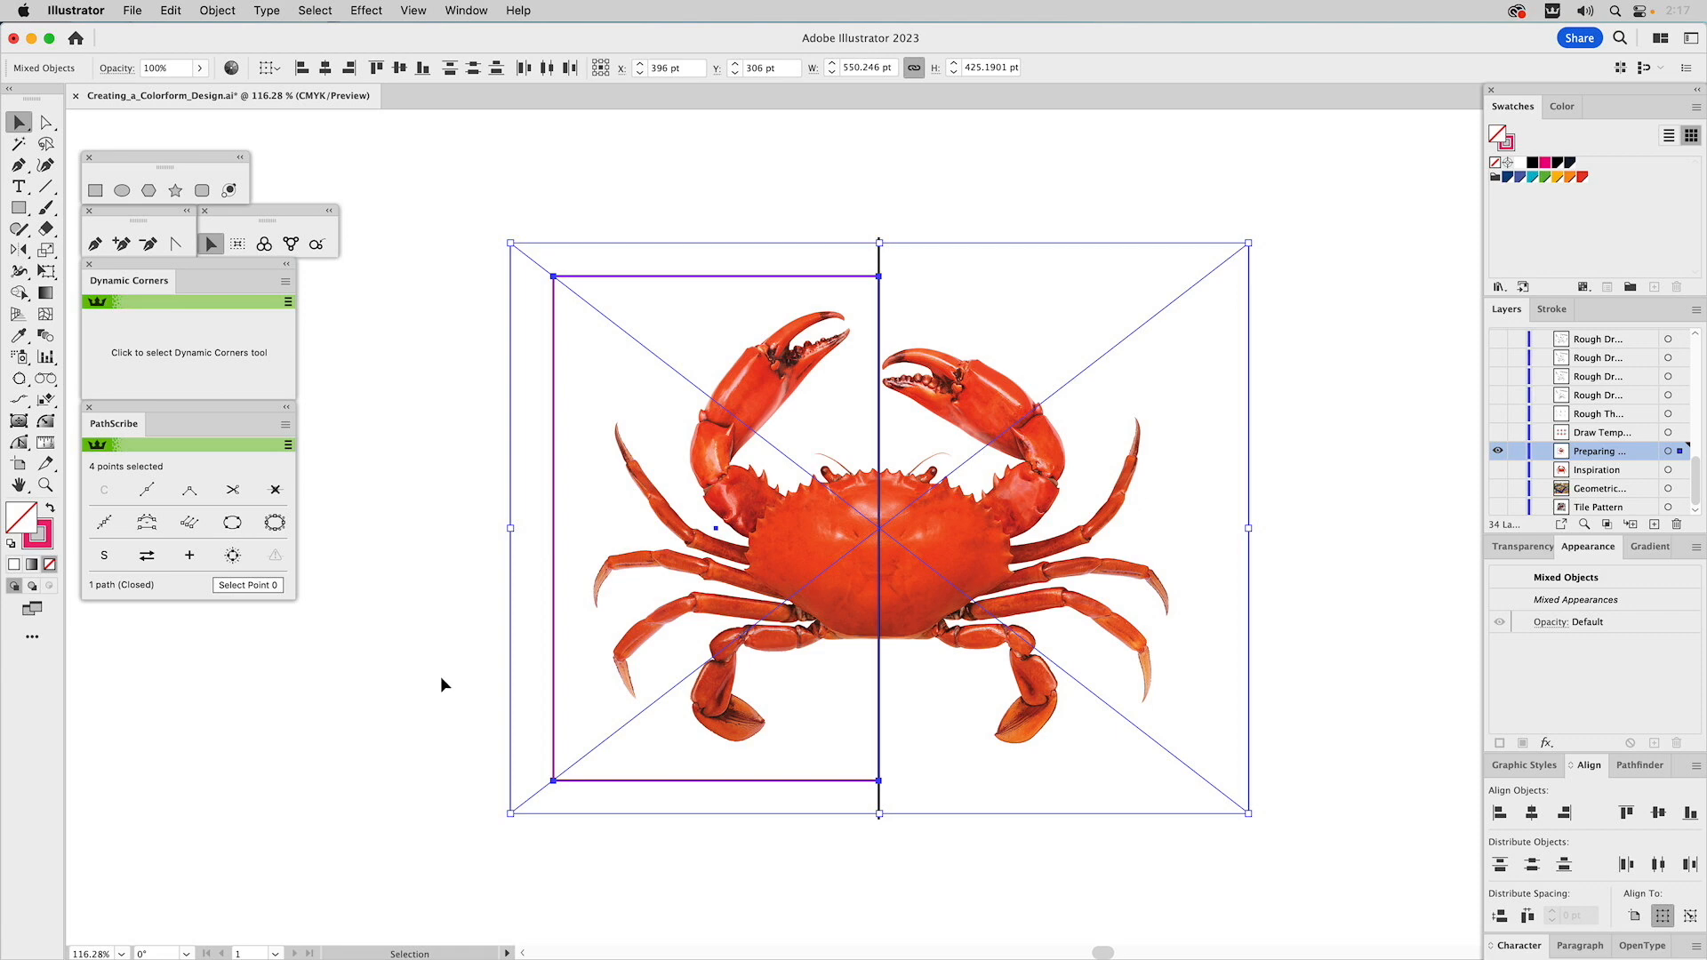
key("super+7")
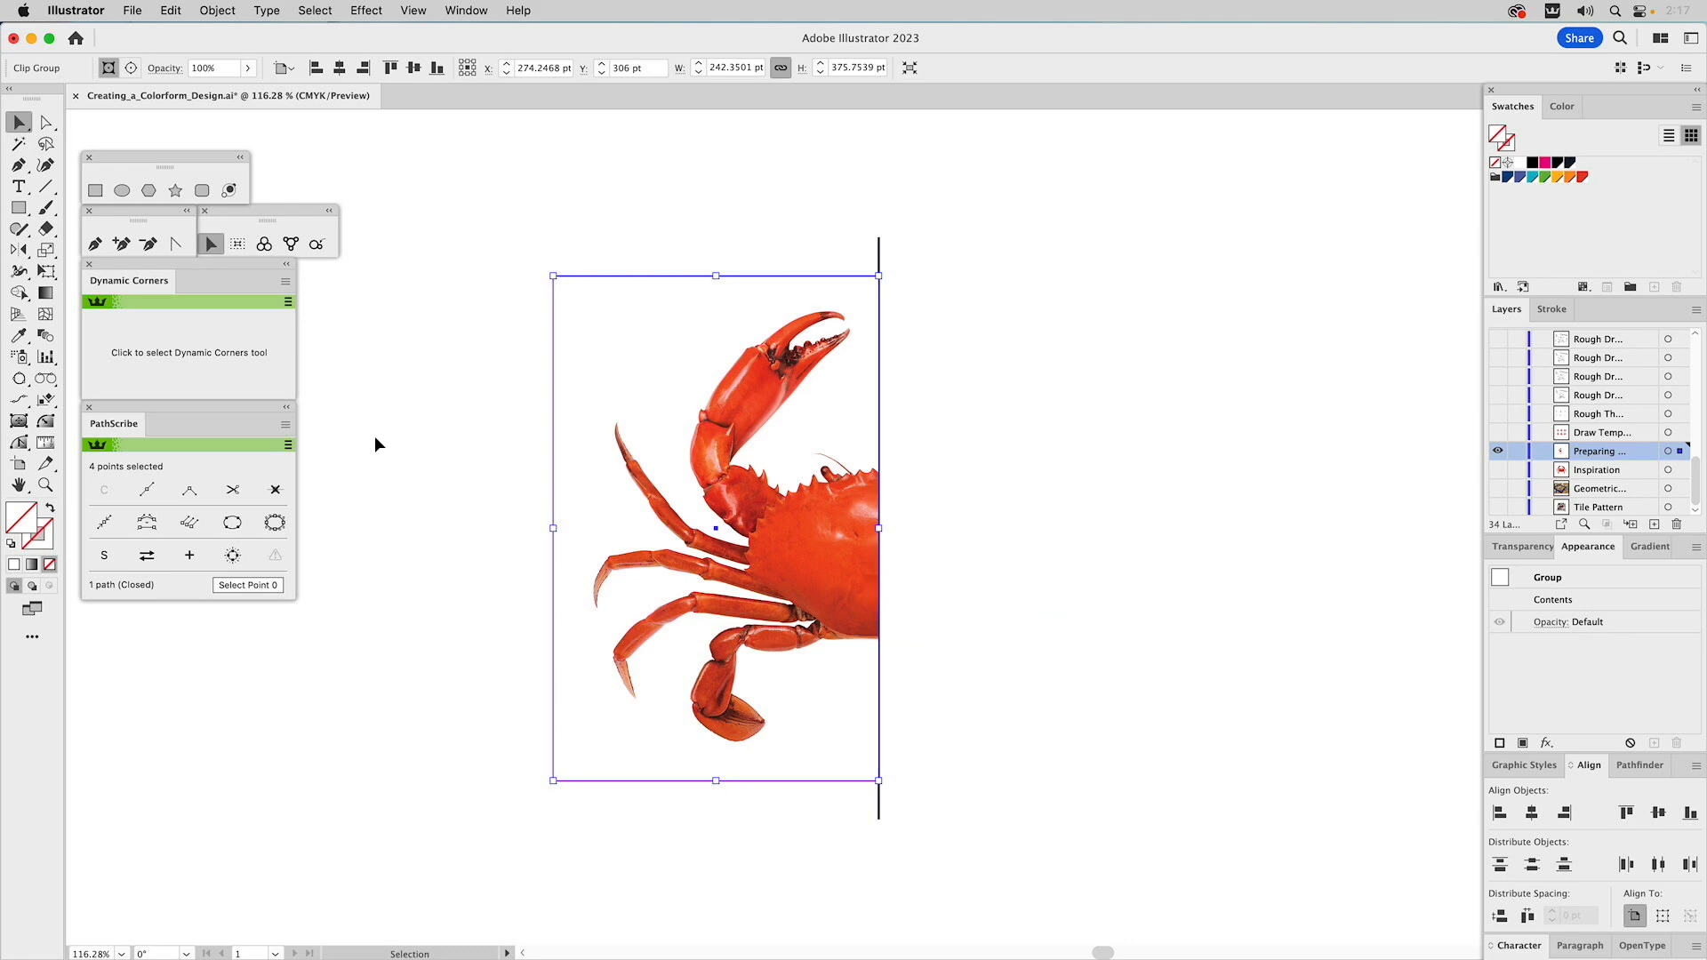
Reflect a copy of the clipped half crab across the vertical centre line to form a symmetrical crab
left_click(19, 250)
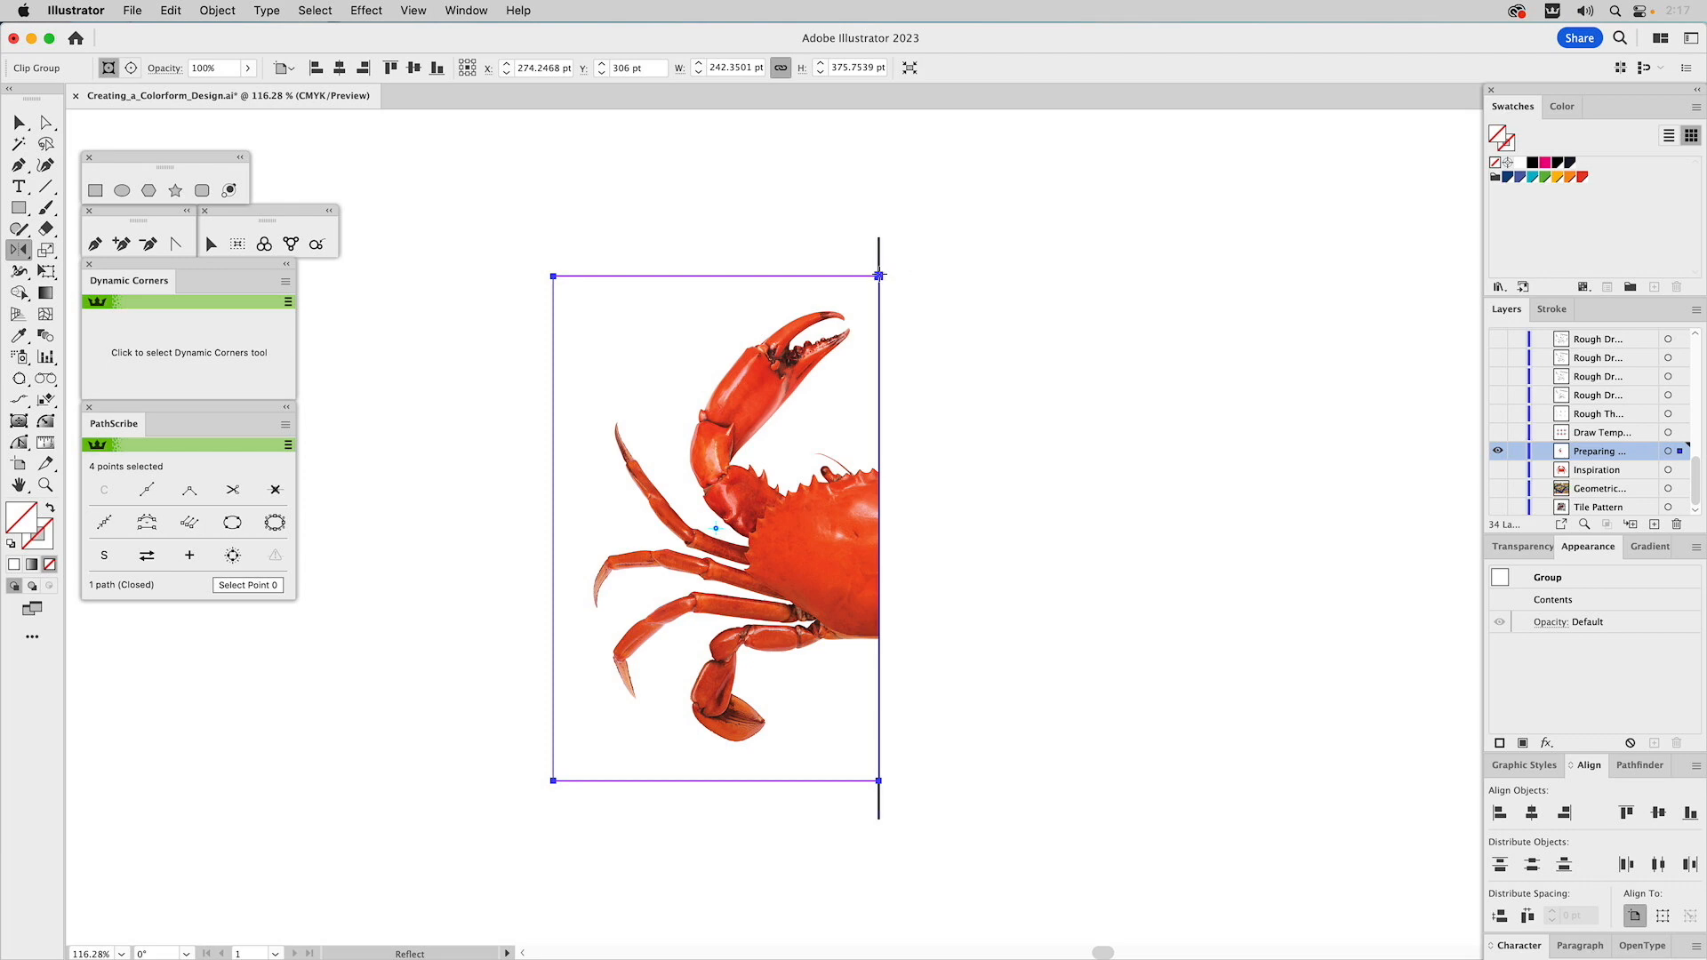
left_click(878, 277)
left_click_drag(878, 396, 875, 457)
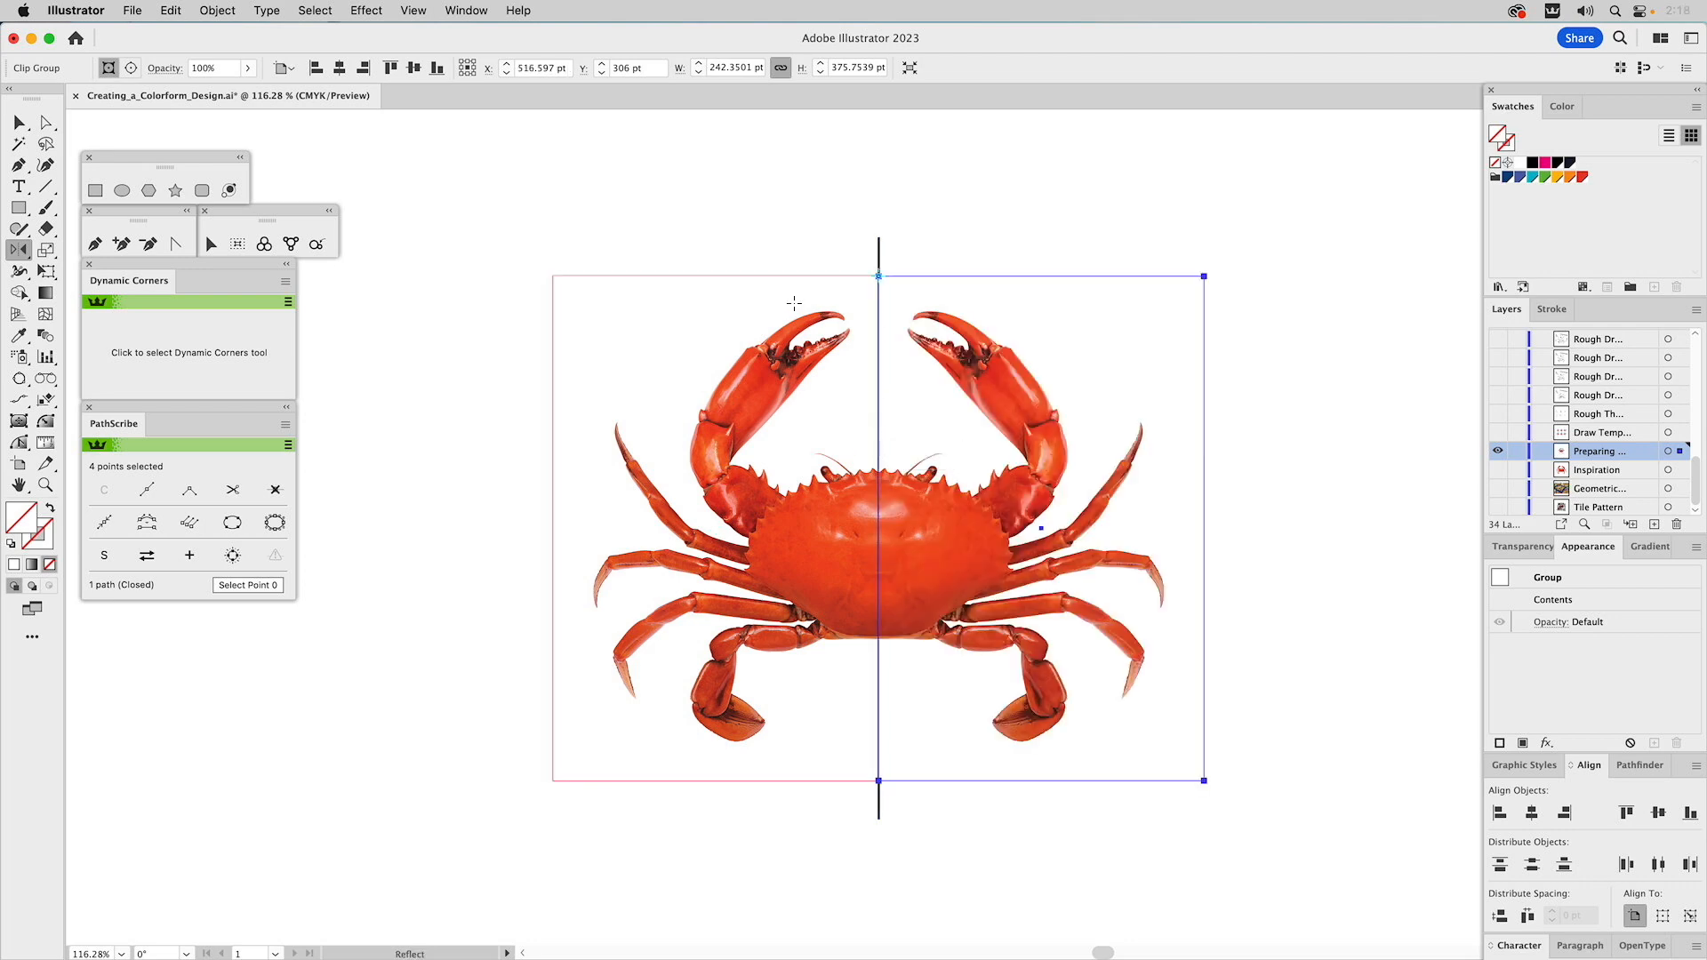
key("v")
left_click(749, 227)
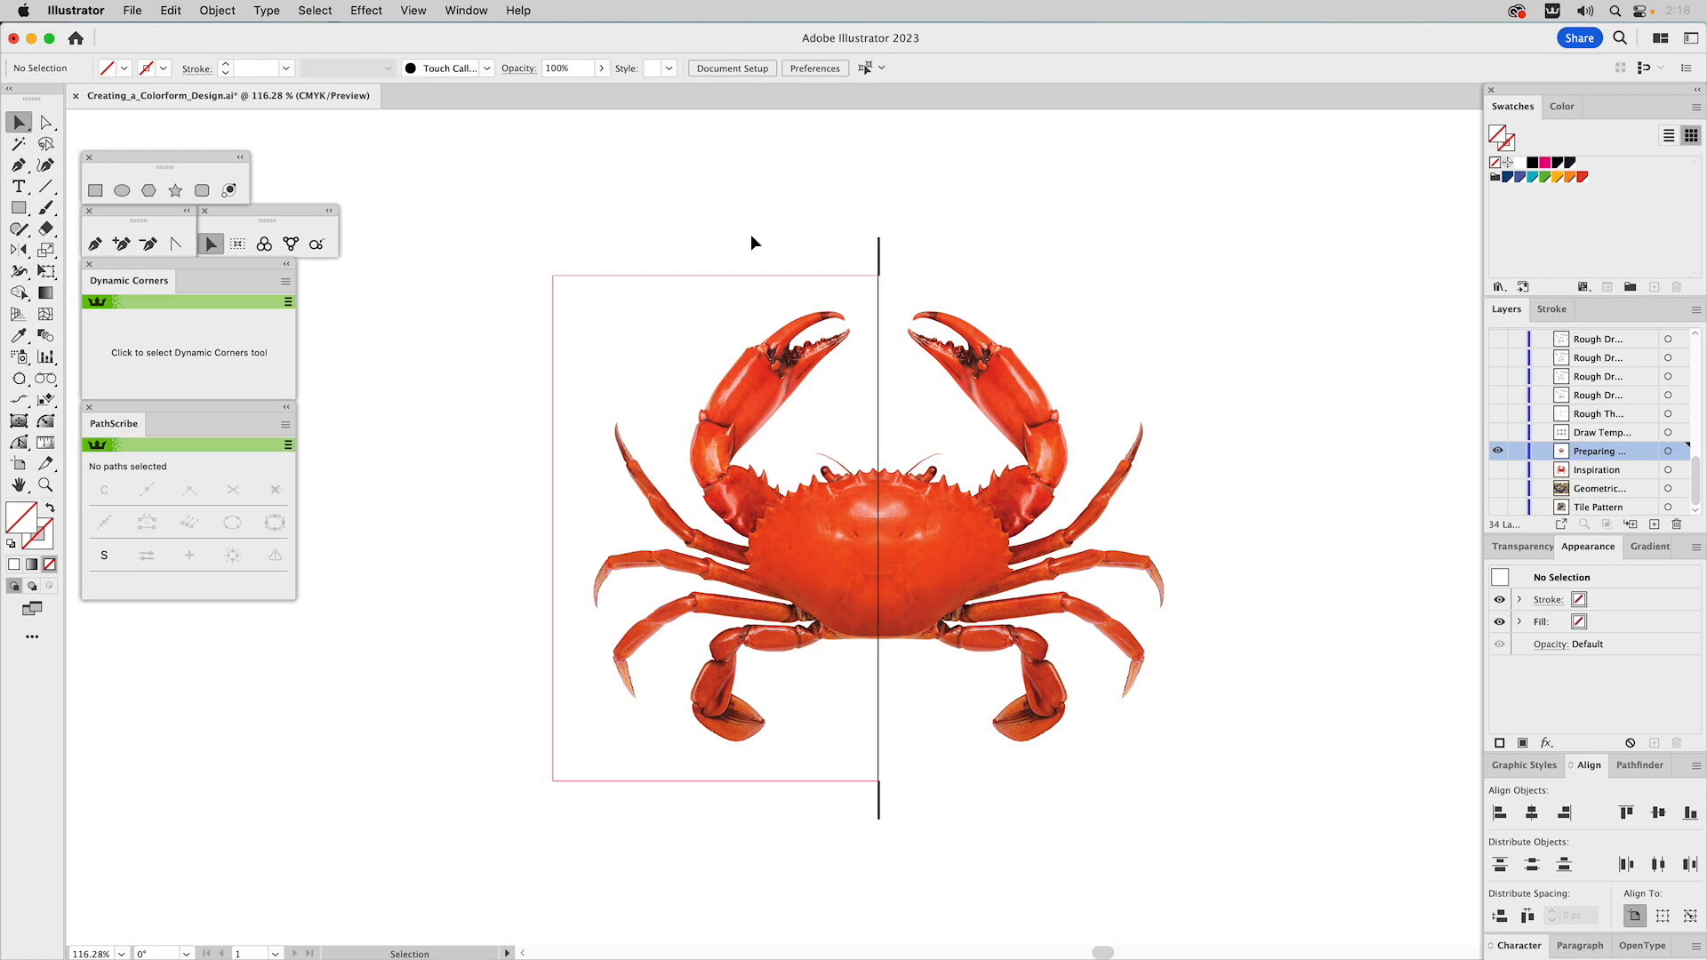
Delete the leftover magenta rectangle behind the left crab half and bring the vertical centre line in front of the crab
left_click(797, 360)
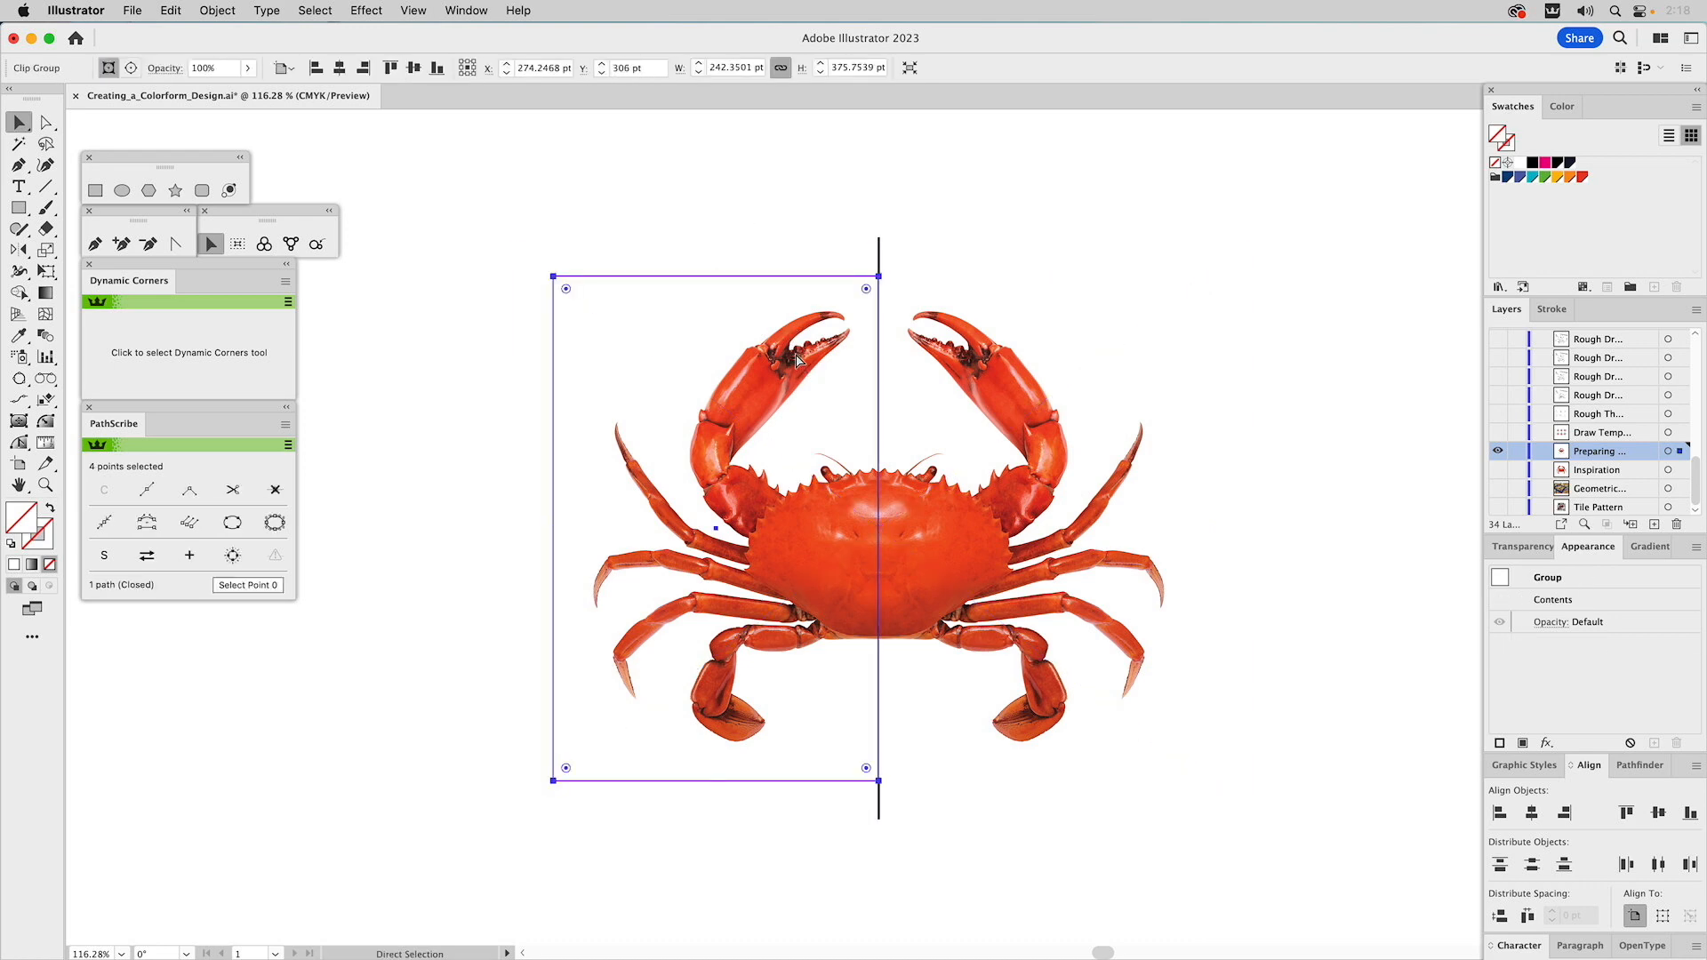
key("Delete")
left_click_drag(765, 236, 724, 342)
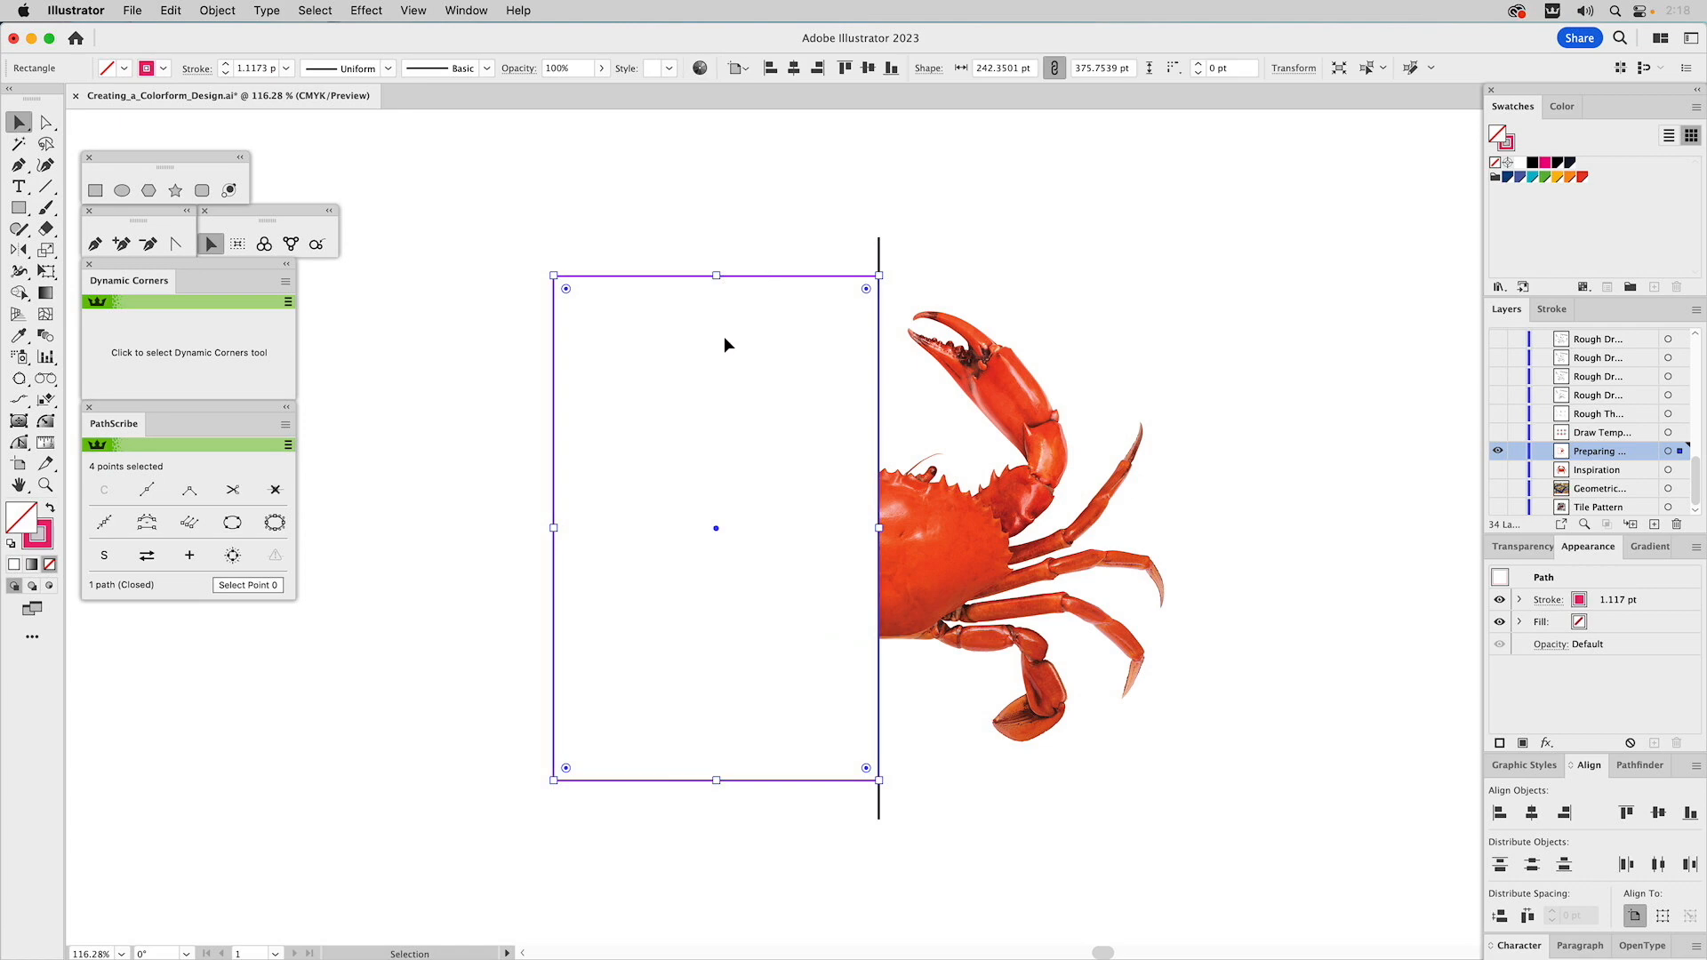
key("Delete")
key("super+f")
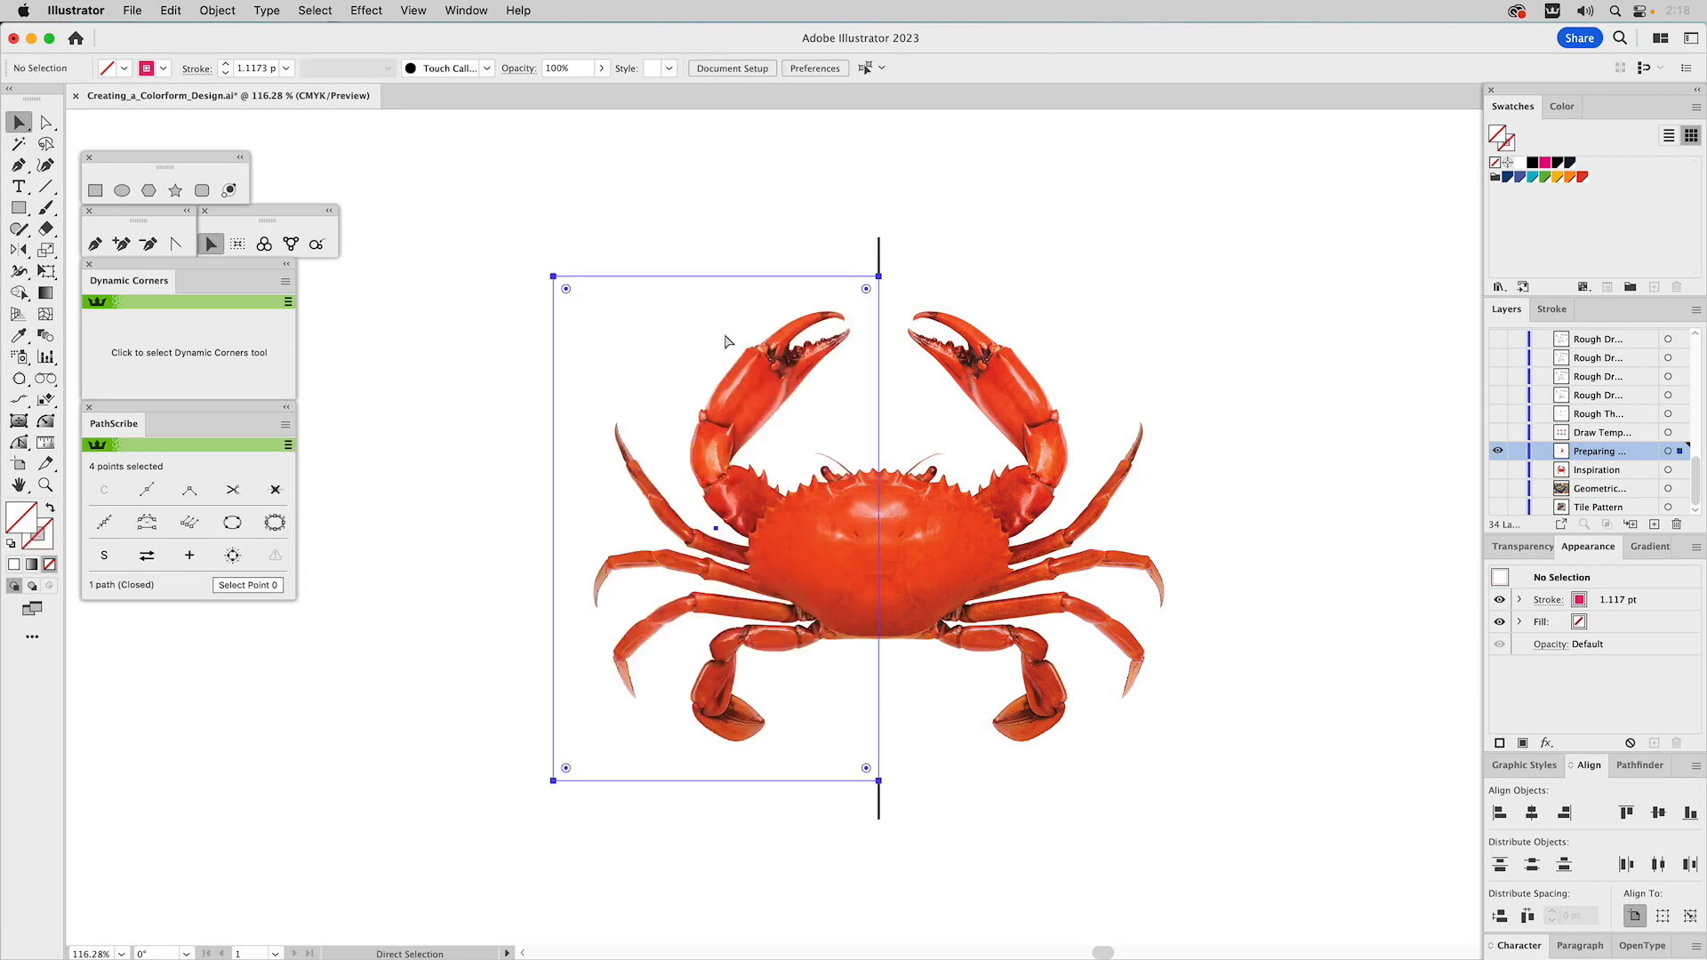
left_click(958, 238)
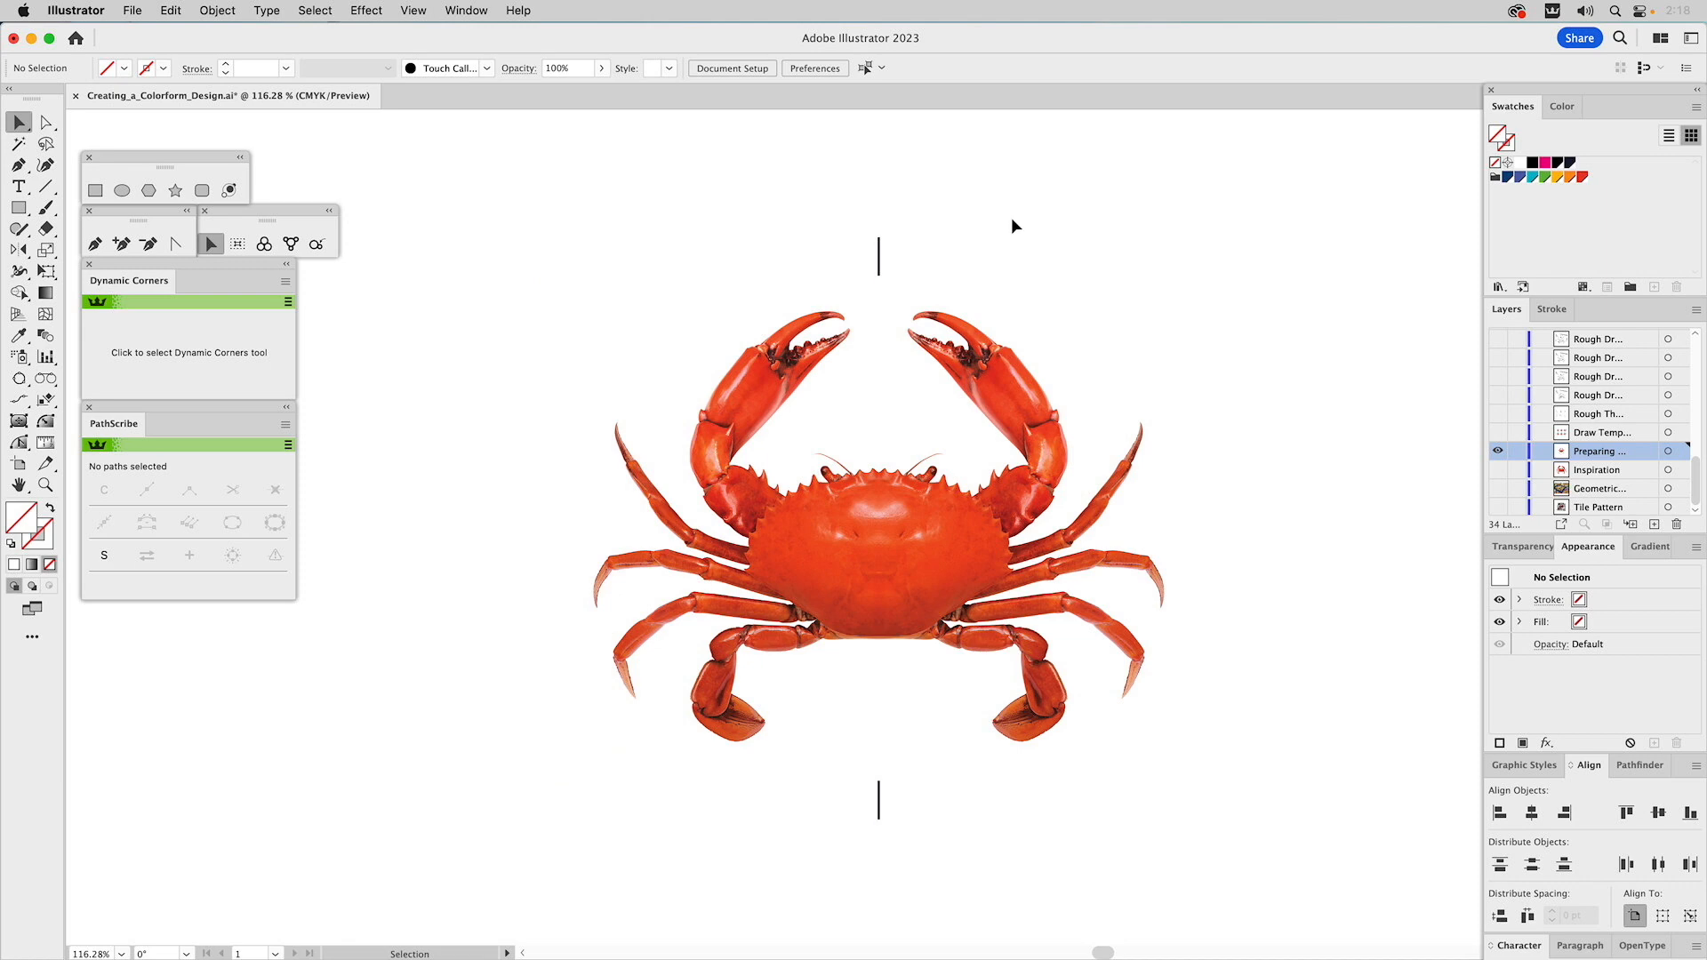
left_click(880, 253)
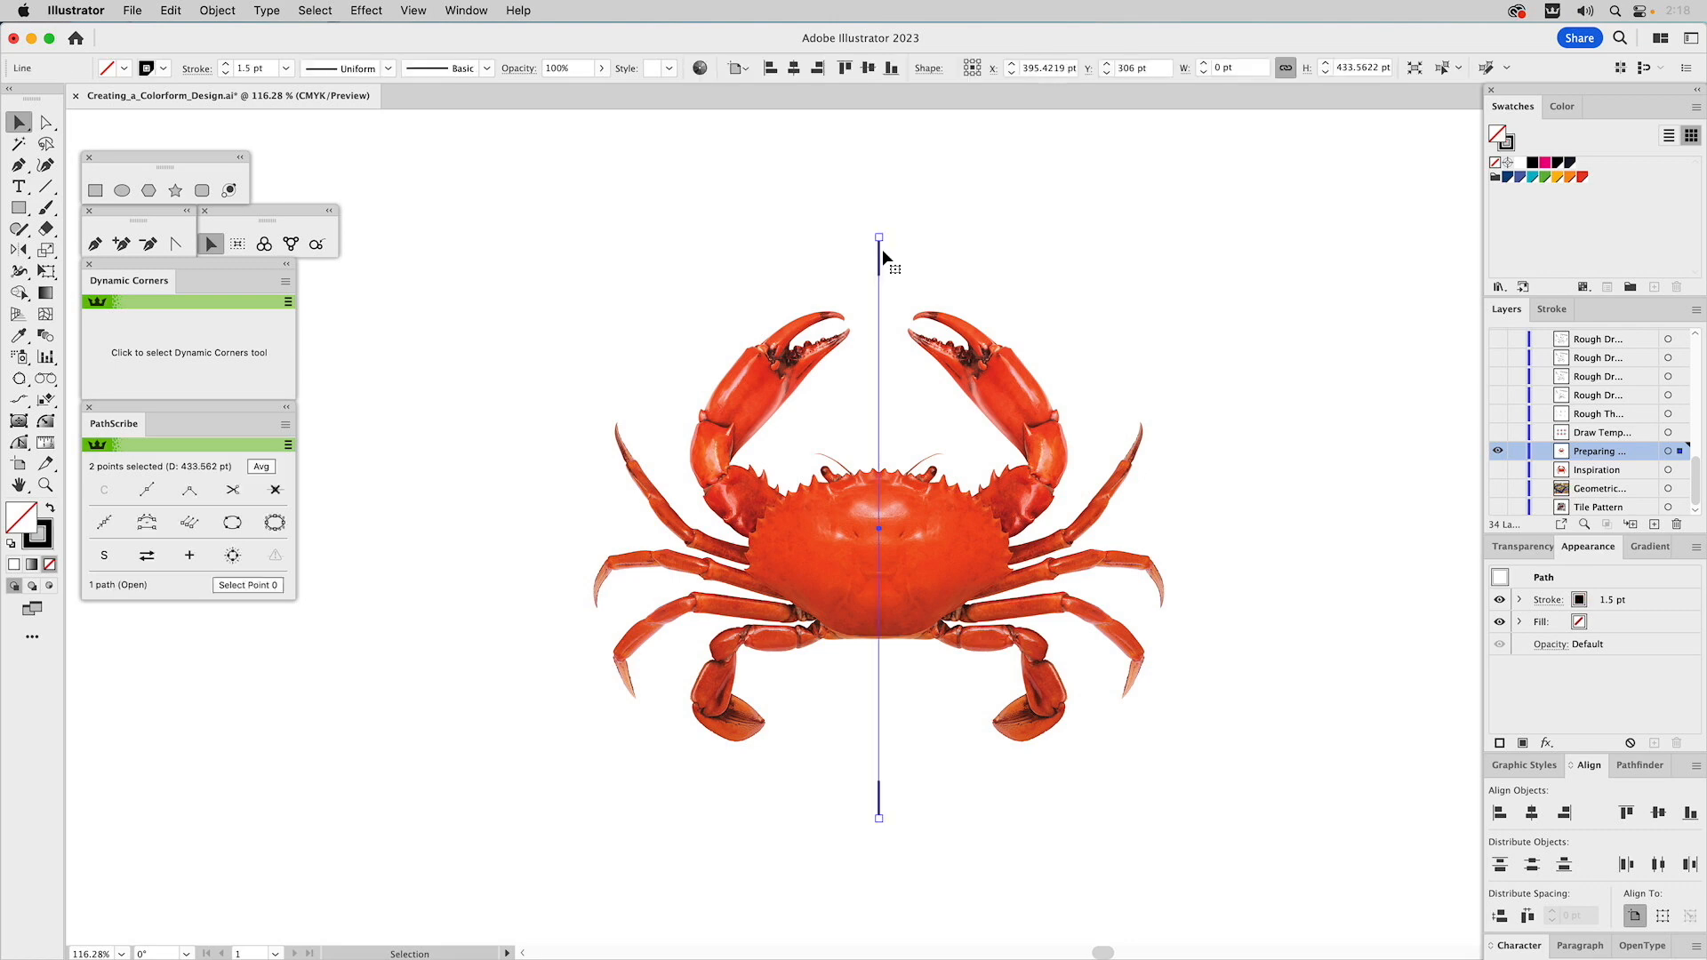
left_click(1014, 216)
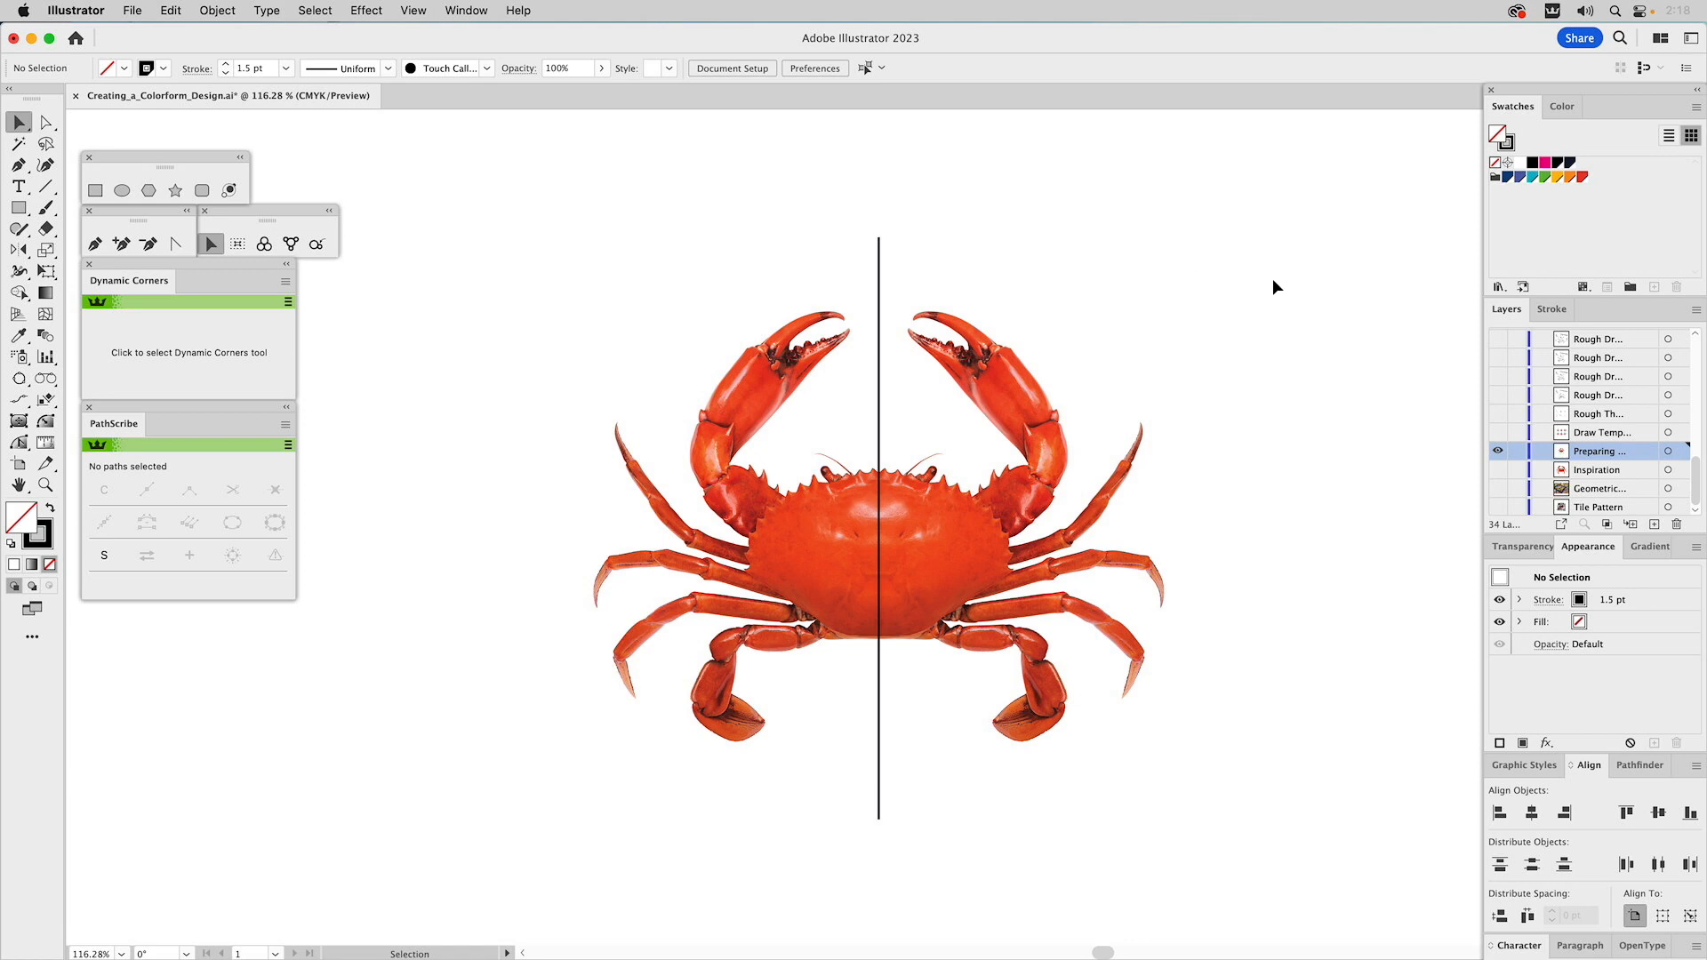
Show the six-crab drawing template layer instead of the Preparing layer and overlay the first rough sketches layer
left_click(1498, 433)
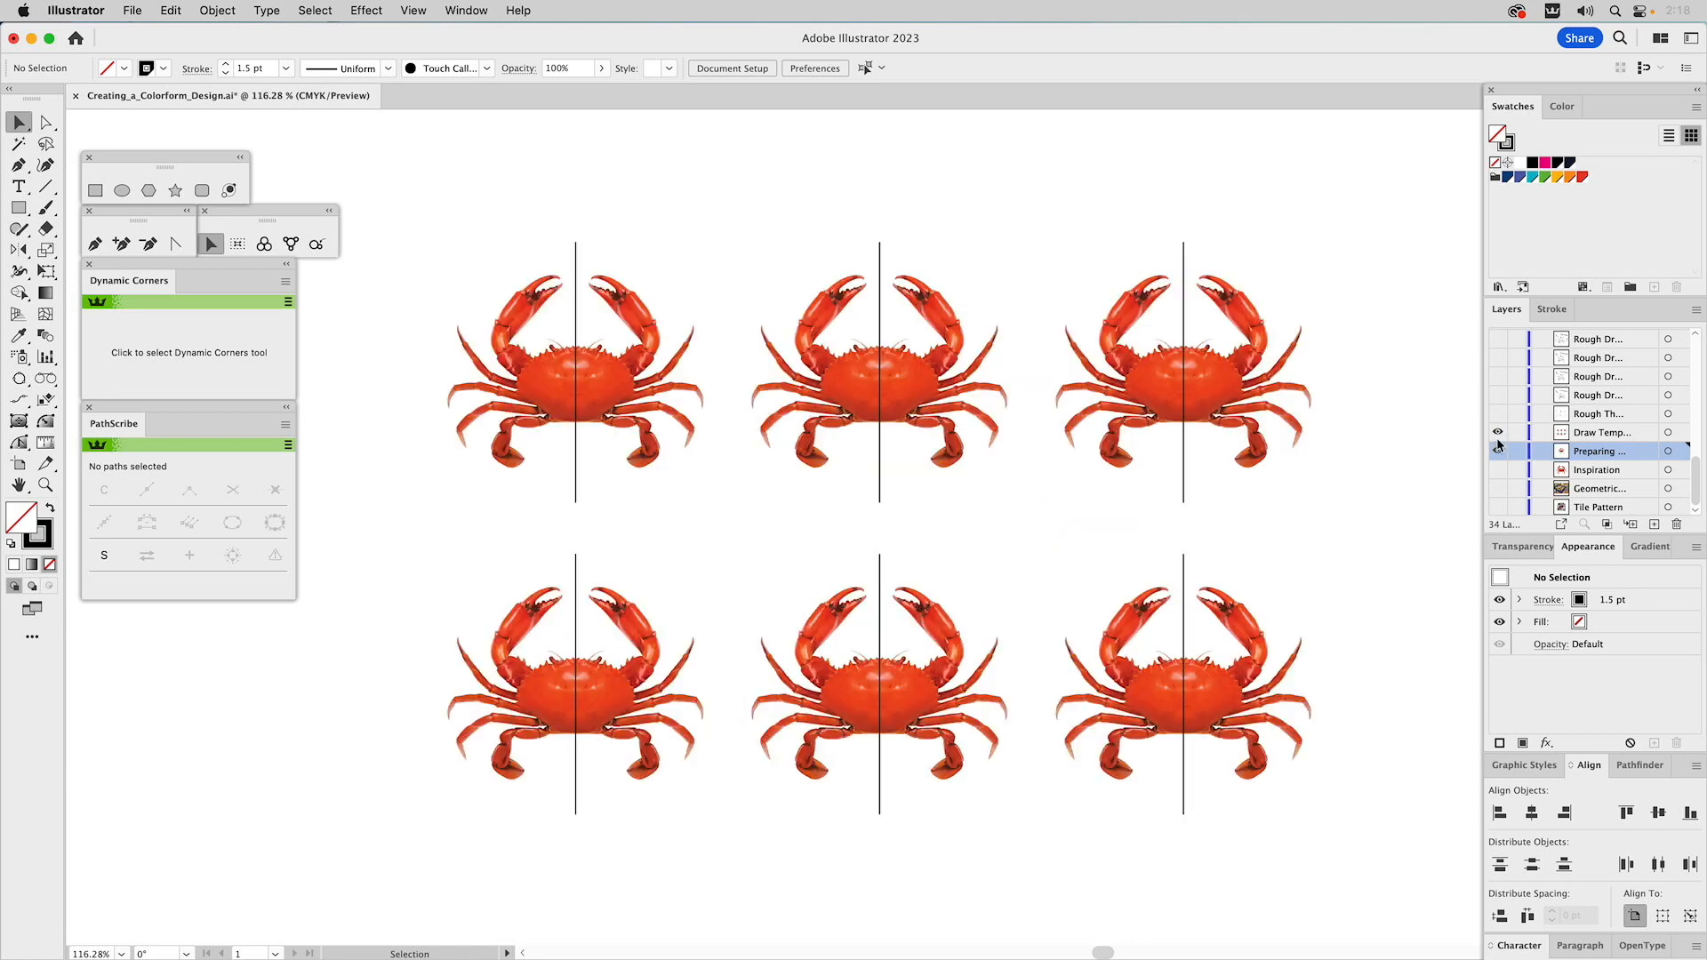
left_click(1581, 434)
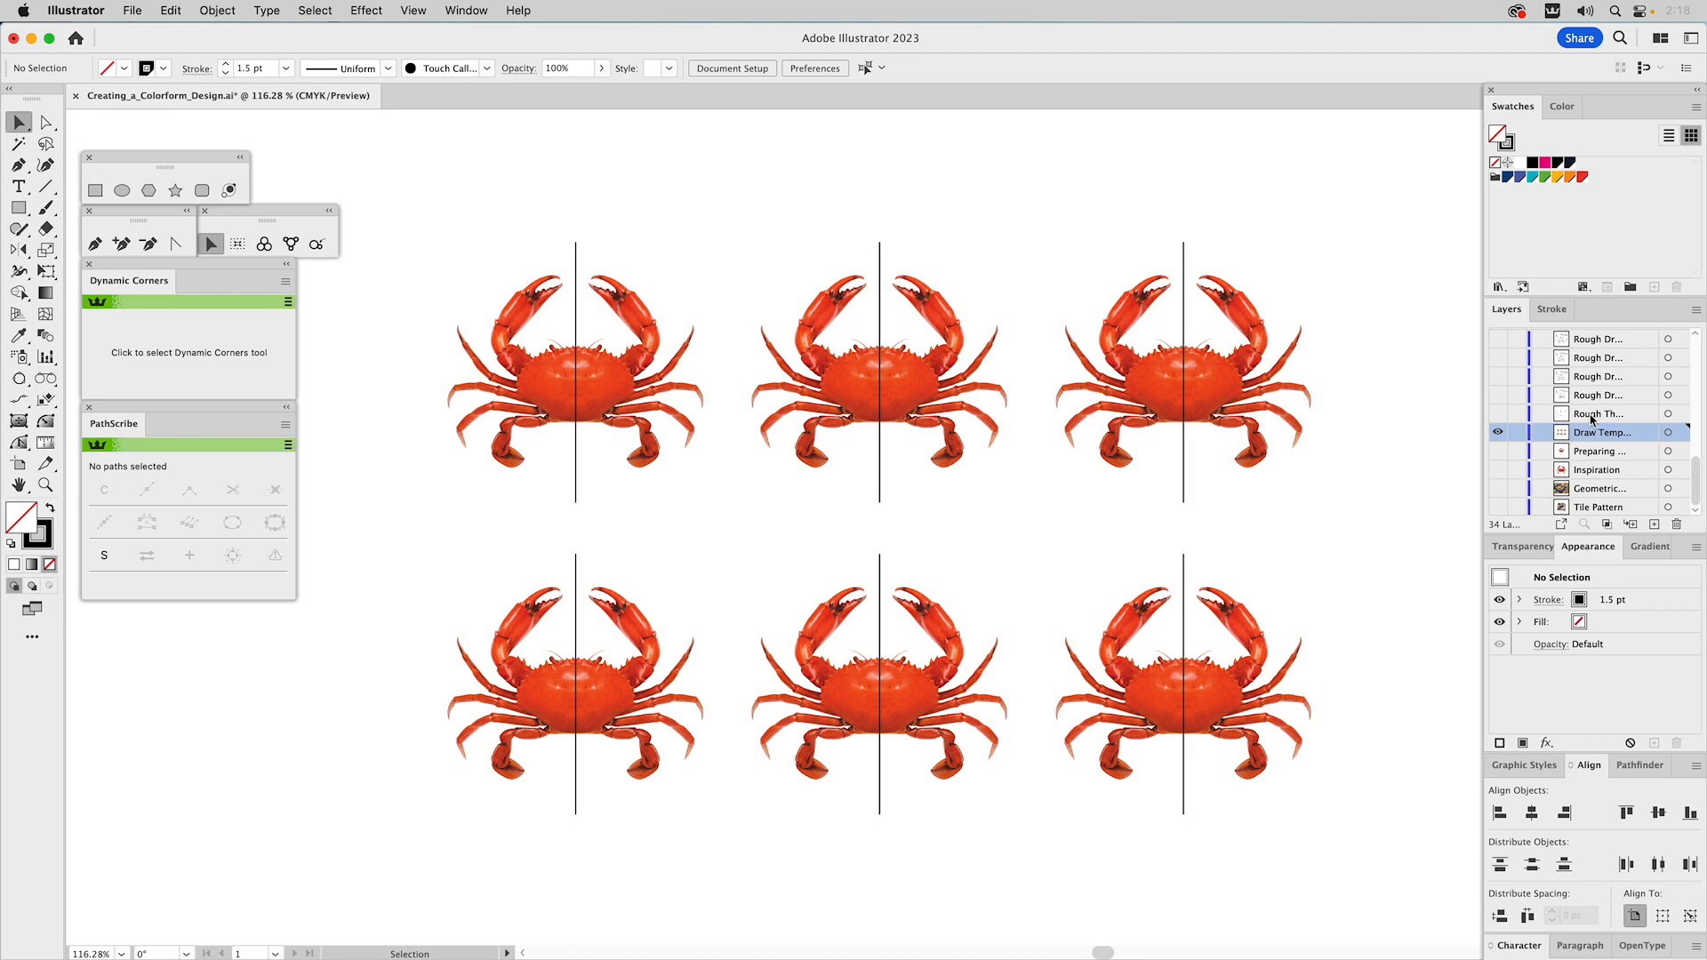
left_click(1498, 414)
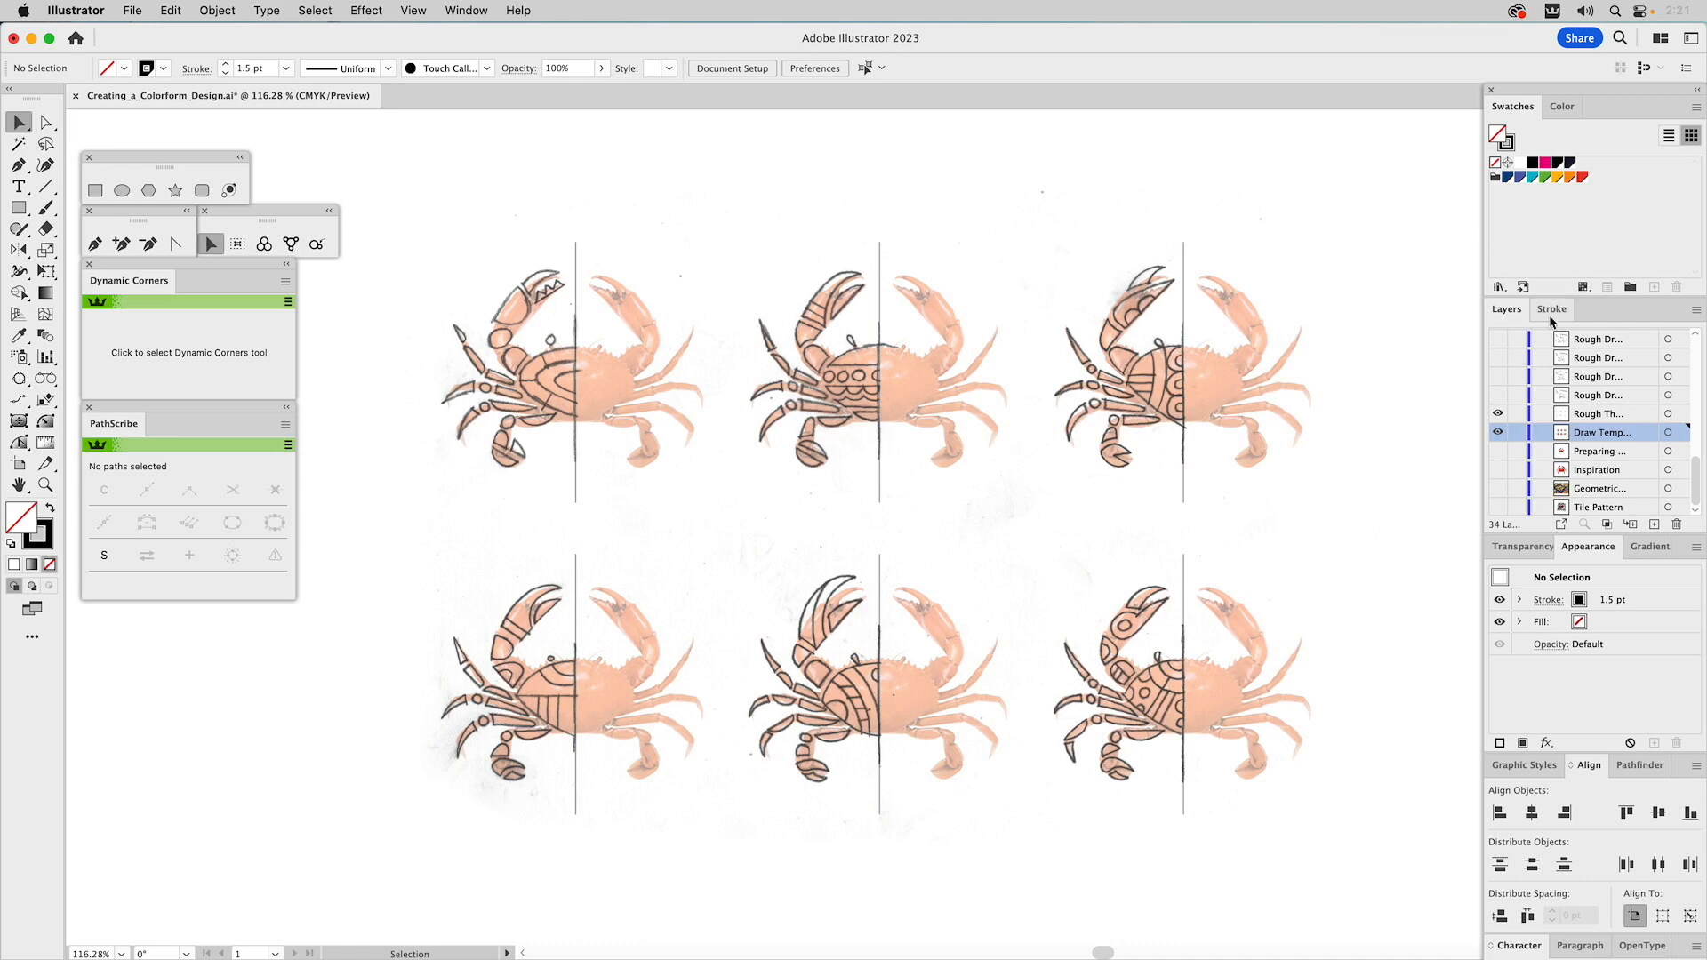
Show only the rough drawing layer of the crab with the top hat, hiding the rough sketches and template layers
left_click(1499, 394)
left_click(1499, 413)
left_click(1499, 432)
left_click(1590, 397)
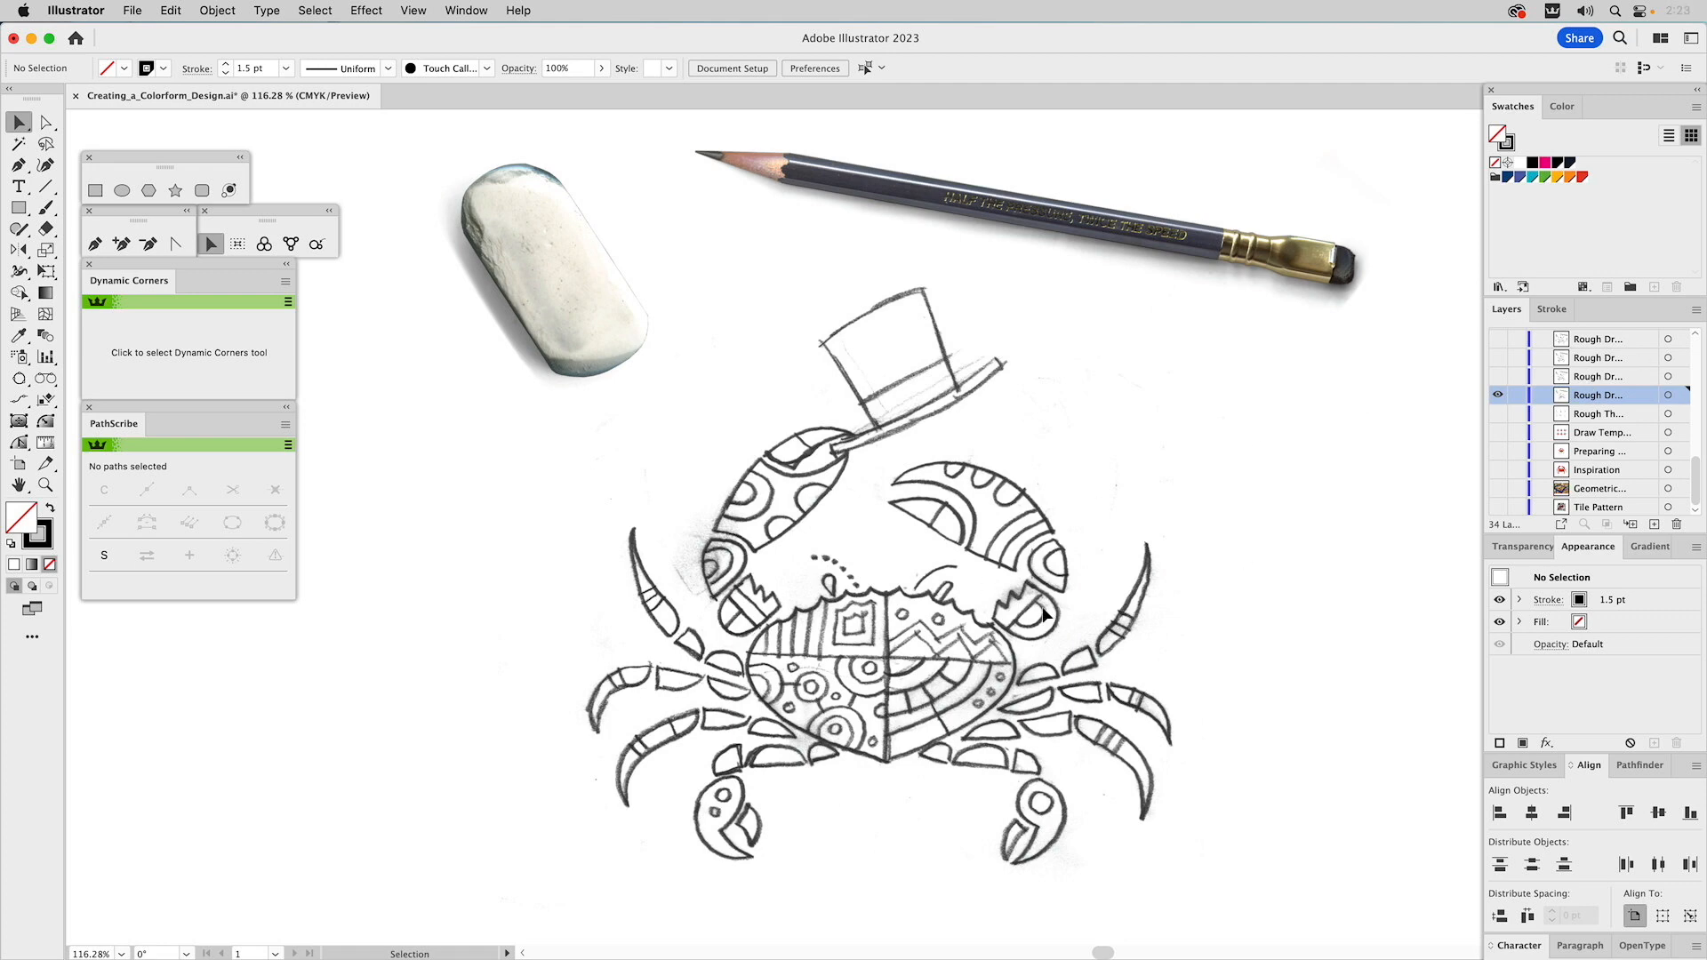
Reveal the next two rough drawing layers of the crab with the eye emblem, leaving only the upper one visible
left_click(1499, 377)
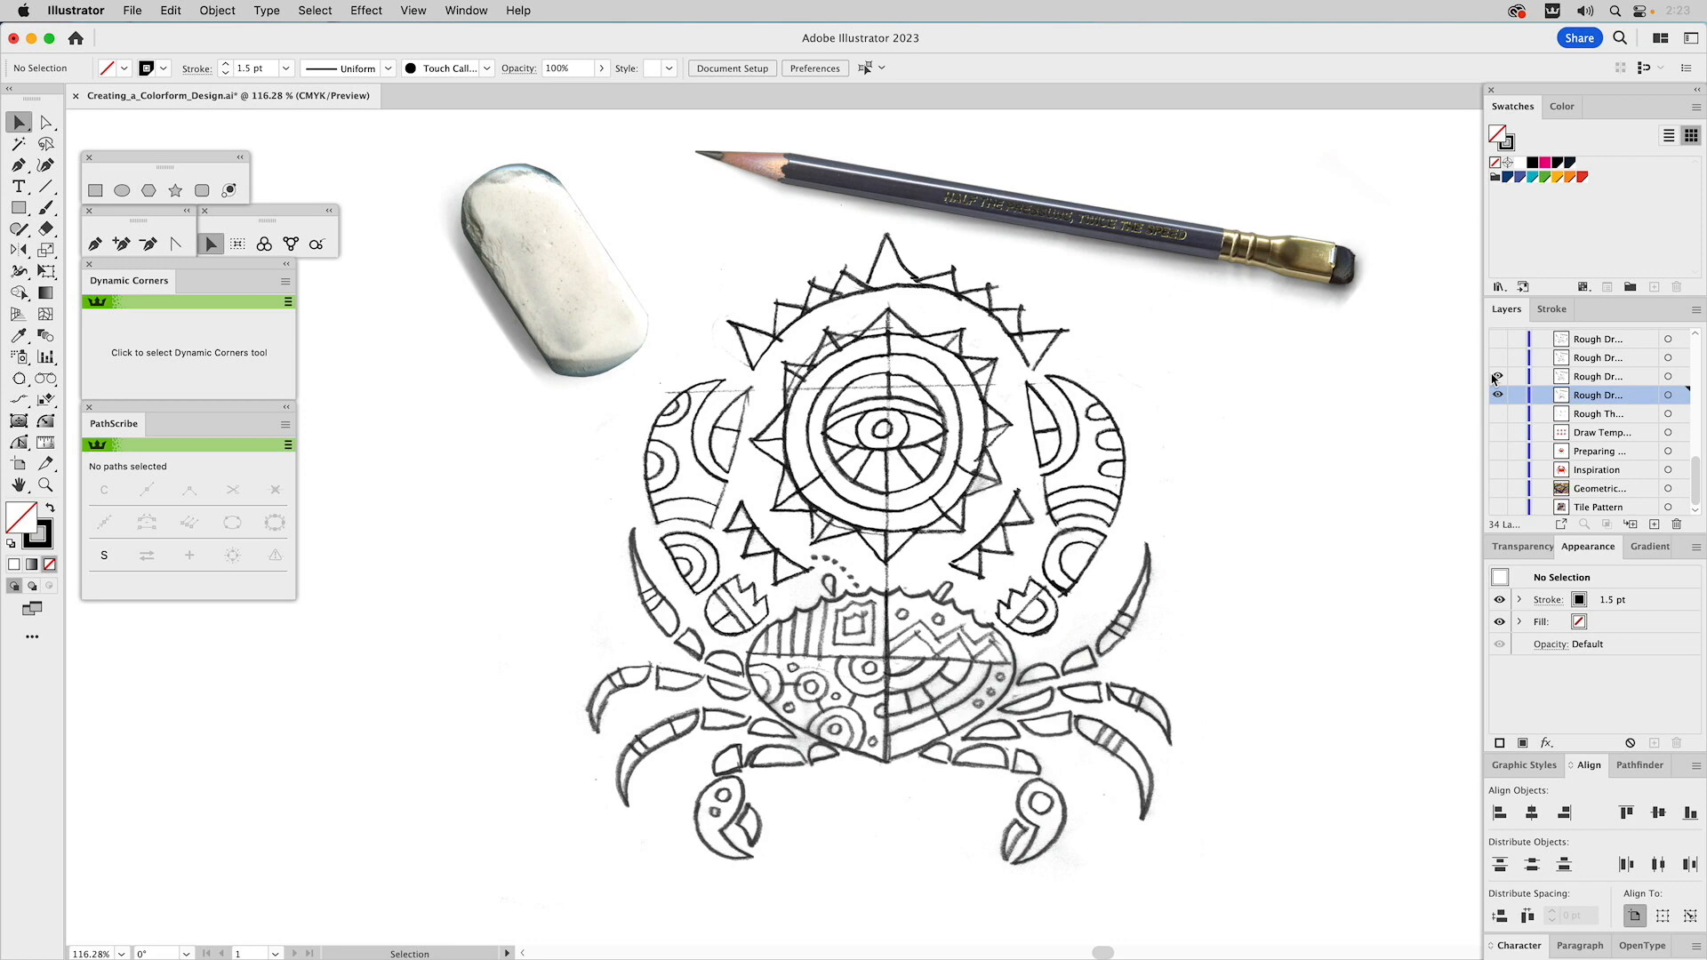
left_click(1496, 376)
left_click(1497, 366)
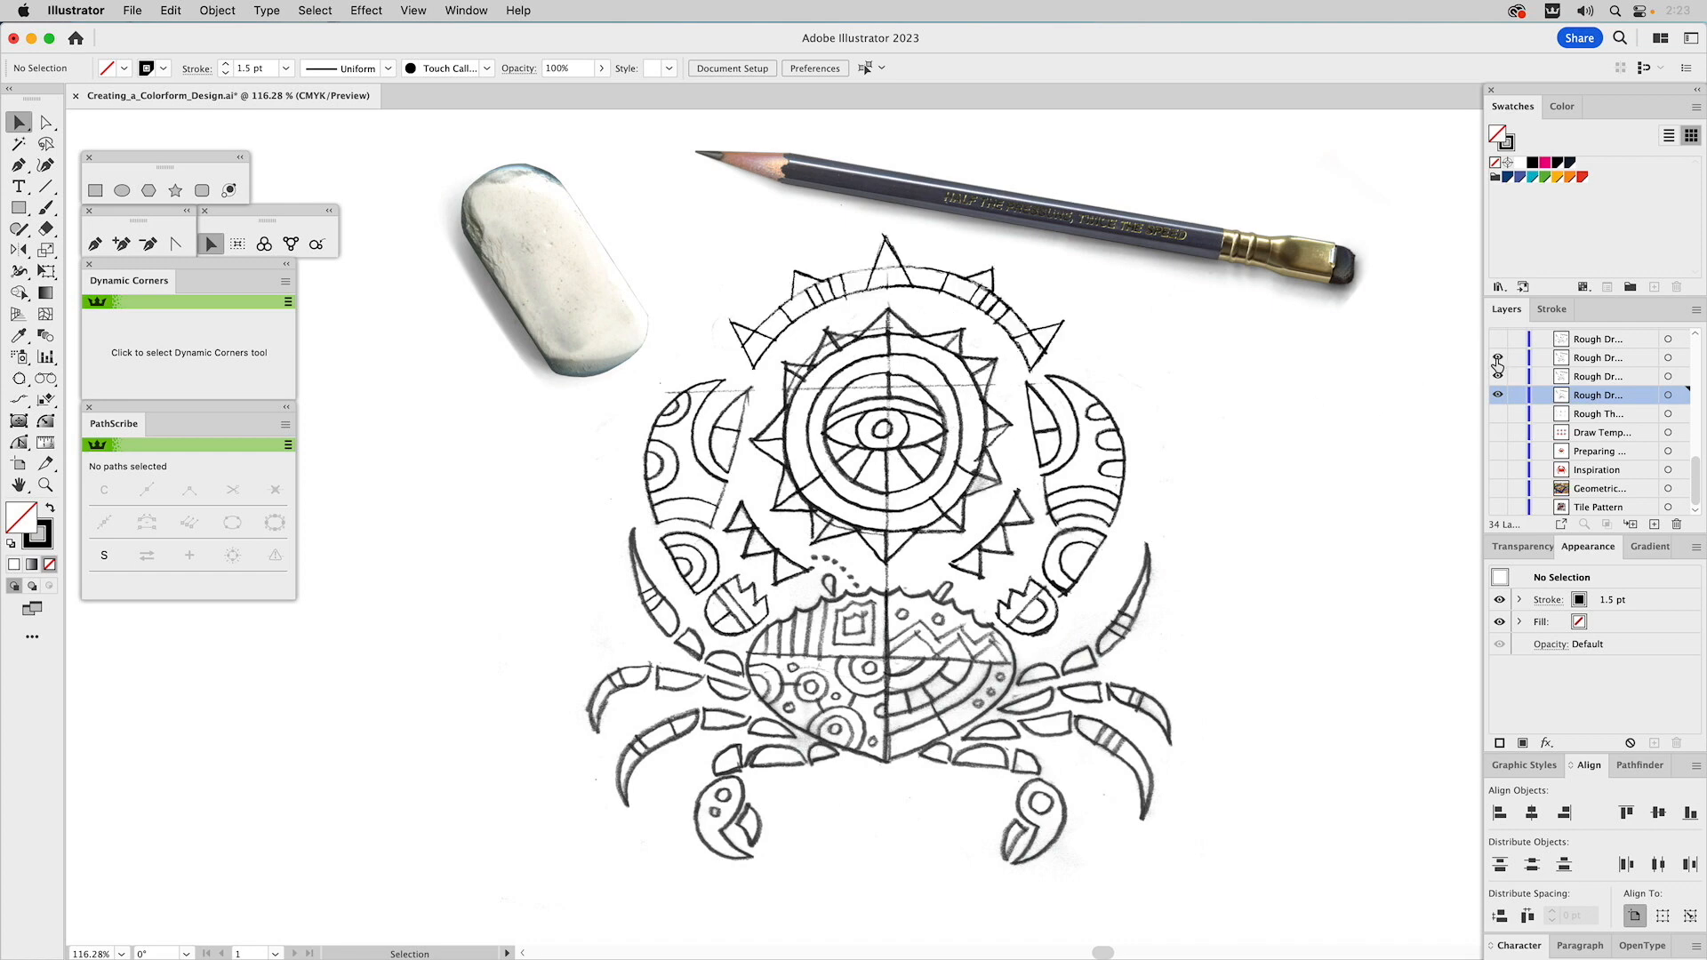
left_click(1497, 394)
left_click(1586, 359)
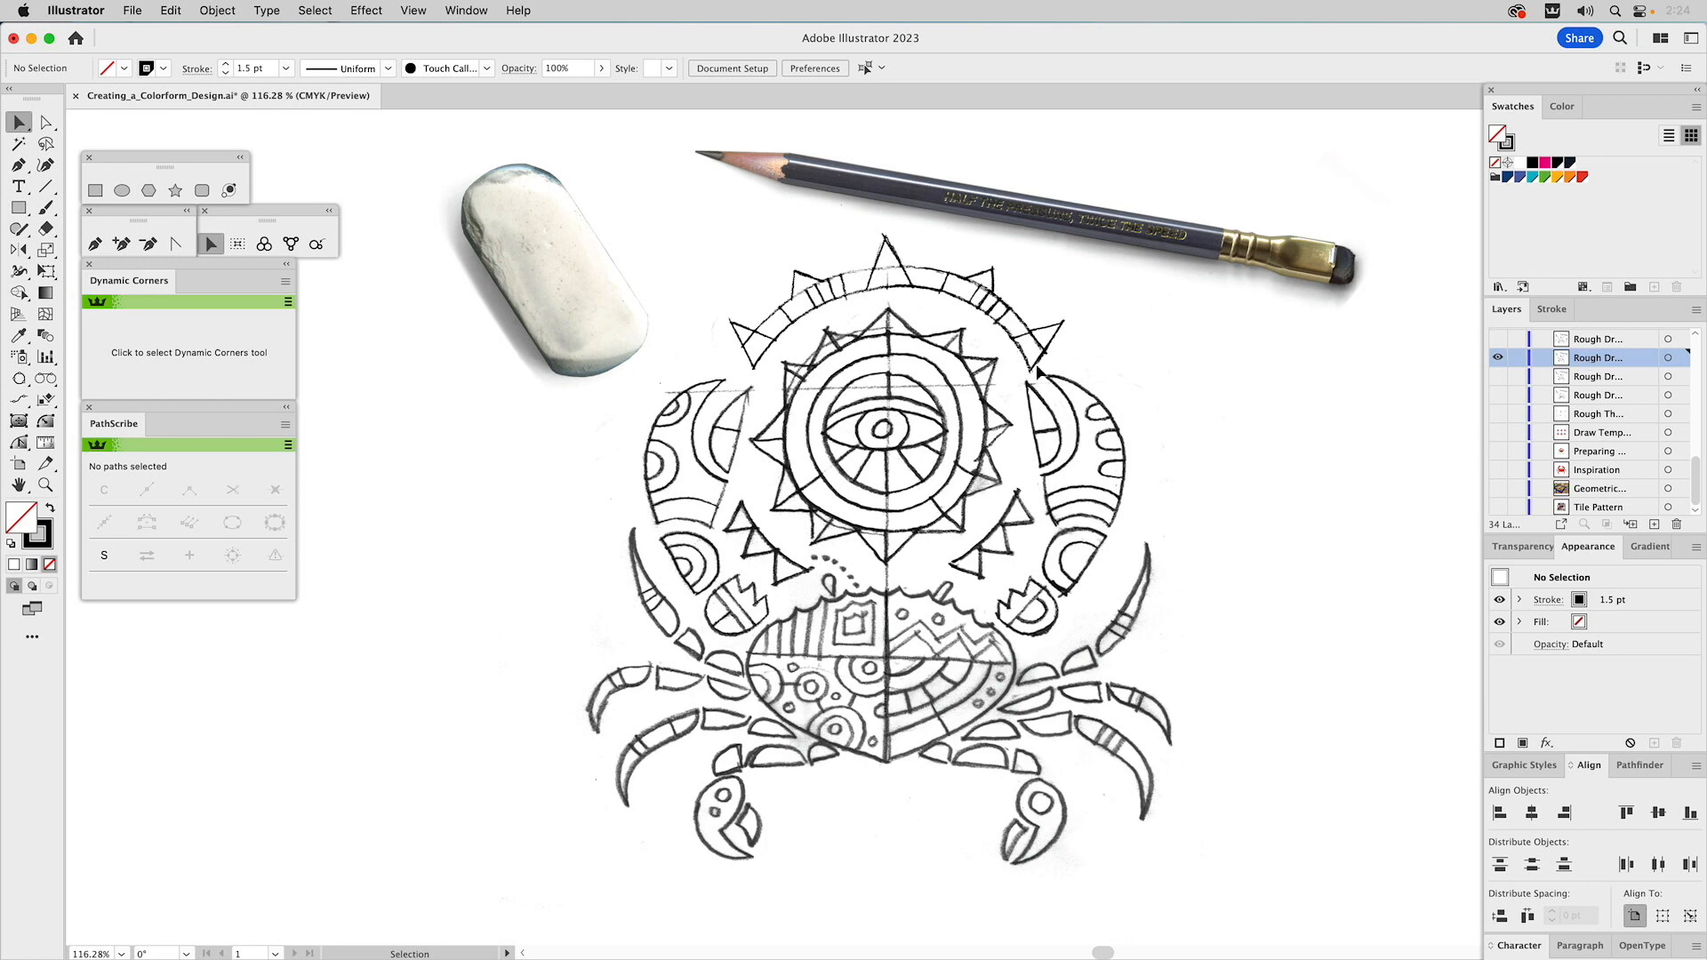
Reveal the rough drawing layers with the circular symbols and the wave emblem, leaving only the wave version visible
scroll(1598, 389, "up", 2)
scroll(1597, 388, "up", 2)
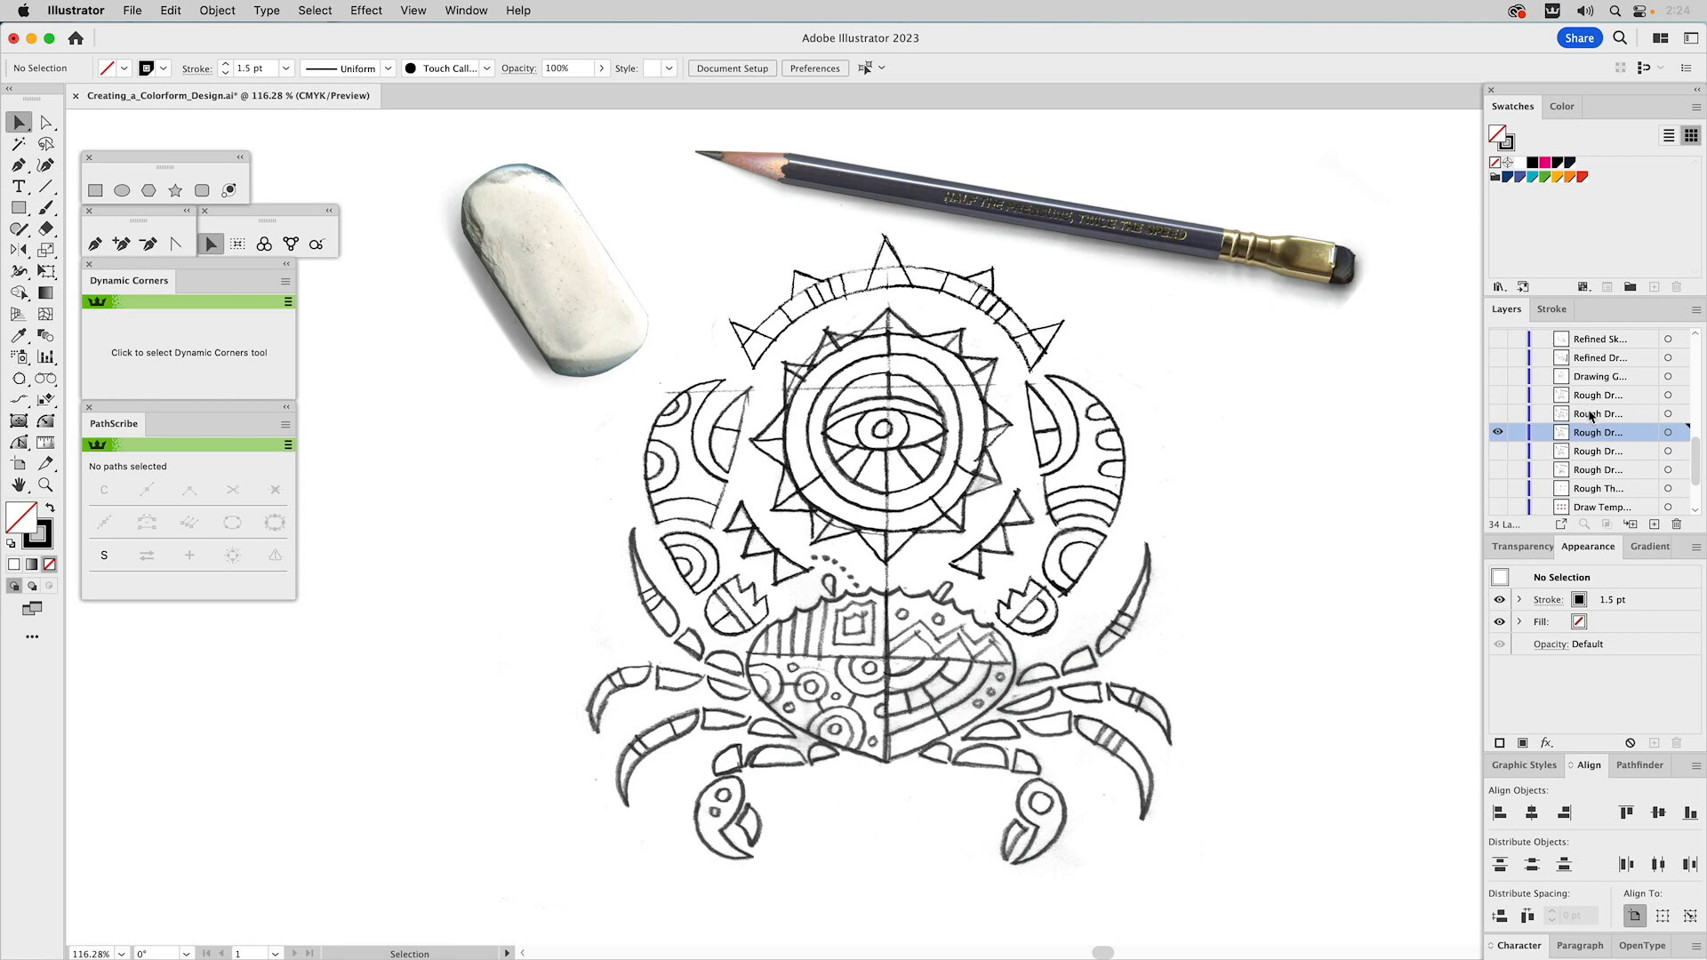
left_click(1496, 414)
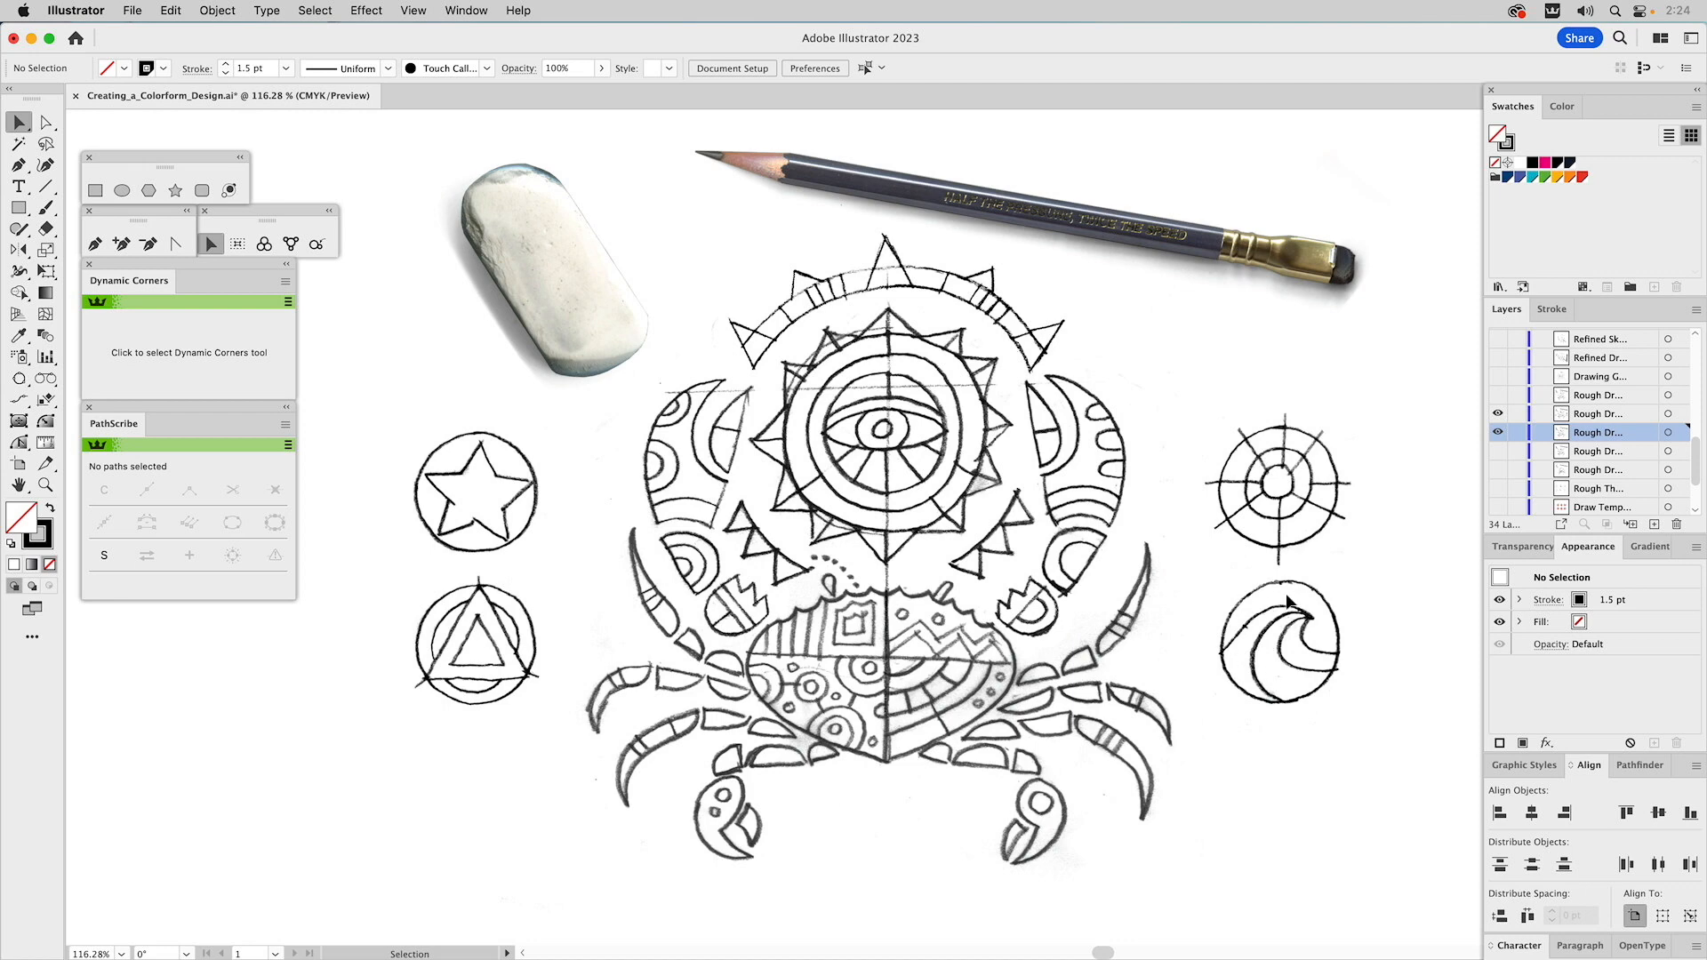
left_click(1499, 396)
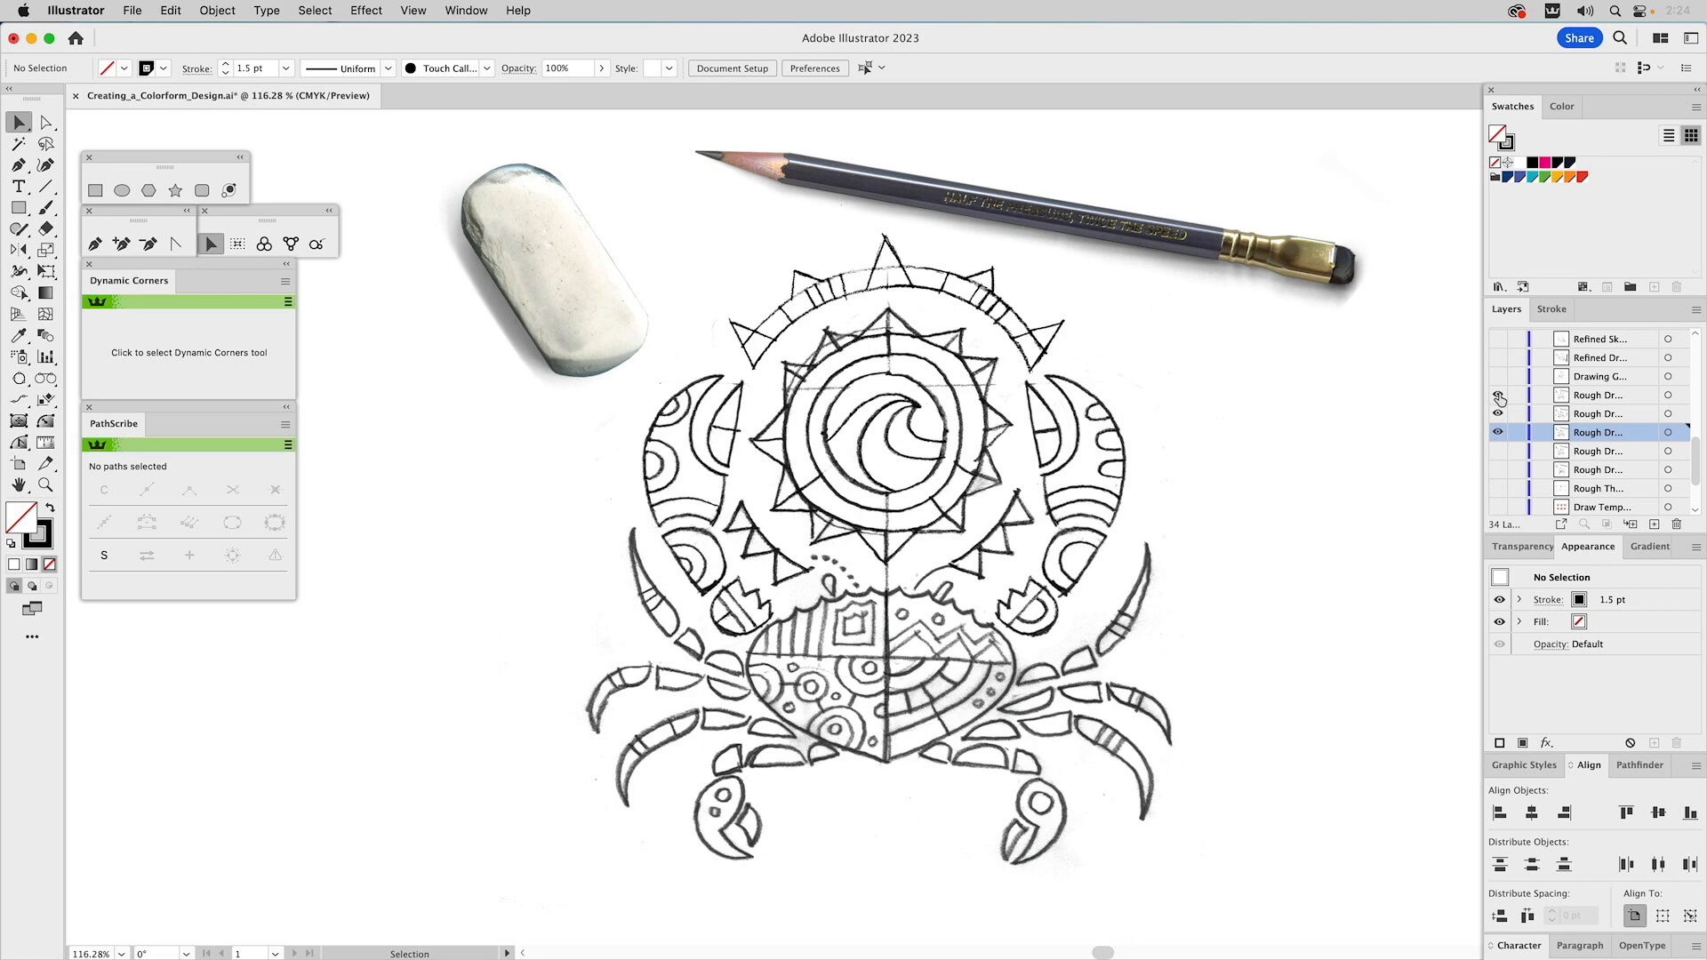
left_click_drag(1498, 413, 1502, 435)
left_click(1591, 399)
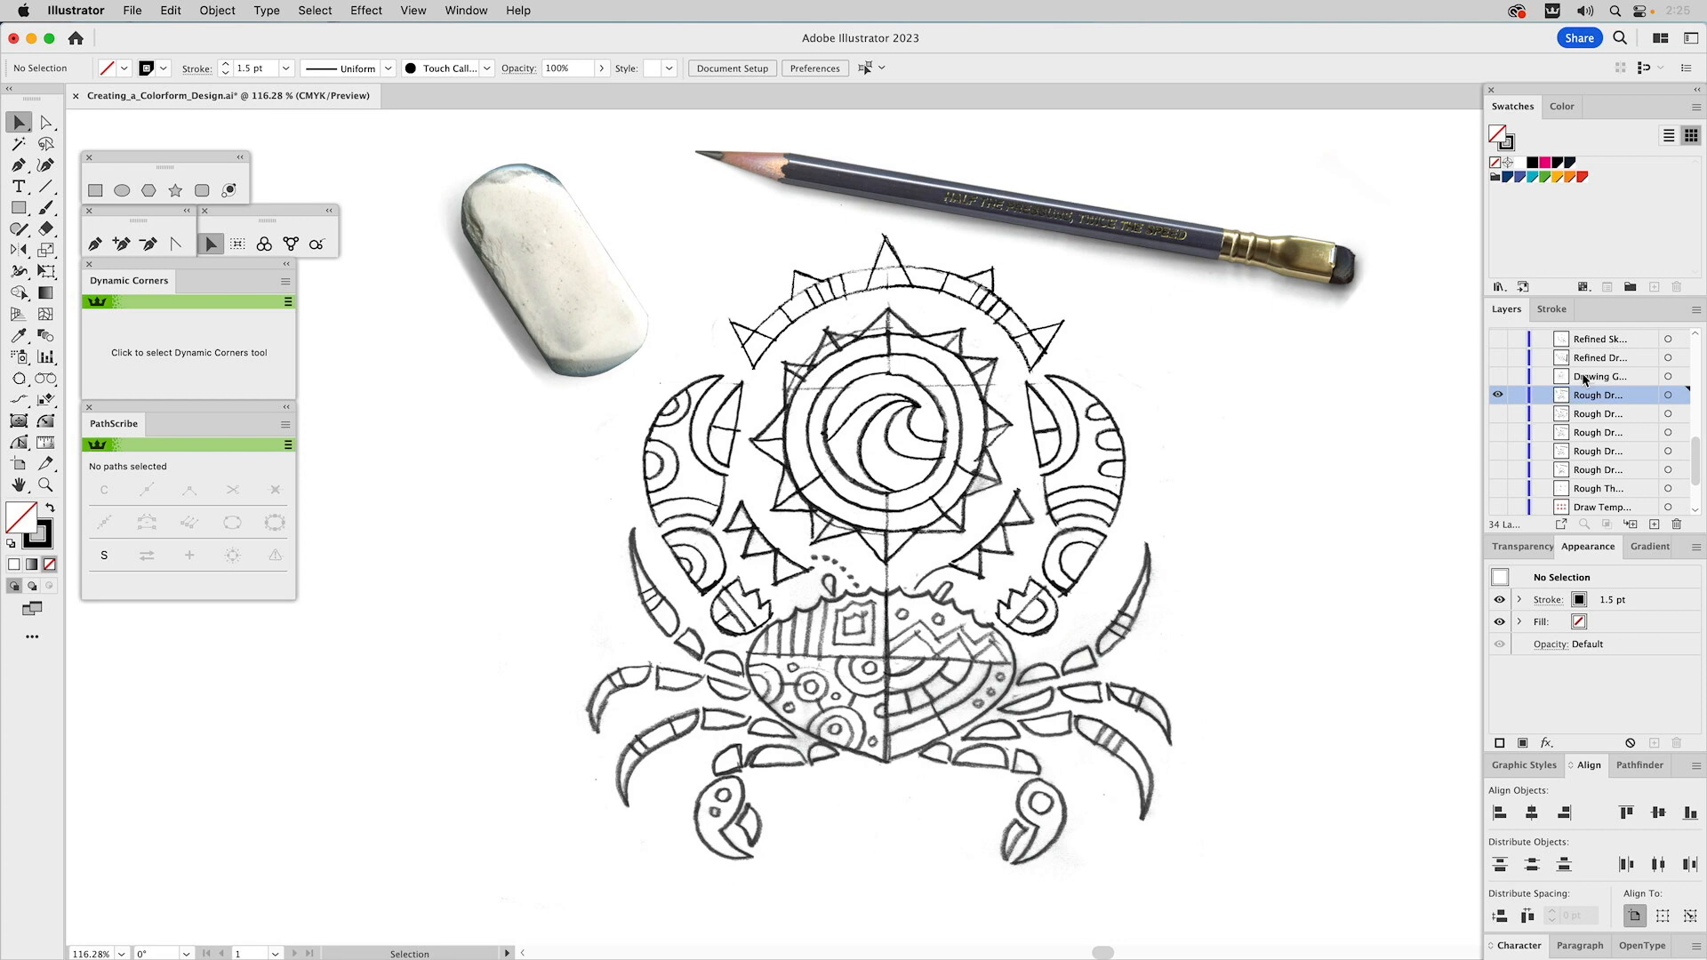
Isolate the drawing guides layer with the concentric circles and overlay the refined drawing layer
left_click(1498, 377)
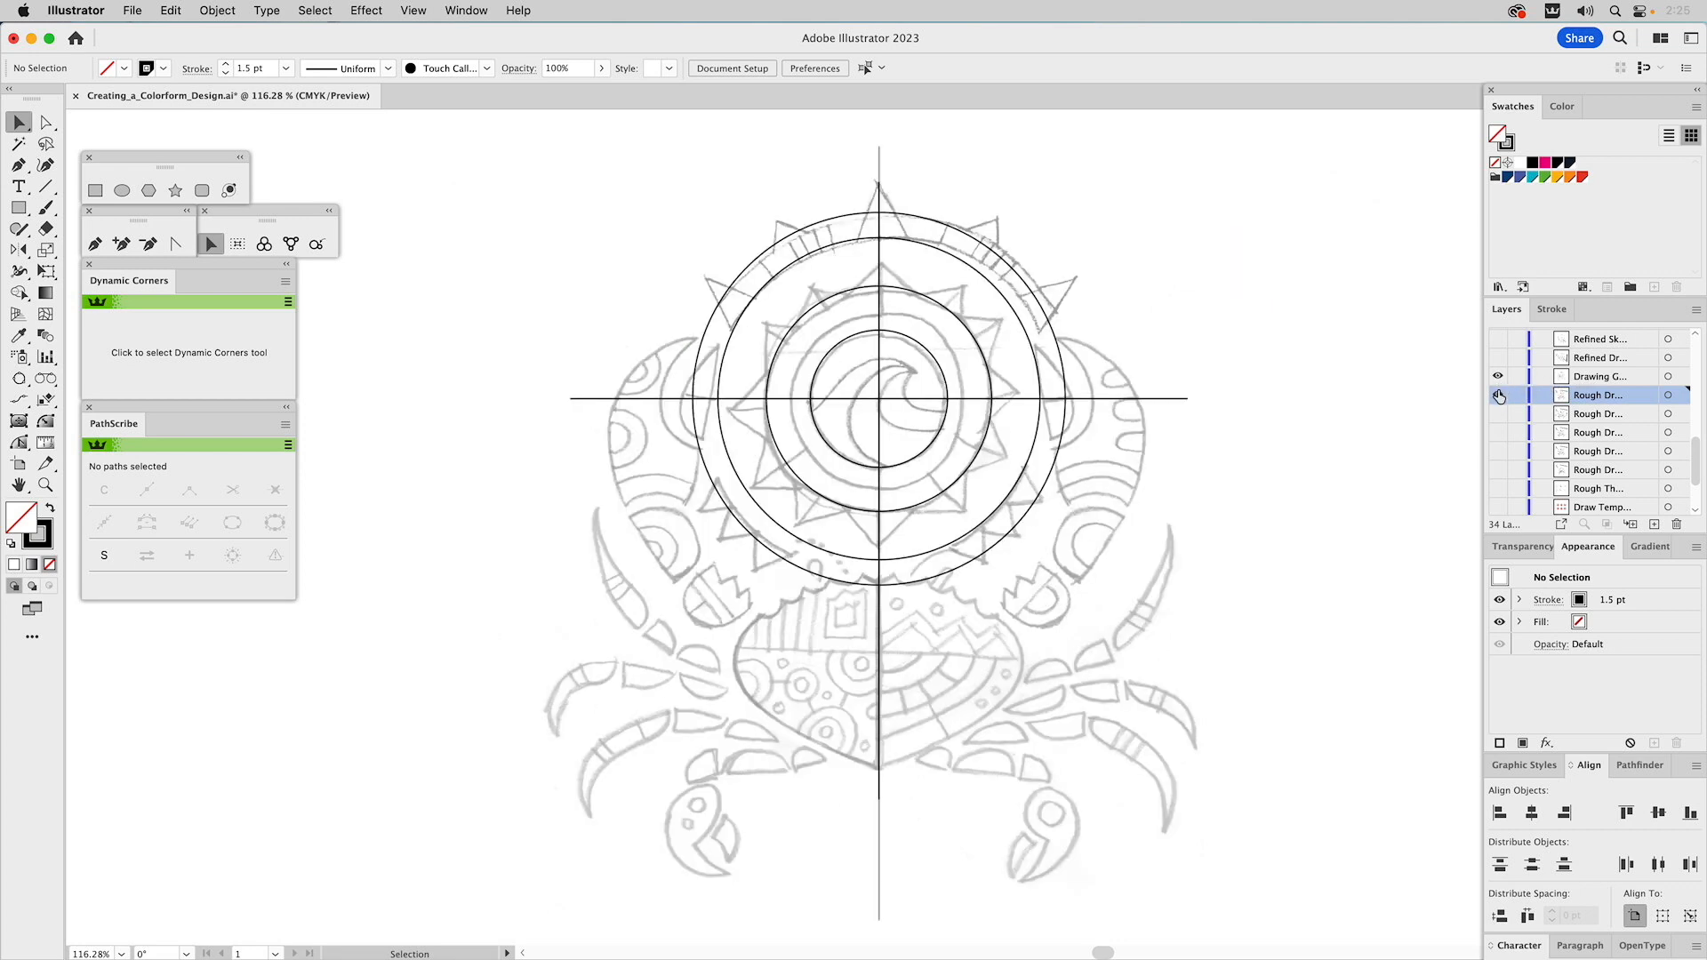
left_click(1585, 376)
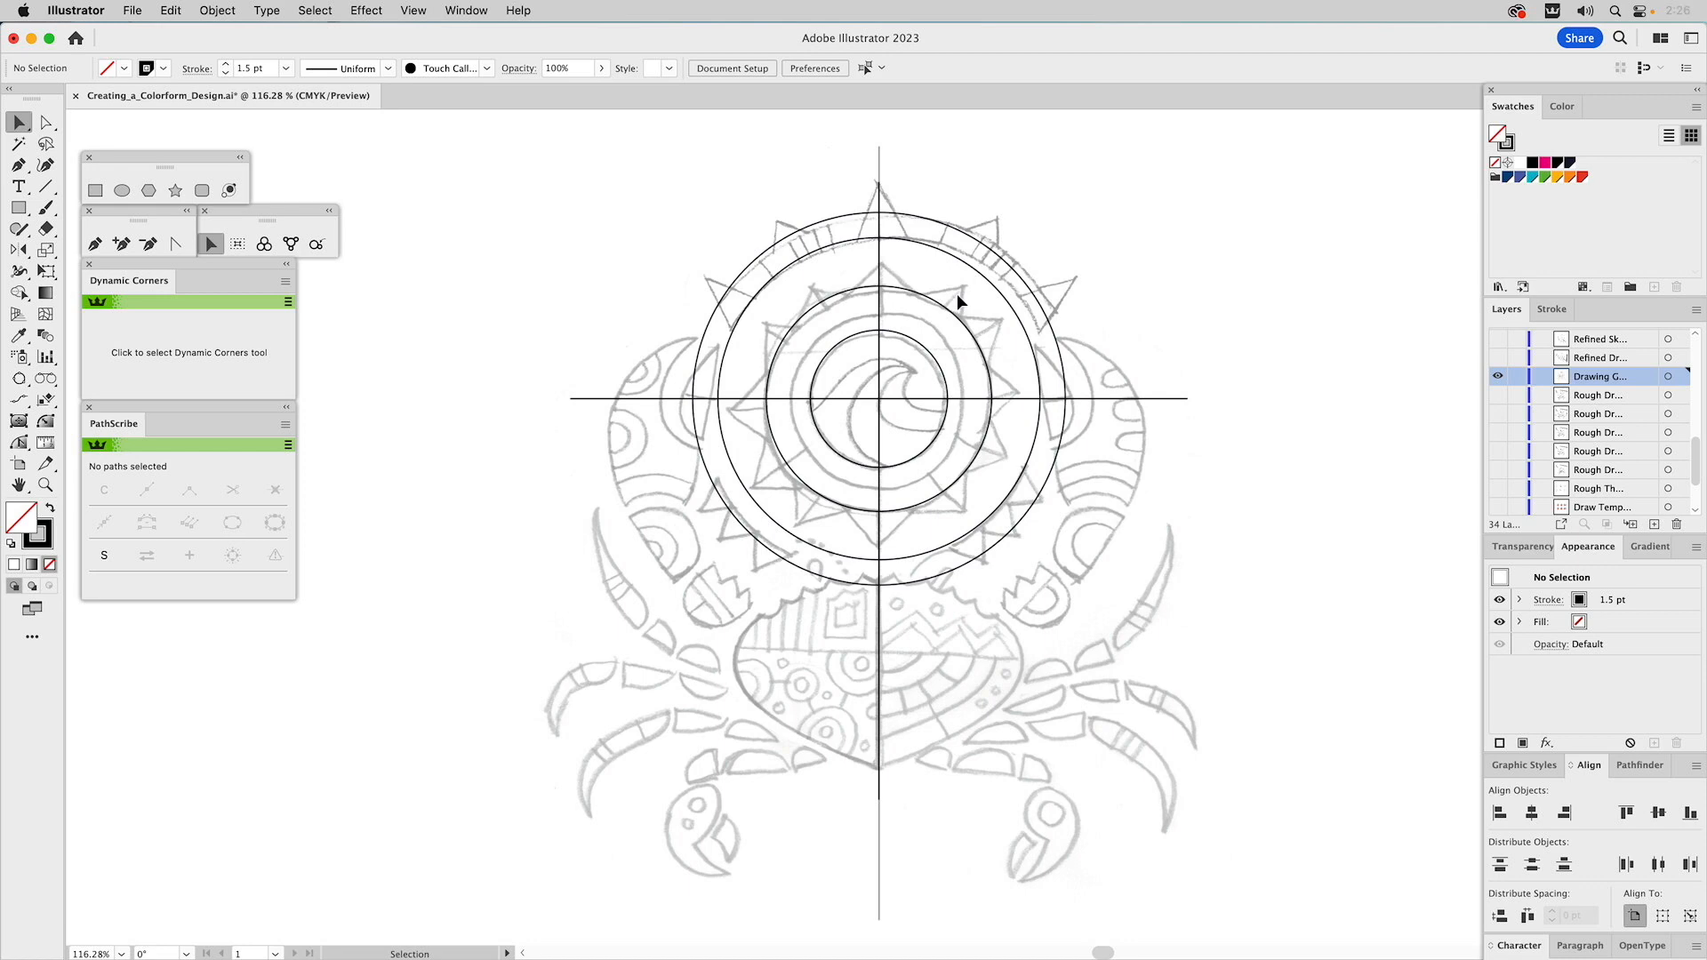
left_click(1498, 359)
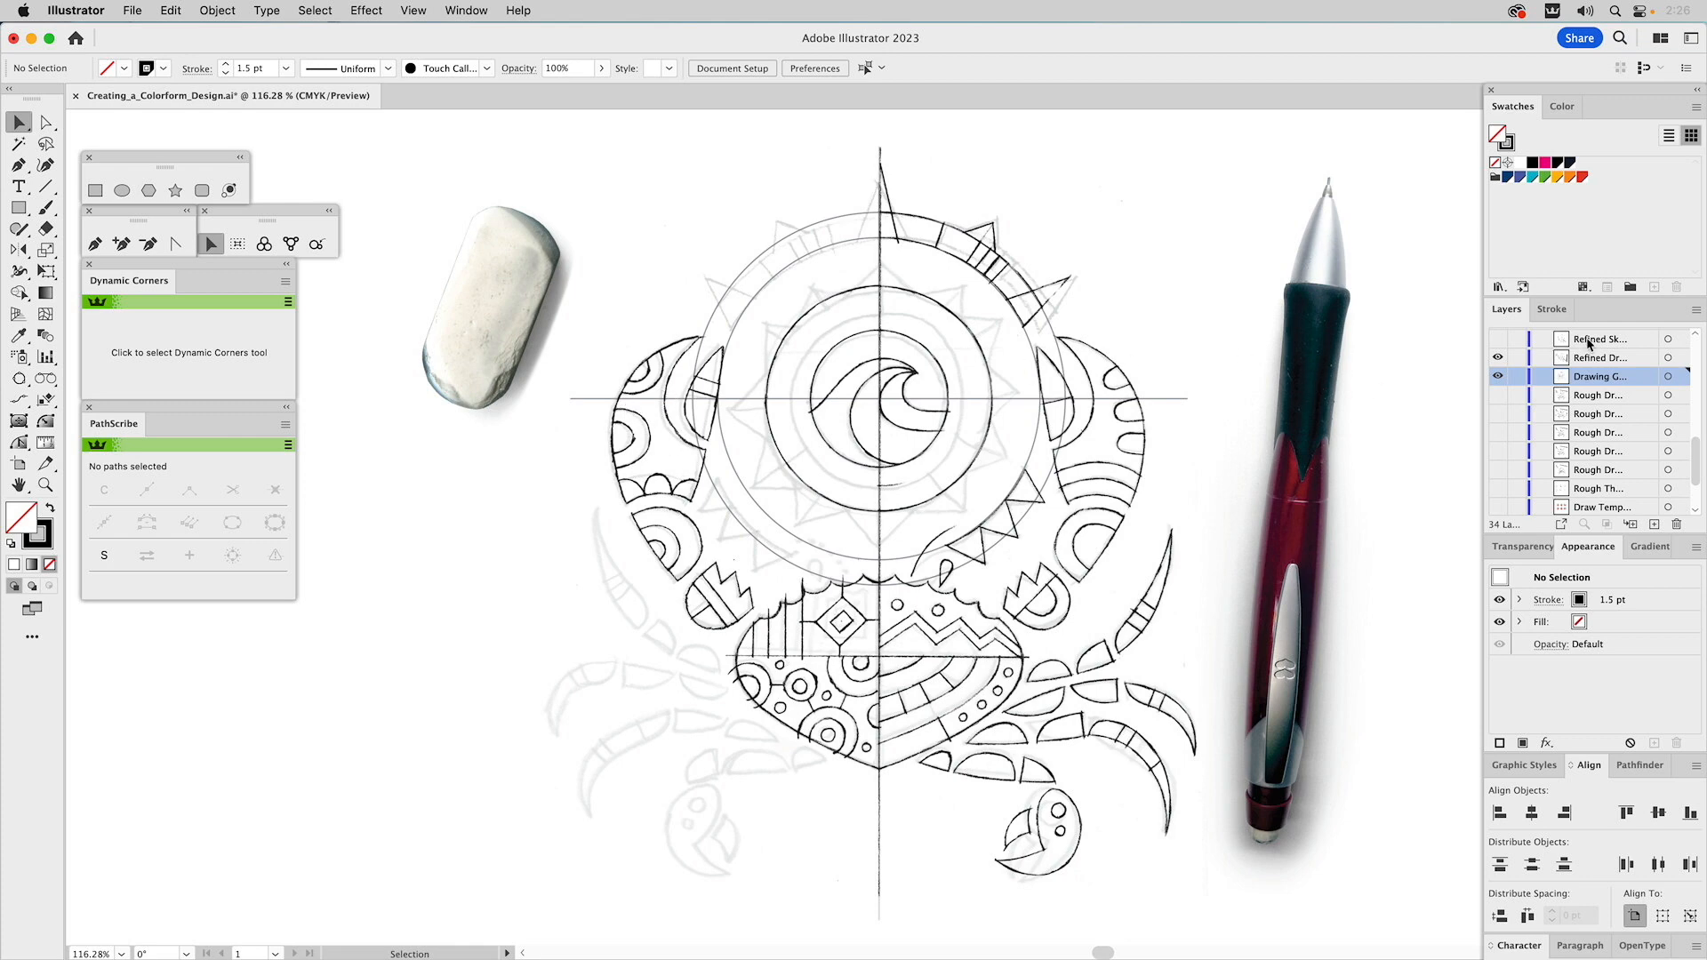
Show only the refined sketch layer, hiding the refined drawing and guides layers, and select its linked sketch image
scroll(1515, 380, "up", 3)
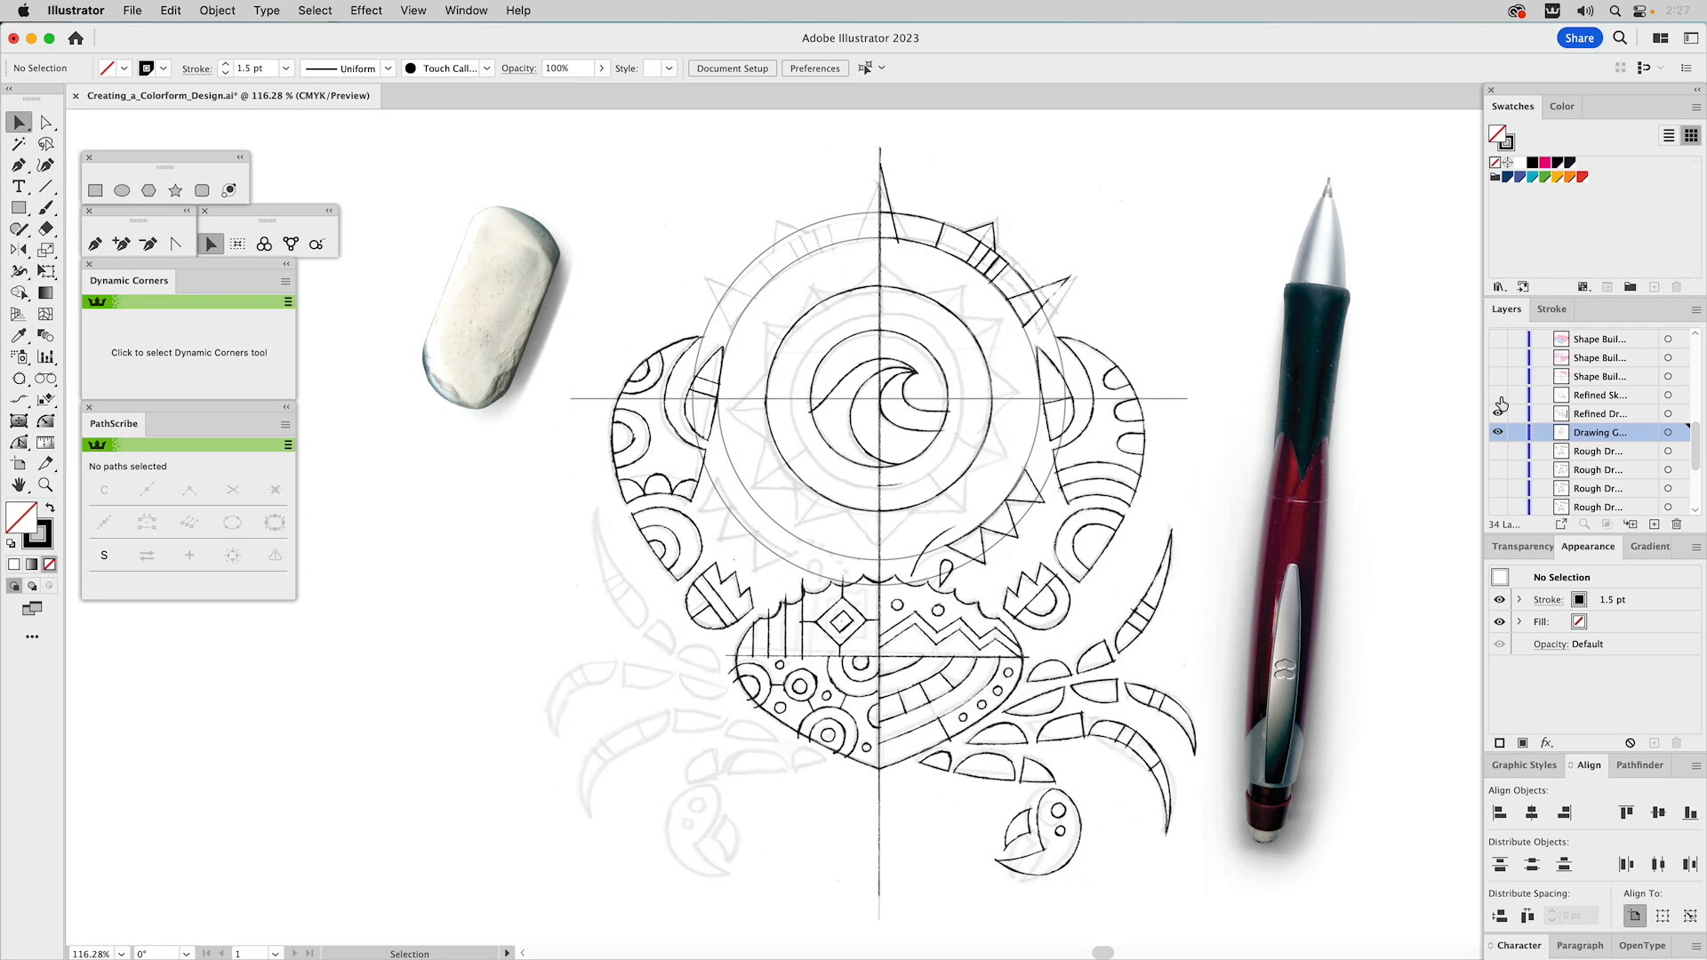
left_click(1498, 396)
left_click(1498, 414)
left_click(1498, 432)
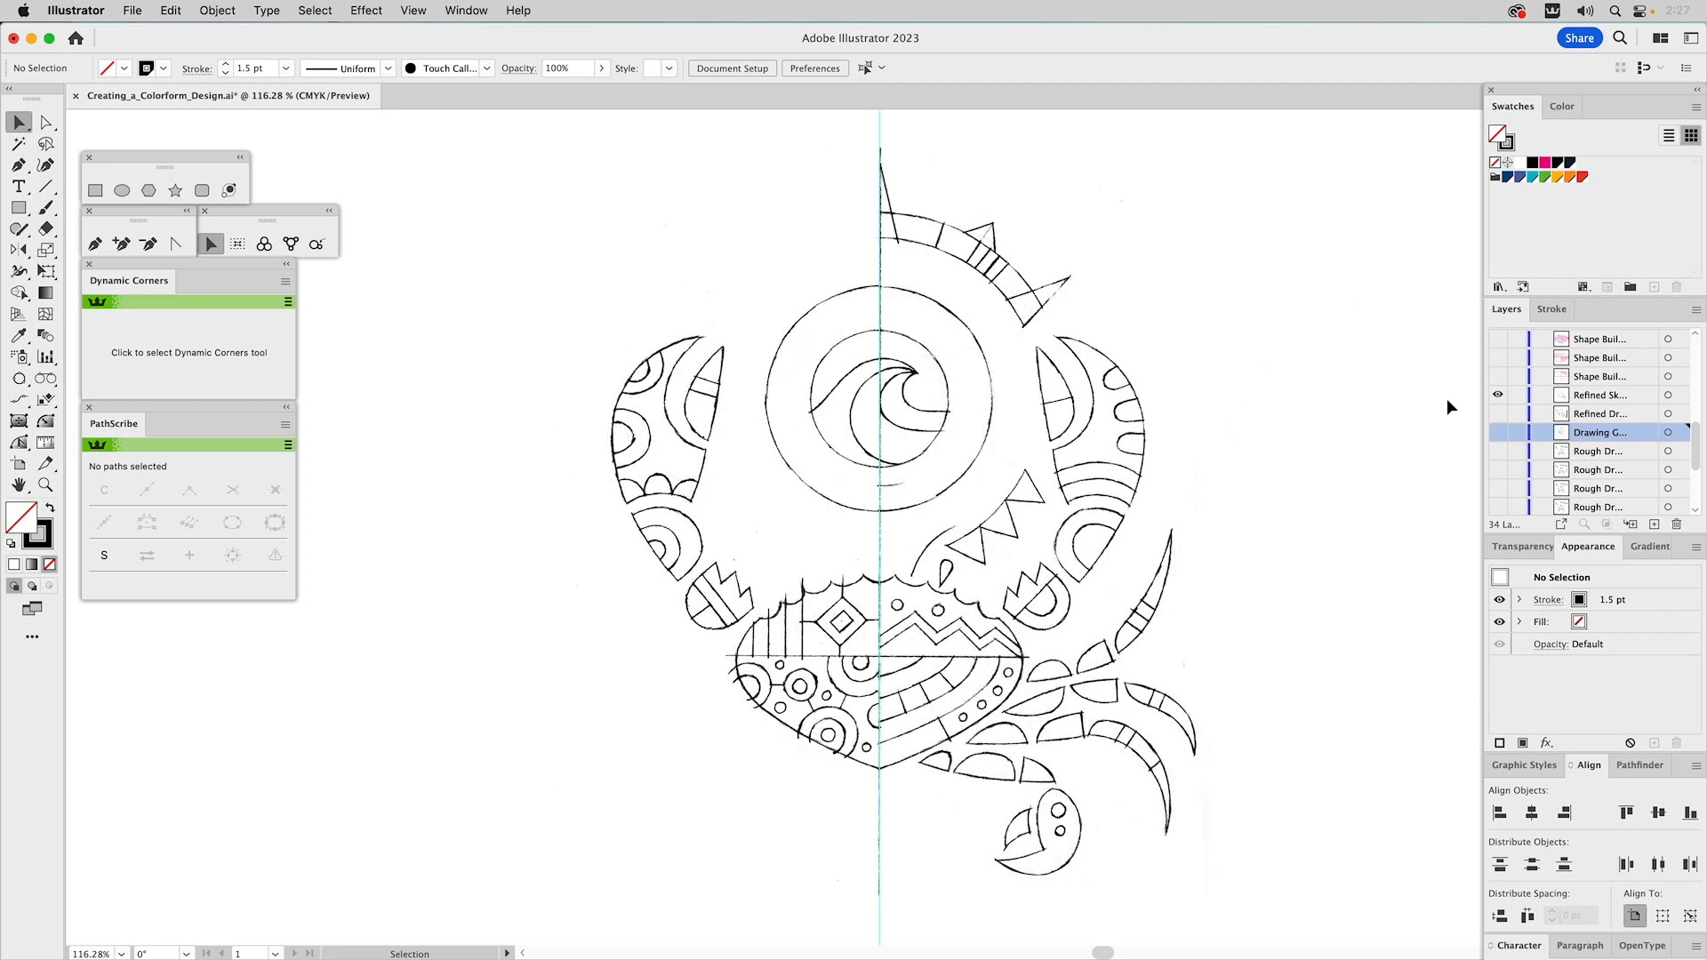
left_click(1101, 399)
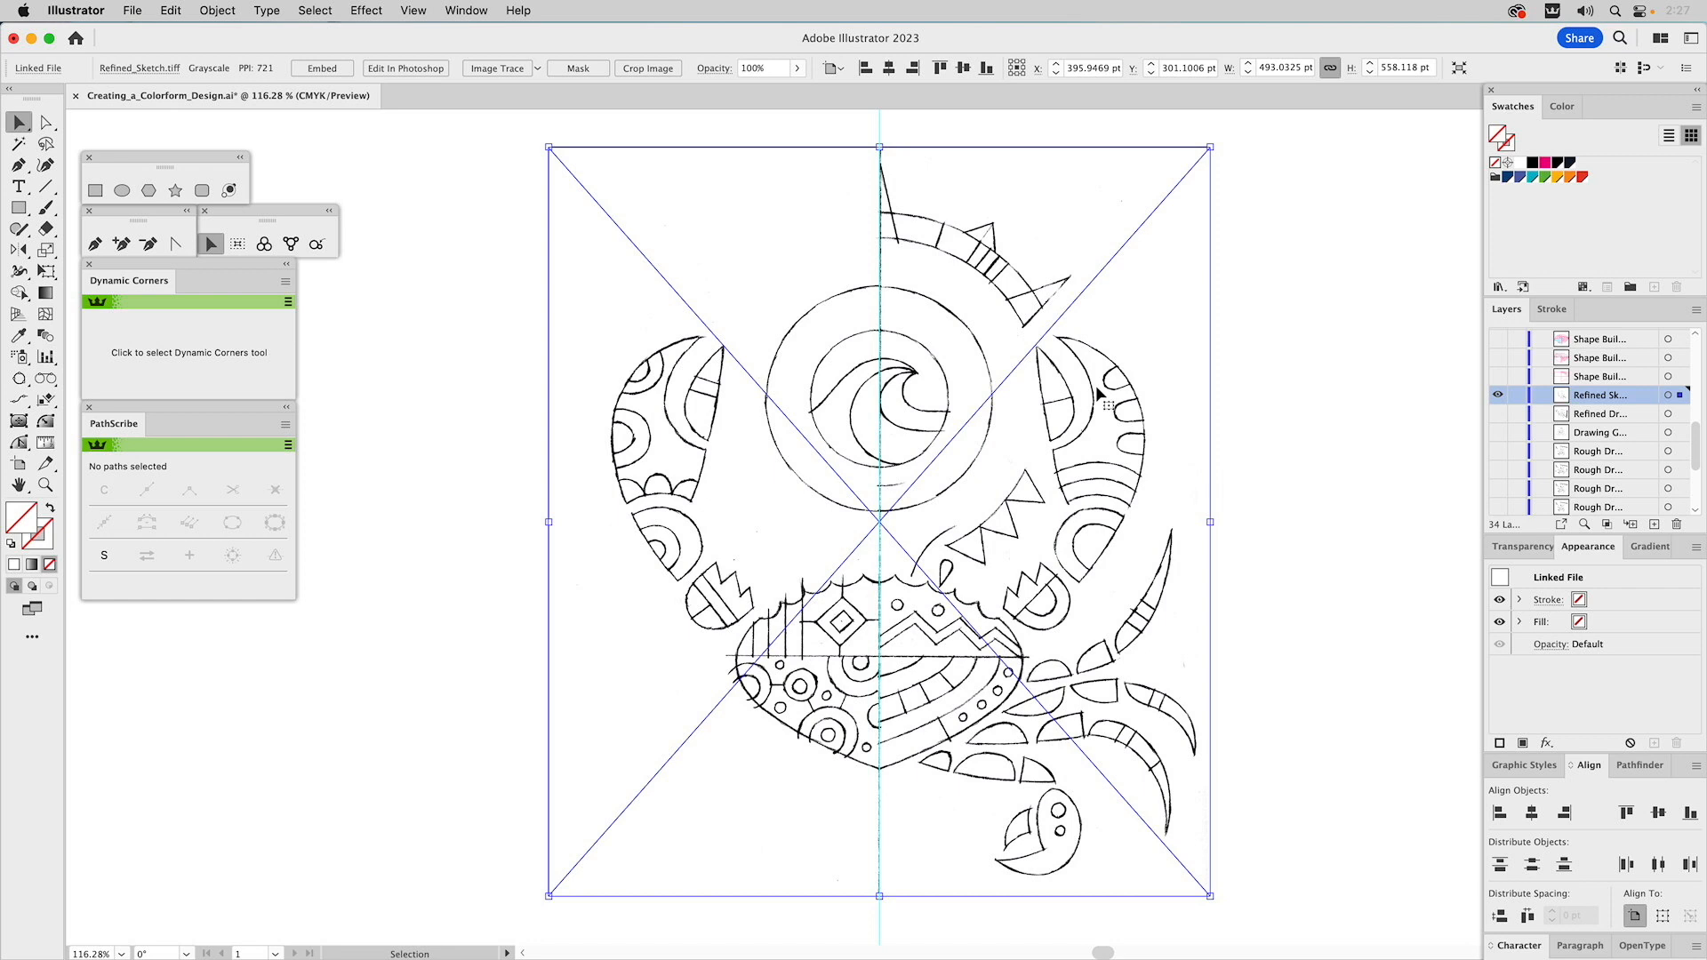
Set the refined sketch image's opacity to 20% and lock its layer
left_click(1520, 547)
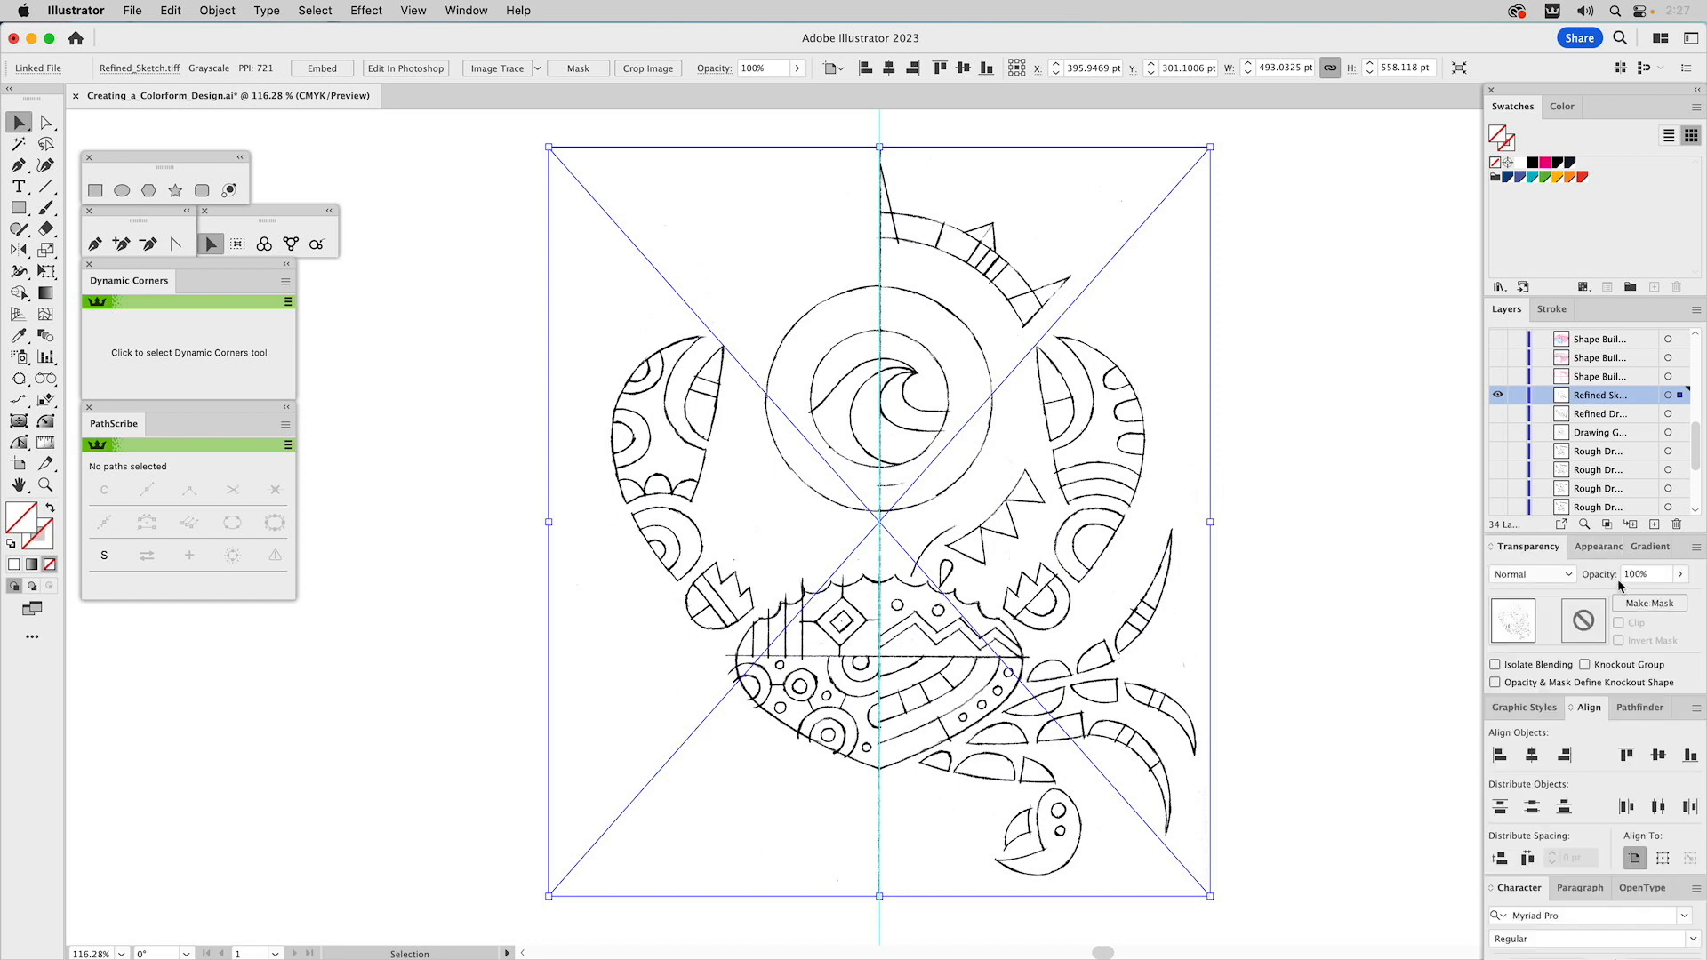
left_click(1610, 572)
type("20")
key("Return")
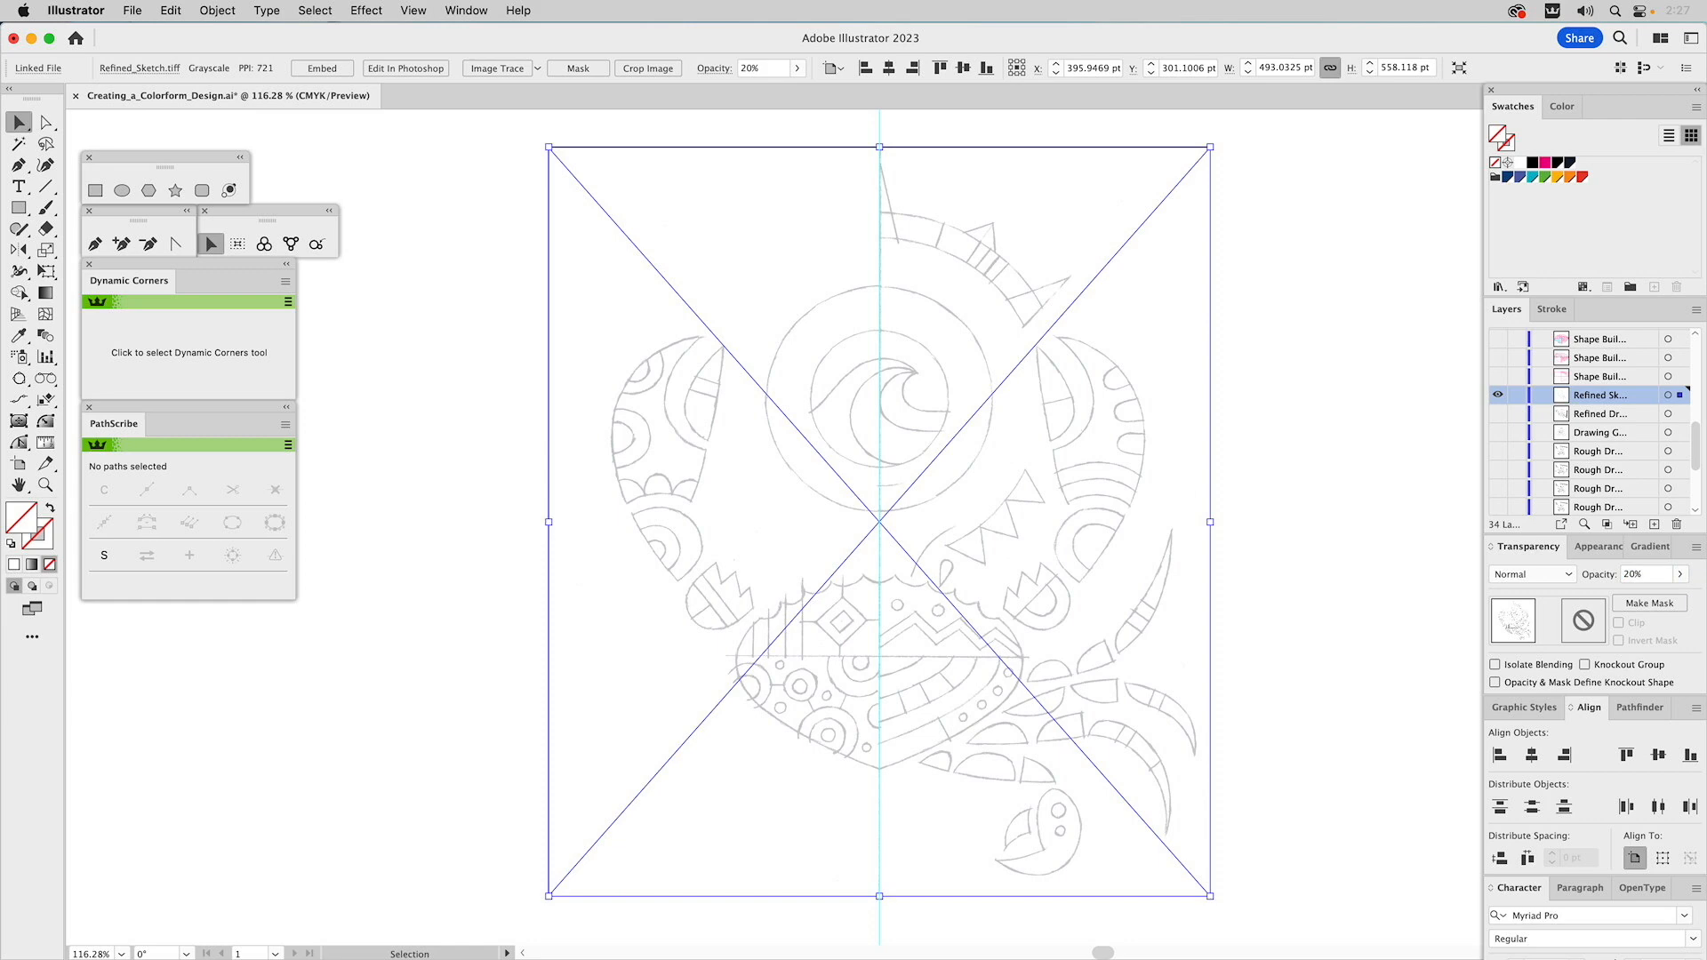
left_click(1517, 395)
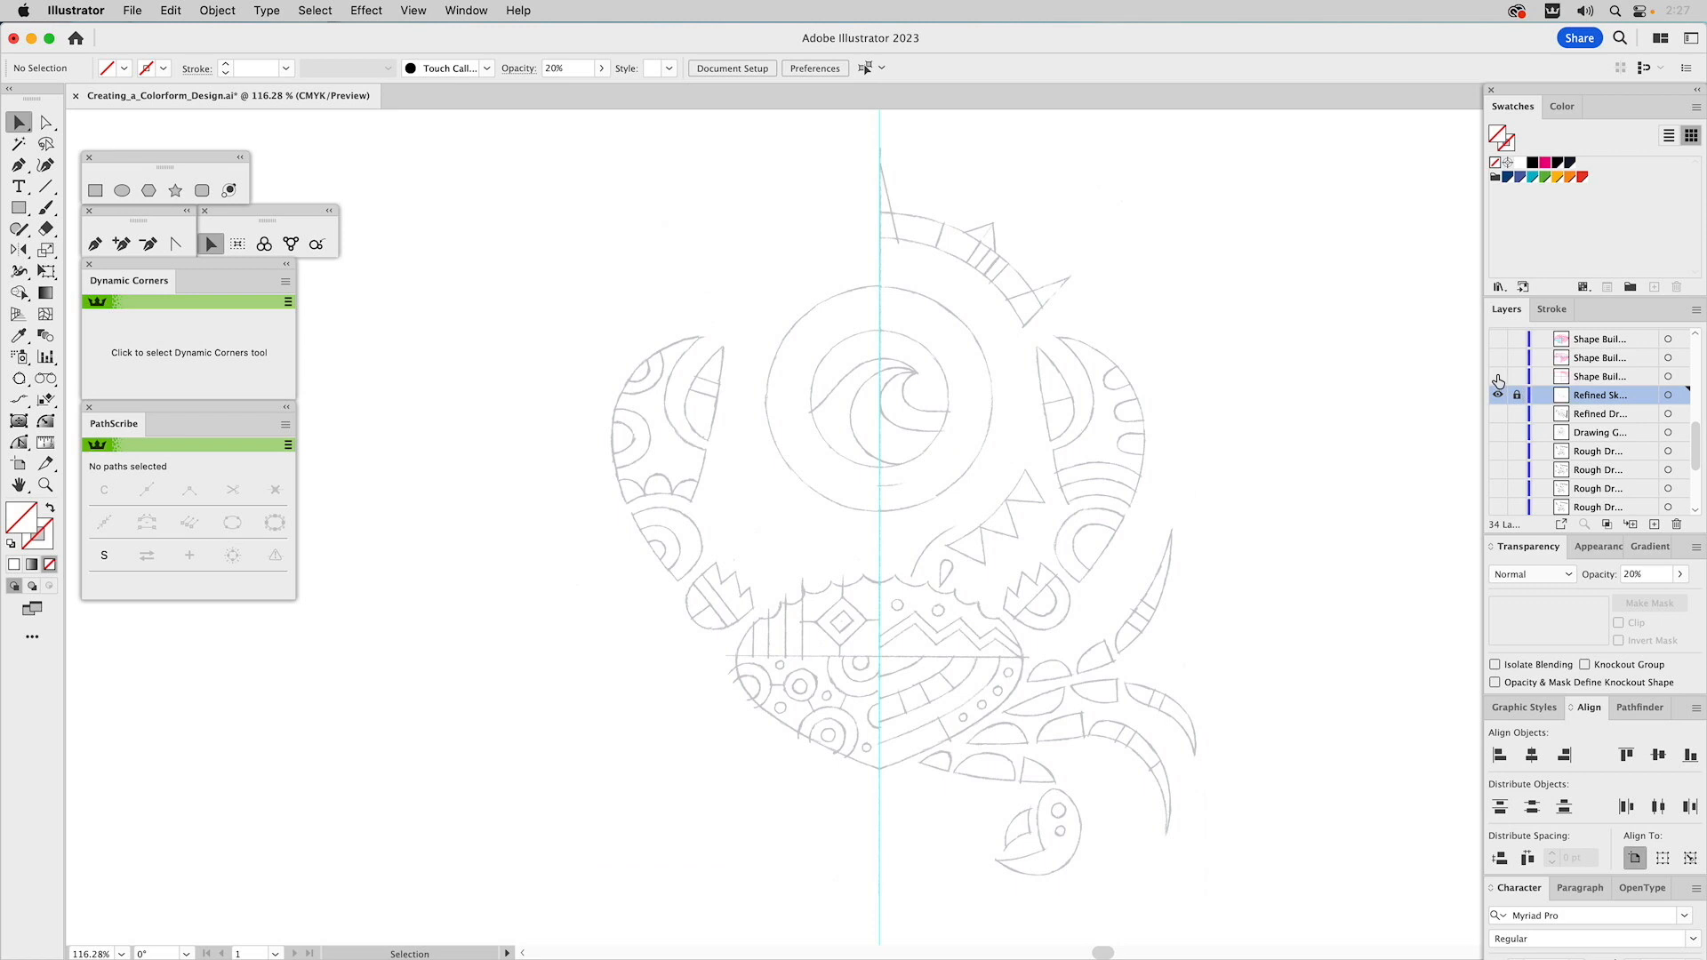
Show the shape building layer directly above the refined sketch, focusing on the crab body's construction shapes
left_click(1498, 376)
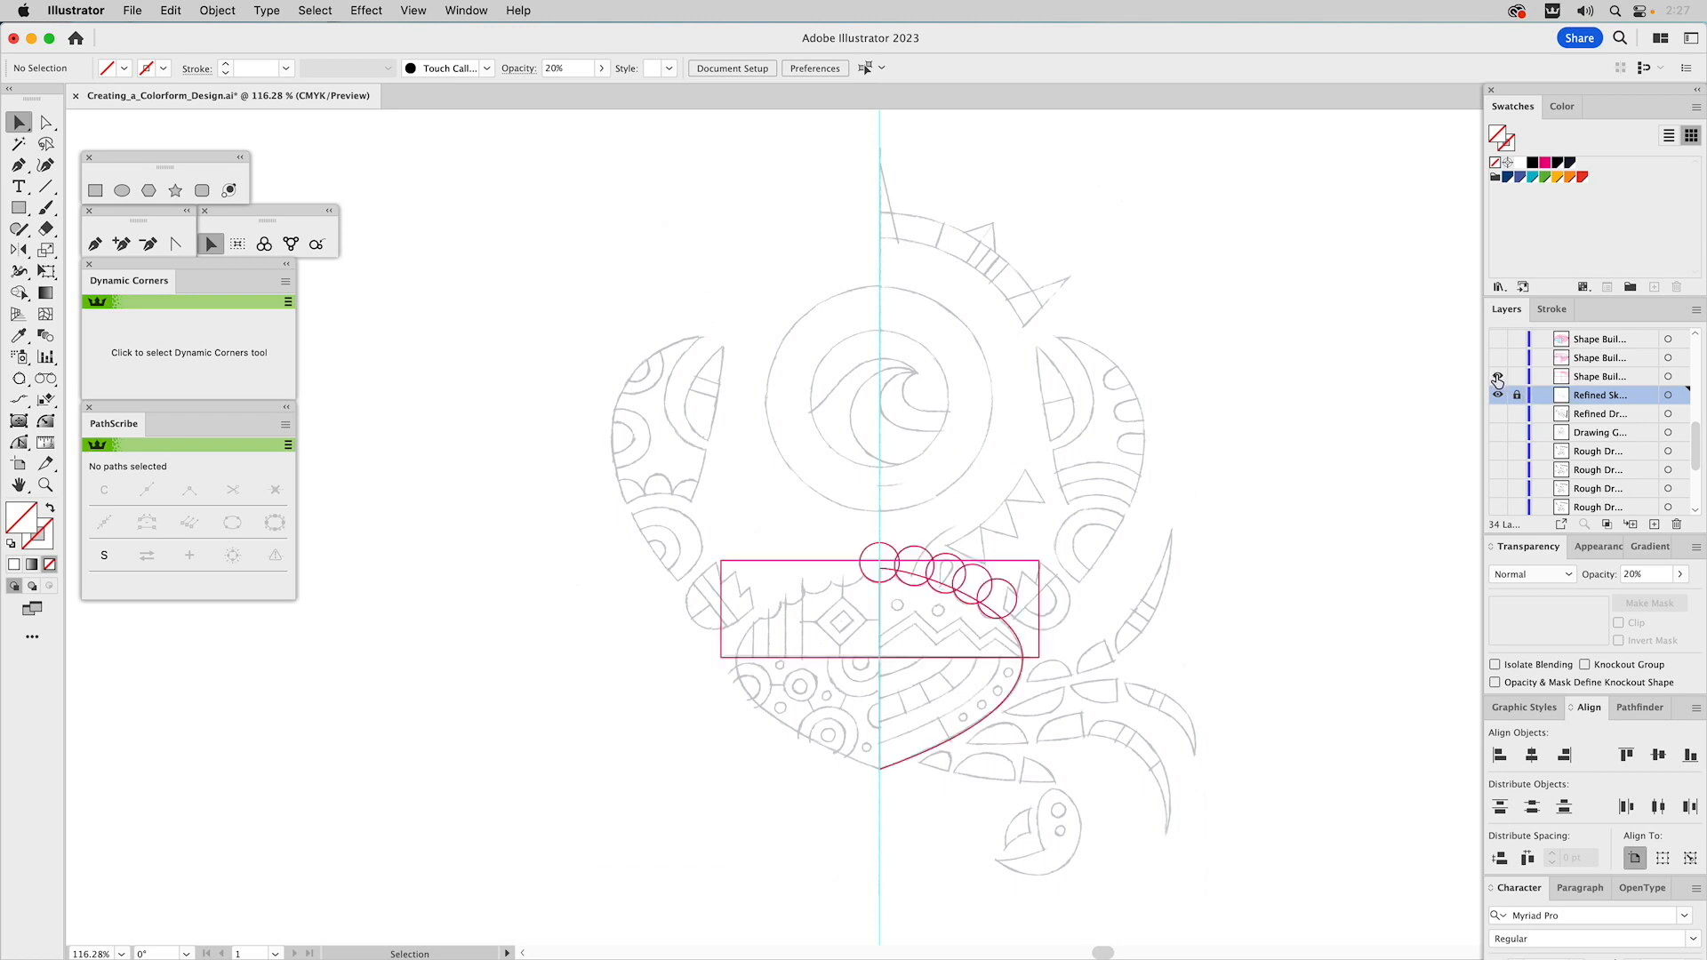
key("z")
left_click_drag(700, 537, 1154, 818)
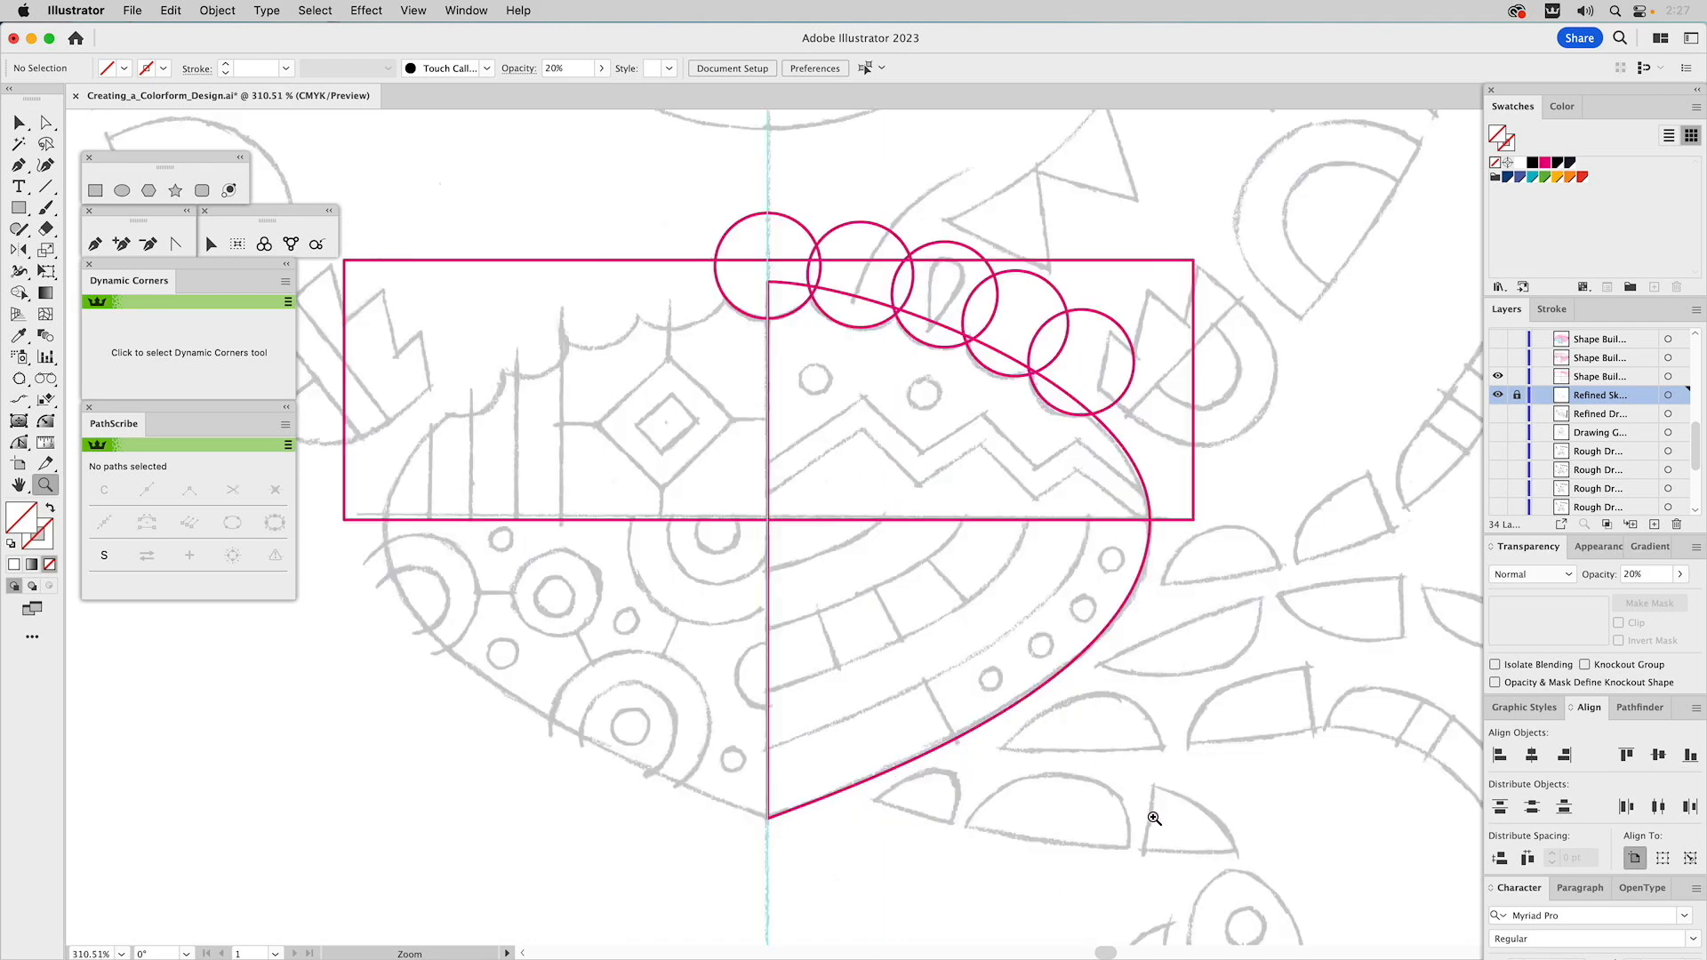
left_click_drag(989, 434, 1089, 442)
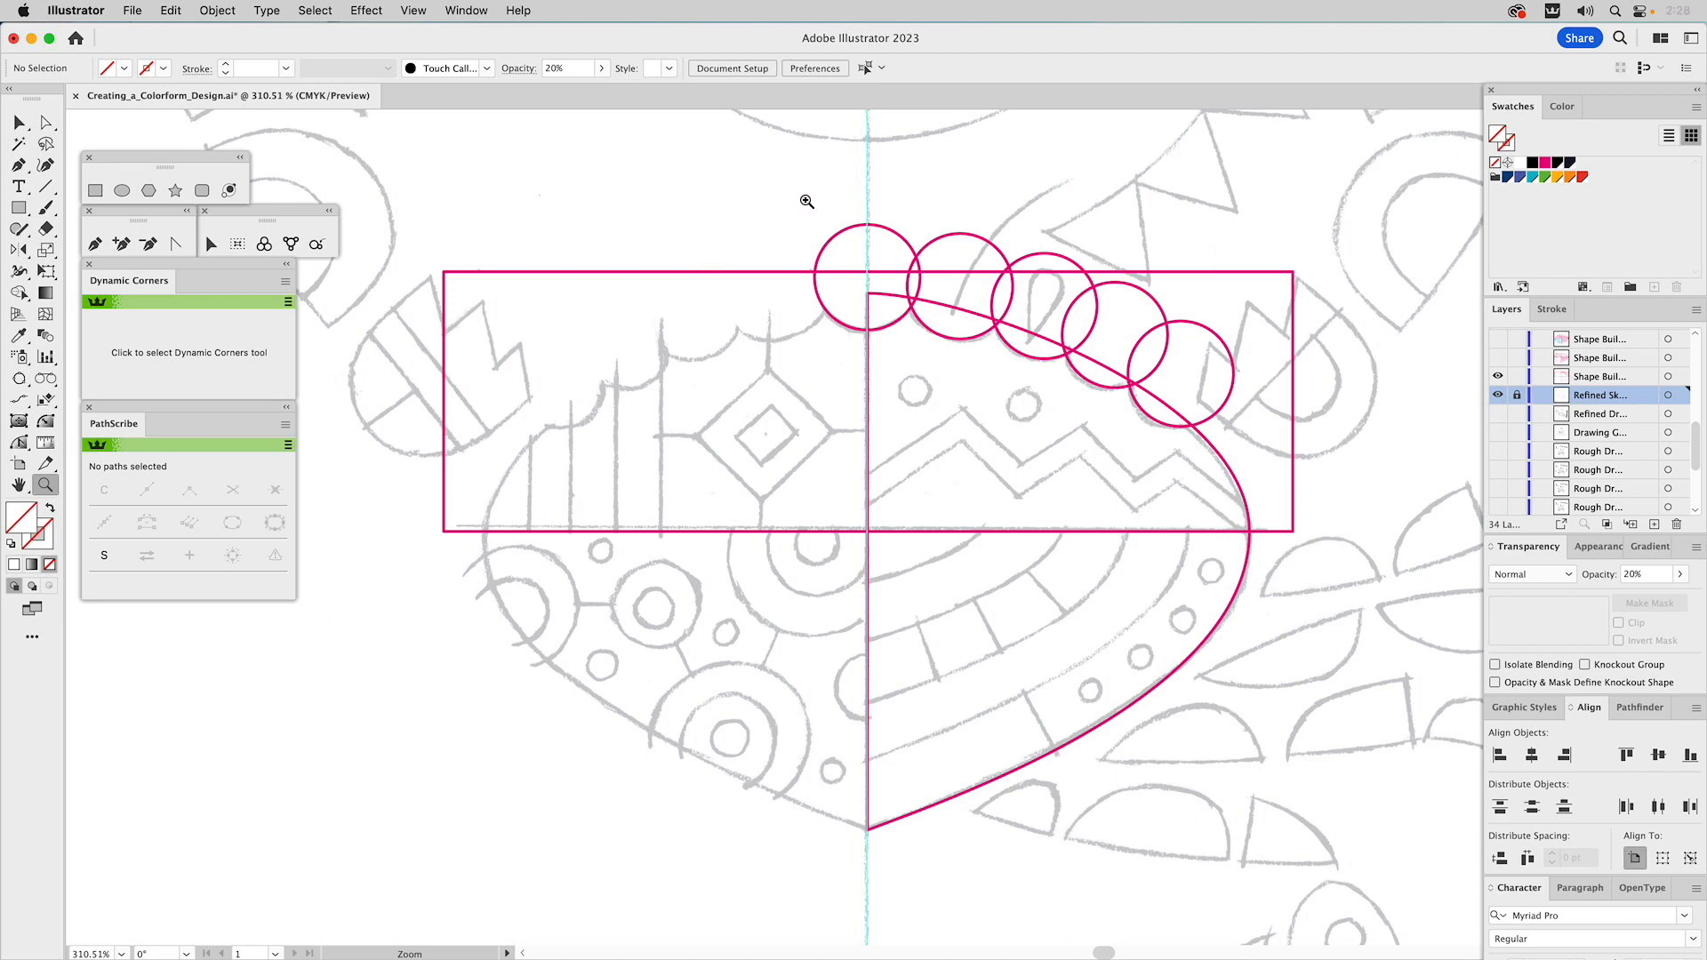
Examine the half-body path's anchor points and handles, then the rectangle and circles used to build the crab body
key("v")
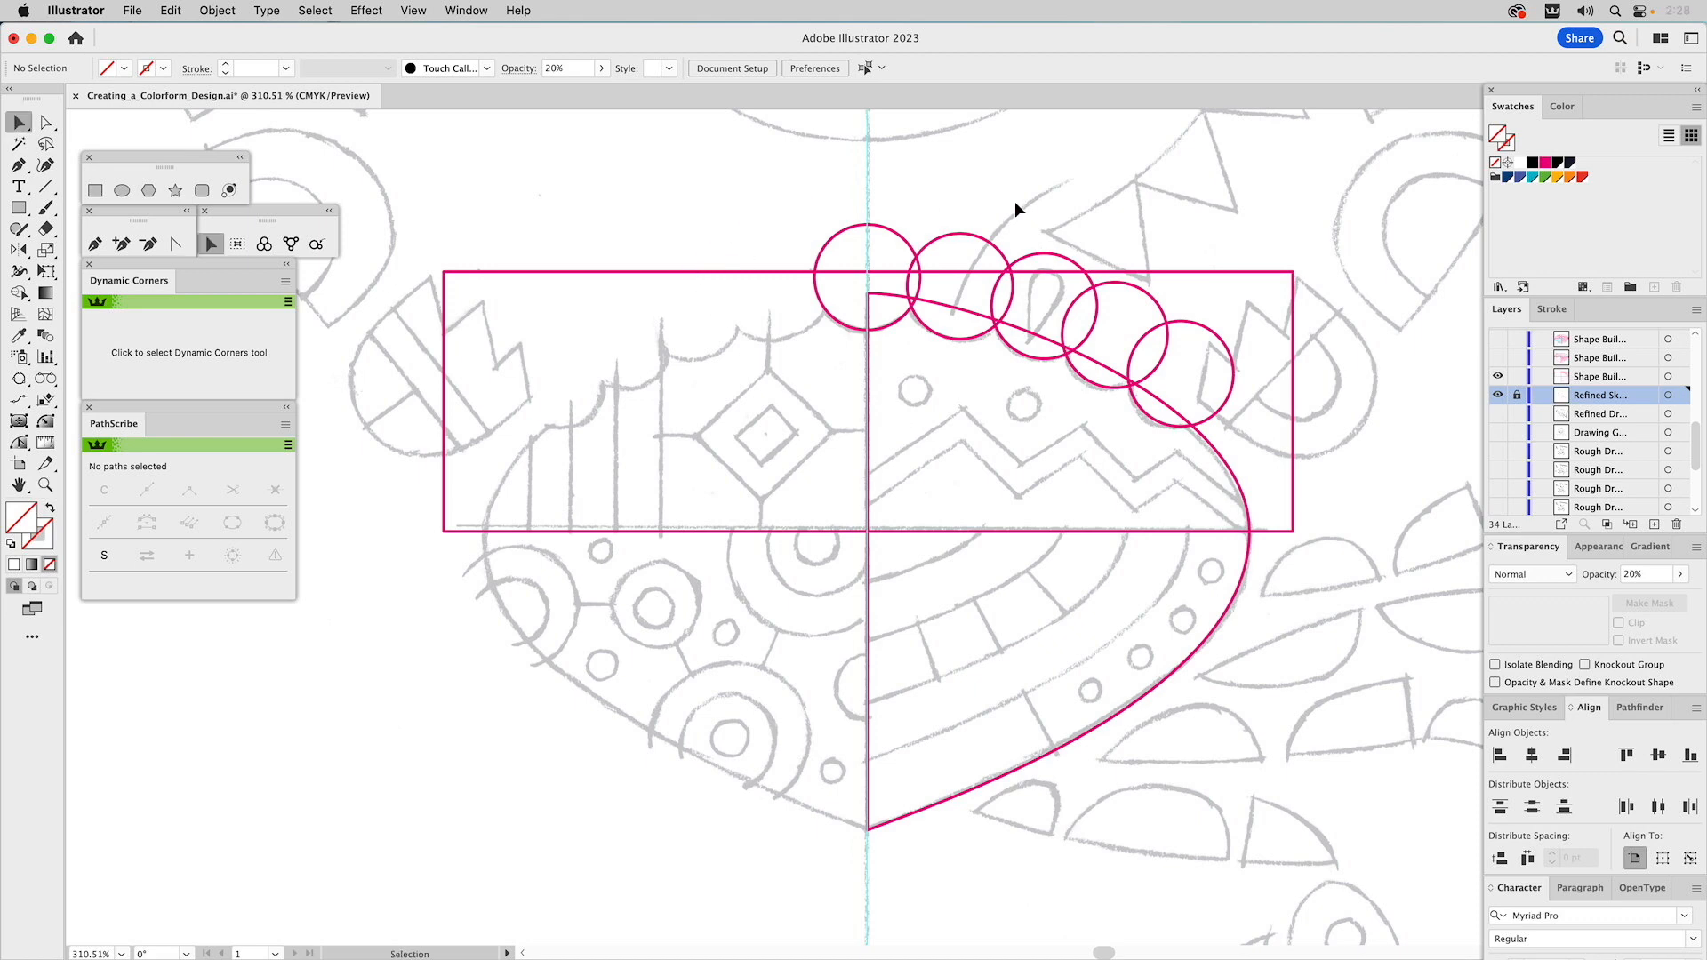
left_click(1216, 453)
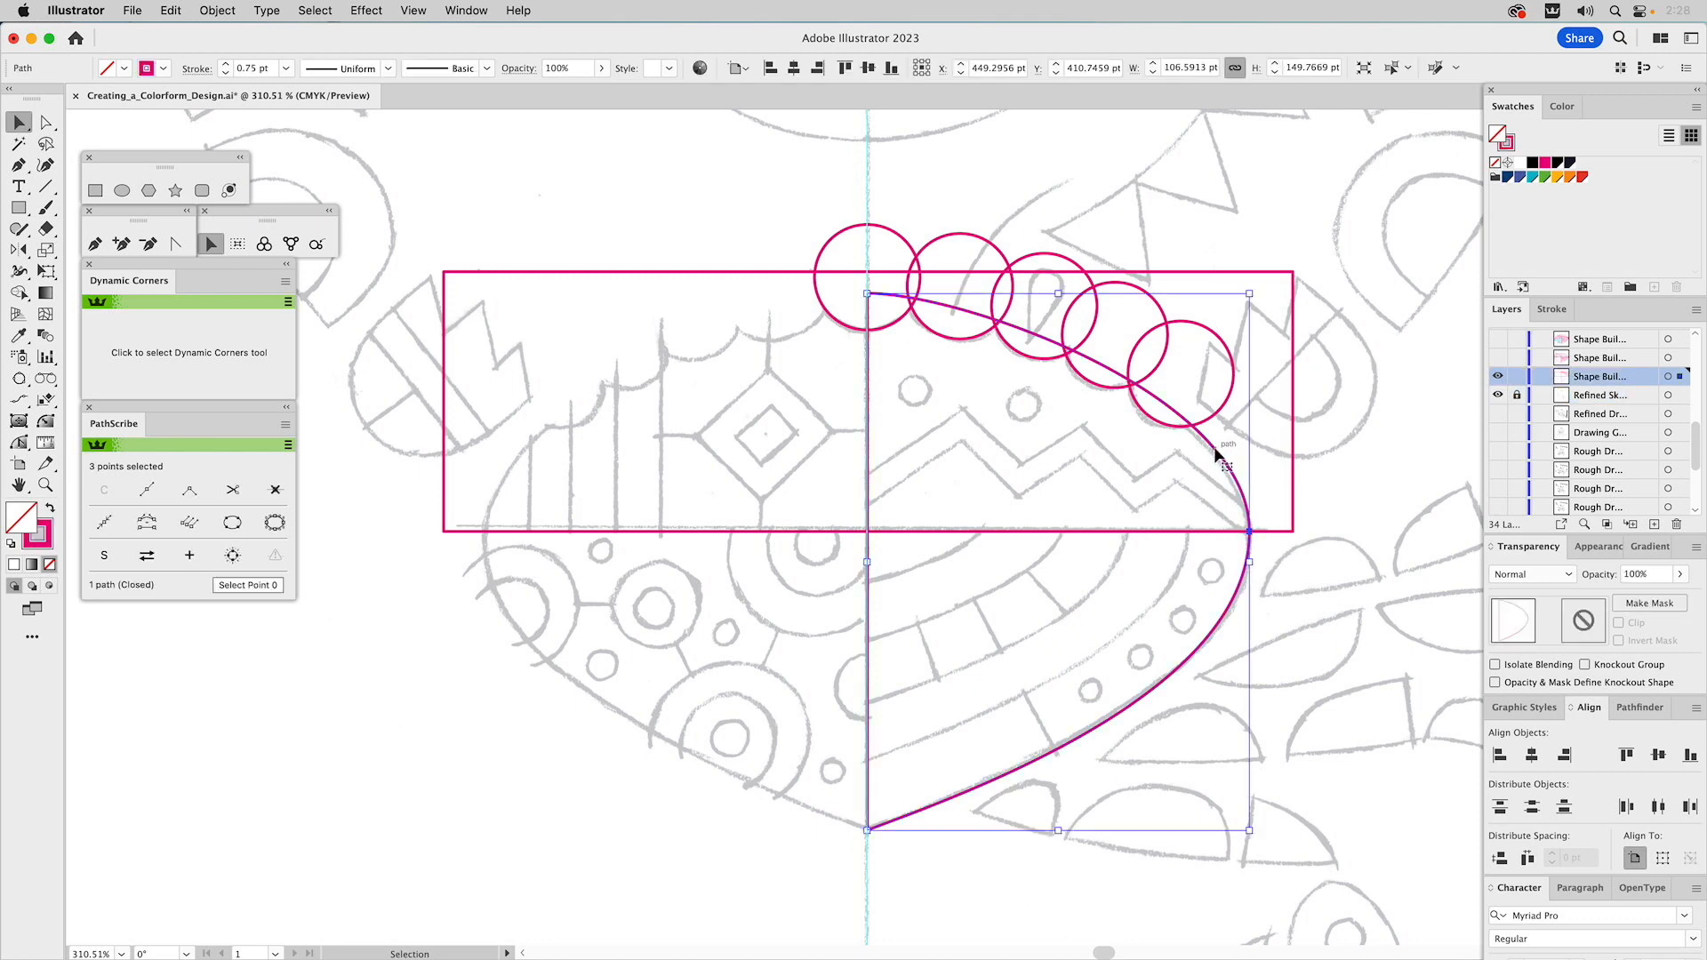
key("a")
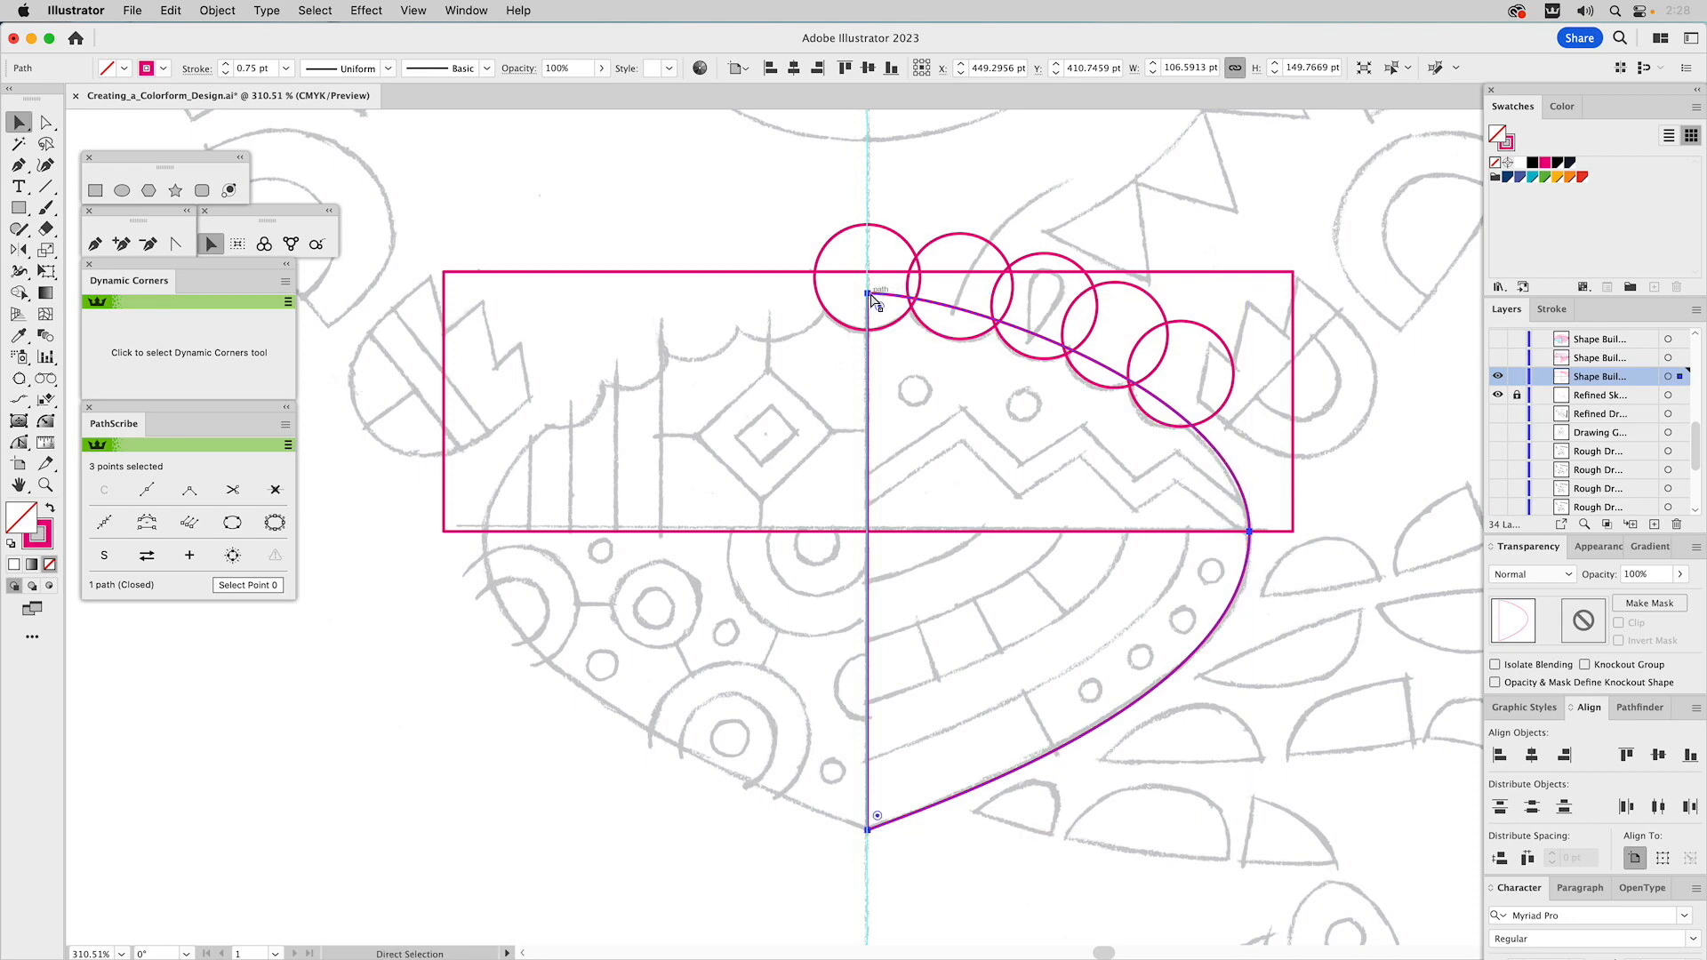
left_click(868, 294)
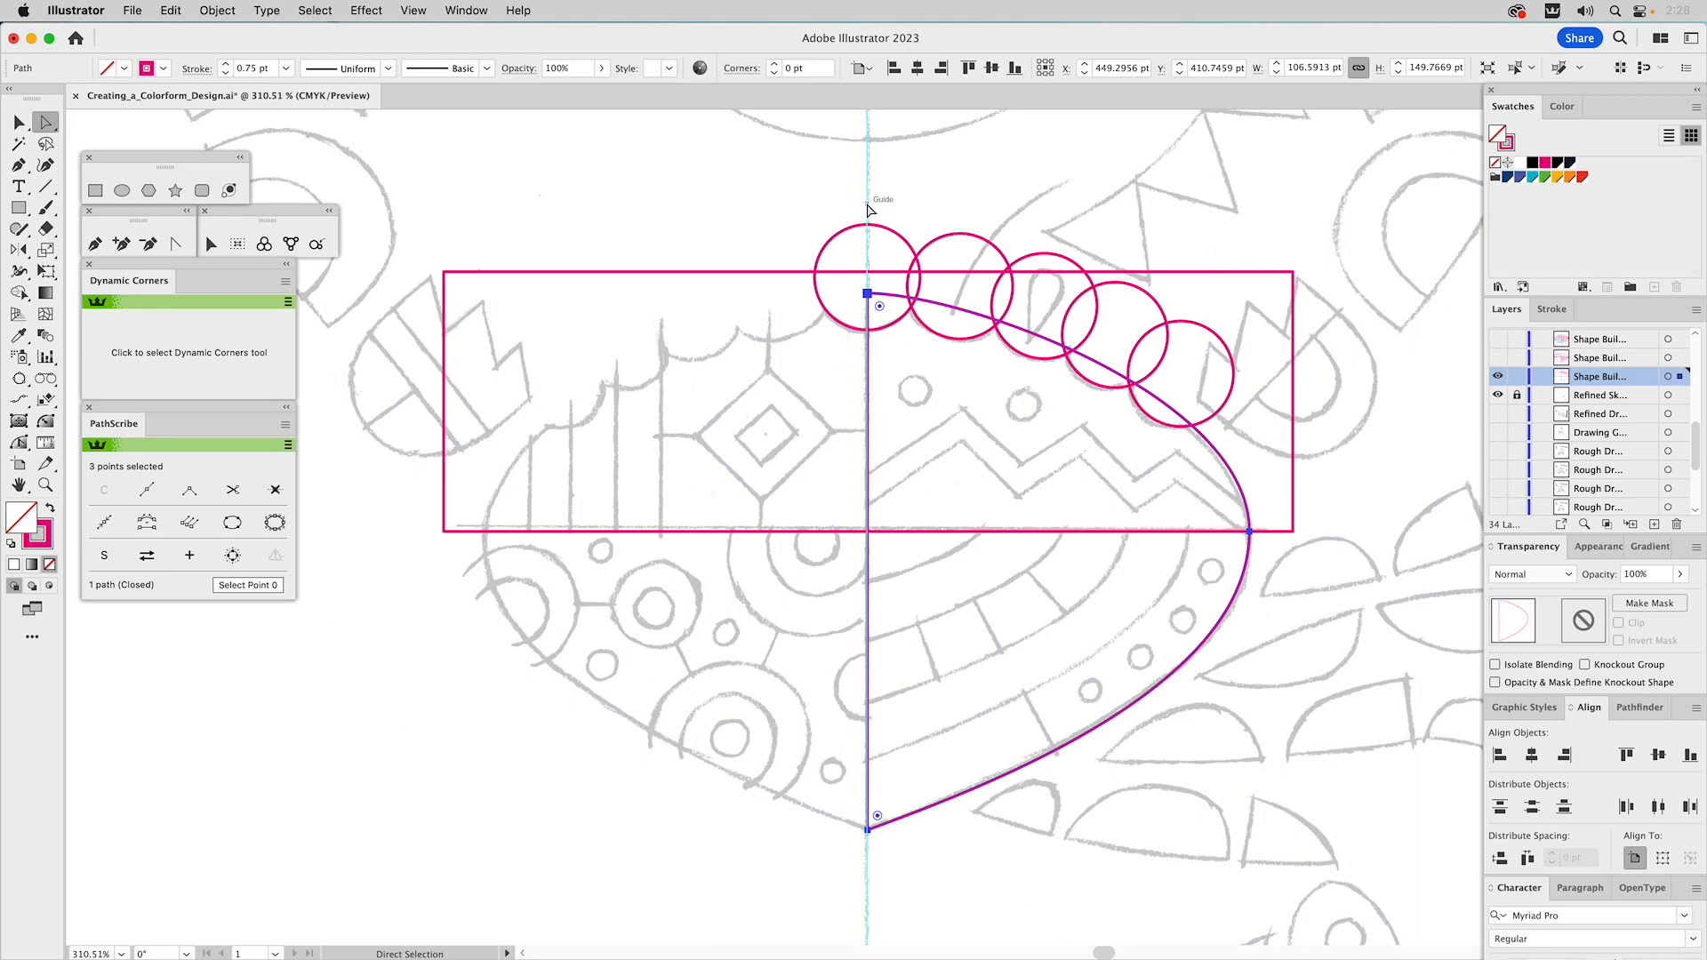
left_click(870, 297)
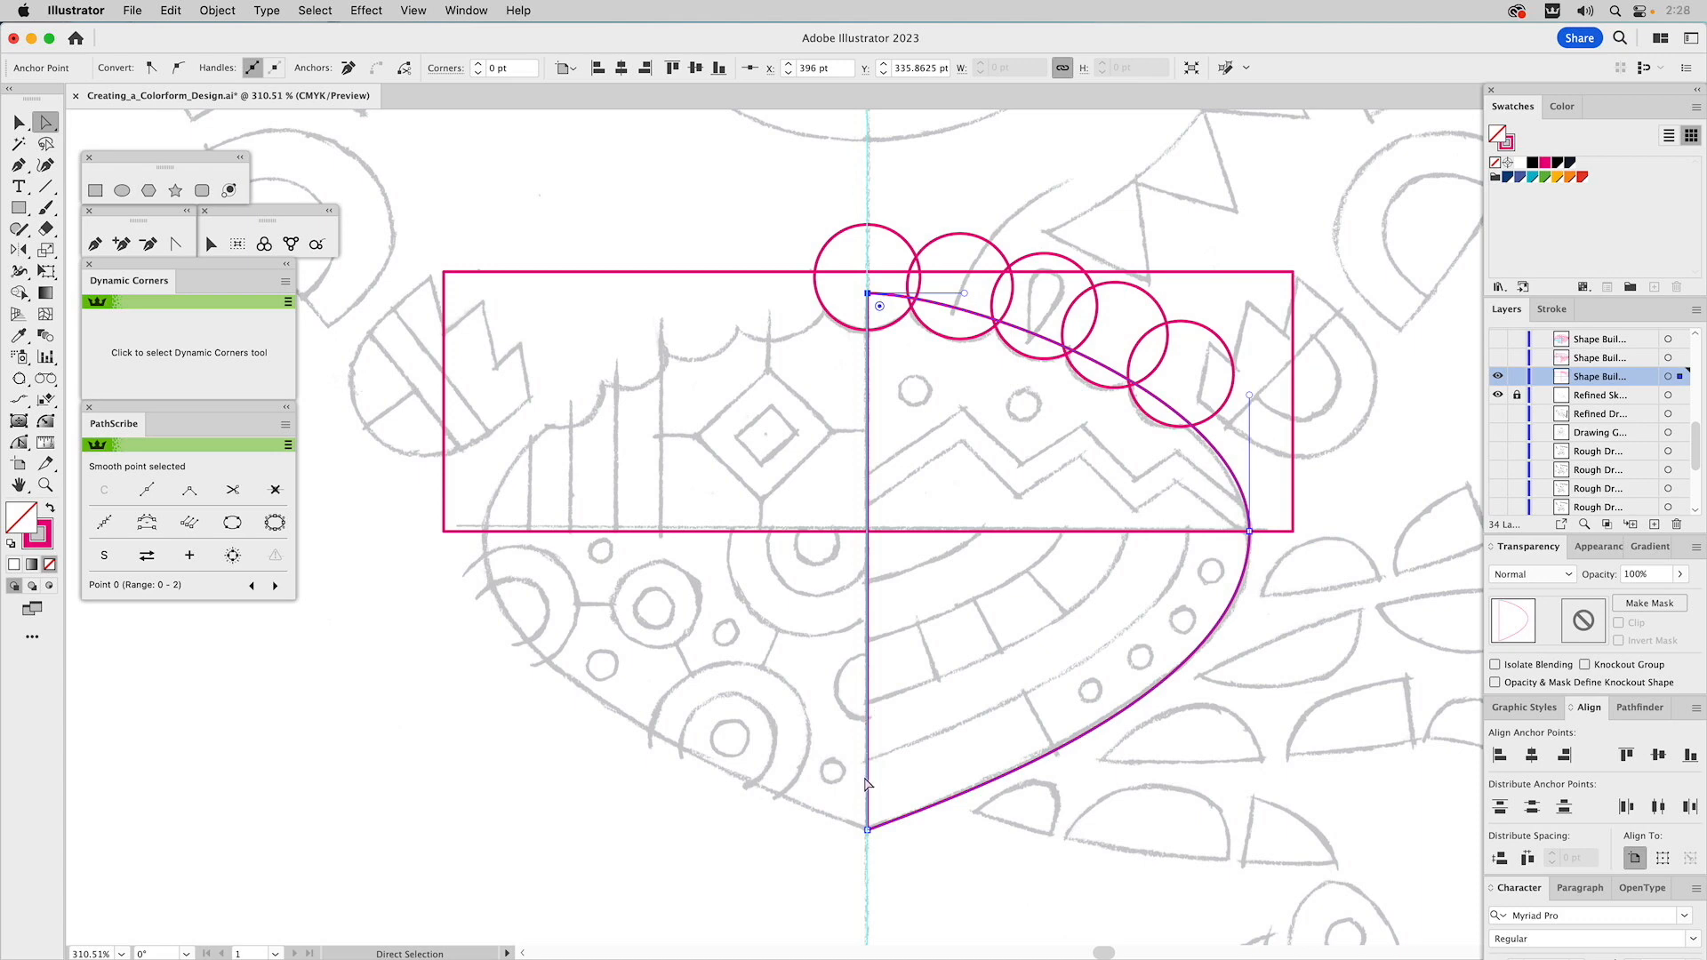
left_click(868, 293)
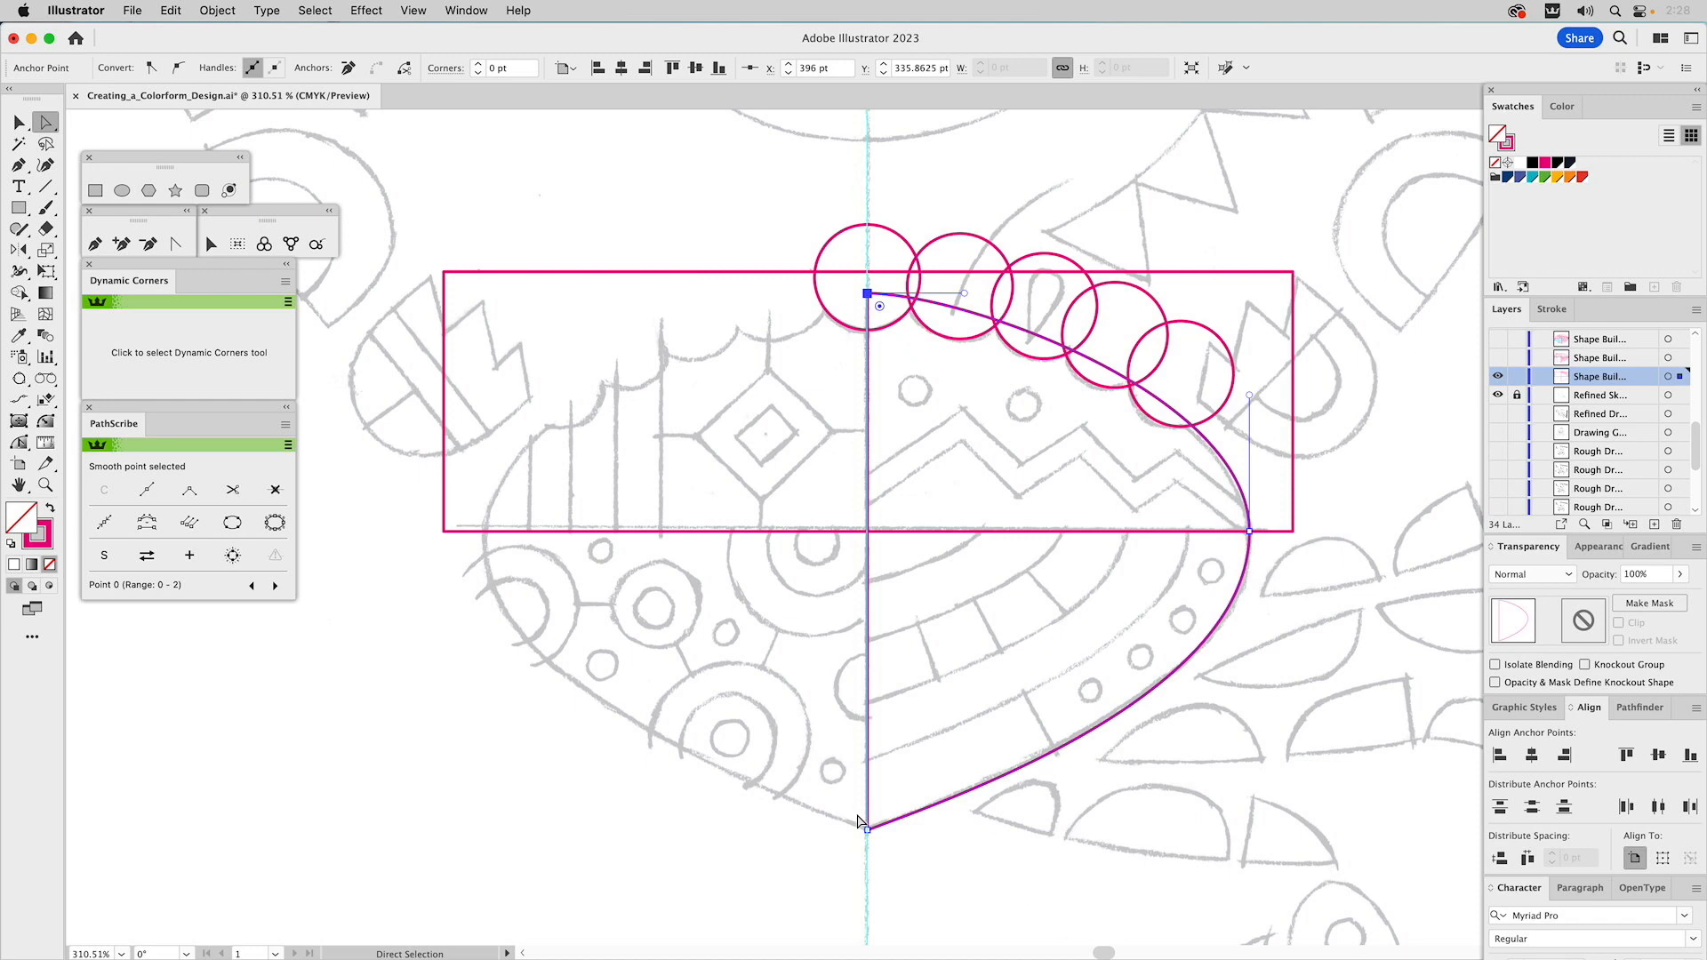
left_click(1251, 534)
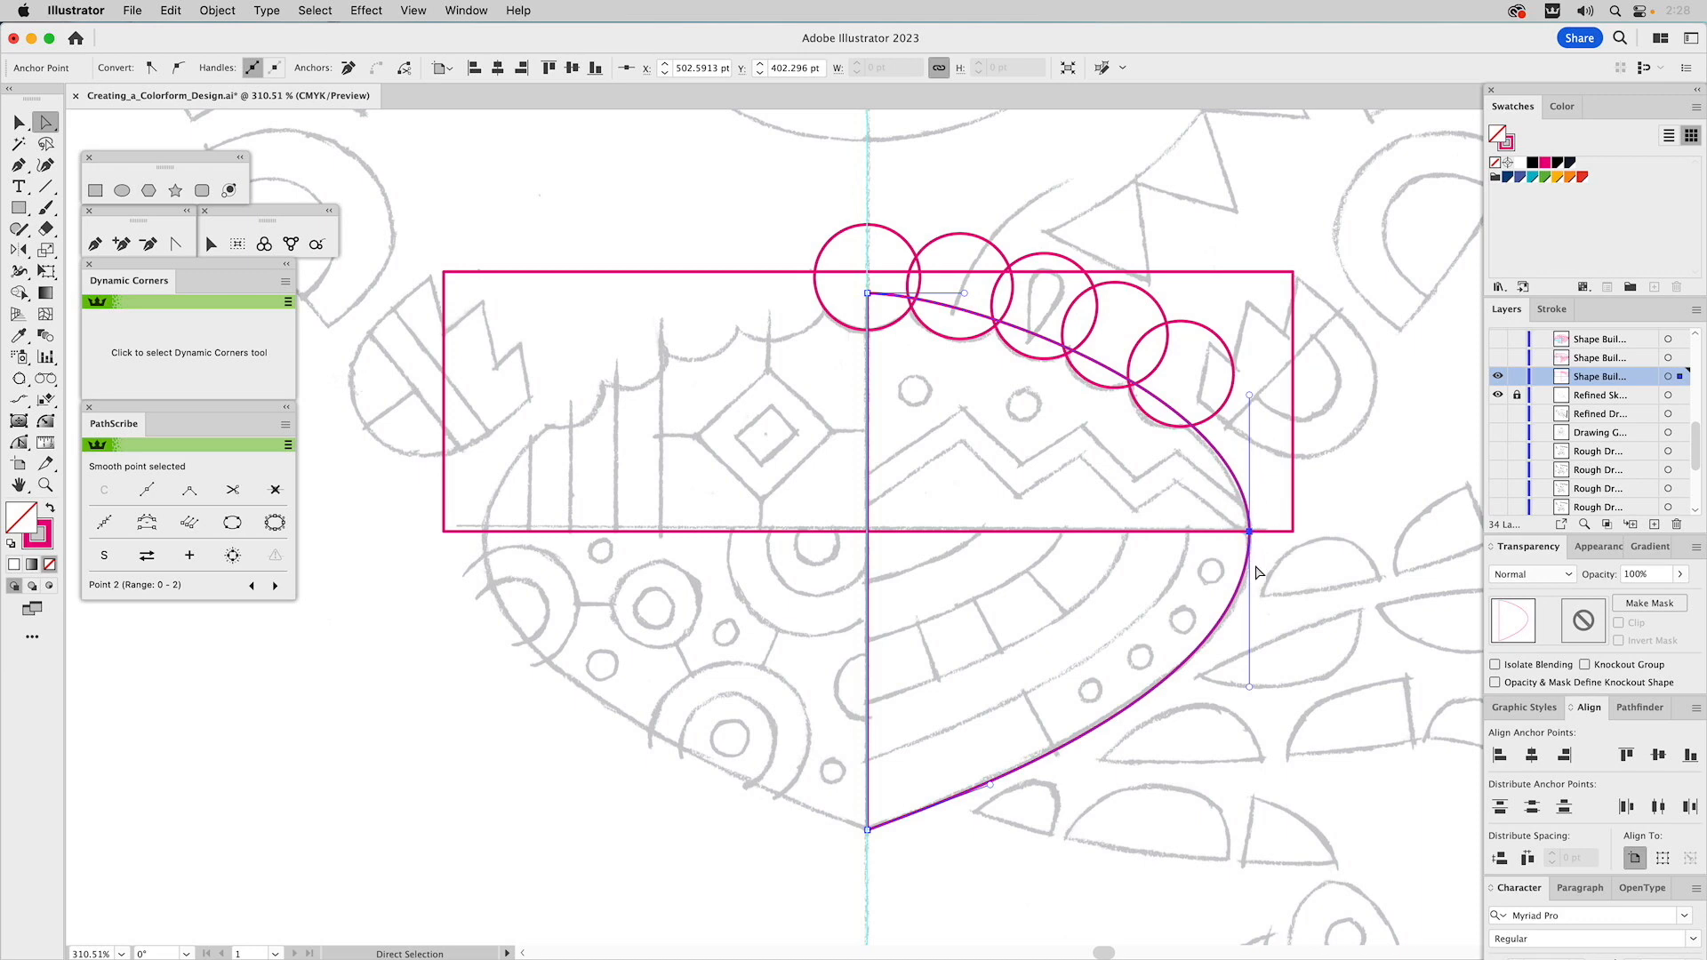
left_click_drag(1249, 394, 1205, 389)
key("v")
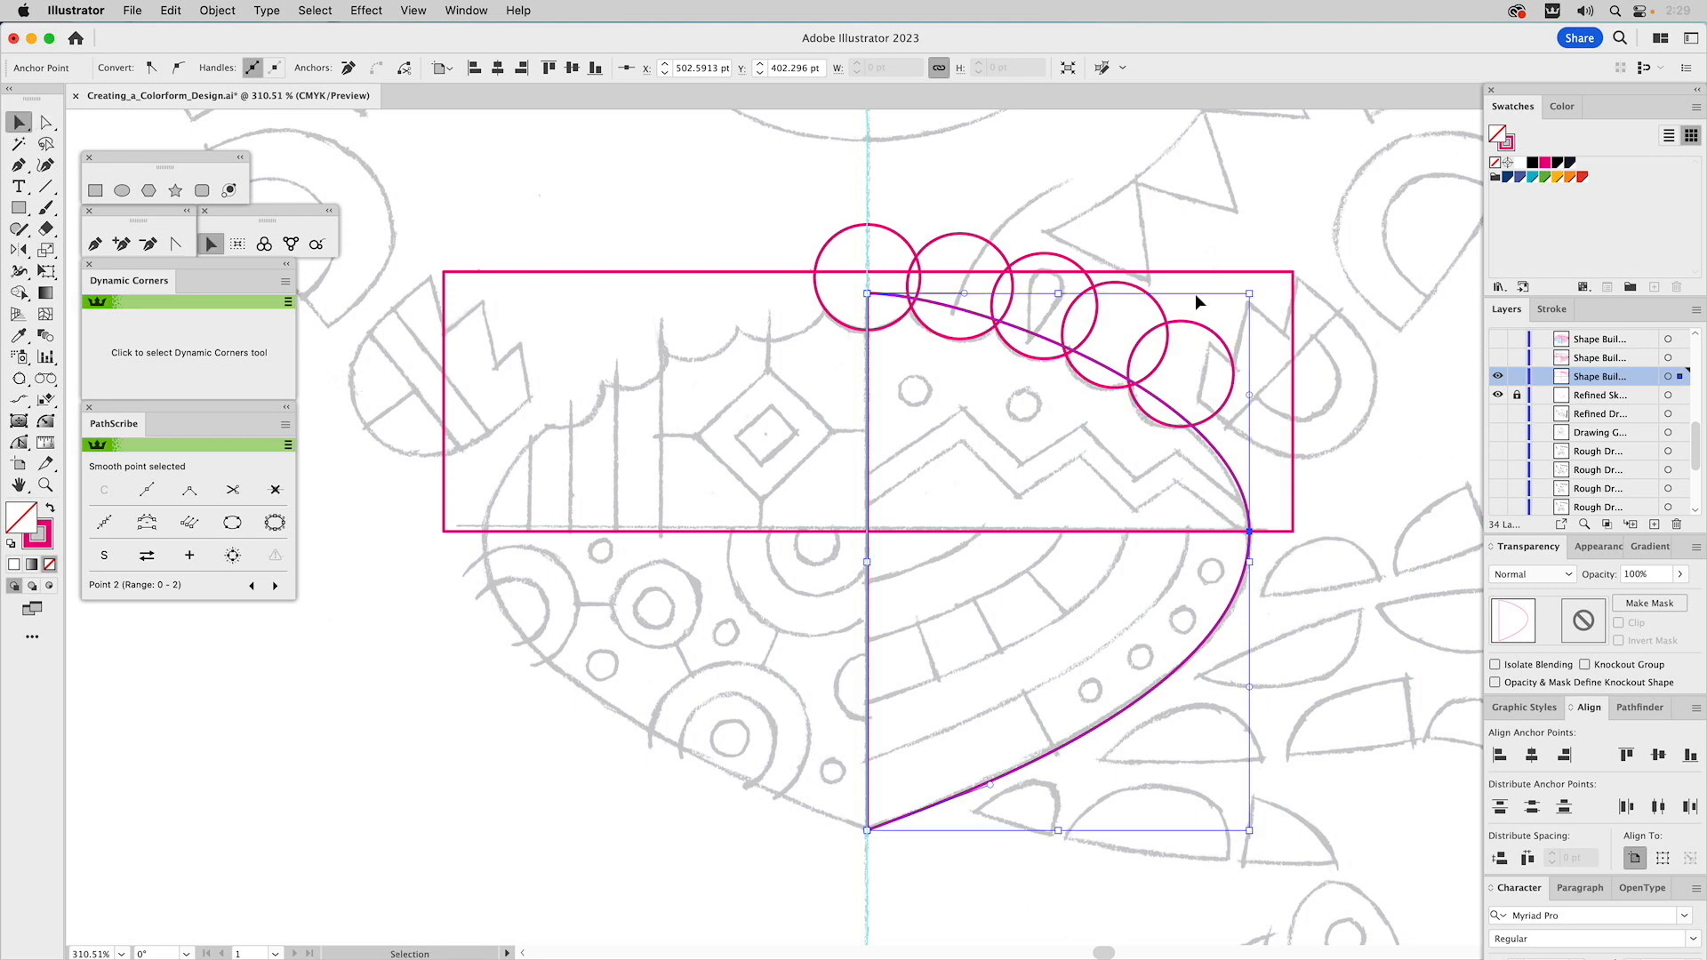
left_click(1194, 216)
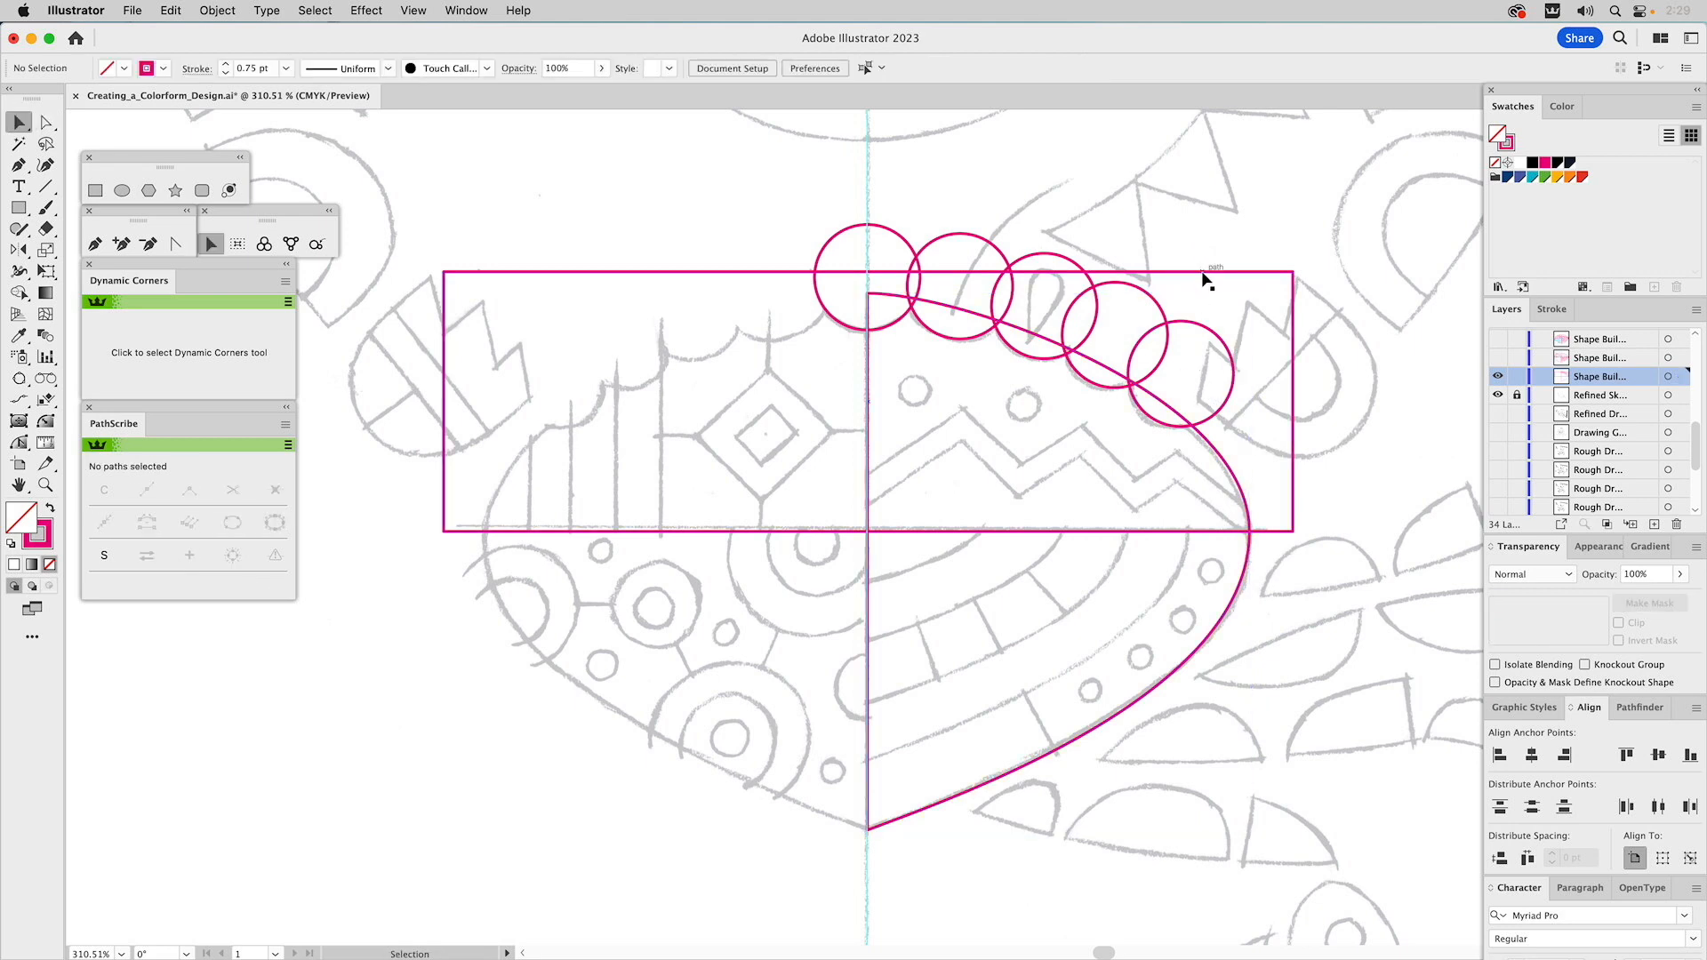
left_click(1204, 277)
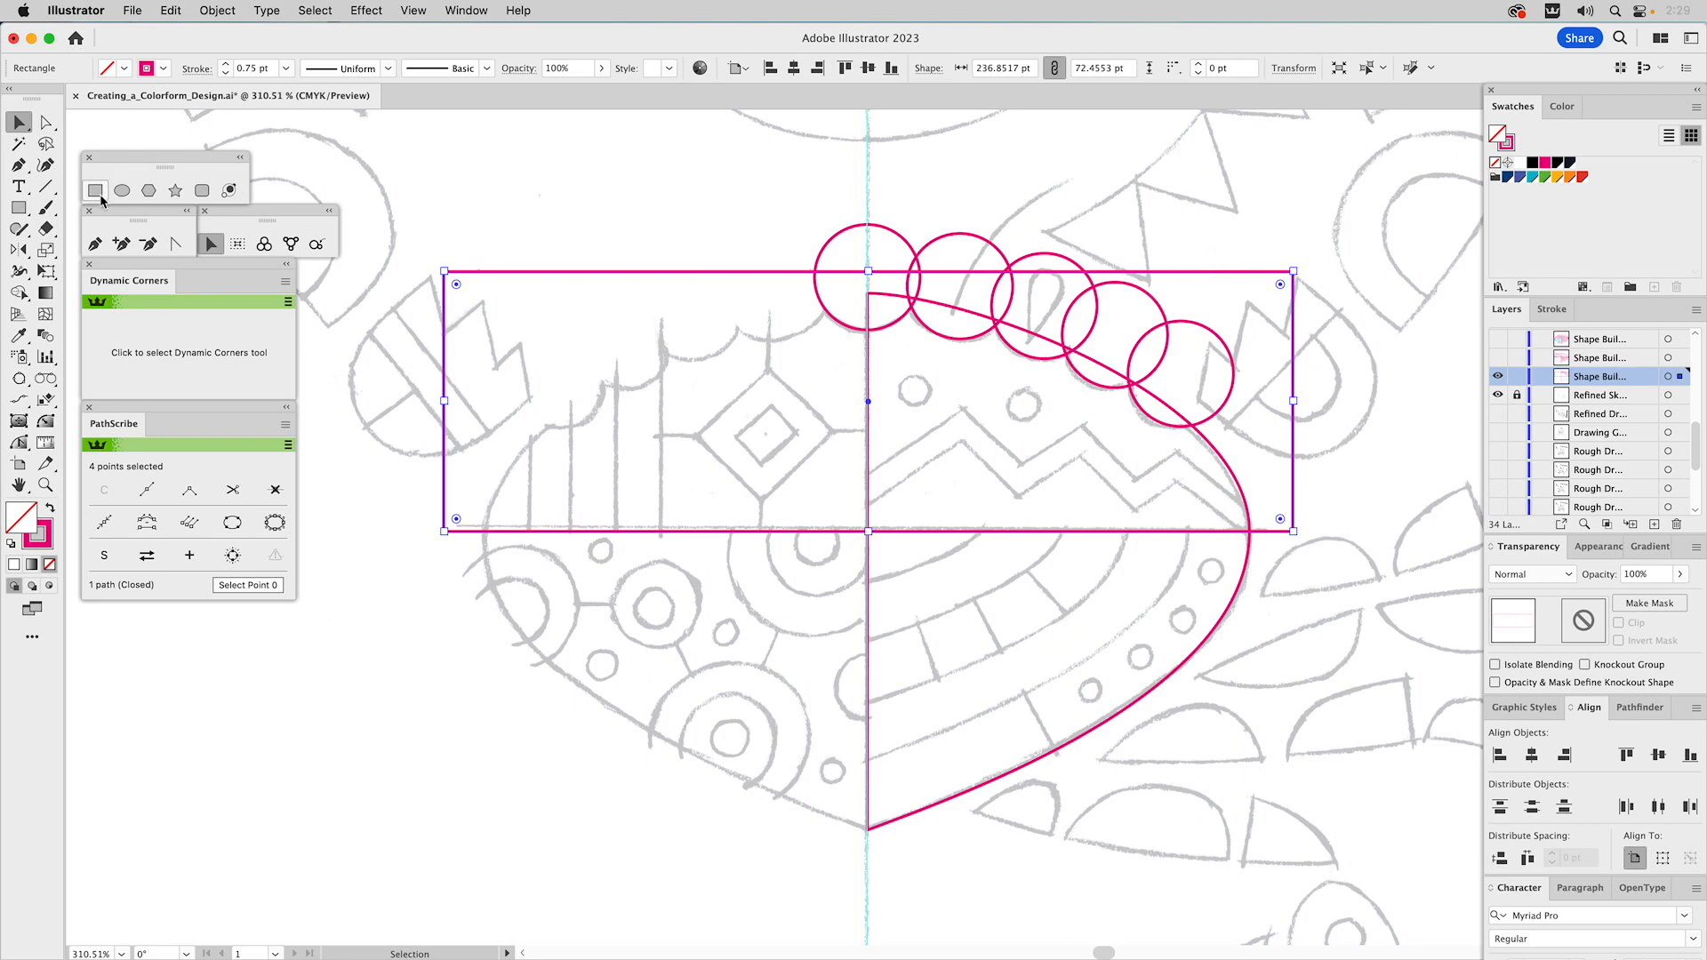
left_click(952, 238)
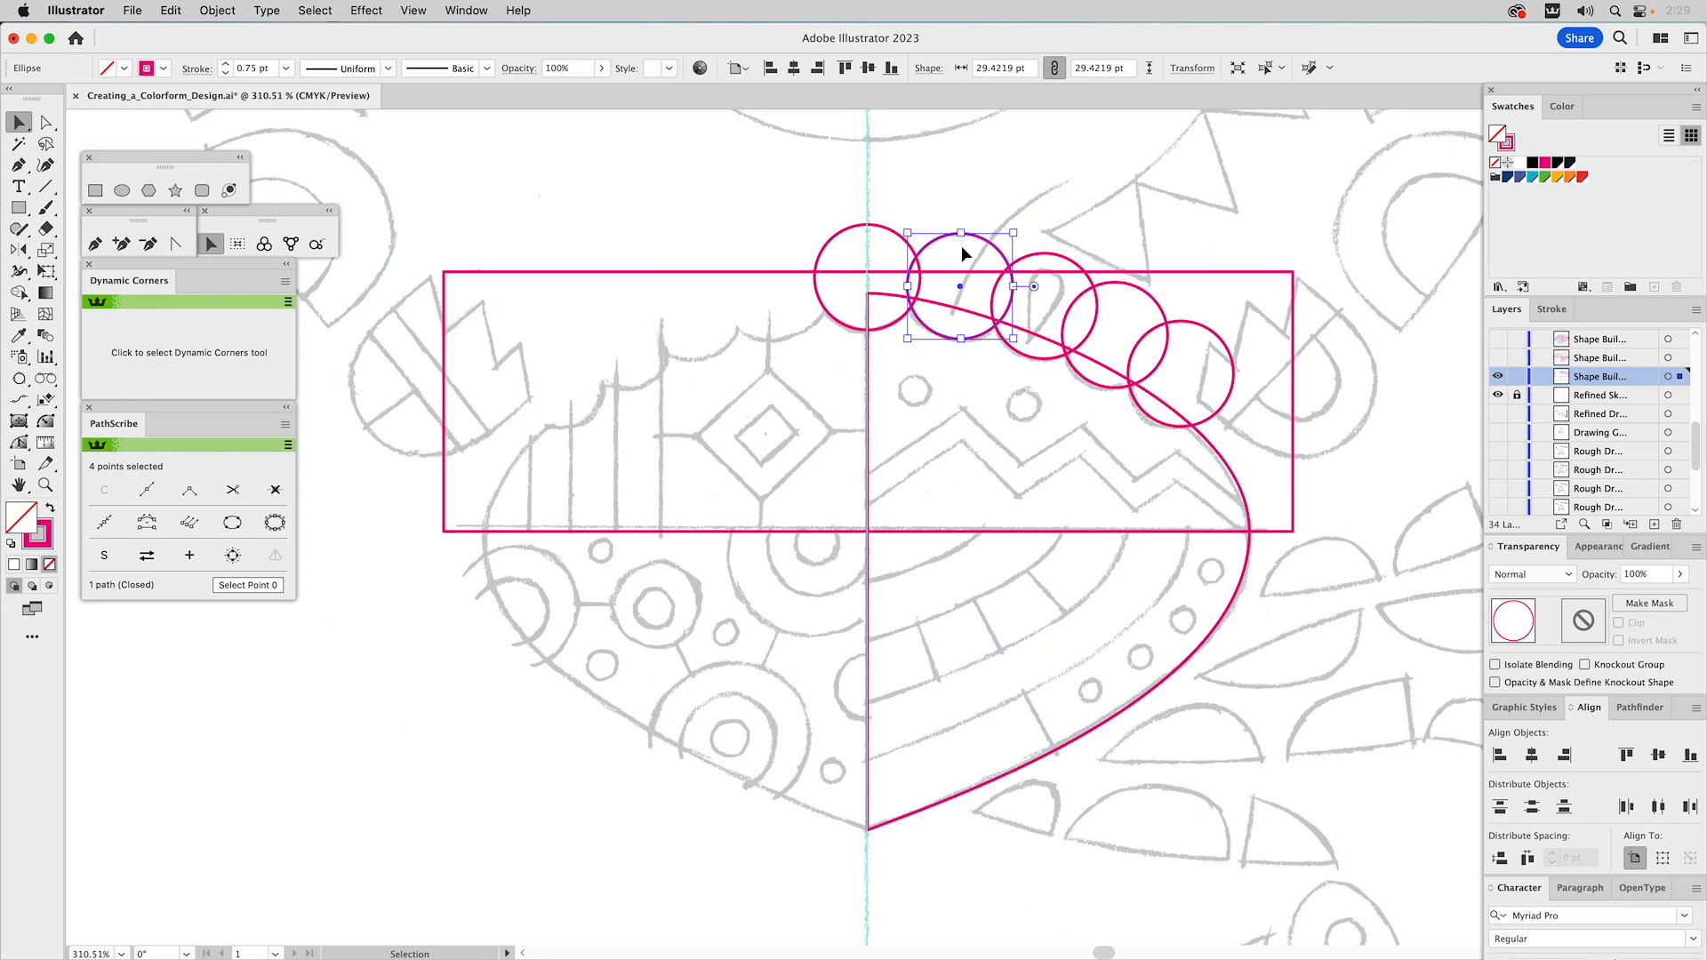
left_click(1200, 183)
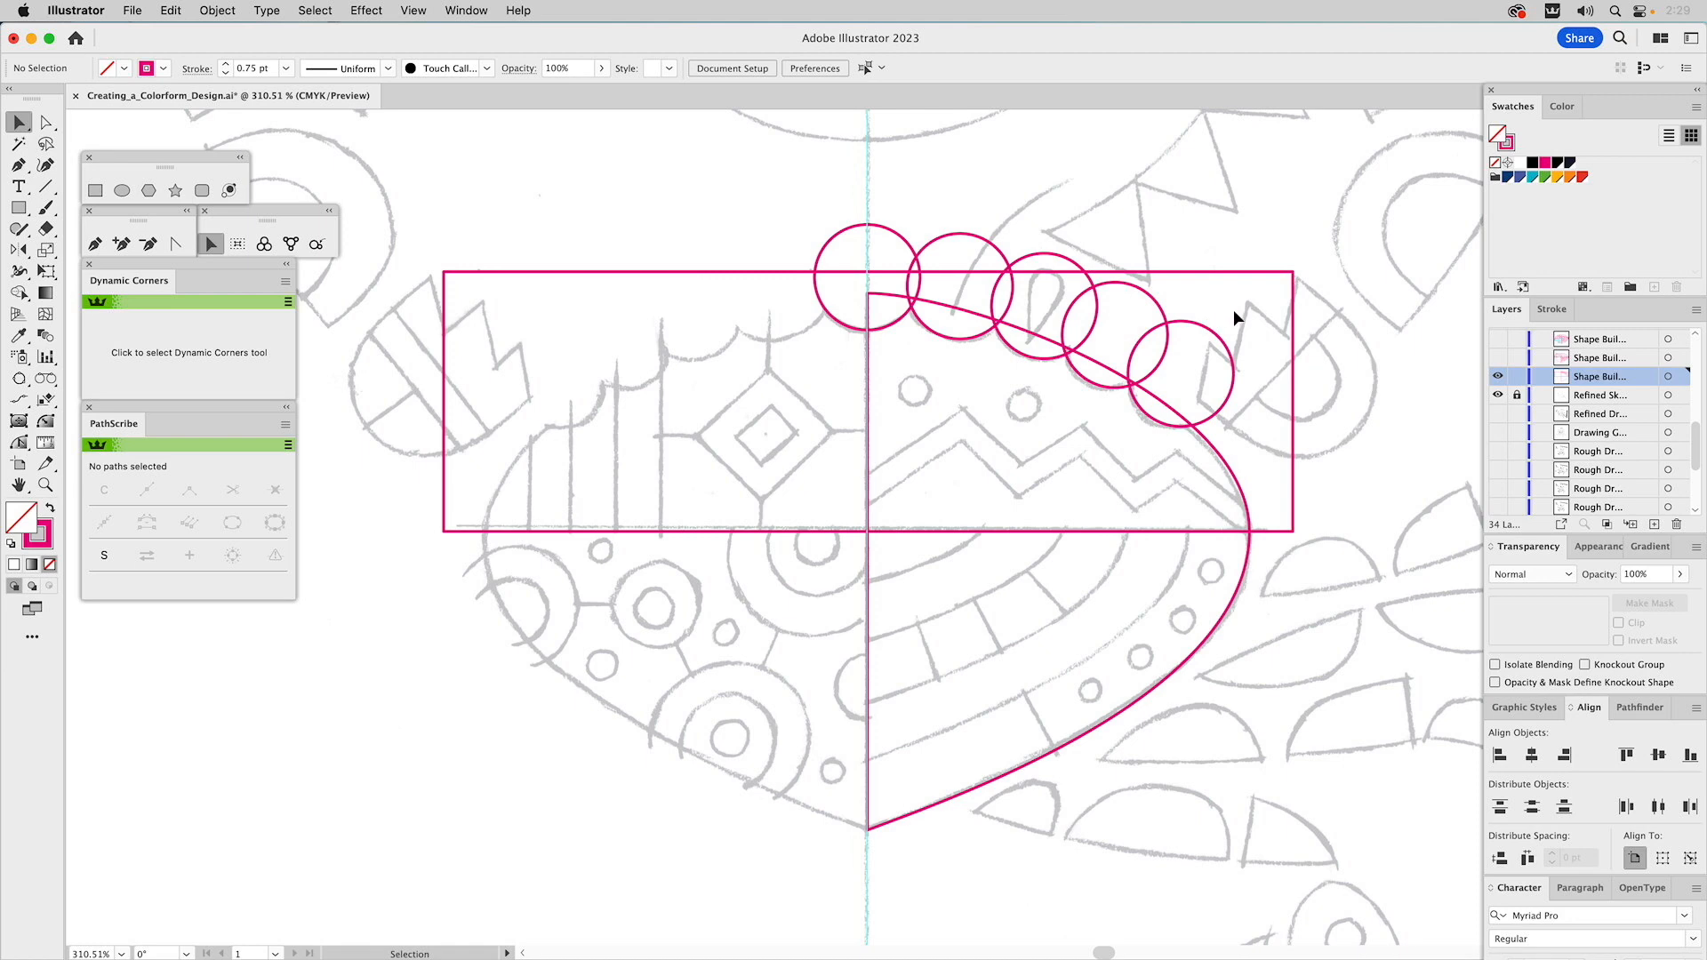
Unite the five overlapping circles into one scalloped shape and subtract it from the half-body path with Minus Front
left_click_drag(1143, 326, 1105, 324)
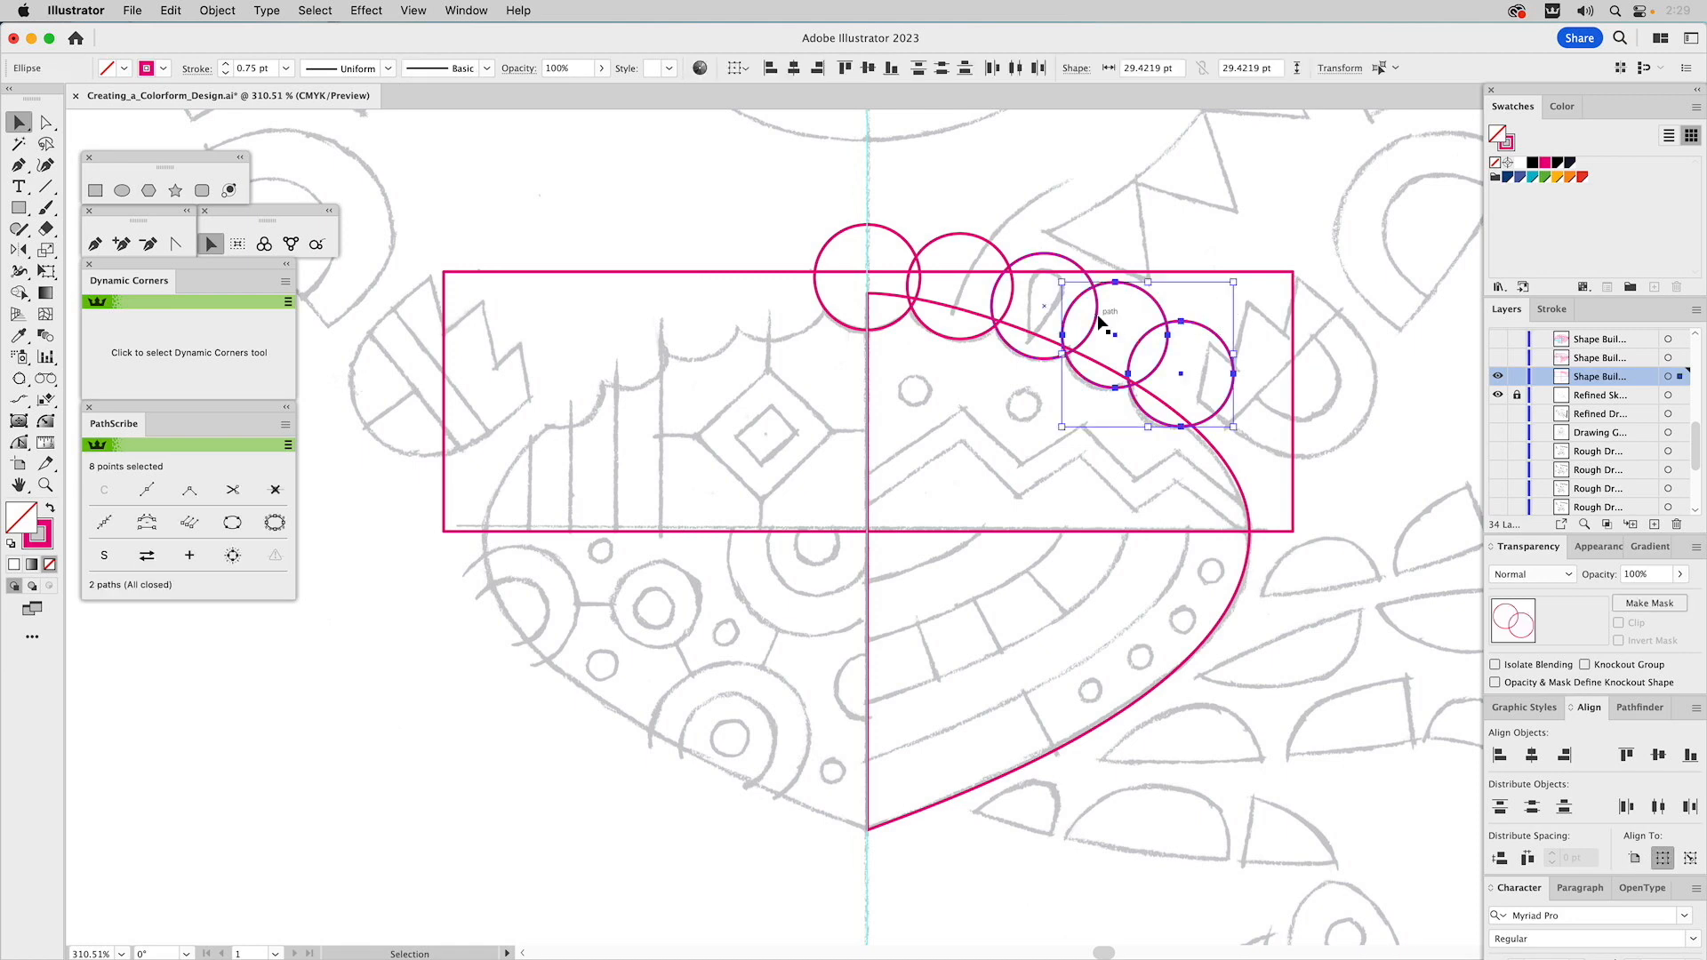
left_click(1097, 306, "shift")
left_click_drag(977, 212, 899, 257)
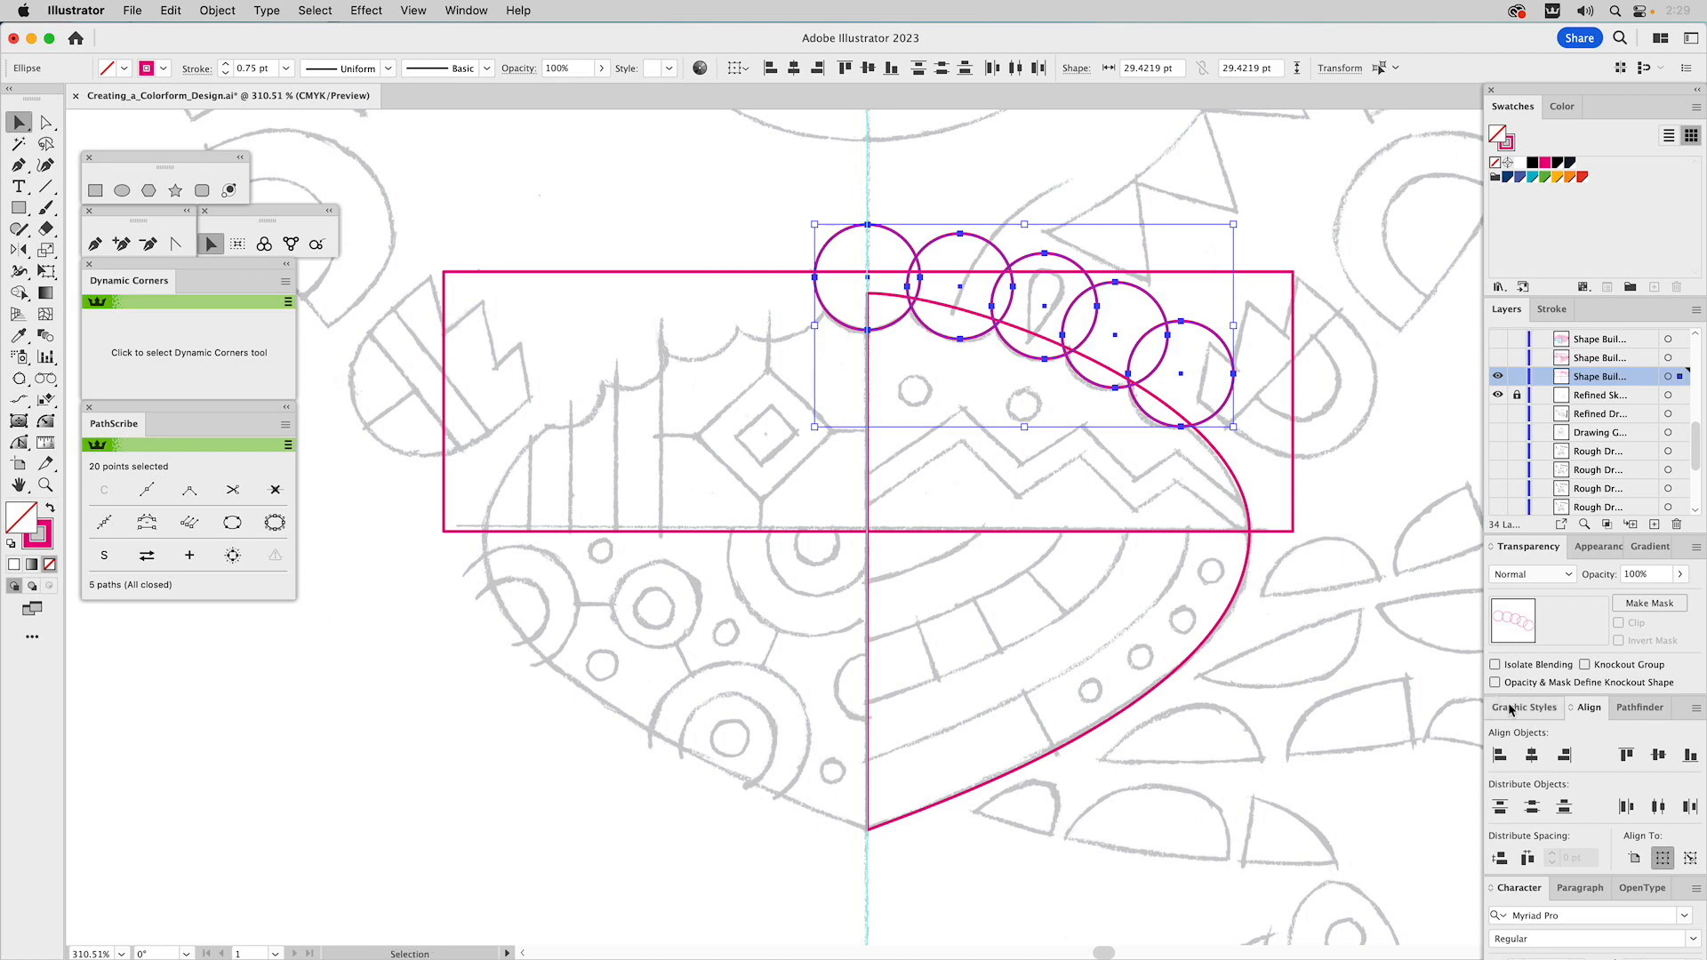
left_click(1632, 709)
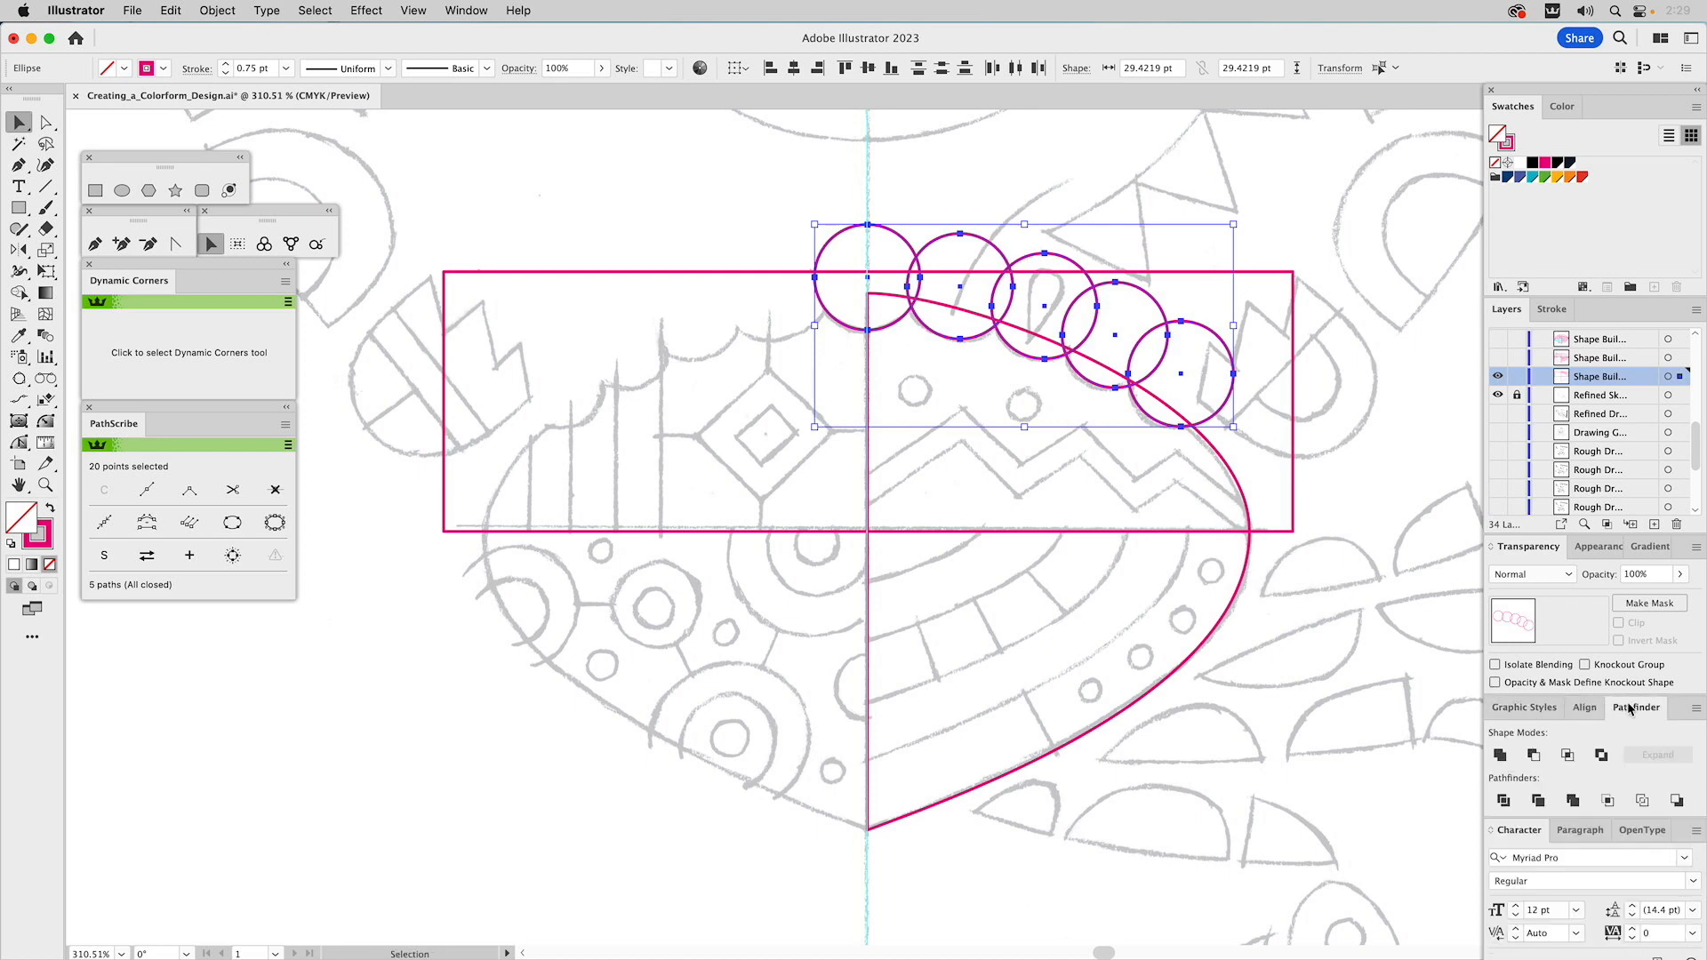
left_click_drag(1631, 709, 1249, 631)
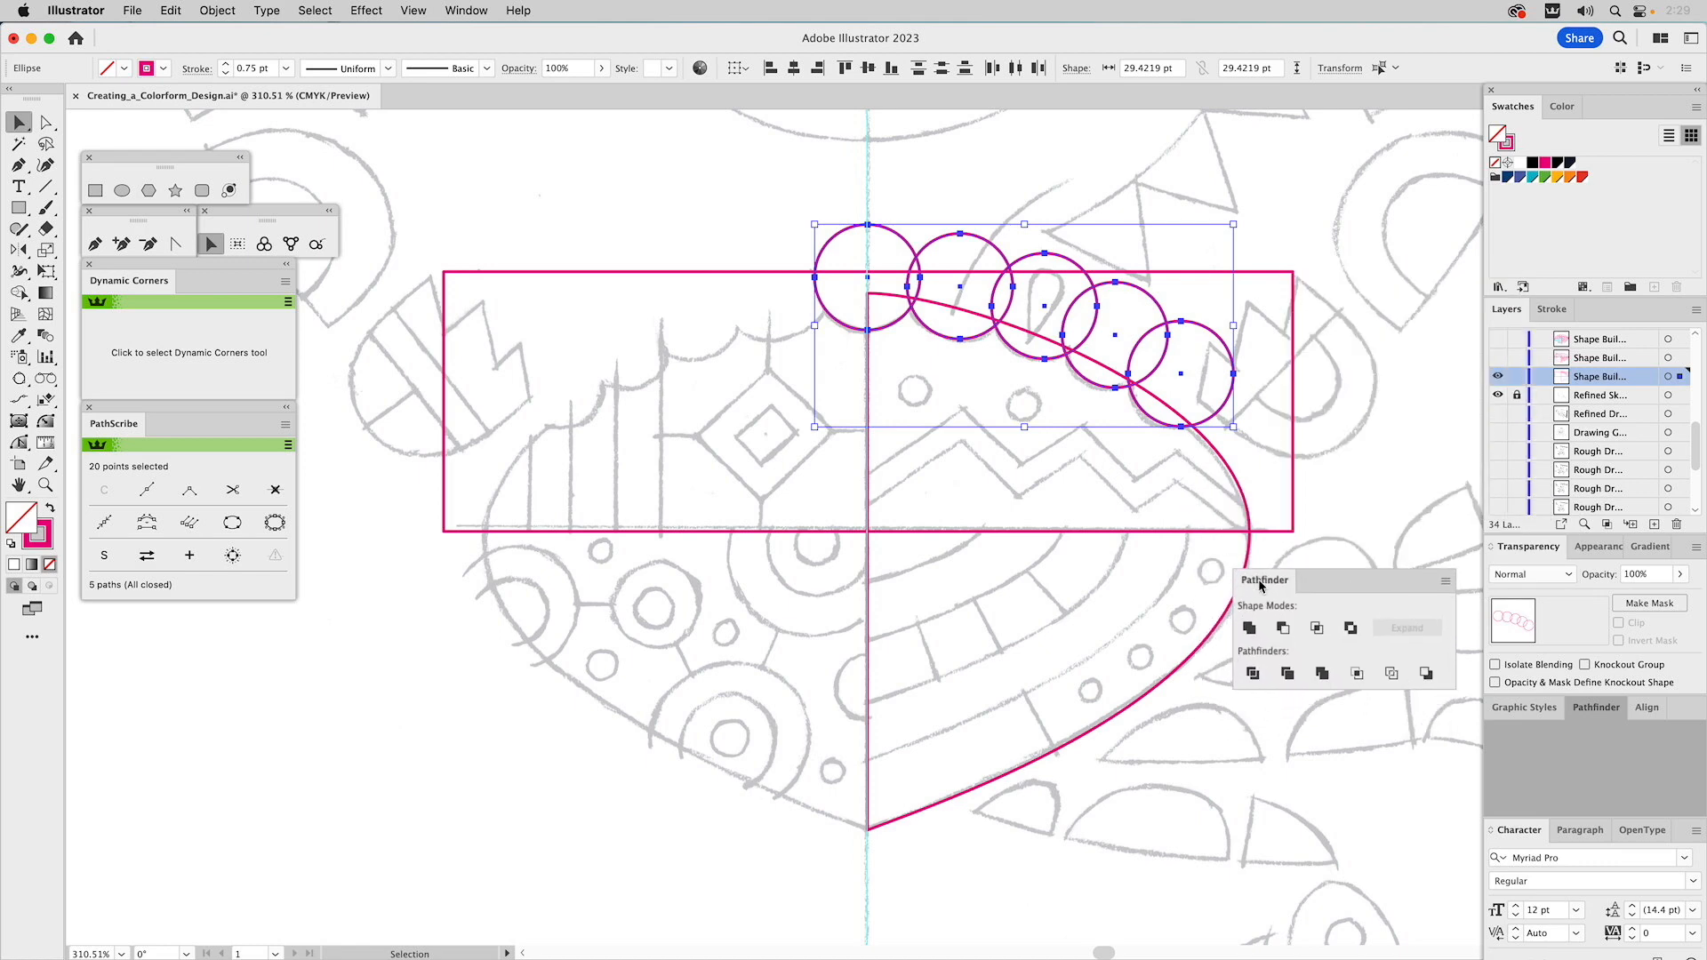
left_click(1248, 627)
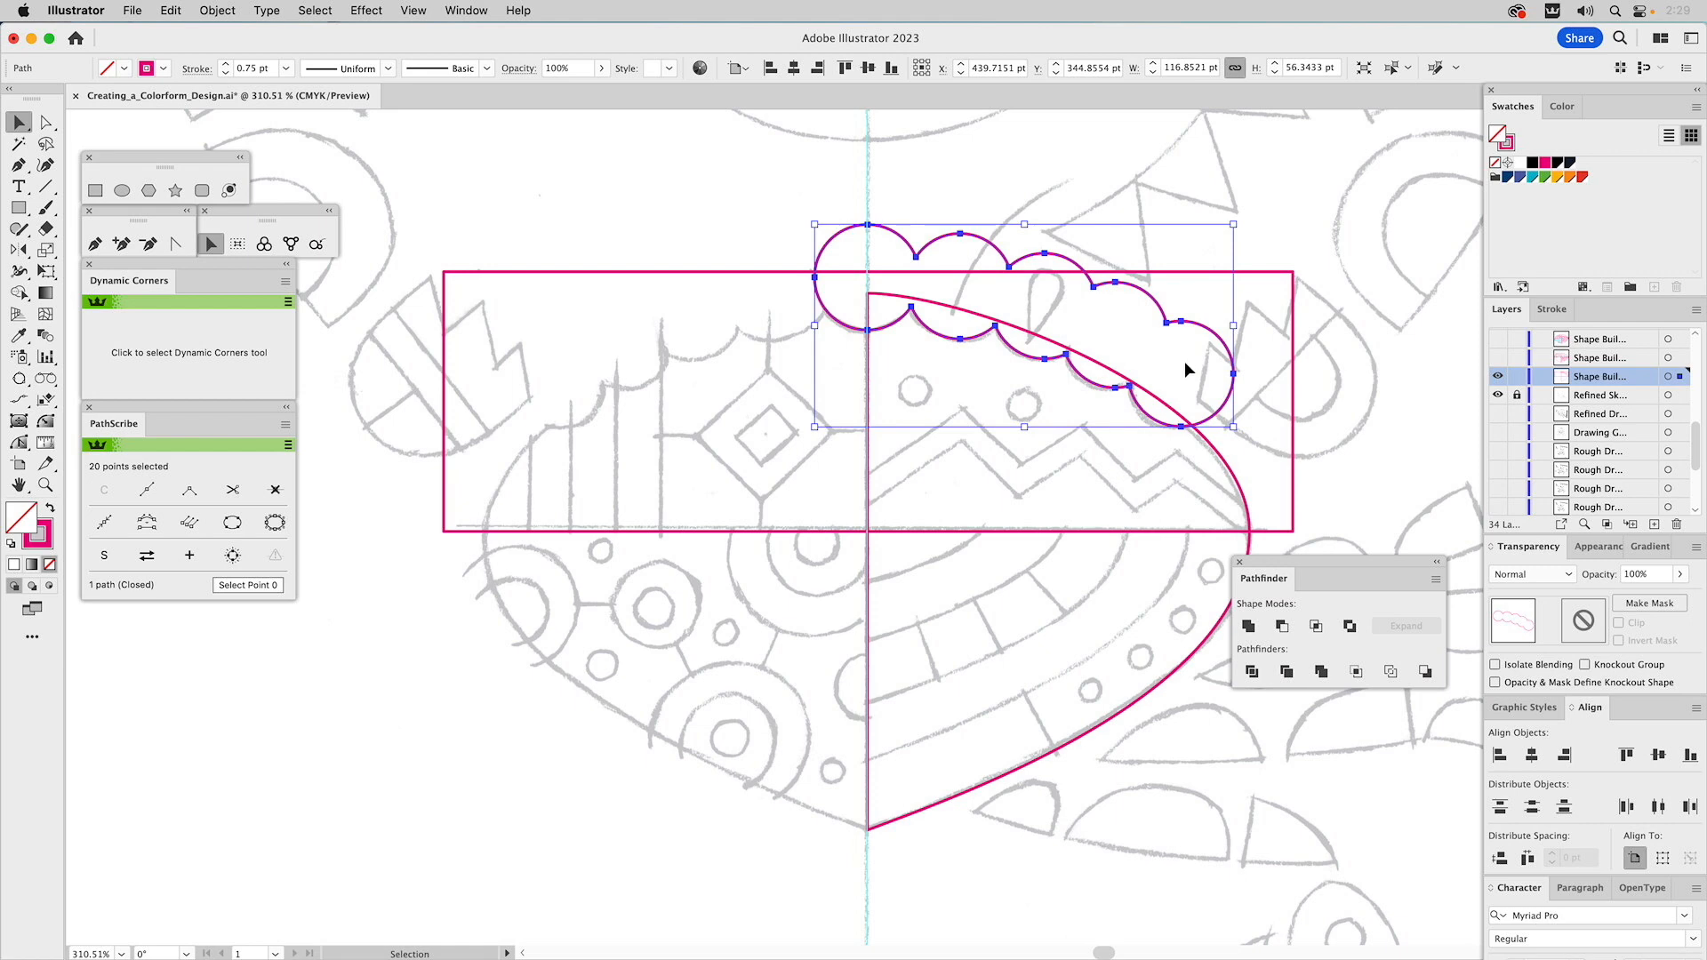
left_click(1103, 363, "shift")
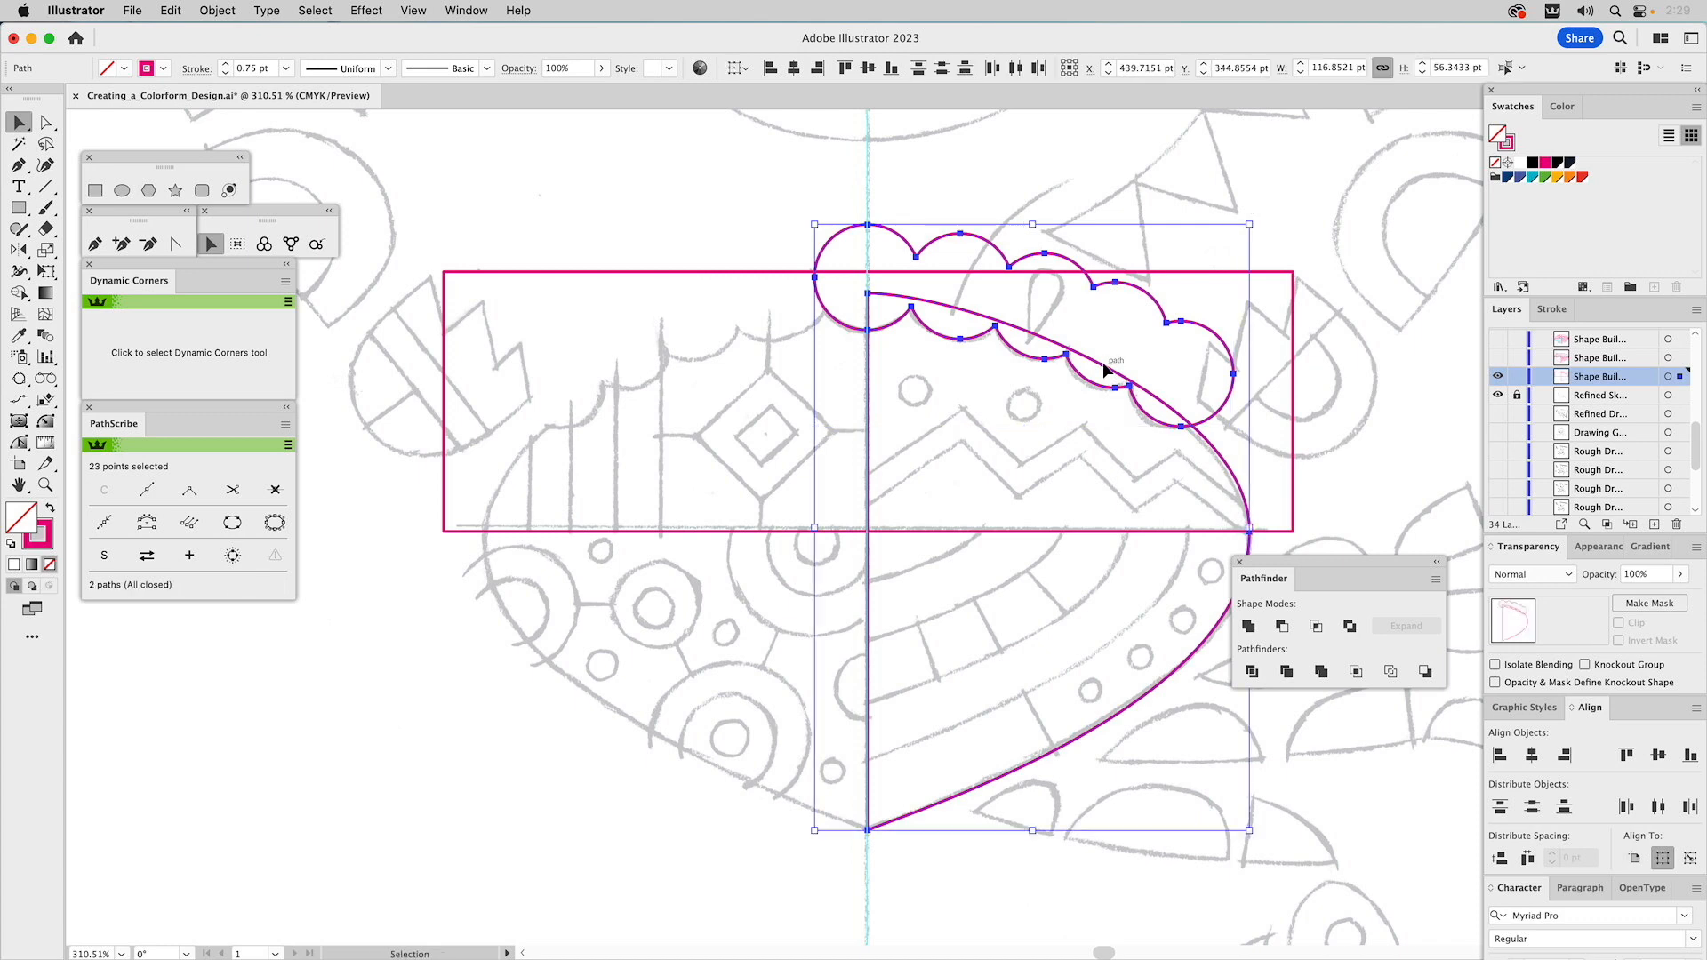
left_click(1283, 627)
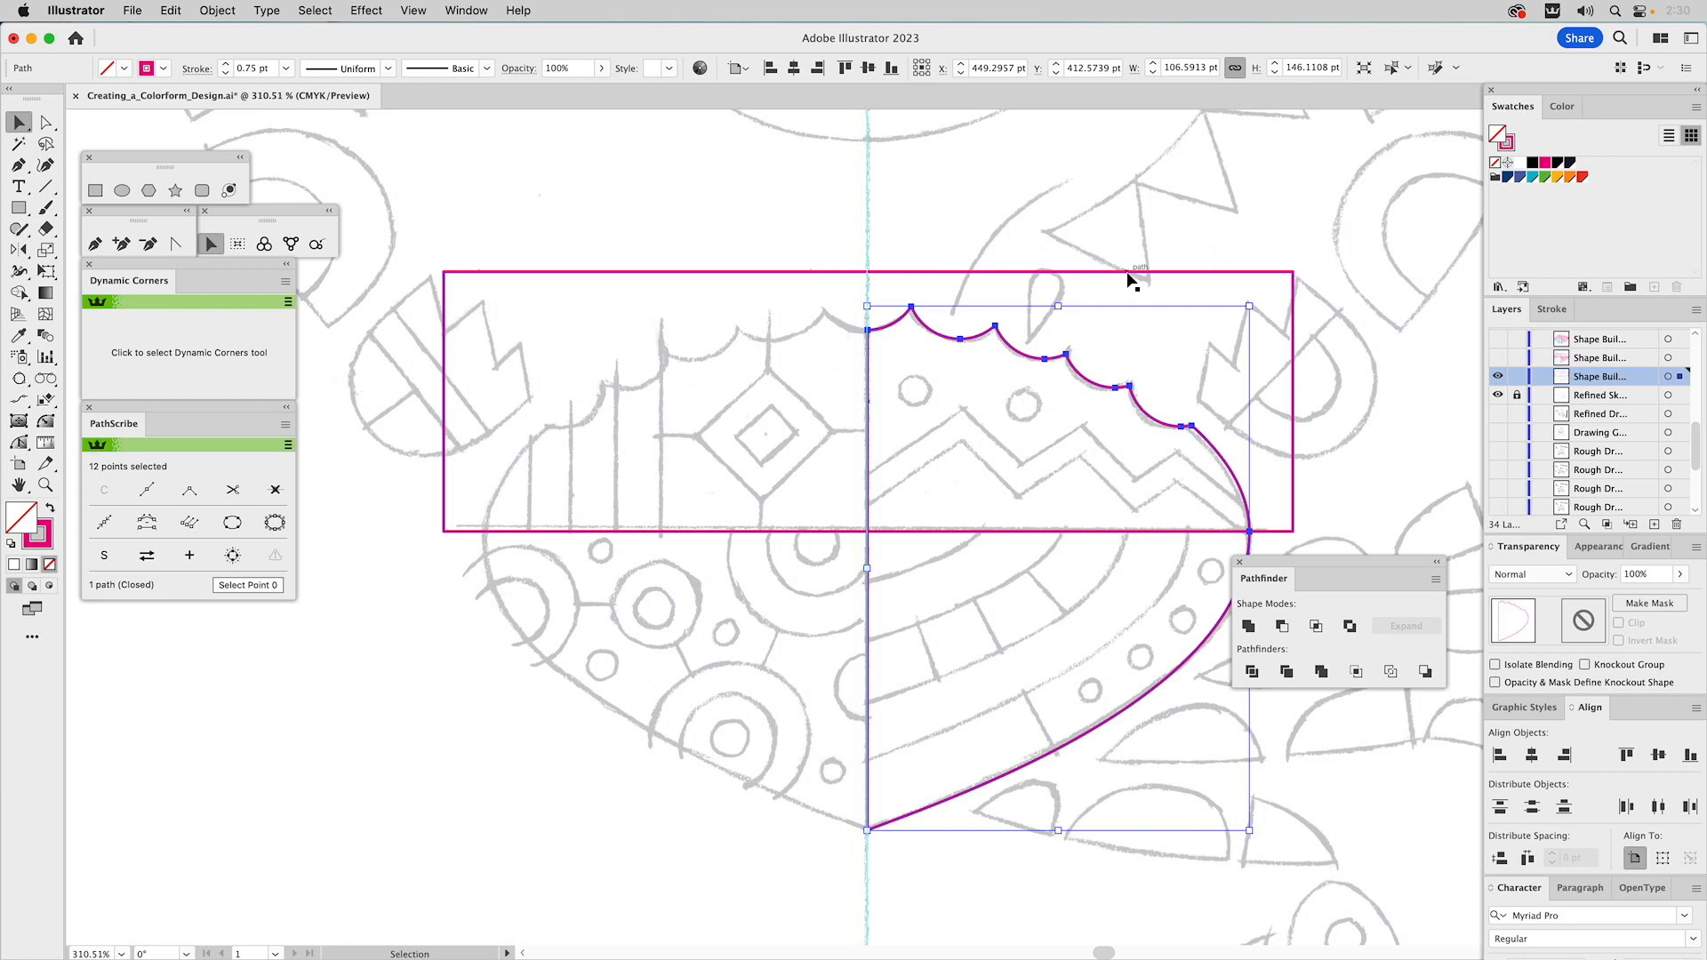
Duplicate the rectangle and scalloped half-body path in place and intersect the copies to form the upper body section
left_click(968, 270)
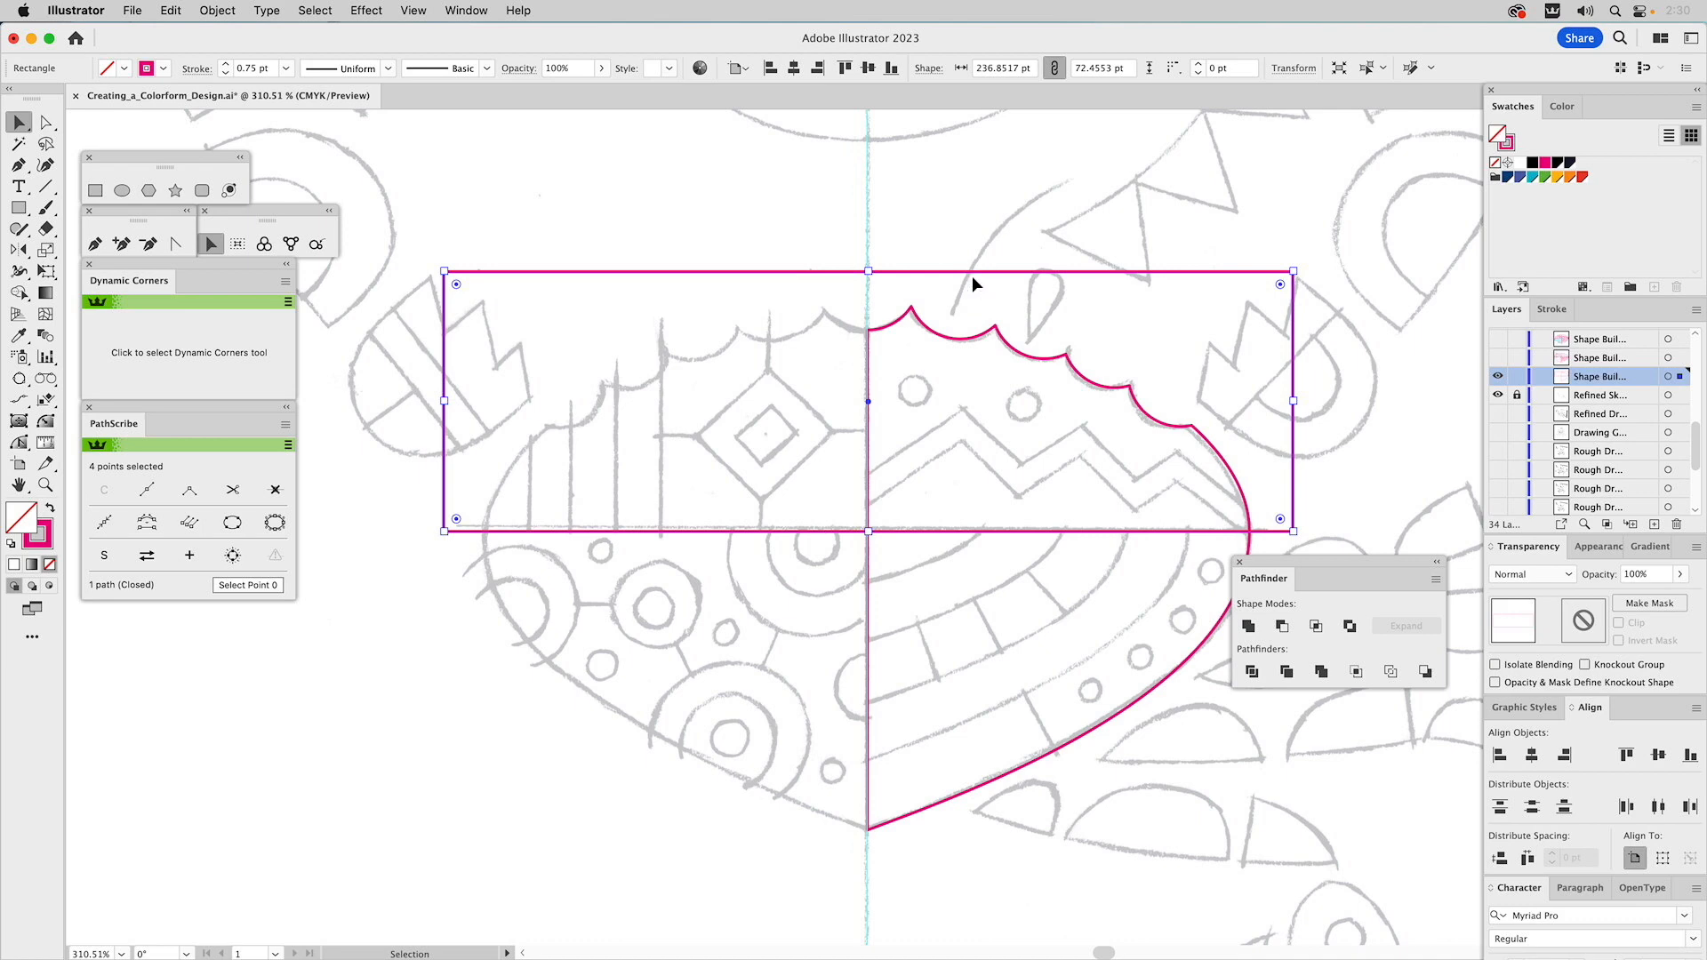
left_click(933, 330, "shift")
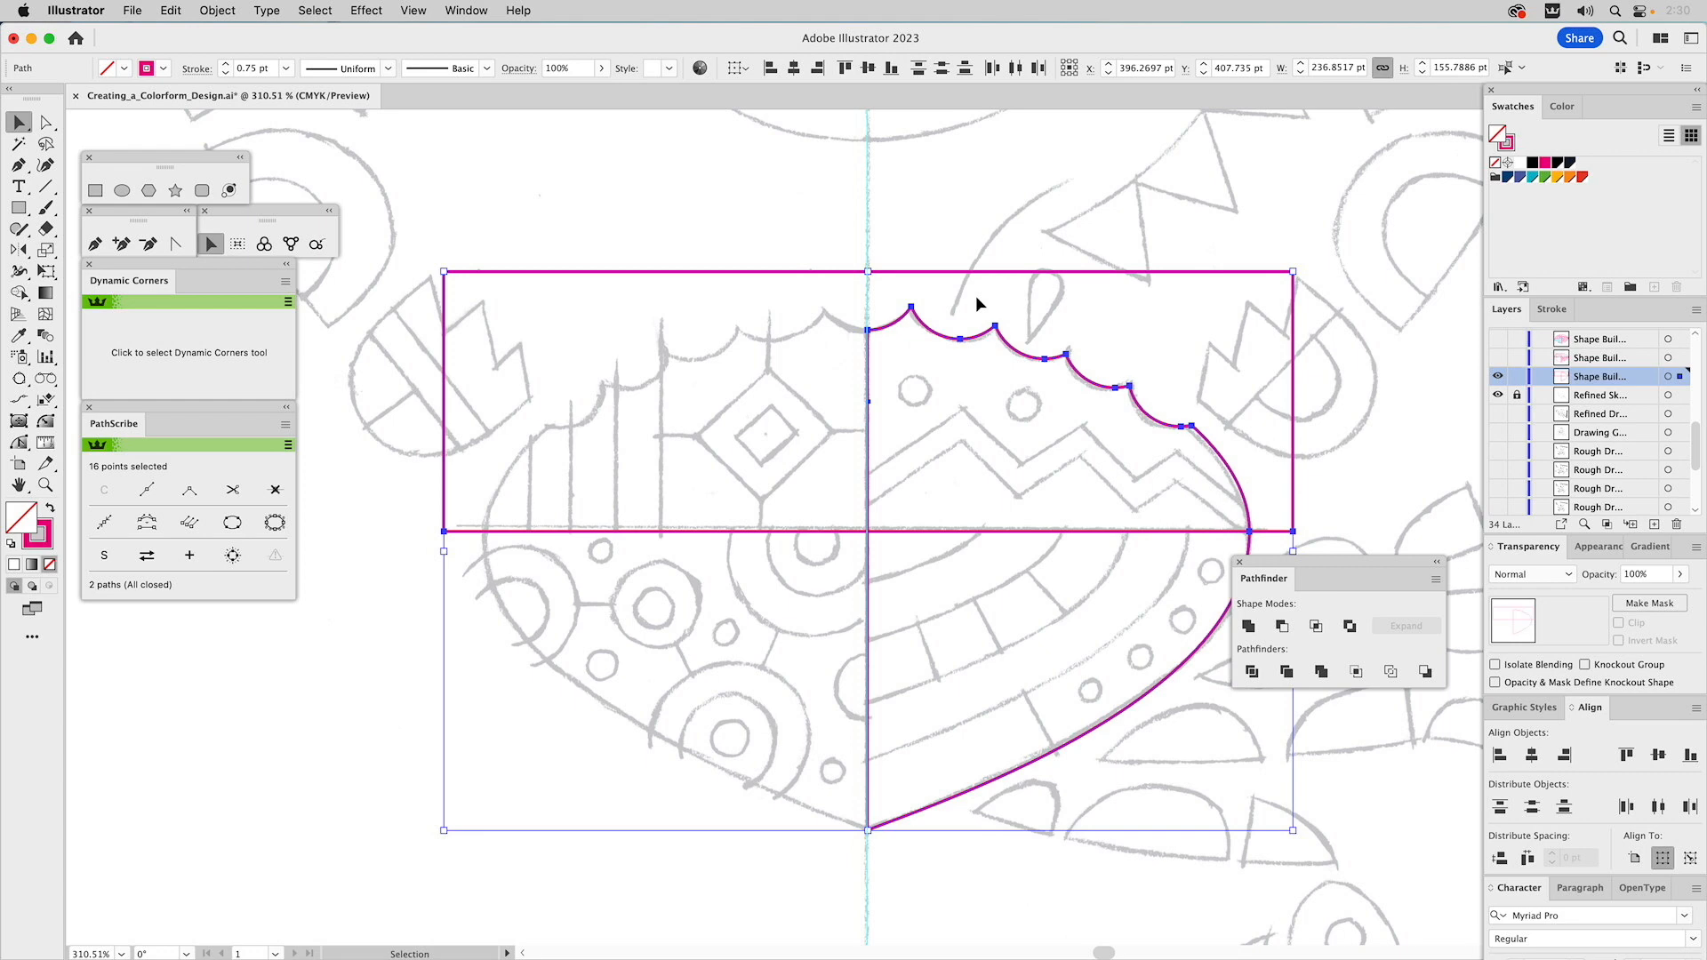
left_click(171, 10)
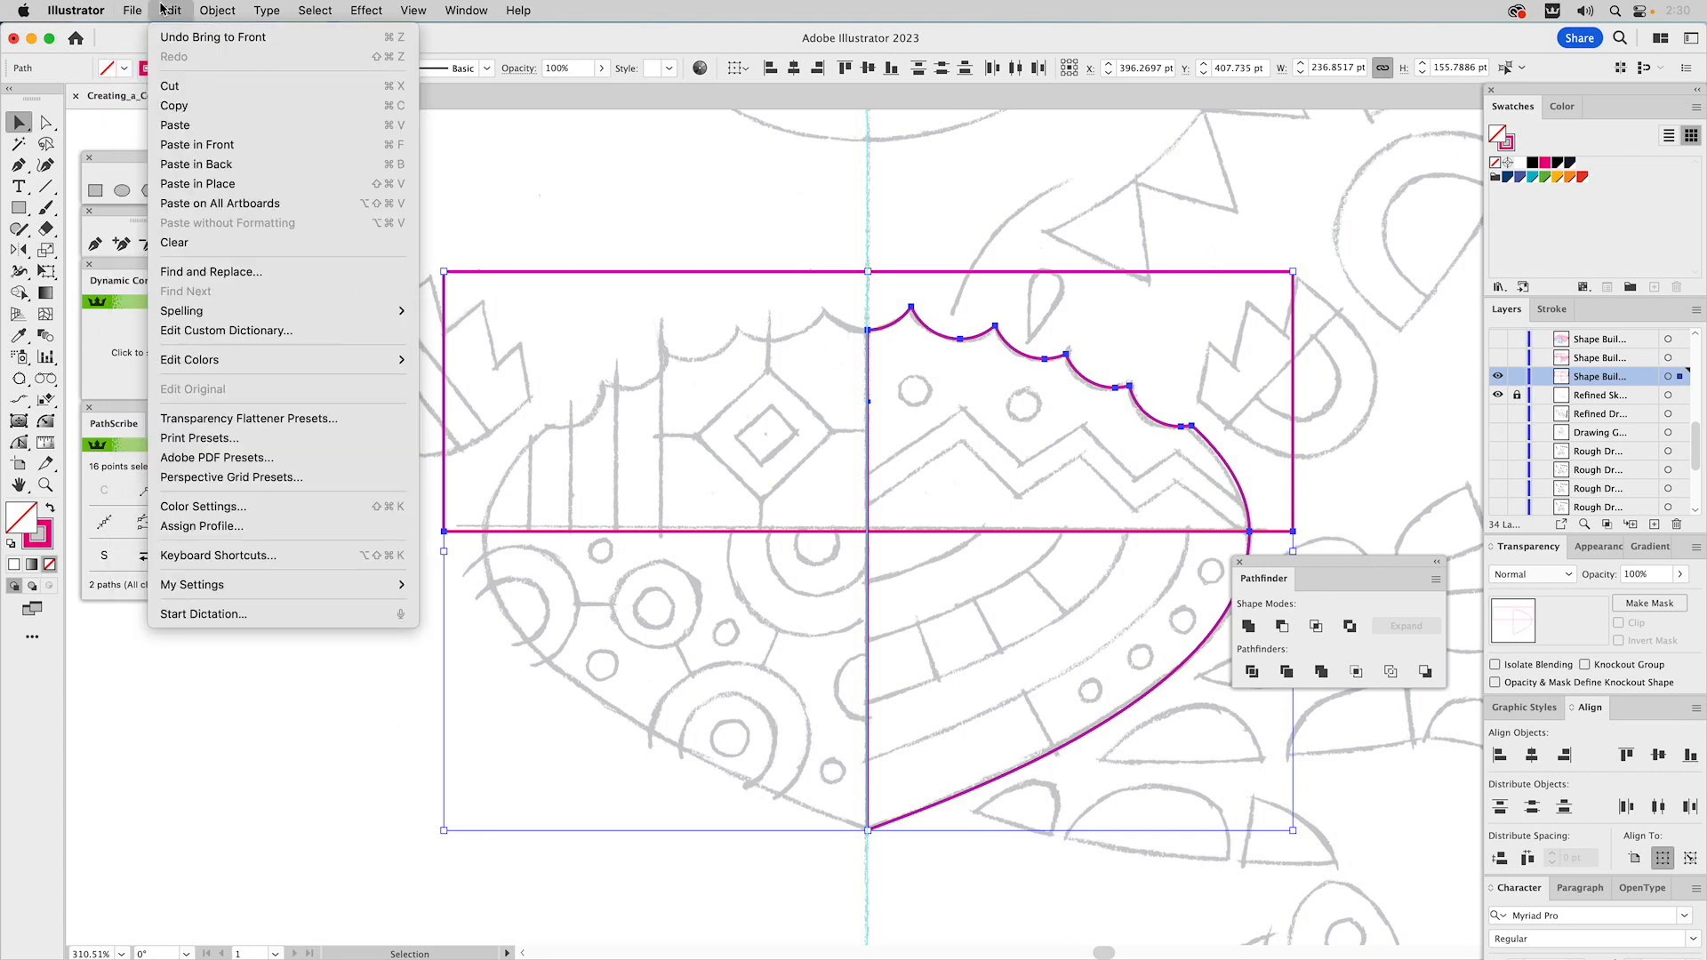
left_click(647, 169)
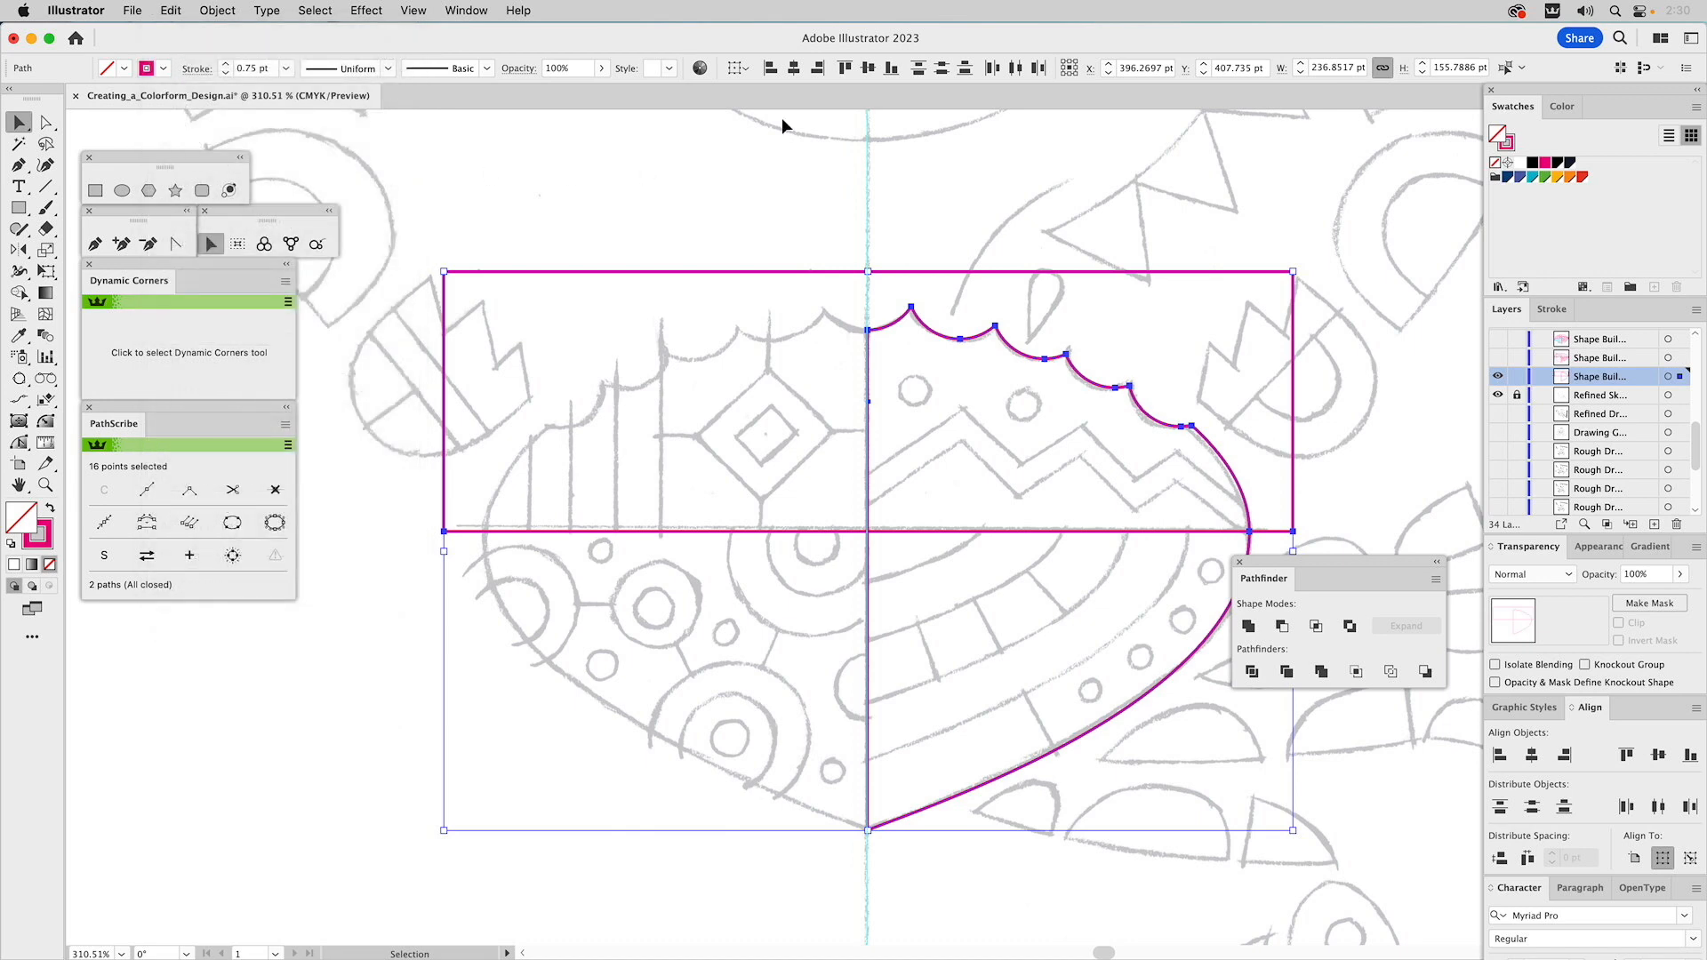
left_click_drag(984, 334, 923, 276)
key("super+z")
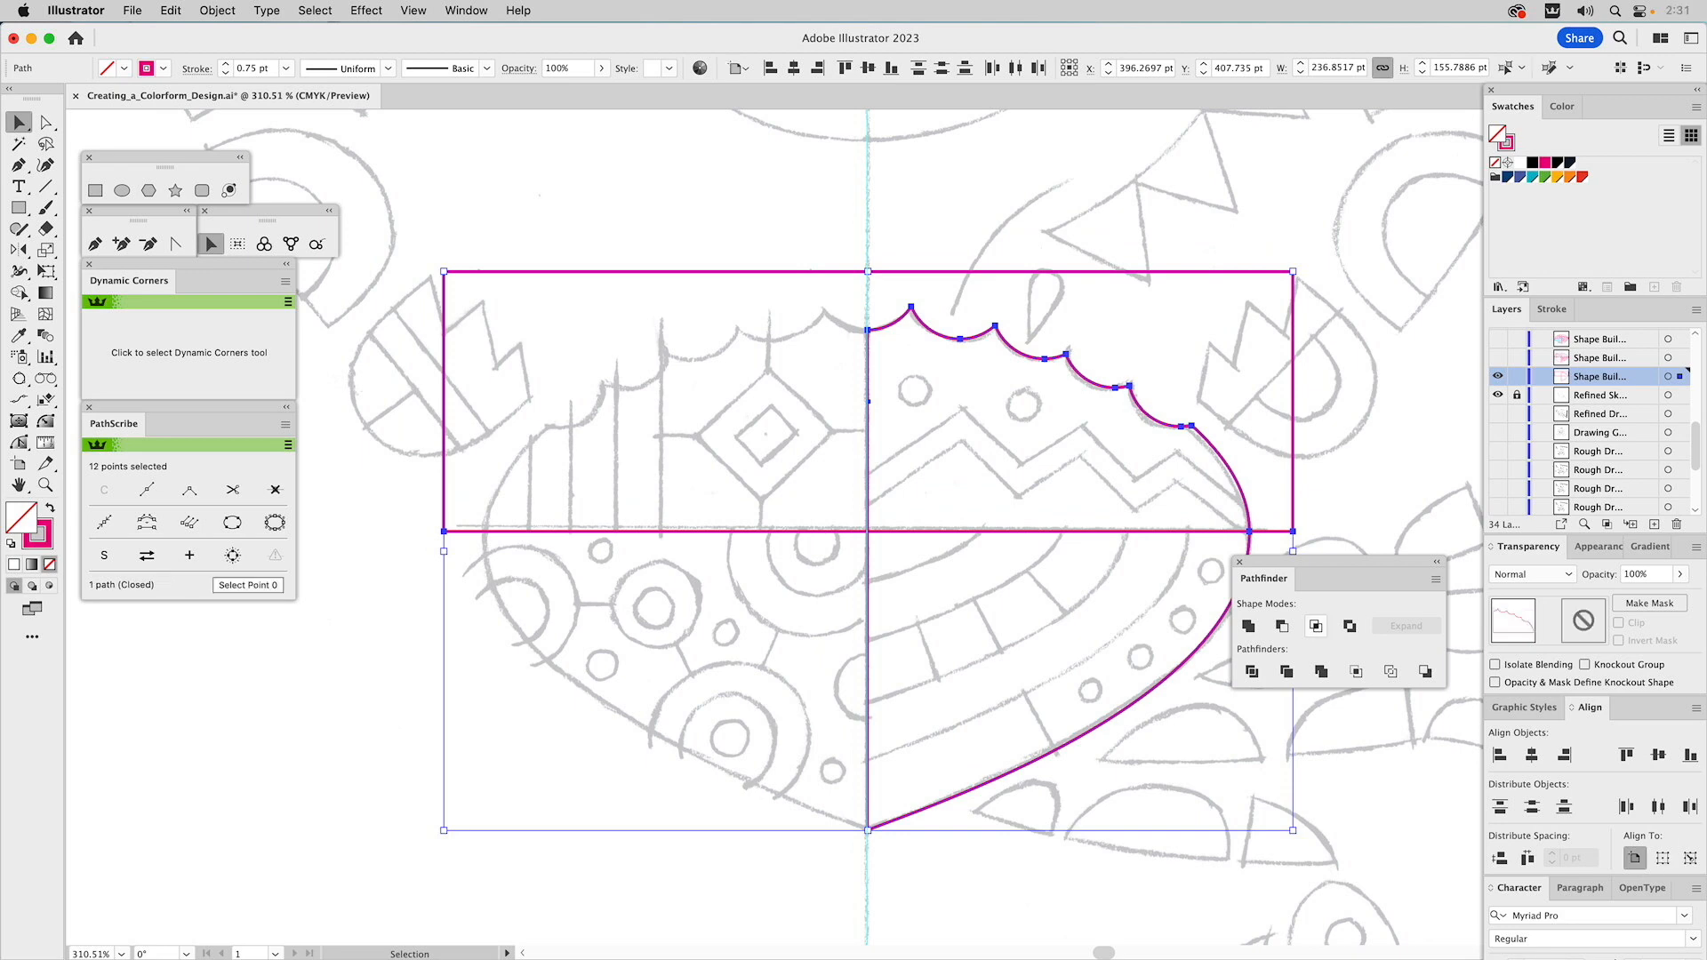
left_click(1318, 629)
left_click(1241, 432)
left_click(1211, 452)
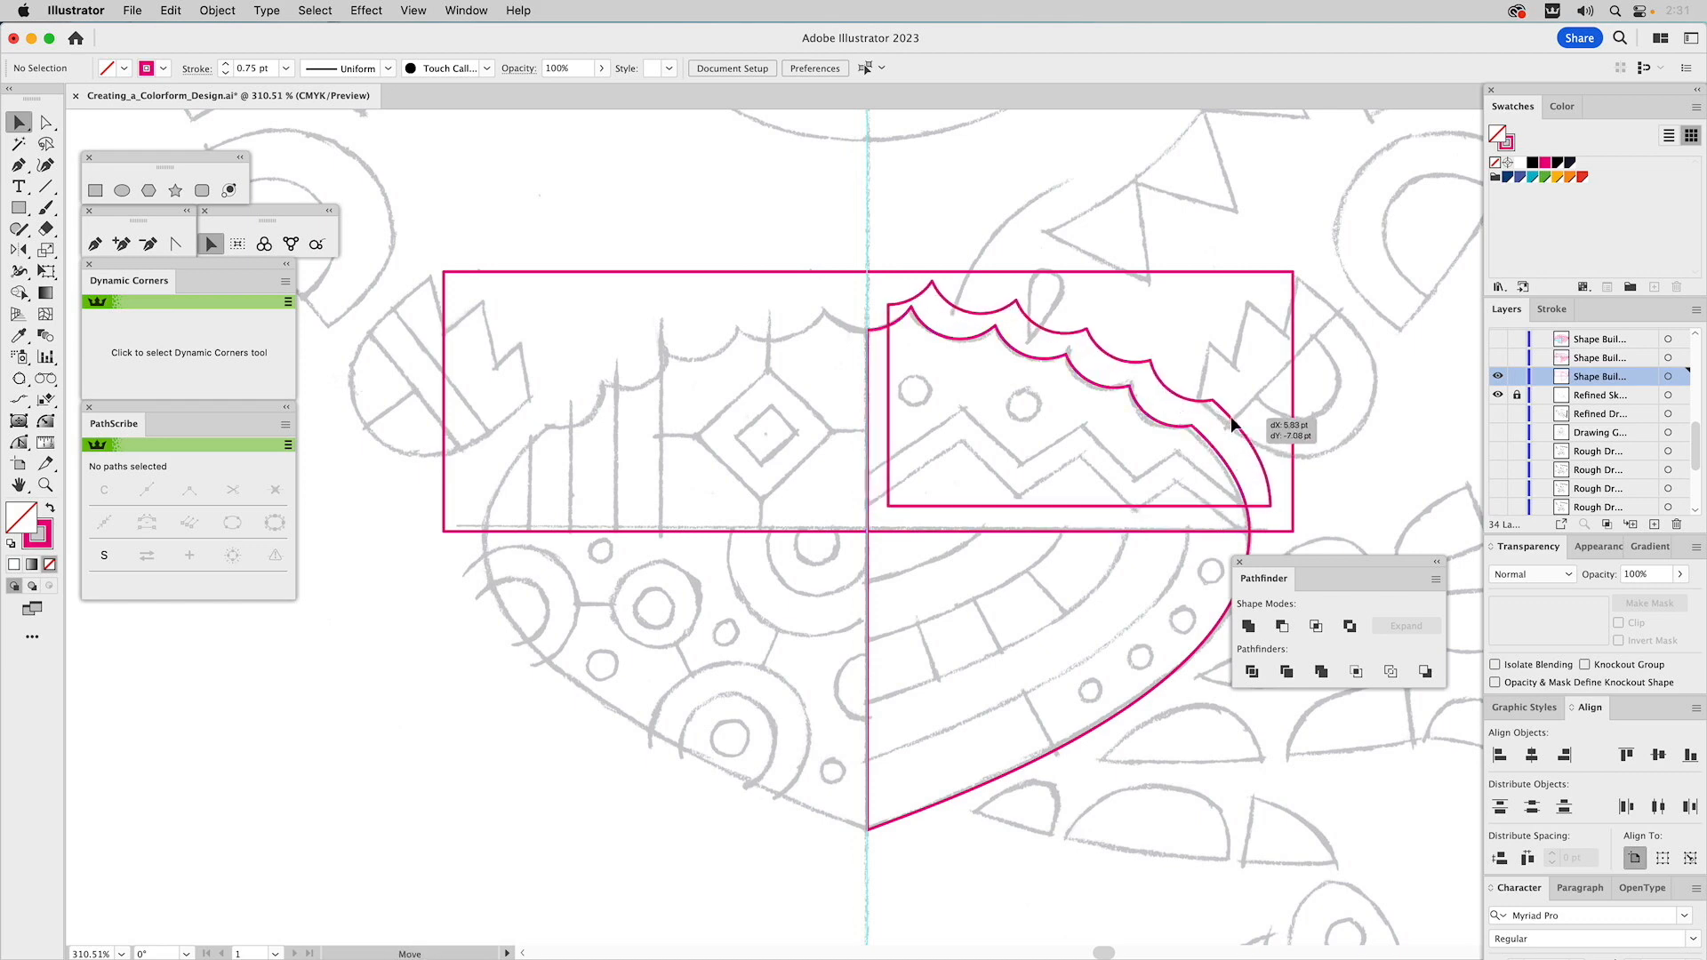
Subtract the original rectangle from the original half-body path with Minus Front to form the lower body section
left_click(1168, 272)
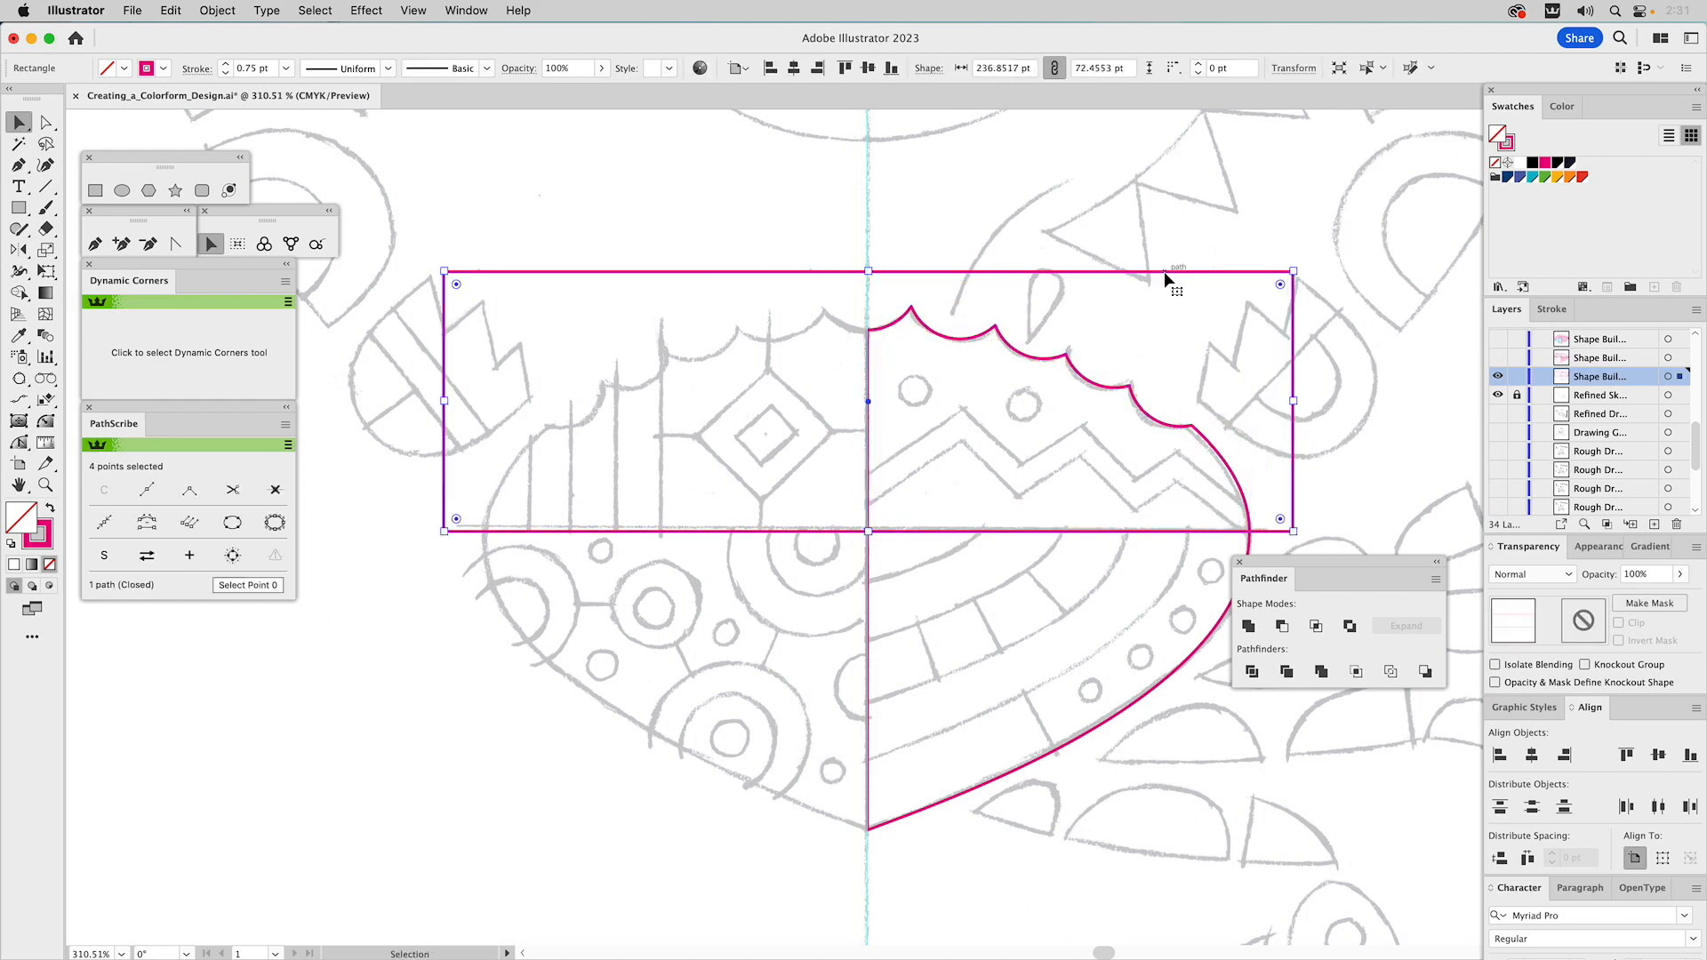
left_click(1168, 677, "shift")
left_click(1284, 628)
left_click(1243, 426)
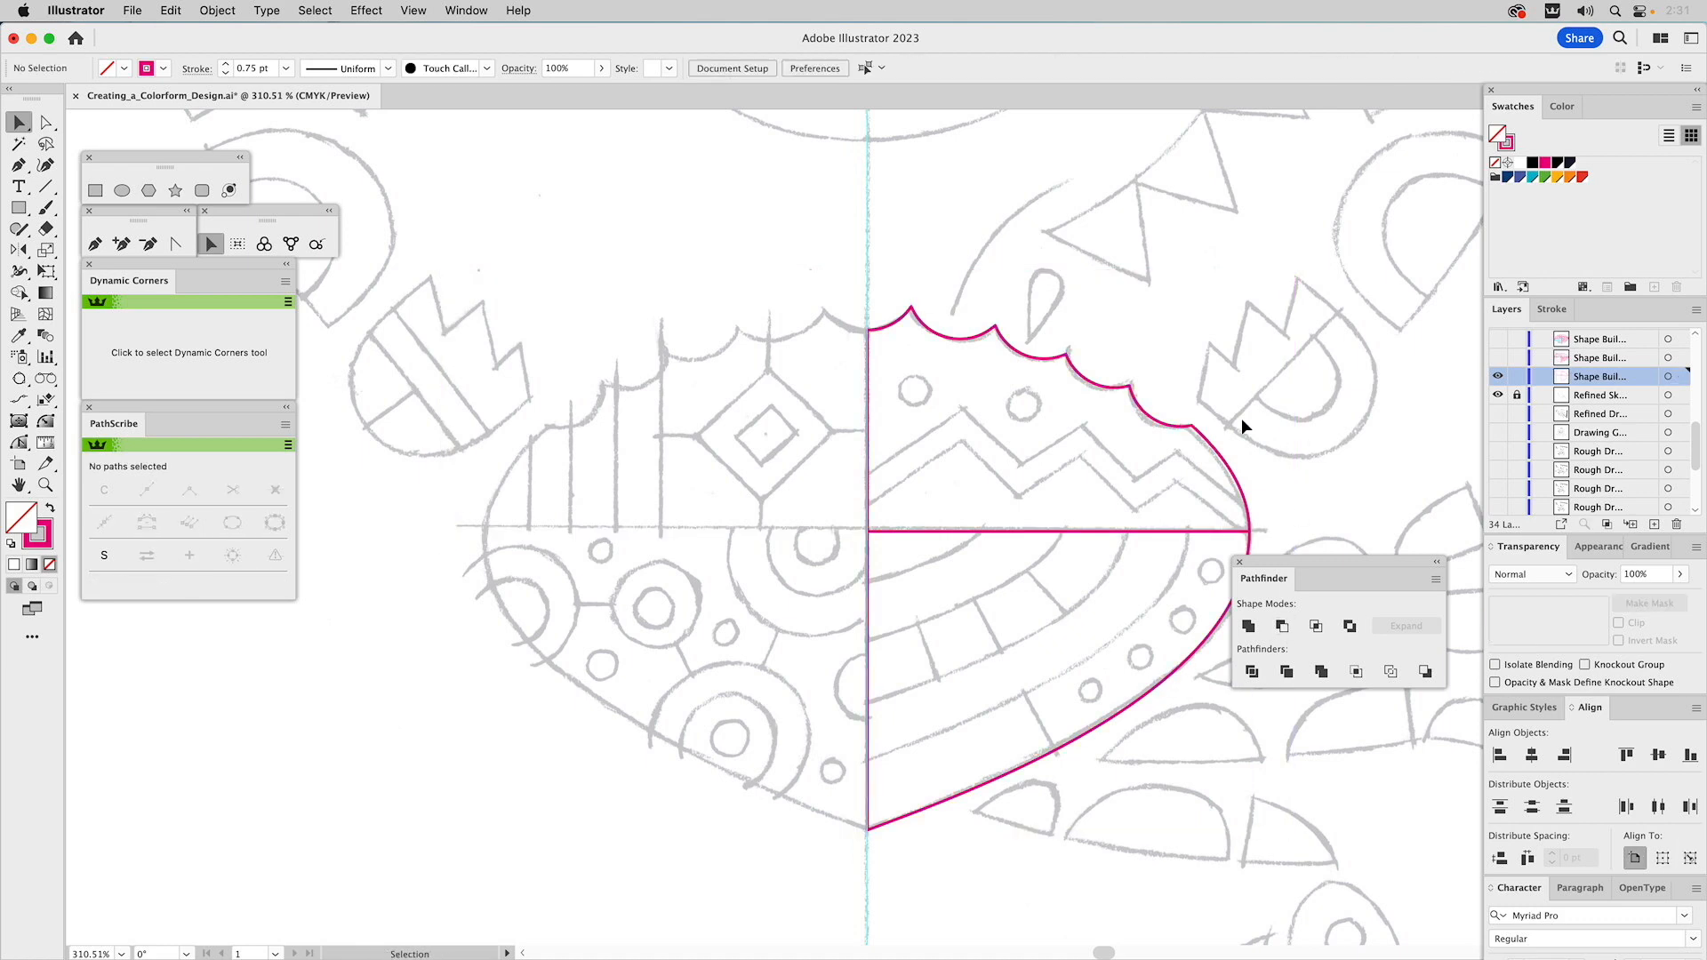
Shift the upper body section away from the lower one to check the split, and restore its position
left_click(1154, 418)
key("a")
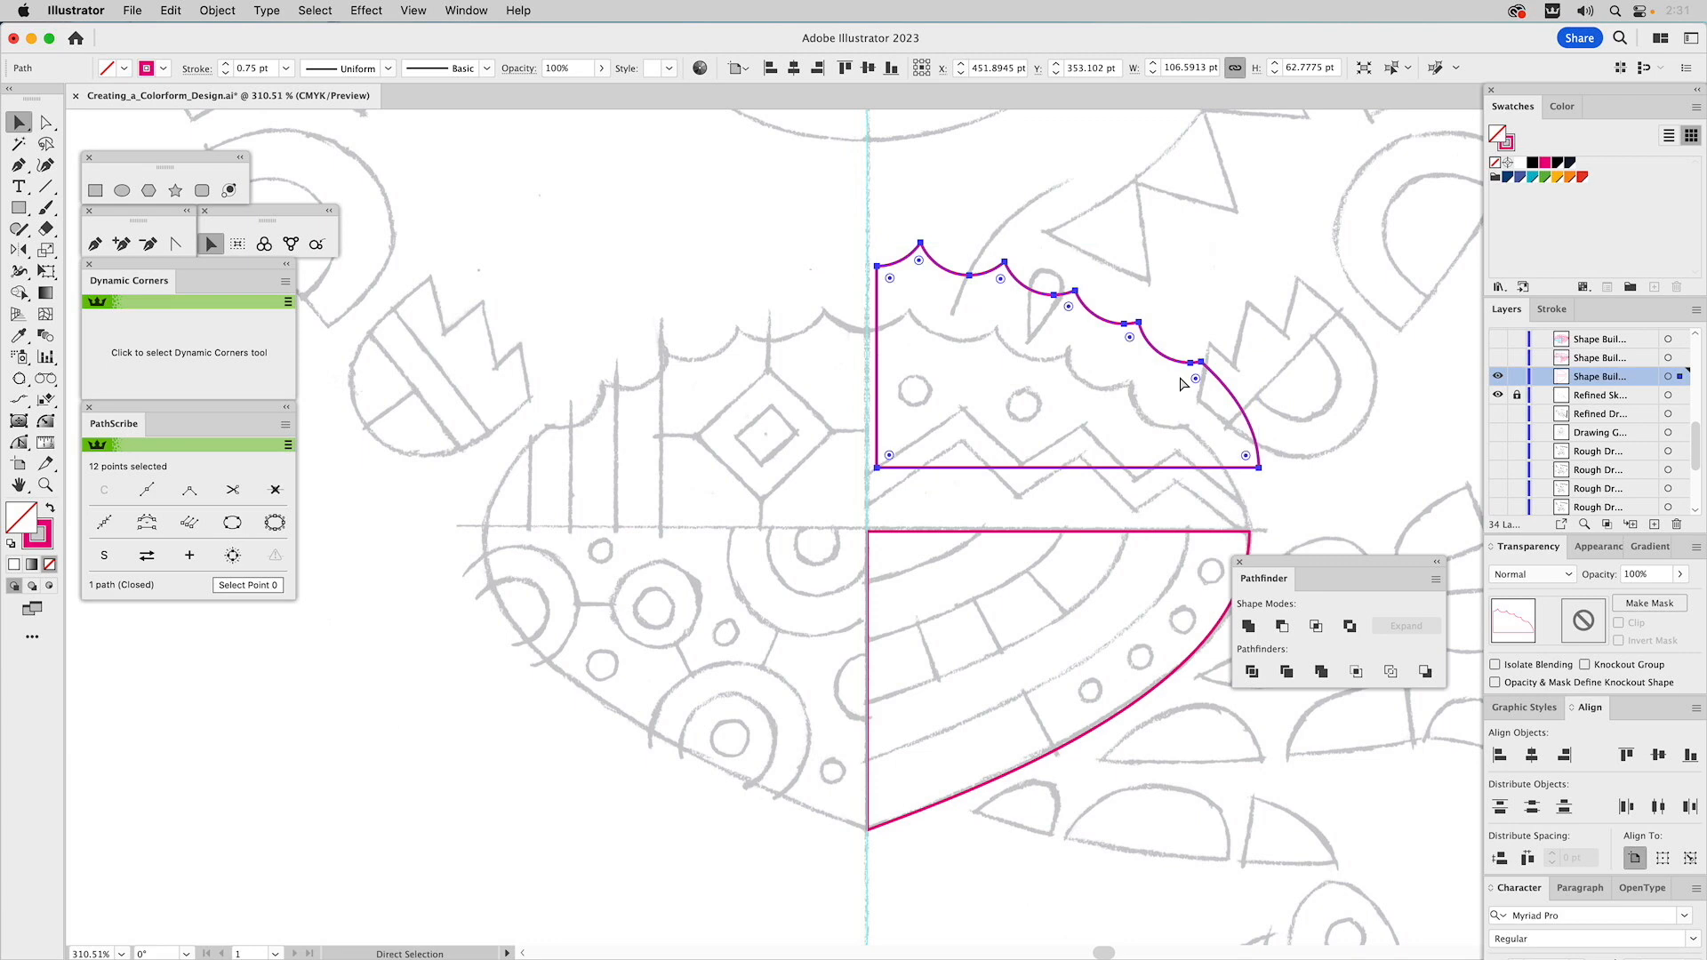
key("v")
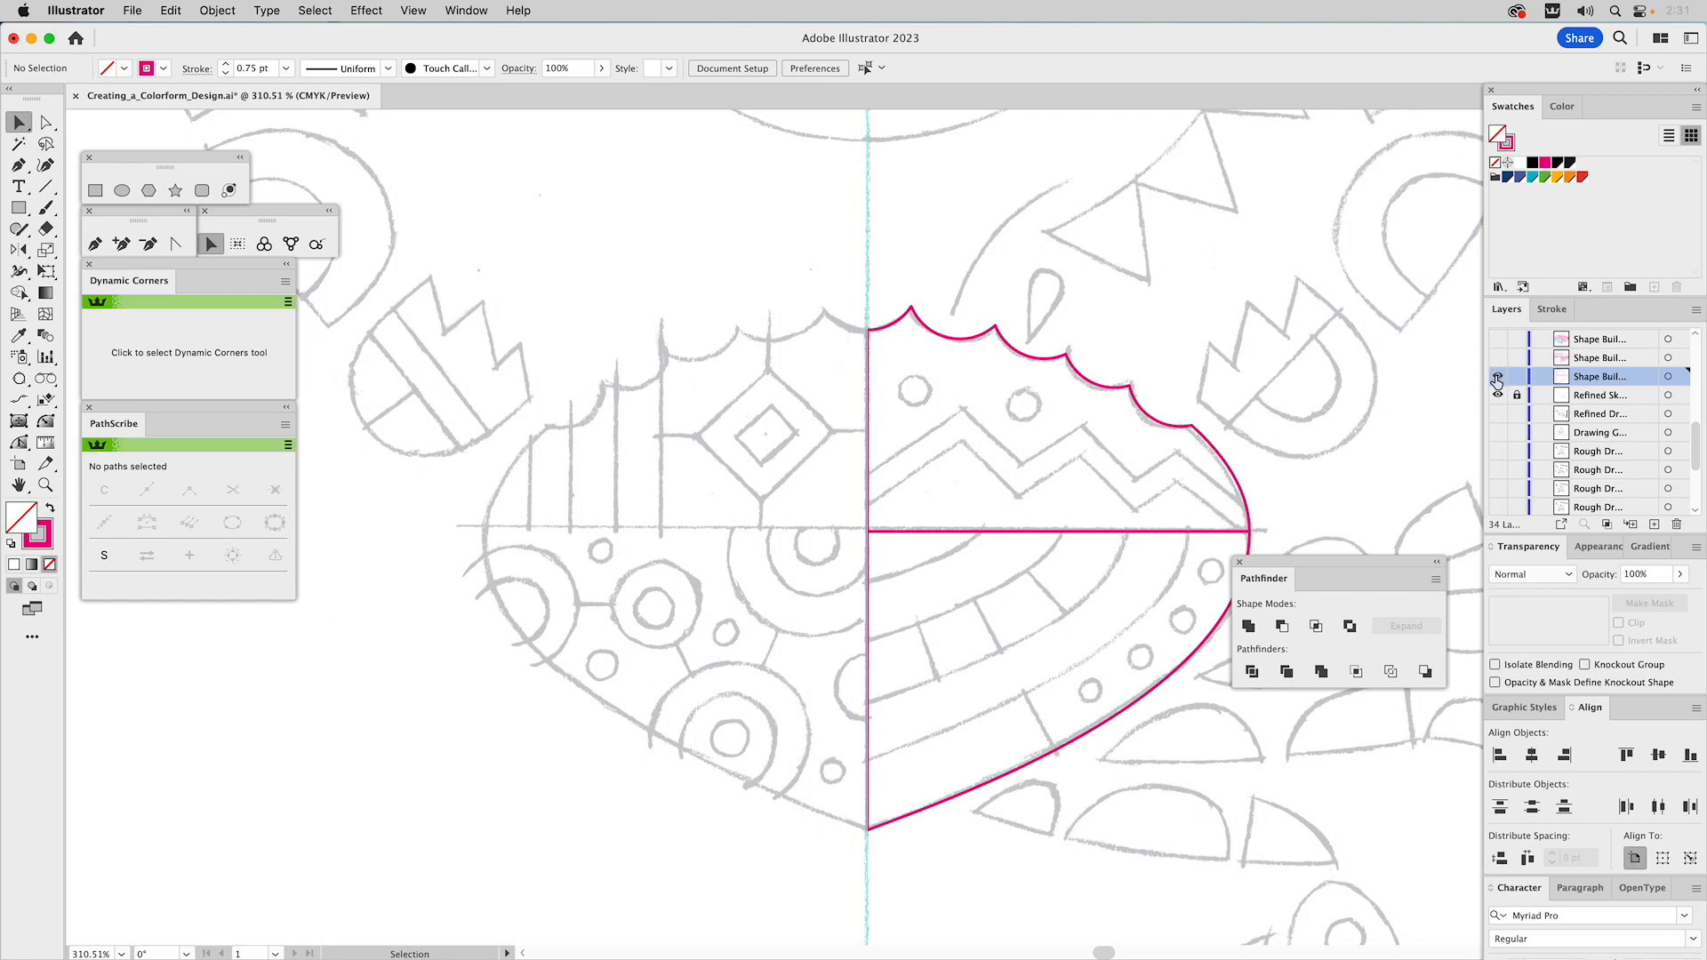
Hide the current shape building layer and show the one containing the full body outline with its pattern shapes
left_click(1497, 376)
left_click(1497, 357)
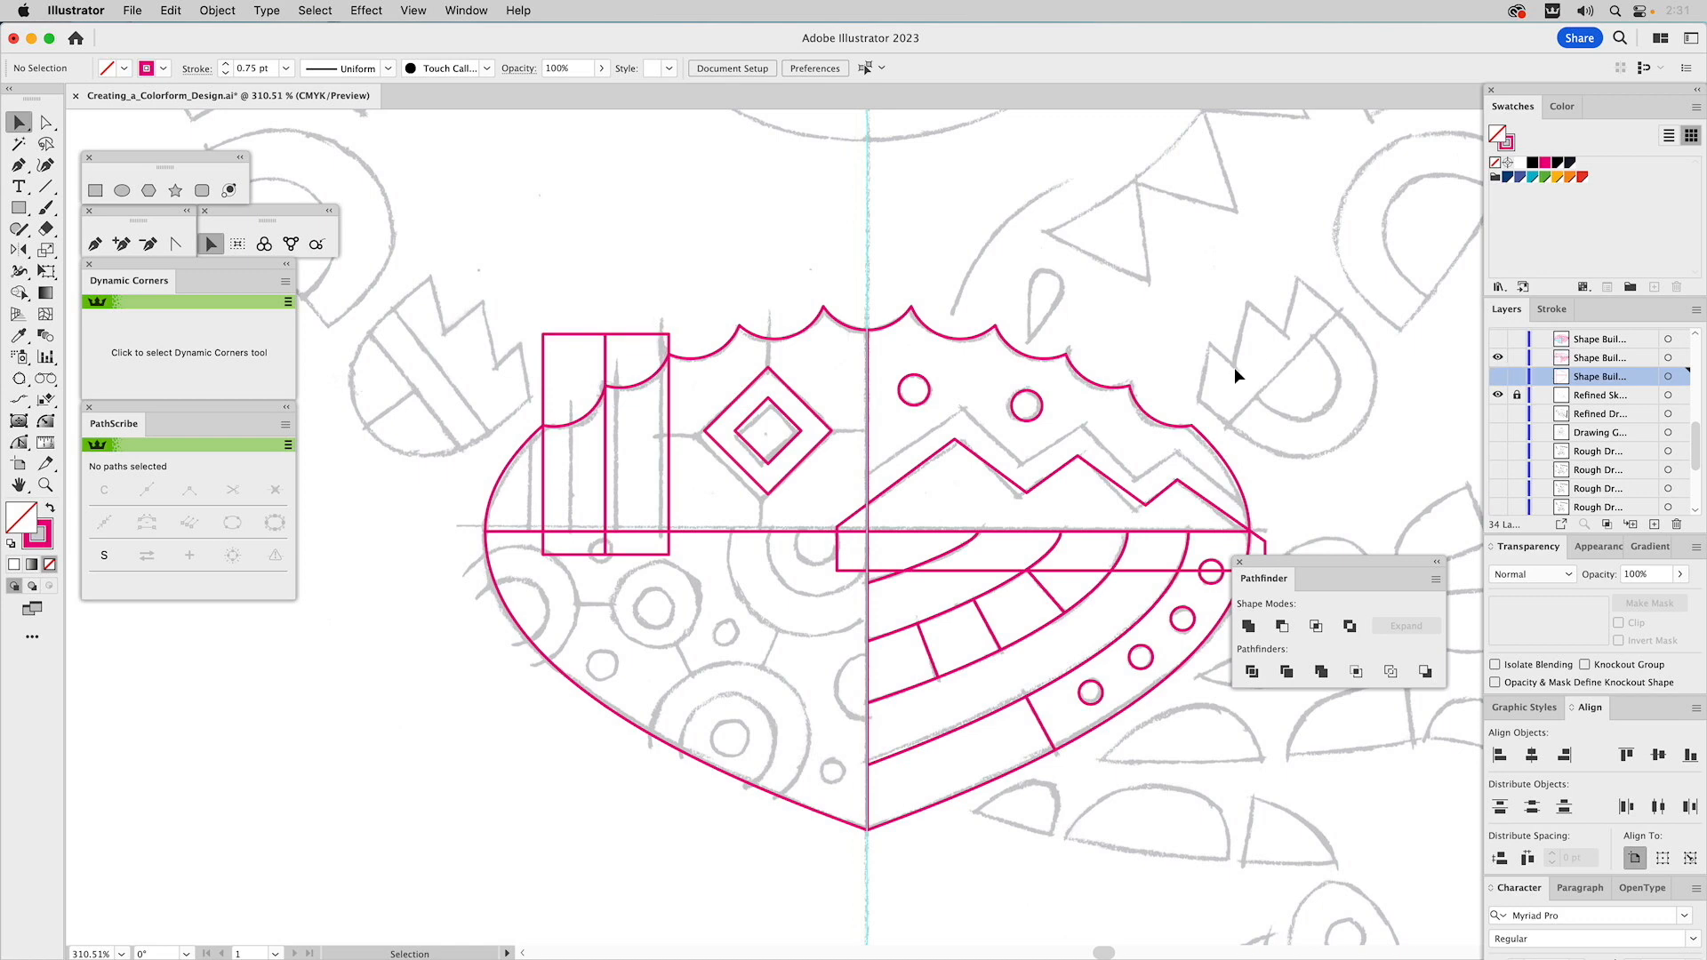
left_click_drag(1234, 366, 1359, 368)
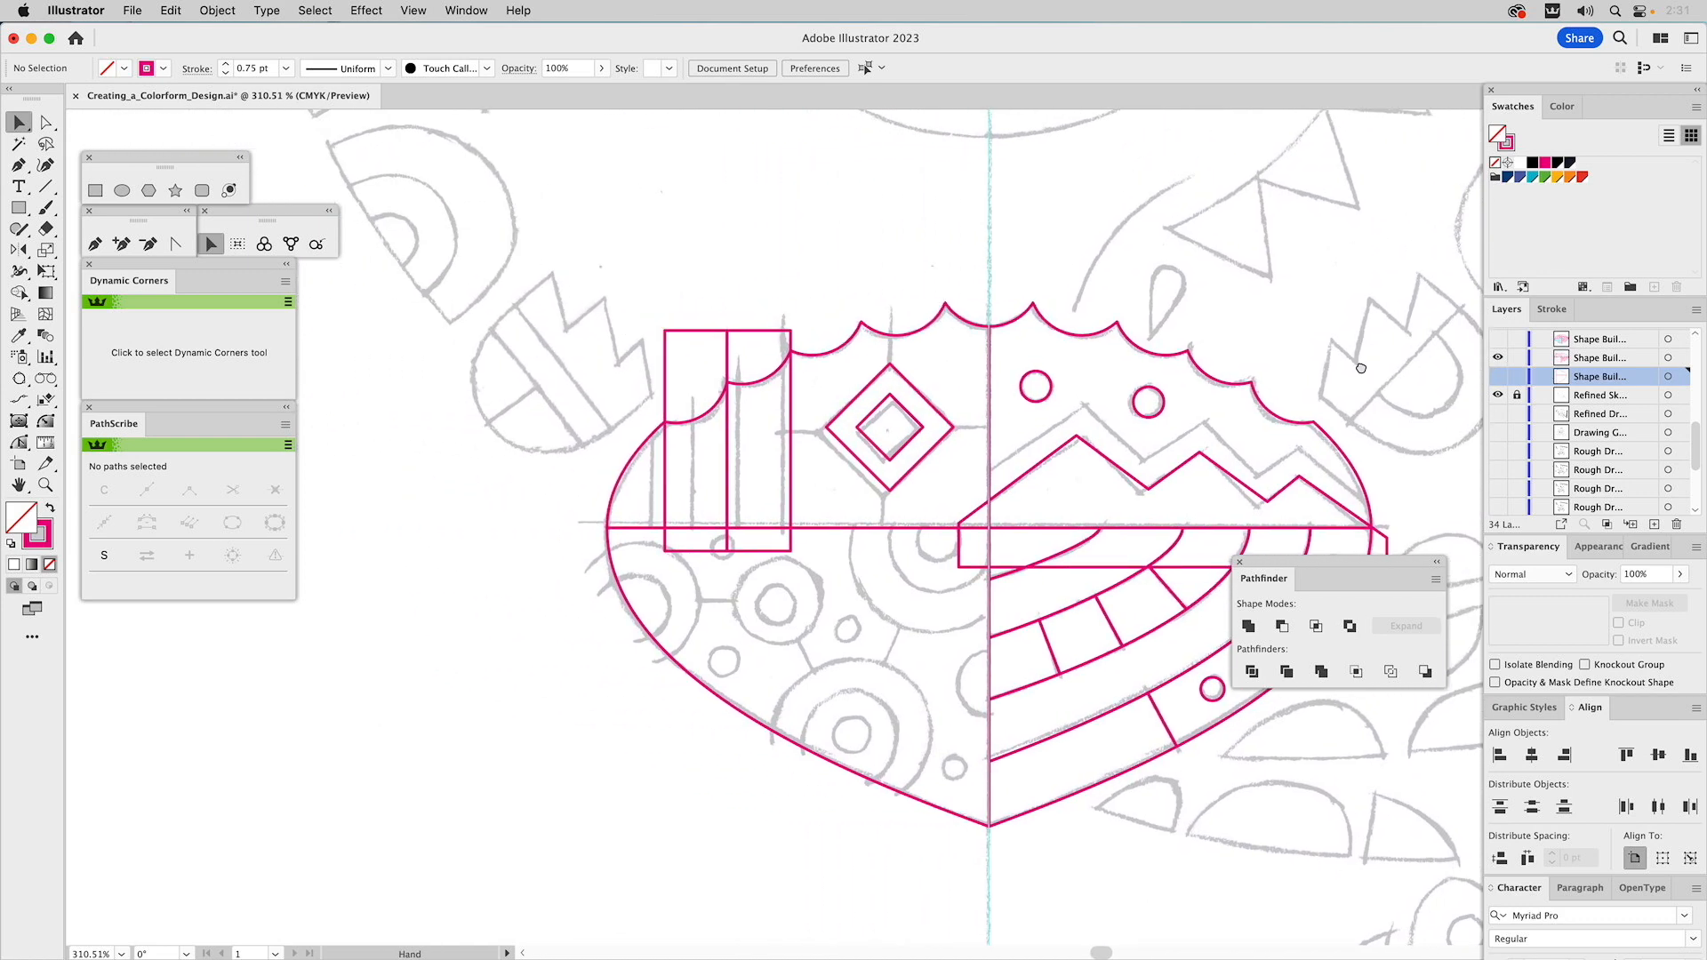
Duplicate the left tall rectangle and the upper-left scalloped section in place, and intersect the copies to form the first stripe
left_click(740, 333)
left_click(684, 336)
left_click(684, 291)
left_click_drag(688, 301, 657, 438)
left_click(626, 435)
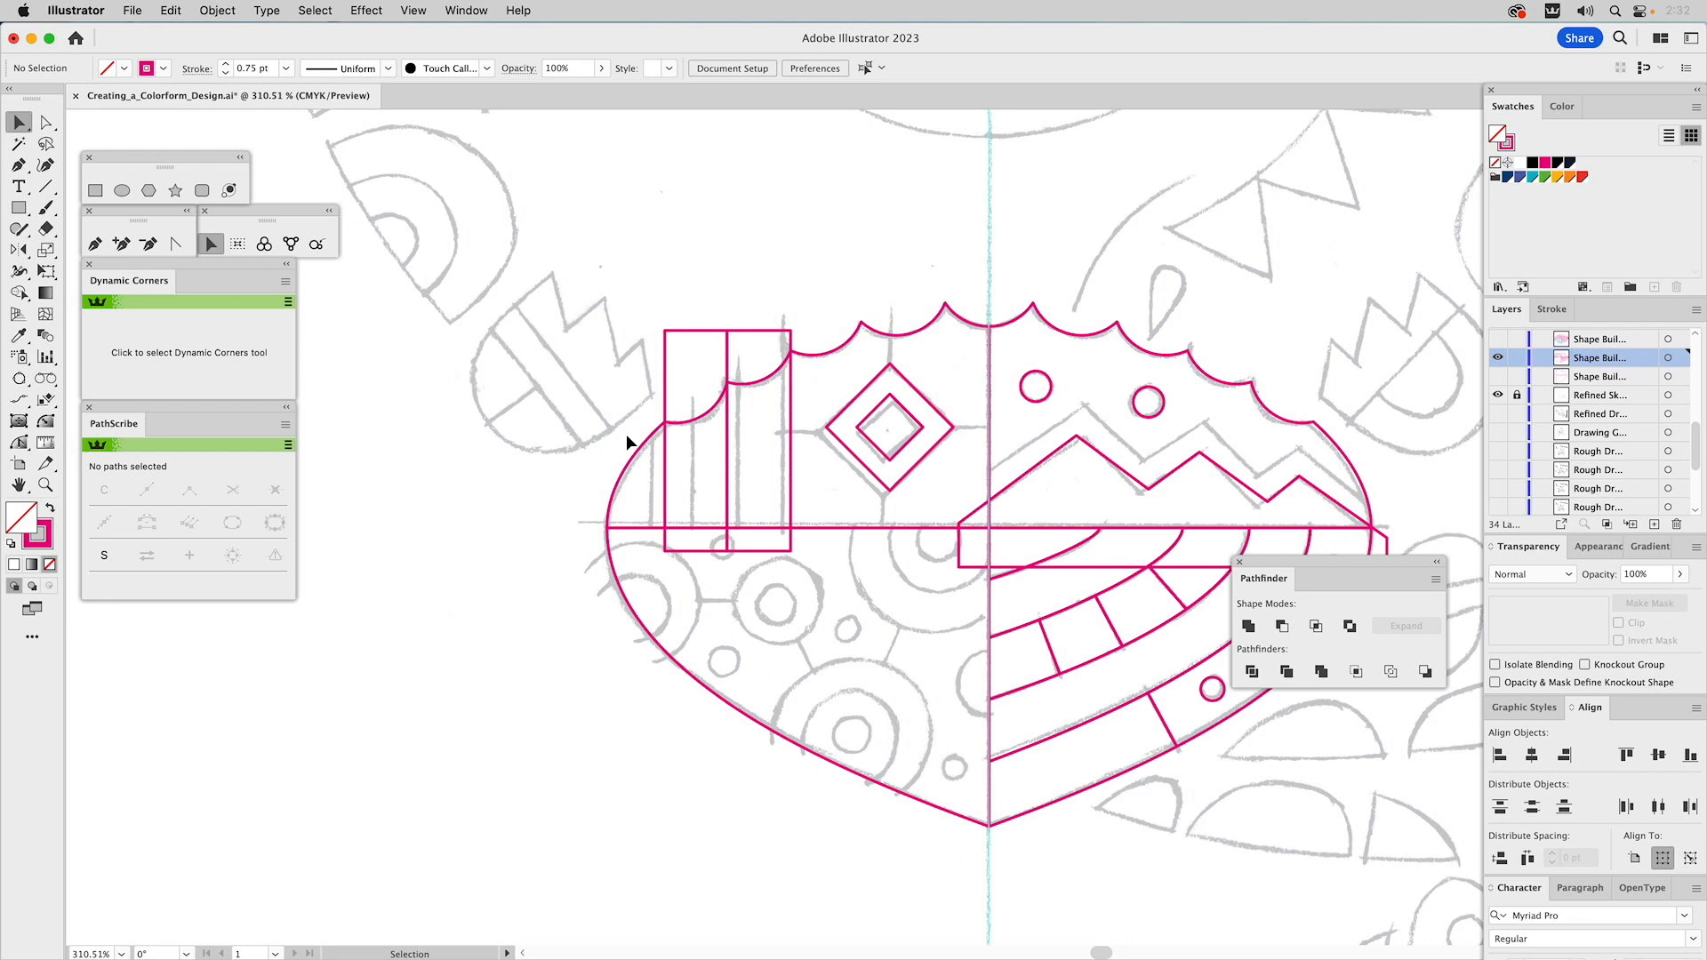
left_click(642, 444)
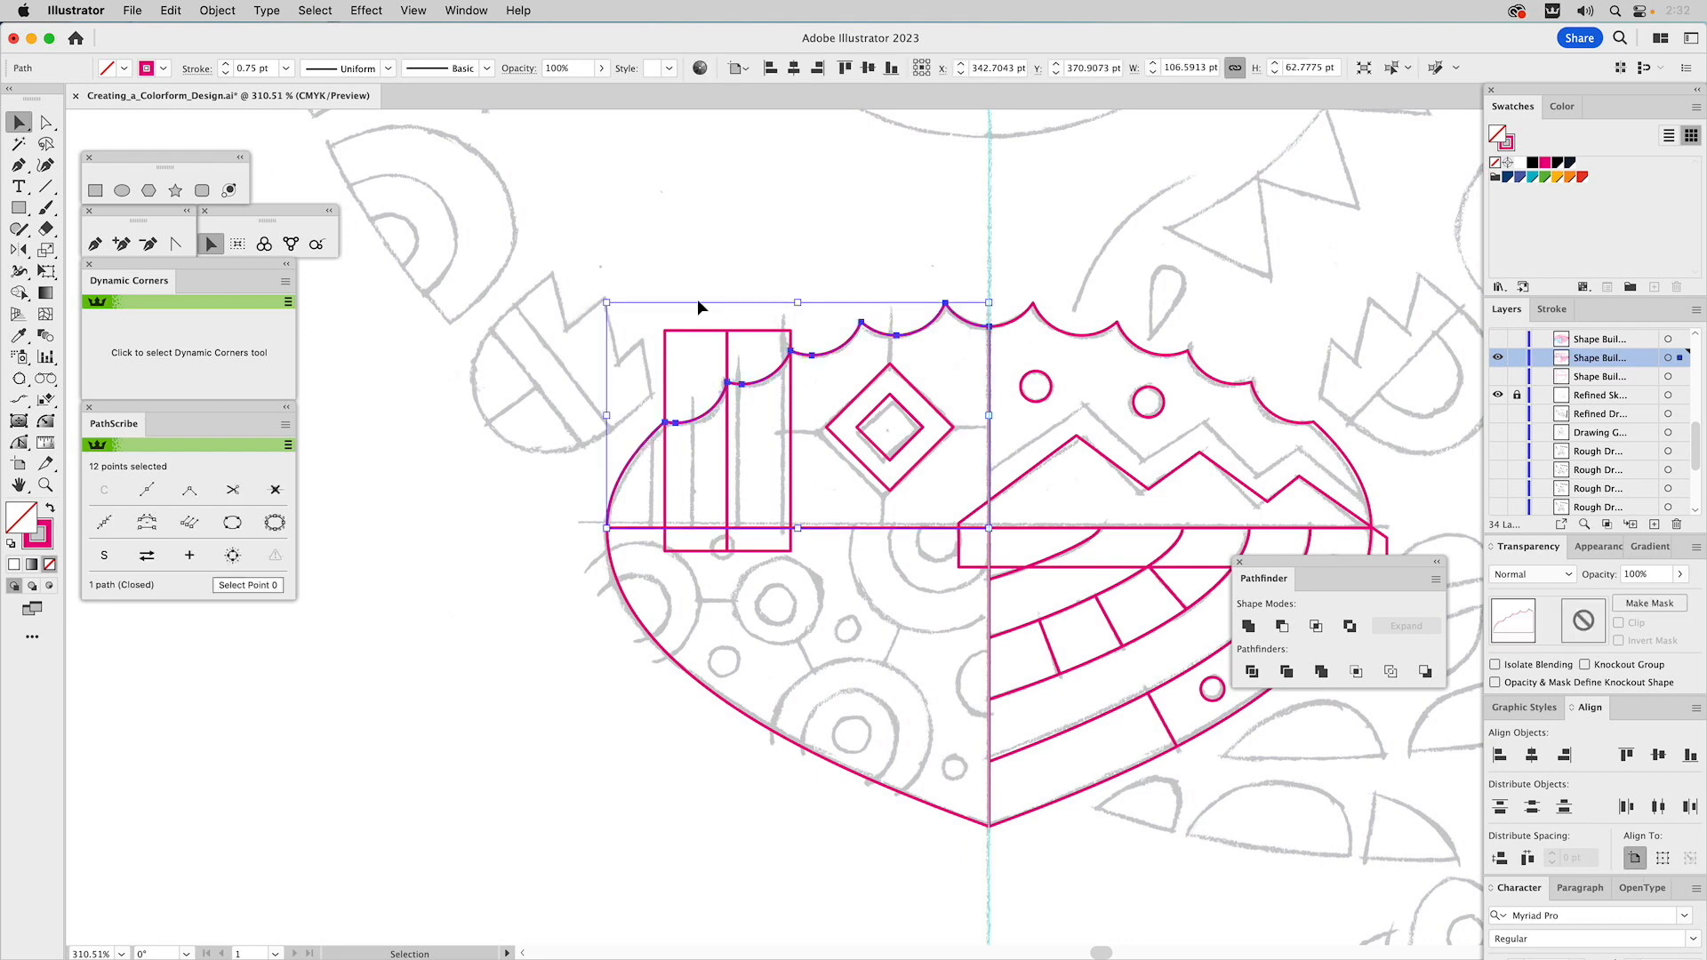
left_click(691, 331, "shift")
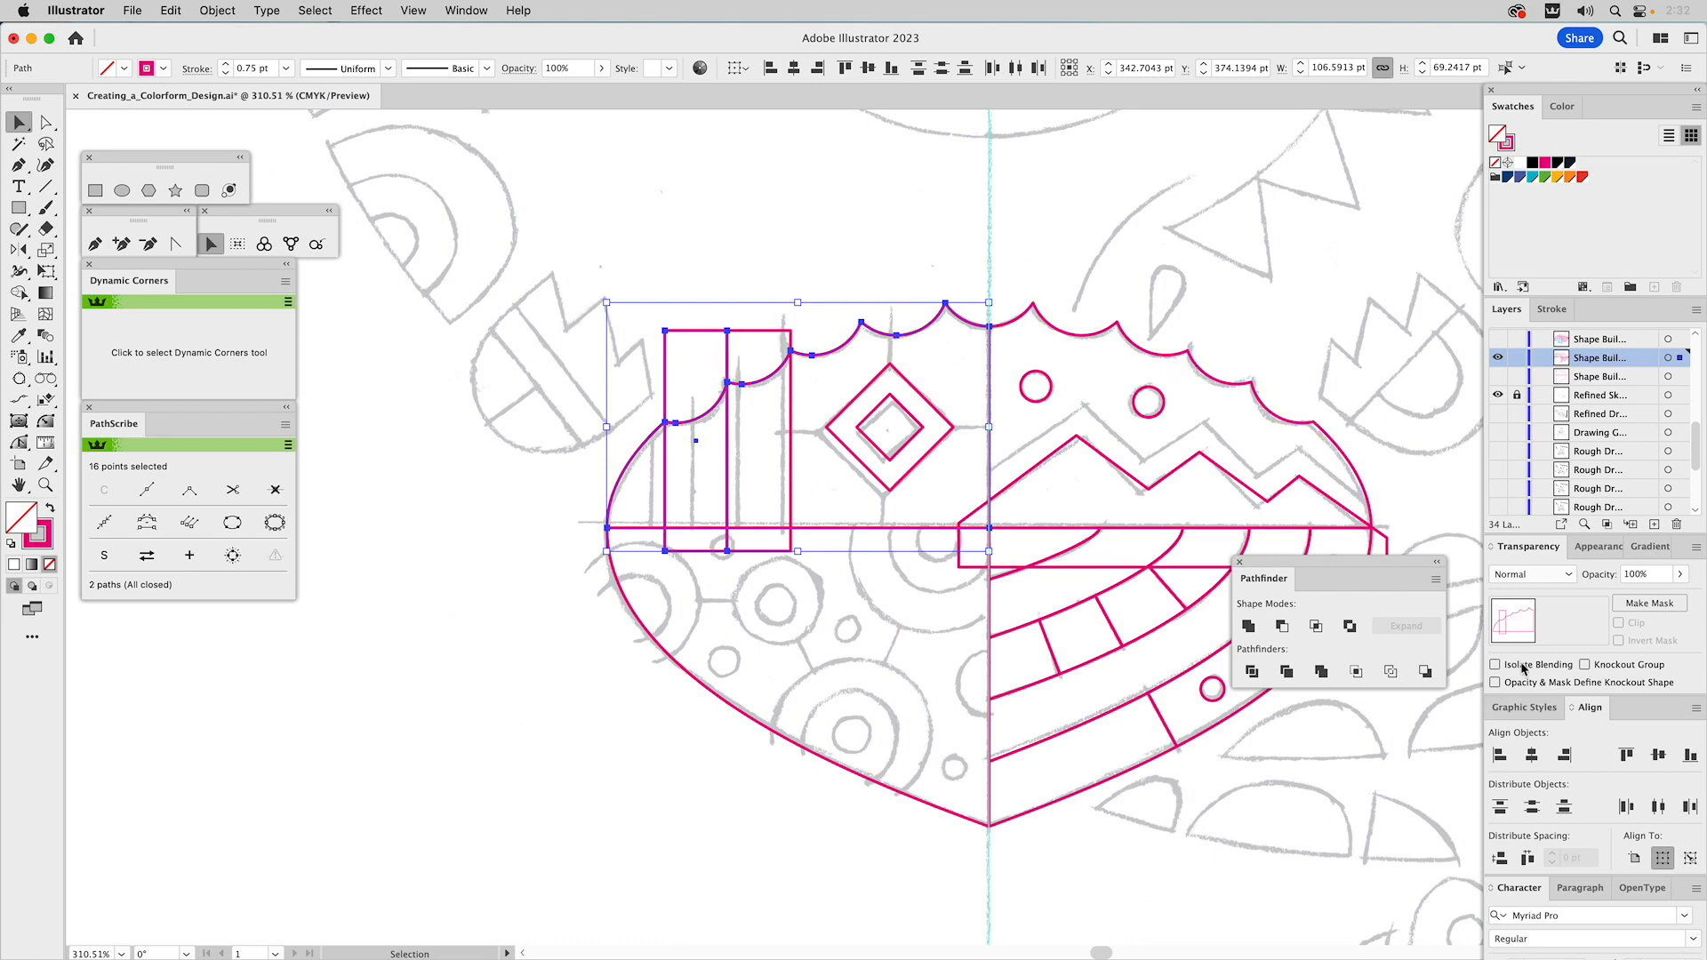
left_click(1315, 626)
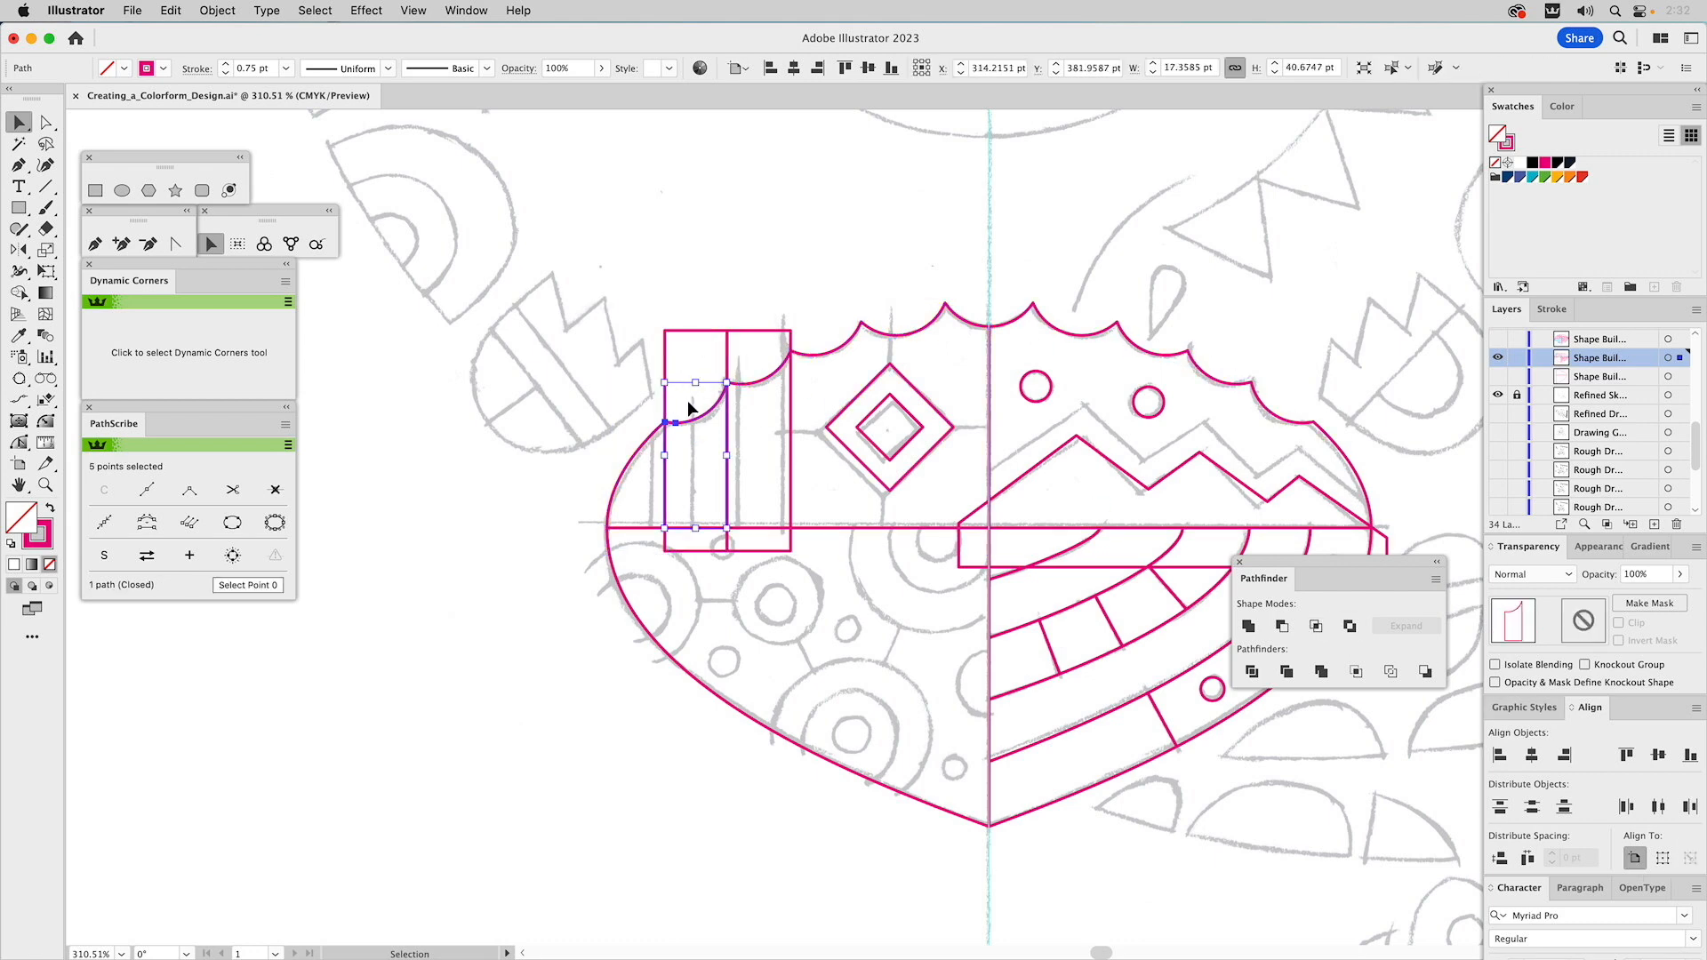
Shift the first stripe away from the body to check its cut, and undo the move
left_click(687, 401)
left_click_drag(699, 417, 639, 383)
key("super+z")
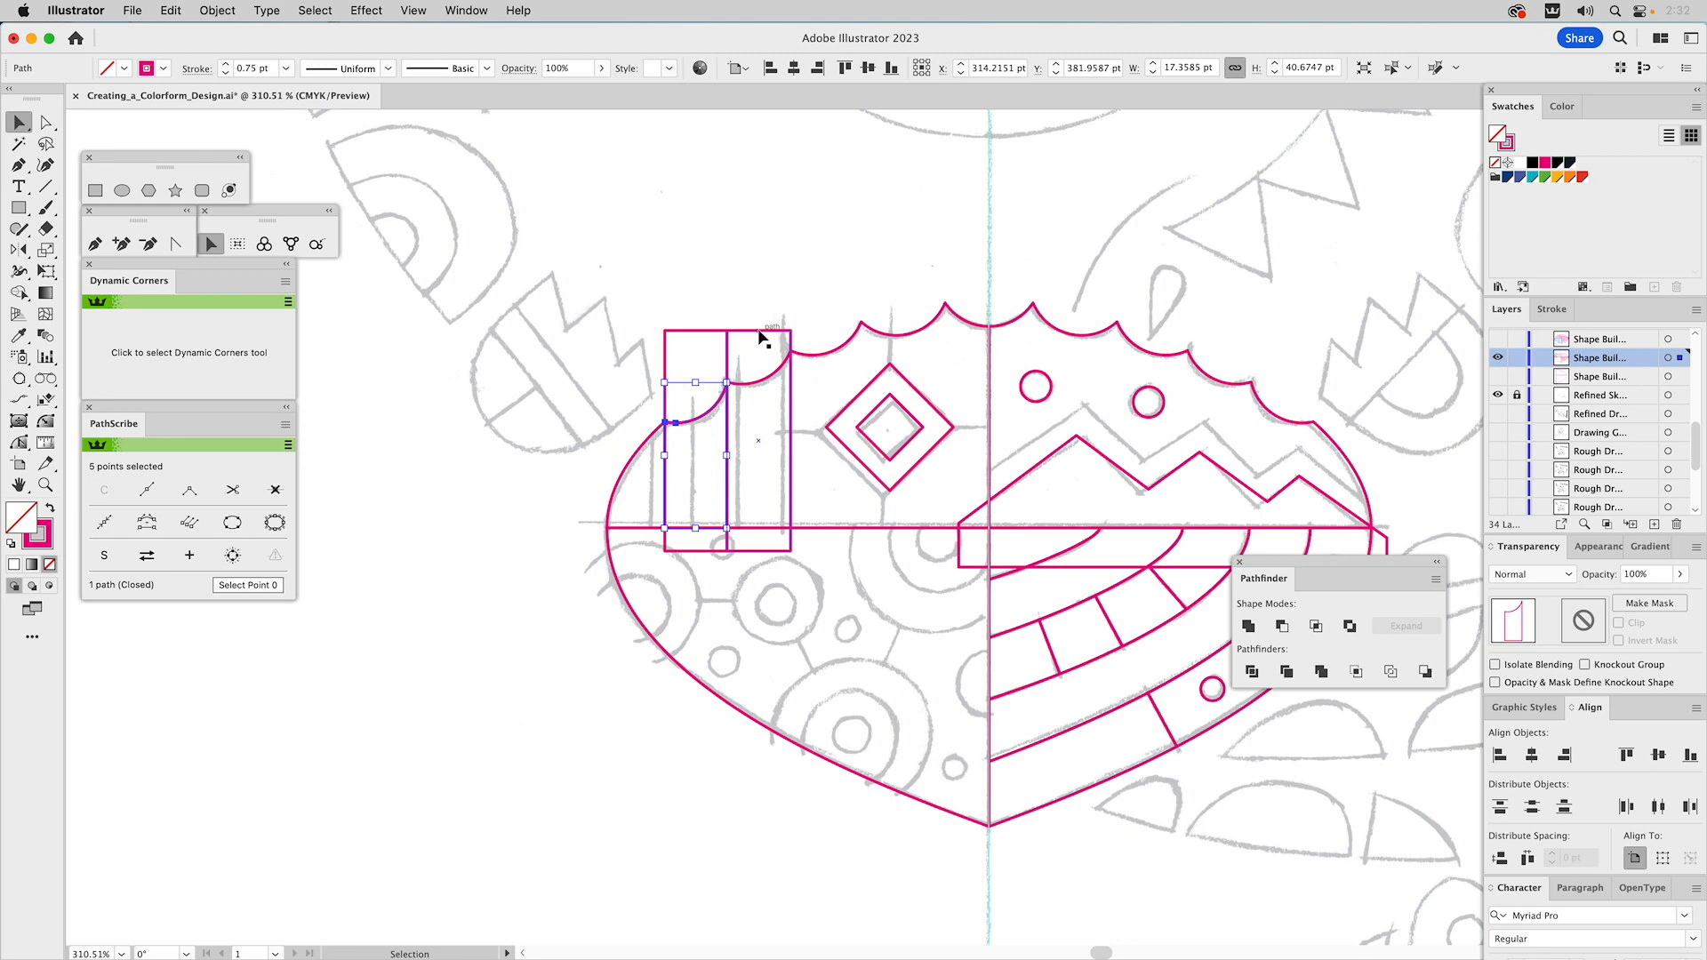
Intersect in-place copies of the right tall rectangle and the upper-left scalloped section to form the second stripe
left_click(834, 351, "shift")
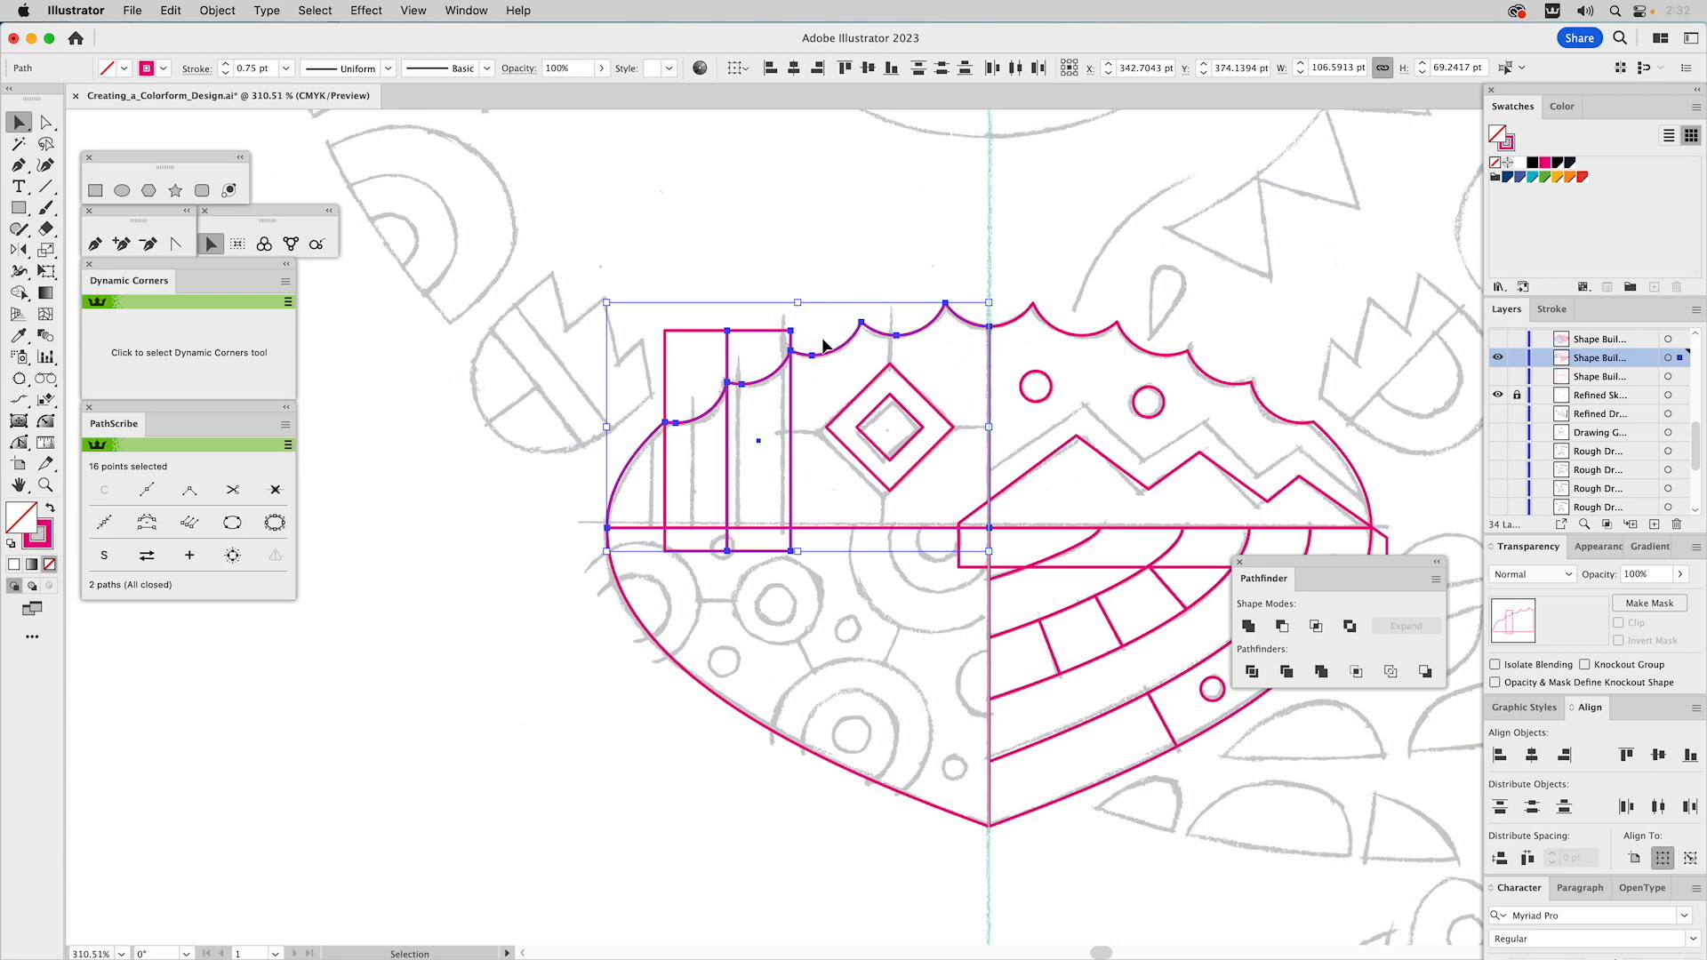
left_click(1317, 628)
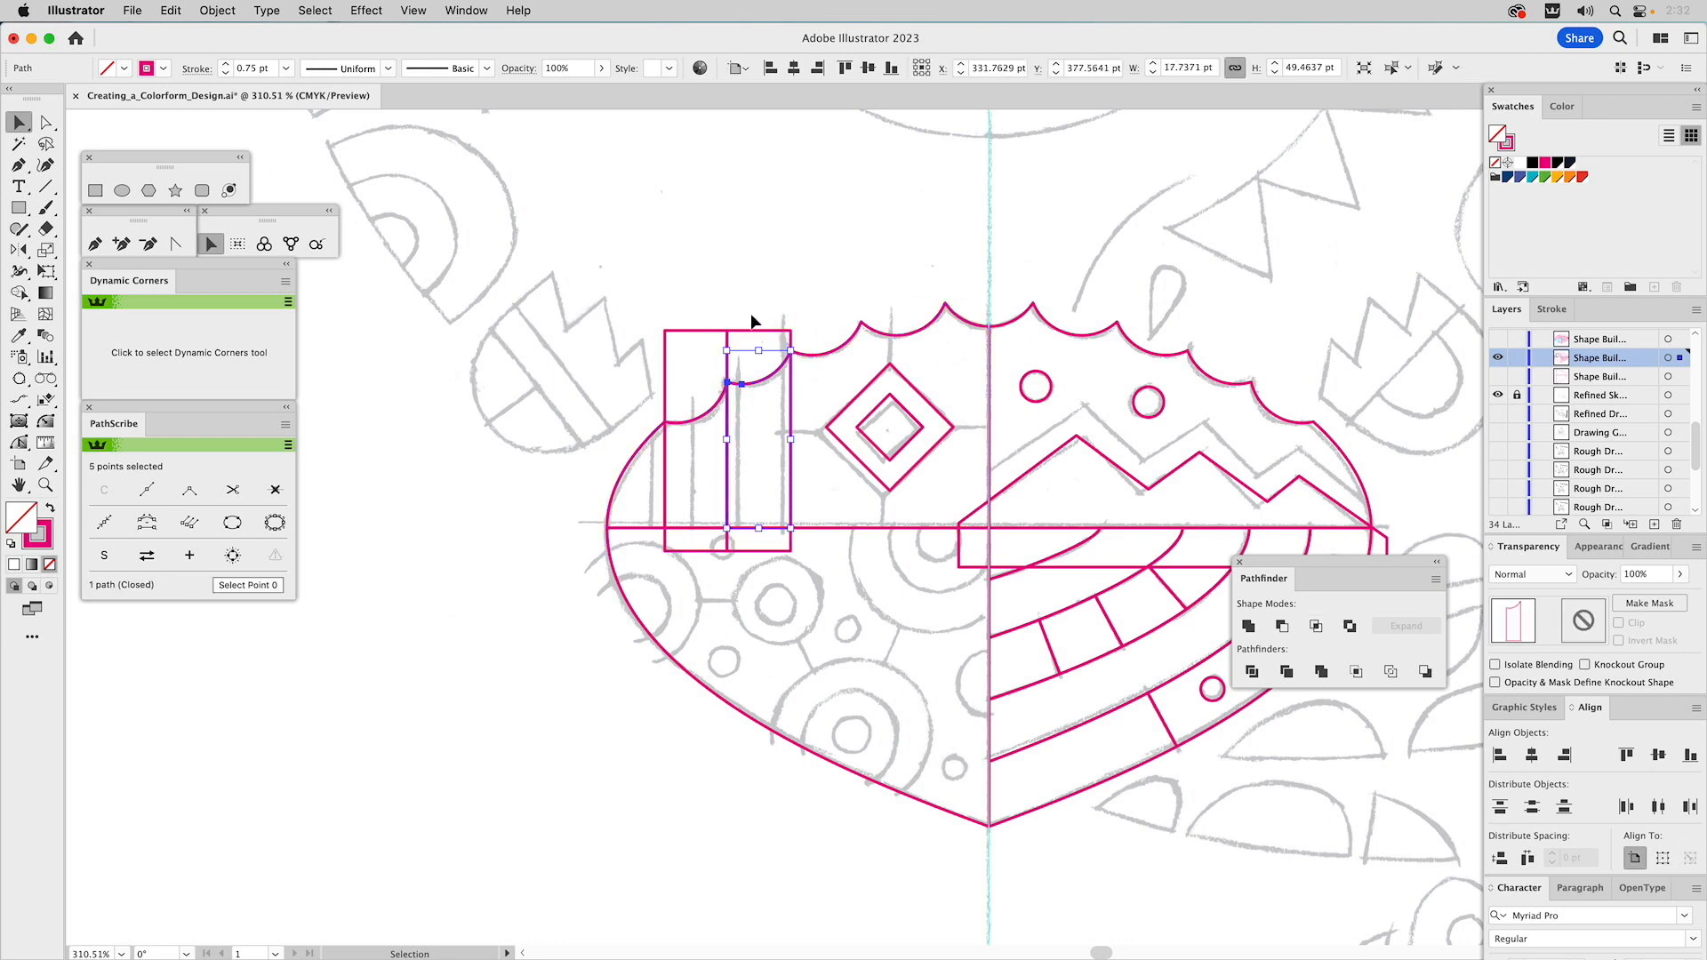
Unite the two tall rectangles and subtract the result from the upper-left scalloped section with Minus Front
key("super+z")
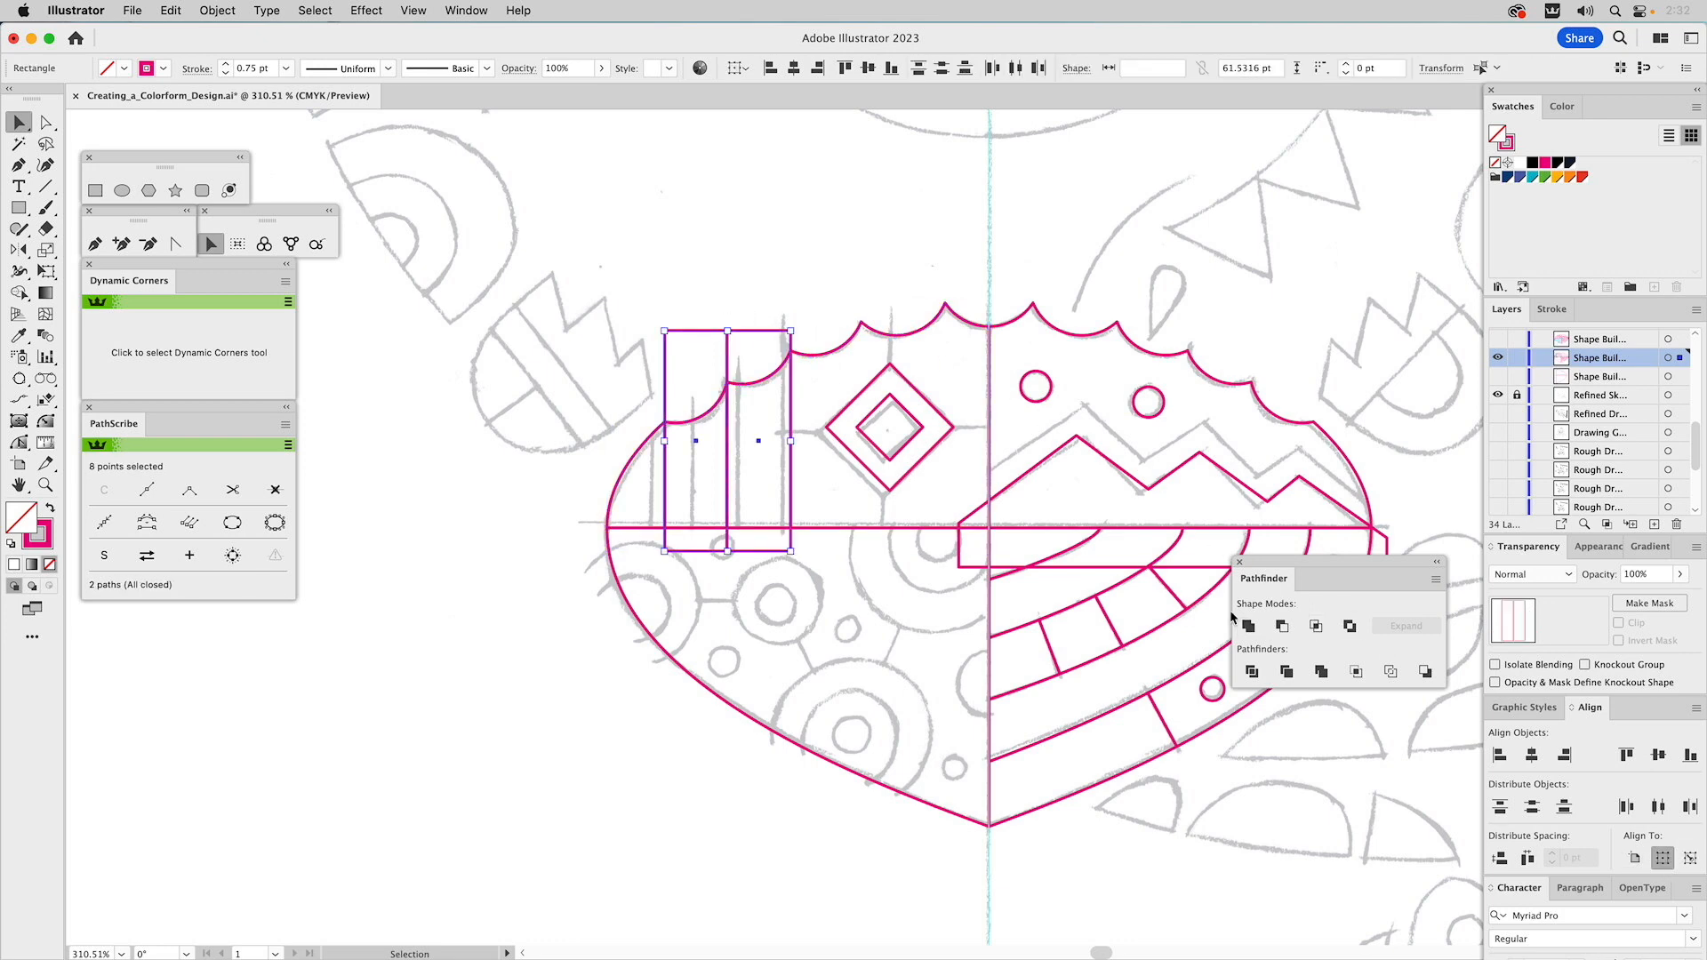
left_click(1247, 626)
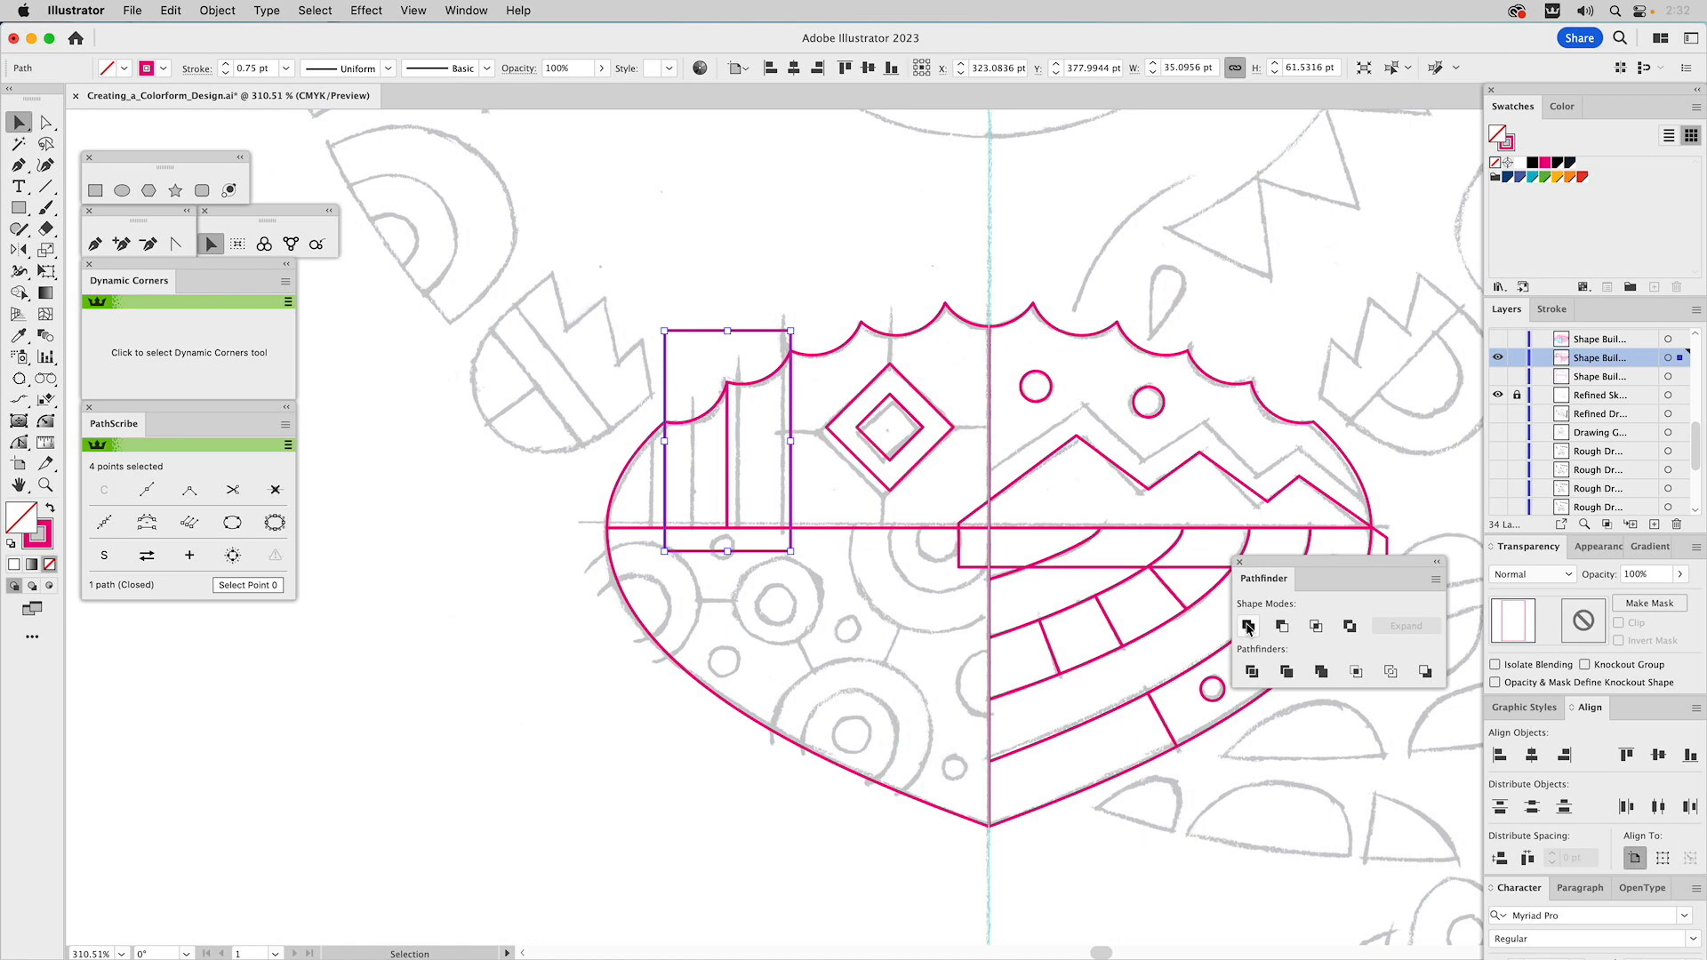
left_click(836, 355, "shift")
left_click(1281, 626)
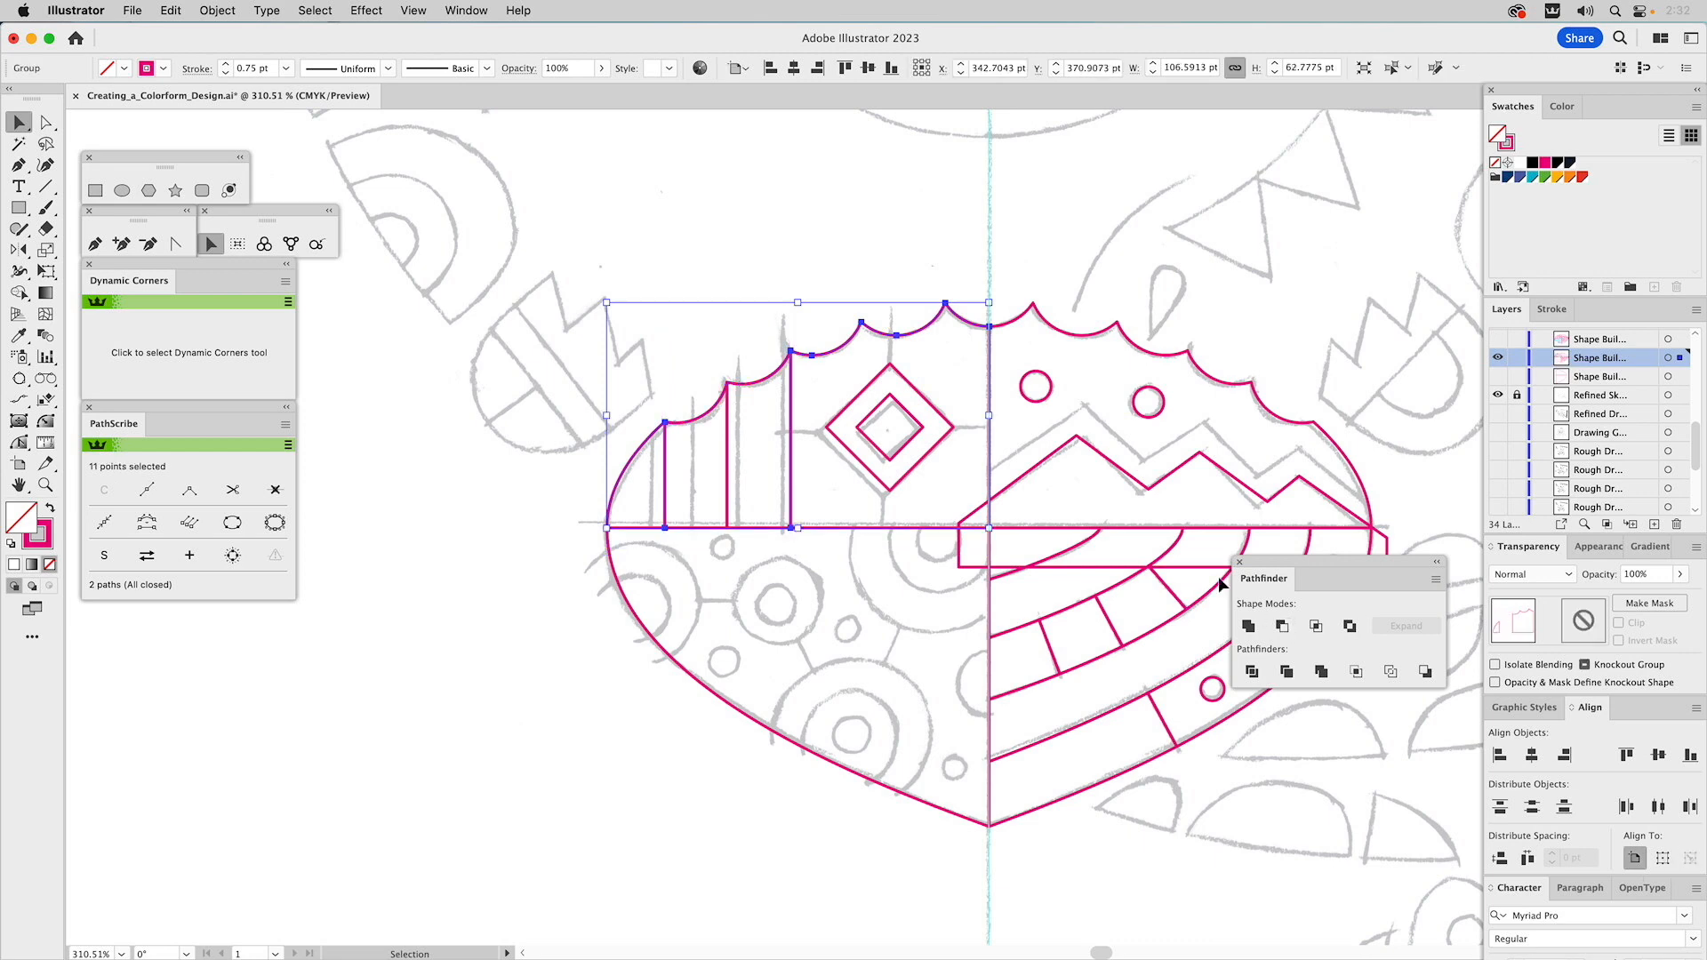
Move the cut scalloped pieces and the first stripe apart to check the separation, and undo the moves
left_click(834, 228)
left_click_drag(881, 331, 908, 281)
left_click_drag(647, 438, 668, 409)
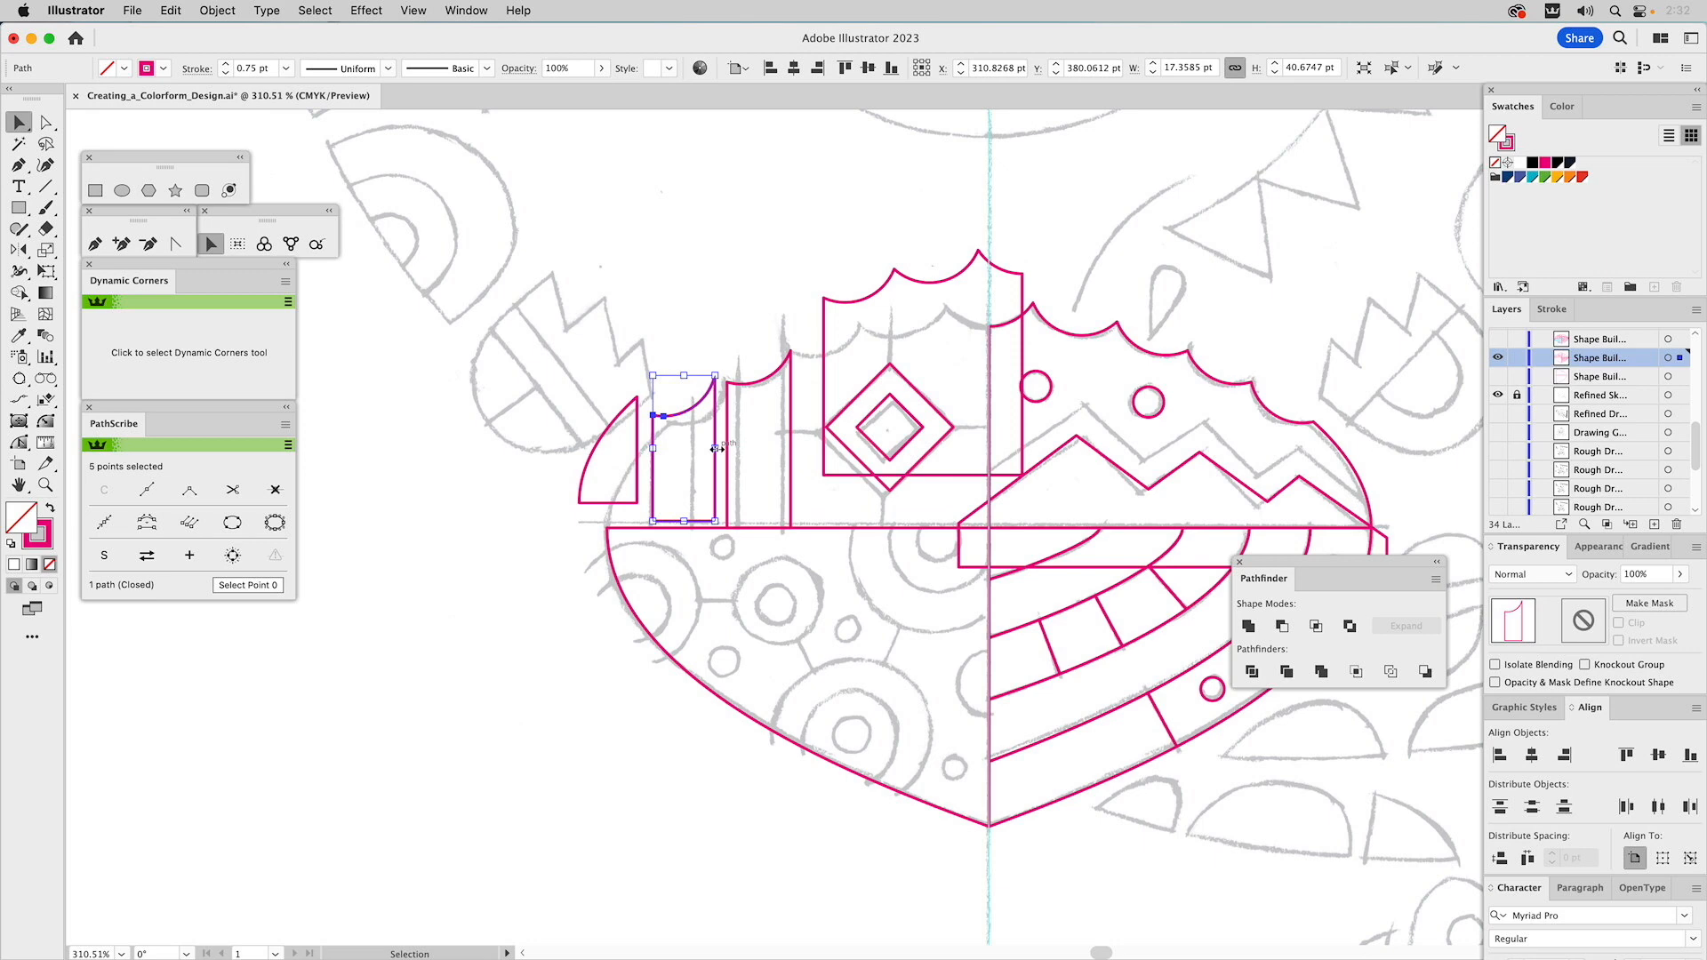
key("super+z")
key("super+z")
key("super+z")
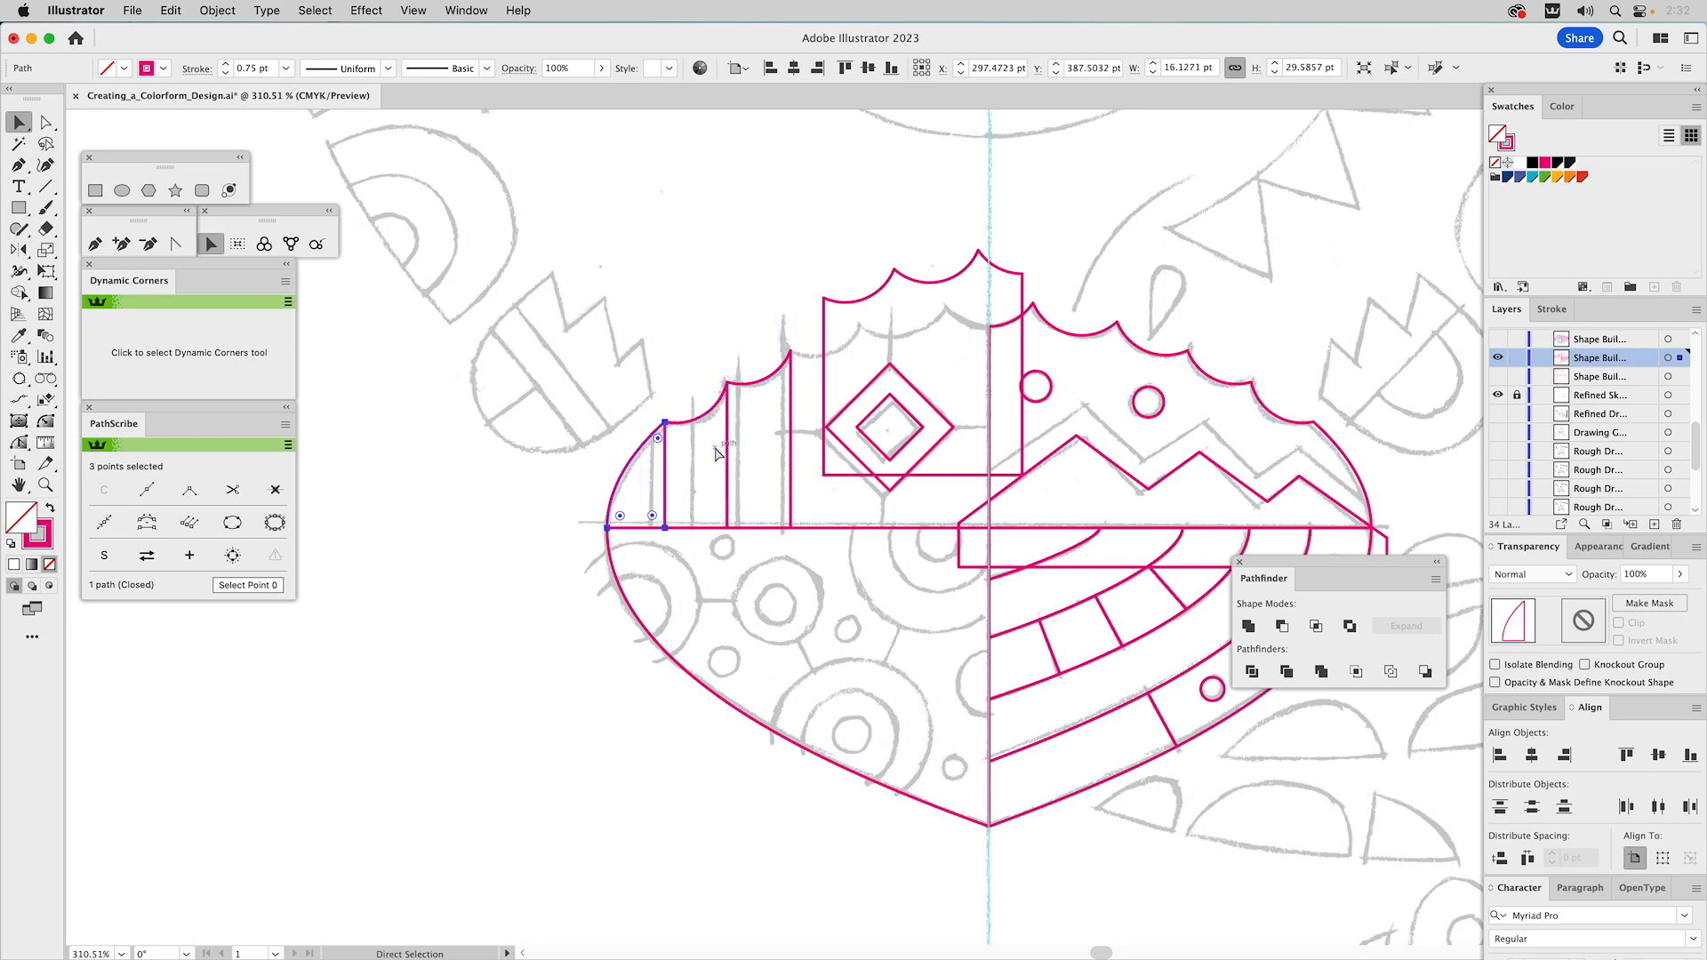
left_click(833, 267)
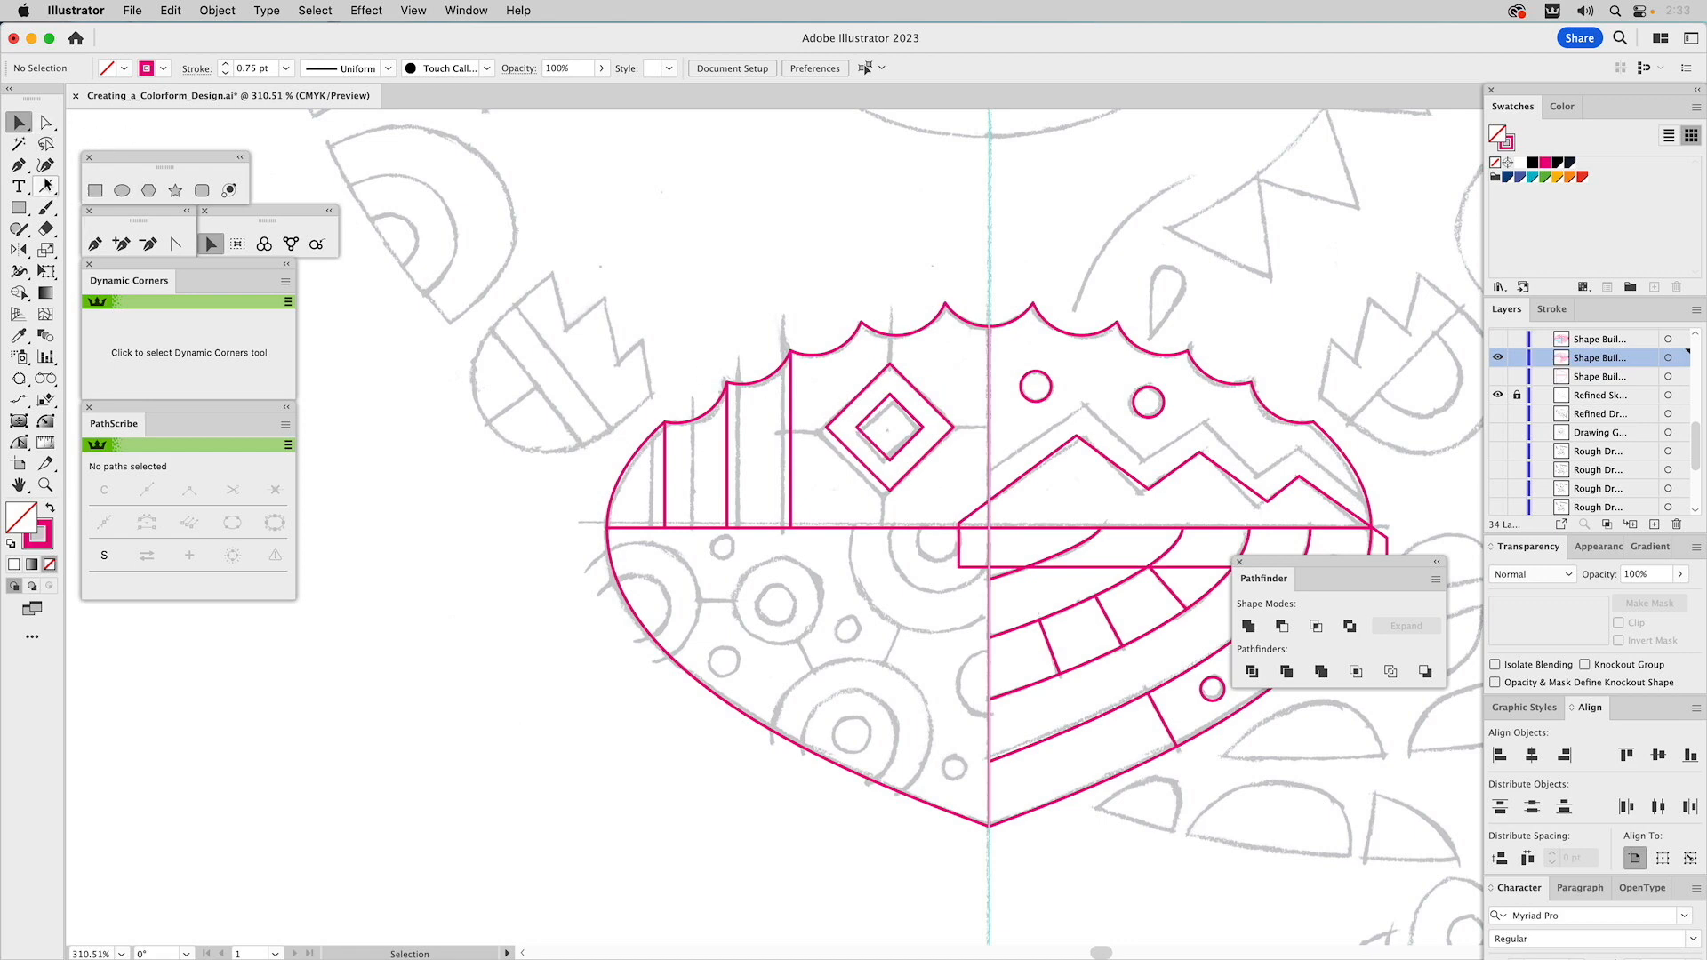
Draw a closed Pen path from the outer diamond's top point along its upper-right edge, extending past the scalloped edge and center line
left_click(18, 164)
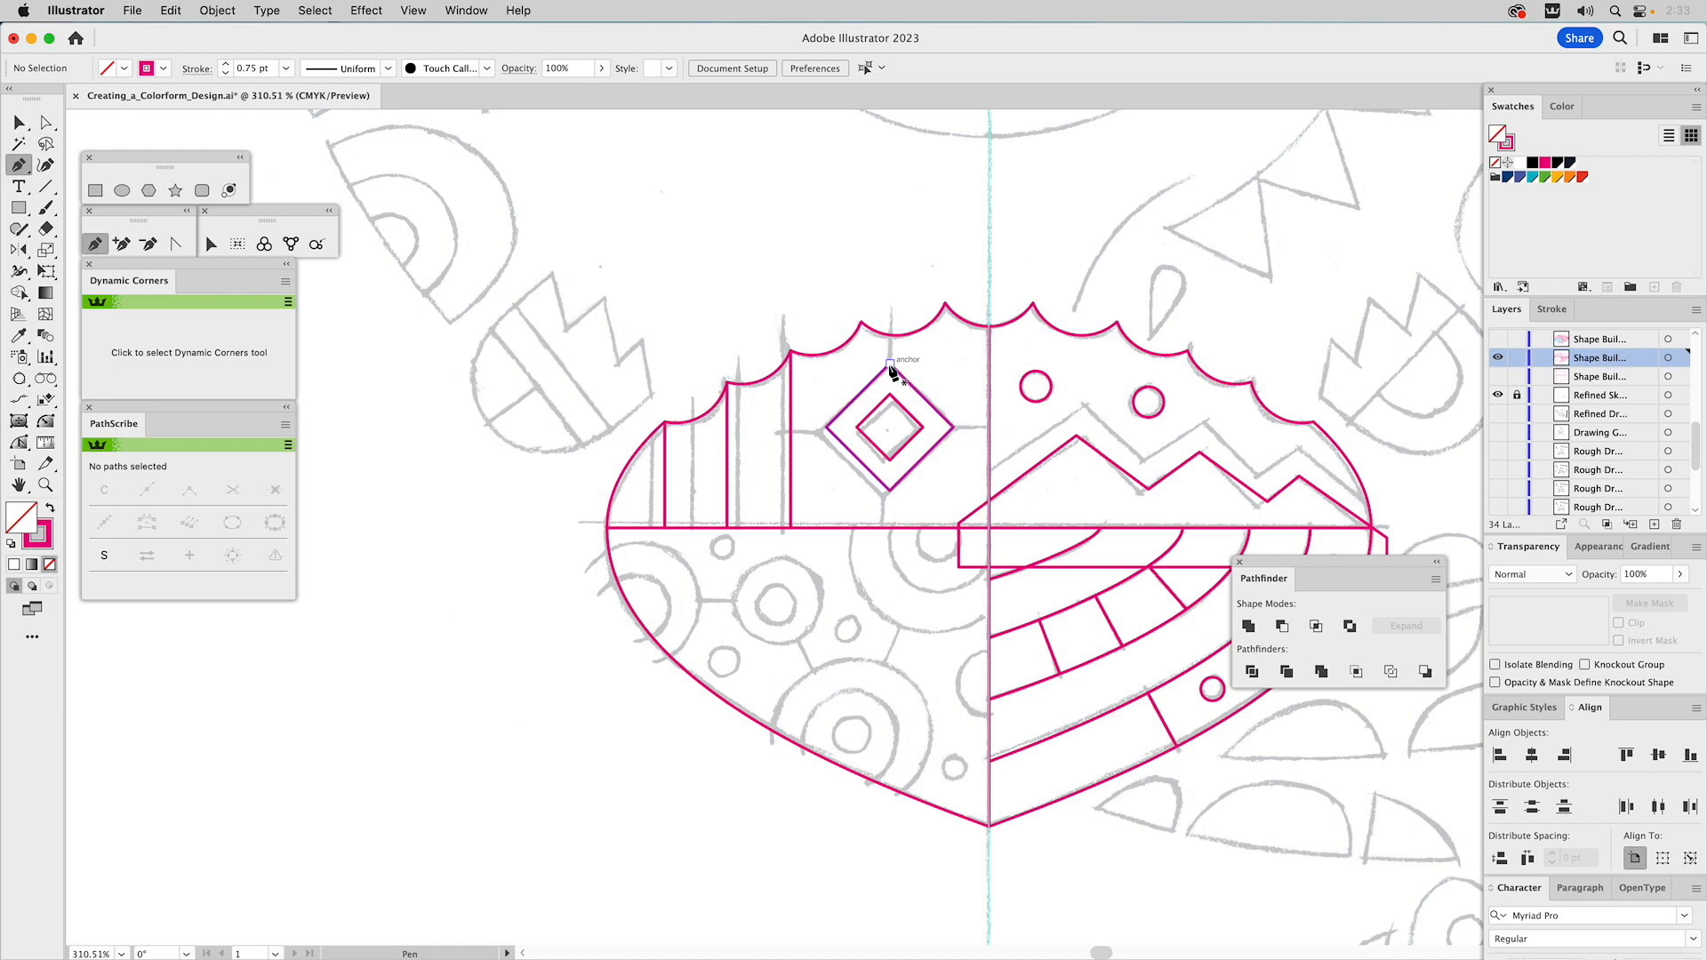
left_click_drag(890, 366, 1022, 438)
left_click(1022, 429)
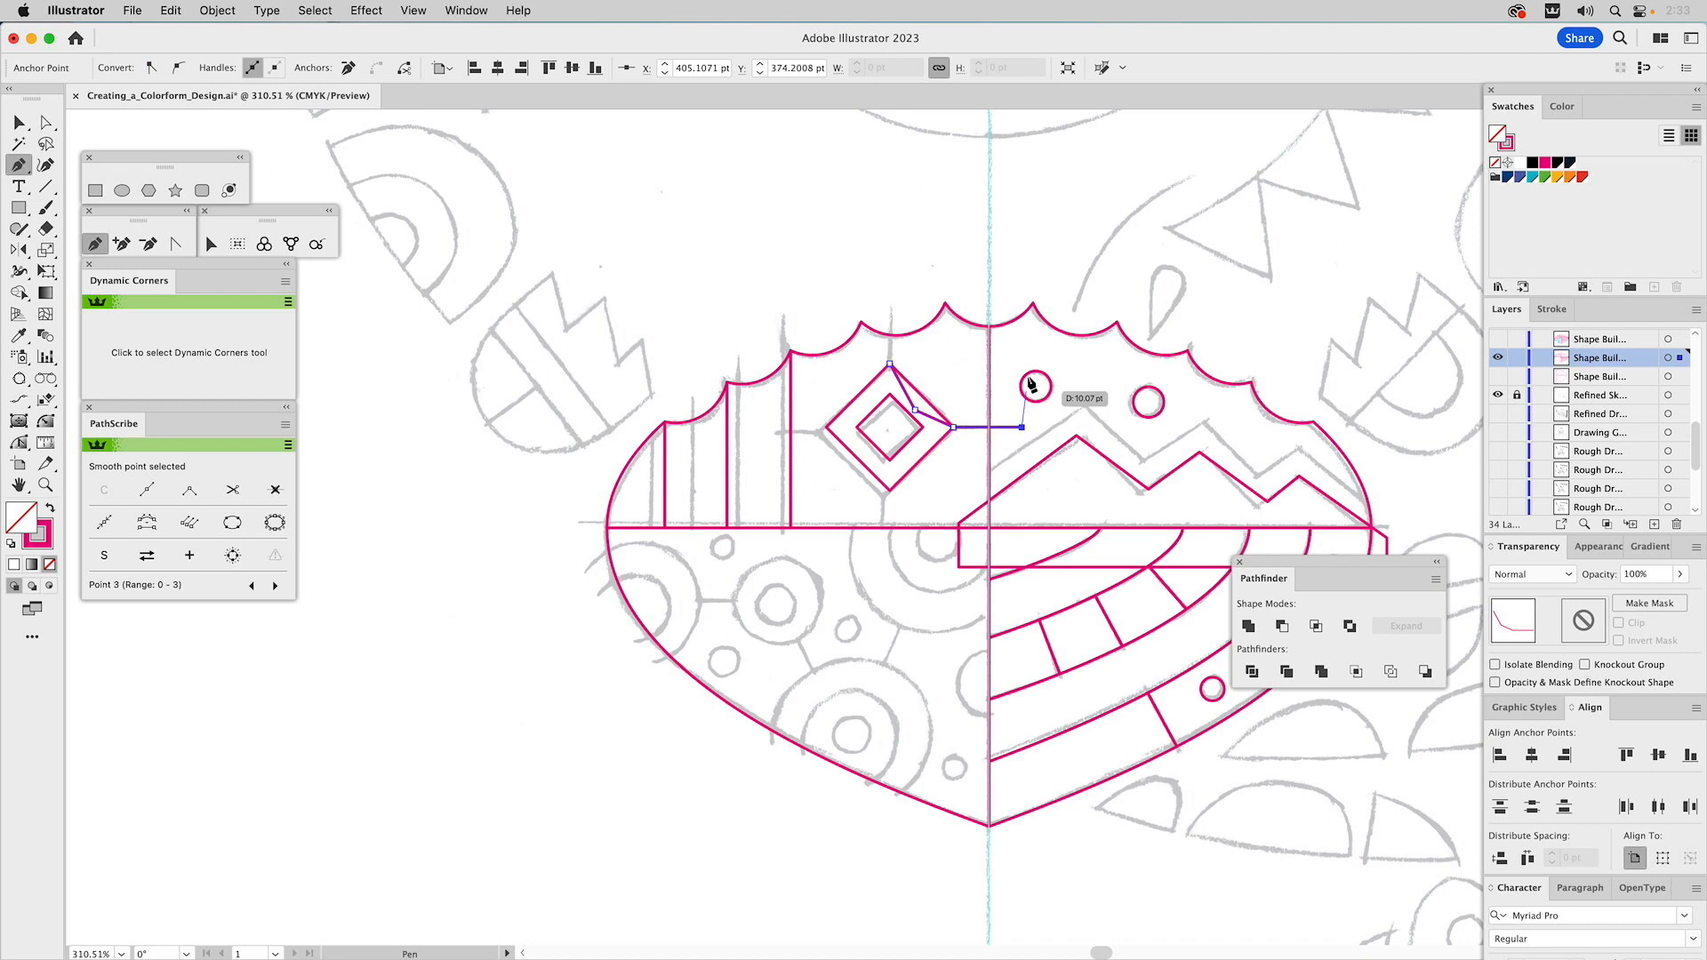
left_click(1021, 275)
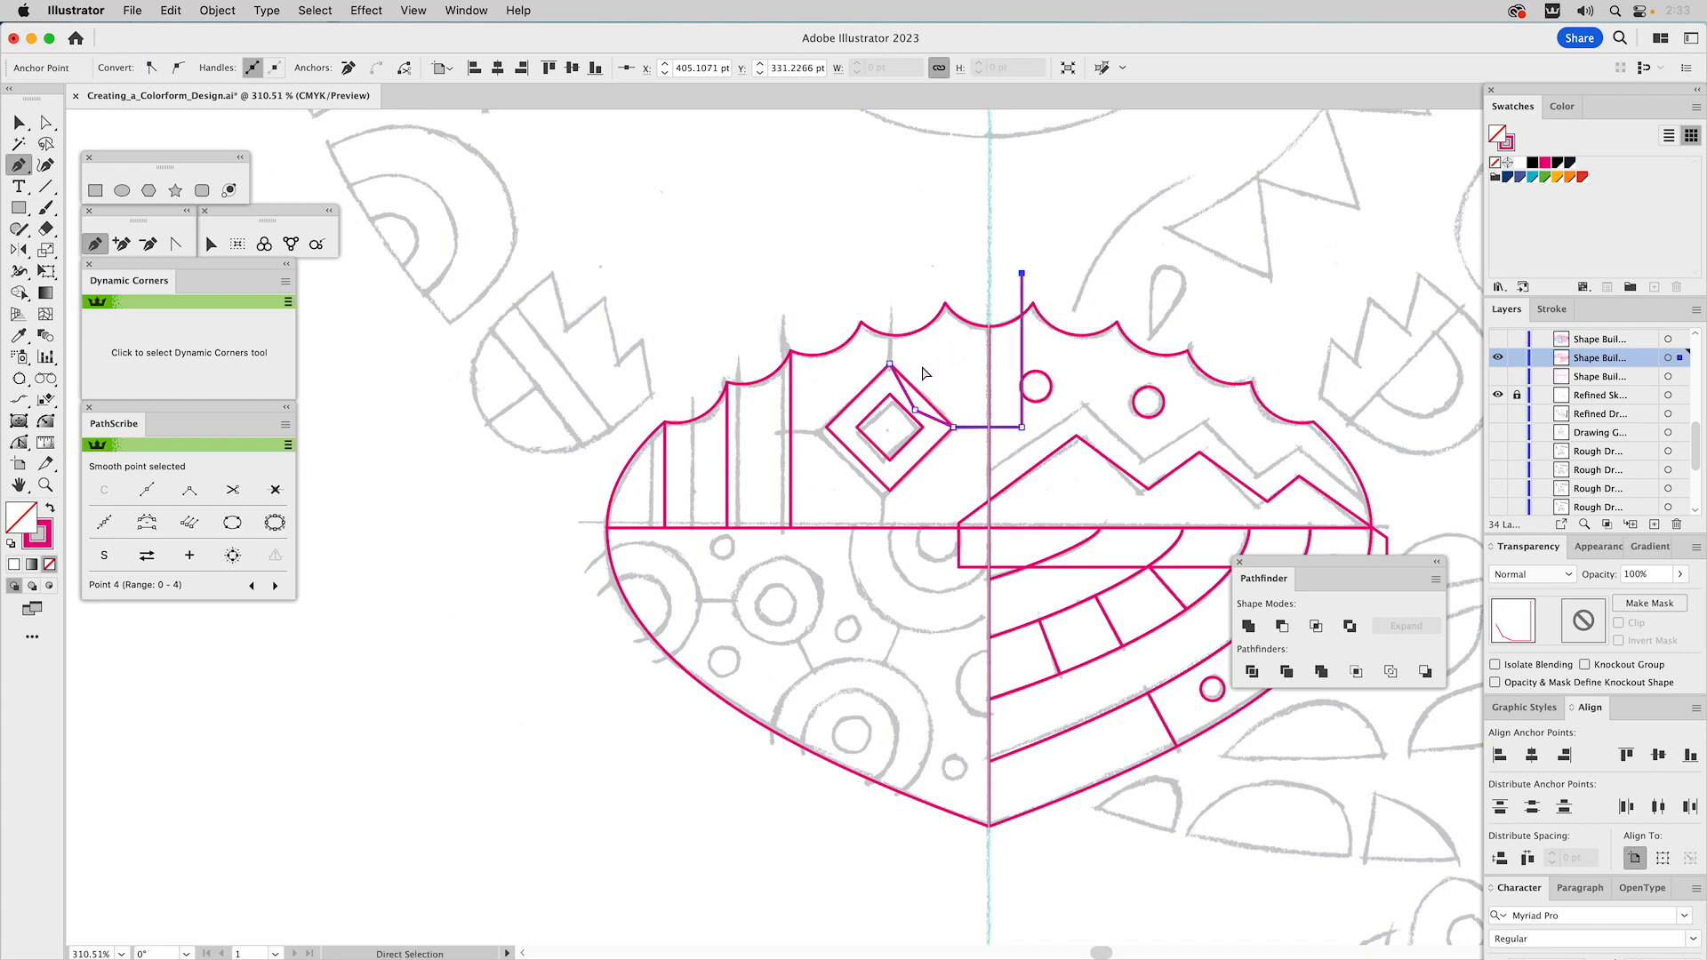
left_click(927, 370, "super")
left_click(890, 365)
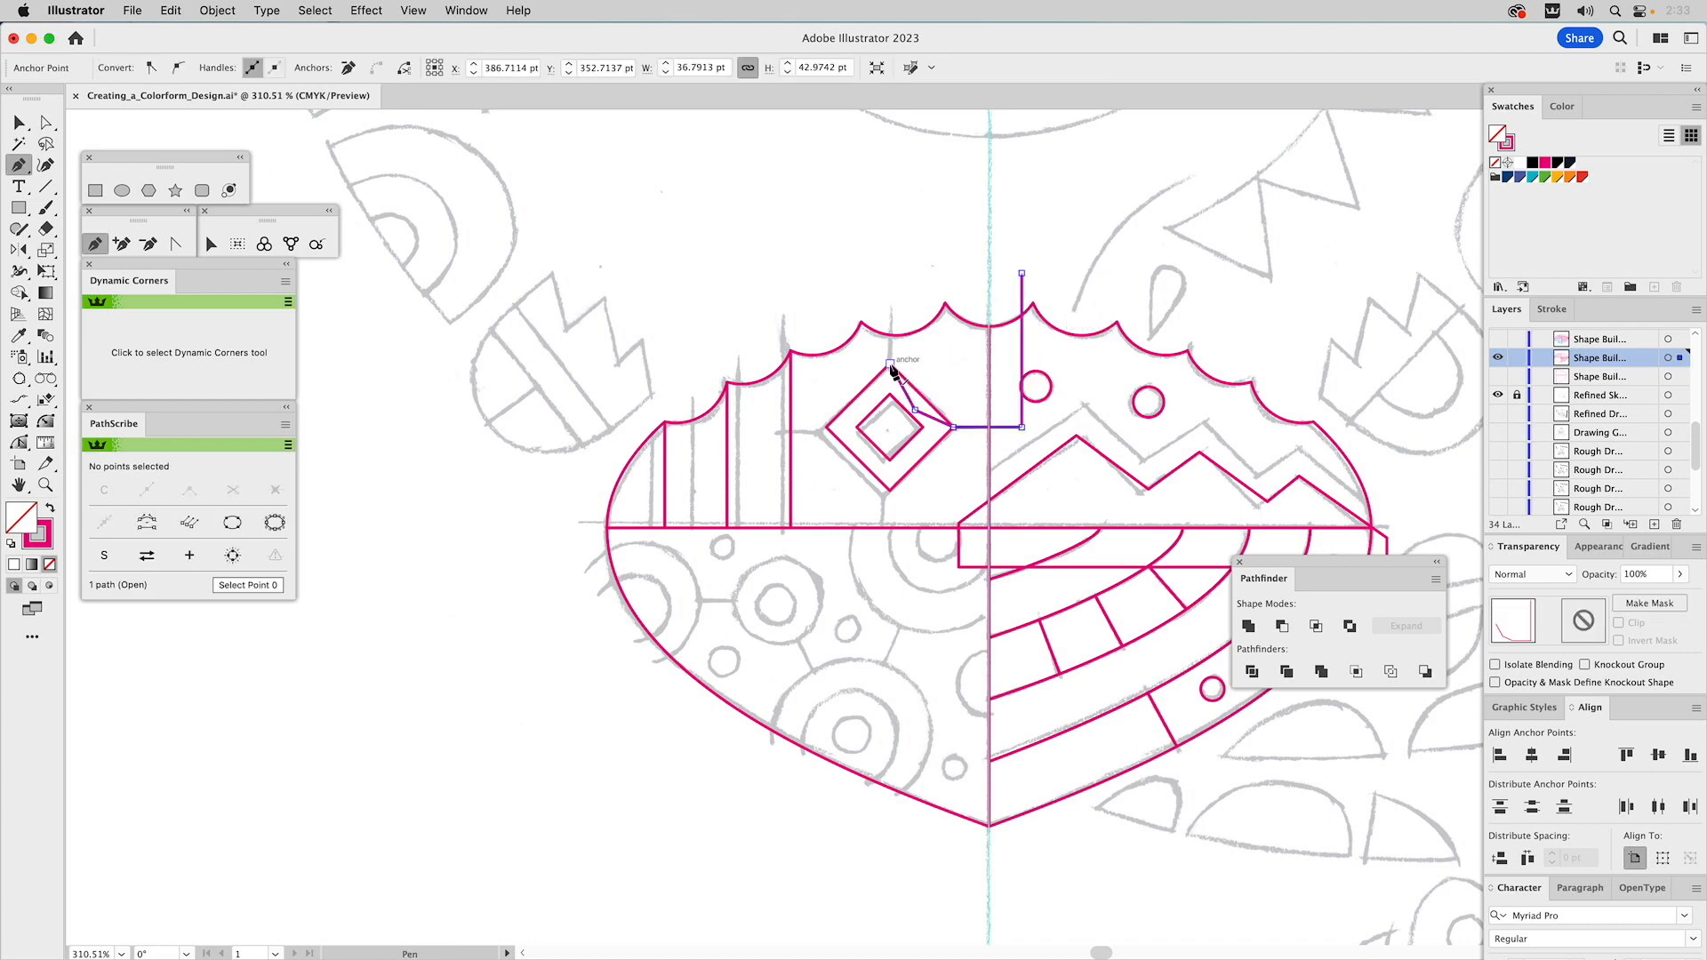
left_click(890, 365)
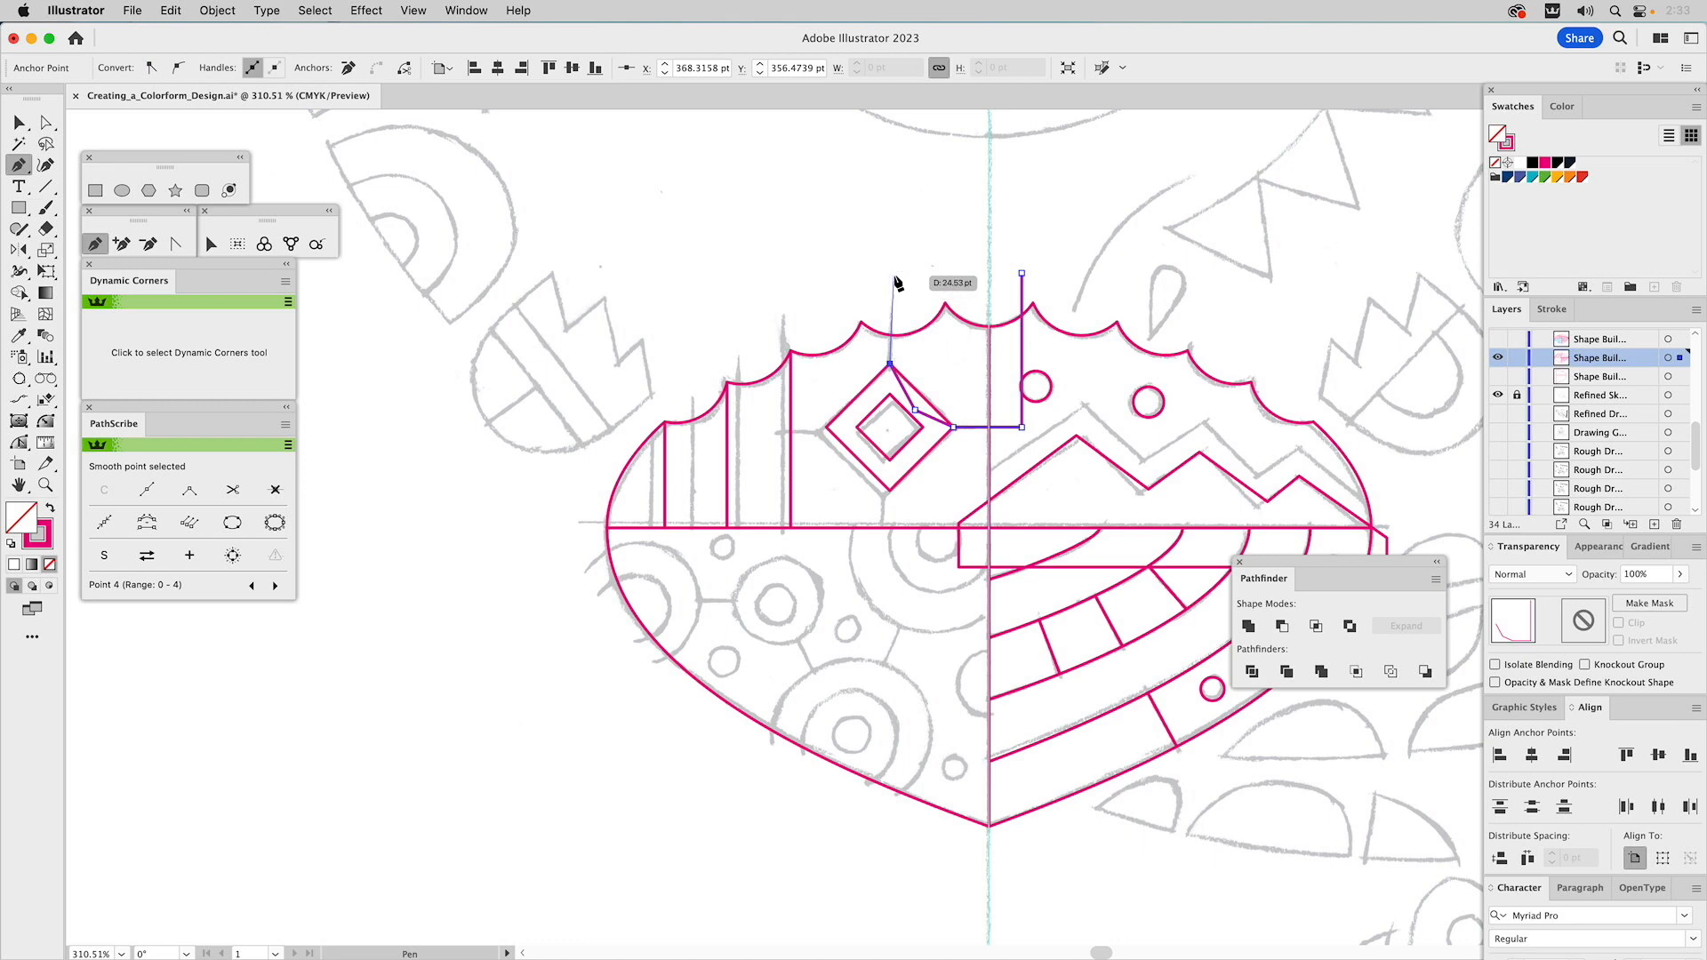
left_click(890, 277)
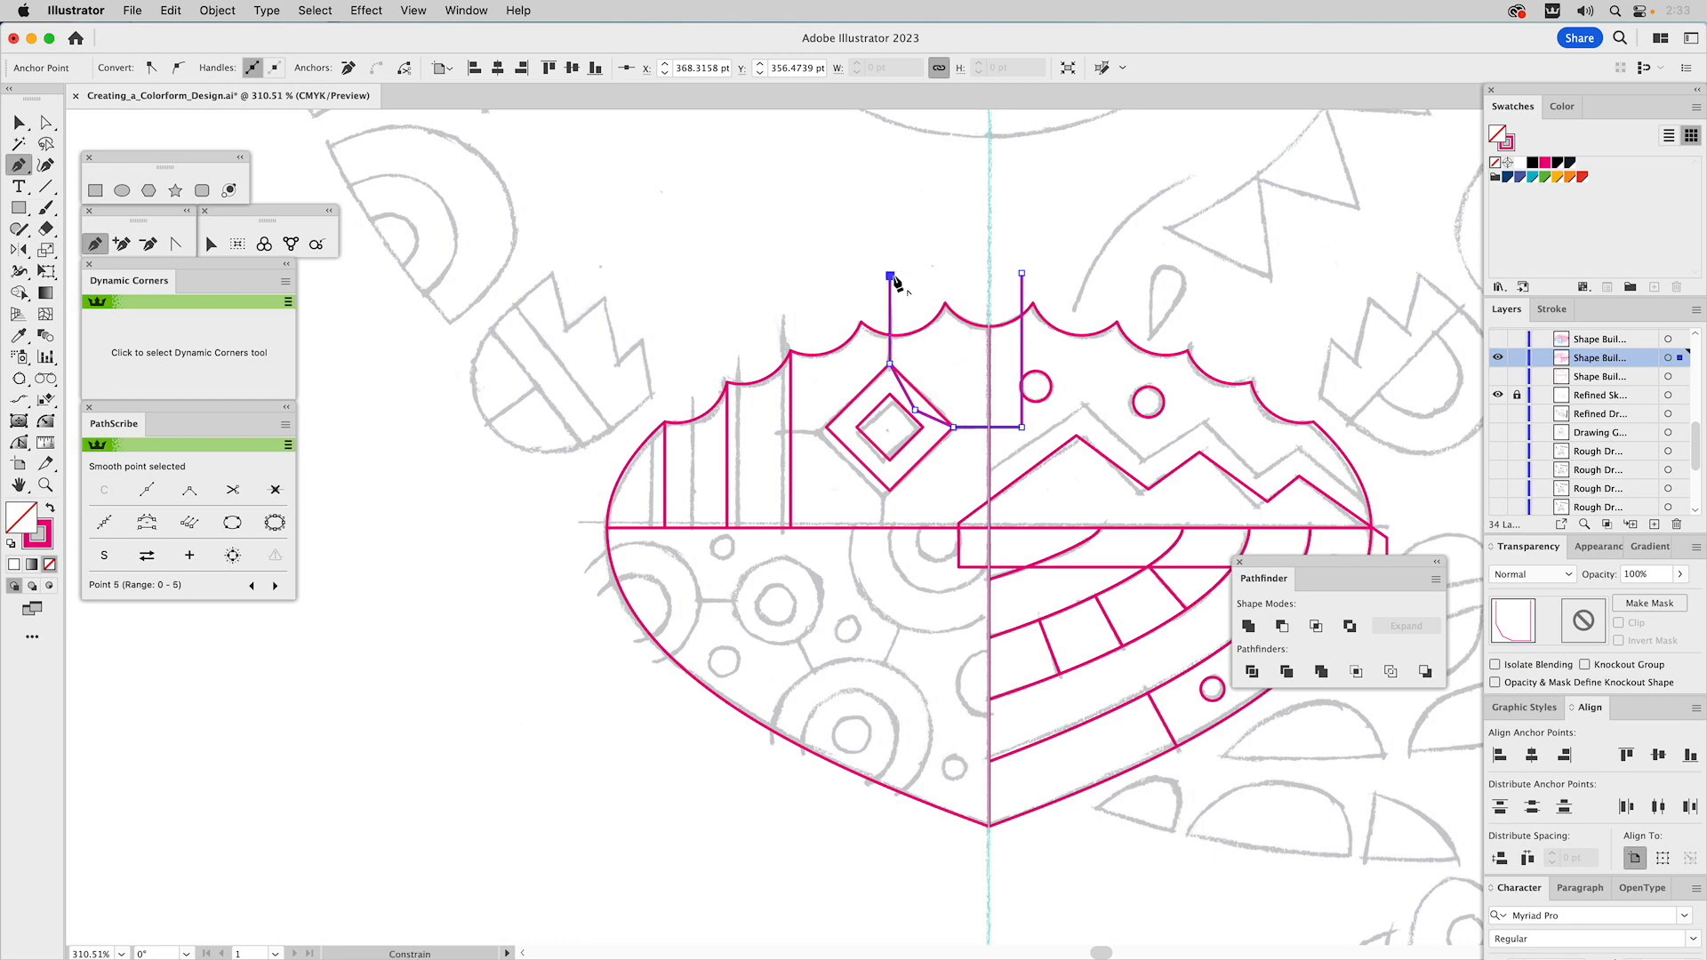
left_click(1022, 274)
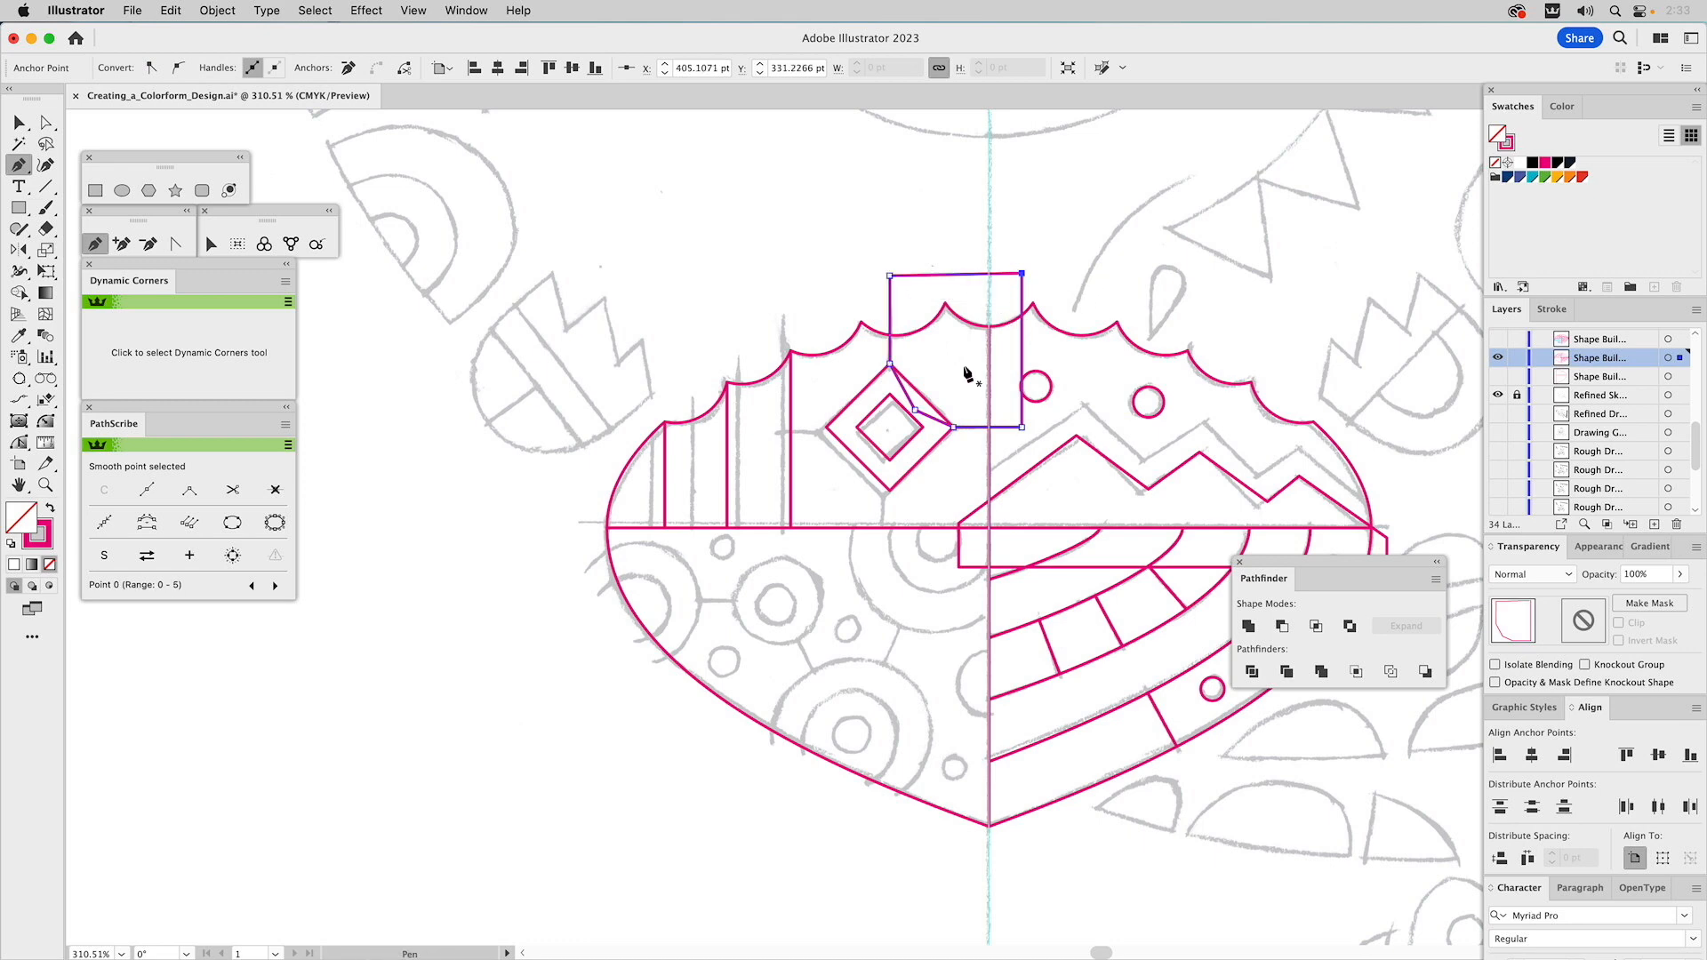
Remove the extra anchor point from the new path's diagonal segment so it follows the diamond's edge
key("a")
left_click(915, 410)
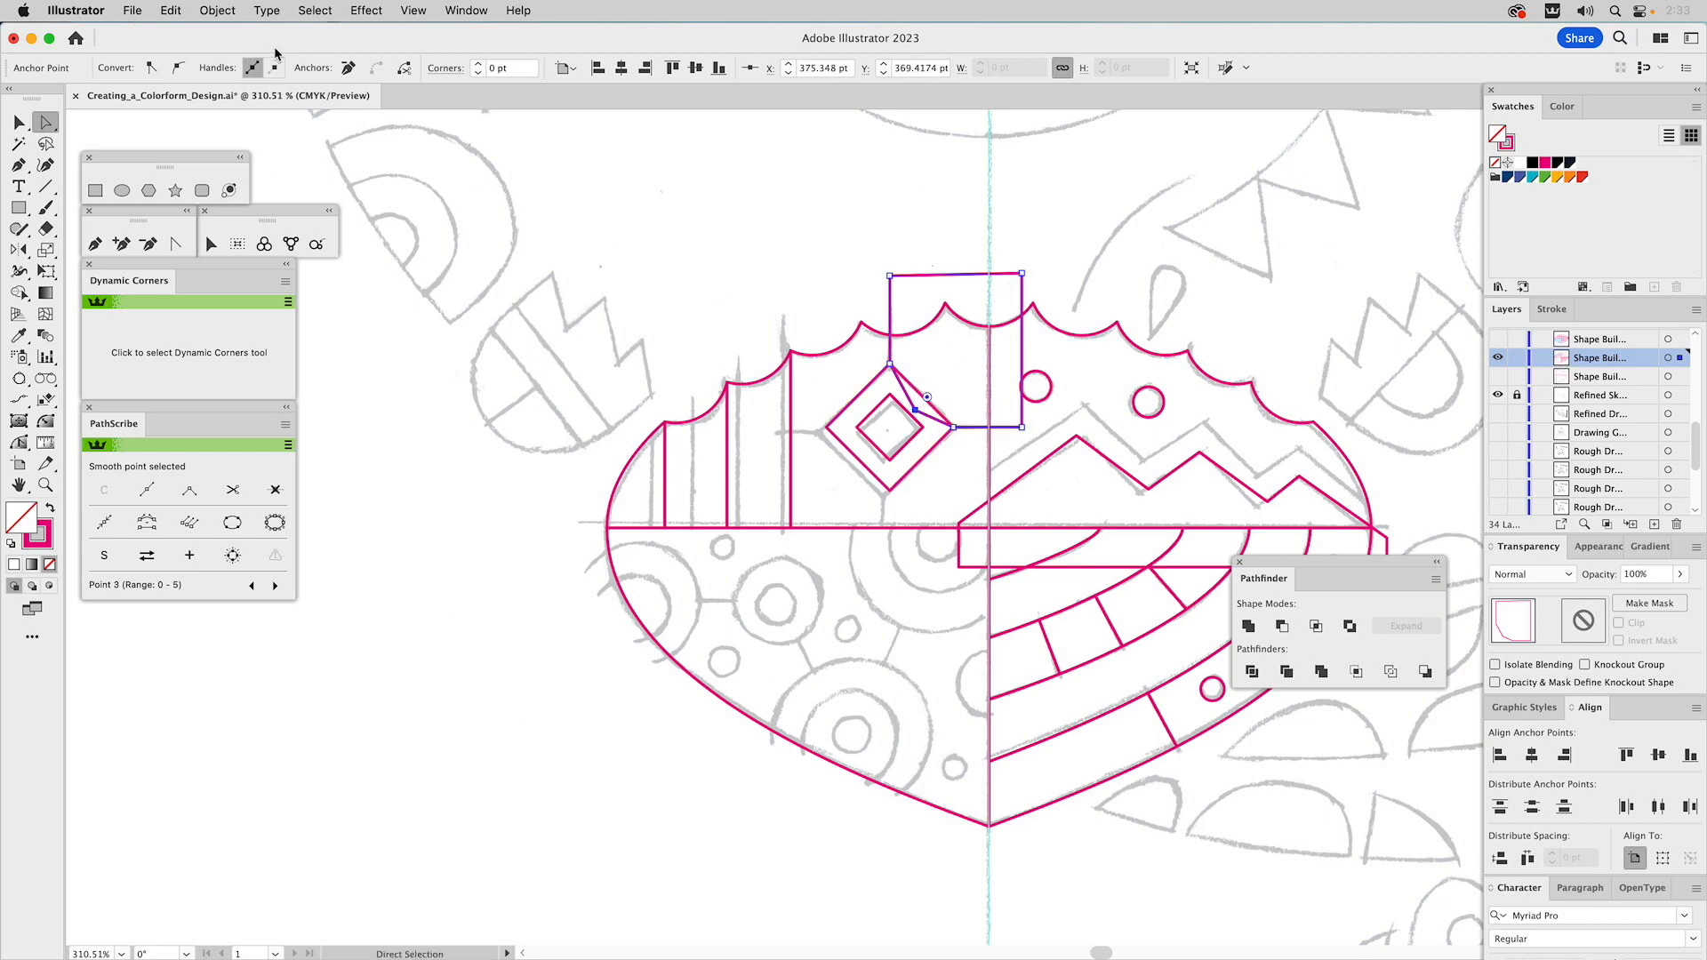
left_click(348, 70)
left_click(702, 217)
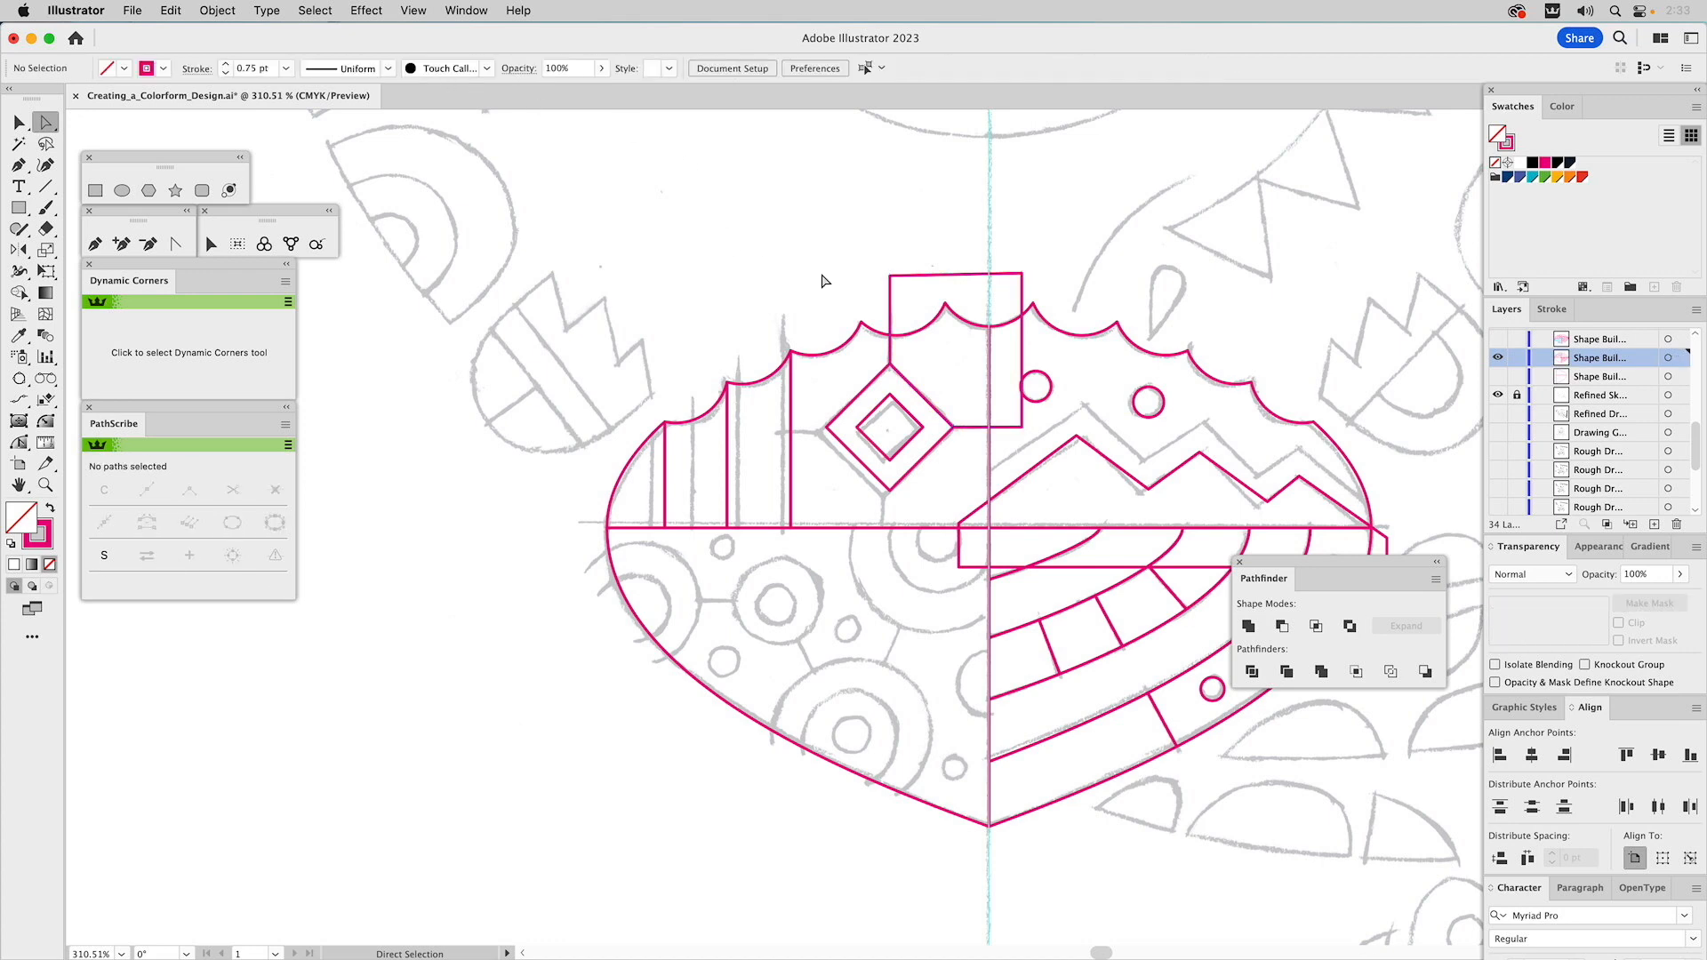
Reflect a copy of the new path across a vertical axis through the diamond's top point
key("v")
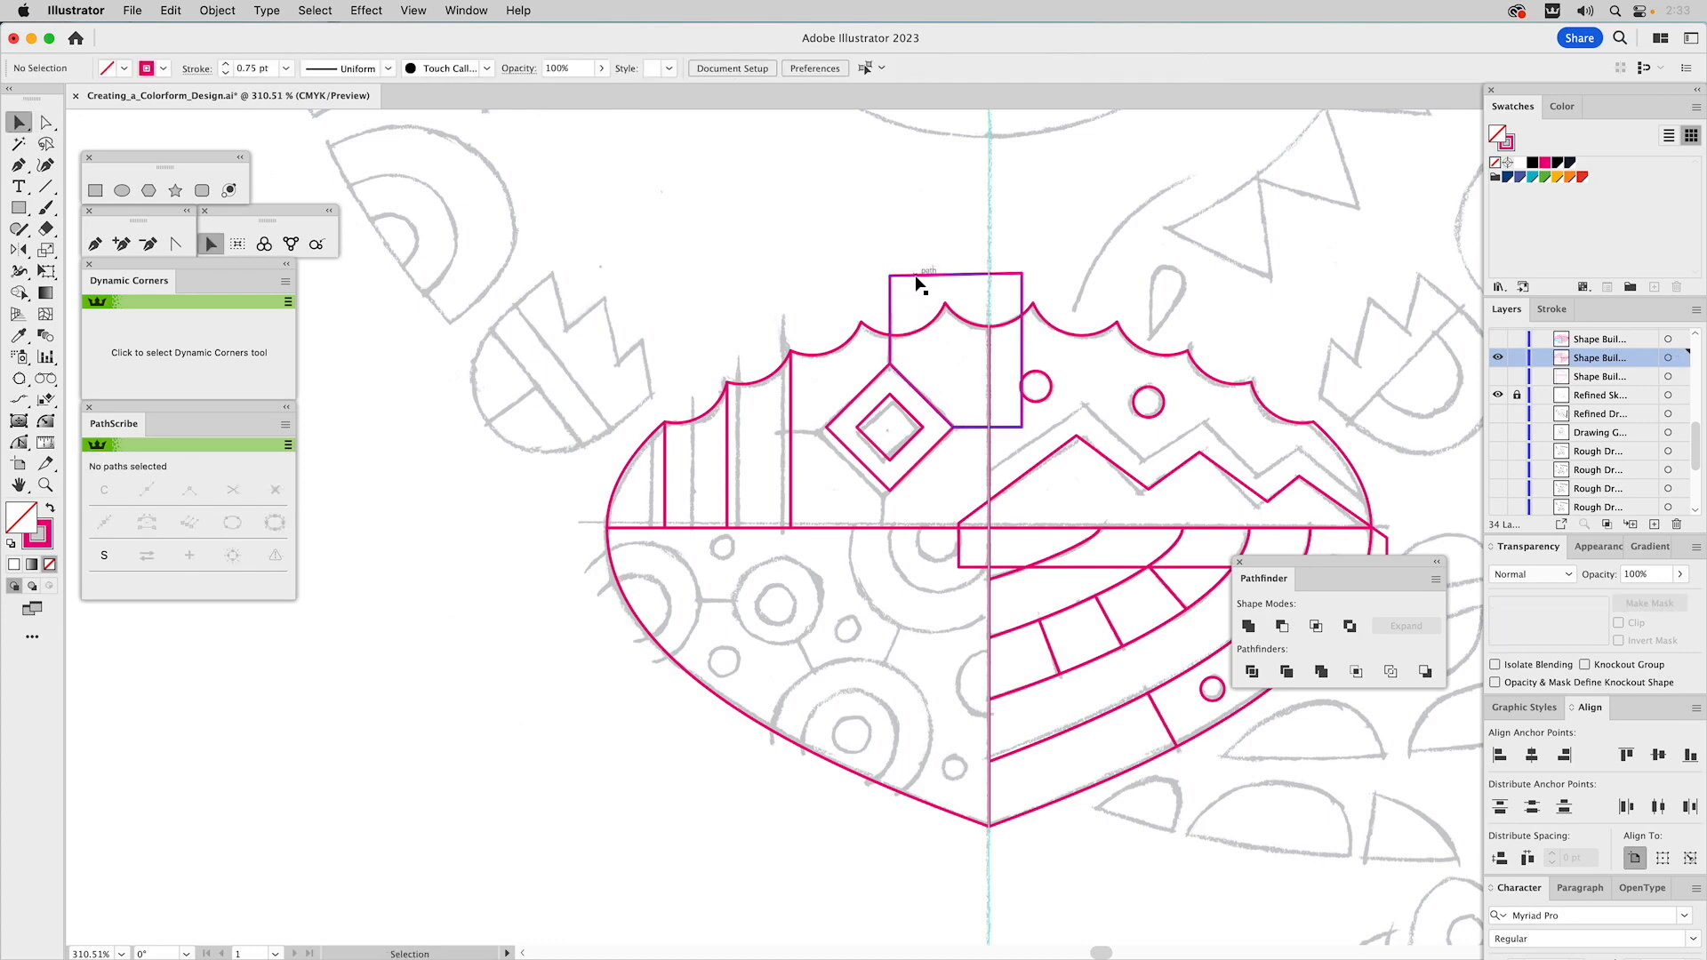
left_click(918, 283)
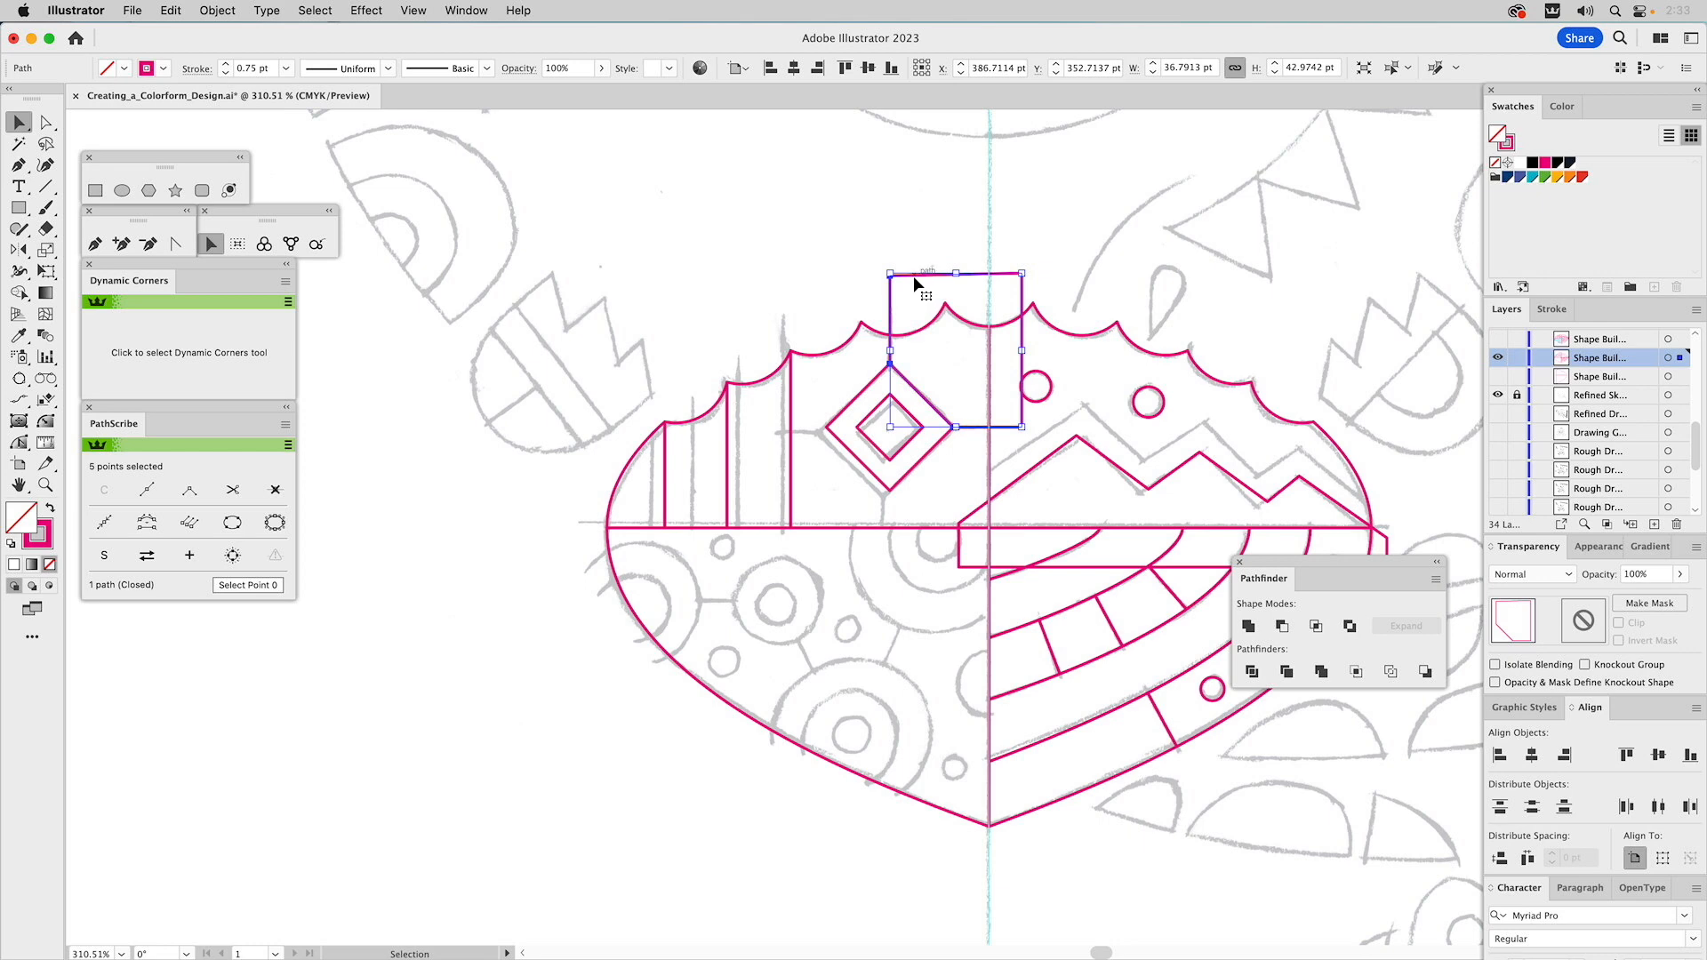
left_click(18, 249)
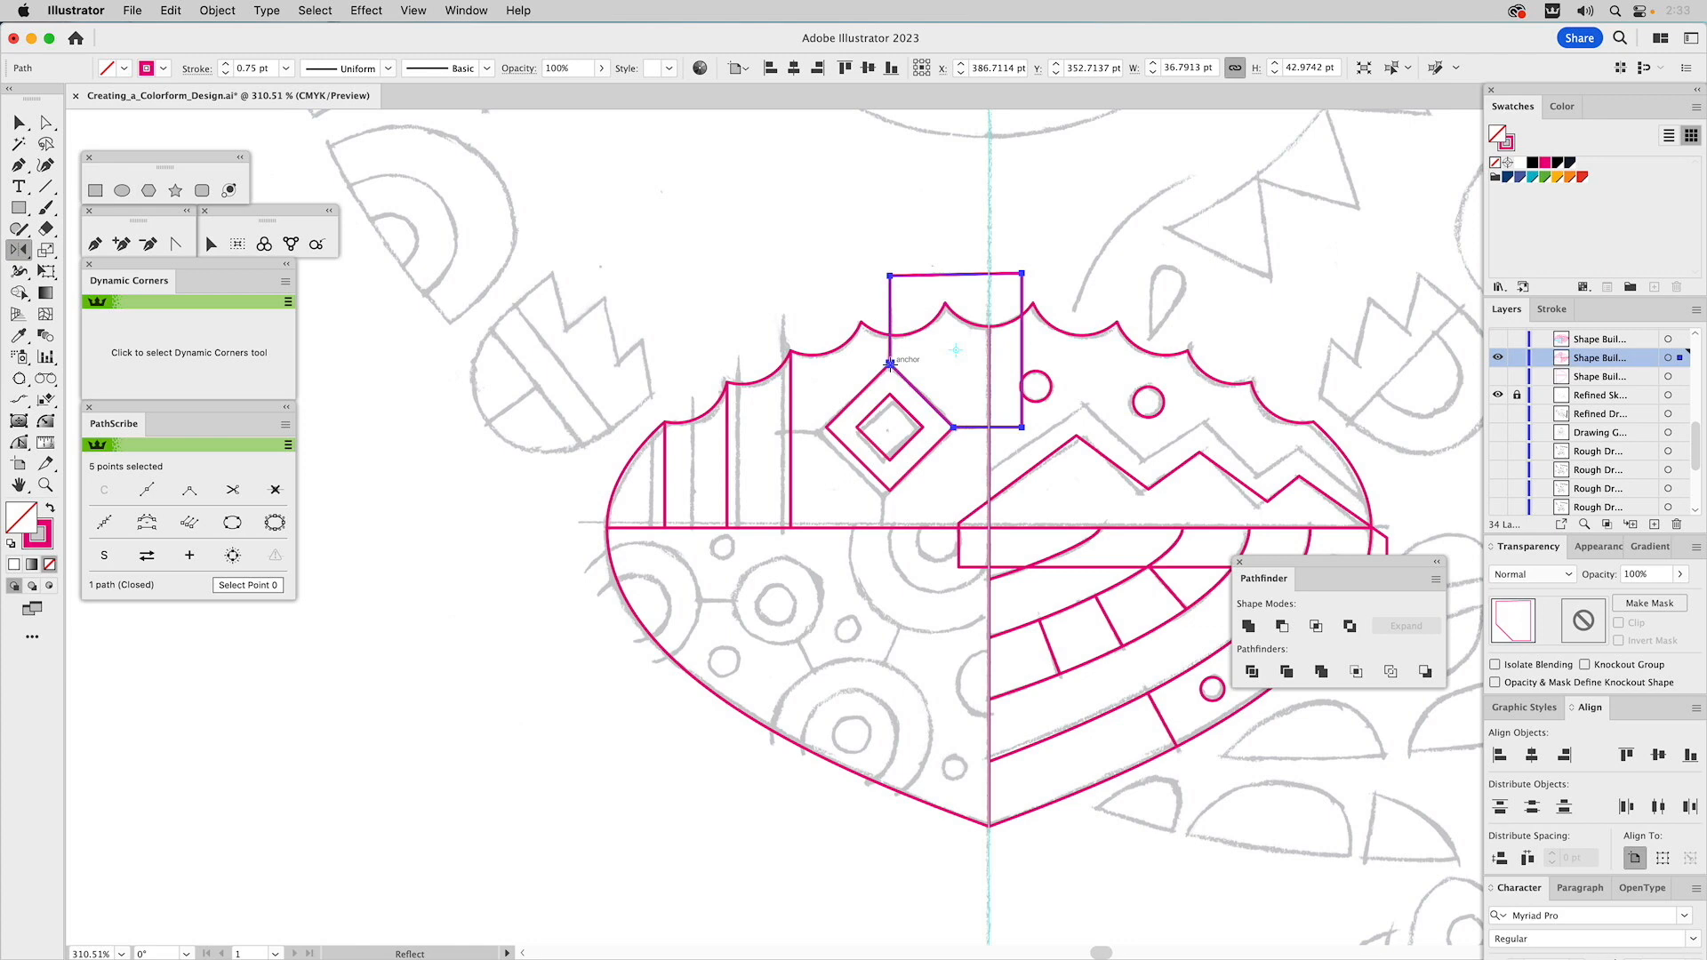
left_click(890, 363)
left_click(890, 409, "alt+shift")
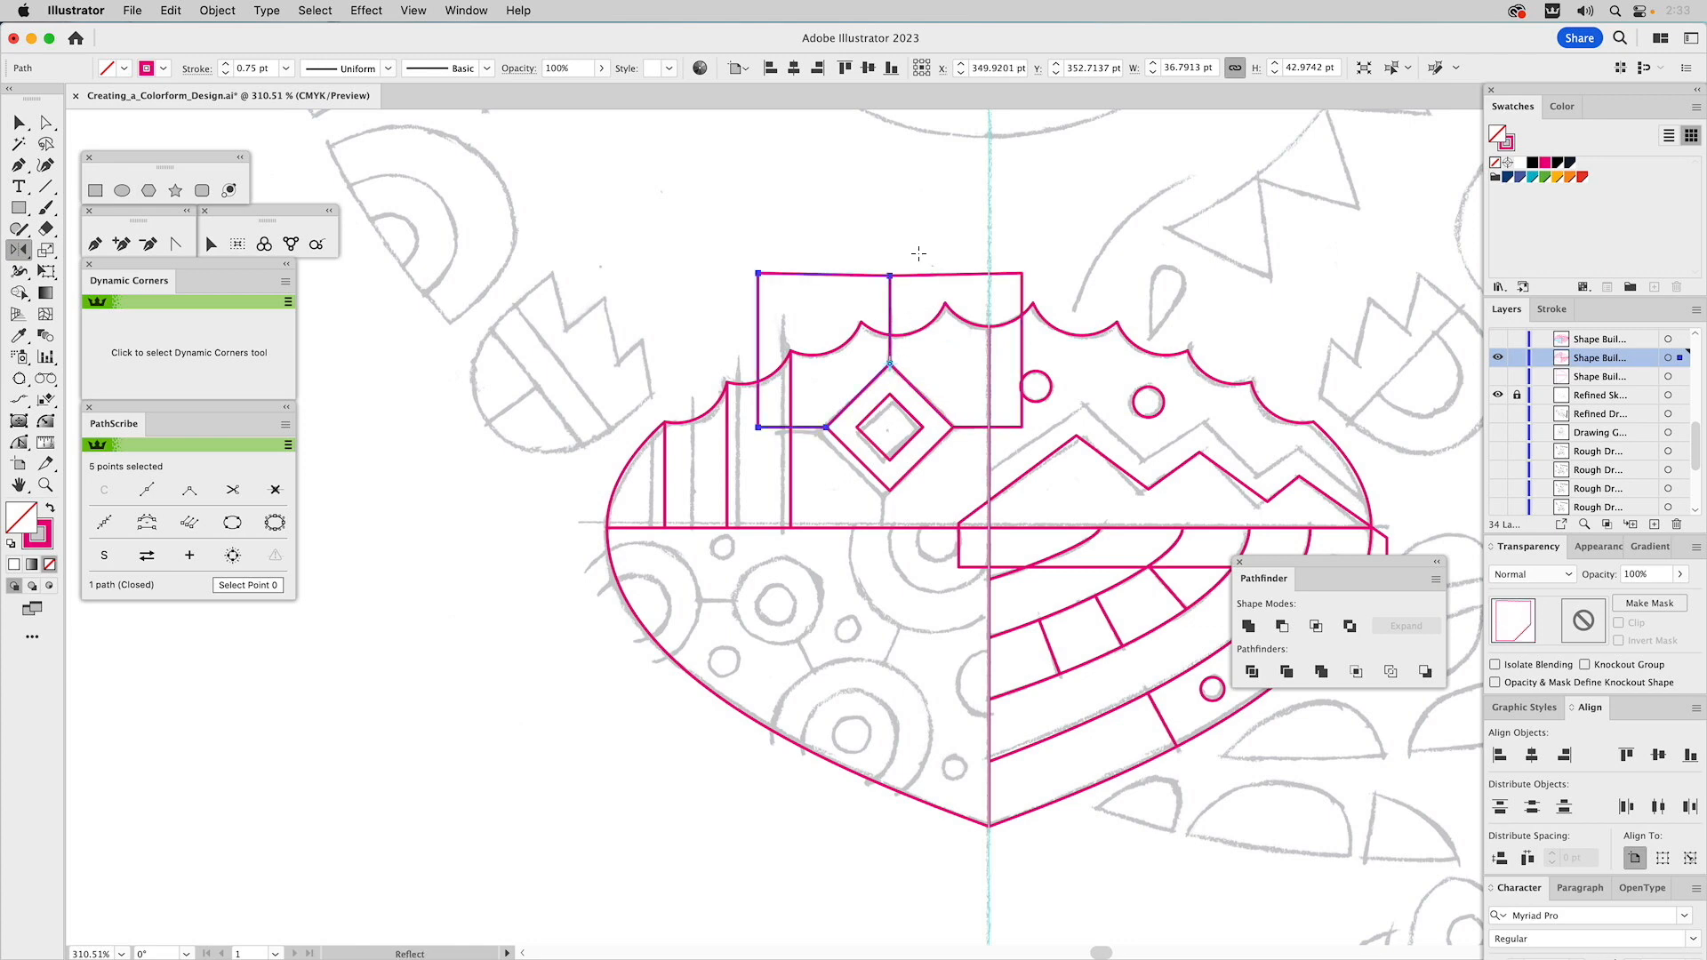
Reflect copies of both upper paths across a horizontal axis through the diamond's right corner to surround the diamond
key("v")
left_click_drag(913, 244, 853, 296)
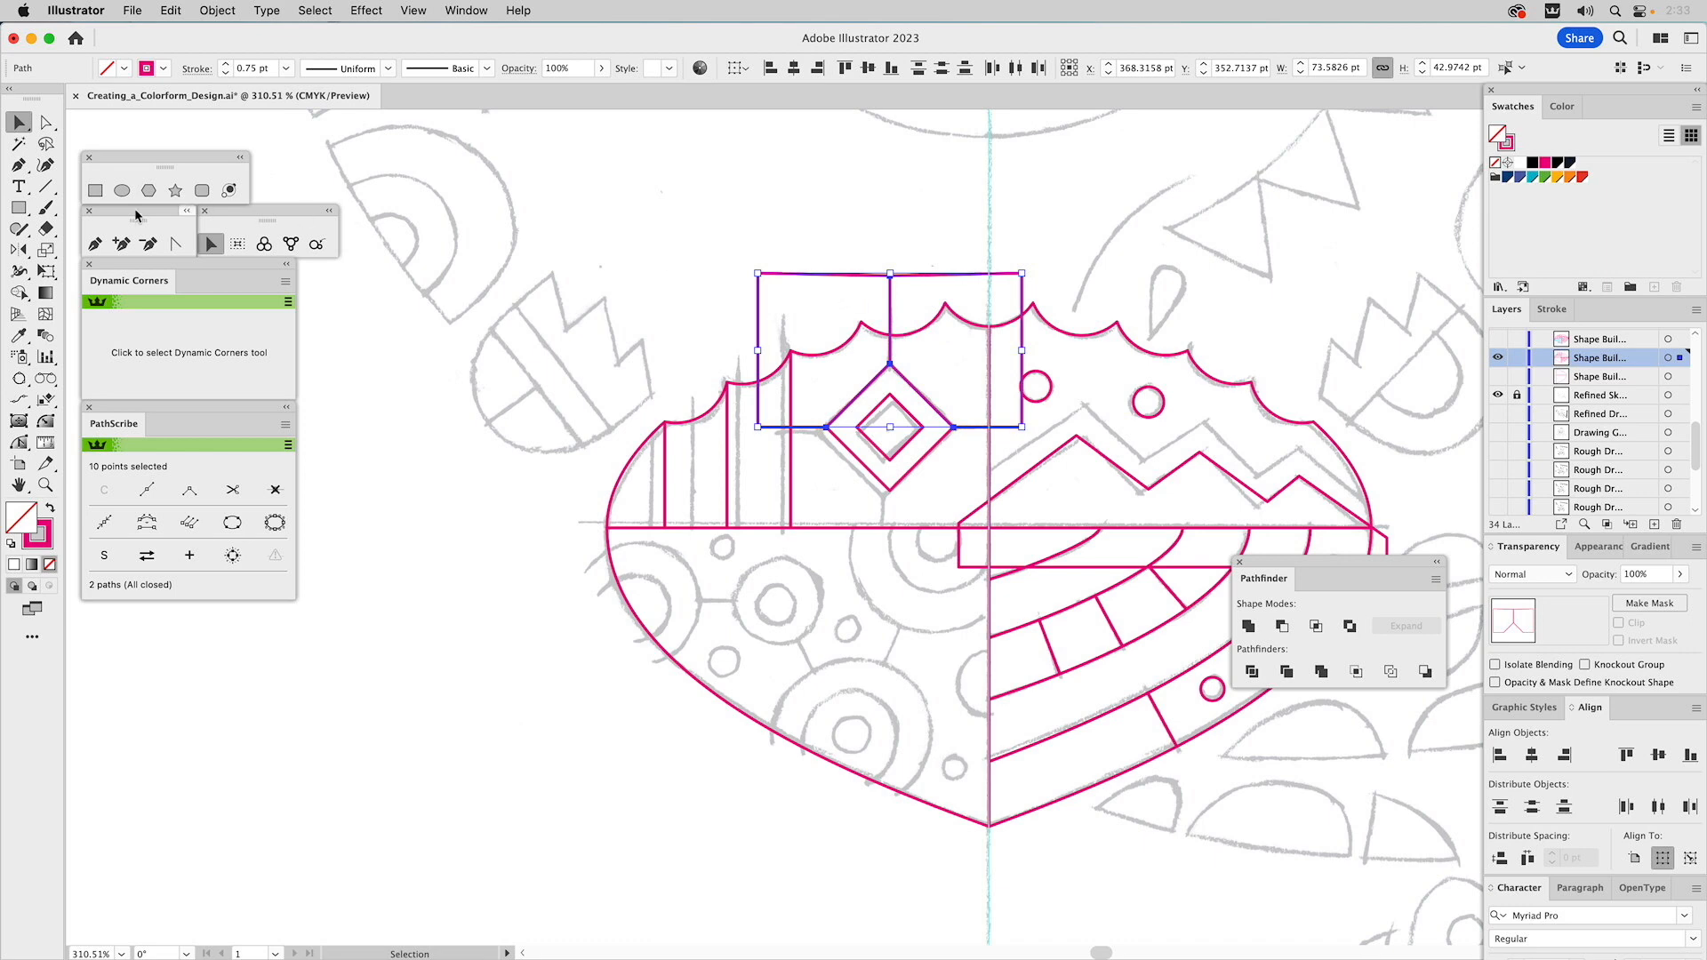
left_click(18, 249)
left_click(953, 427)
left_click_drag(977, 430, 1152, 373)
key("v")
left_click(1077, 166)
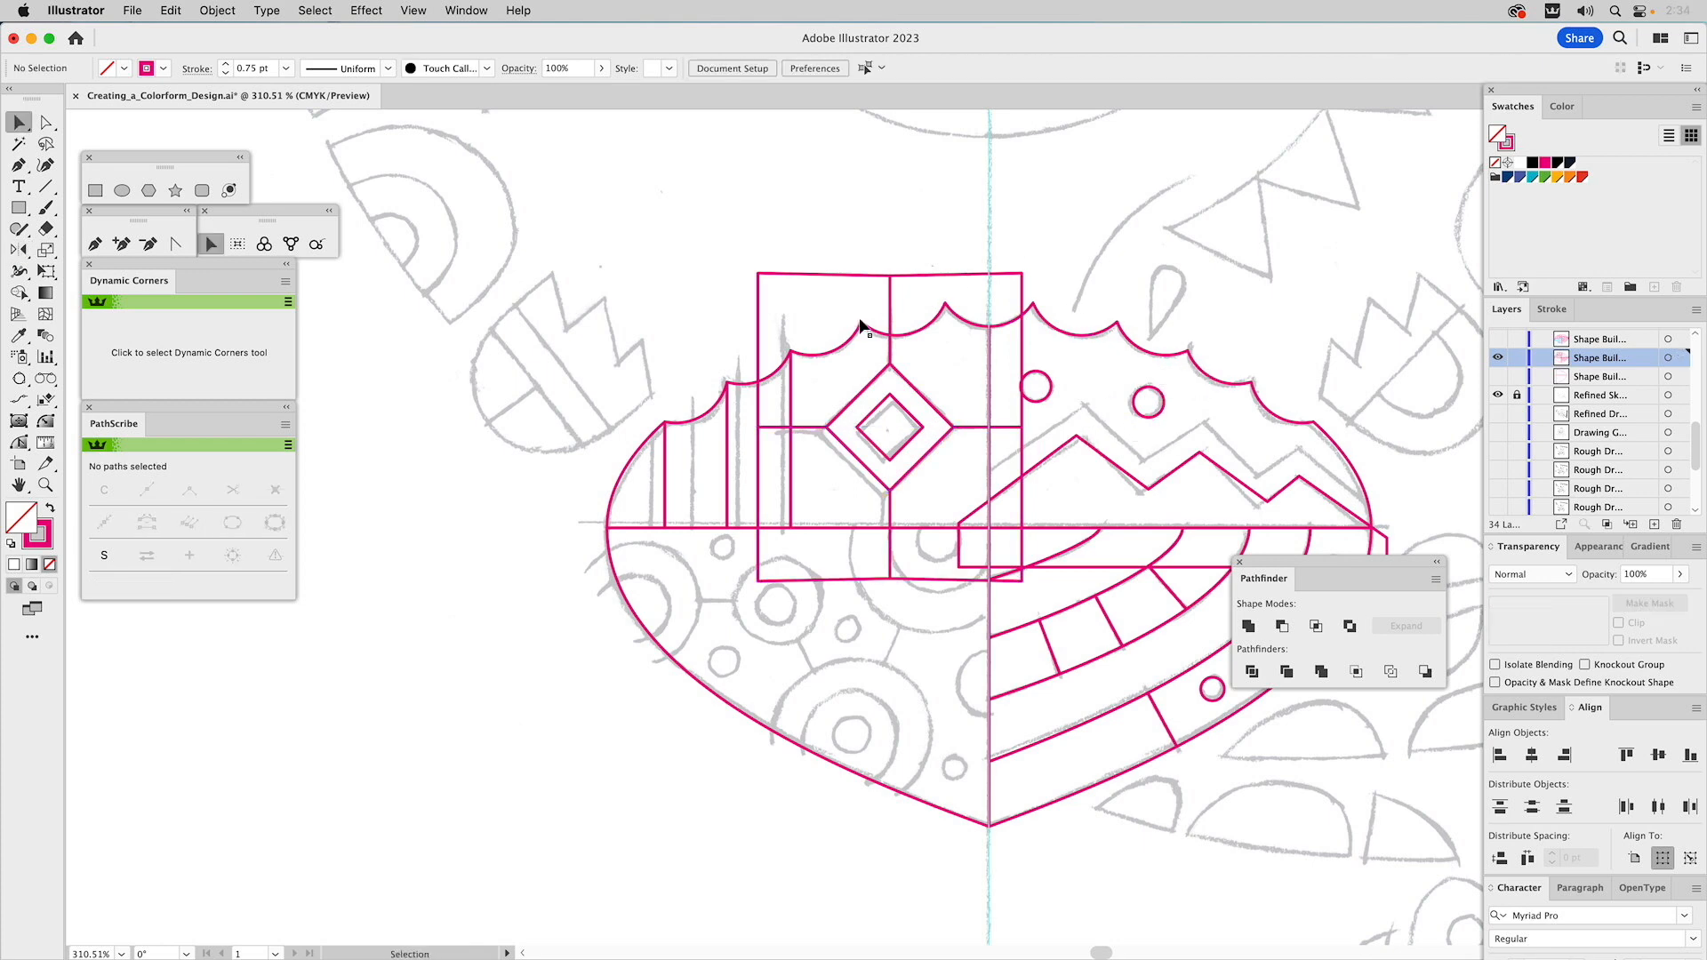
Intersect in-place copies of the scalloped section with the upper-left and upper-right paths around the diamond to form two pattern shapes
left_click(850, 340)
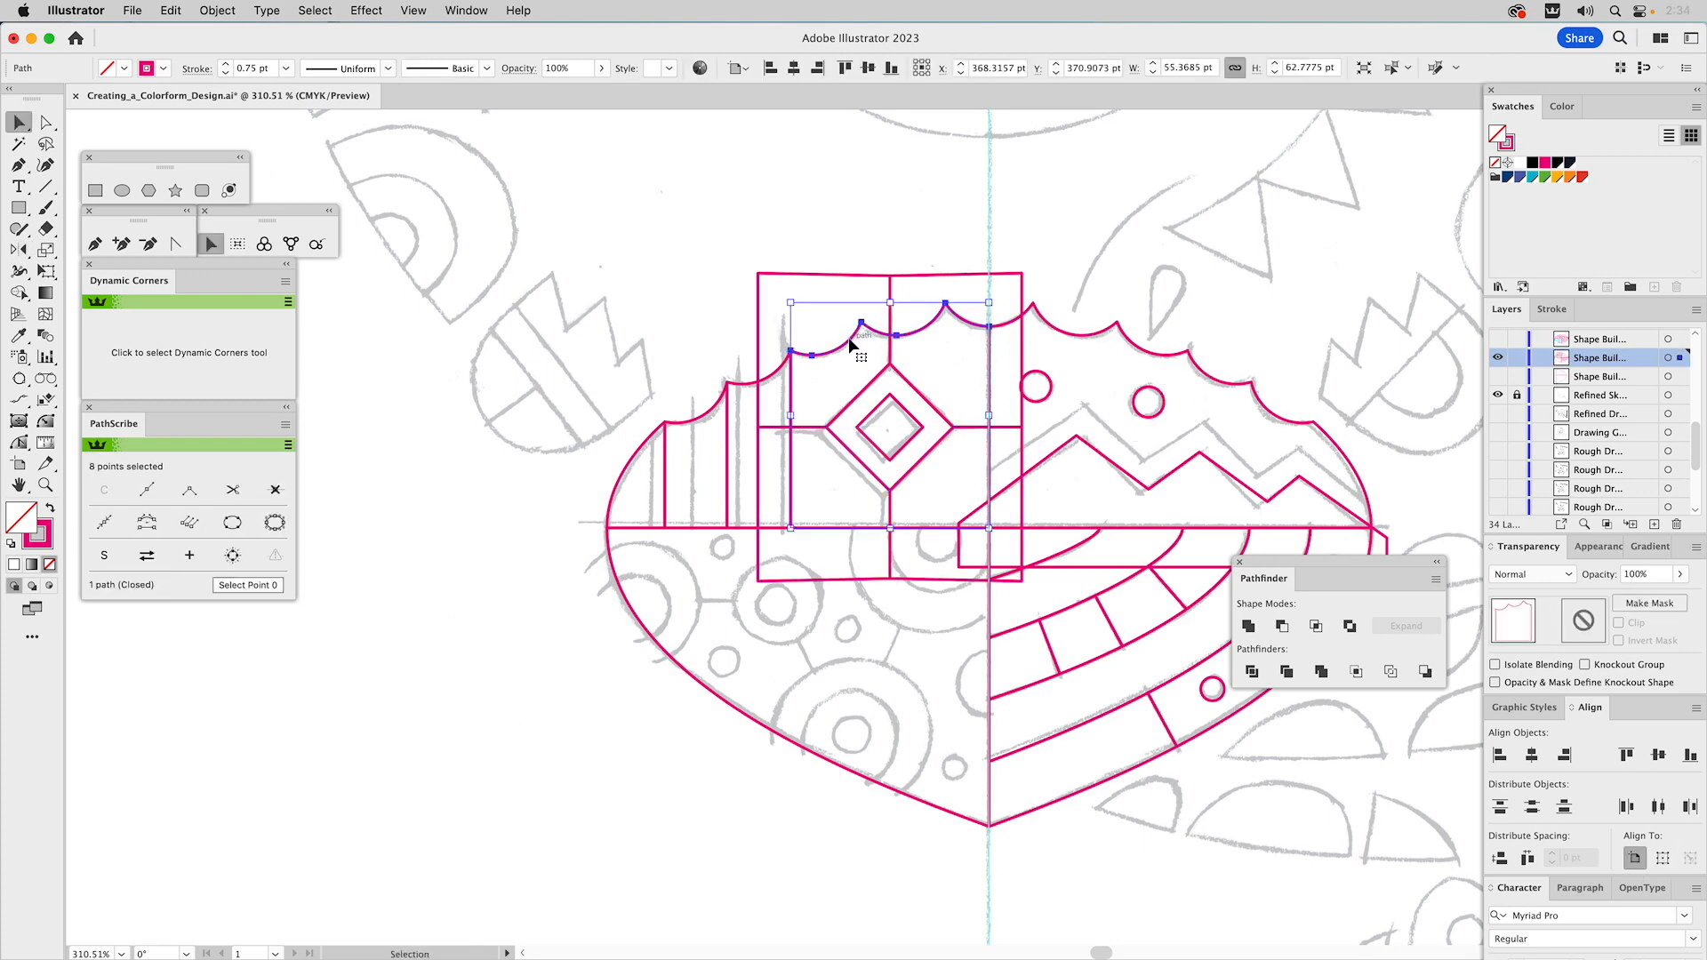
left_click(835, 274, "shift")
left_click(1316, 626)
left_click(949, 311)
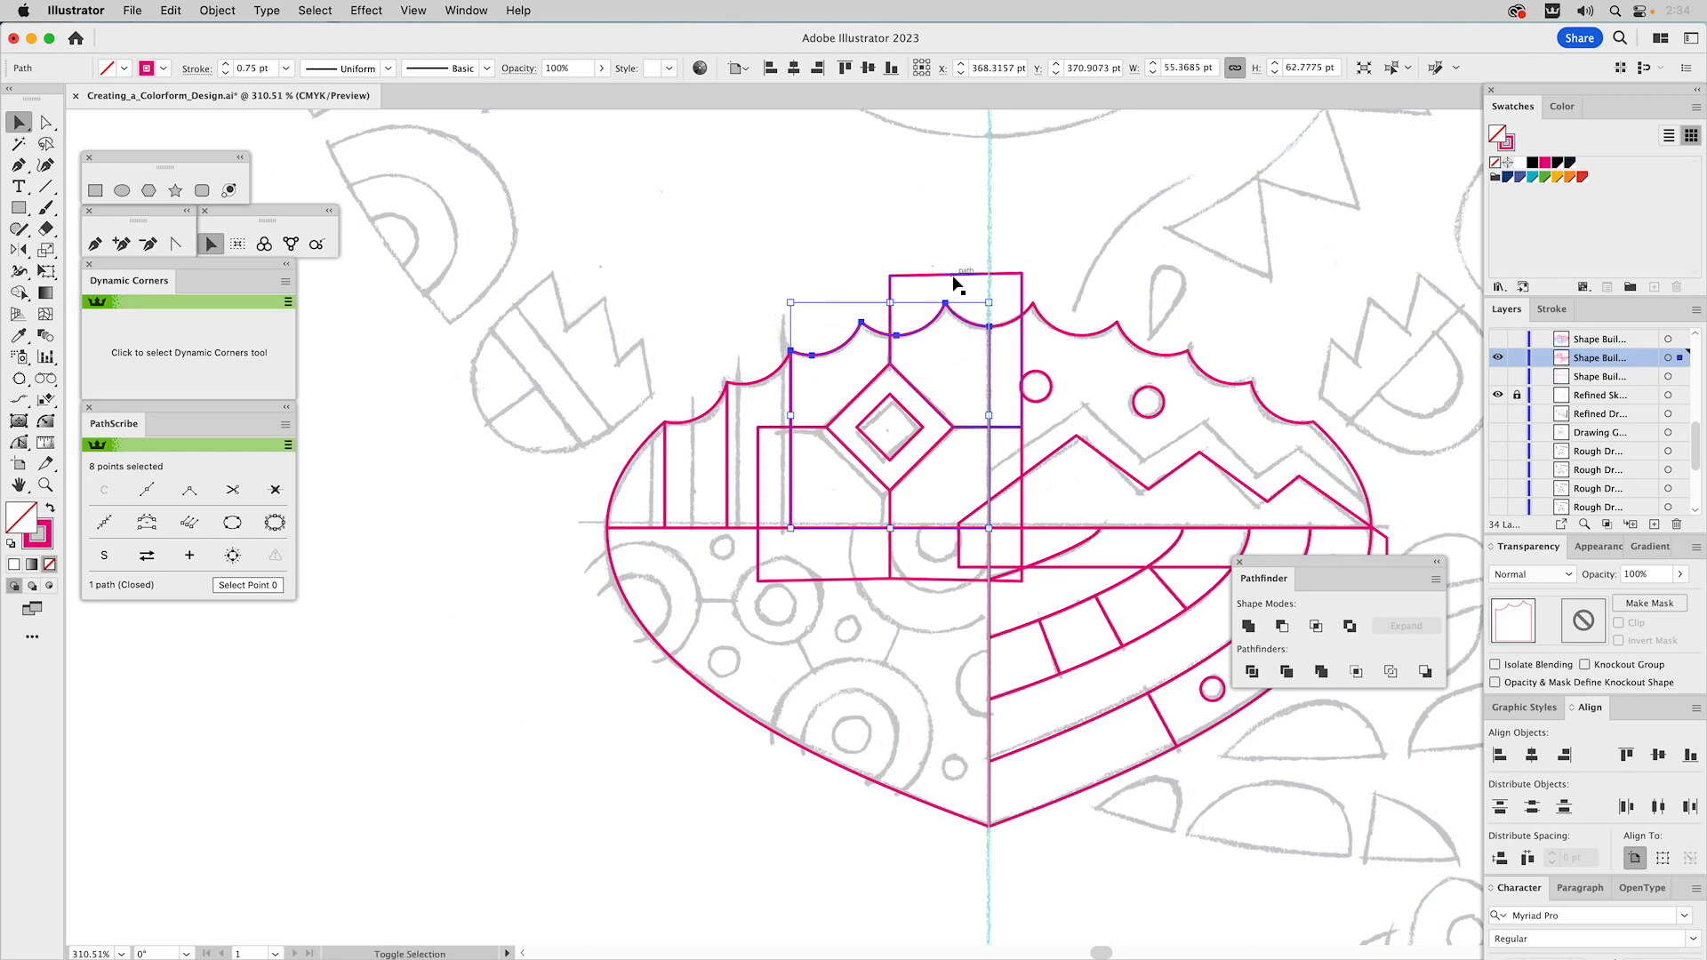
left_click(951, 276, "shift")
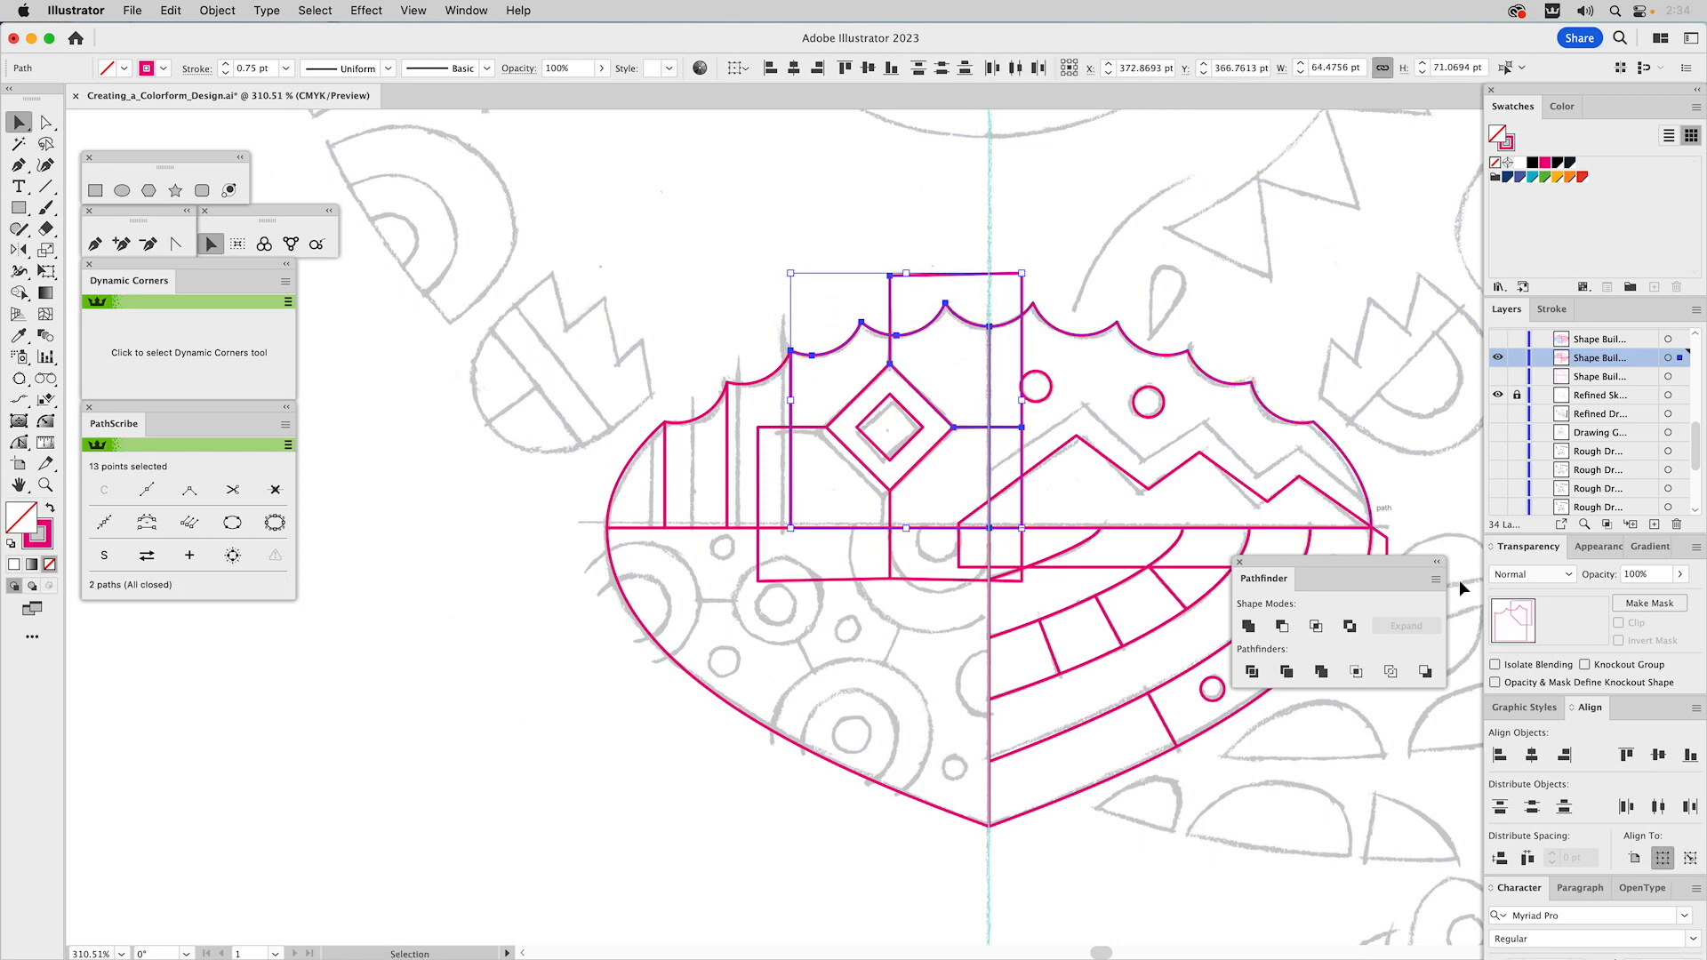
left_click(1316, 627)
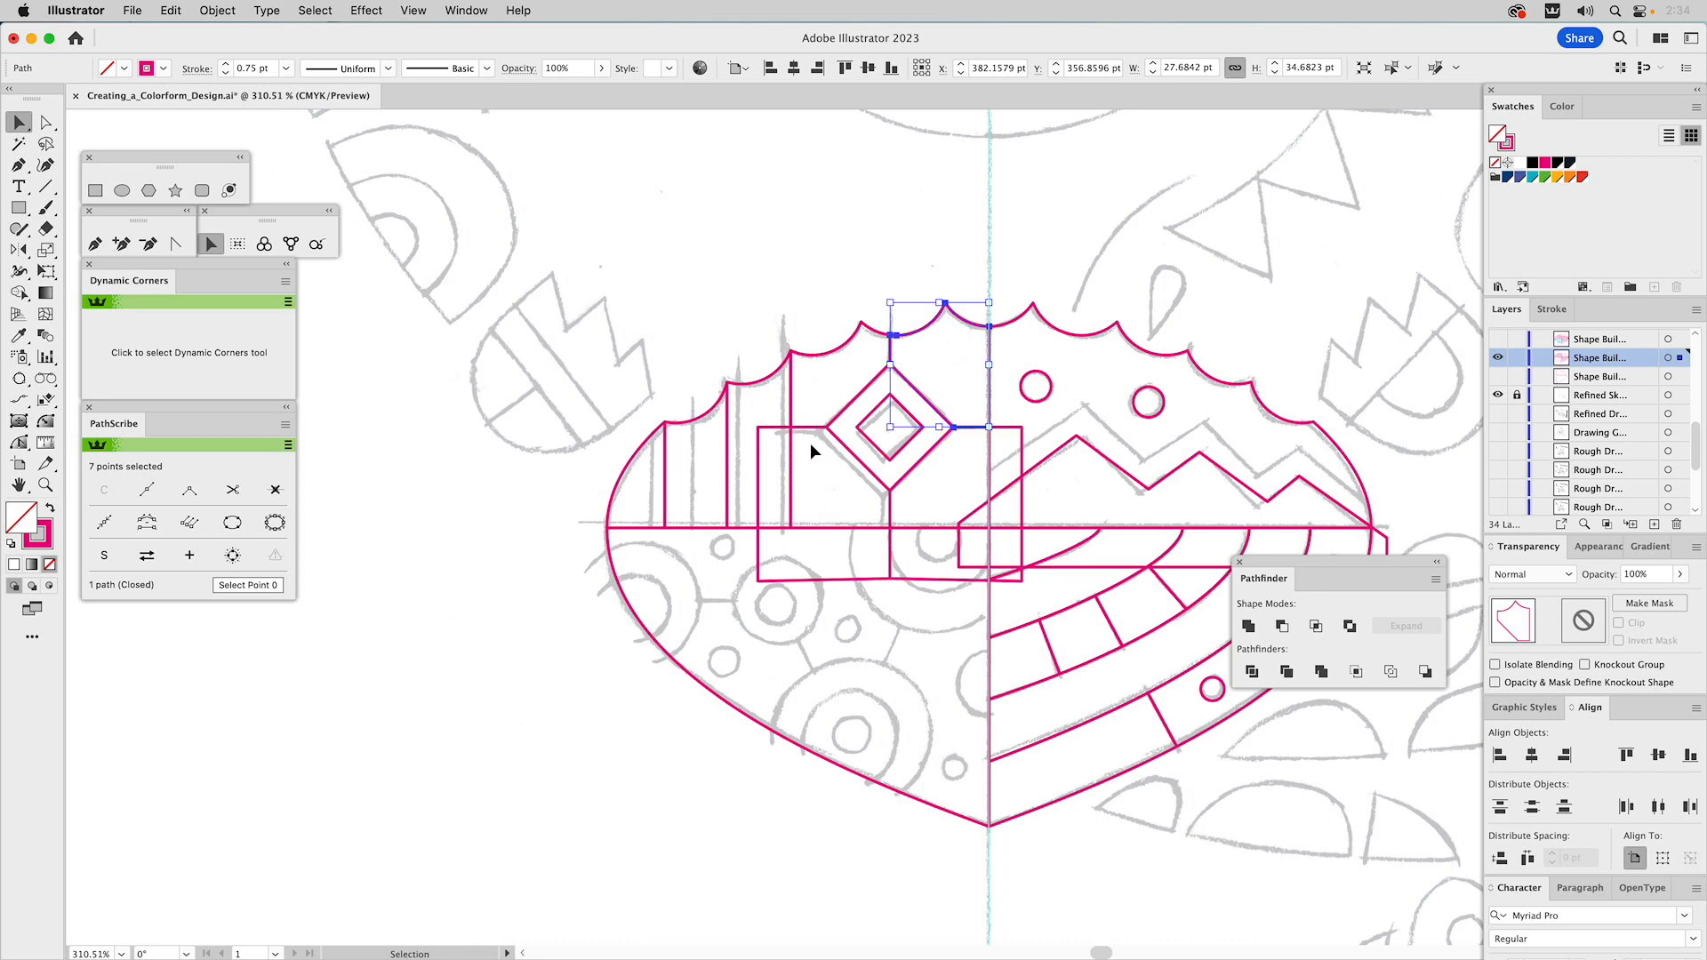
Intersect the scalloped section with the lower-left and lower-right paths around the diamond, using in-place copies for the first, to complete the four pattern shapes
left_click(841, 507)
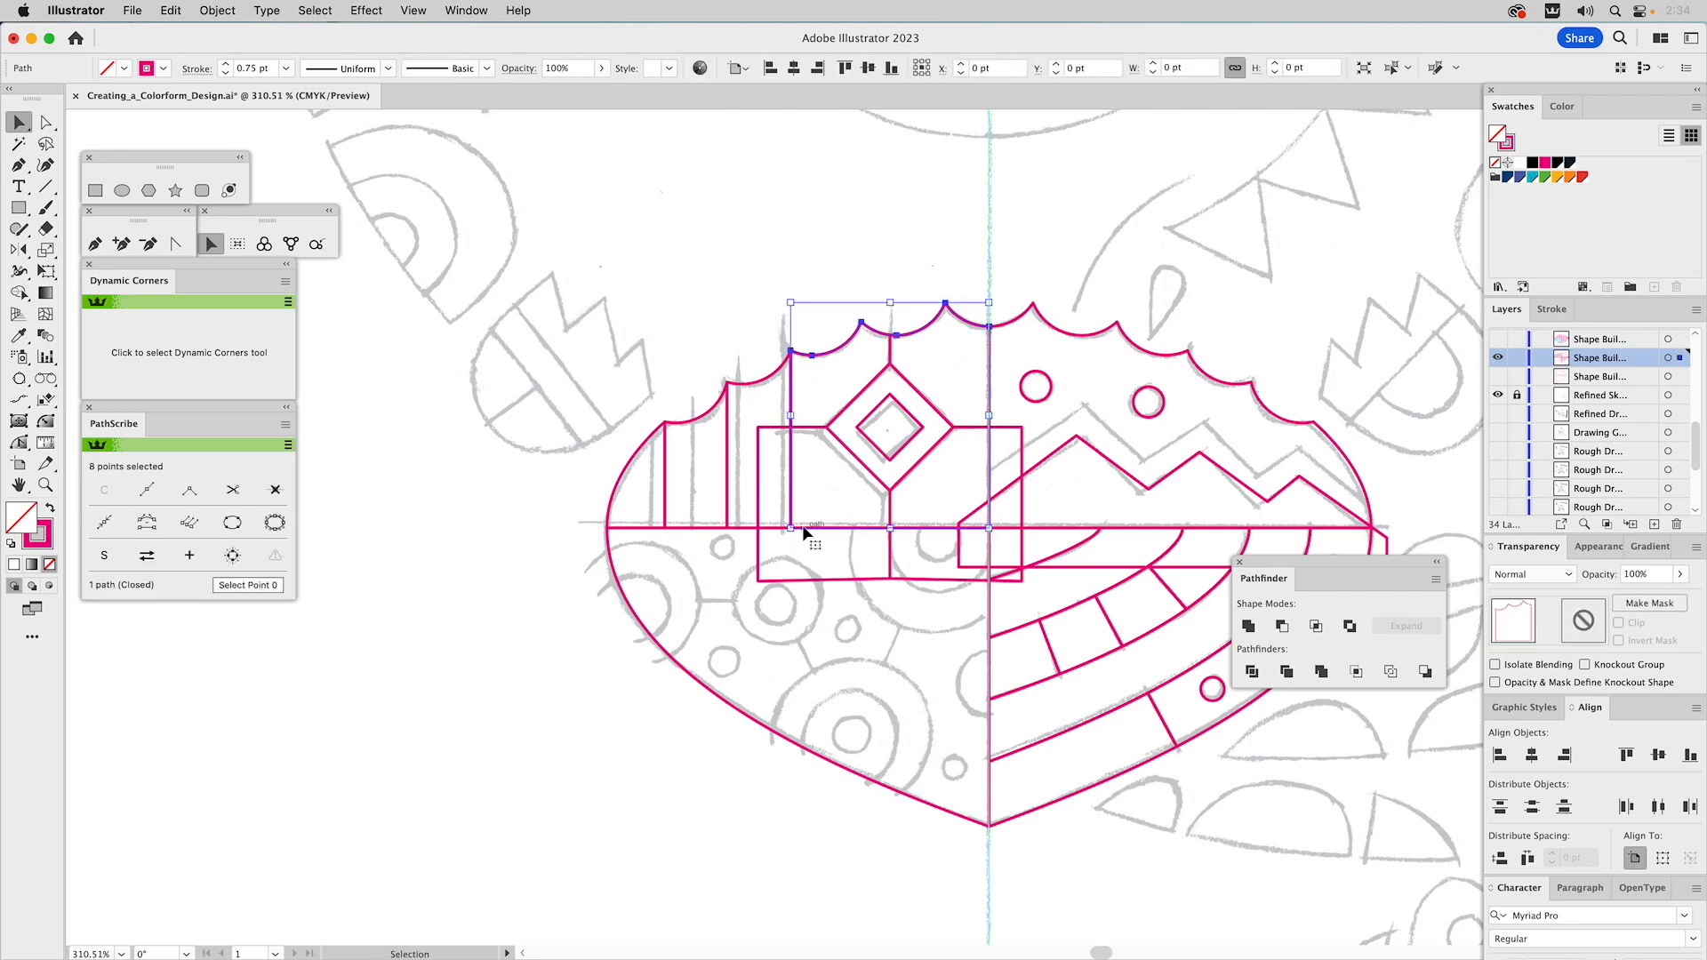
left_click(759, 562, "shift")
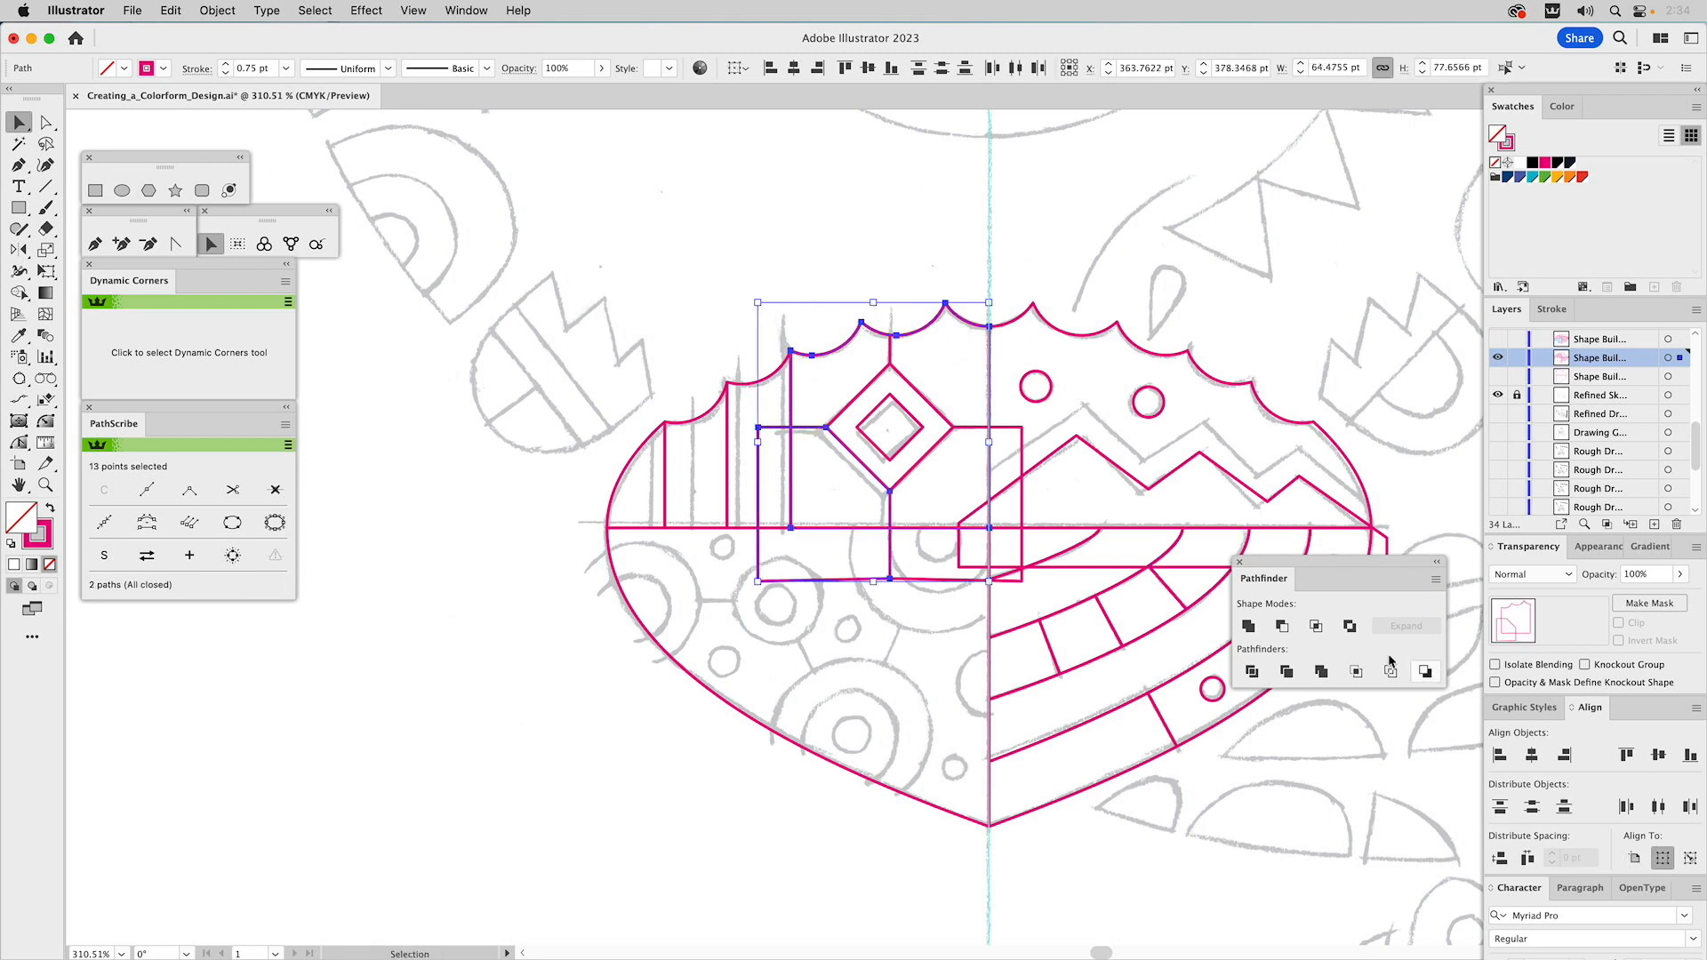
left_click(1316, 626)
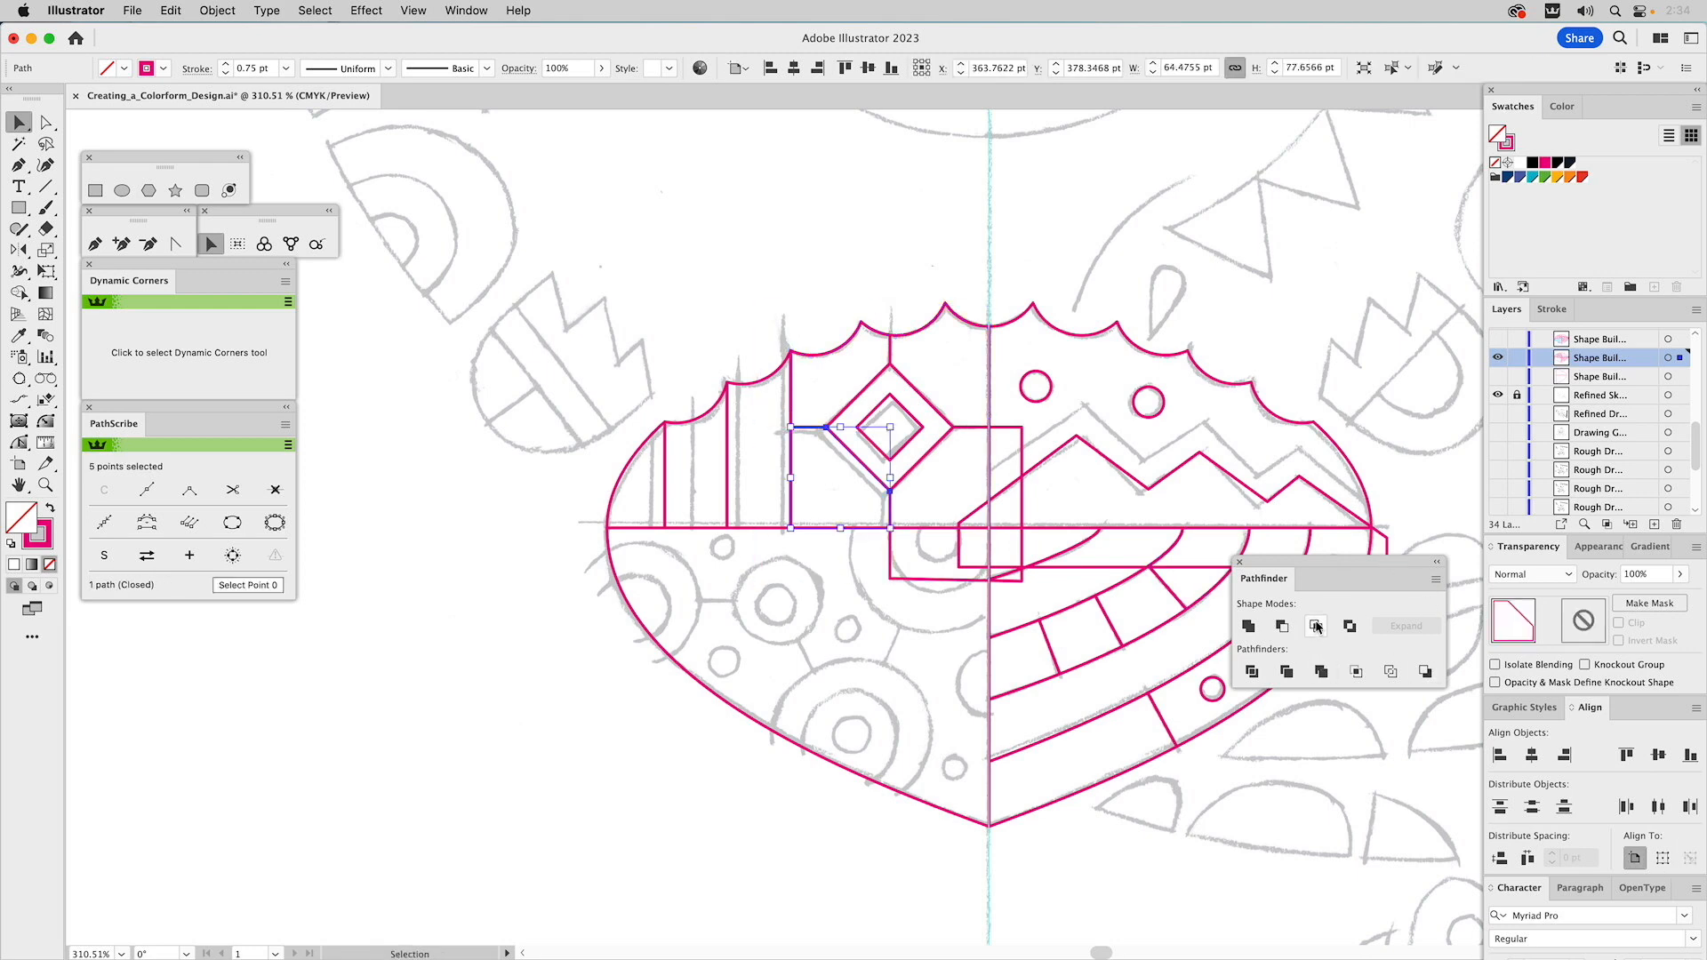
left_click(951, 320)
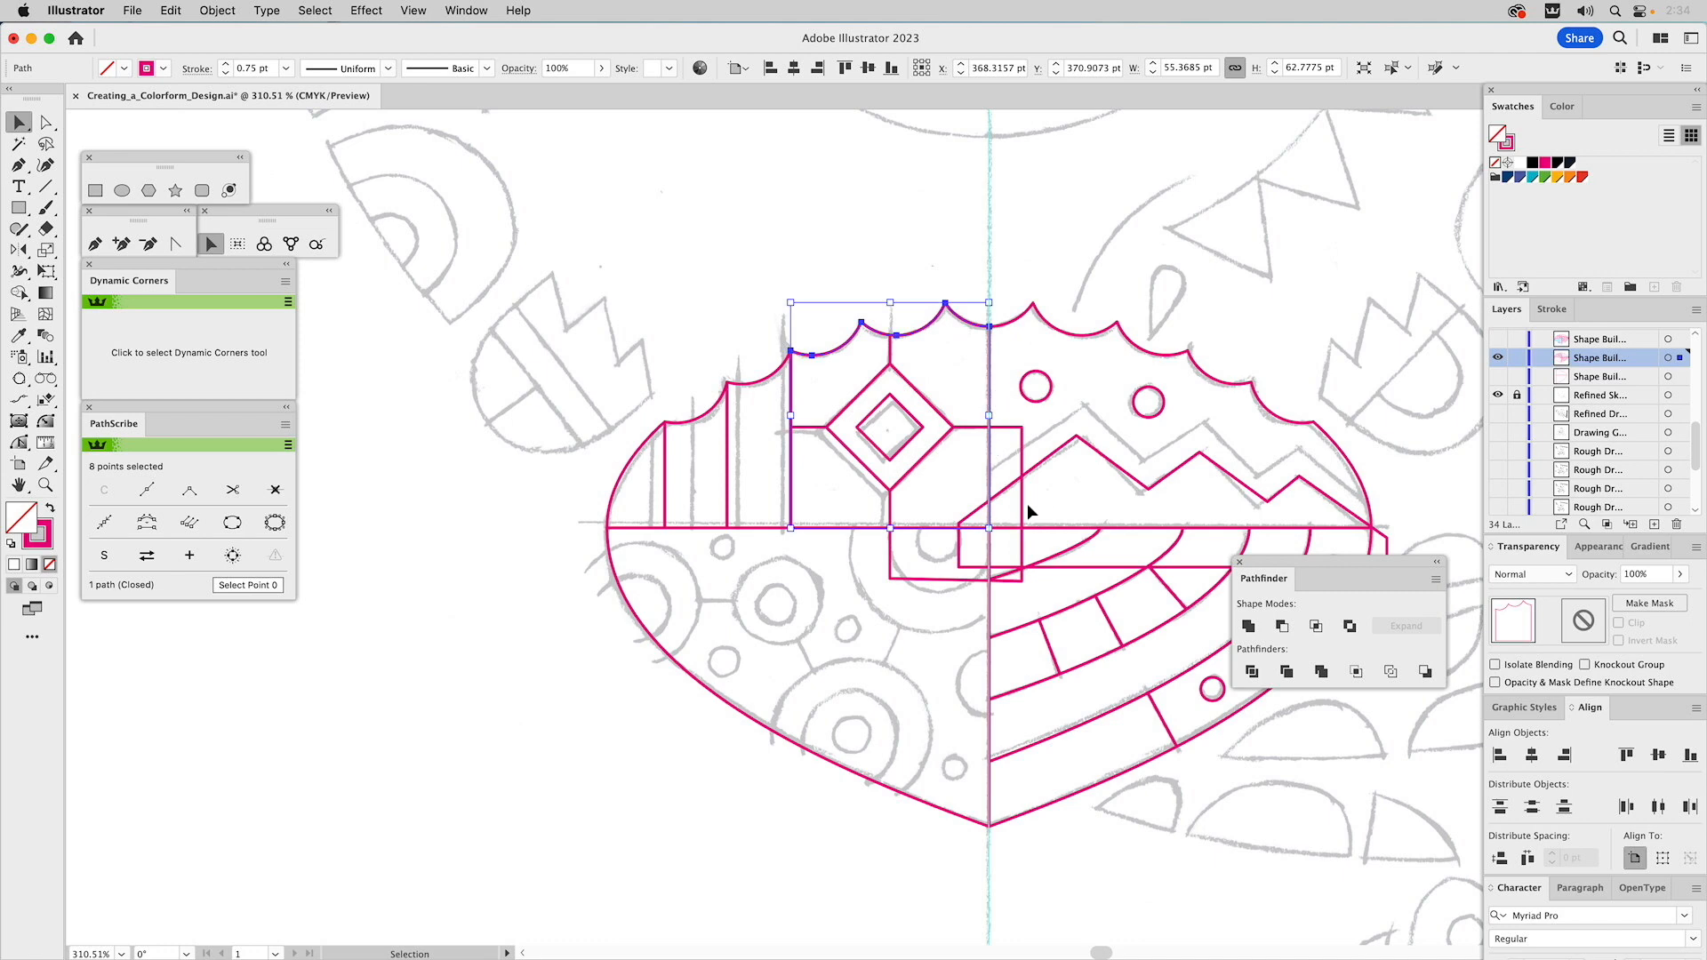
left_click(1021, 578, "shift")
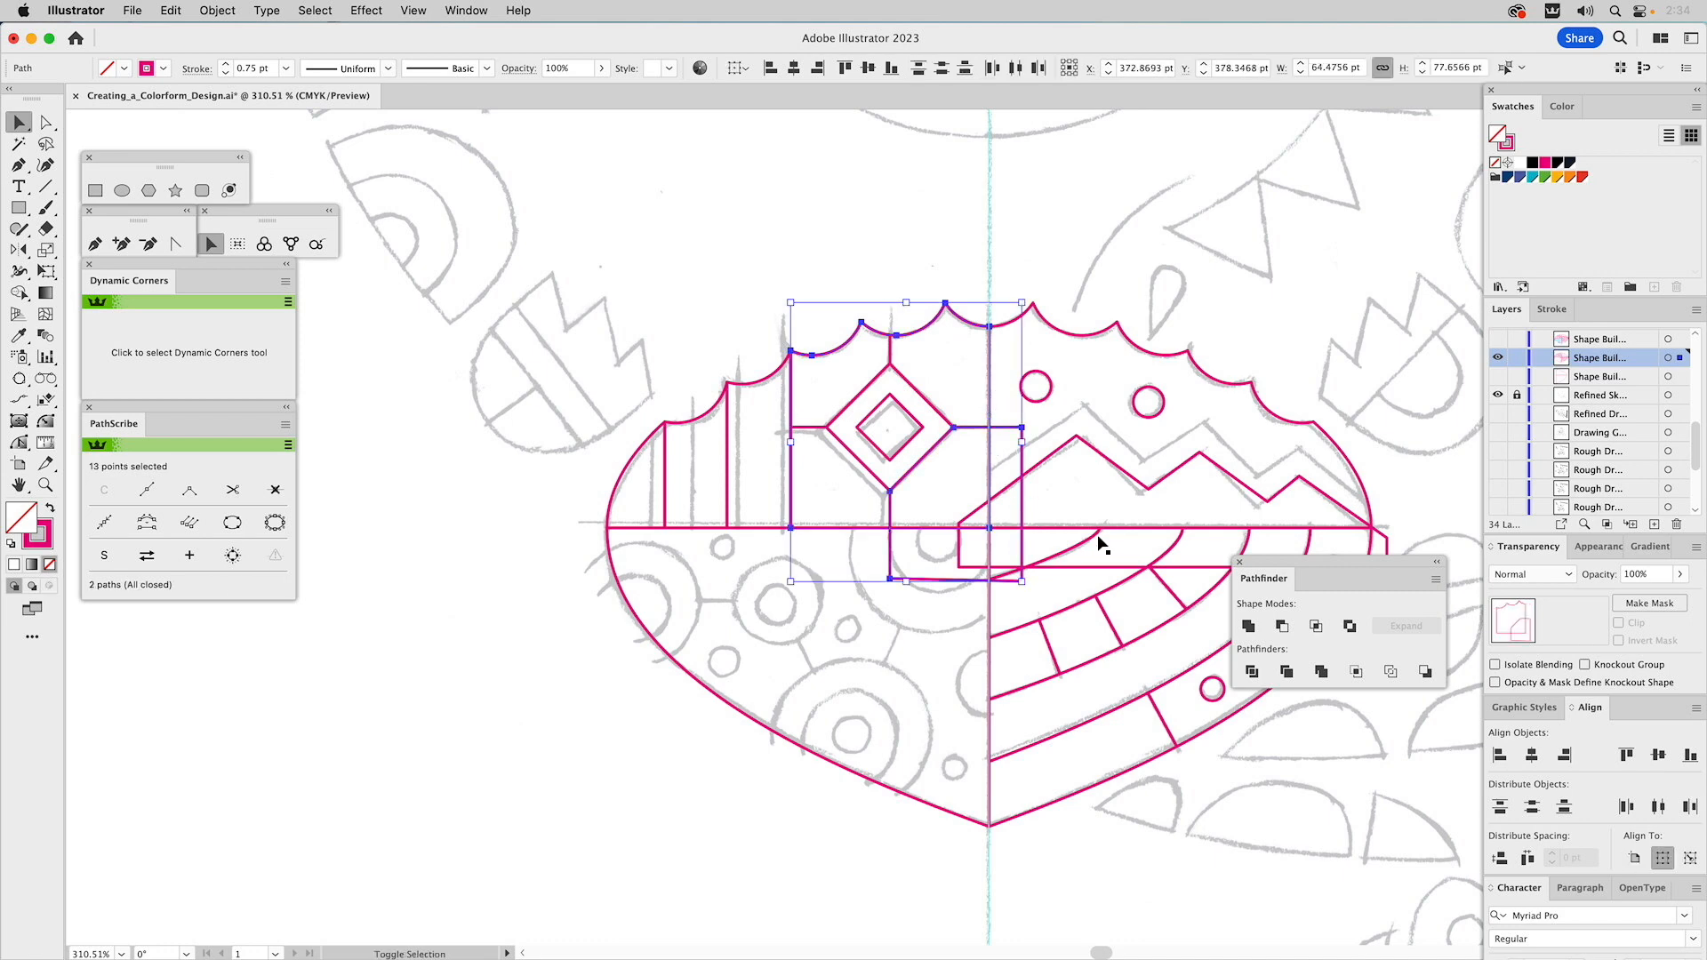
left_click(1315, 626)
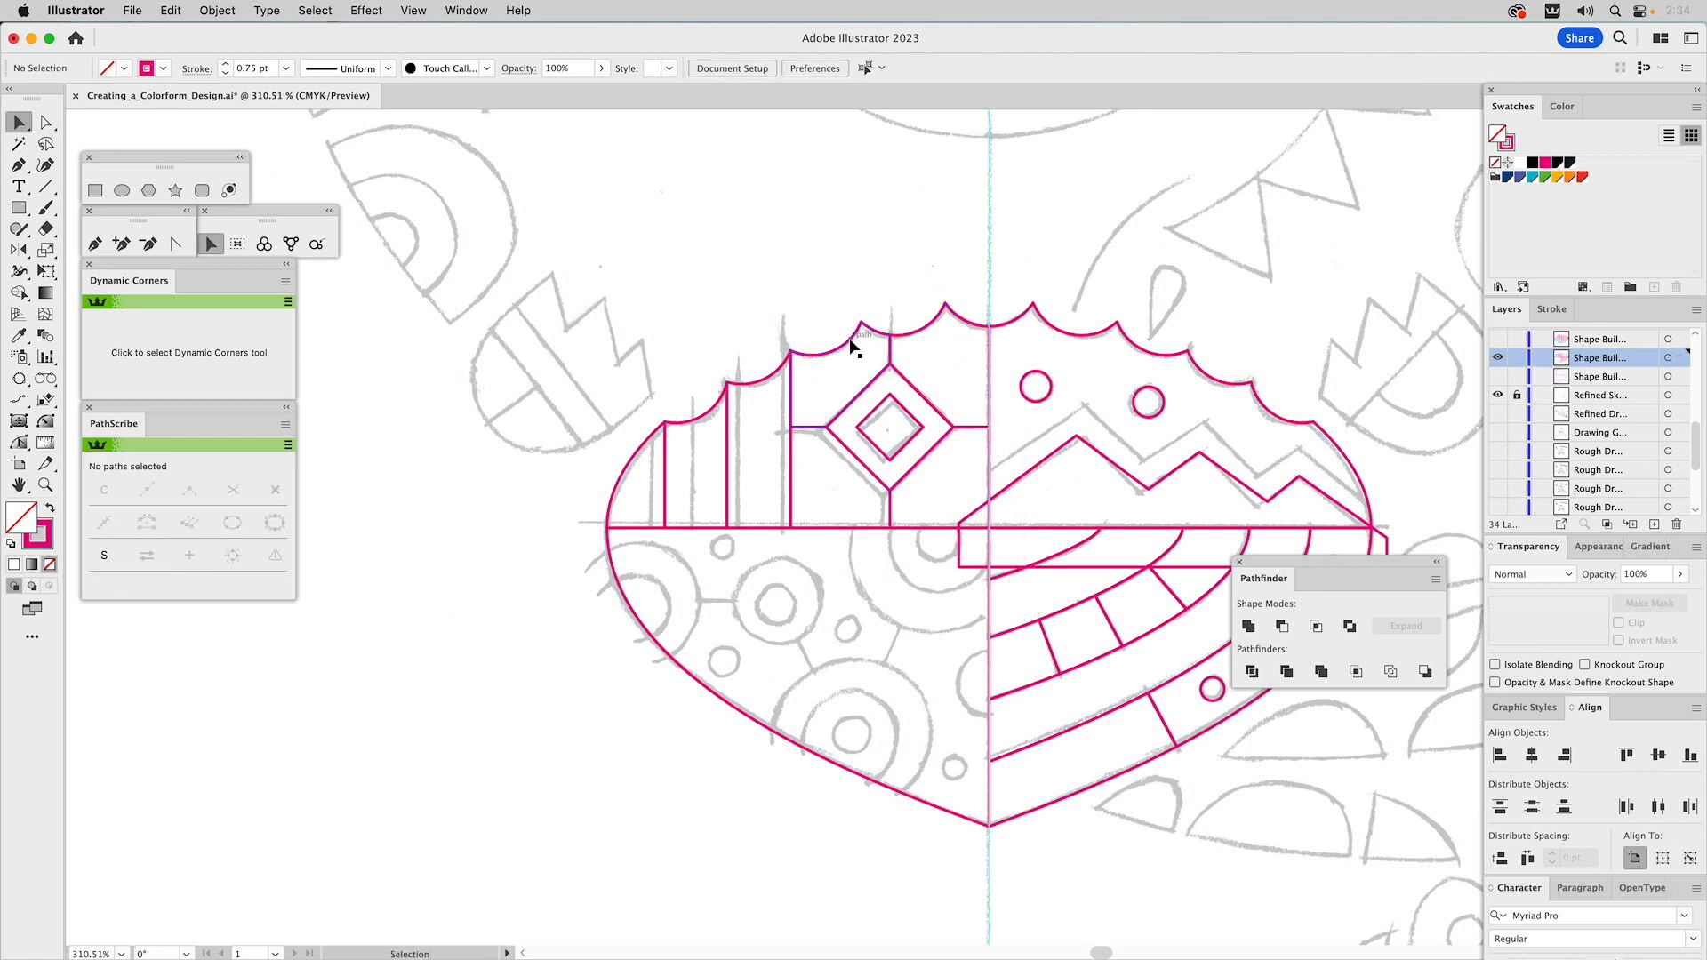
Move the shapes around the diamond aside to check that they are separate pieces, and undo the moves
left_click_drag(847, 345, 830, 273)
left_click_drag(907, 338, 944, 256)
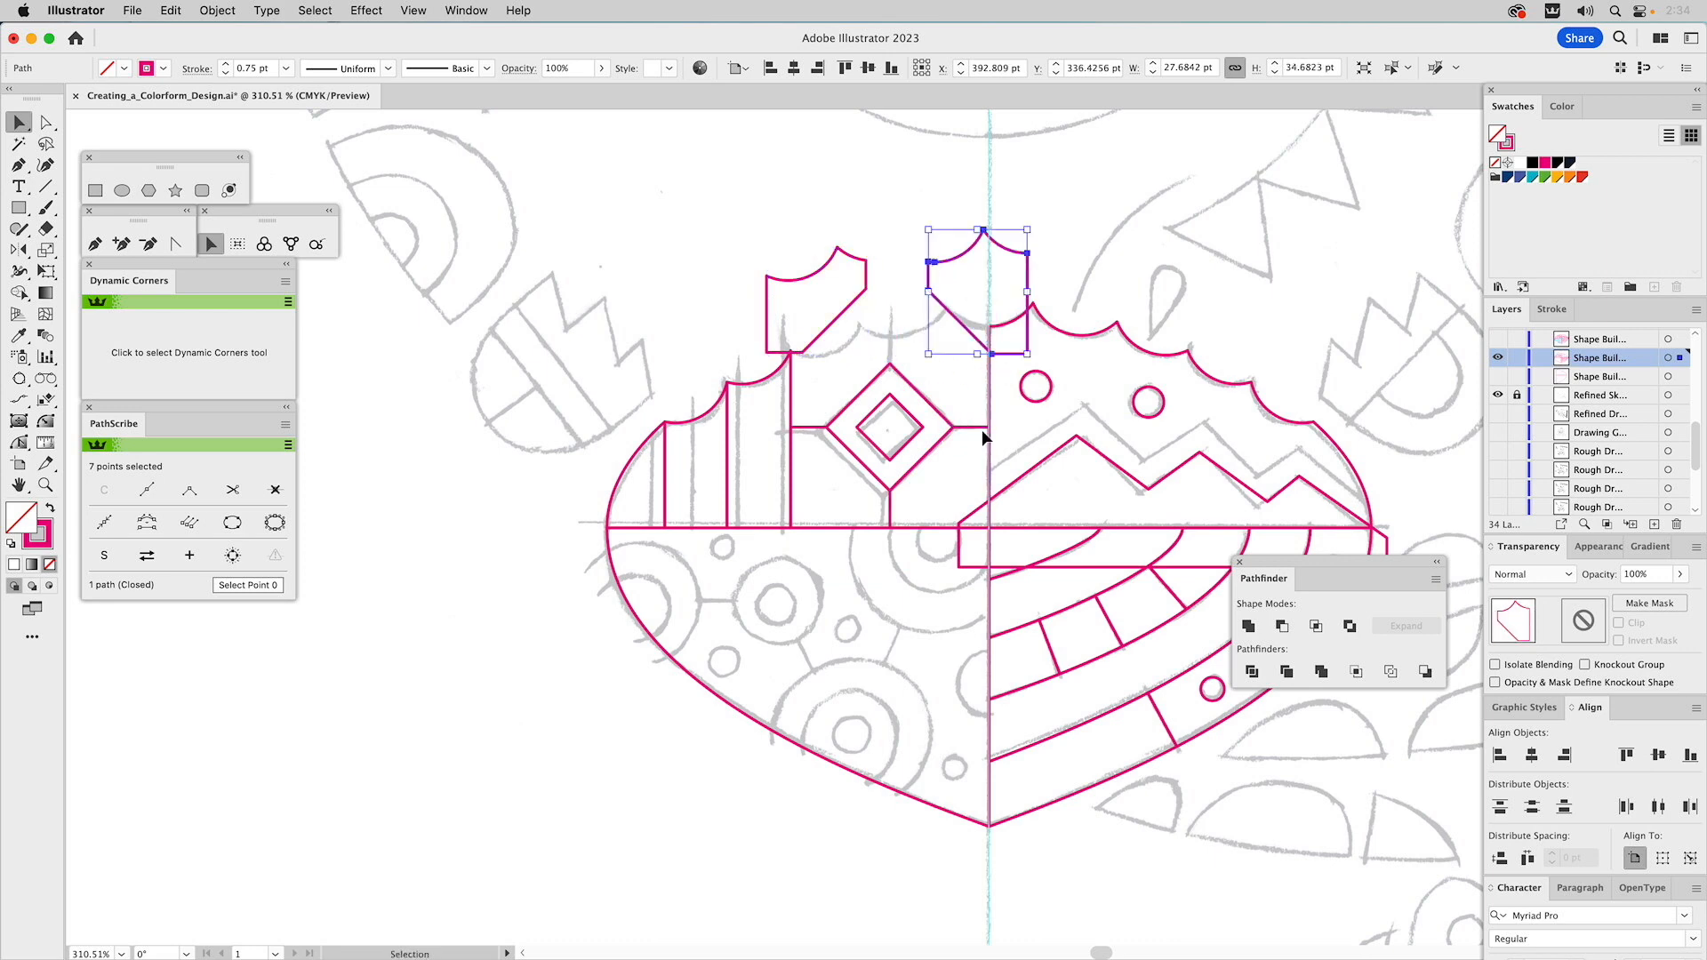
left_click_drag(974, 429, 1012, 444)
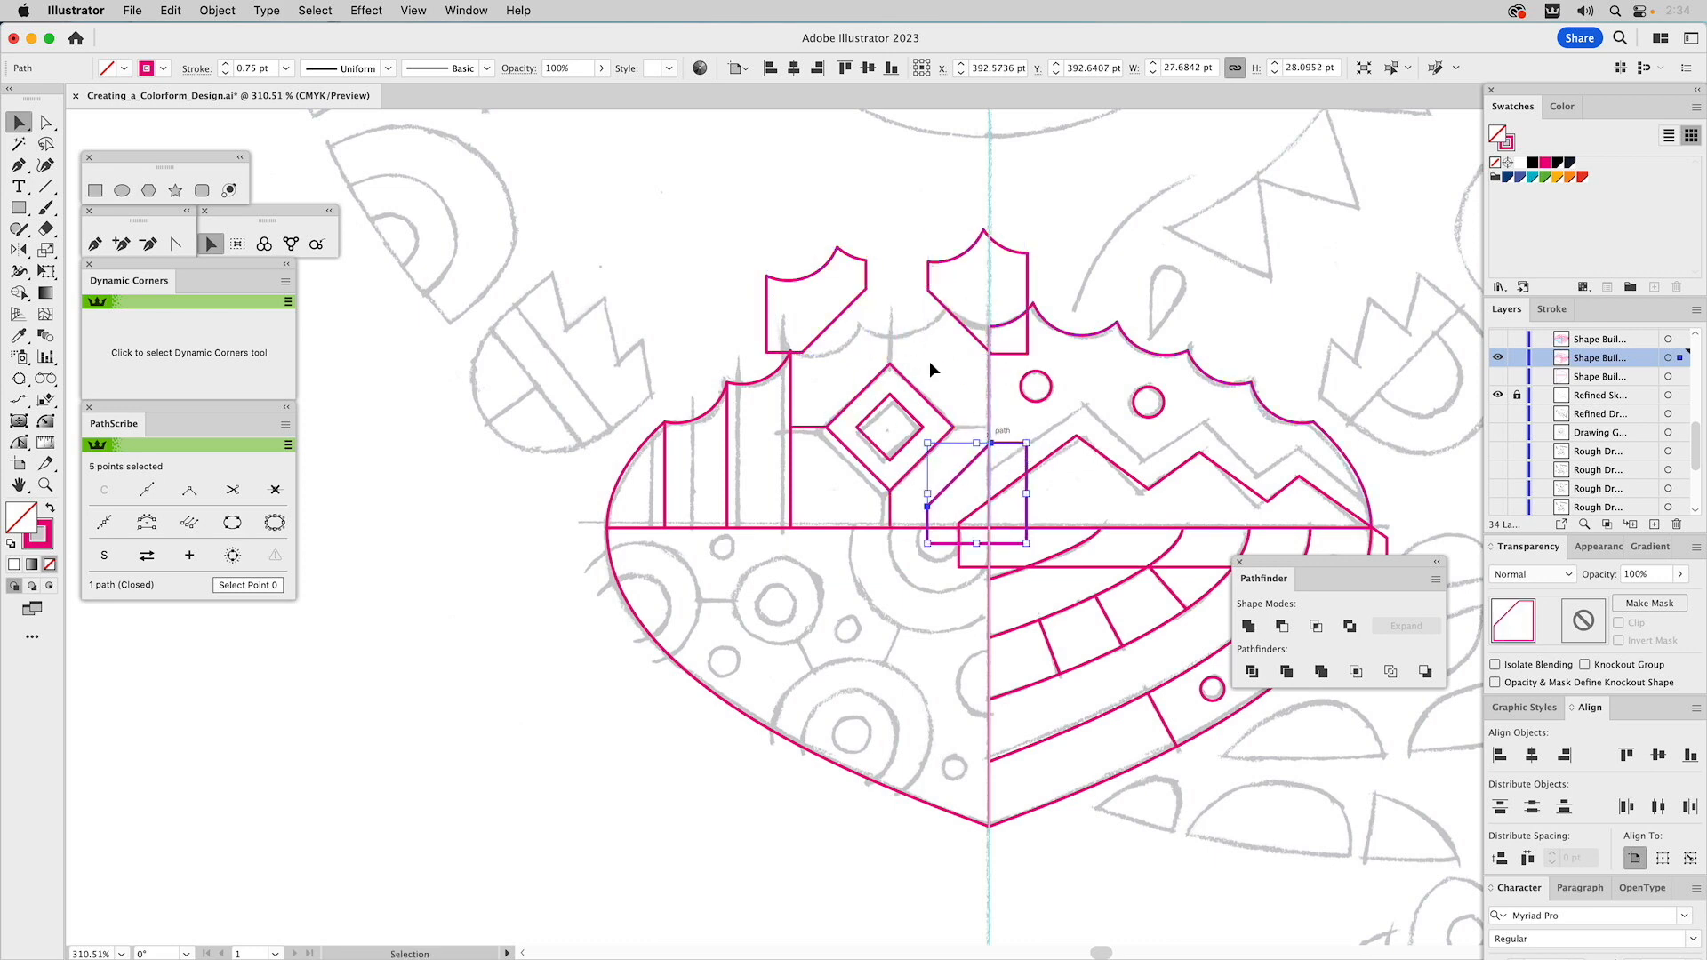
key("super+z")
key("super+z")
key("super+z")
key("super+z")
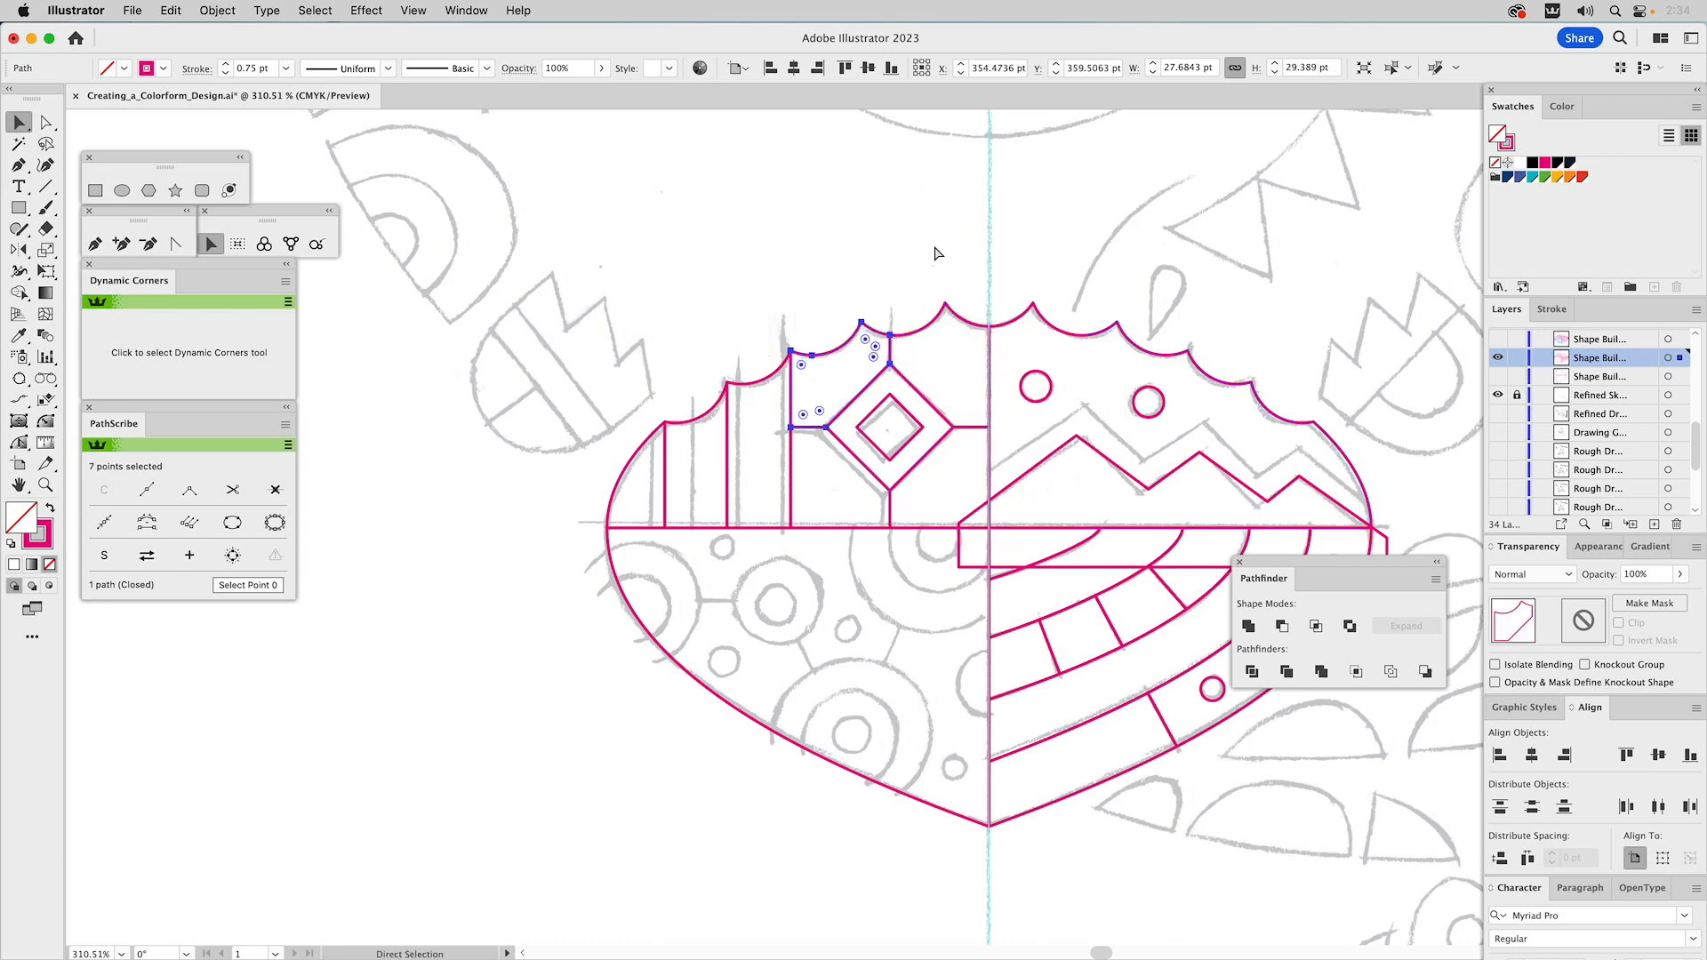
left_click(908, 180)
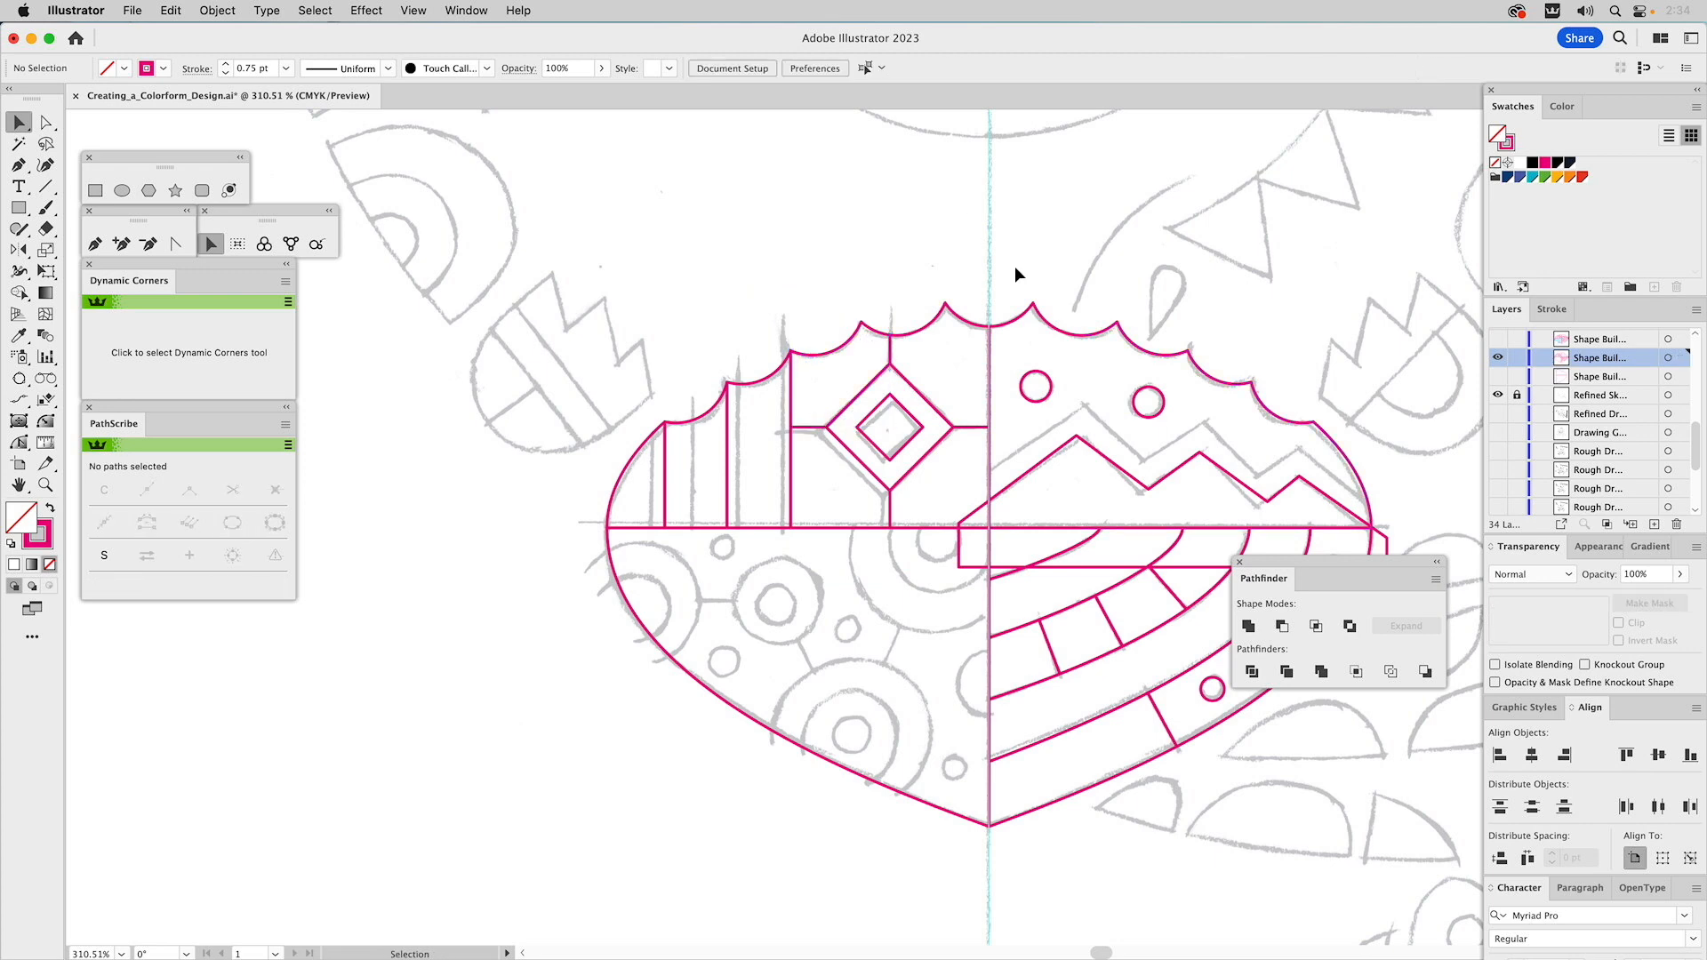
Offset the zigzag path in the shell's upper-right section by 6 pt with miter joins
left_click_drag(1186, 235, 984, 238)
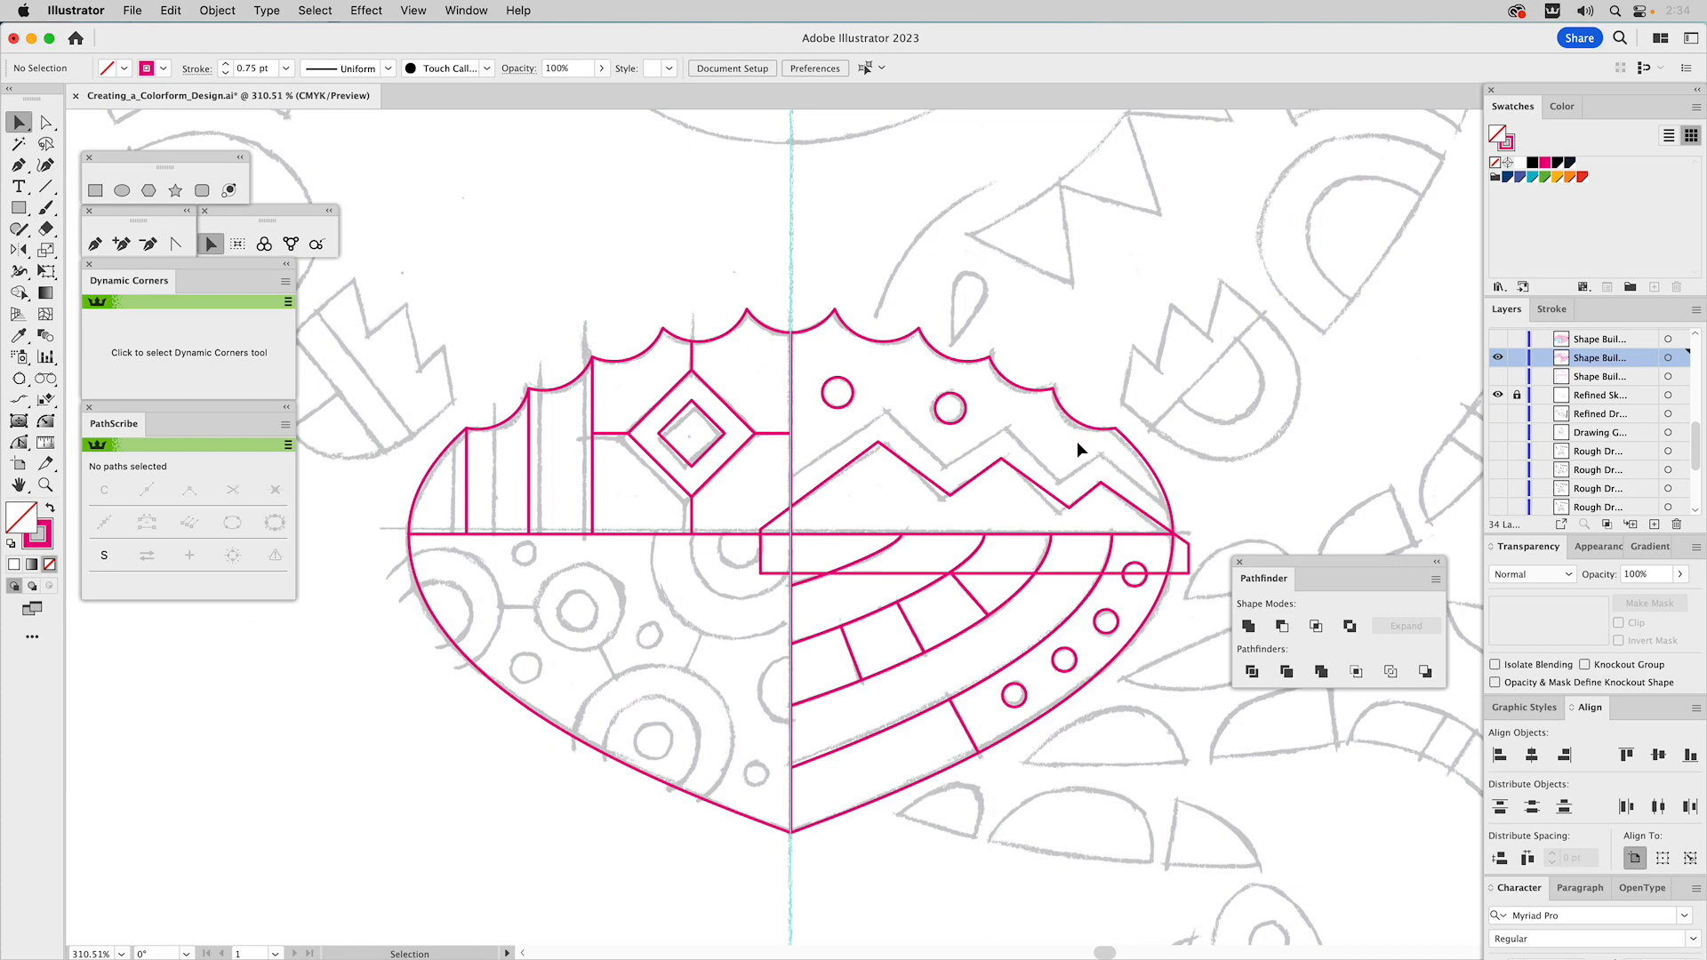
left_click(1018, 475)
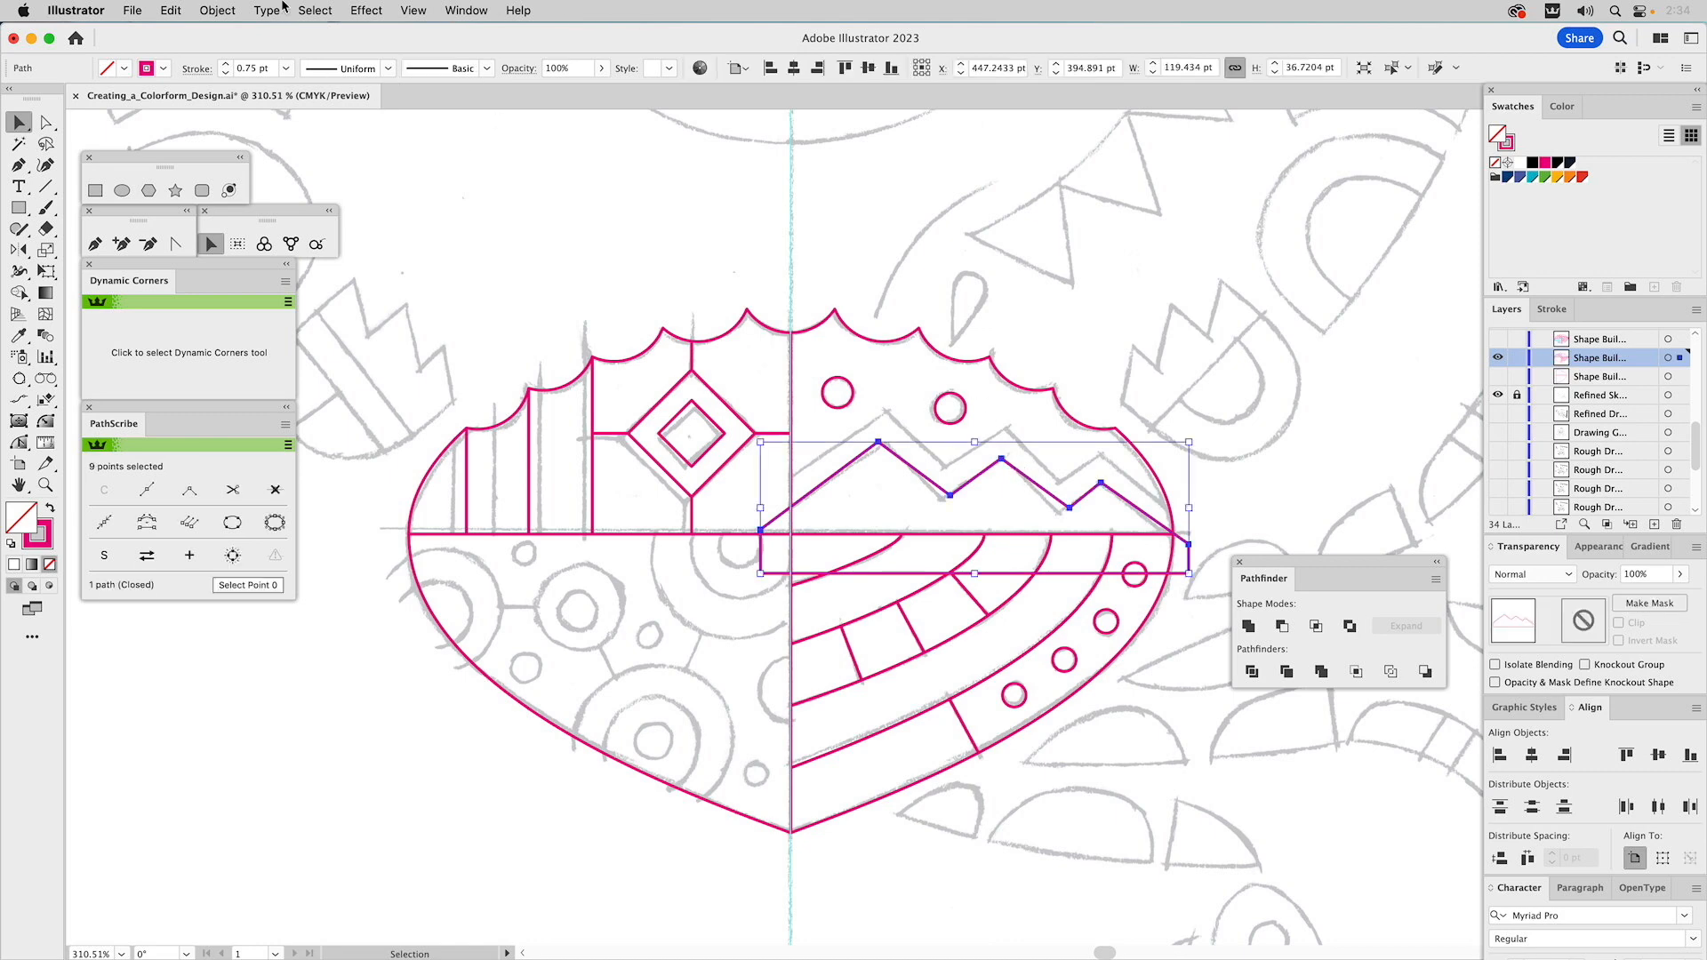
left_click(217, 10)
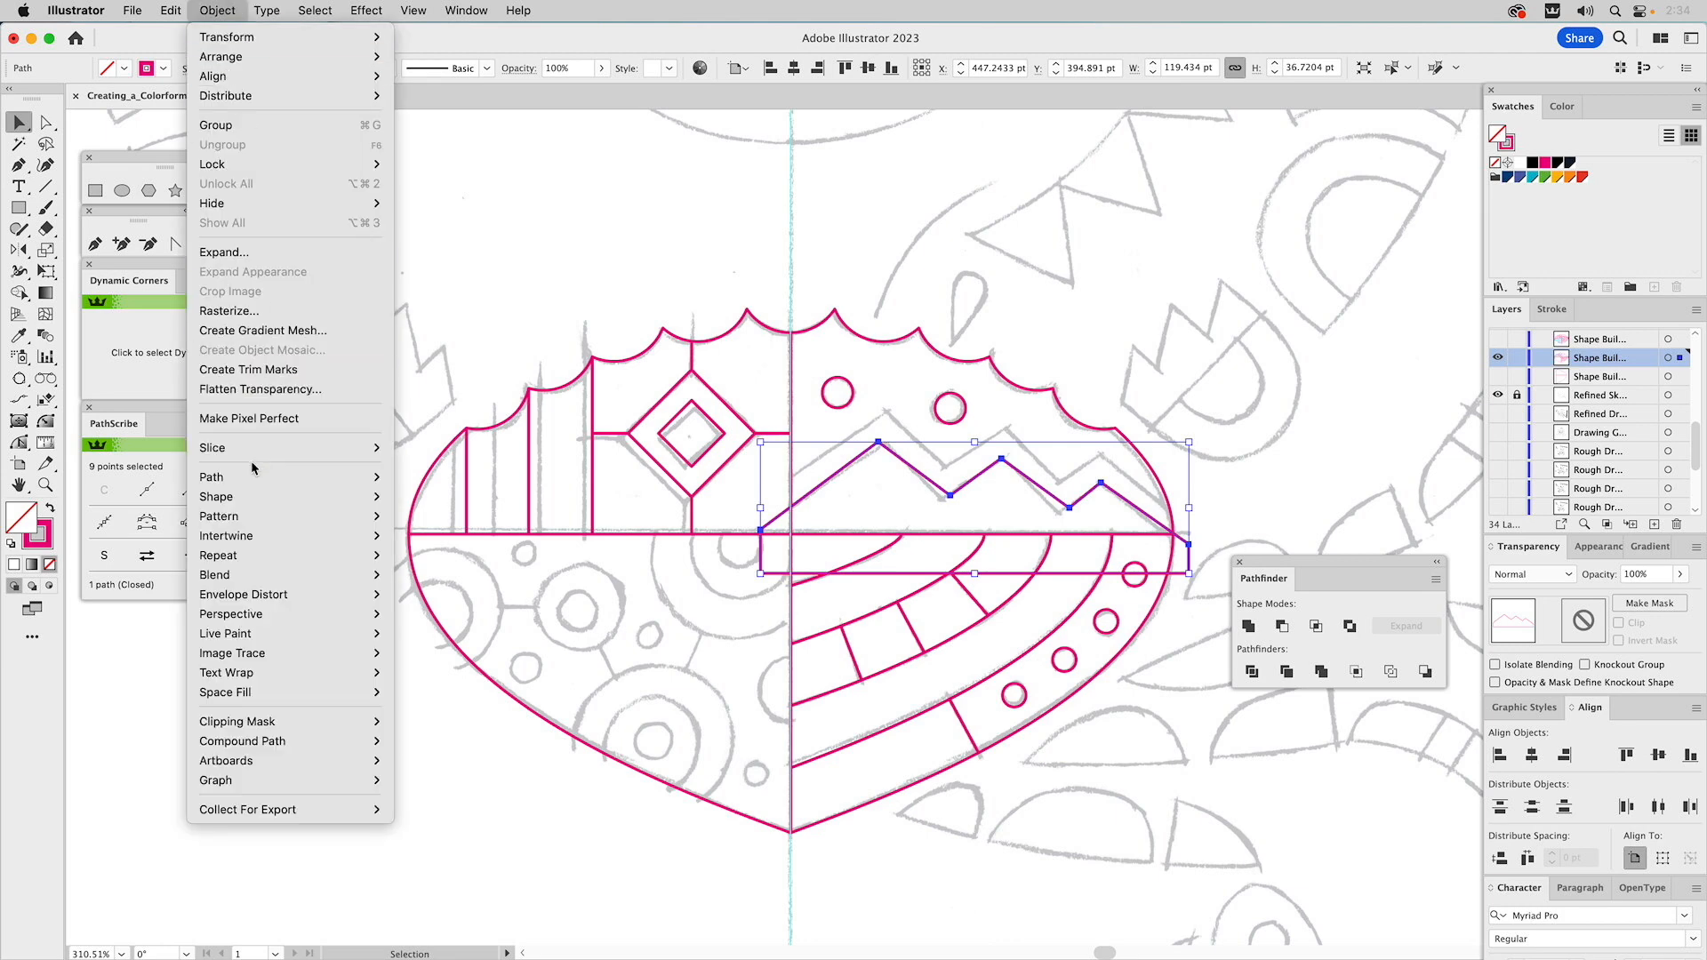
mouse_move(252, 479)
left_click(435, 565)
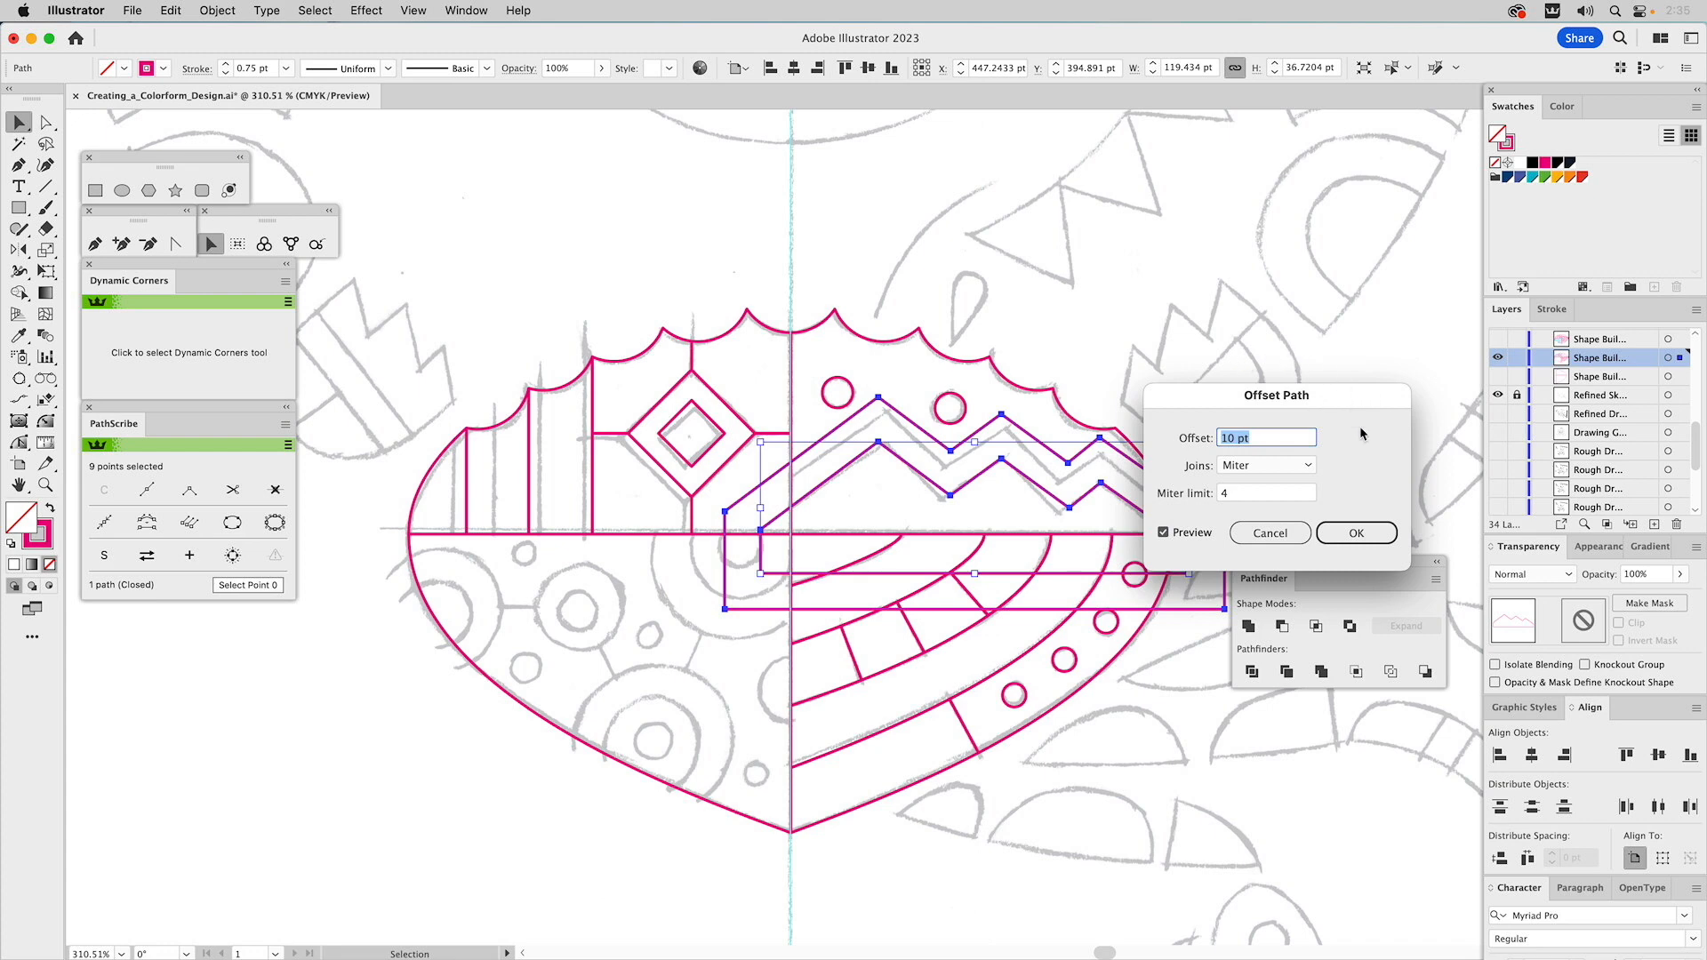
type("6")
left_click(1197, 537)
left_click(1197, 537)
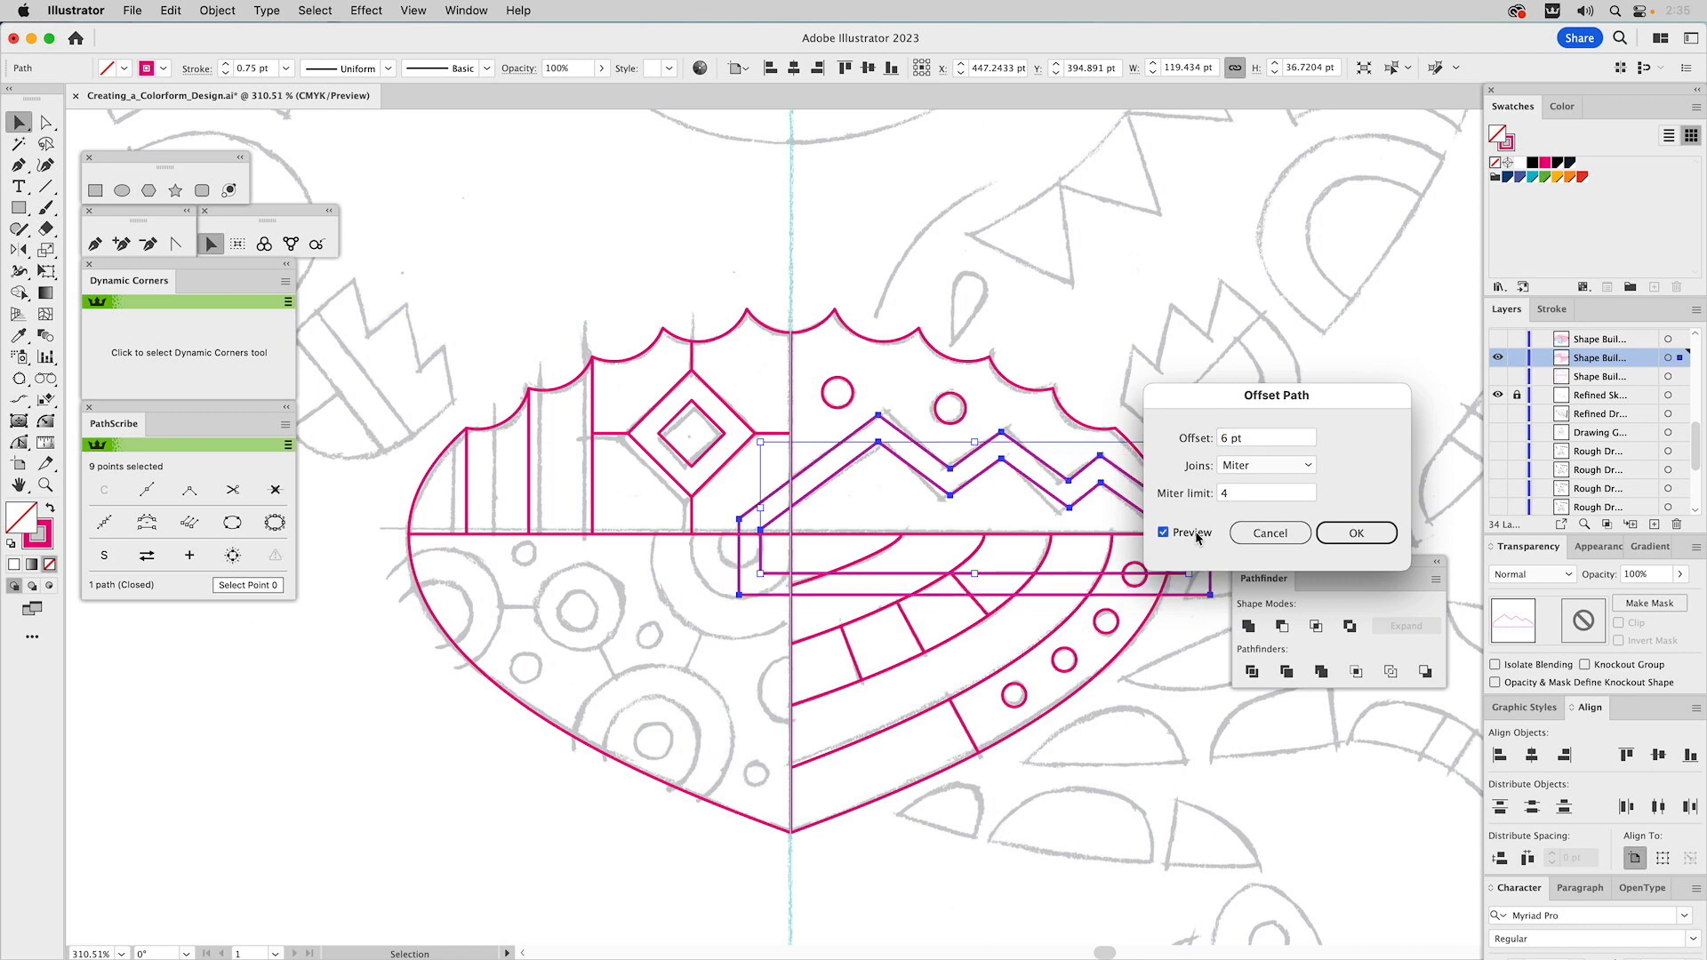
left_click(1356, 532)
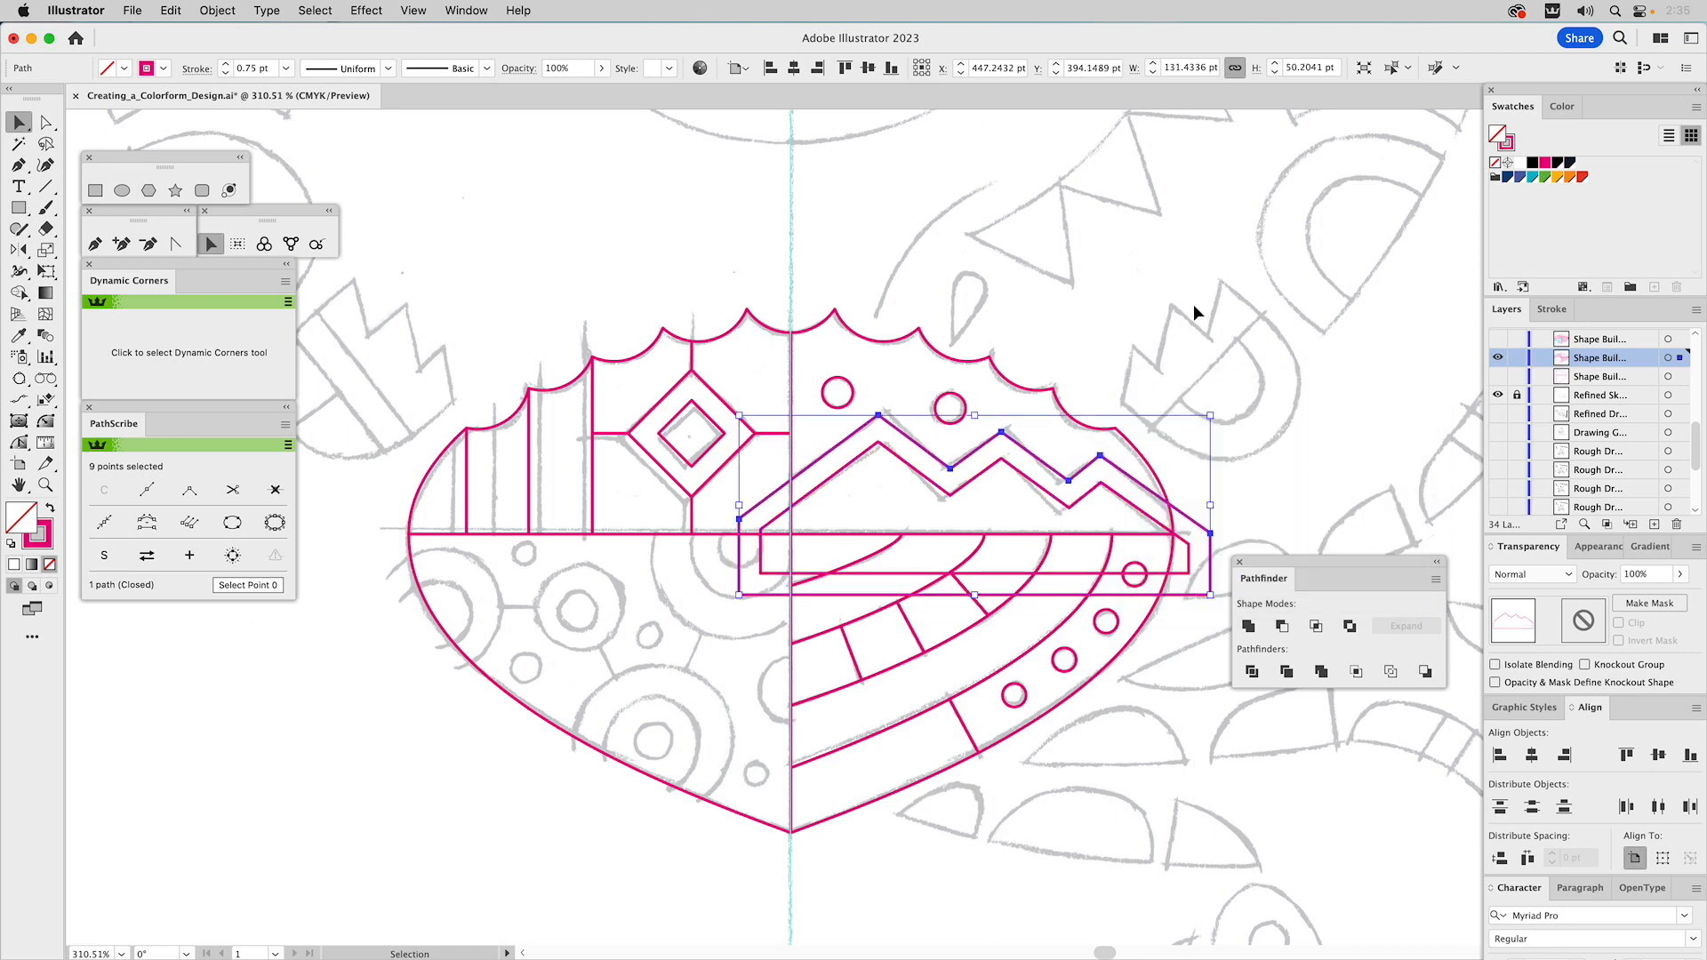
Intersect in-place copies of the offset zigzag path and the scalloped upper-right section to form a trimmed outer zigzag shape
left_click(1142, 460, "shift")
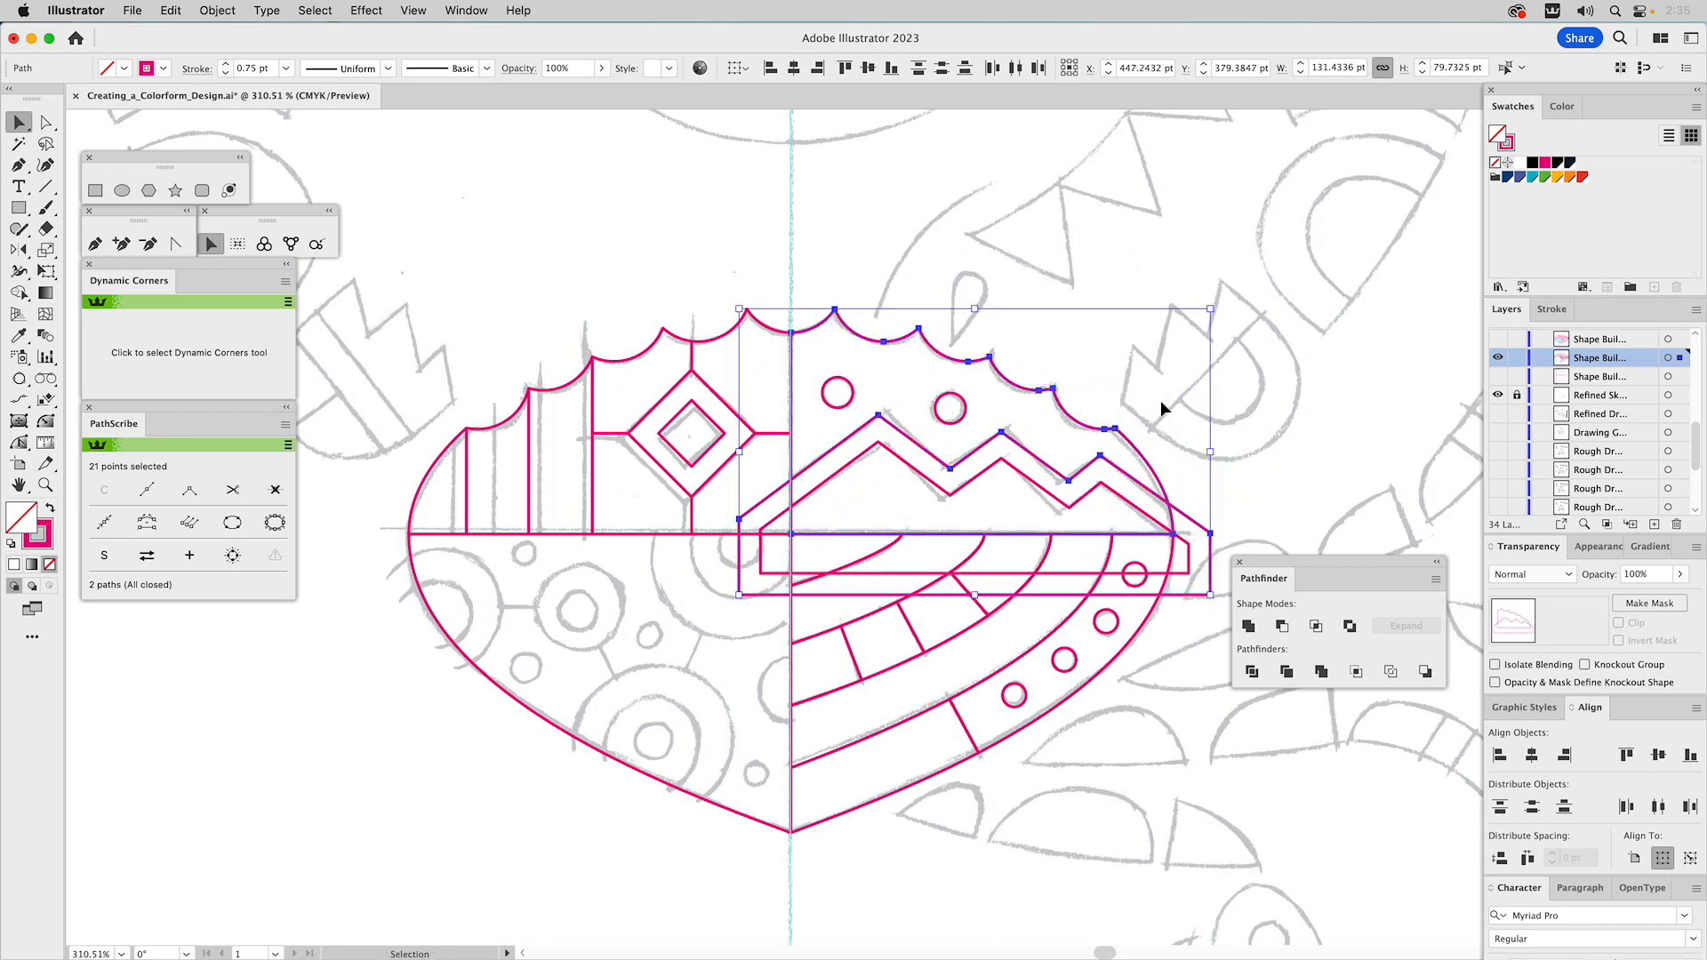
left_click(1316, 626)
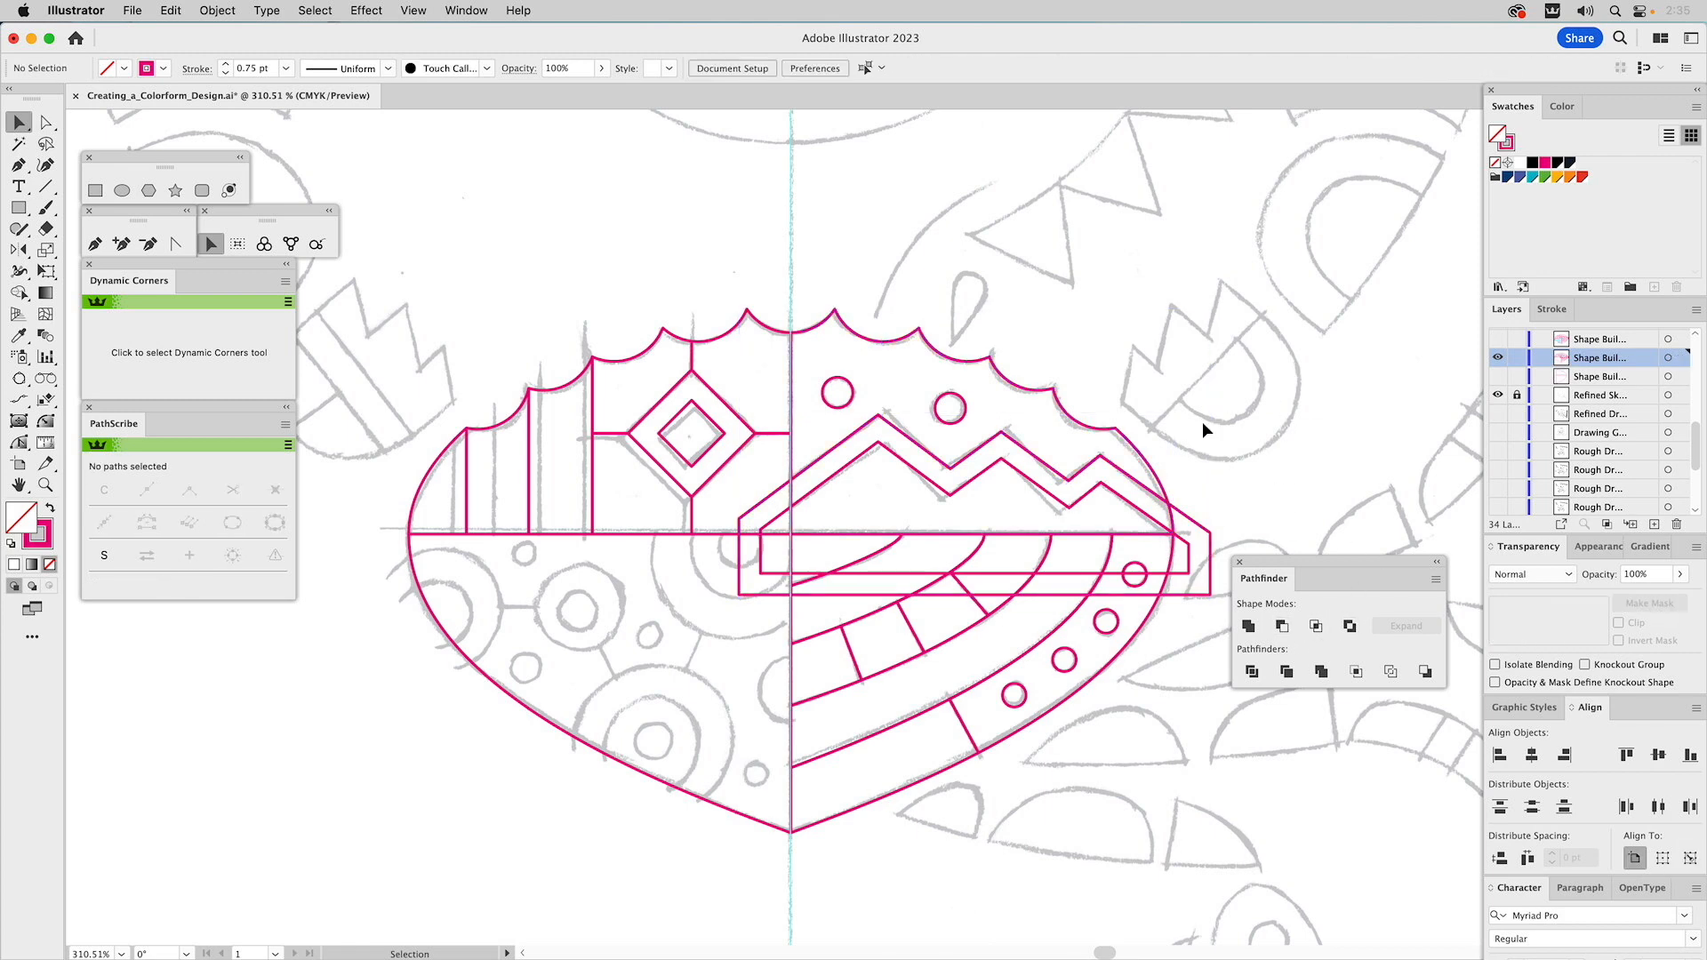
left_click_drag(1116, 469, 1149, 402)
key("super+z")
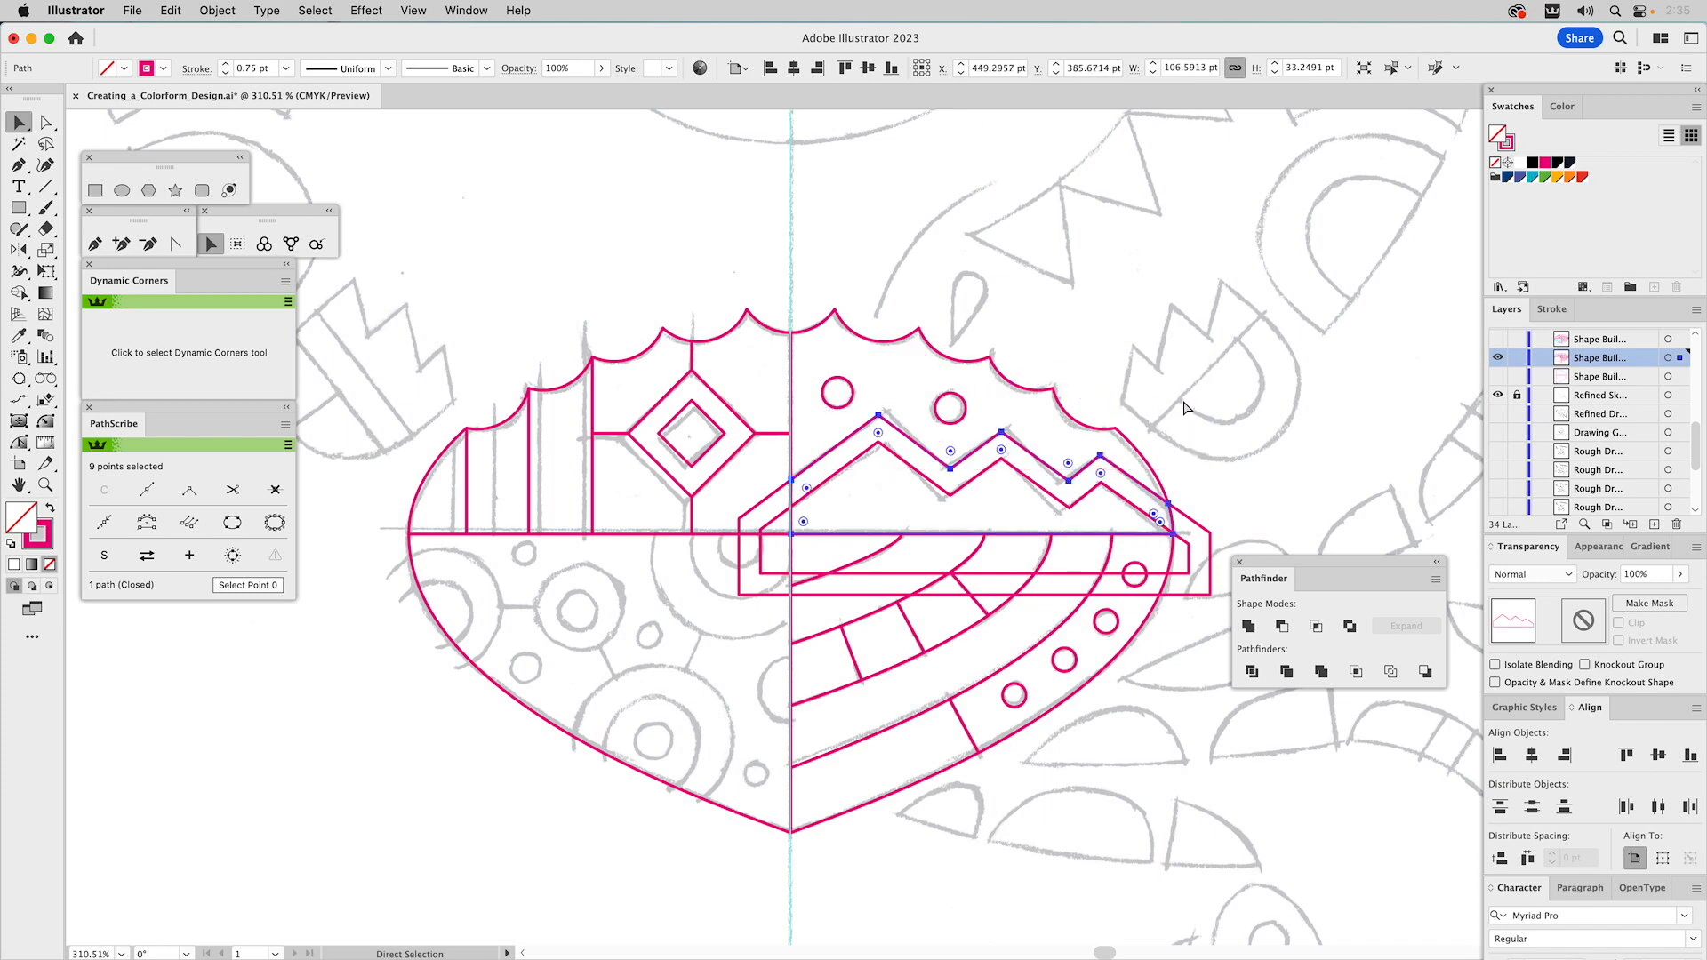
left_click(1252, 414)
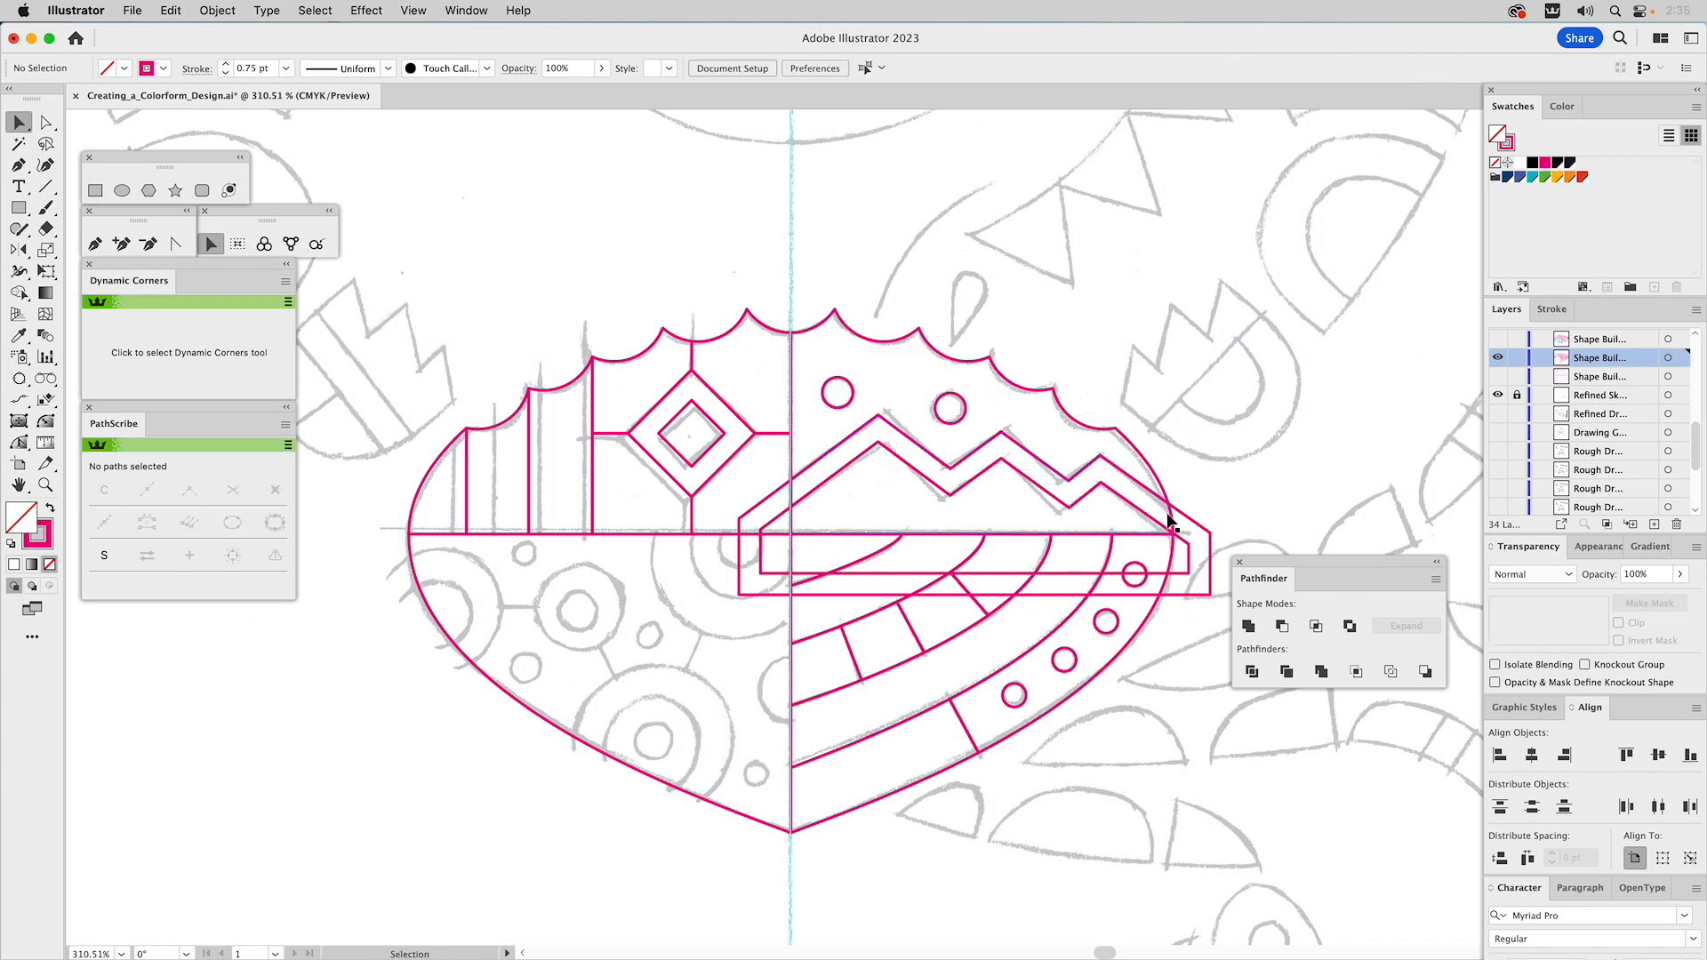
Intersect in-place copies of the original inner zigzag path and the scalloped upper-right section to form a trimmed inner zigzag shape
left_click(1118, 495)
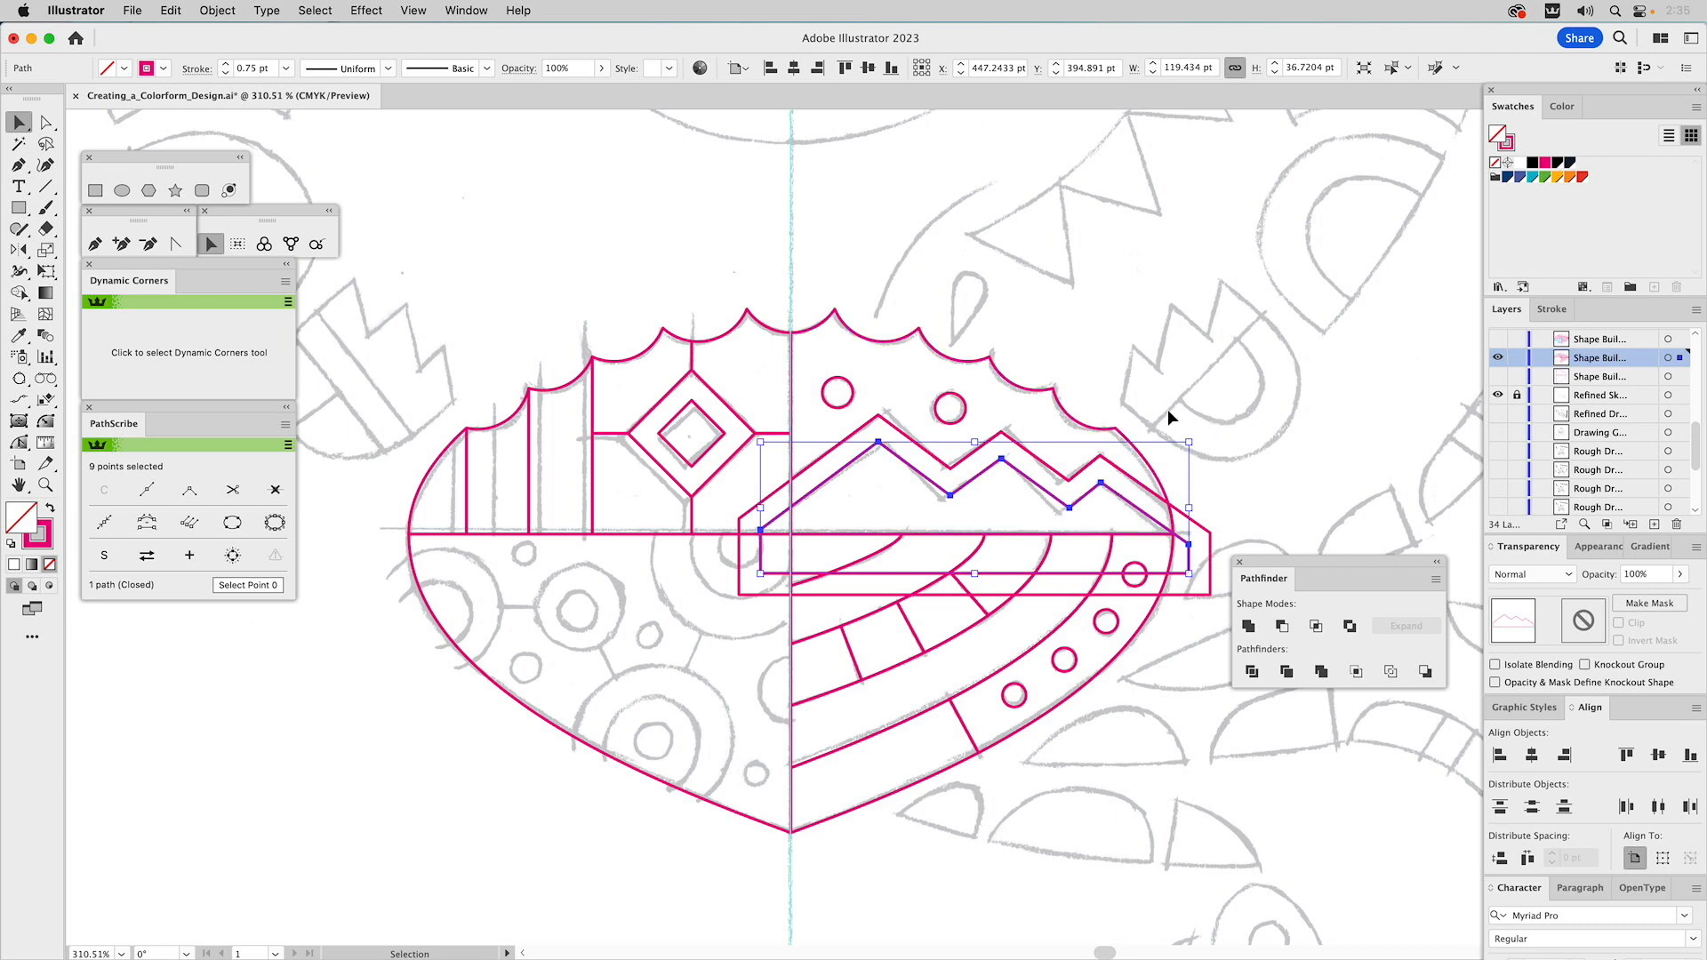
left_click(1121, 431, "shift")
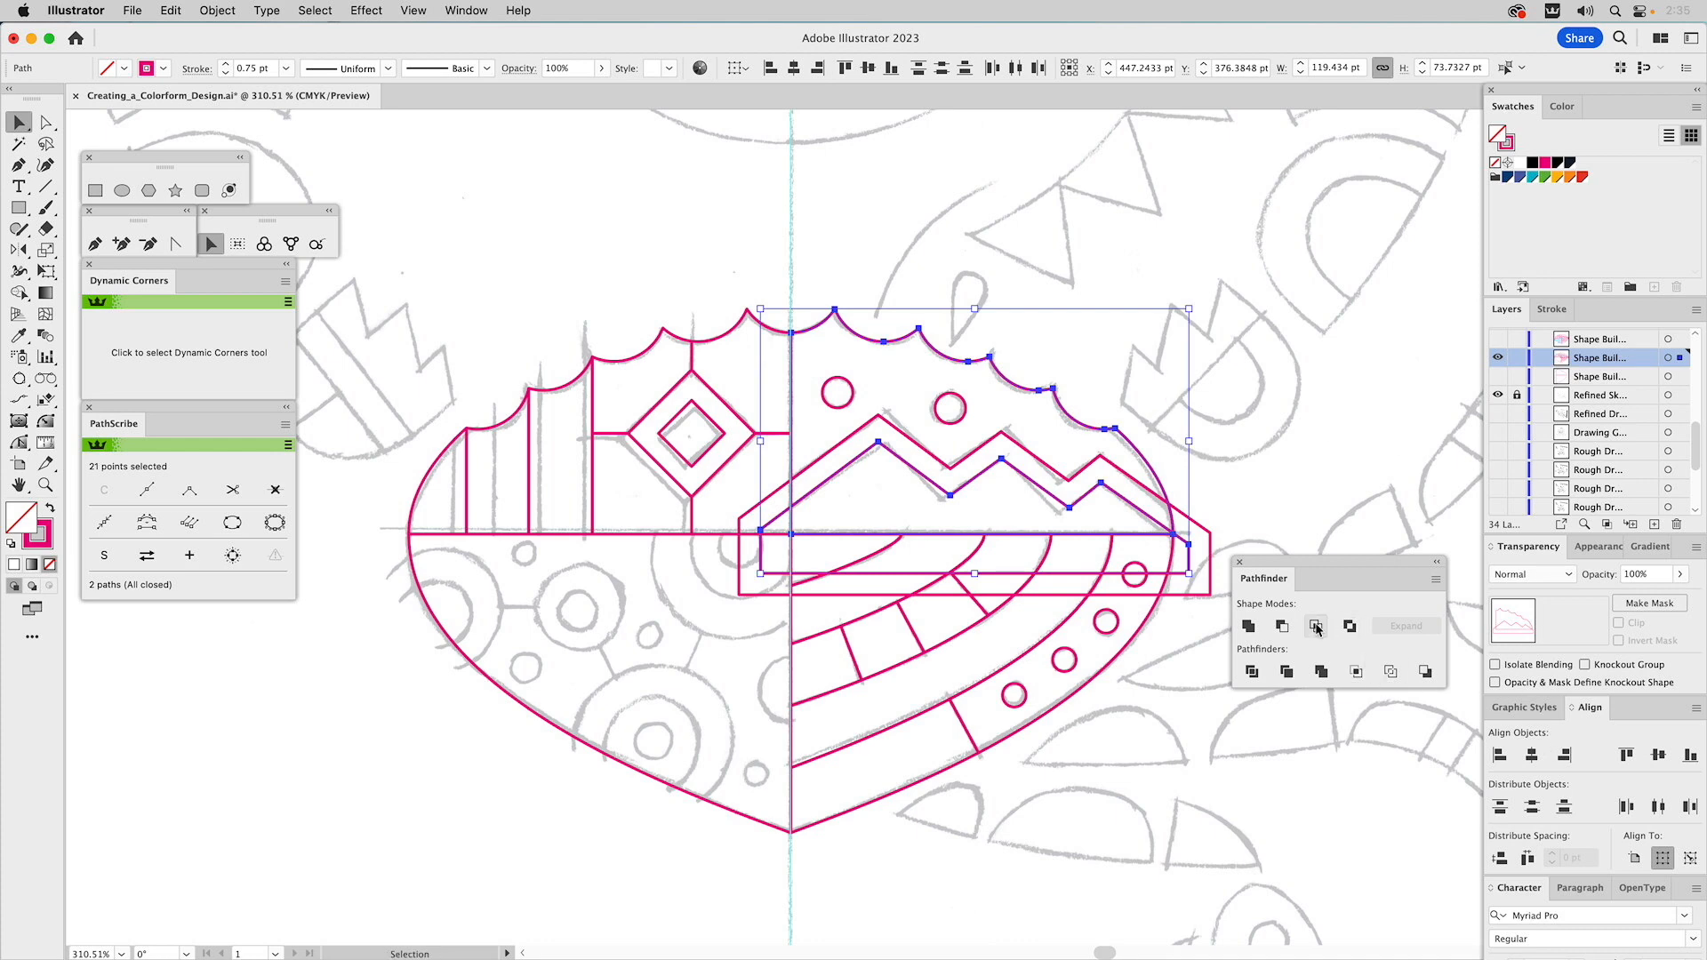
key("super+shift+a")
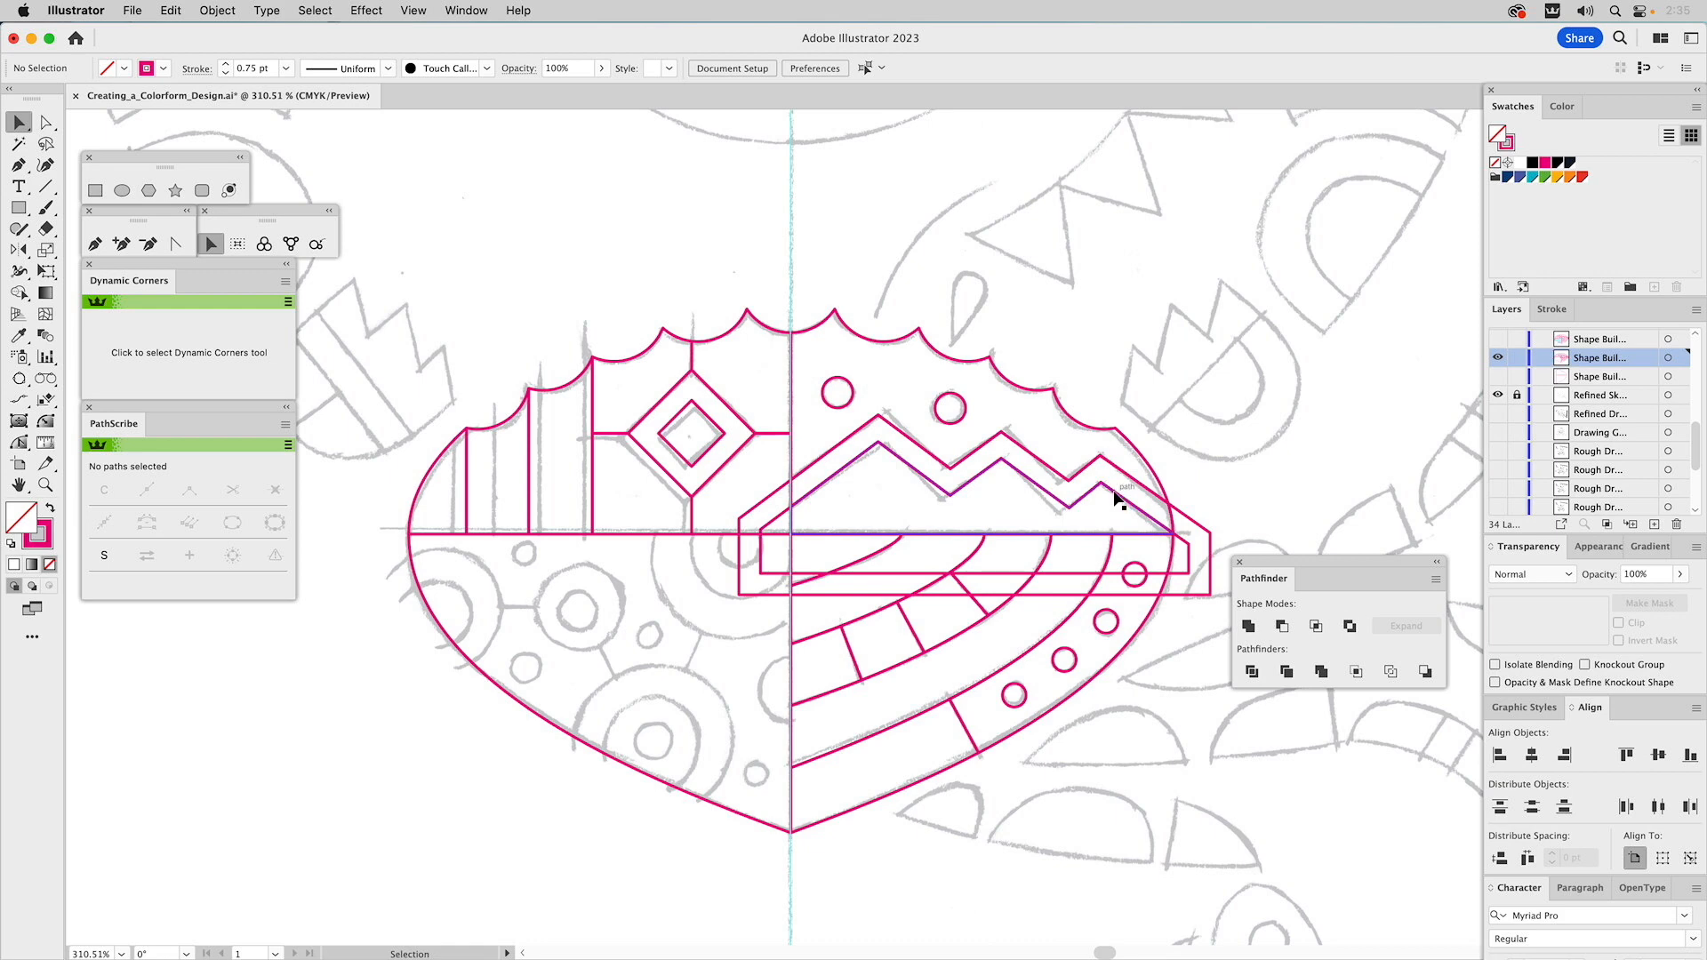
left_click(1116, 498)
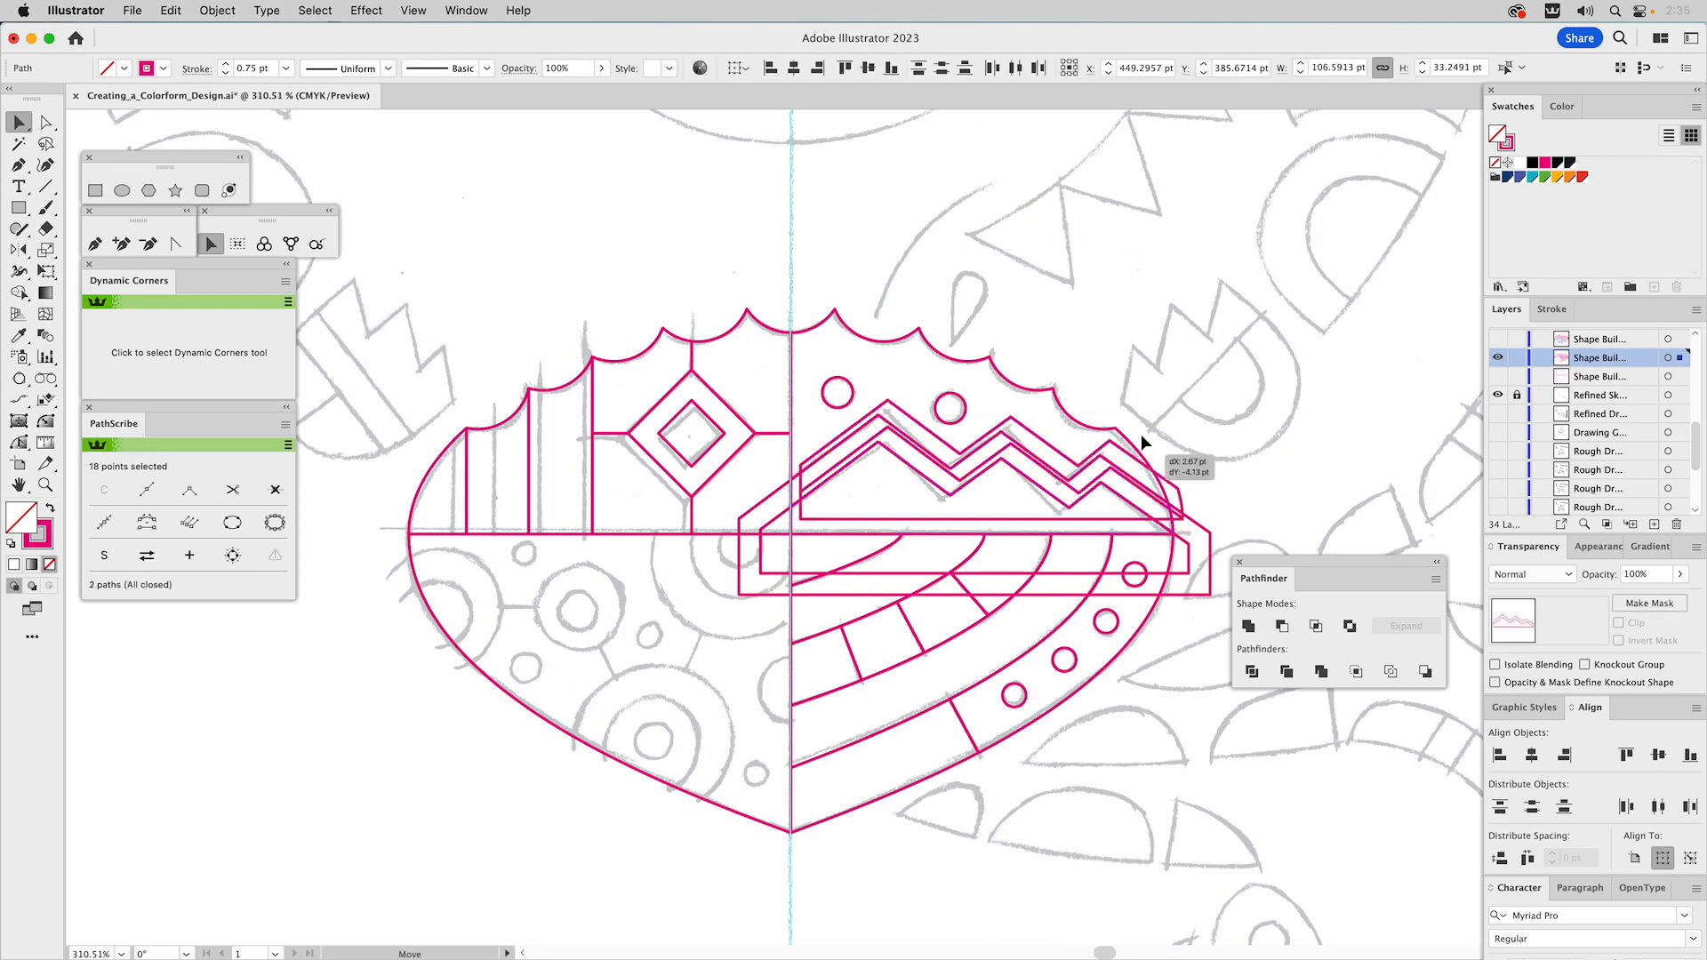
left_click_drag(1127, 464, 1257, 275)
key("super+z")
left_click(1337, 374)
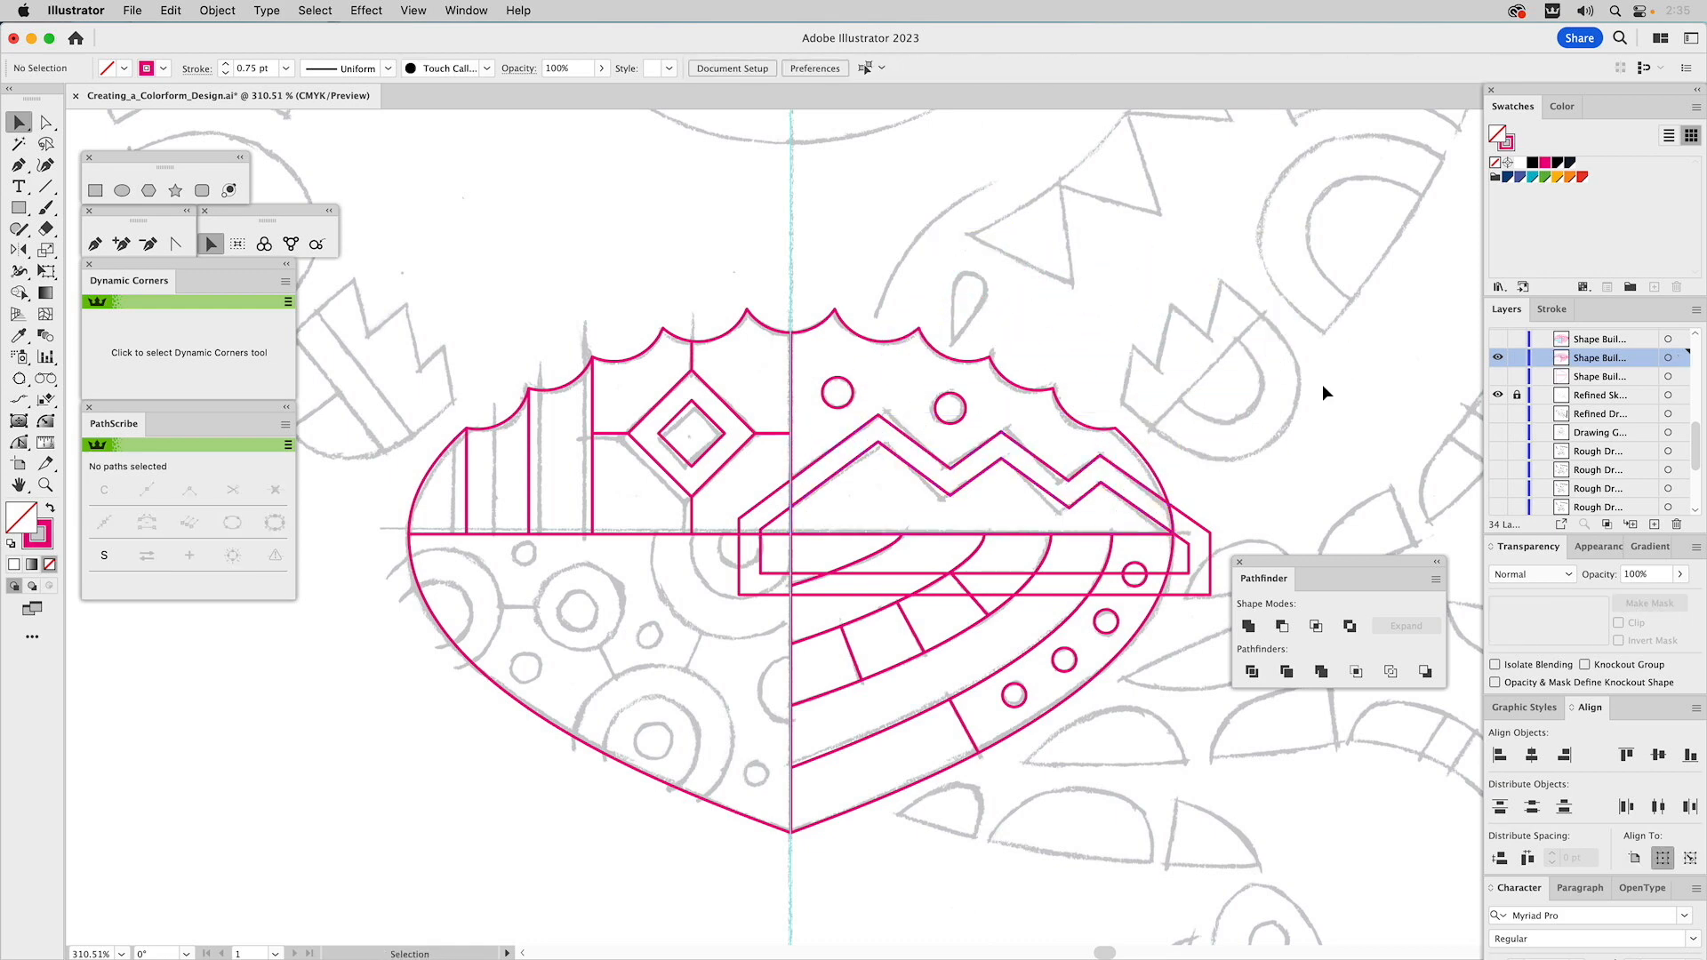
Subtract the original inner zigzag path from the trimmed outer zigzag shape with Minus Front to form a zigzag band
left_click(1188, 546)
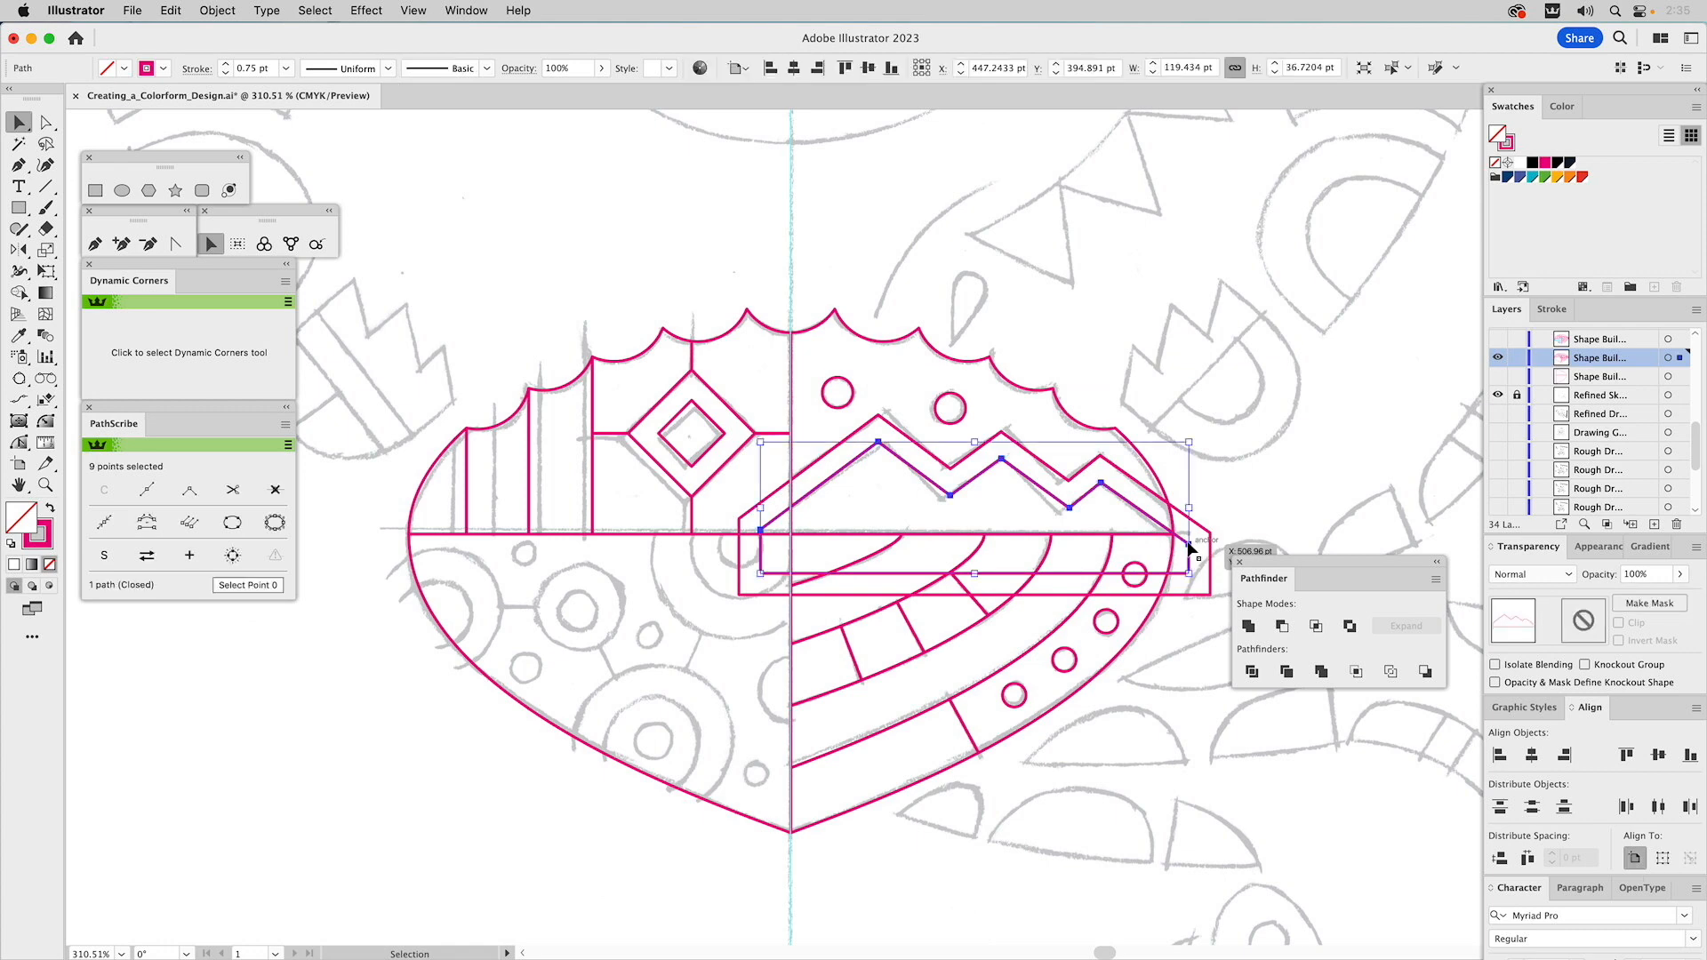
left_click(1127, 480, "shift")
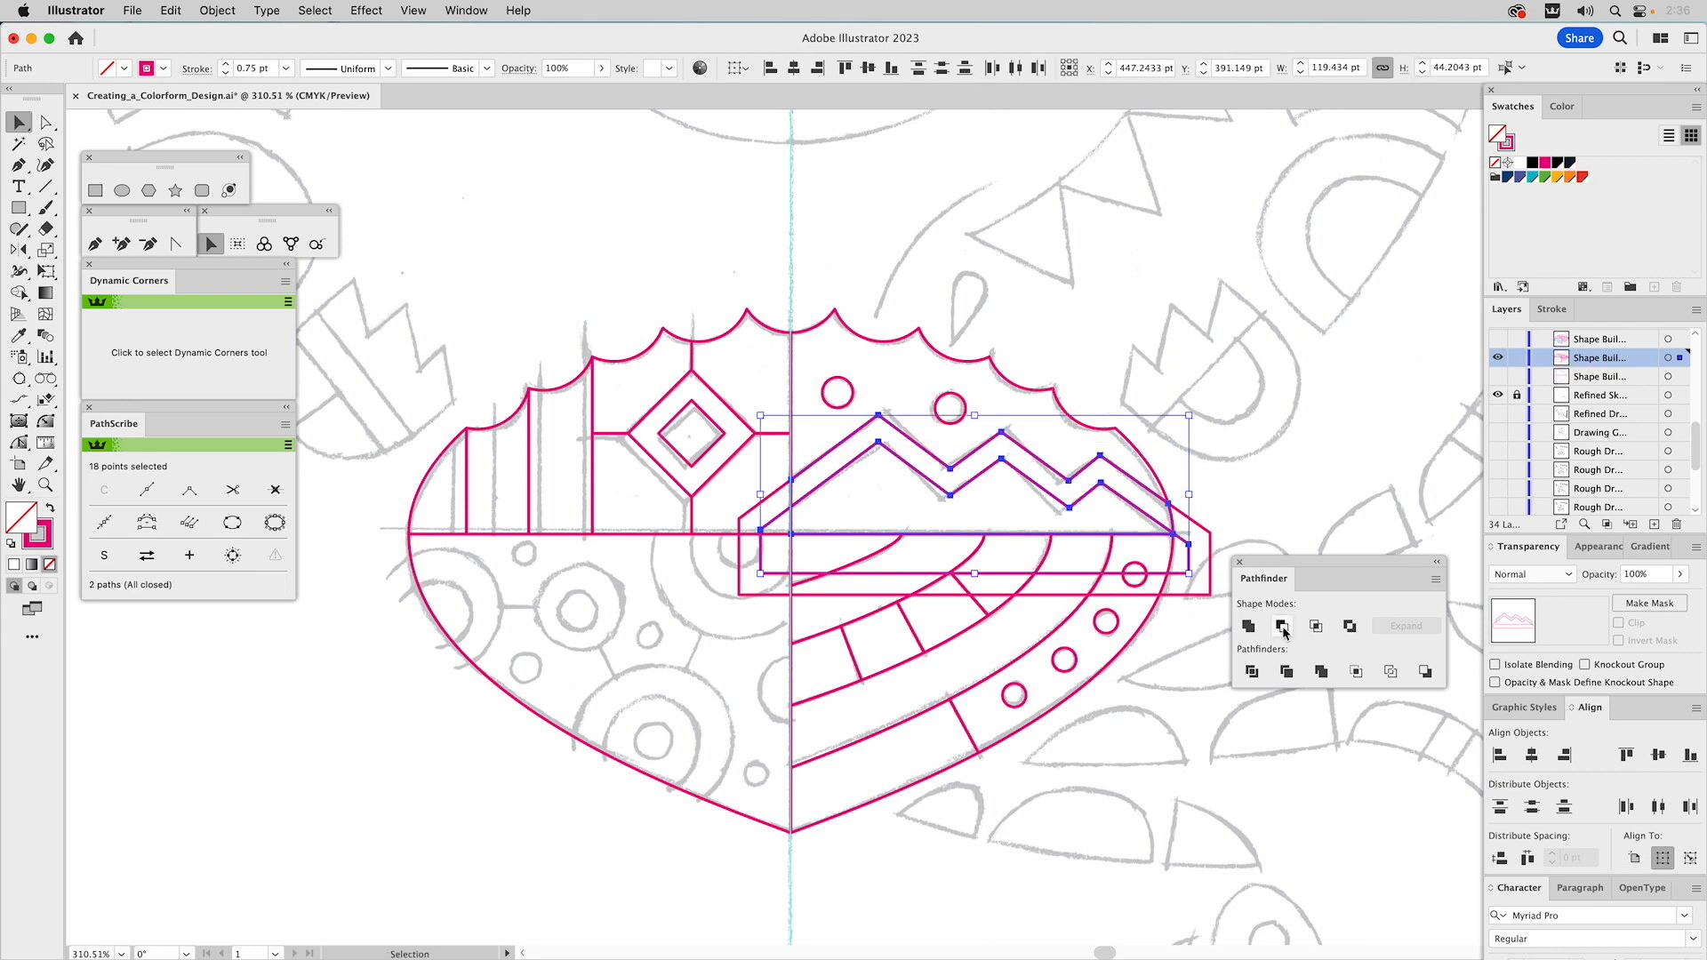
left_click(1282, 626)
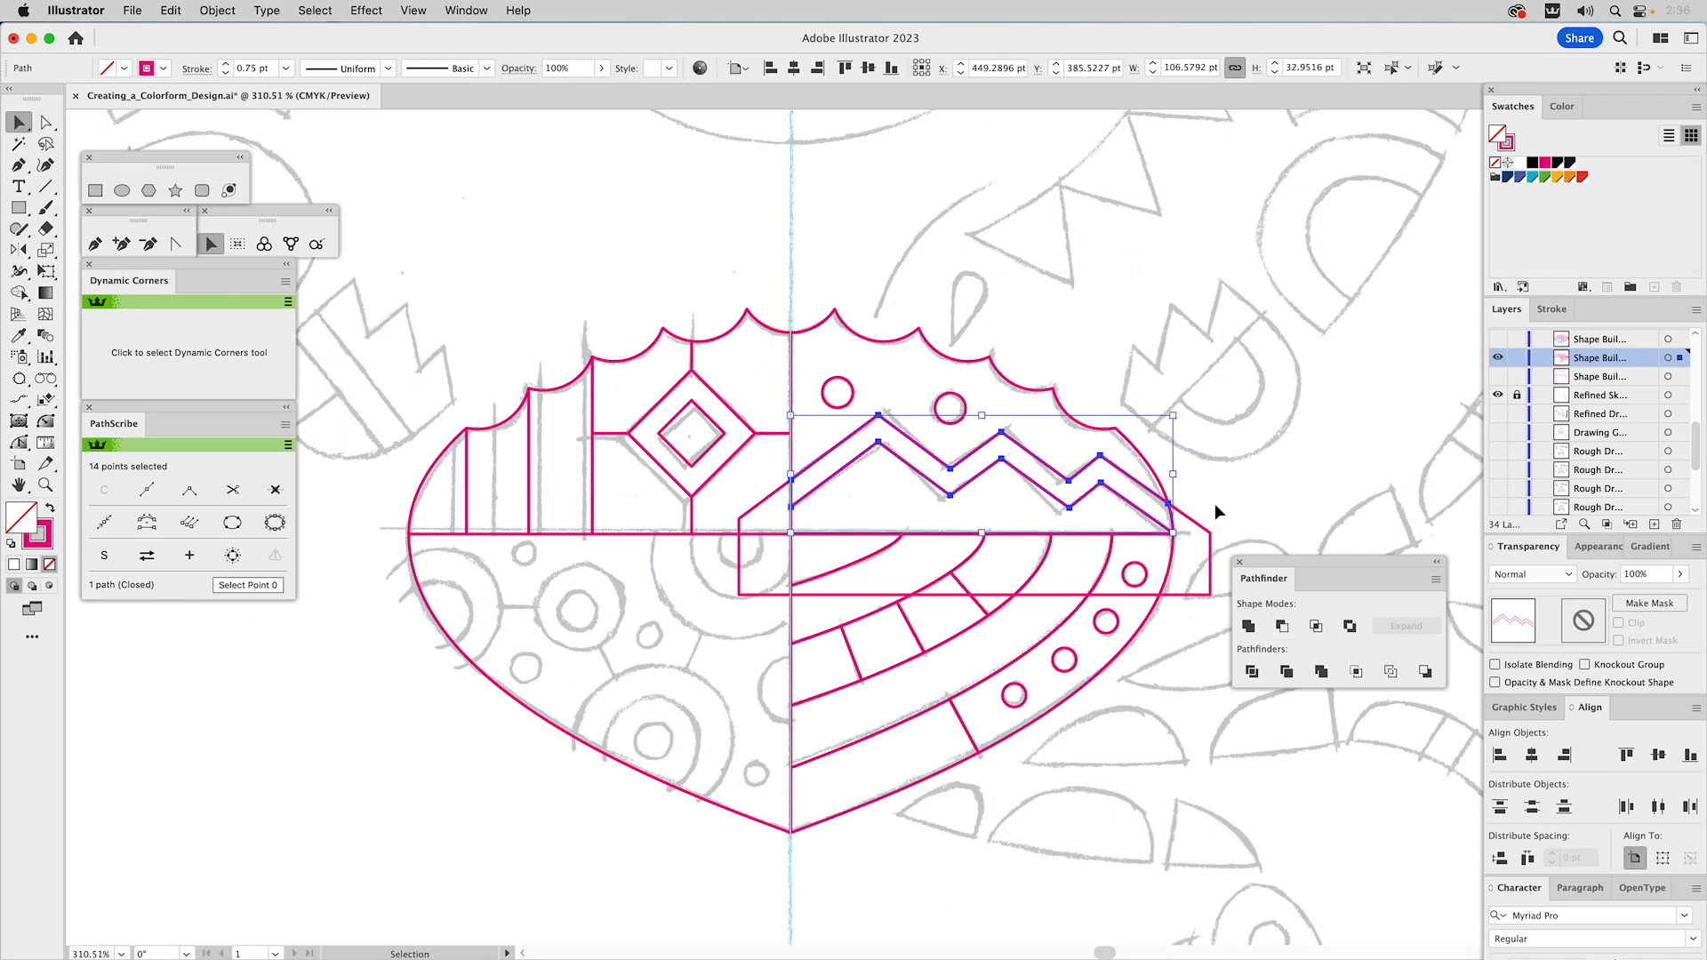
left_click_drag(1121, 469, 1257, 341)
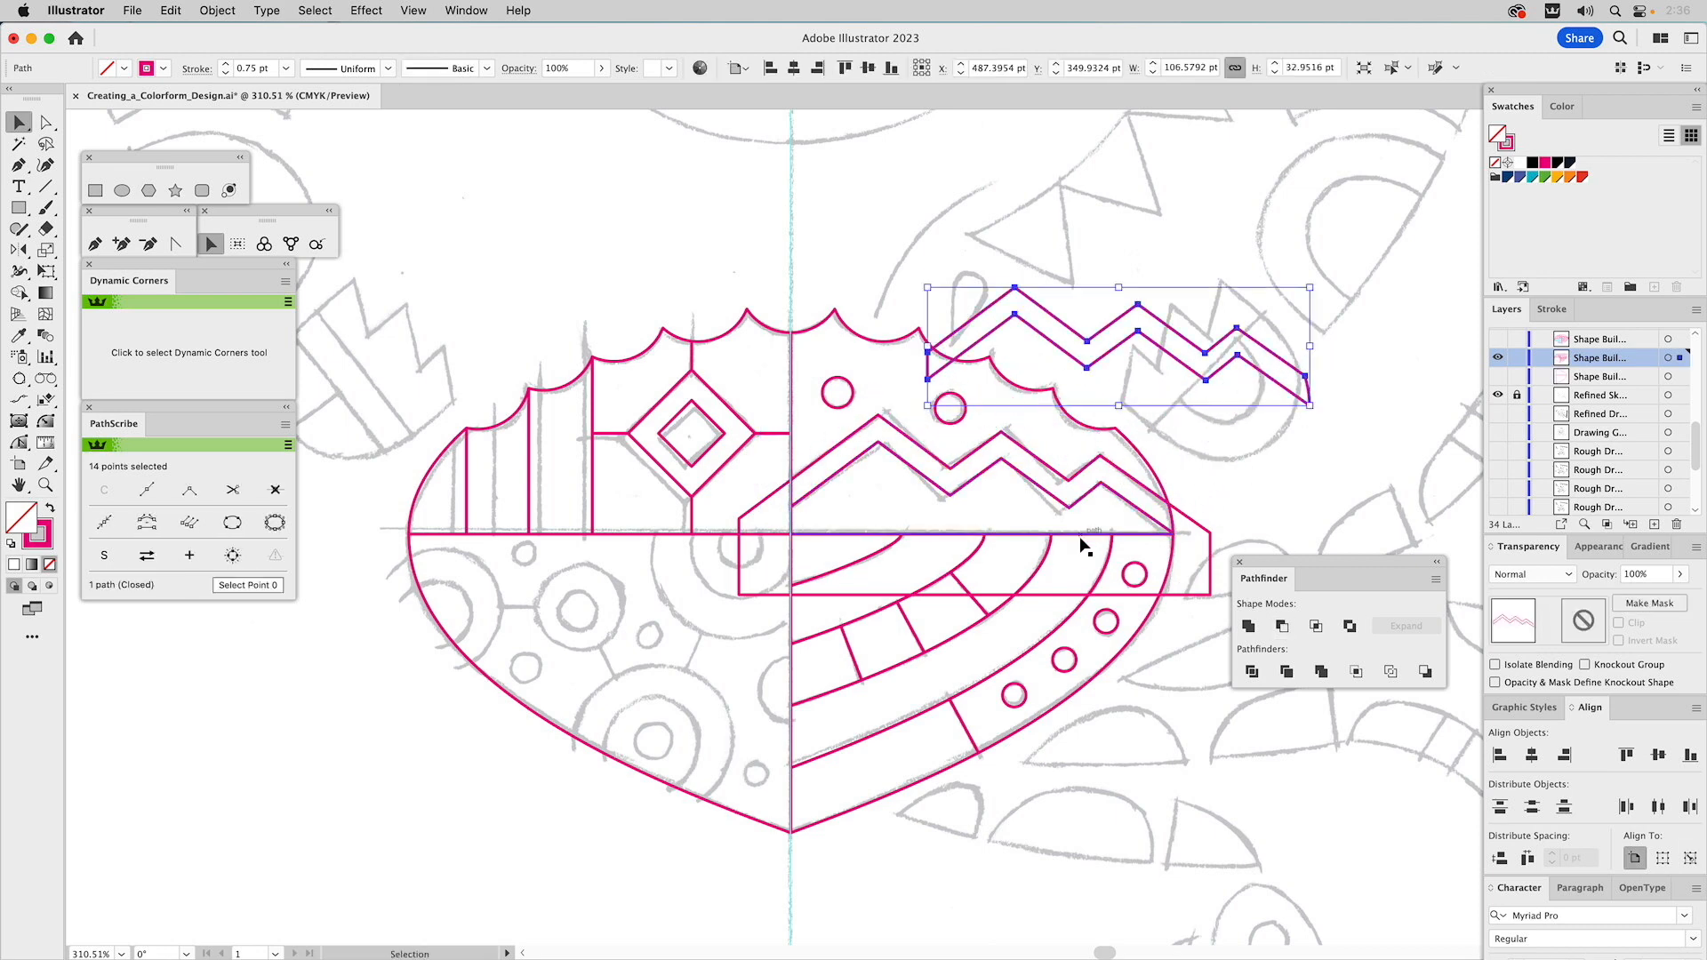
key("super+z")
key("super+z")
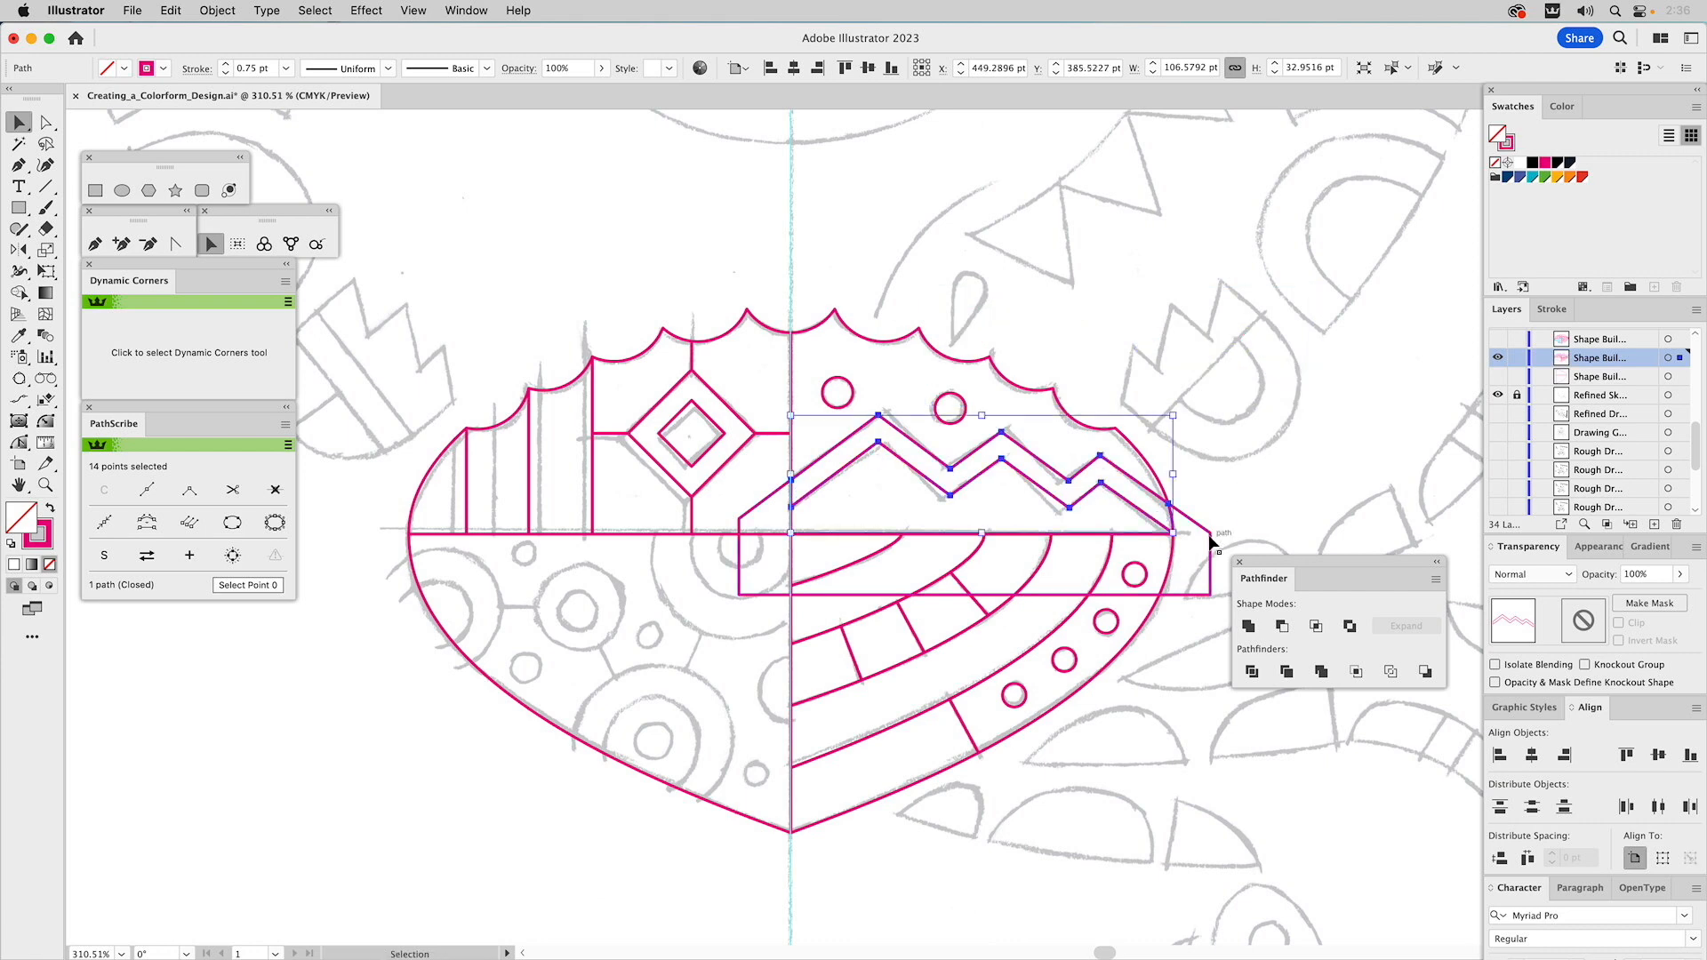
Fill the untrimmed offset zigzag path with the orange swatch and bring it to the front
left_click(1190, 520)
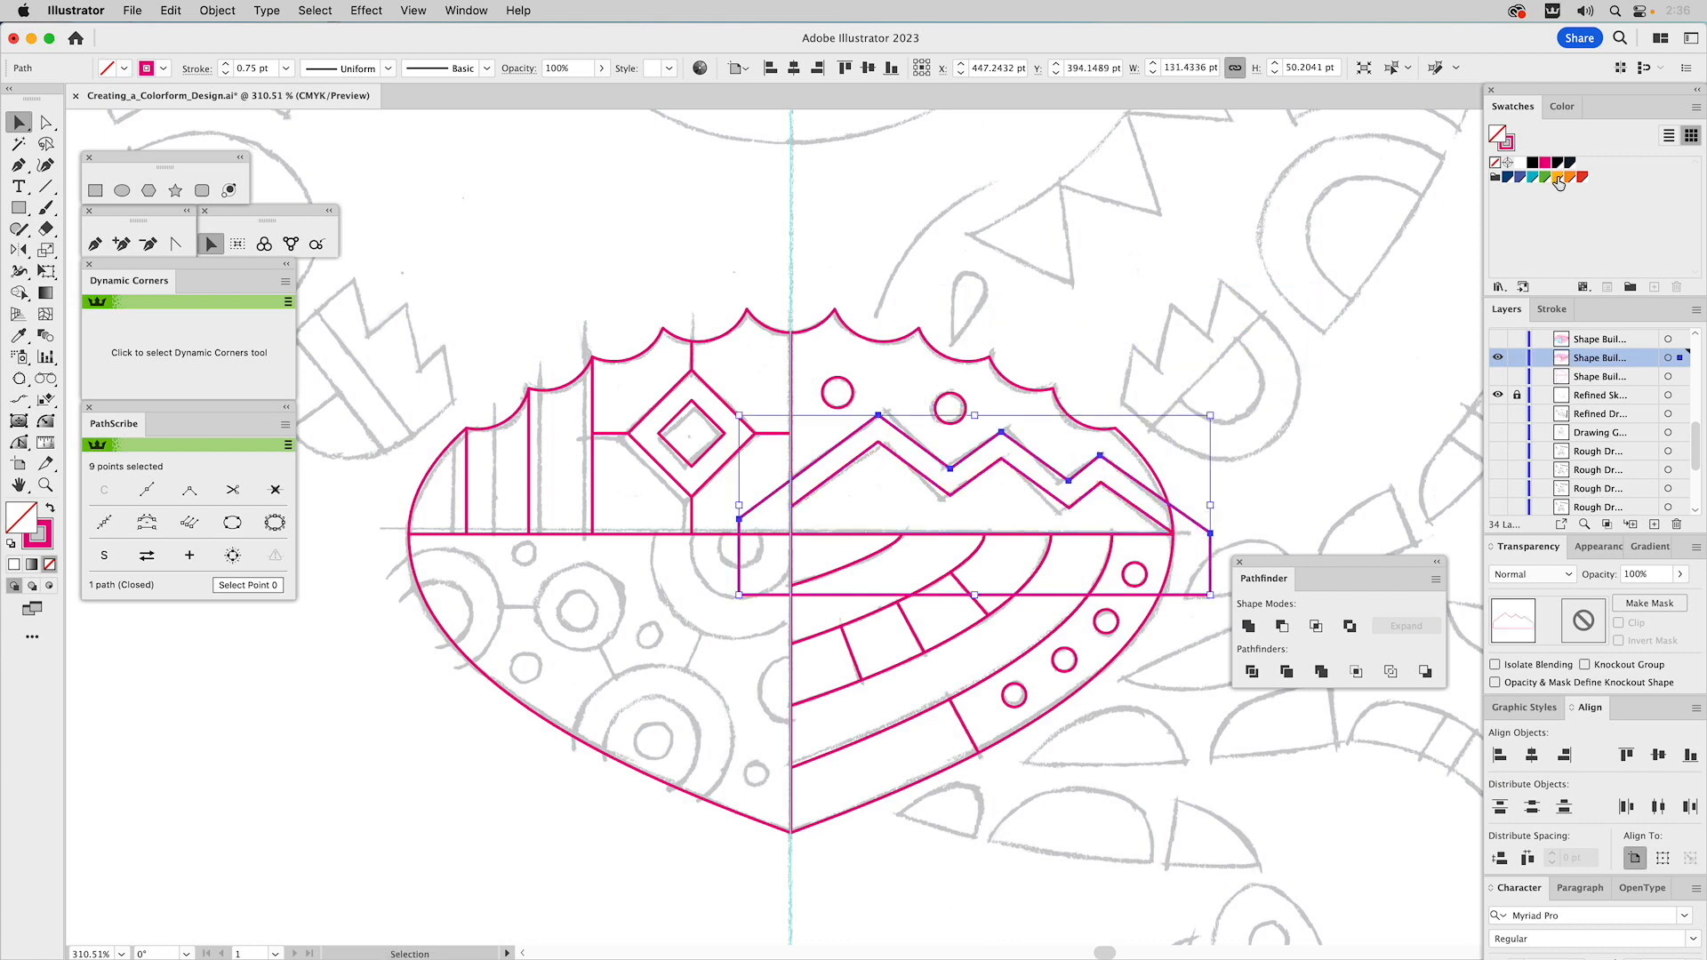
left_click_drag(1557, 177, 1500, 138)
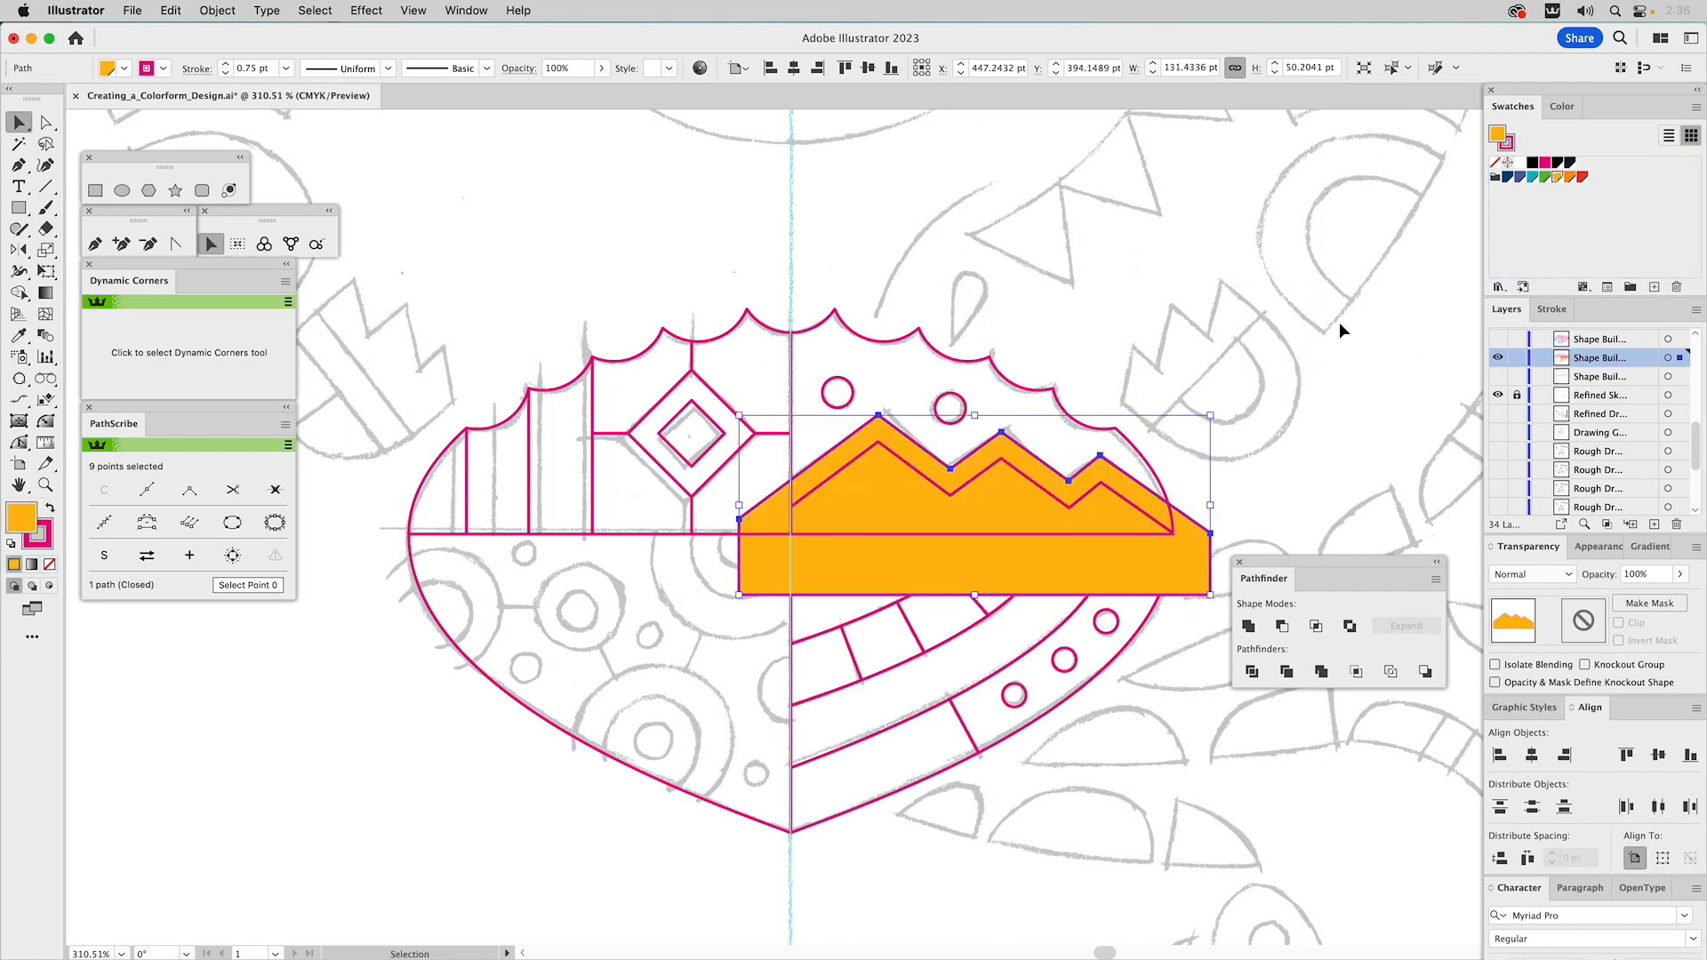
key("super+shift+bracketright")
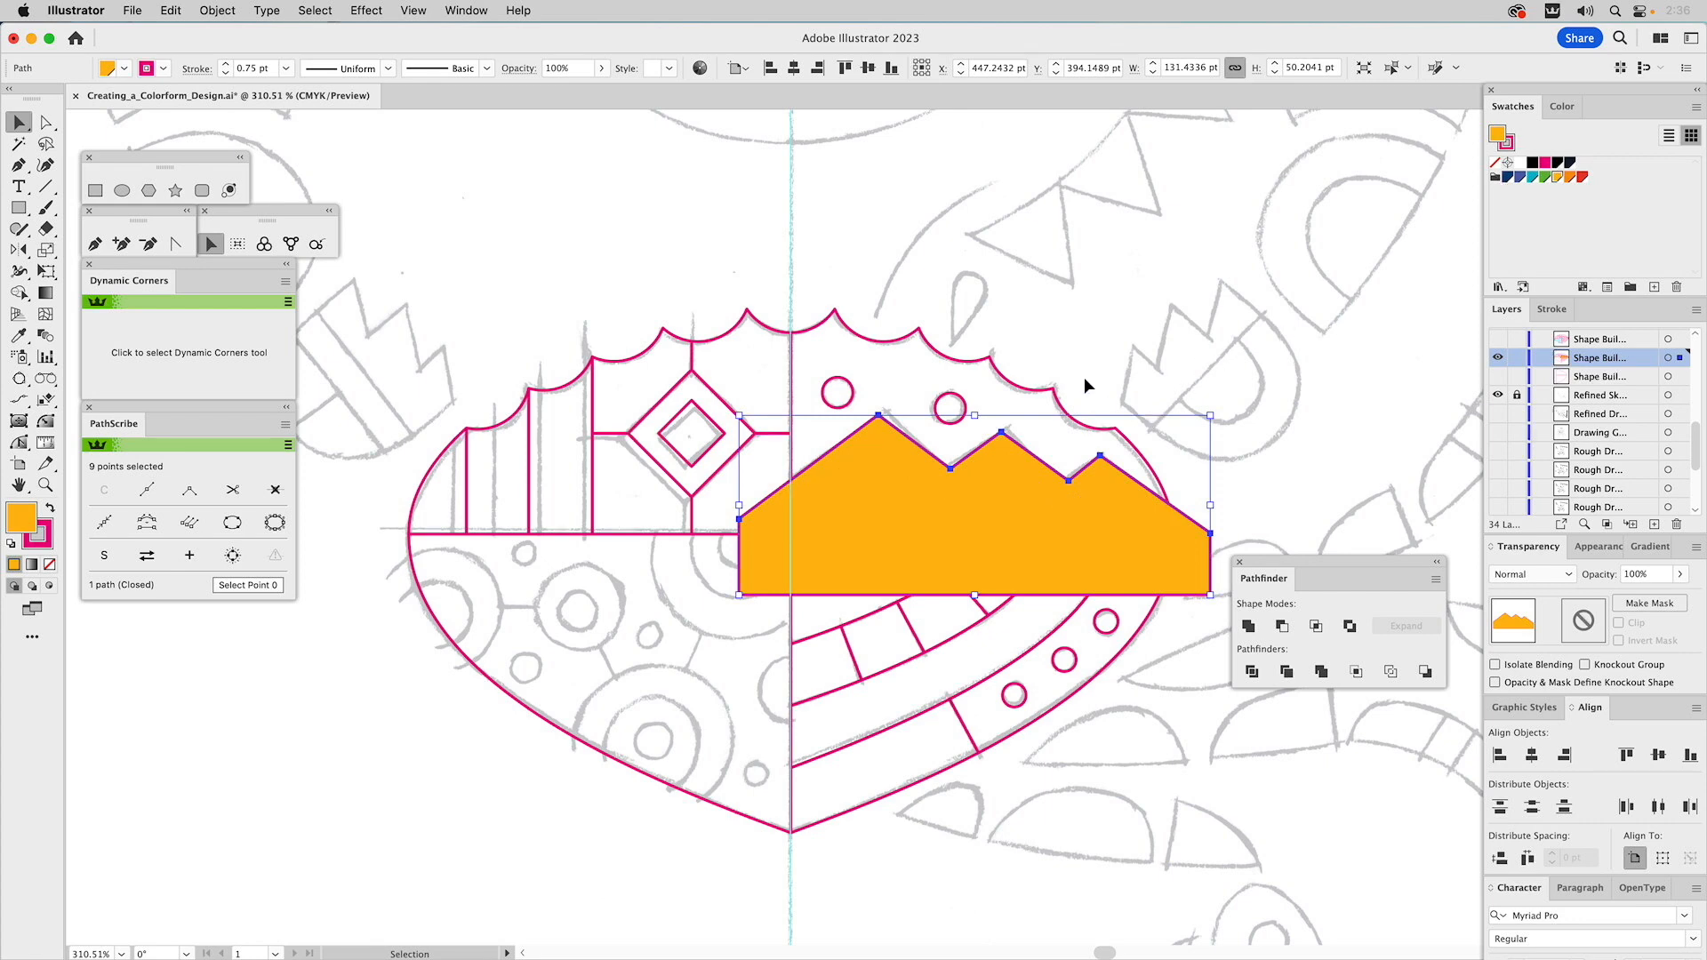
left_click(219, 11)
mouse_move(235, 61)
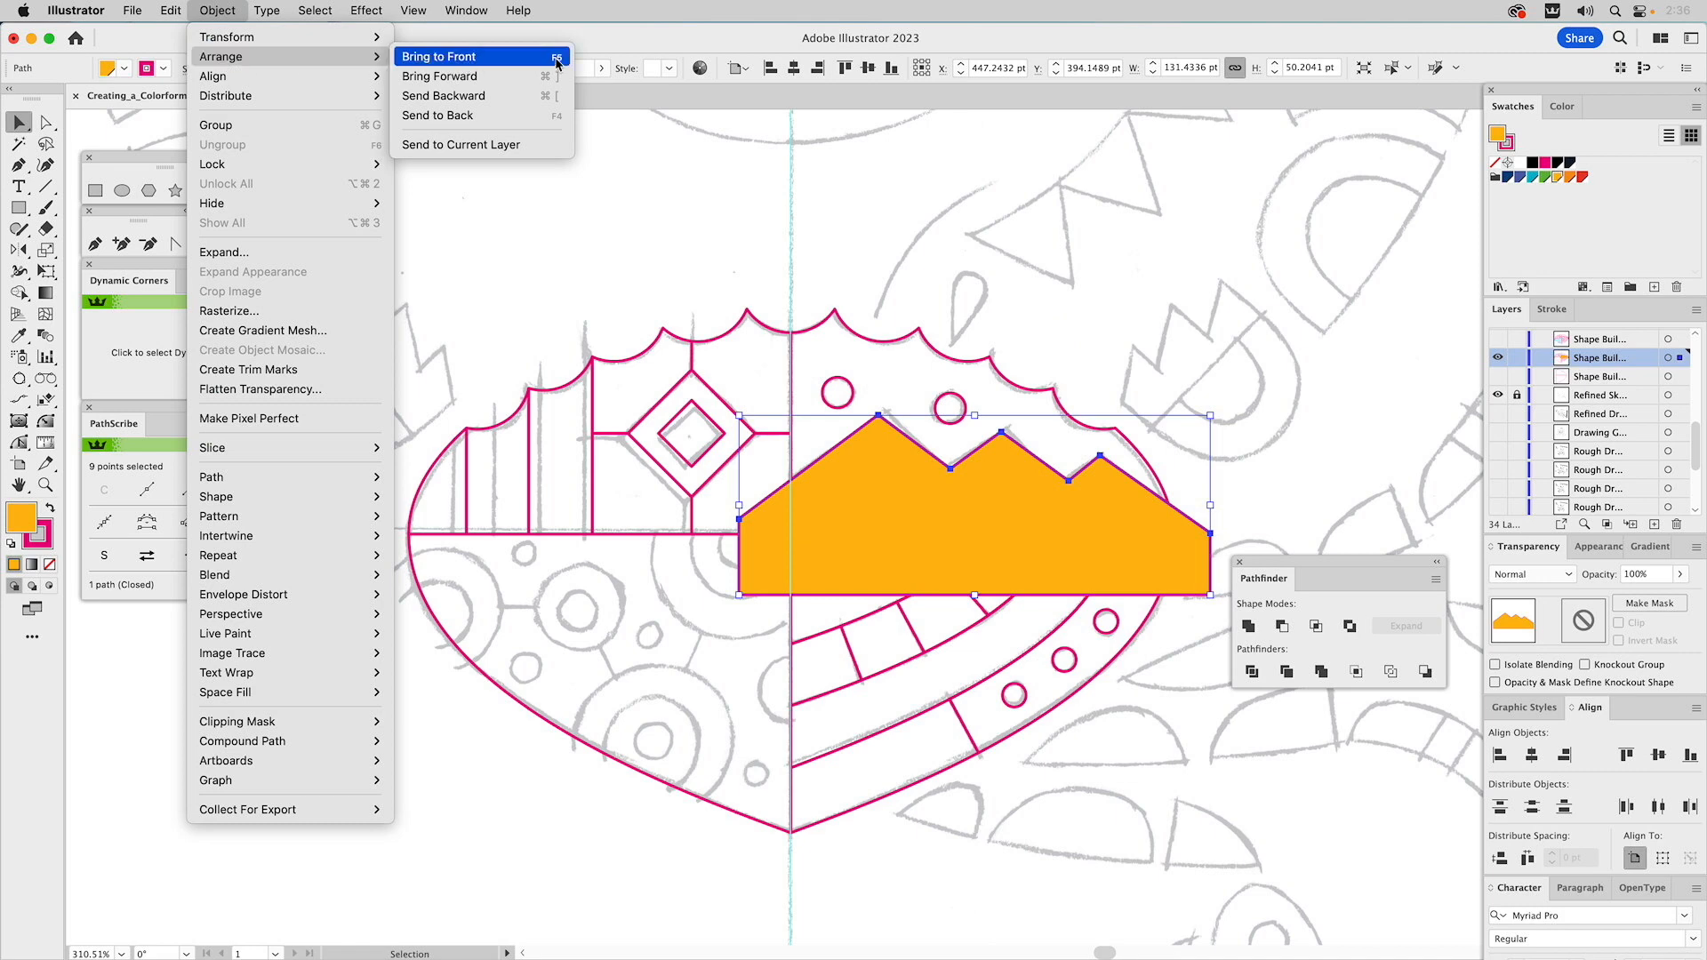
left_click(949, 170)
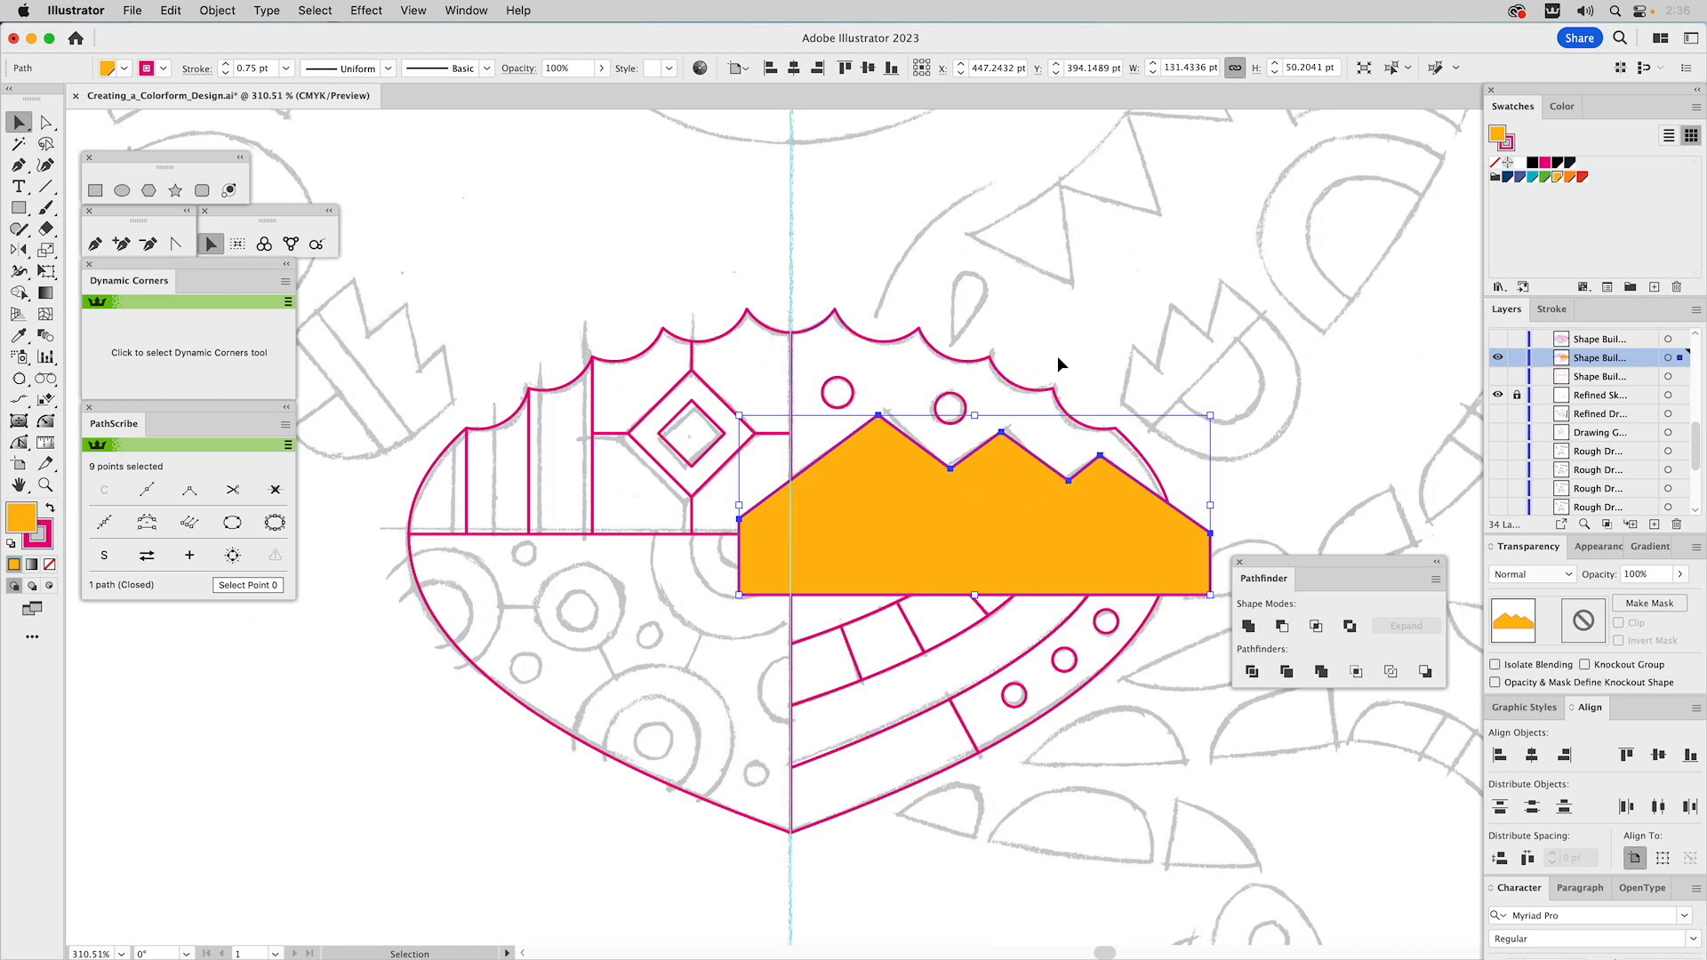
Try sending the orange zigzag path to the back, undo it, and look over the stacking-order commands
key("shift+super+bracketleft")
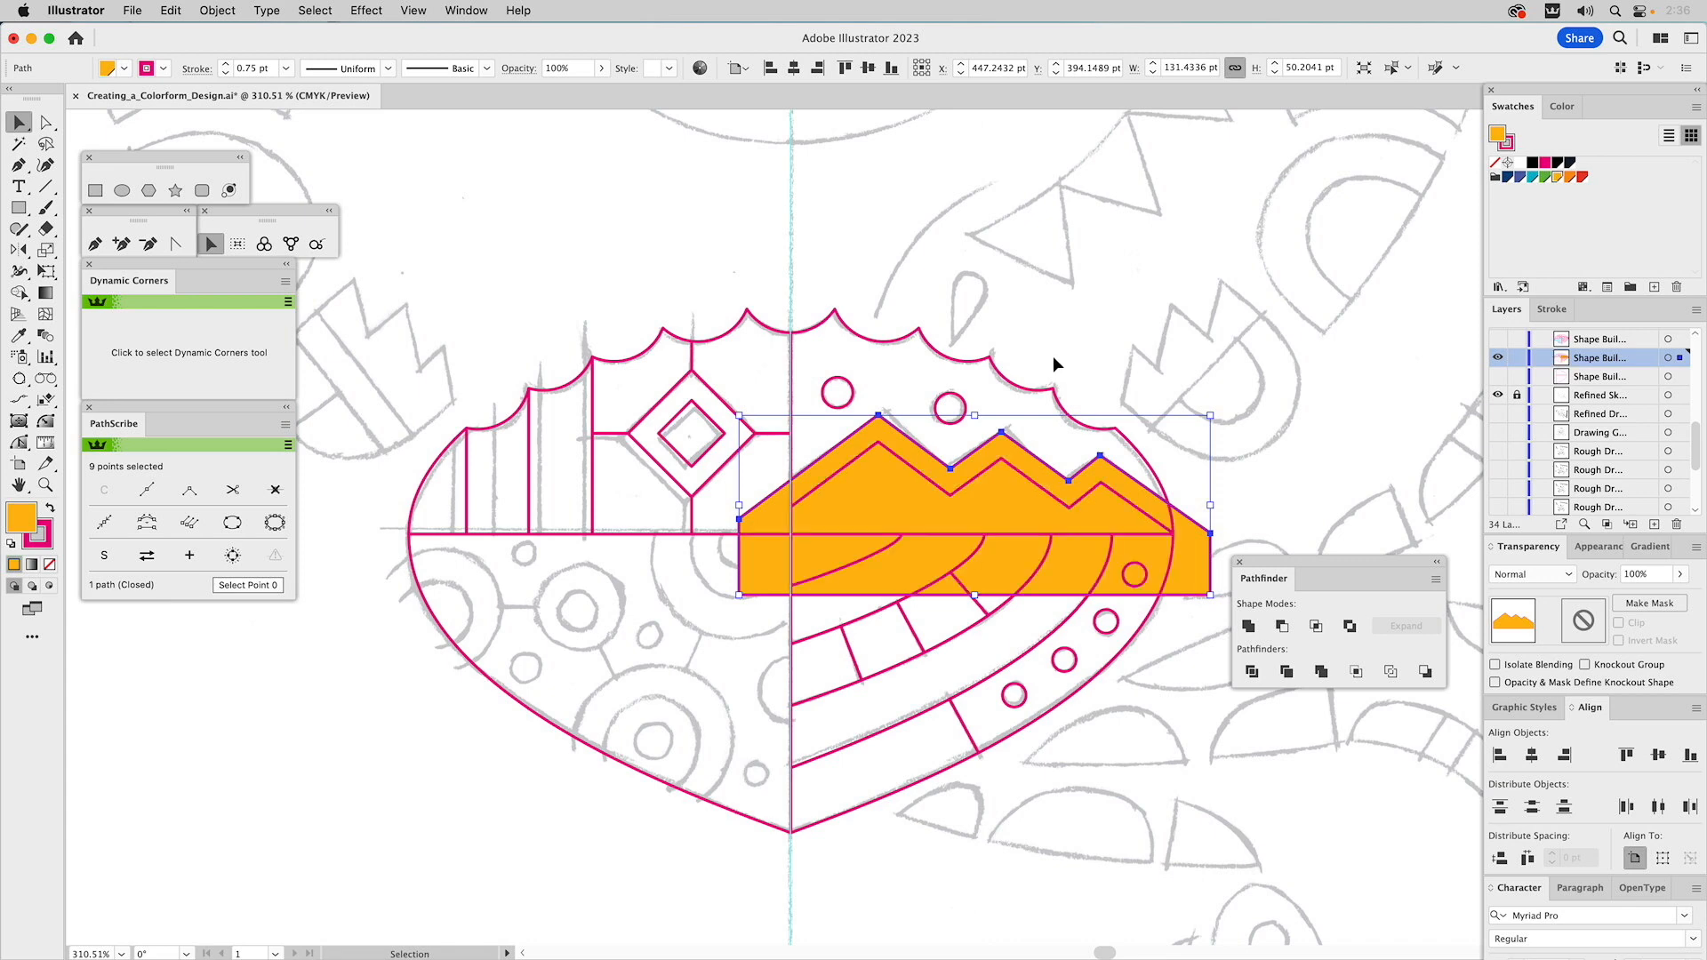
key("super+z")
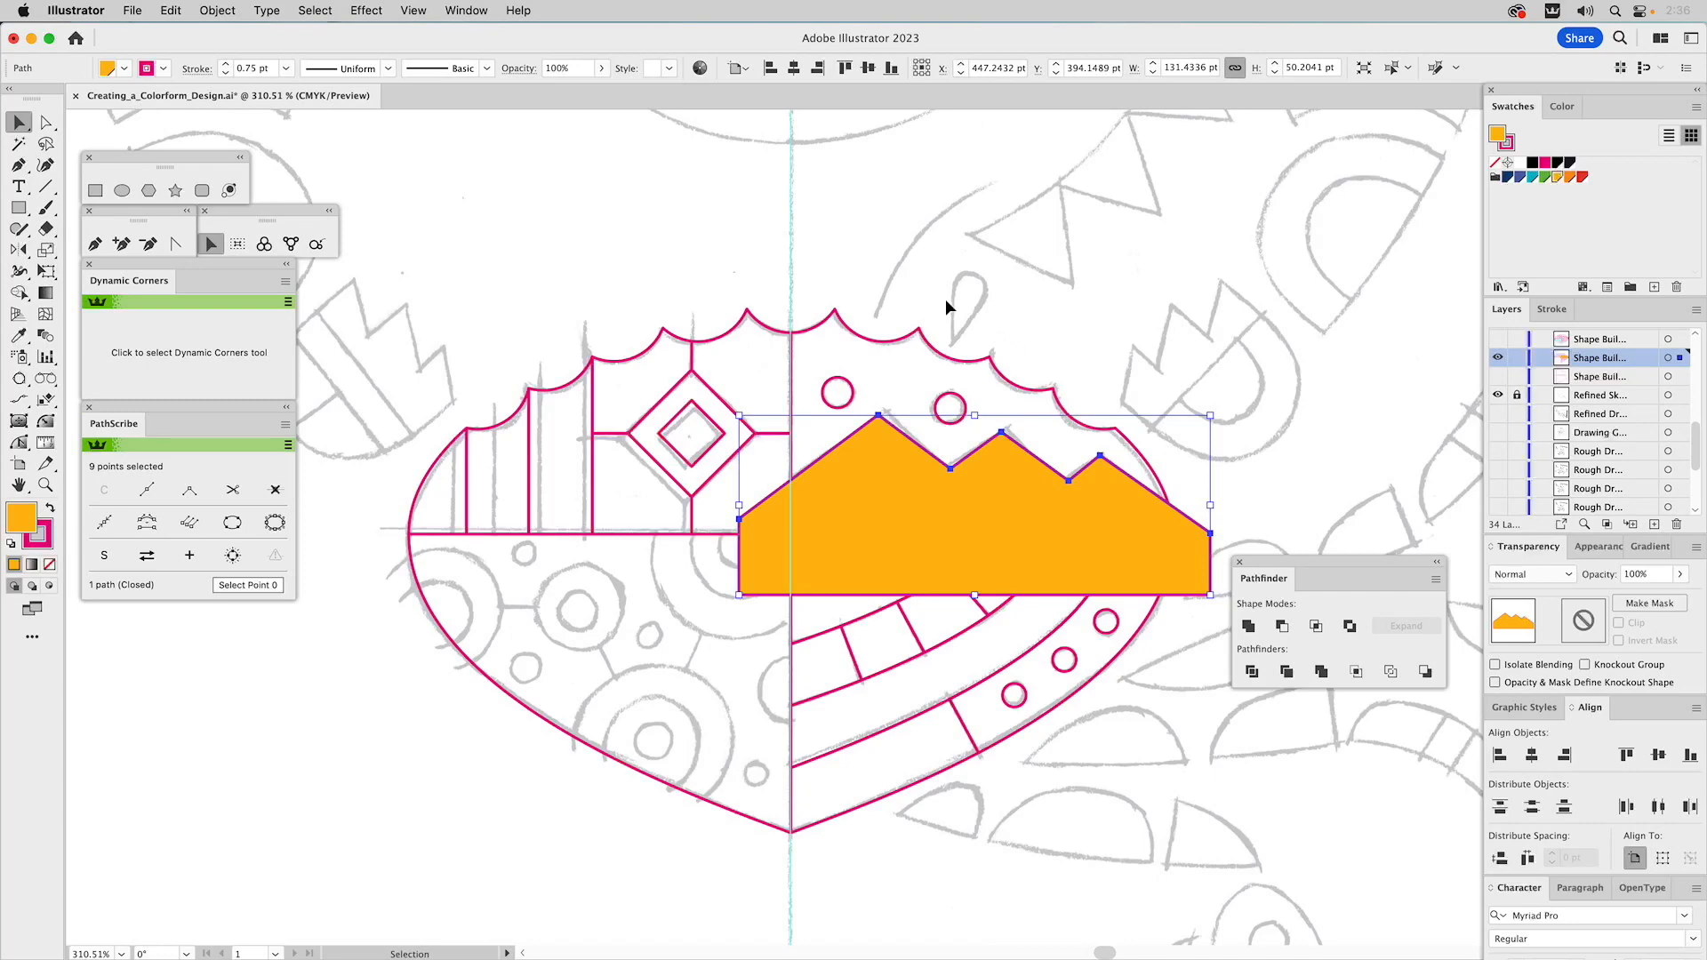
left_click(220, 10)
mouse_move(229, 59)
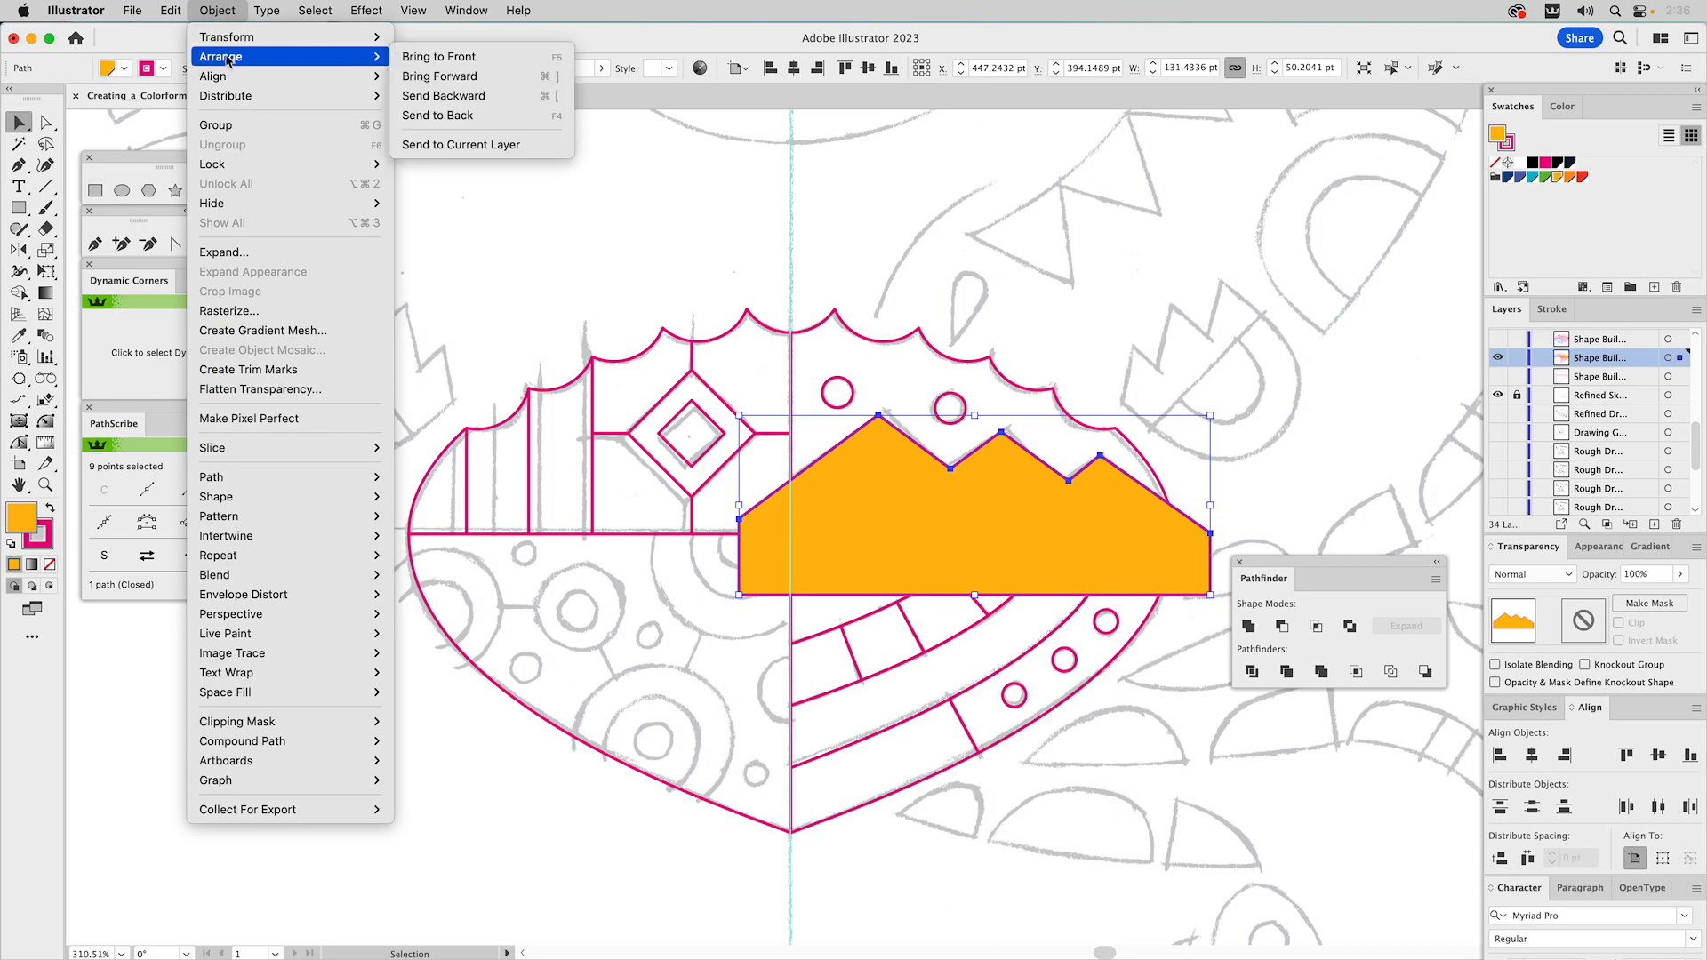
left_click(1049, 183)
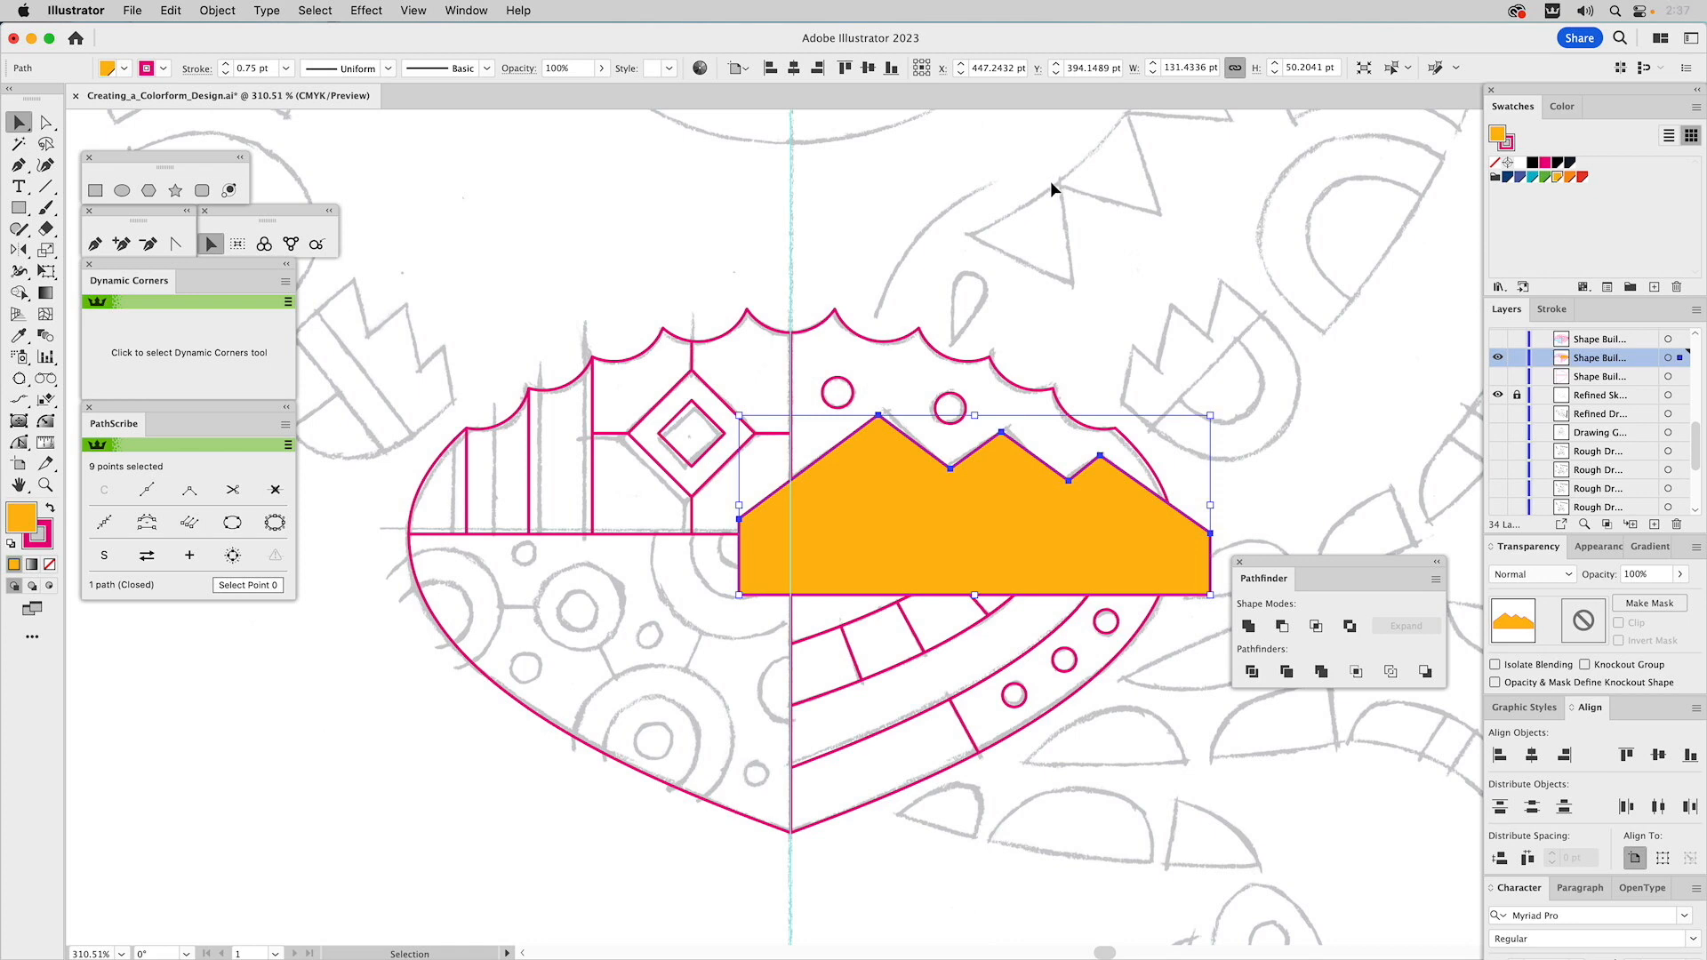
Subtract the orange offset zigzag path from the scalloped upper-right shell section with Minus Front
left_click(924, 342, "shift")
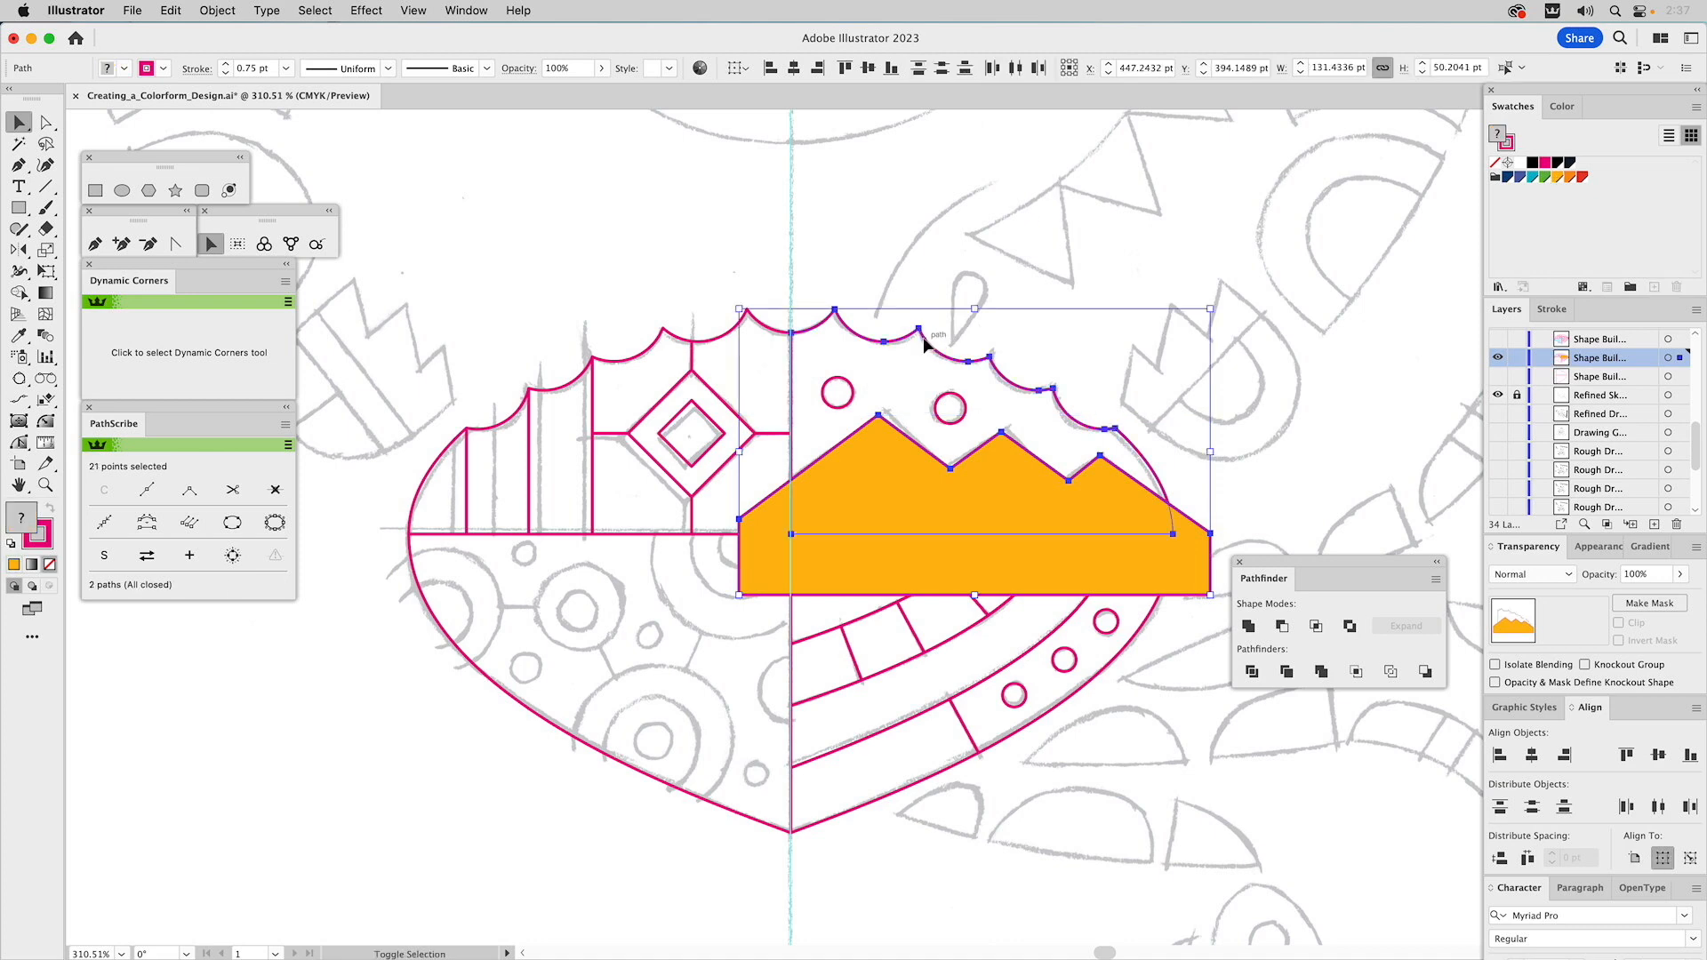
left_click(1281, 629)
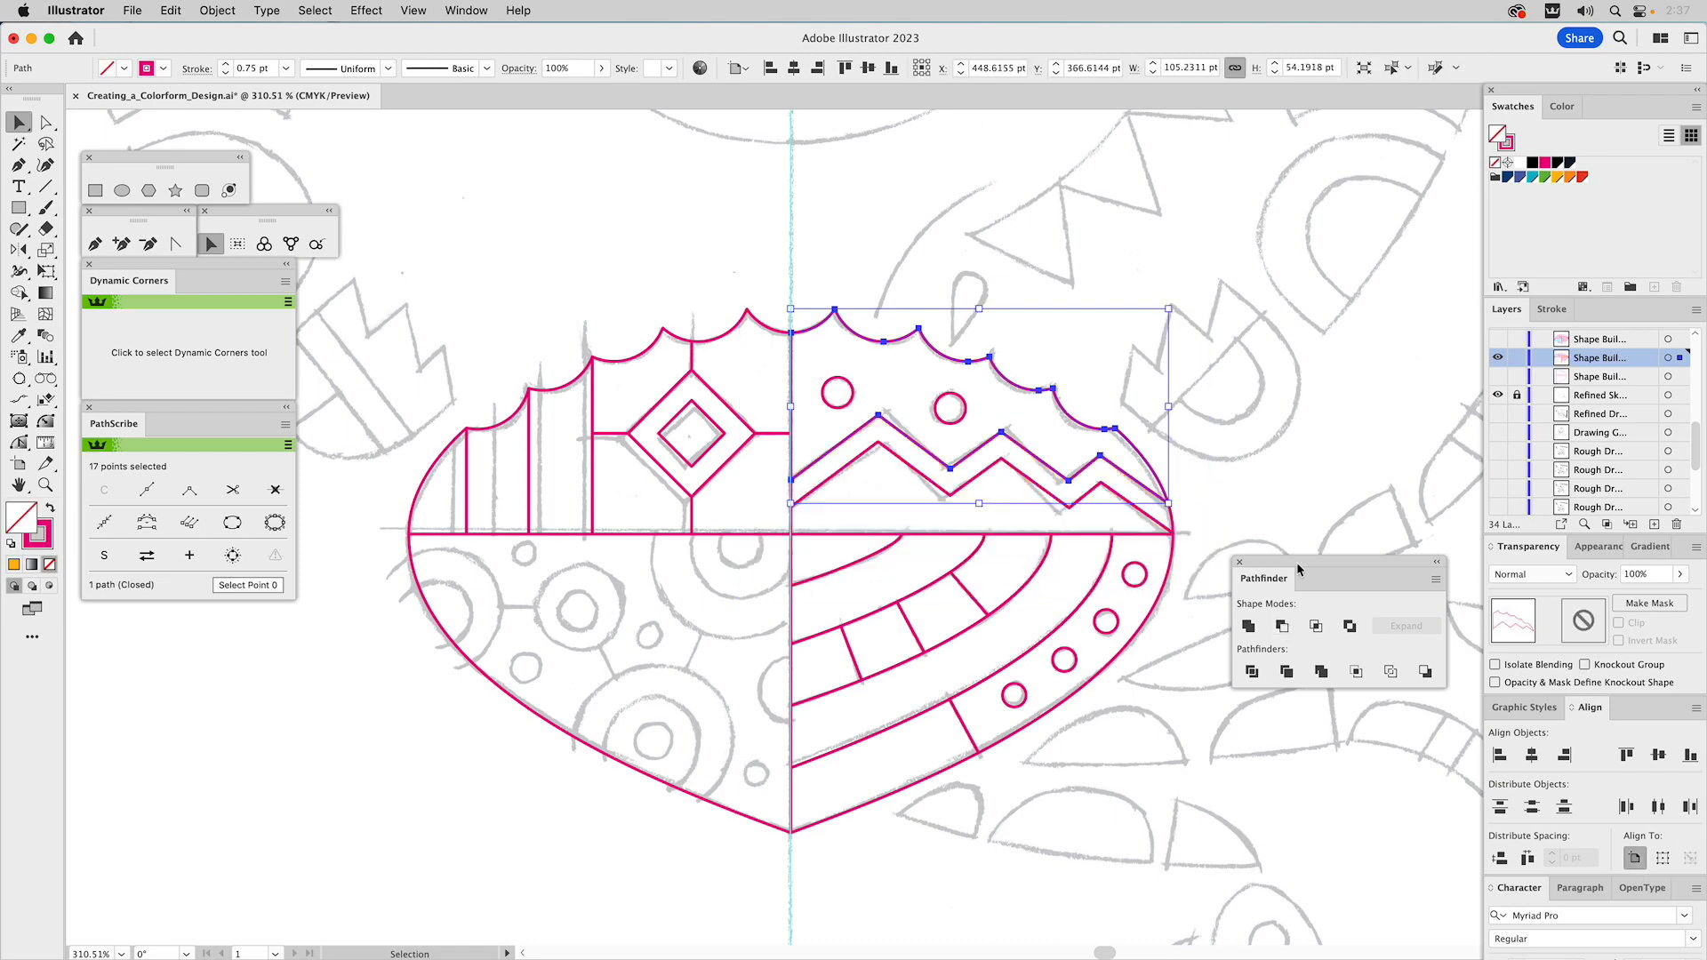
left_click(1321, 420)
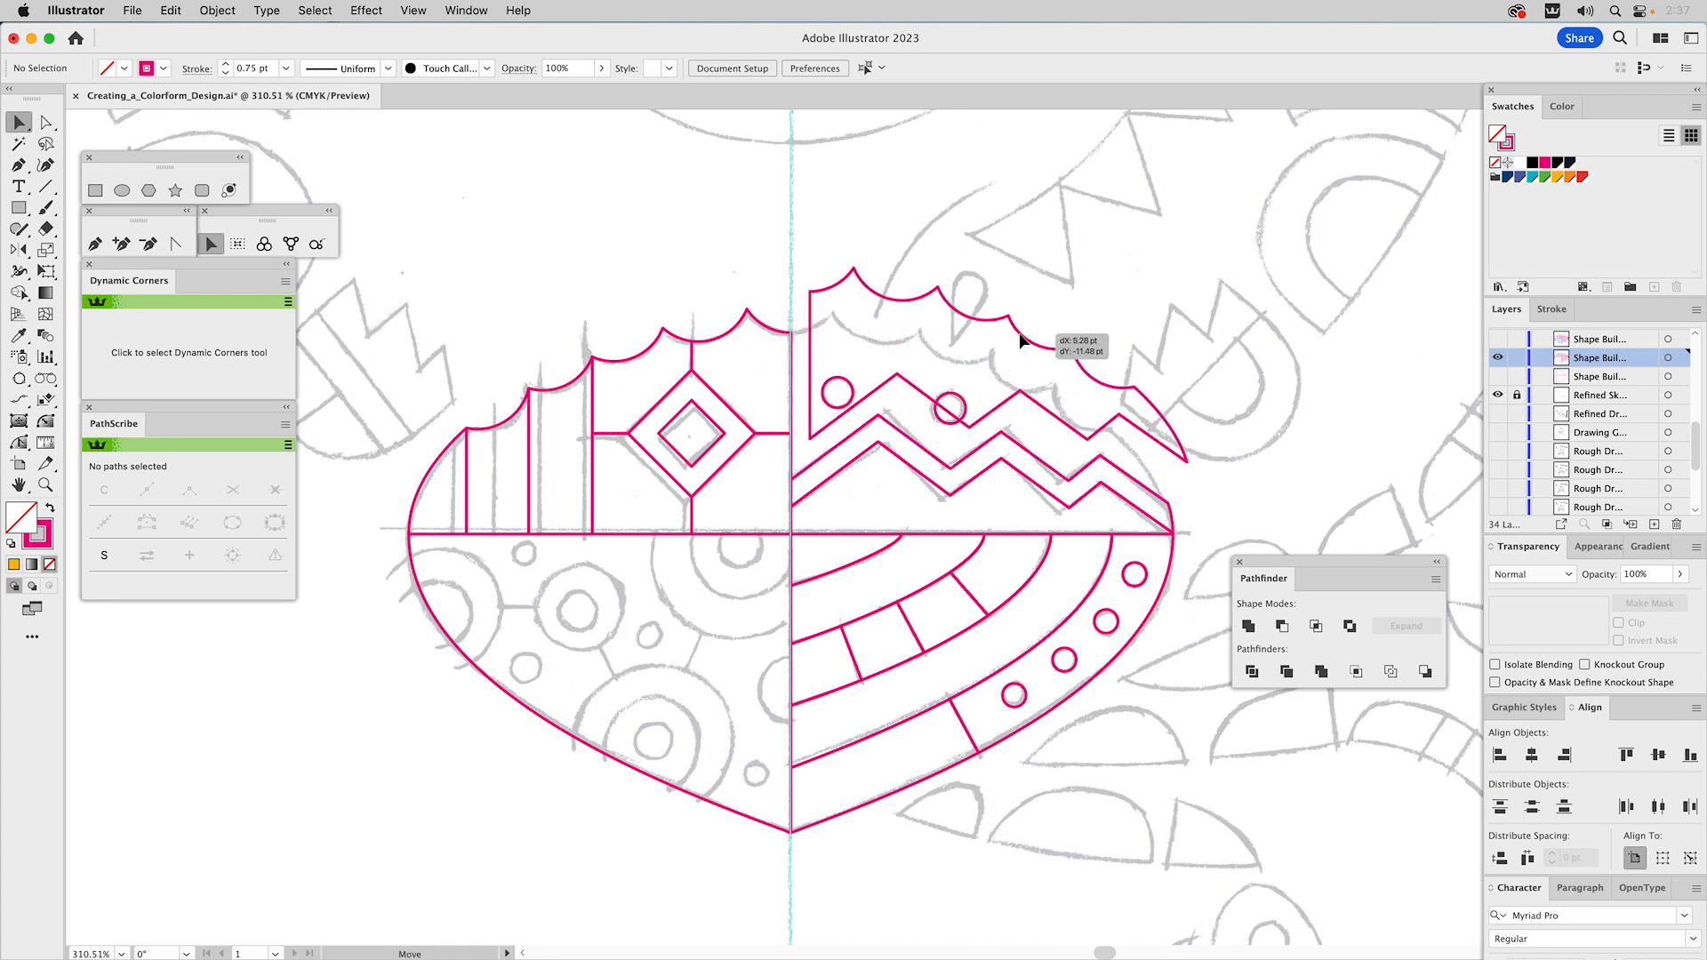
Try moving the trimmed scalloped section and the zigzag band apart as separate shapes, and undo both moves
left_click(1013, 440)
left_click(1006, 460)
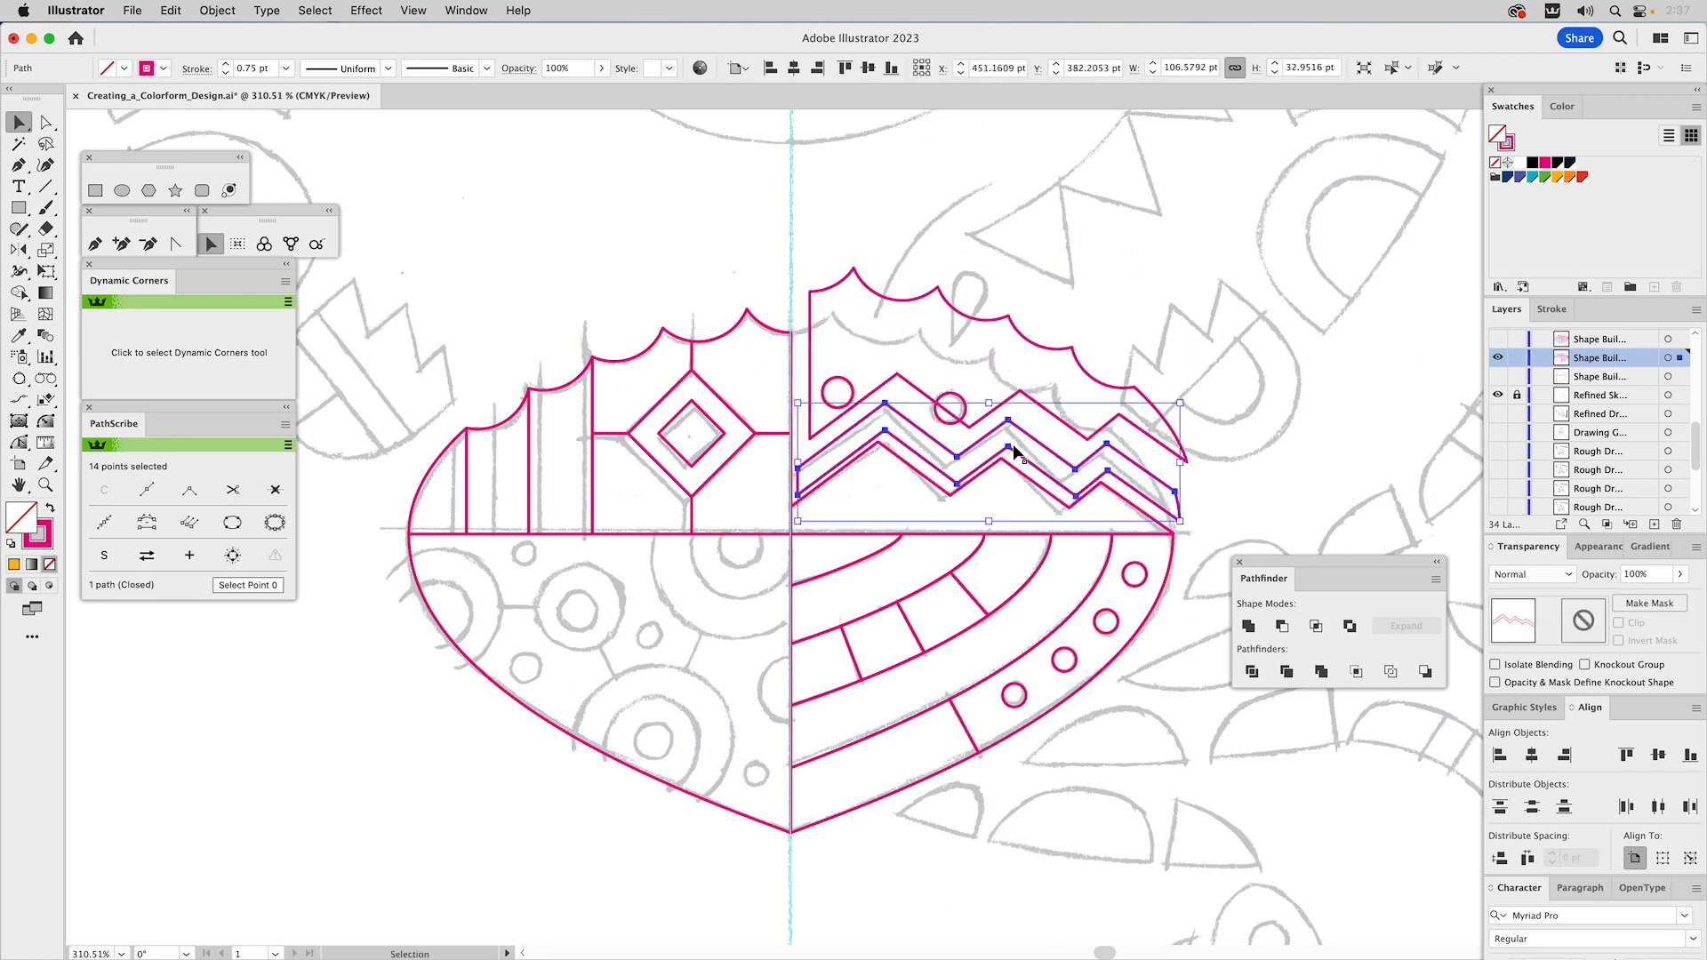
key("super+z")
key("super+z")
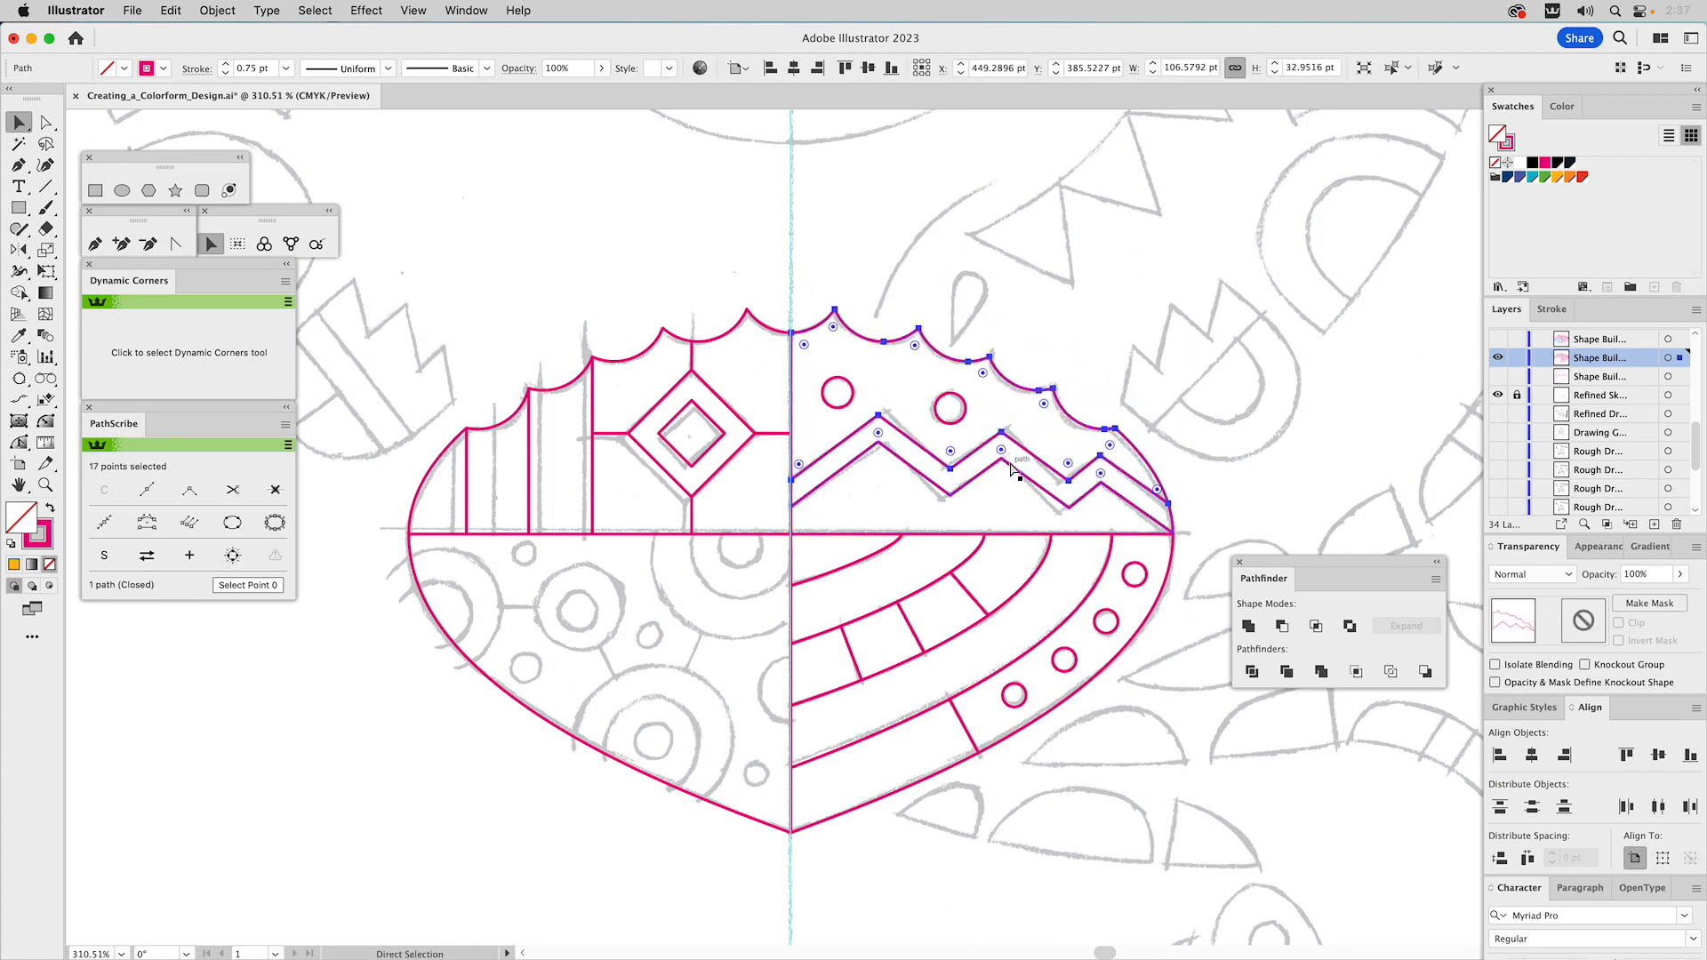
left_click(1061, 352)
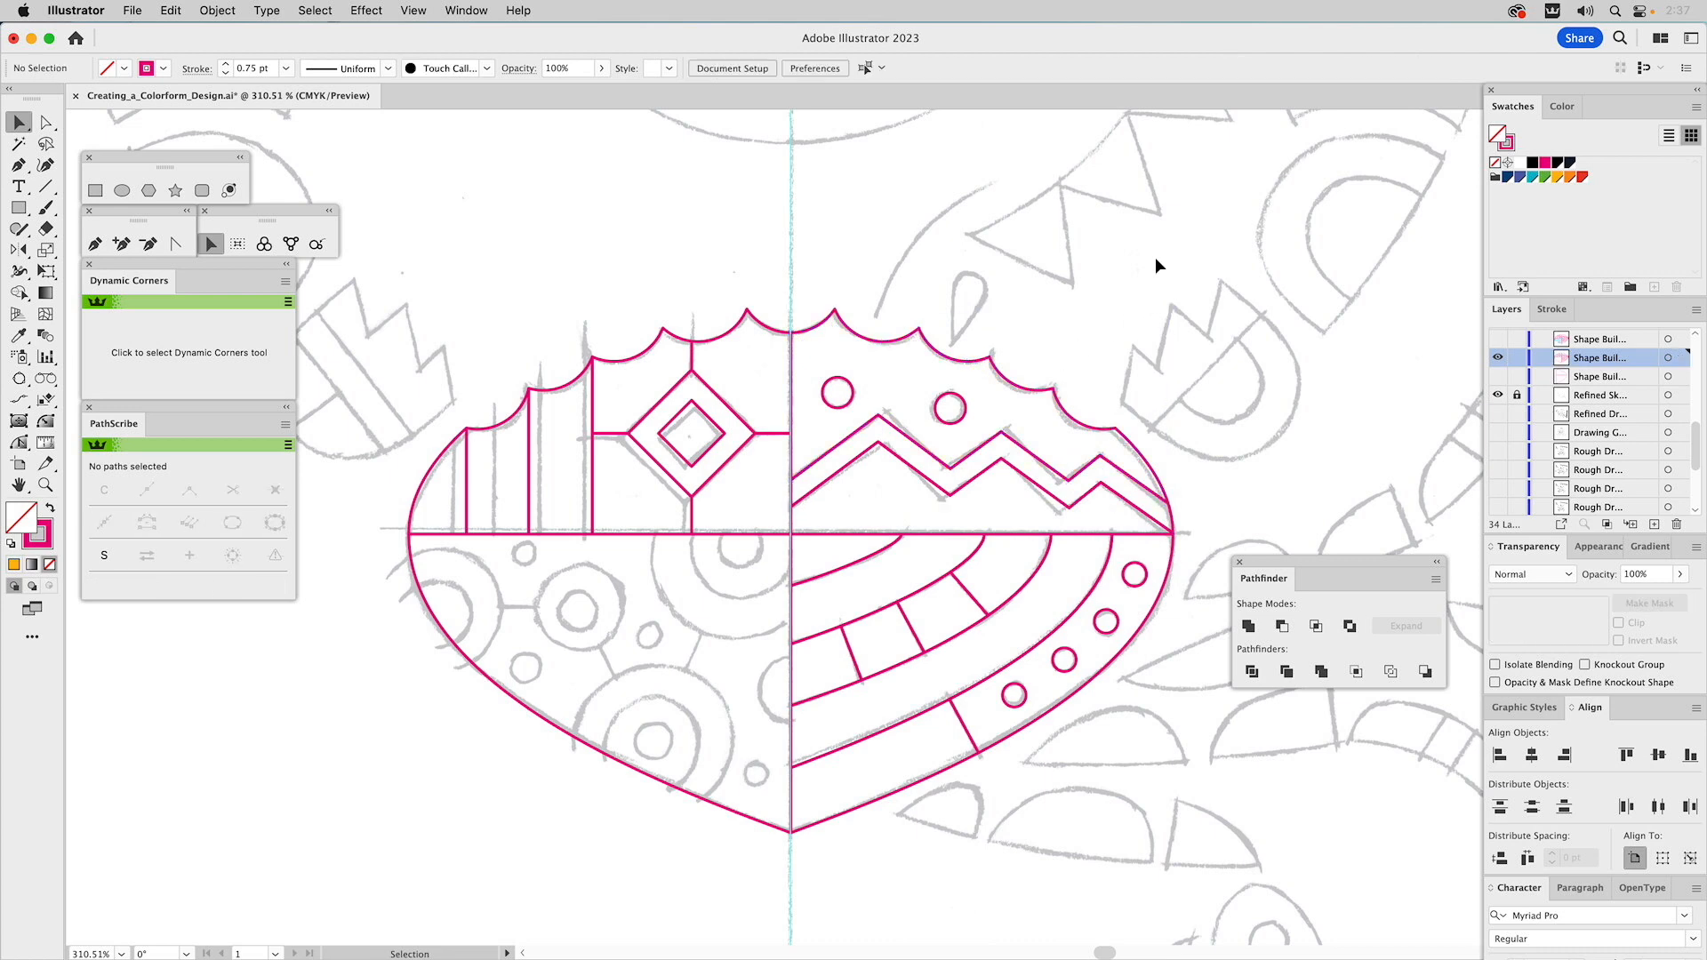
Hide the current shape-building layer and show the layer above it containing the blue circles
scroll(1511, 401, "up", 2)
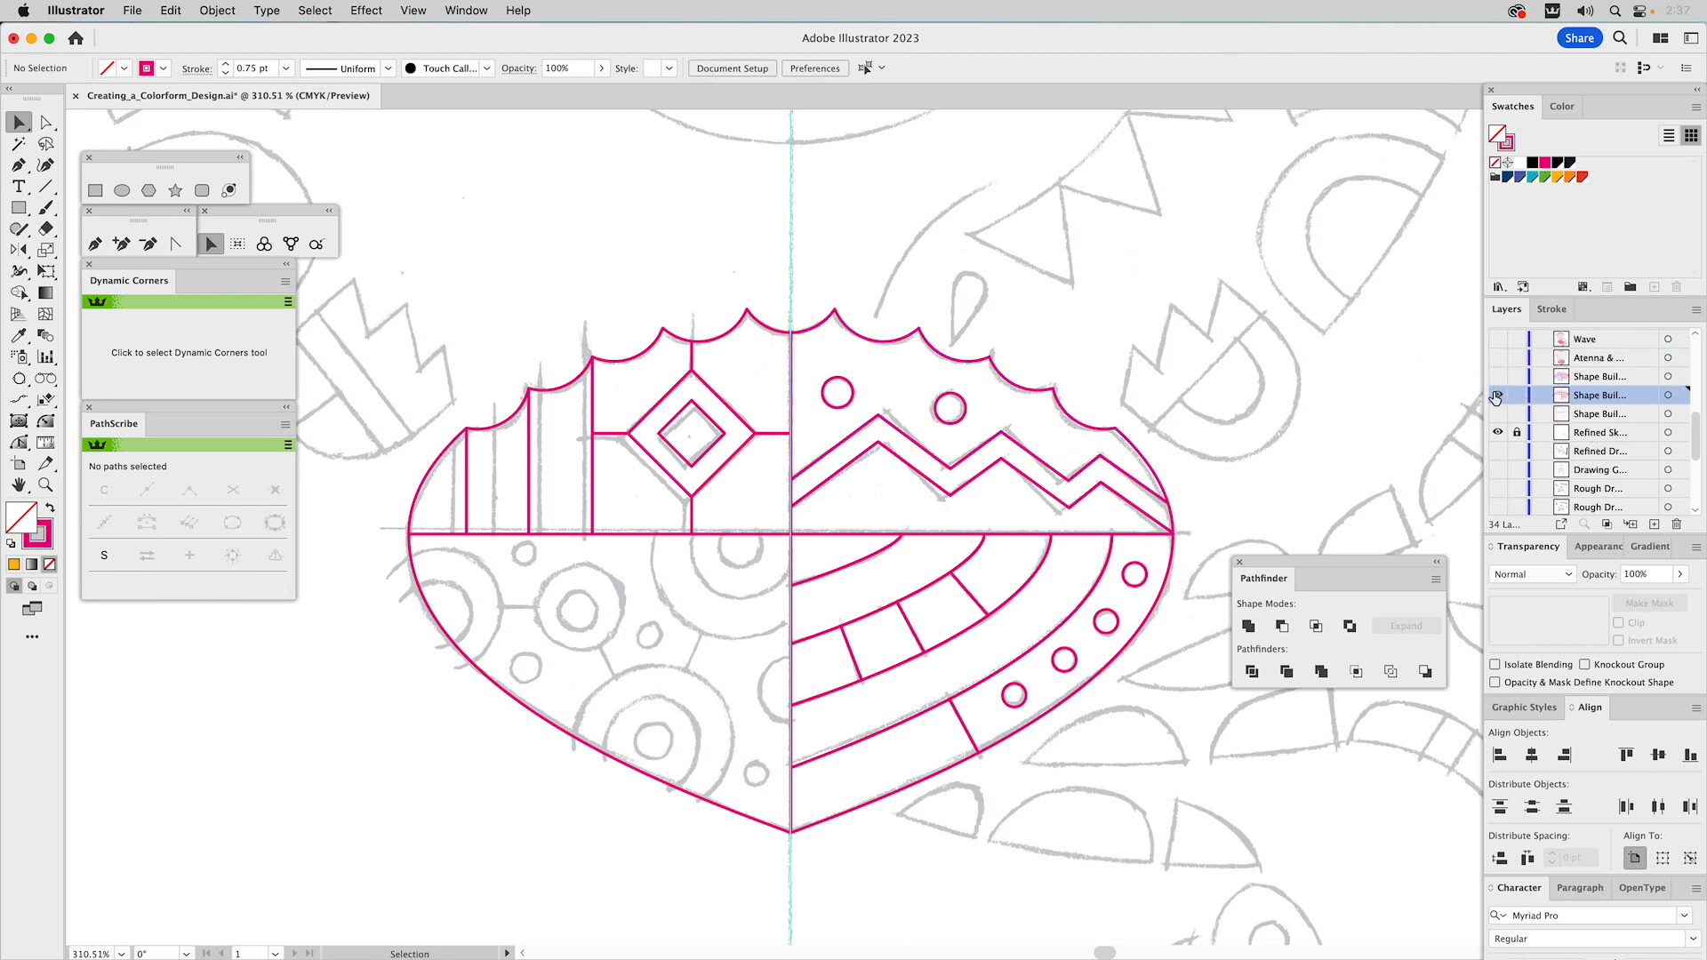
left_click(1498, 396)
left_click(1499, 379)
left_click_drag(843, 503, 1154, 431)
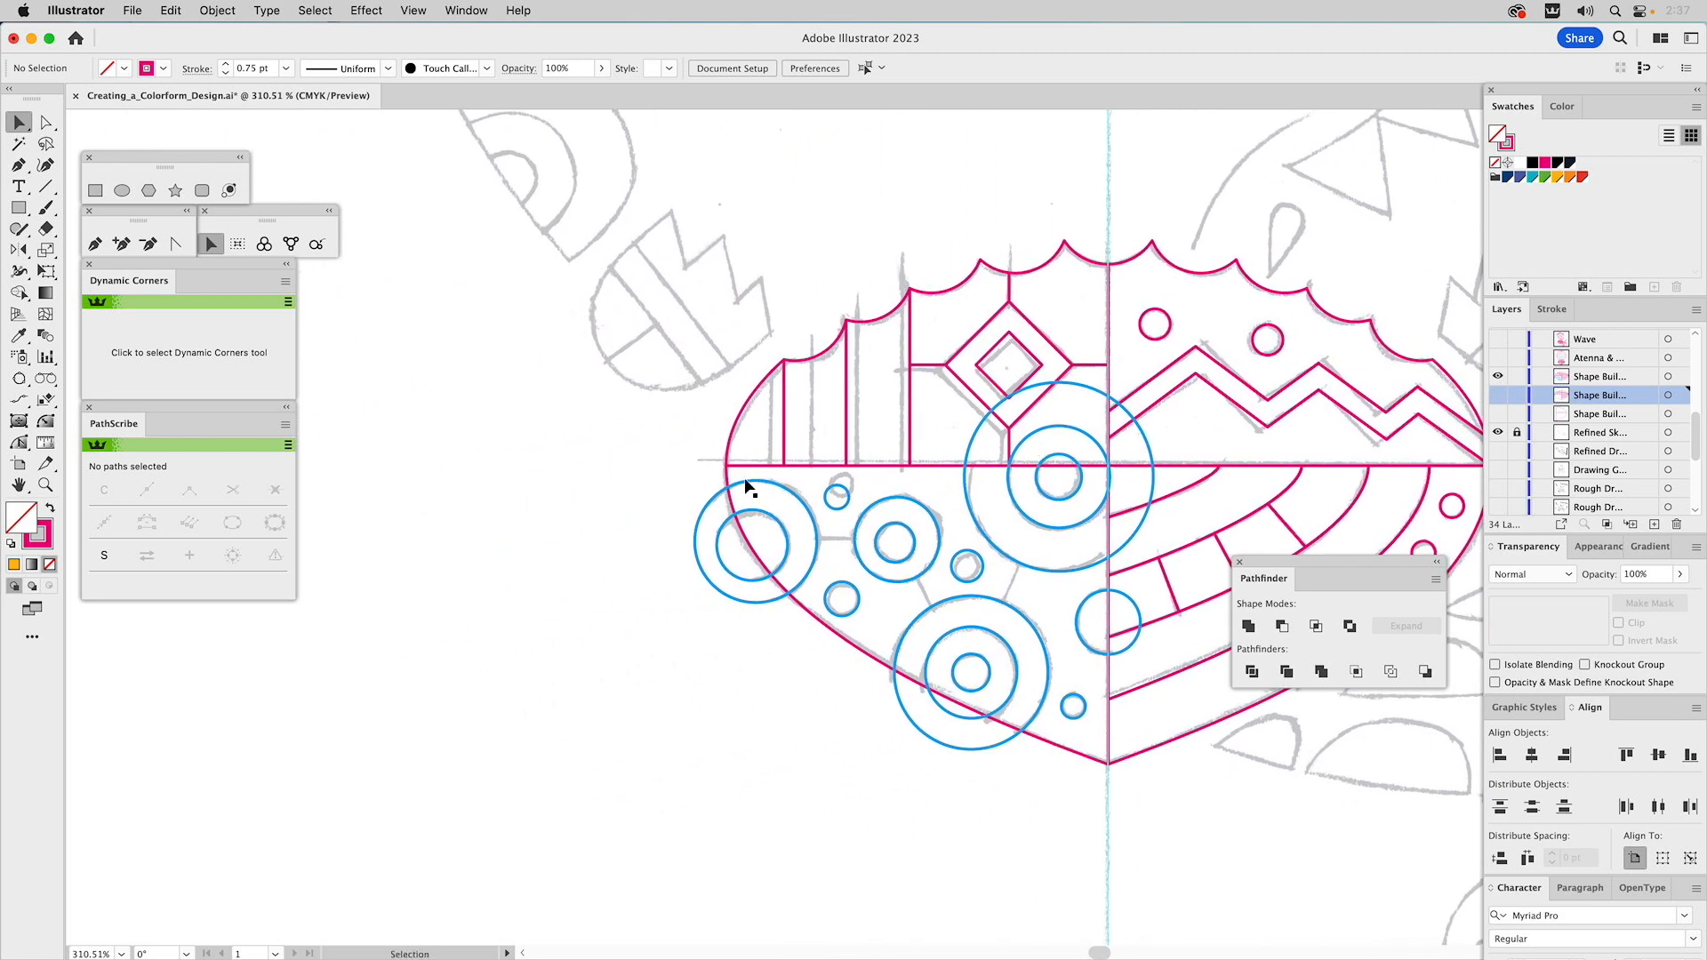
left_click_drag(728, 474, 804, 397)
With Shape Builder, remove the parts of the blue circles that extend past the lower-left shell section's curved outer edge
left_click(985, 375)
left_click(952, 393)
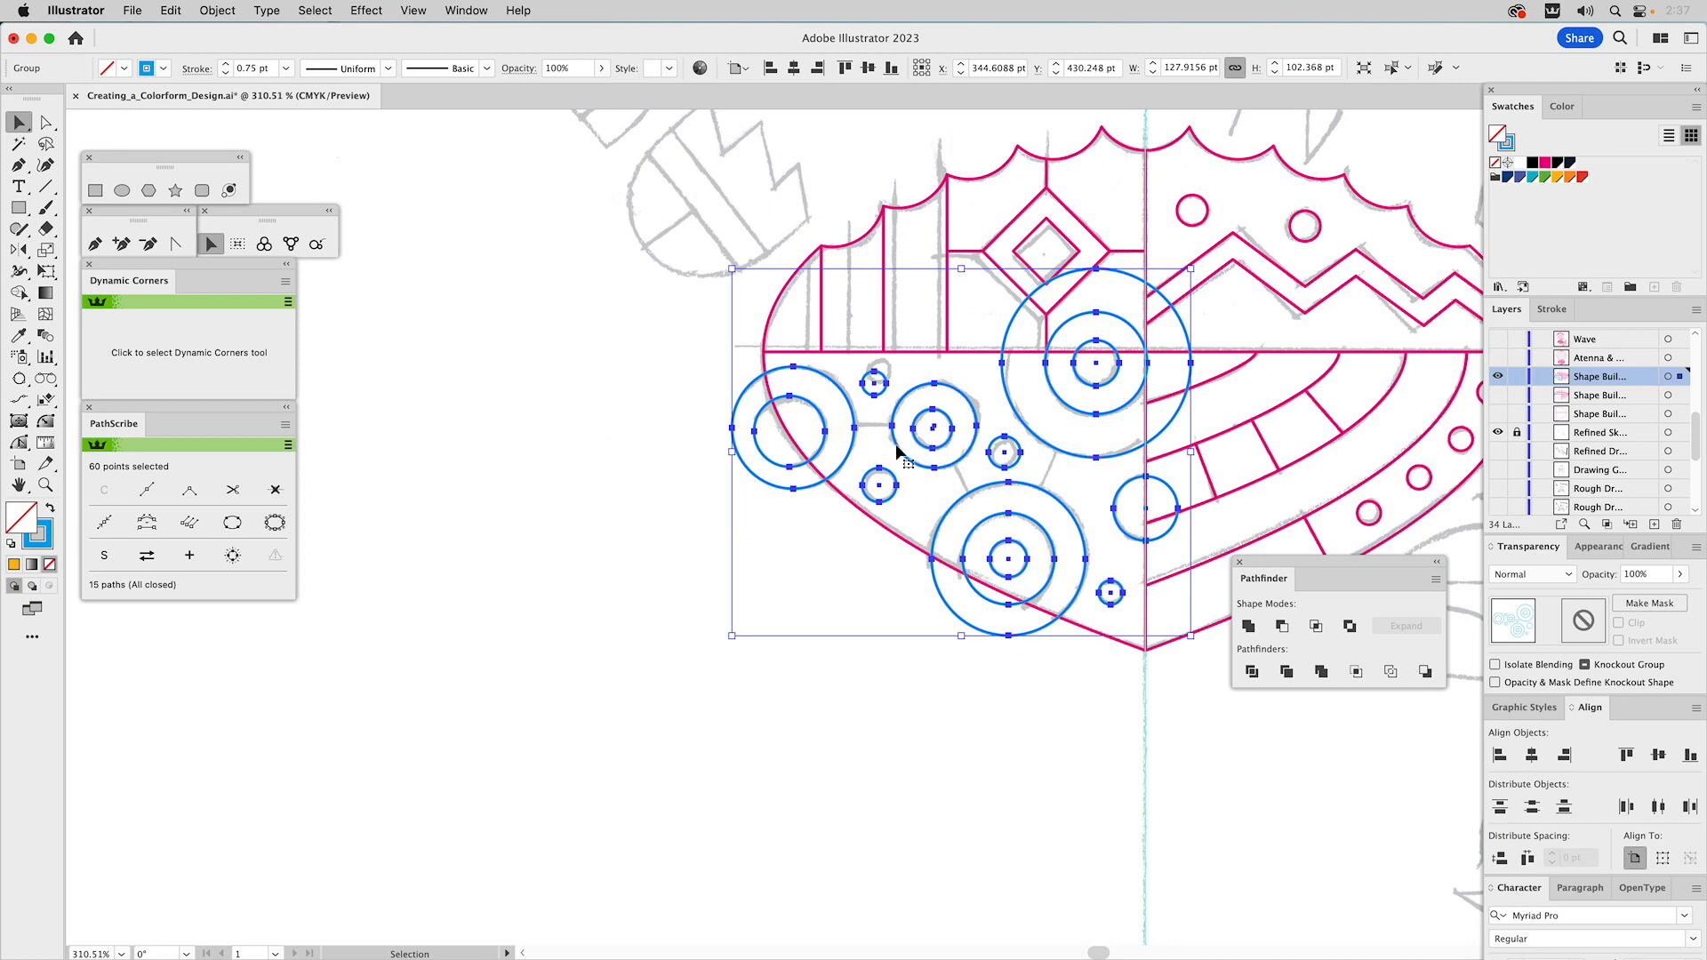
left_click(855, 509, "shift")
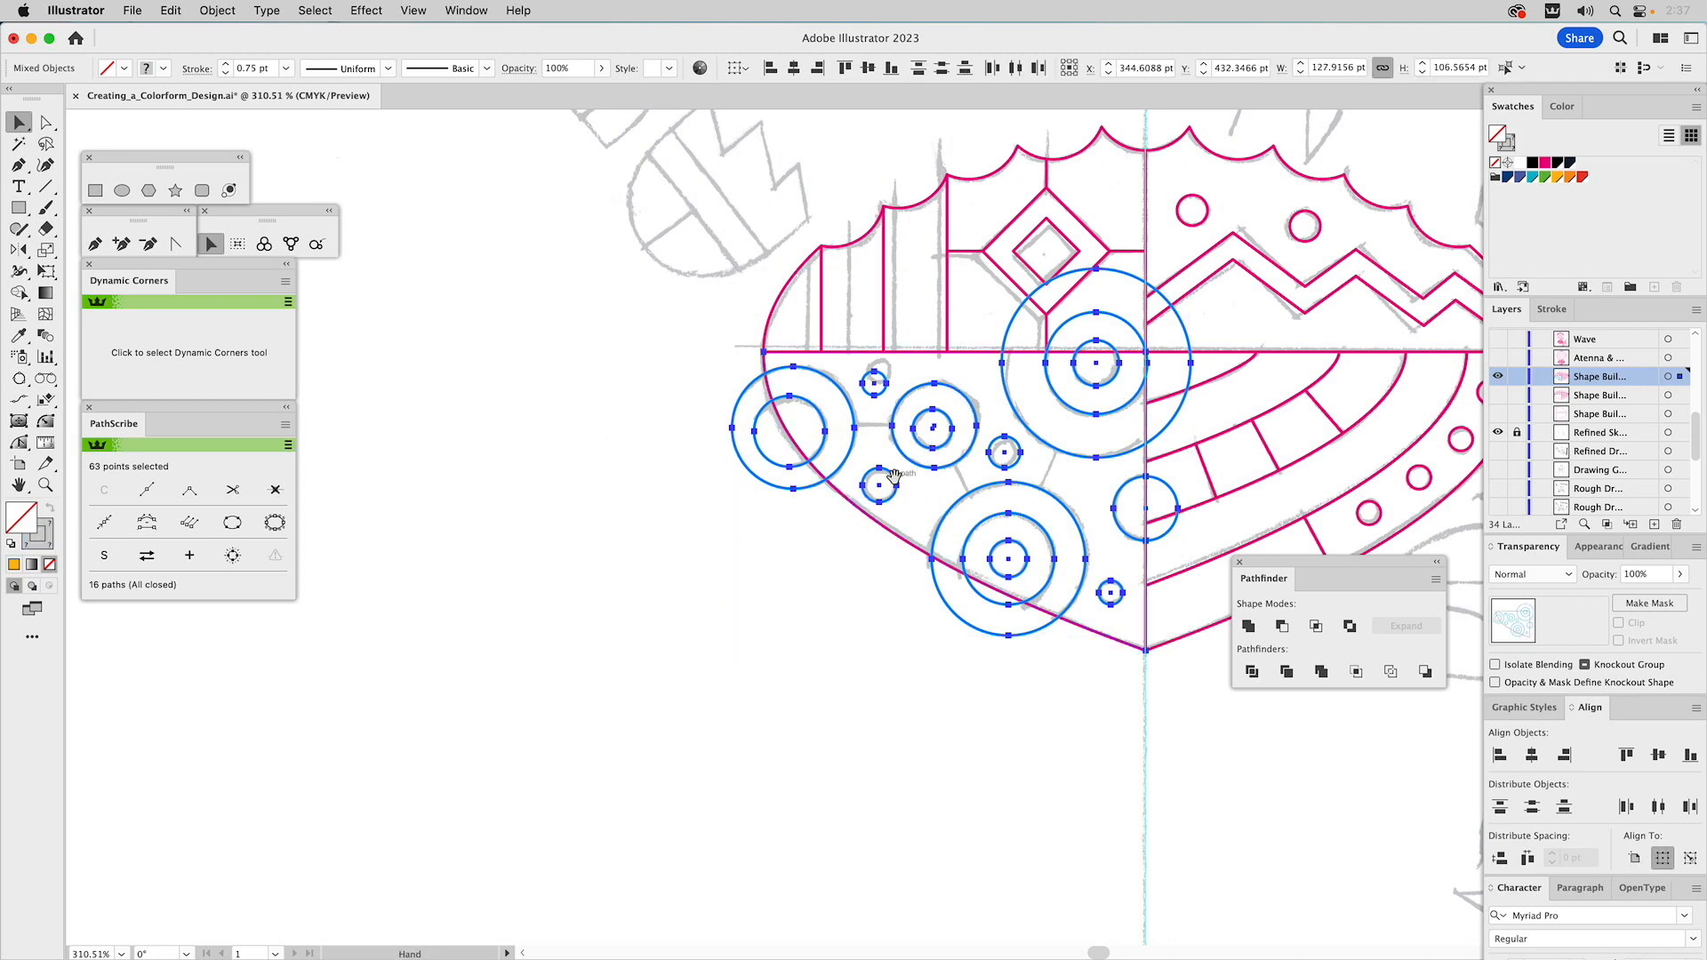
left_click_drag(884, 479, 752, 504)
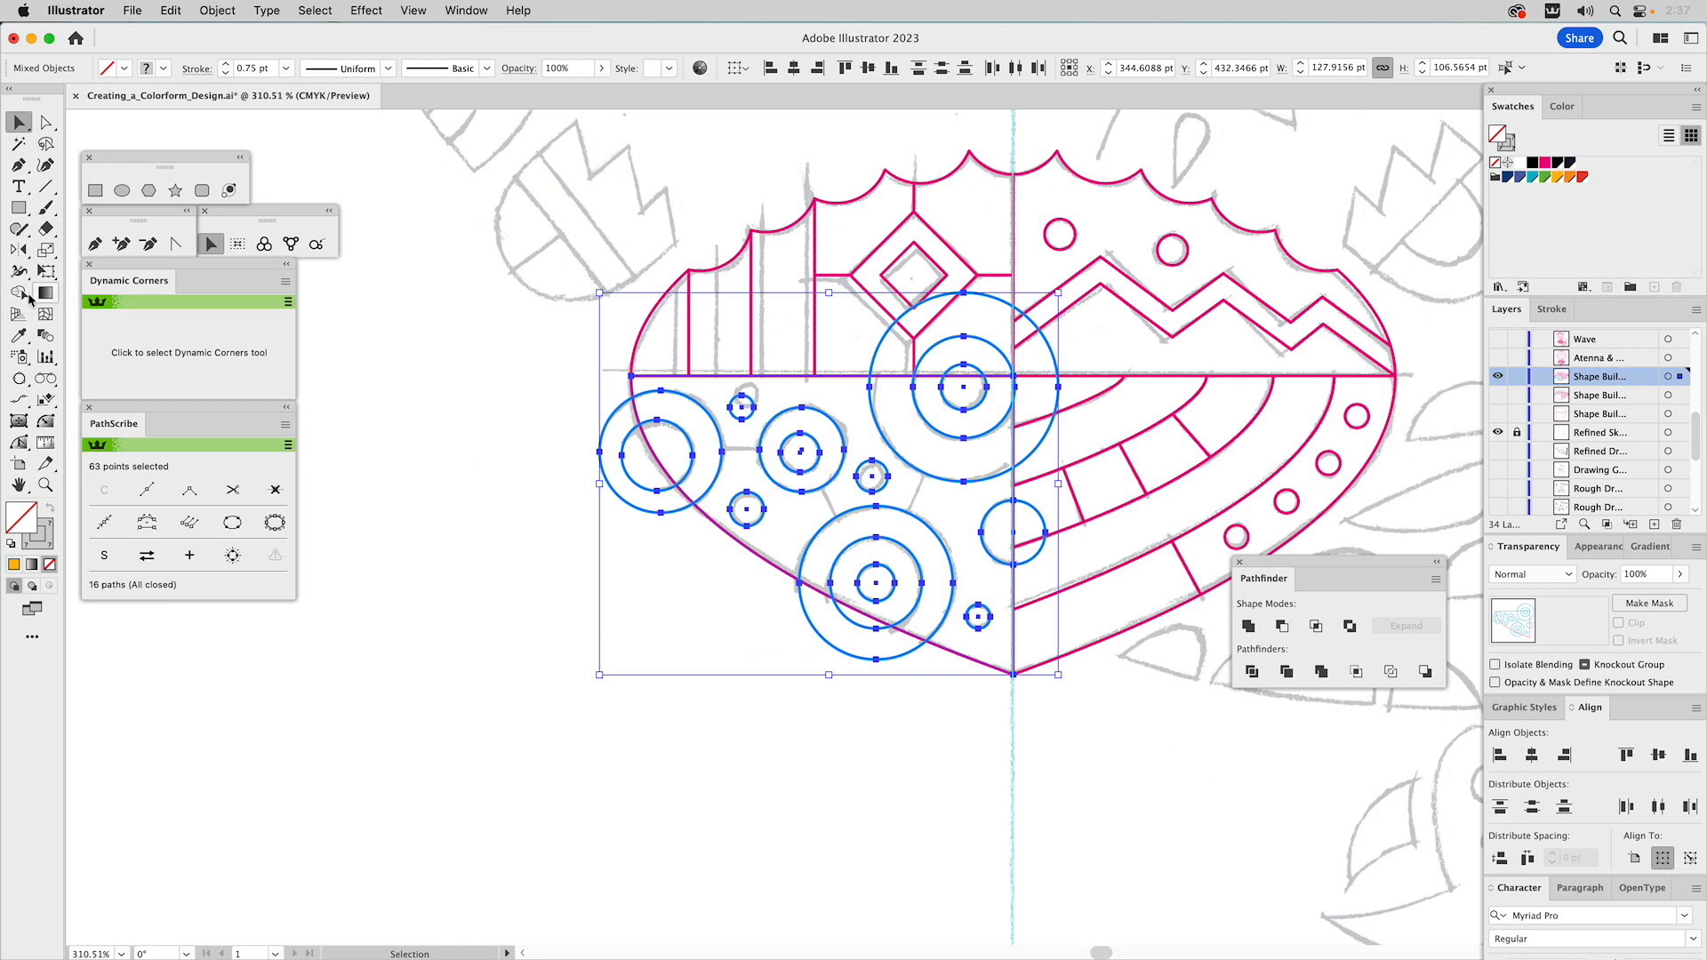
left_click(19, 293)
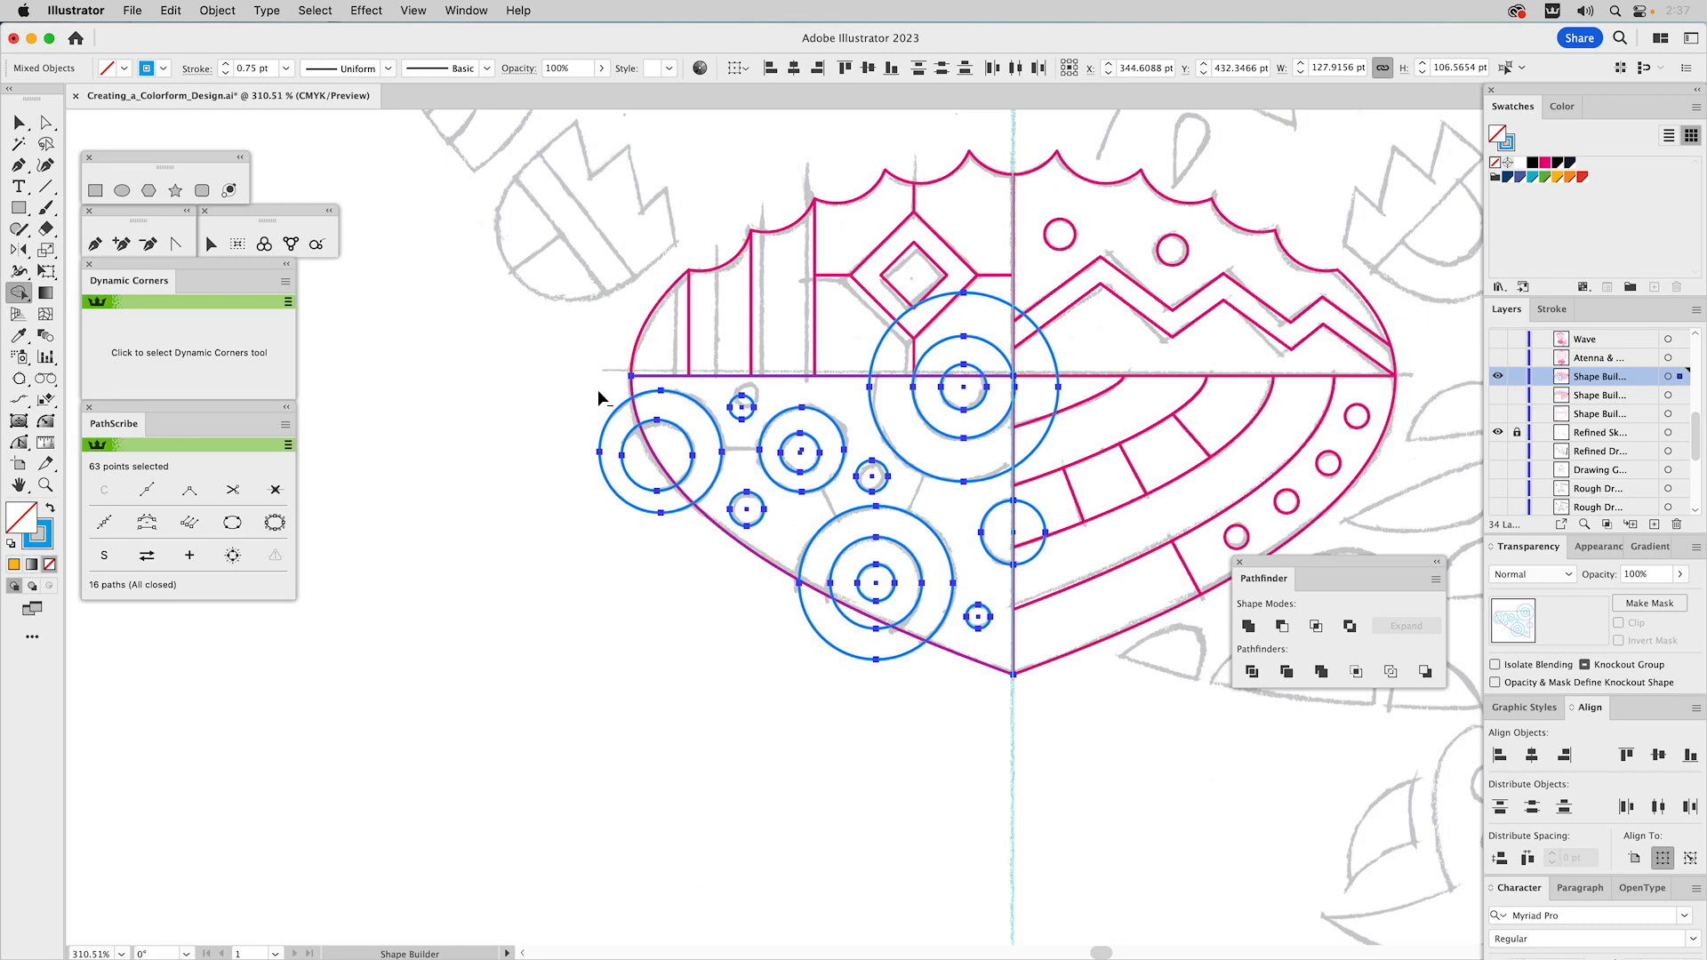
left_click_drag(600, 392, 642, 462)
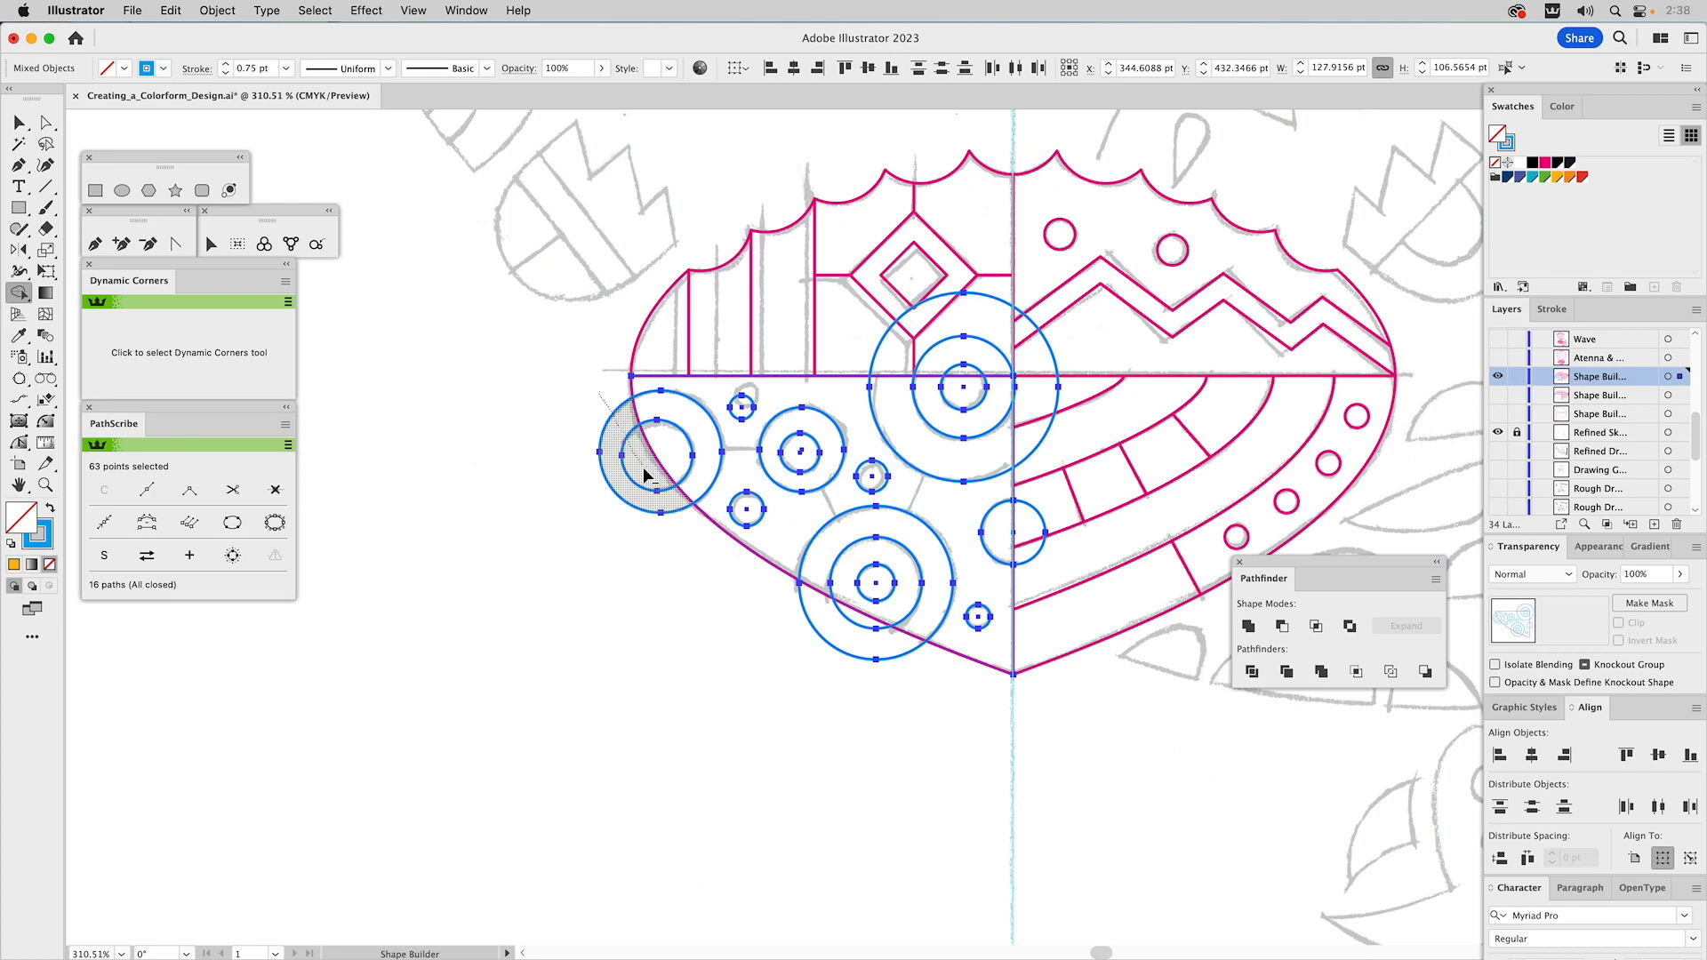
left_click_drag(682, 526, 682, 528)
left_click_drag(786, 596, 873, 635)
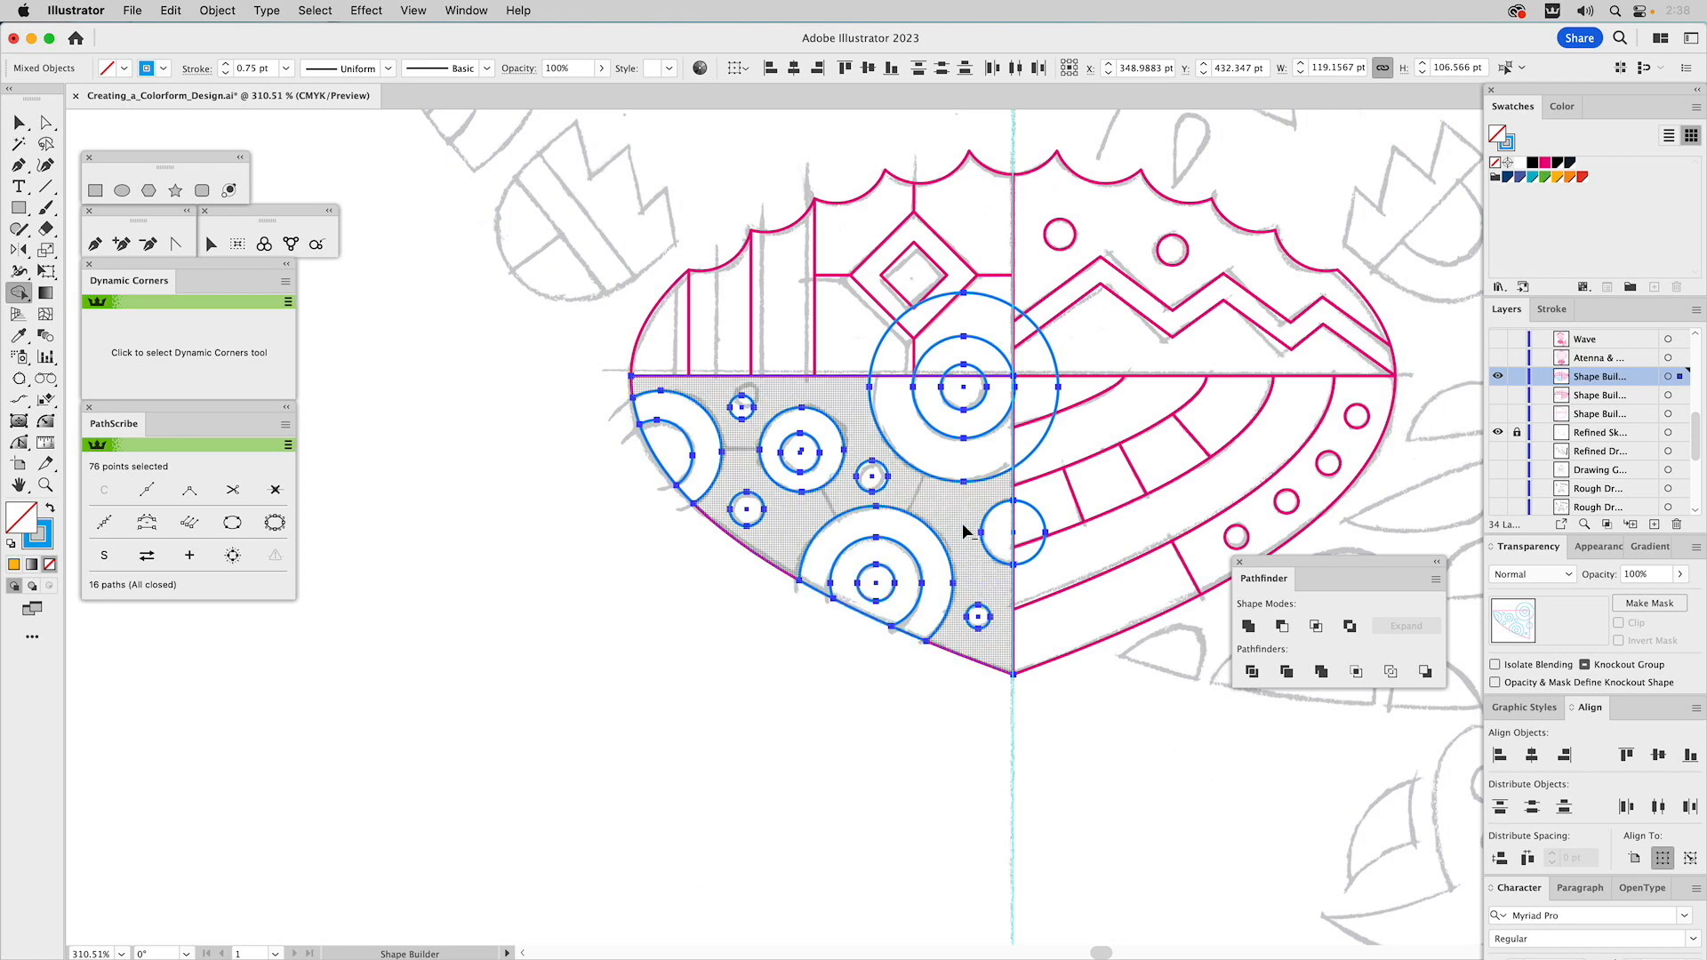
Remove the circle parts extending past the shell's vertical centerline and horizontal divider with Shape Builder
left_click_drag(1034, 494, 1031, 575)
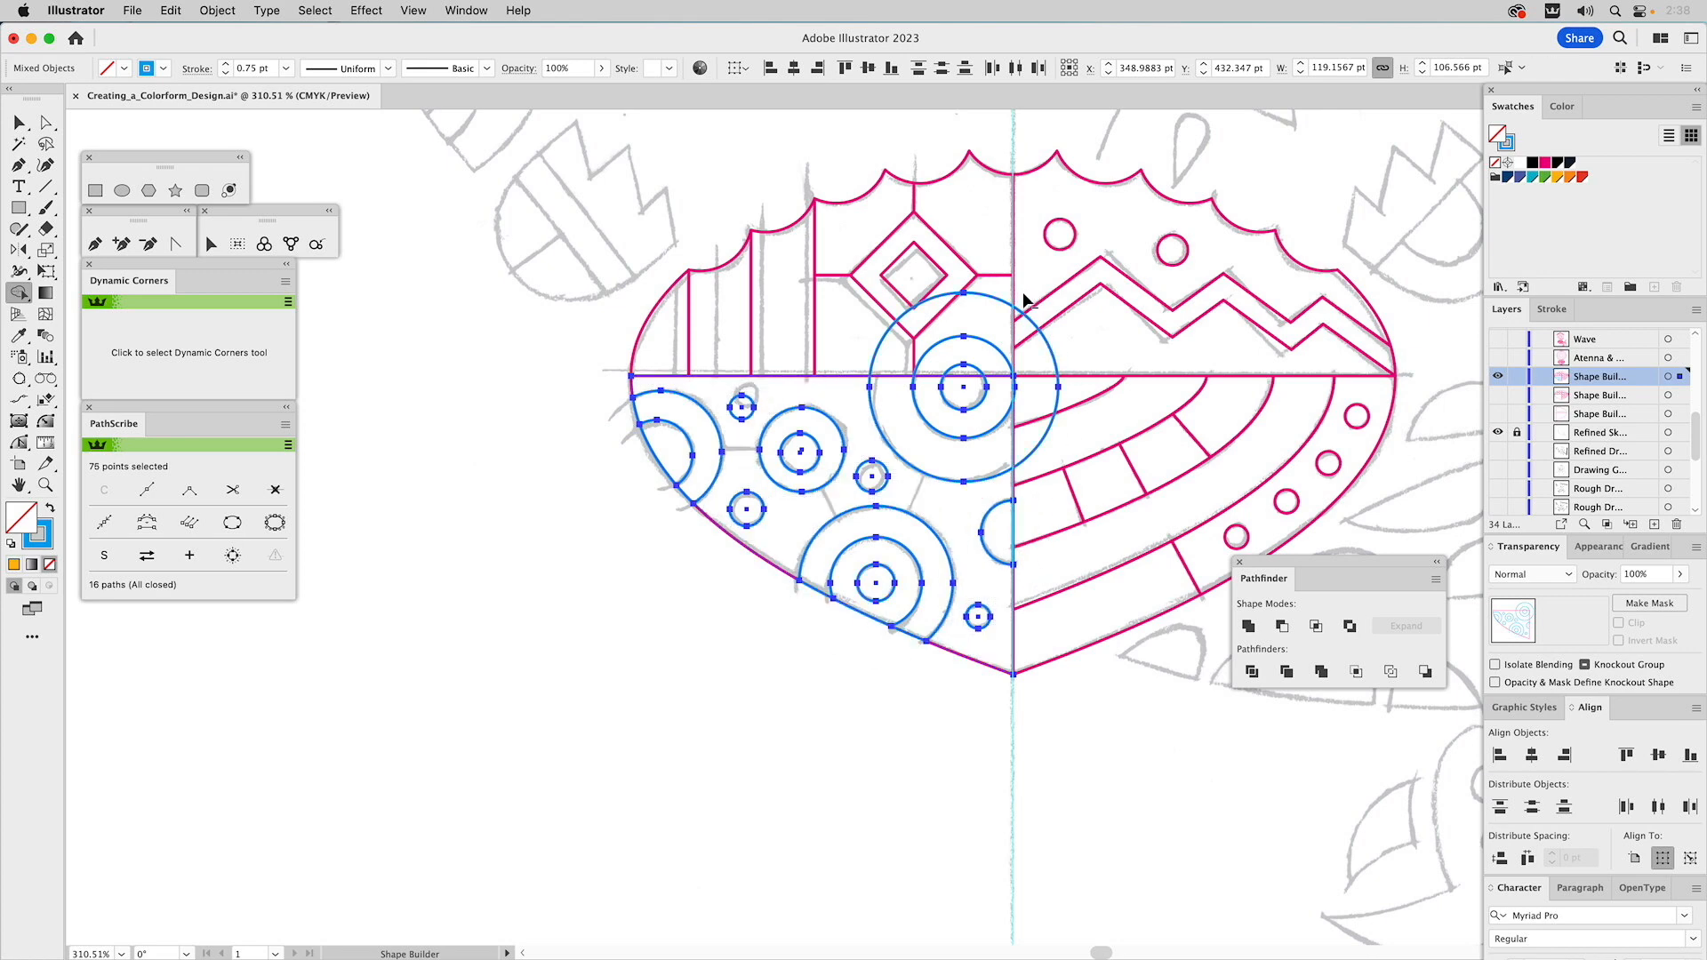
left_click_drag(1022, 292, 1027, 412)
left_click(968, 368, "alt")
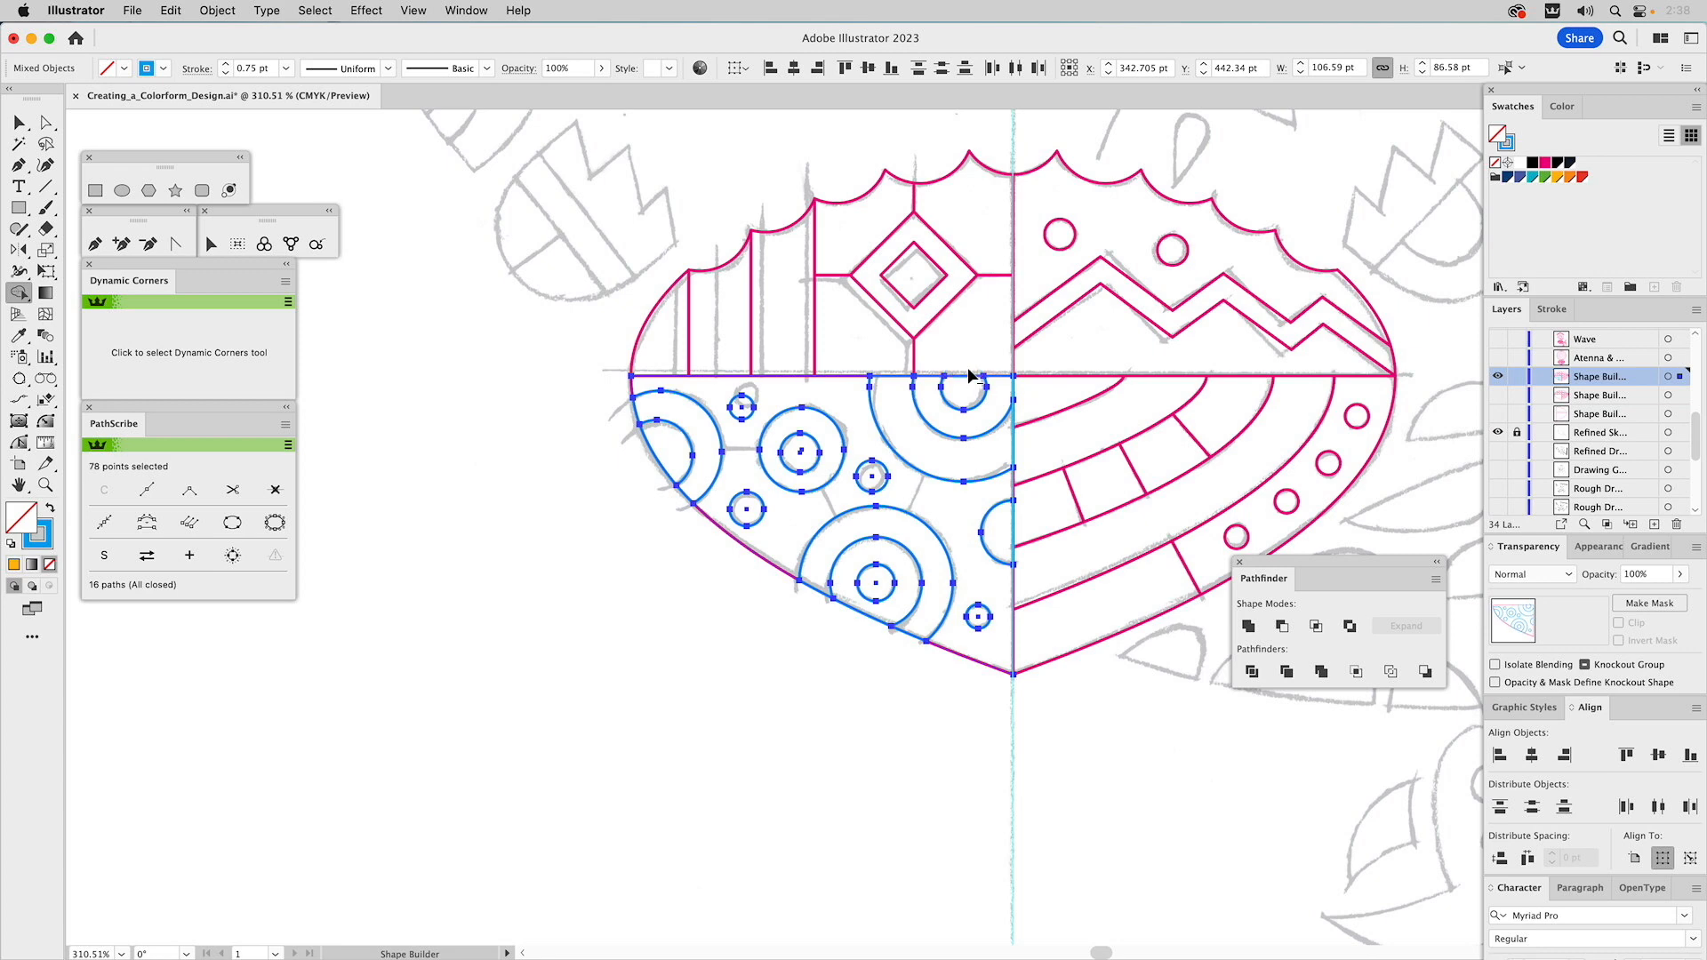
key("v")
left_click(519, 370)
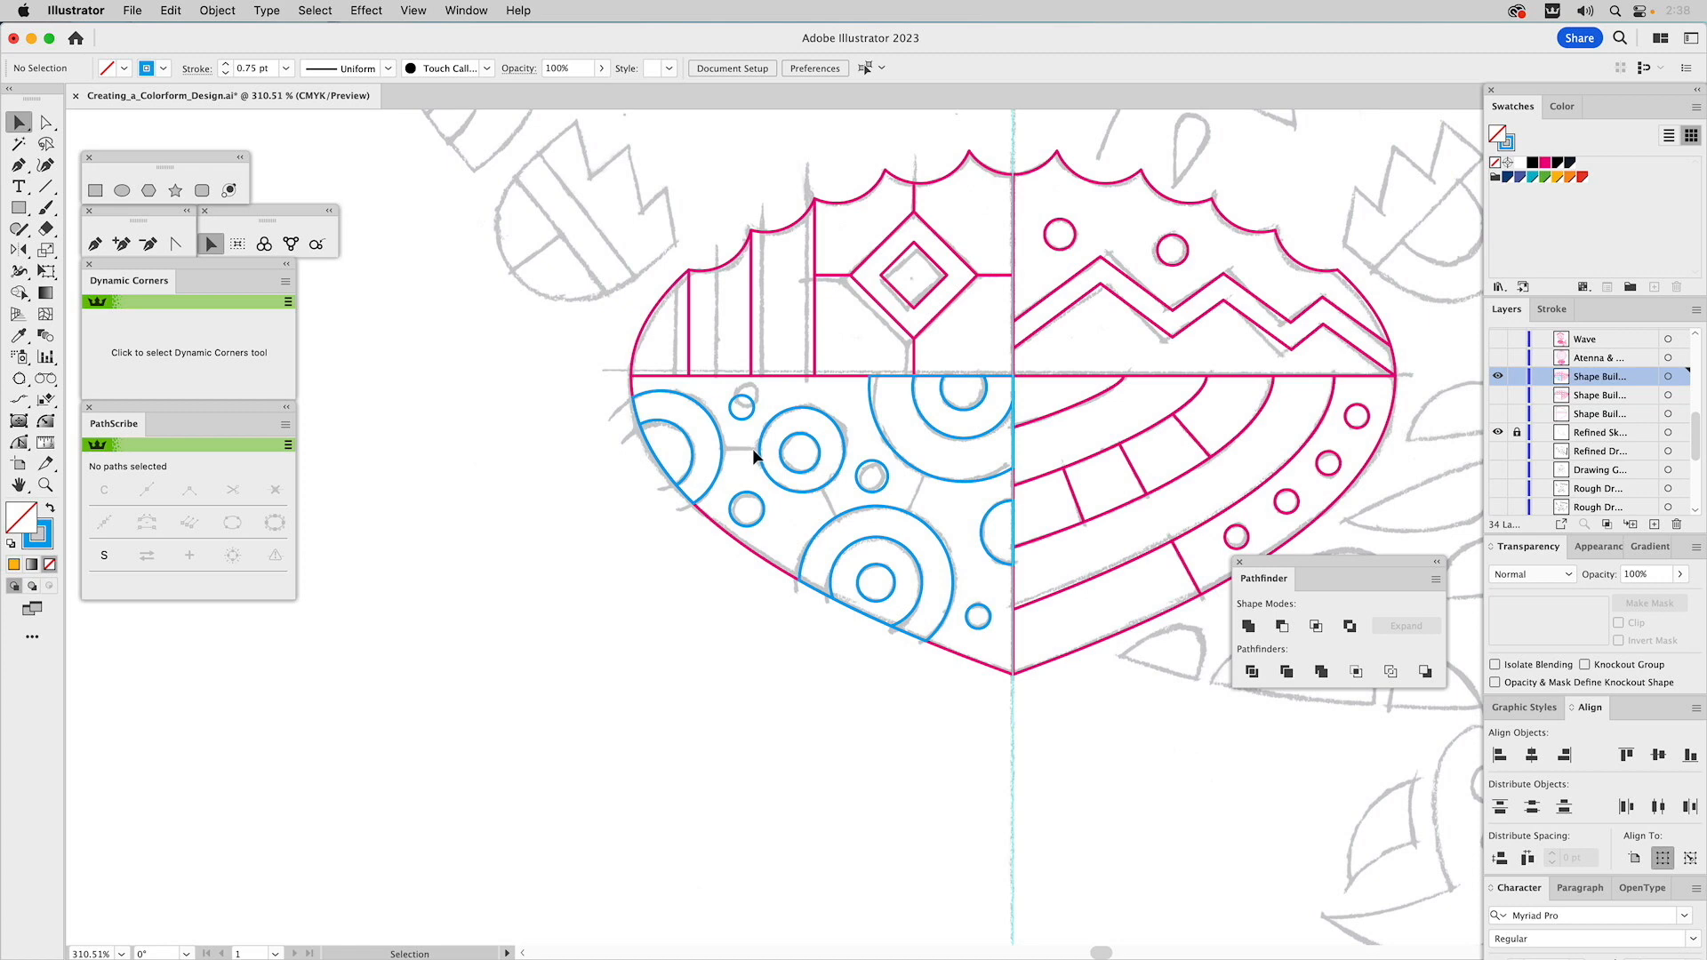
key("a")
left_click(800, 433)
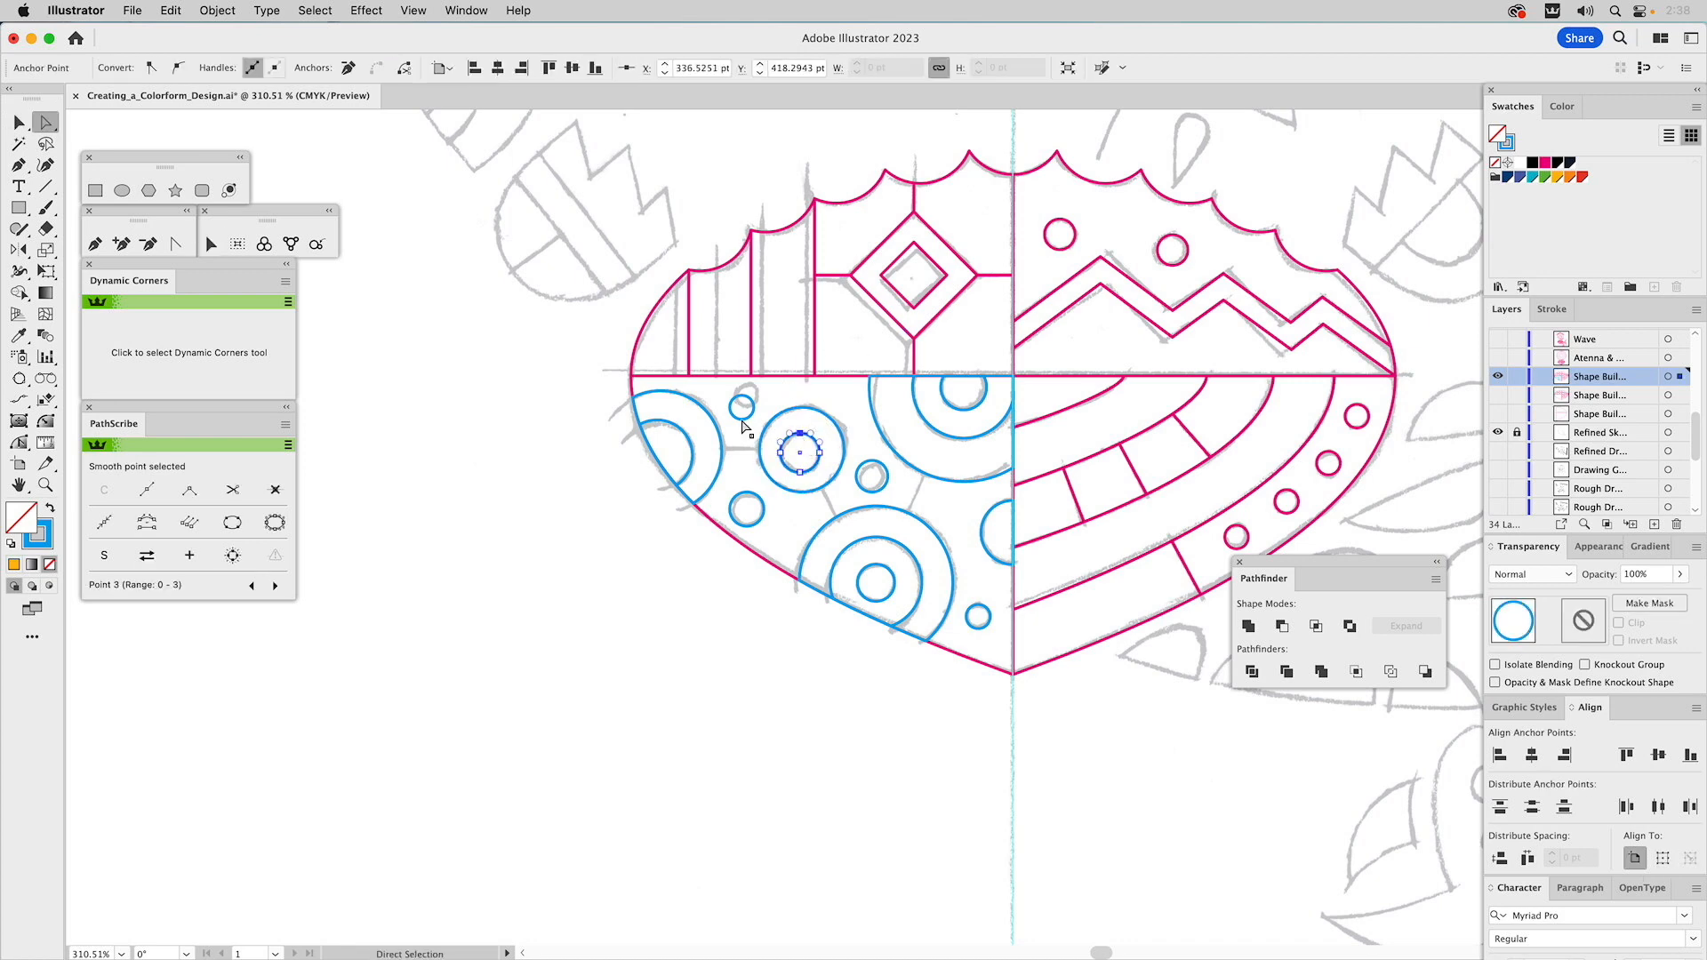
left_click(617, 434)
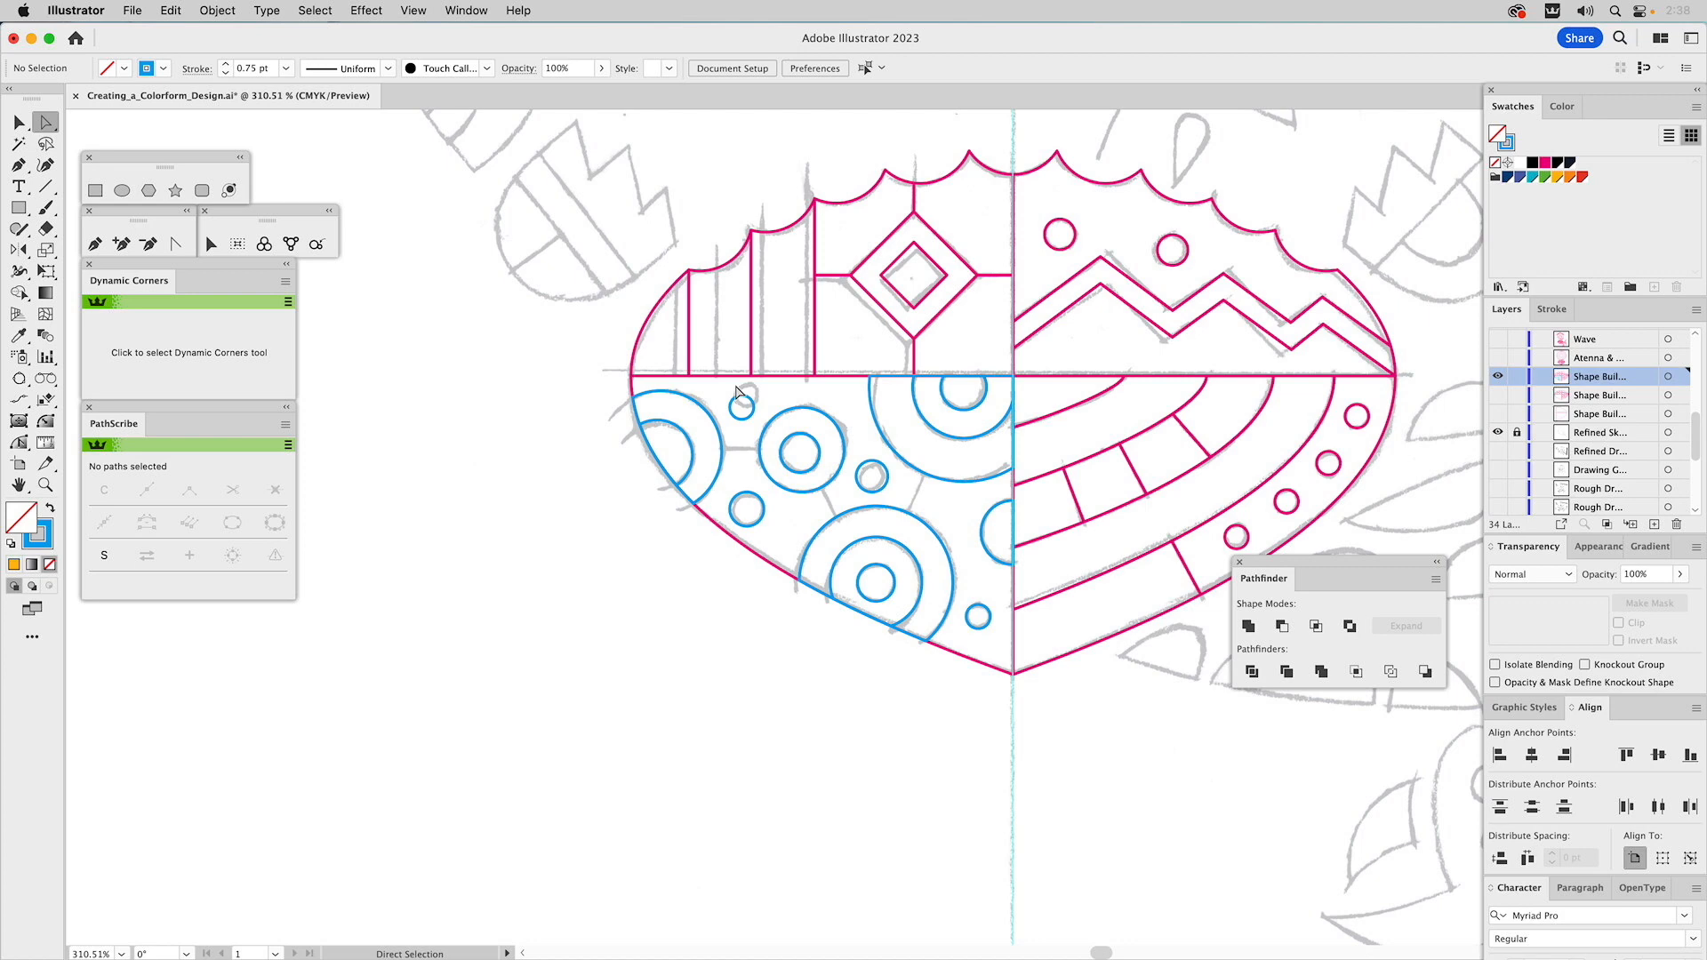
Hide the layer with the trimmed blue circles and show the antenna layer above it
key("space")
left_click_drag(1100, 337, 936, 415)
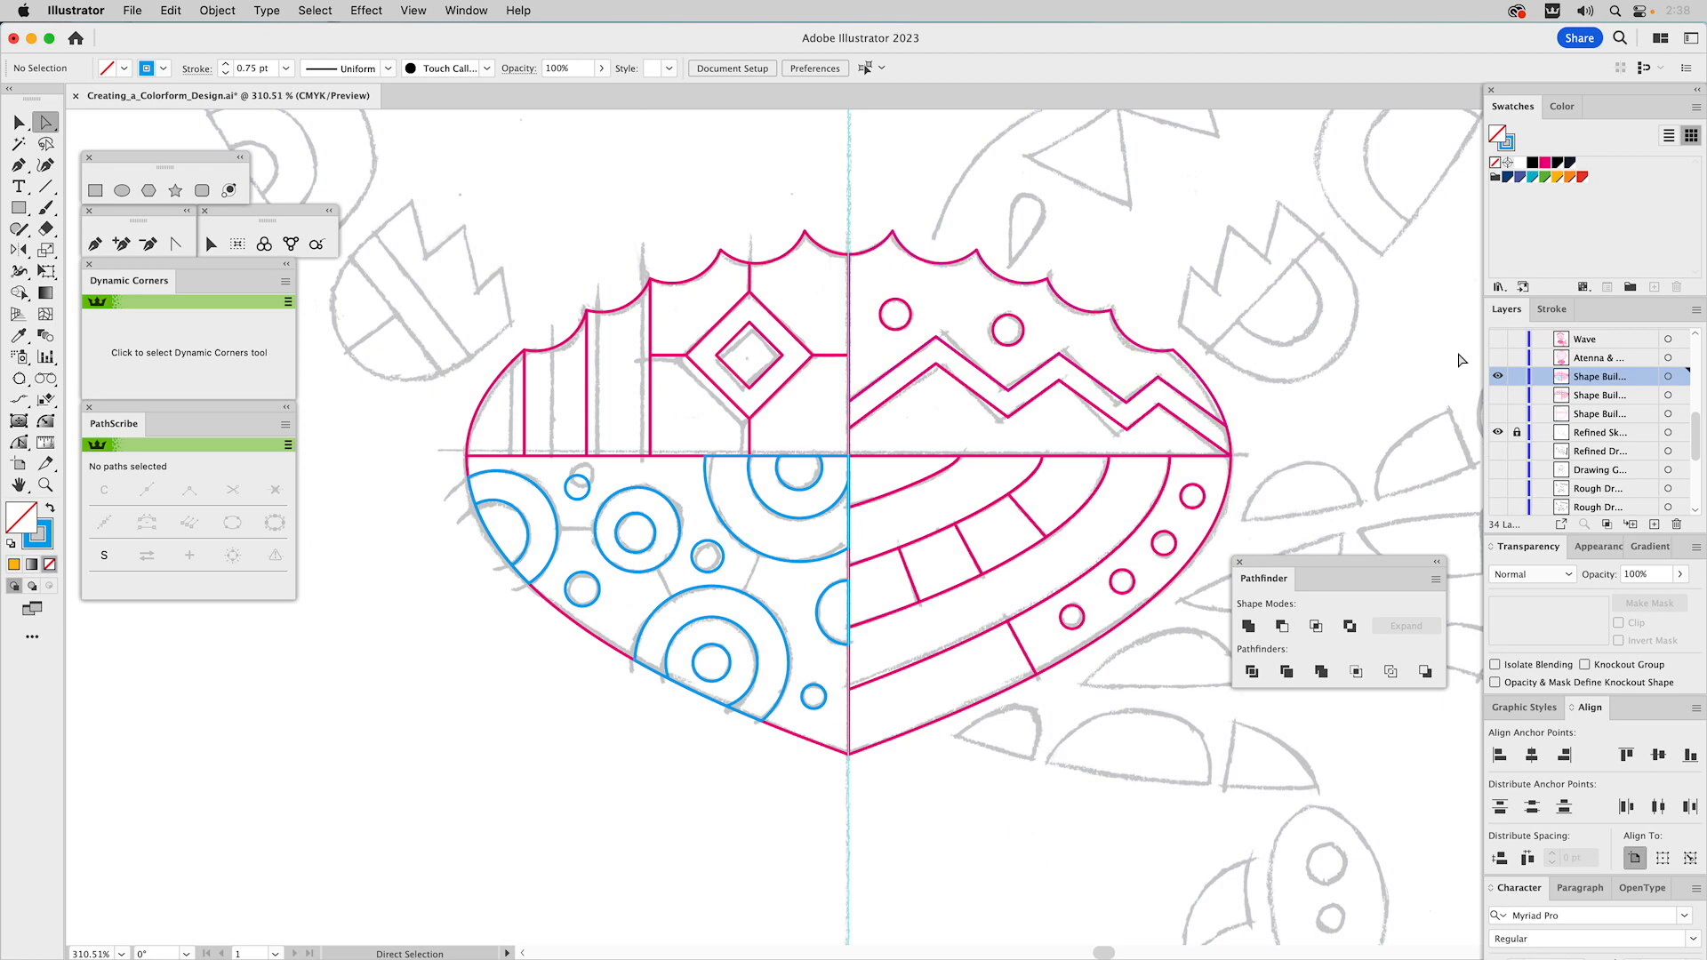
left_click(45, 484)
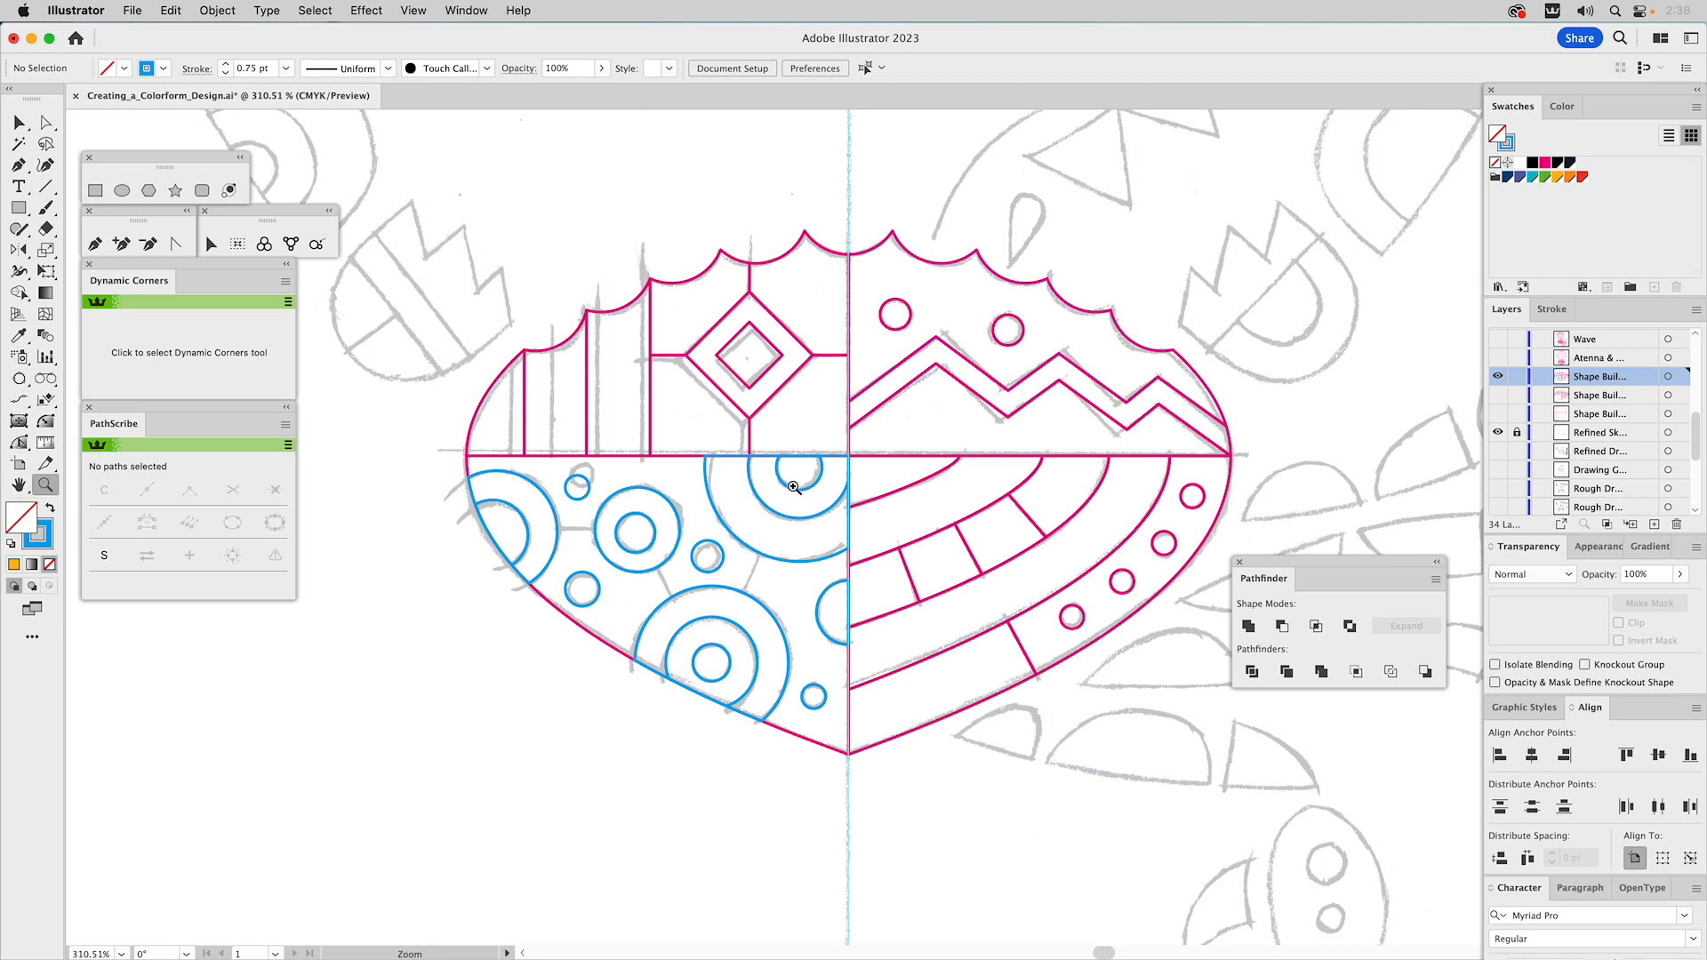
left_click(901, 474, "alt")
left_click_drag(1011, 340, 929, 398)
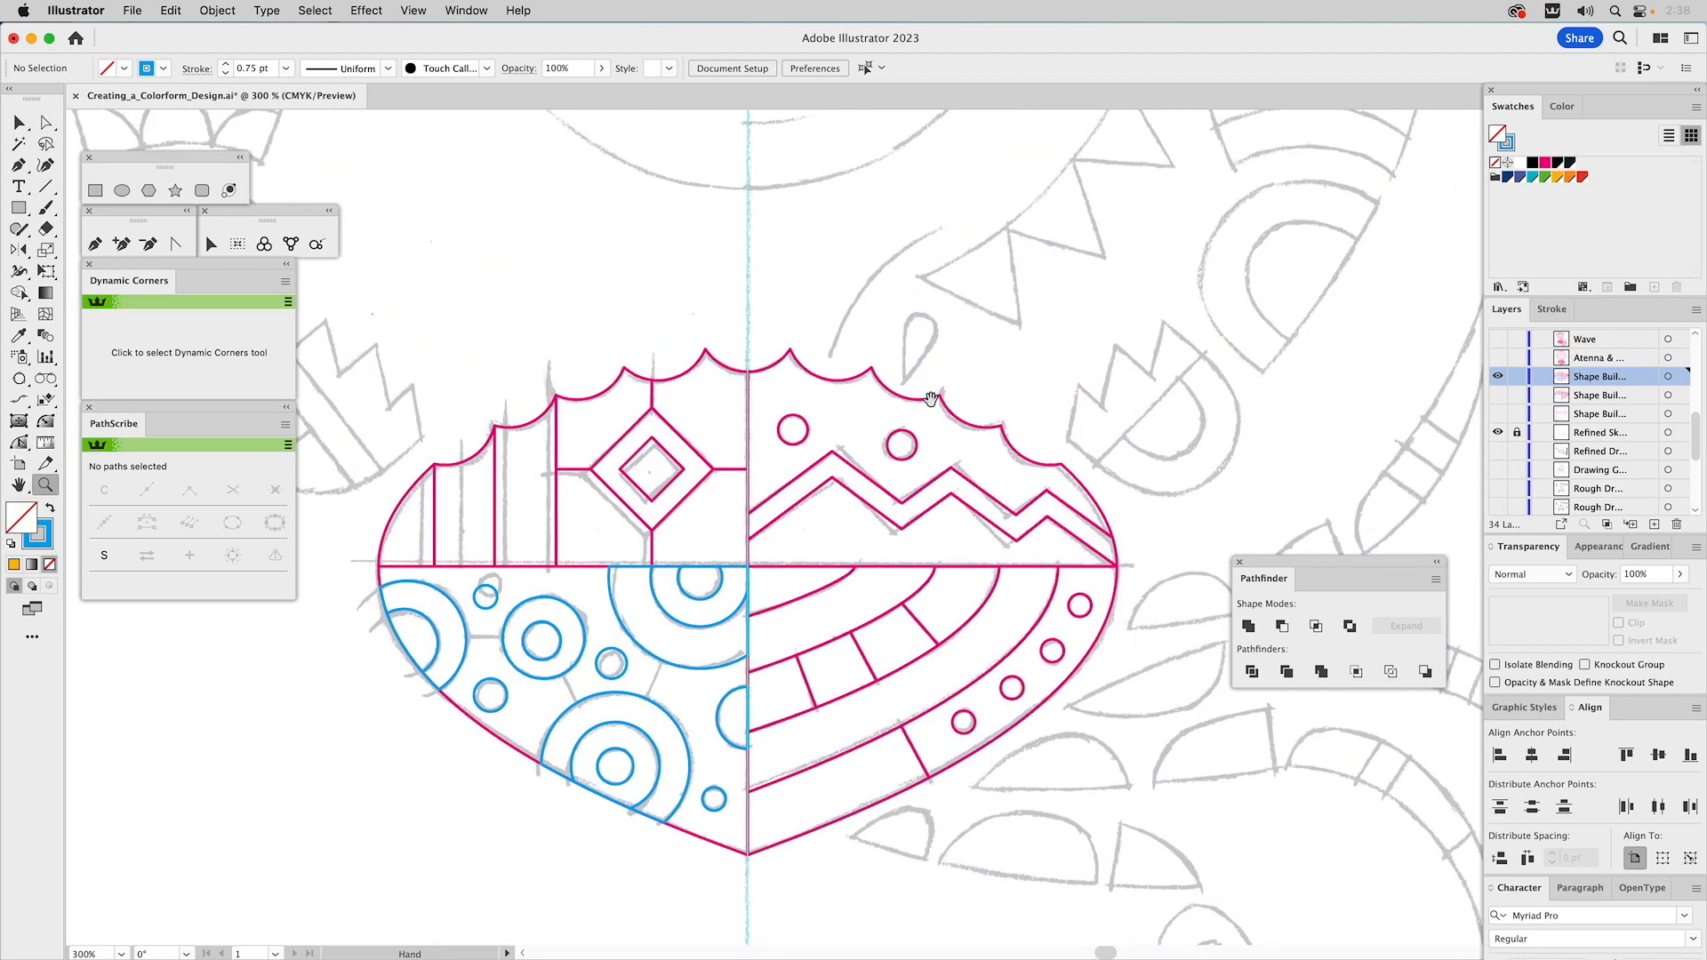
left_click(1497, 375)
left_click(1497, 357)
left_click_drag(1150, 278, 1201, 460)
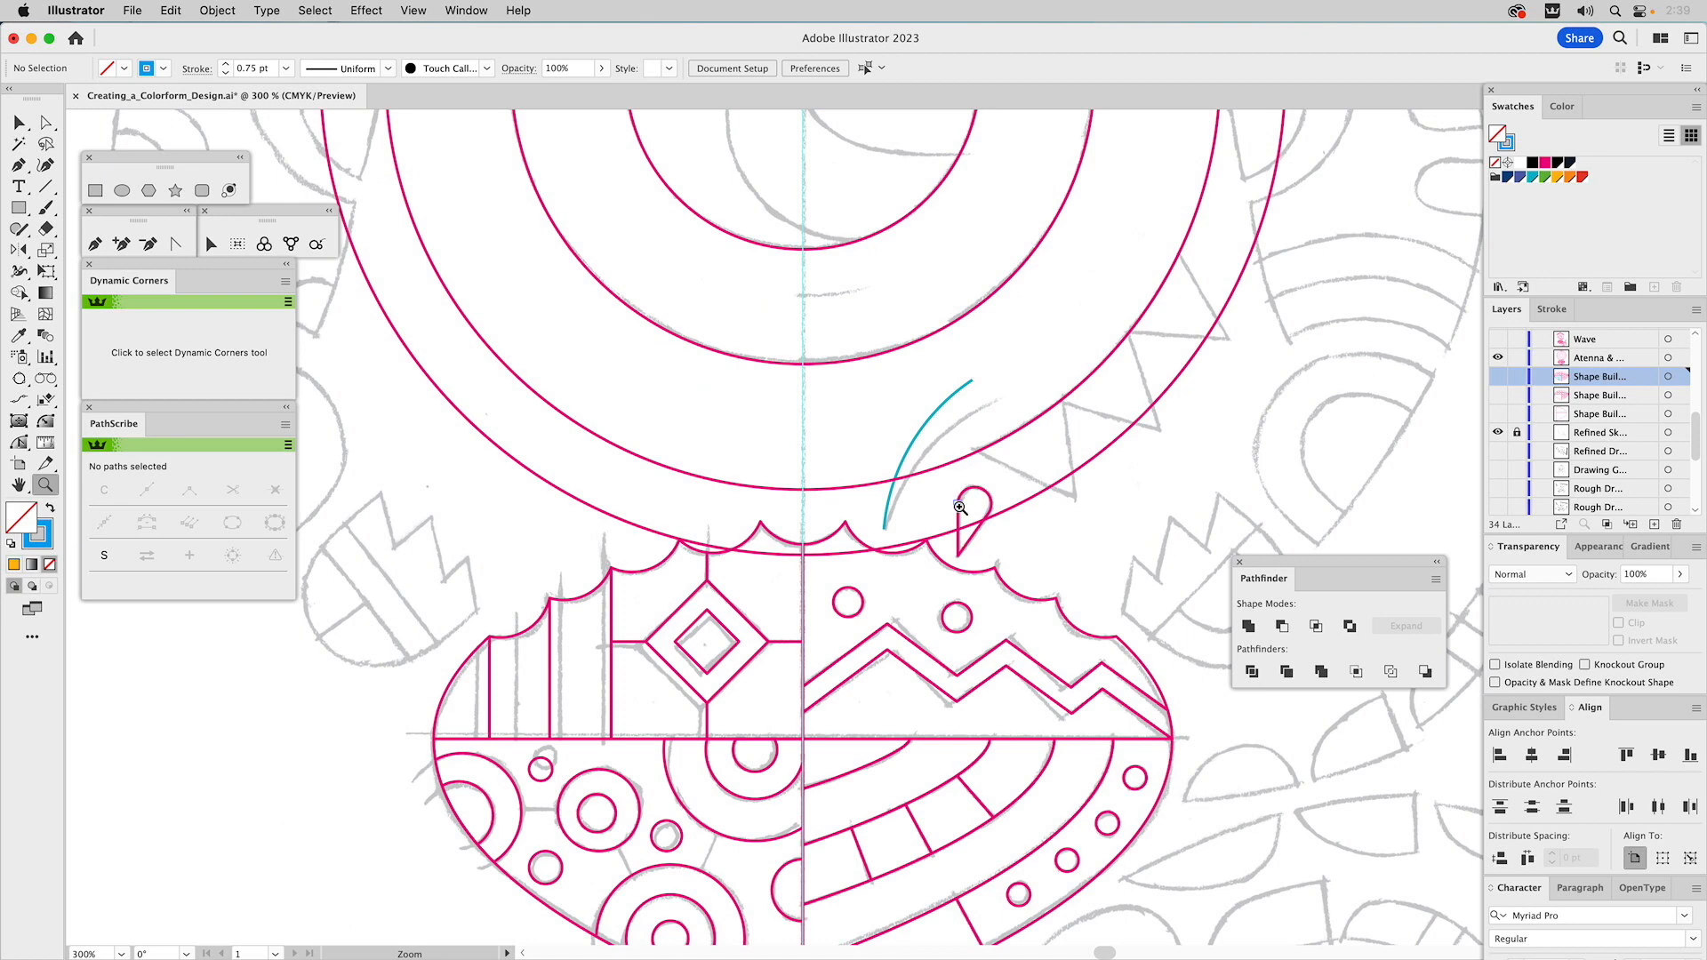
Give the teal antenna arc a dashed stroke with a 0 pt dash and a 6 pt gap
key("v")
left_click(956, 392)
left_click(955, 395)
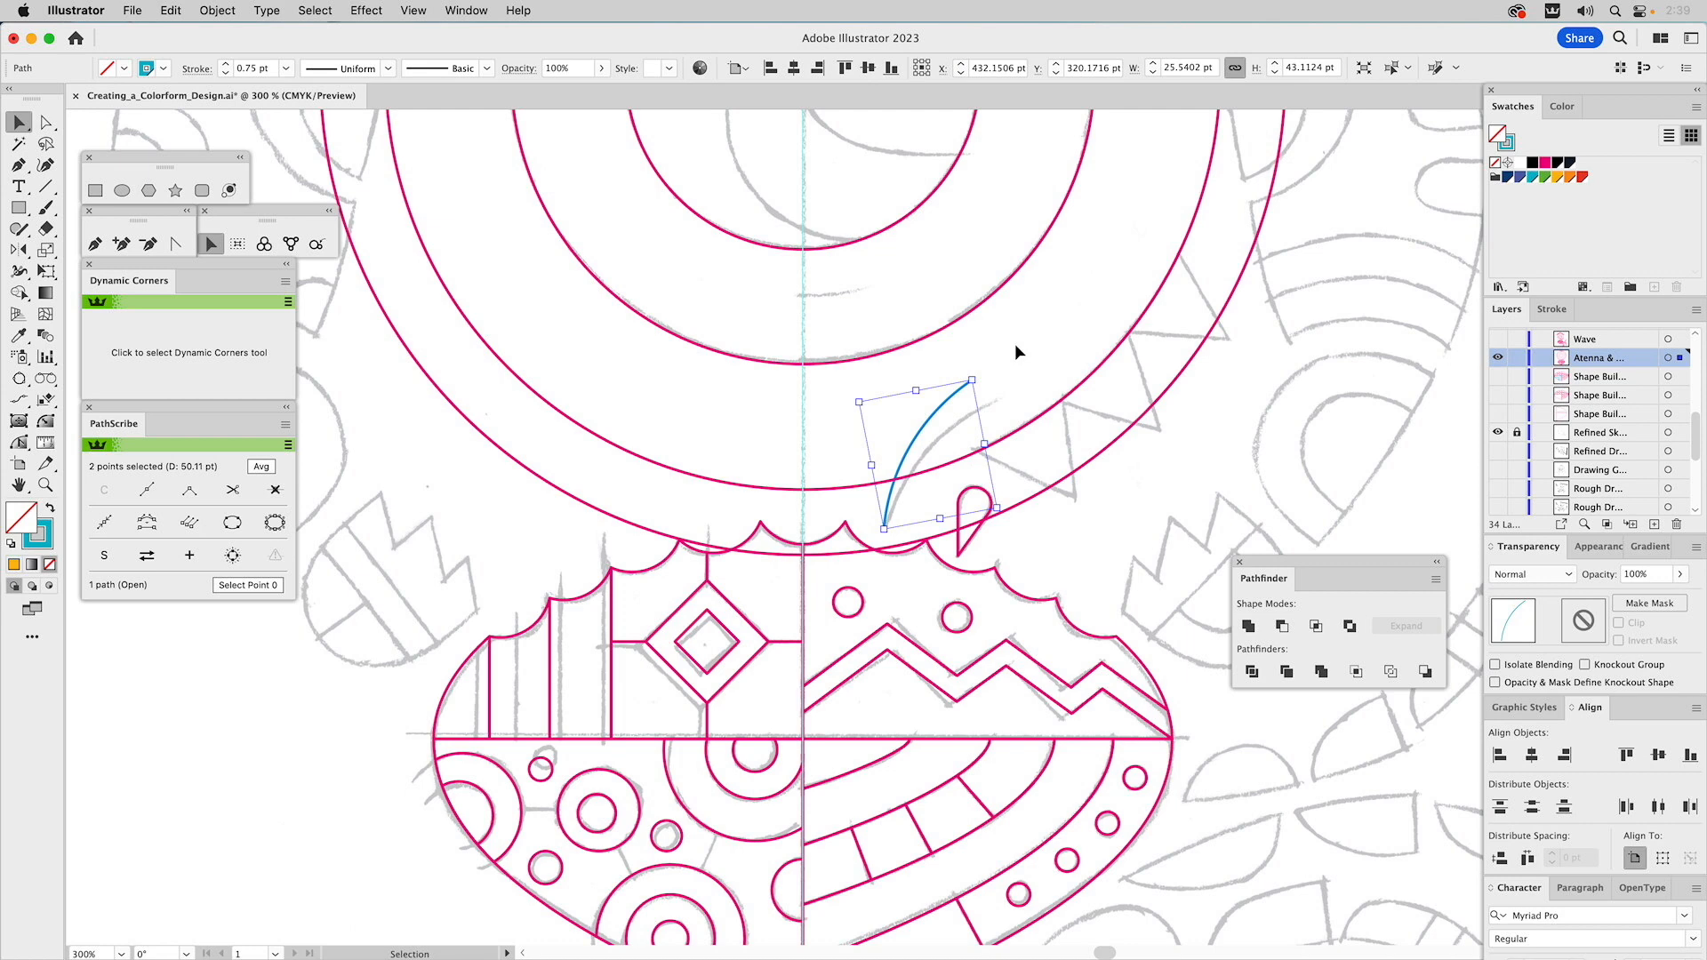
left_click(1551, 309)
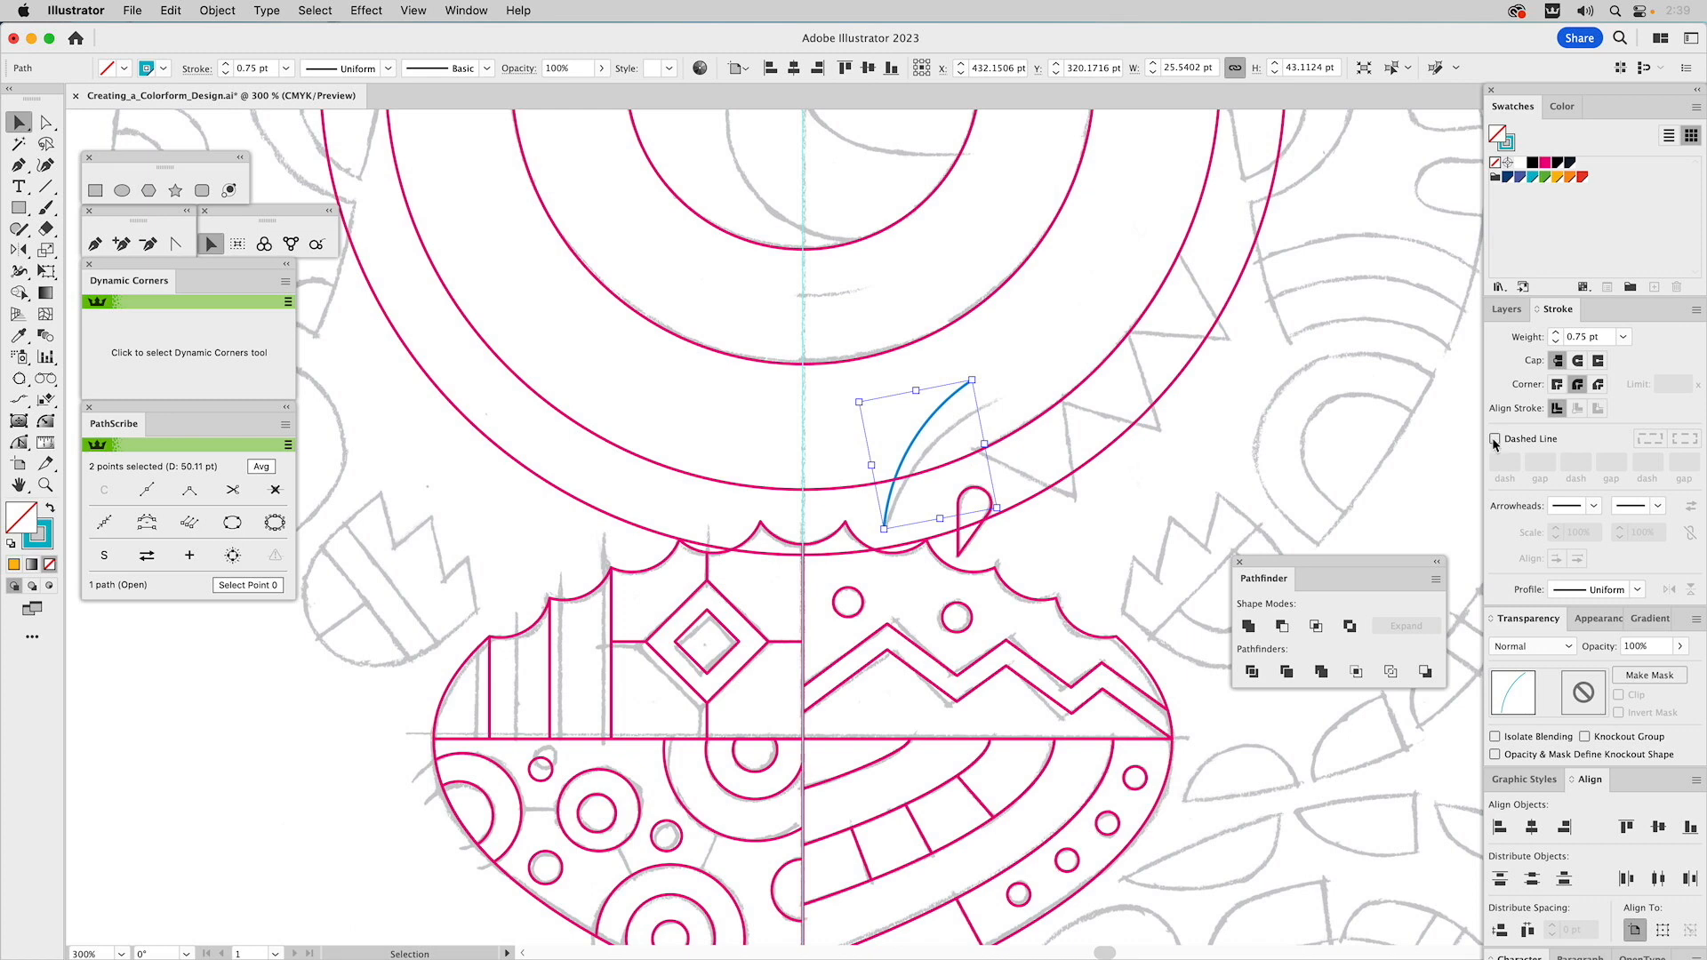
left_click(1494, 439)
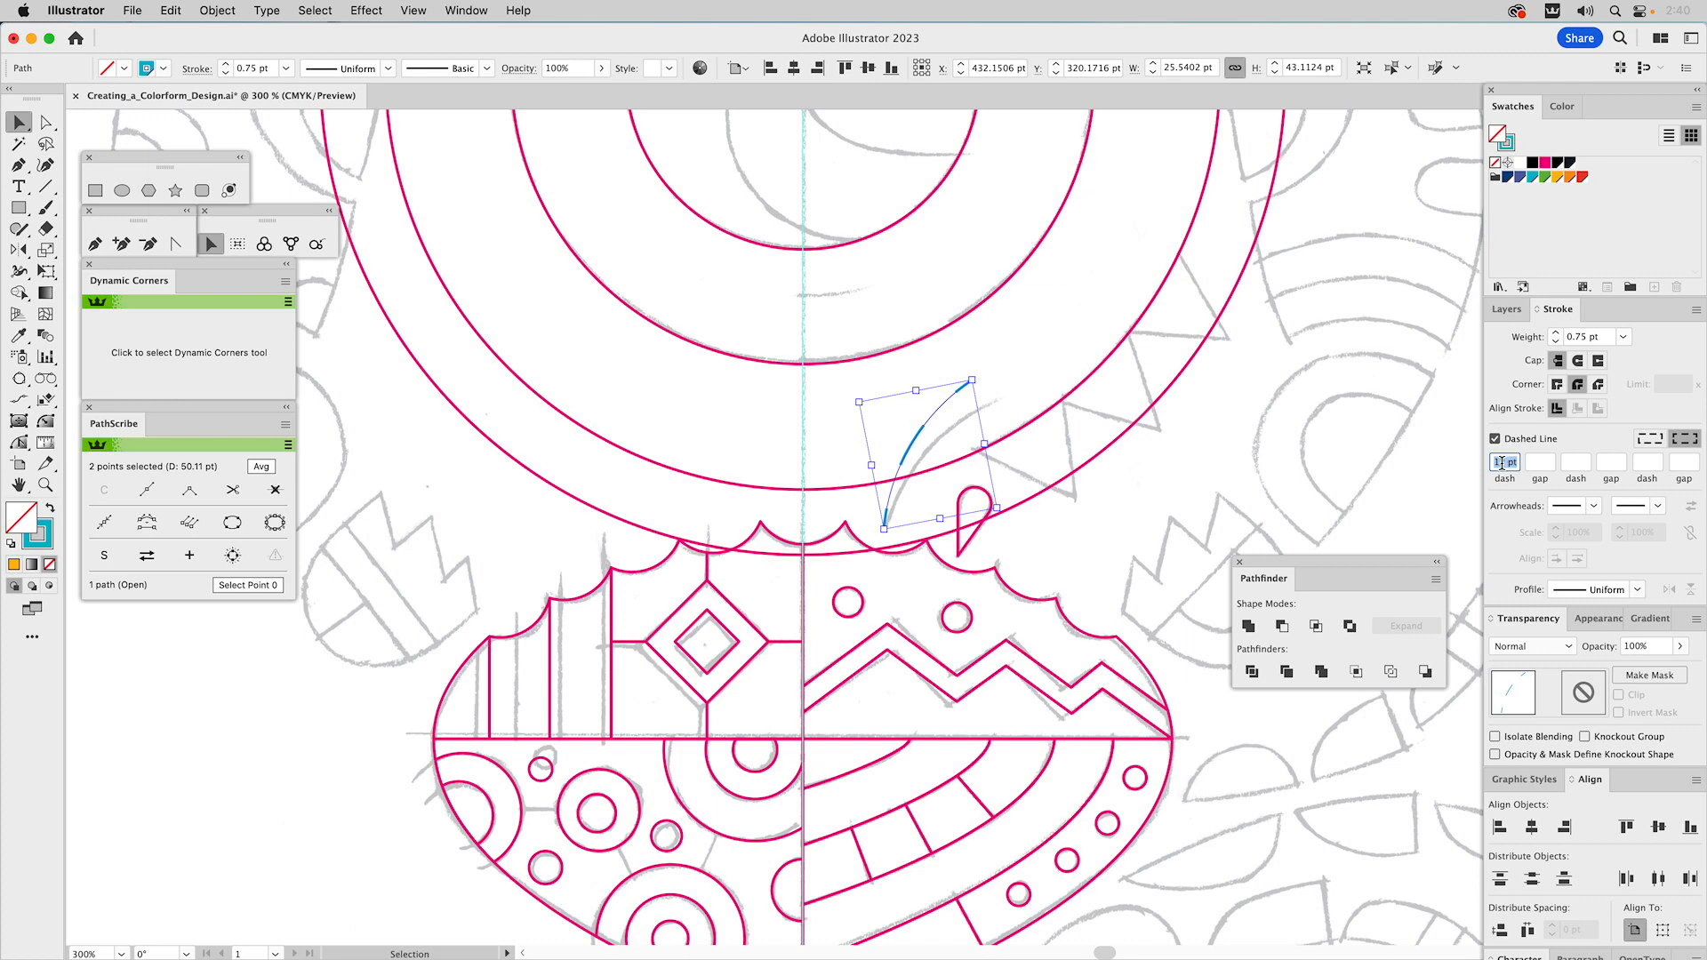
type("0")
left_click(1533, 461)
type("6")
left_click(1580, 461)
left_click(1022, 383)
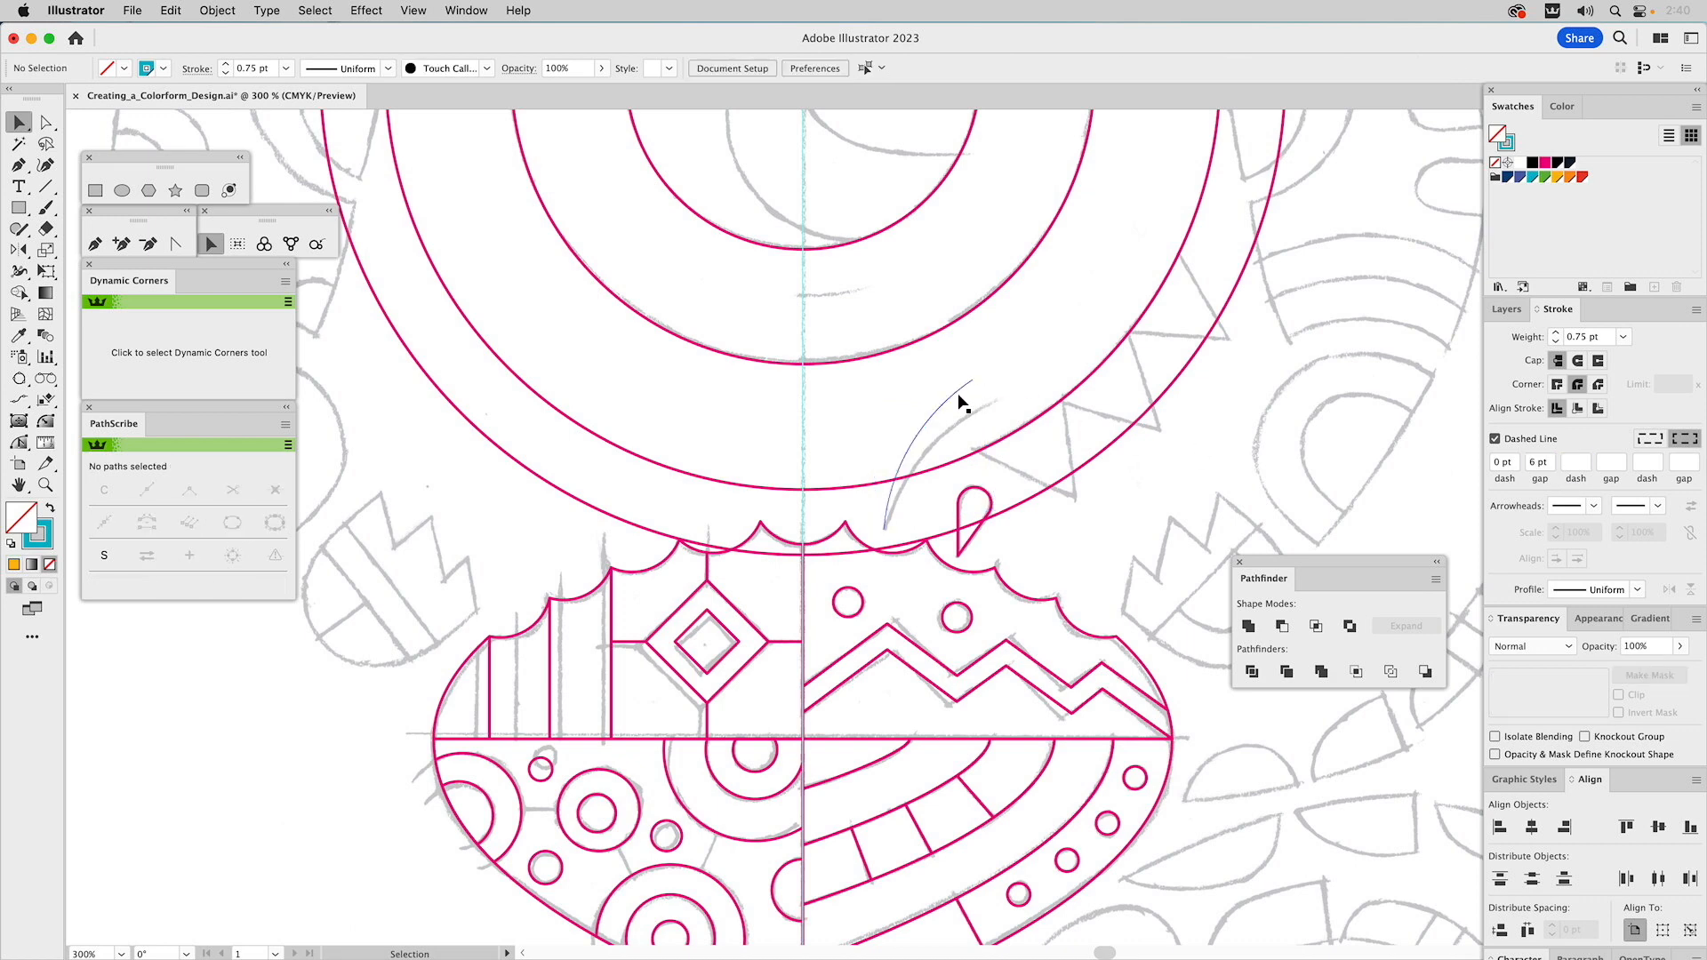
Set the dashed antenna arc's stroke weight to 4 pt and its cap to round to form a row of dots
left_click(960, 388)
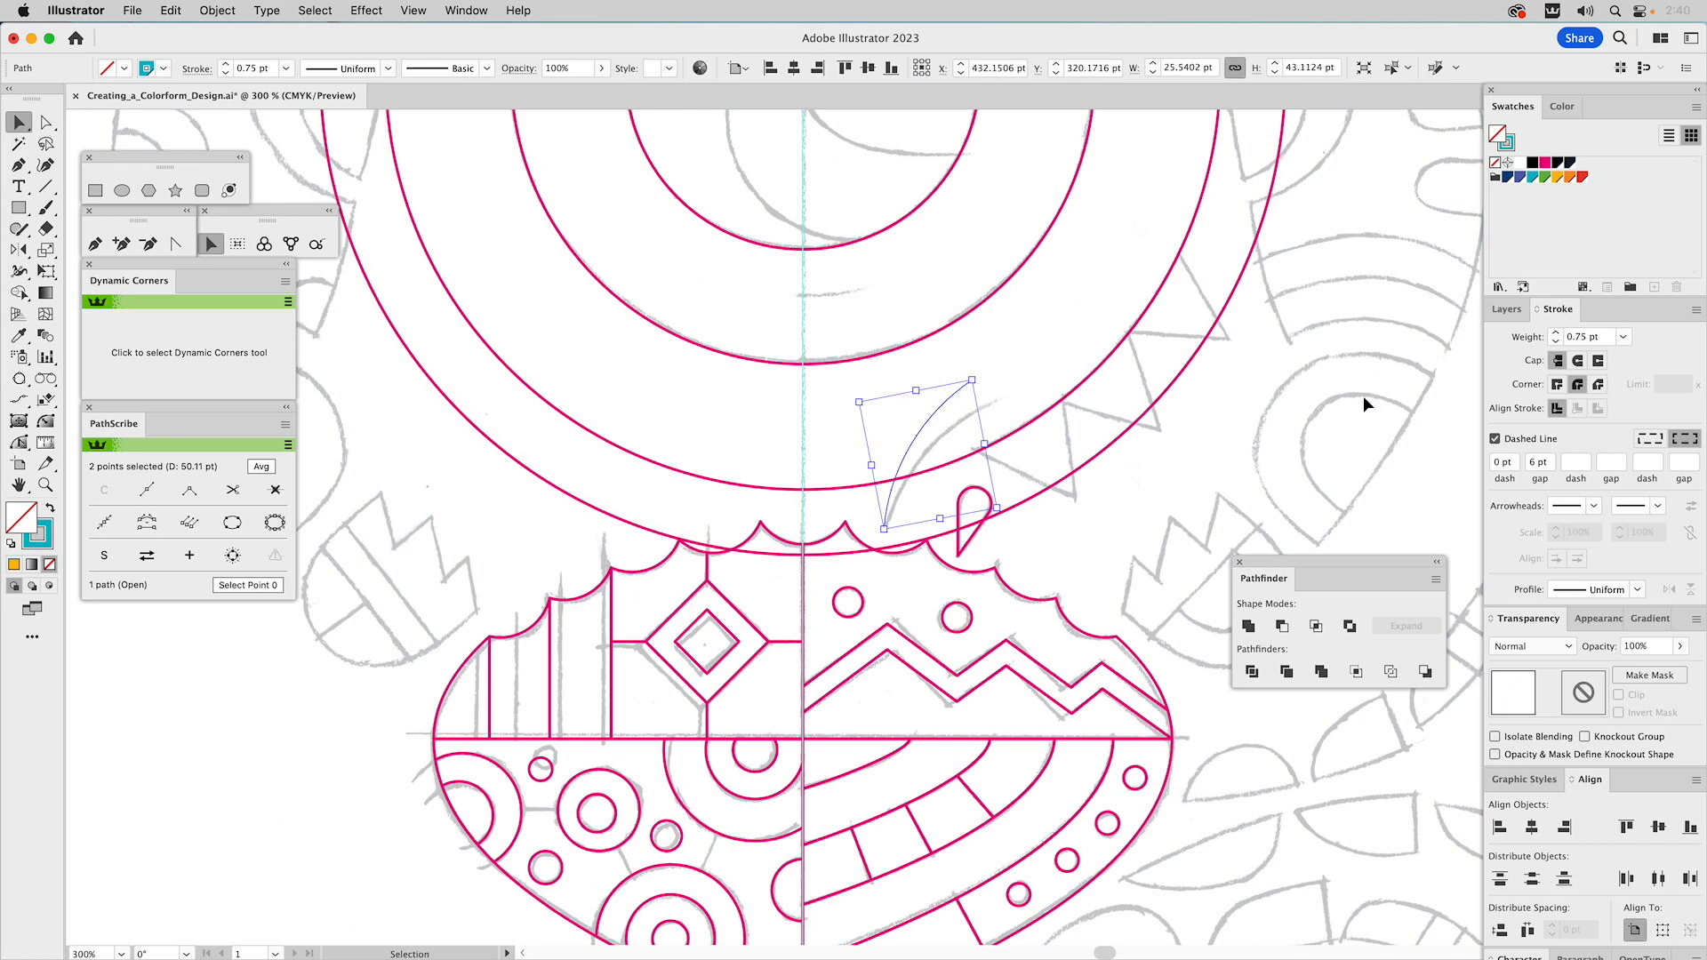
left_click(1555, 332)
left_click(1555, 332)
key("z")
left_click_drag(818, 327, 1094, 593)
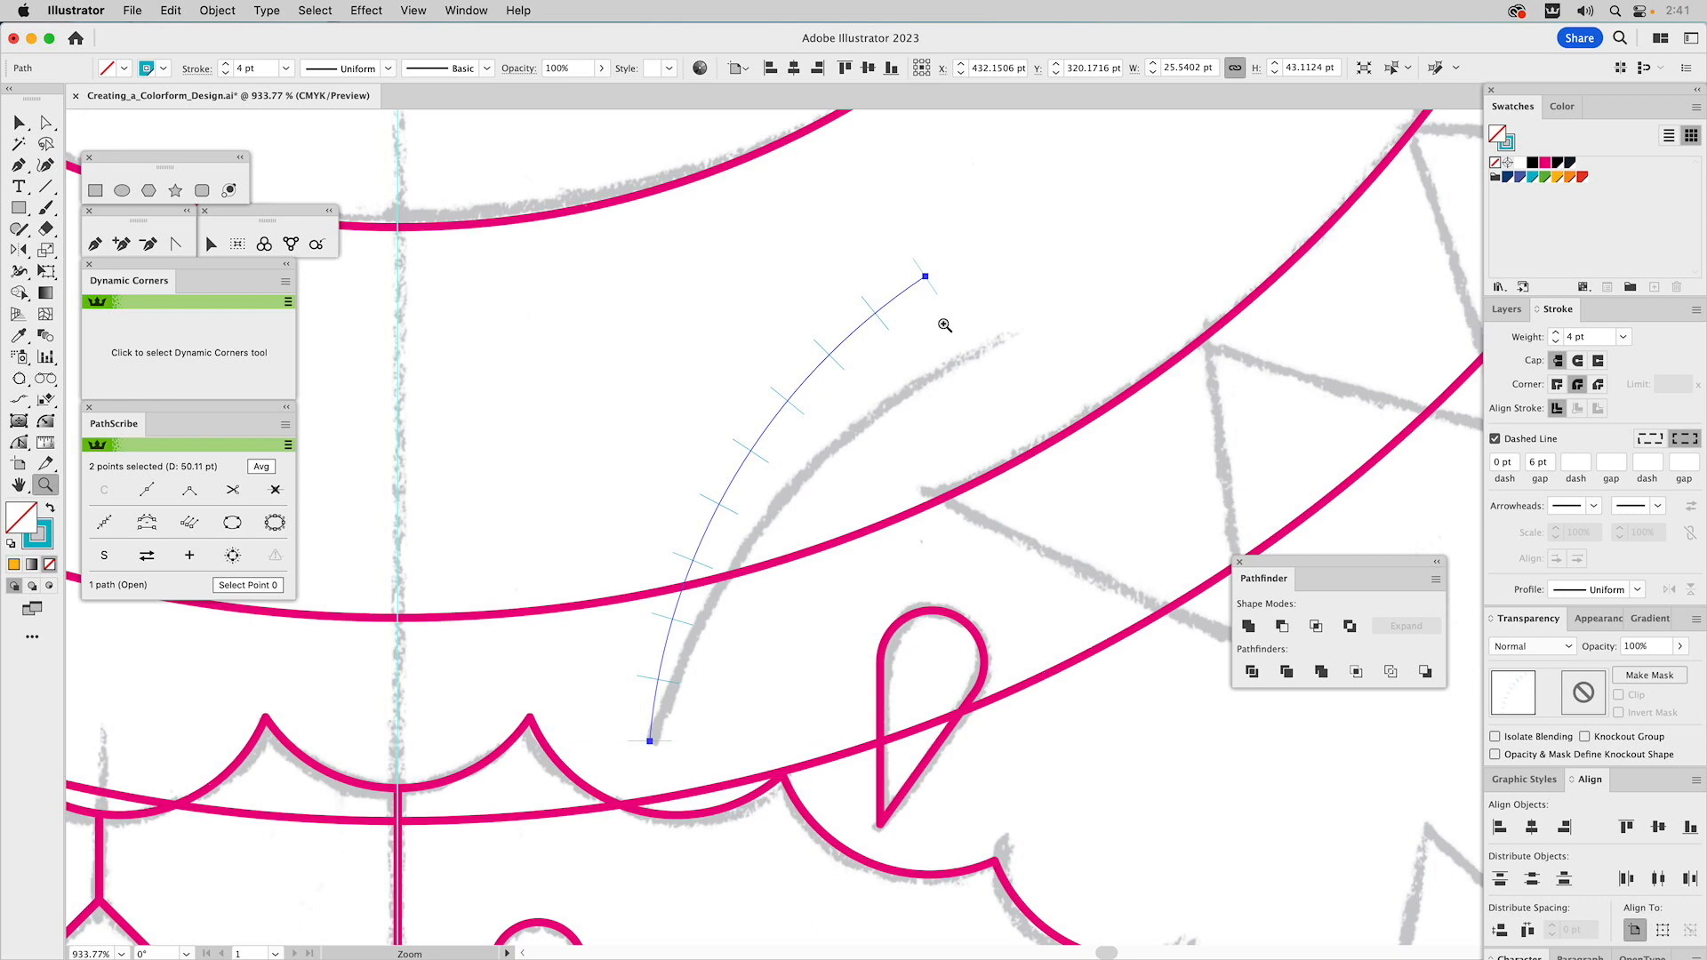
left_click(47, 126)
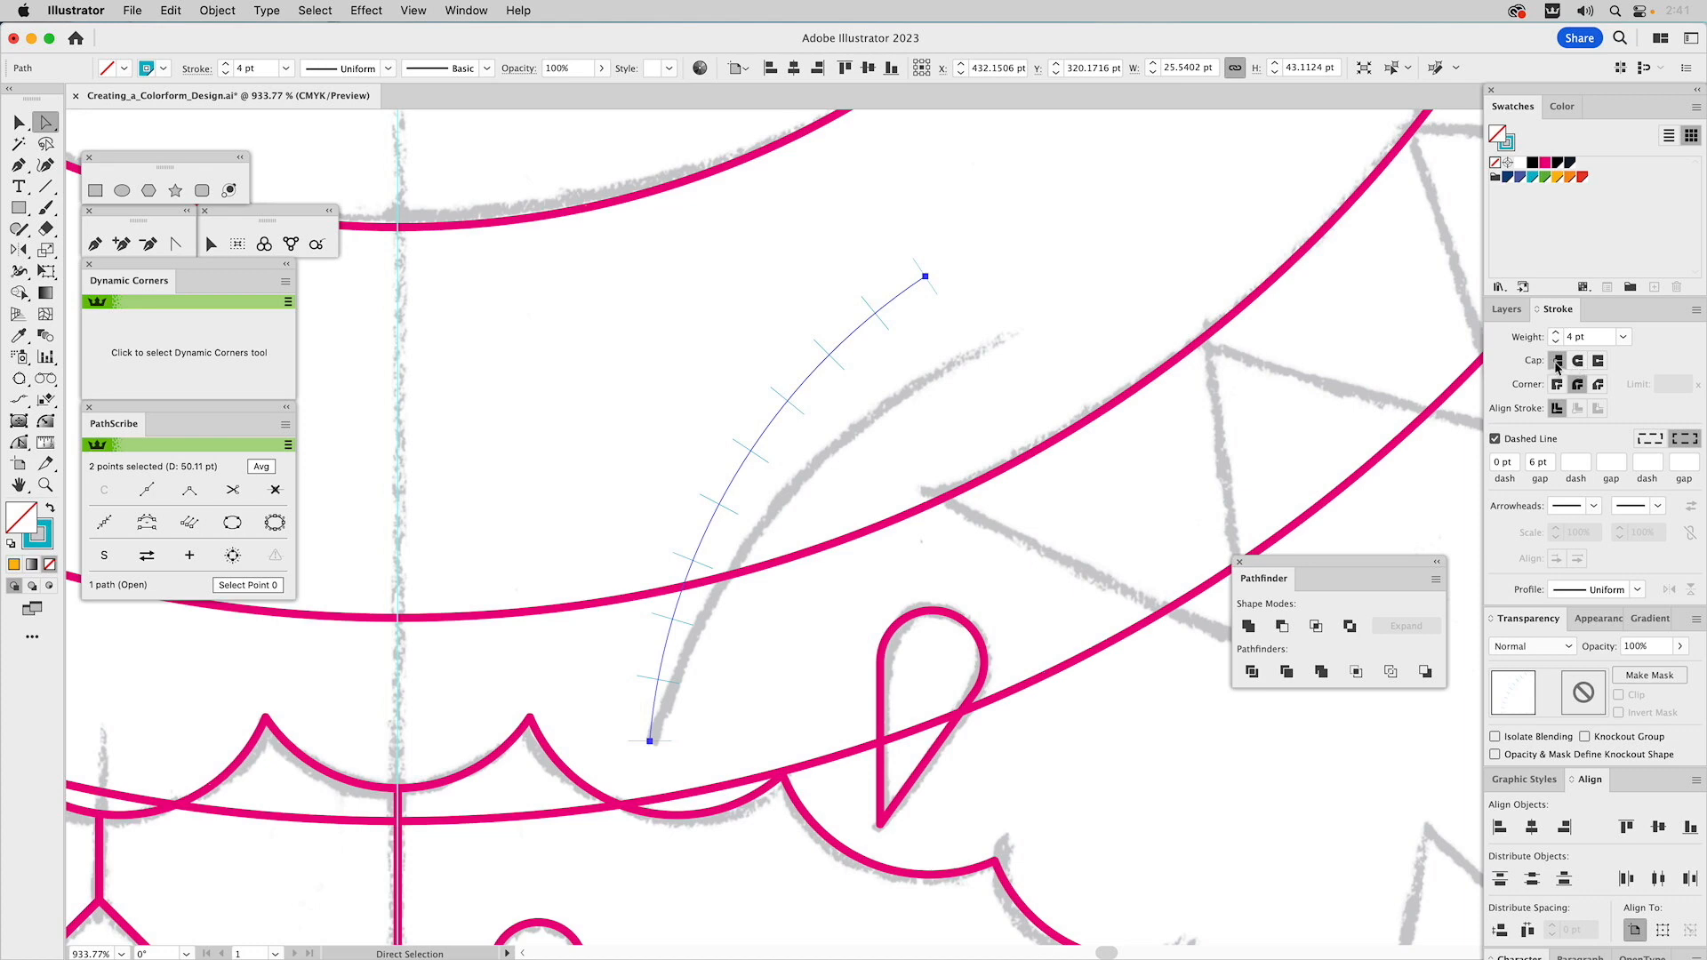
left_click(1577, 361)
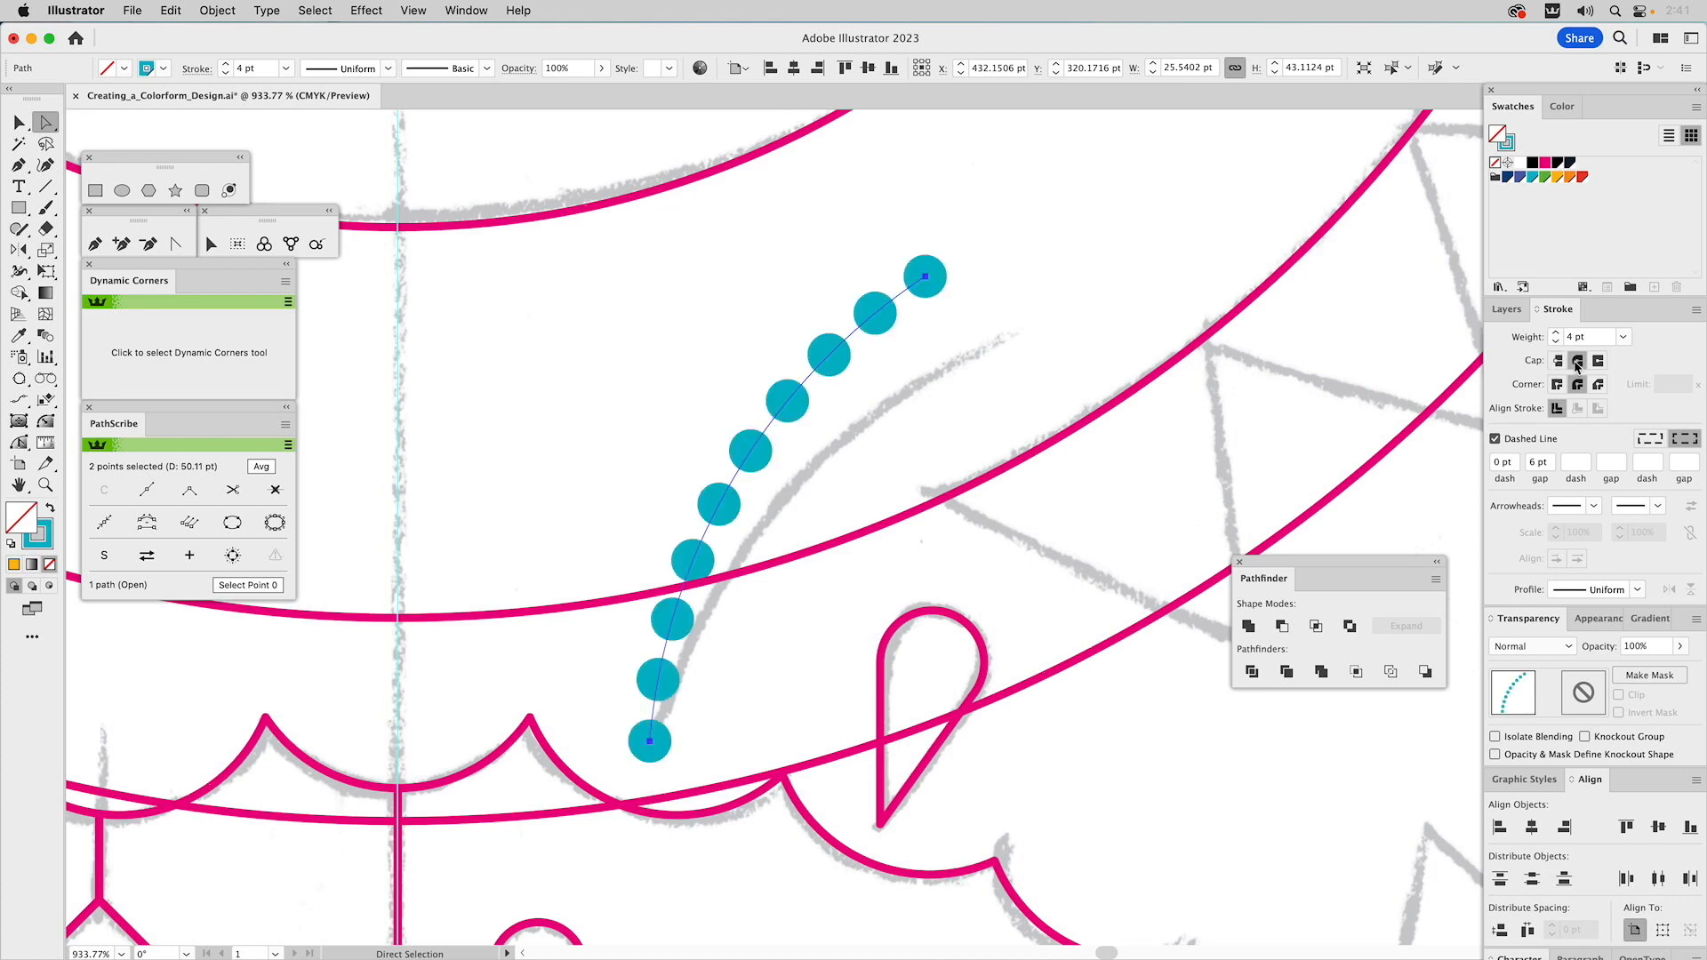
Expand the appearance of the dotted teal antenna arc and ungroup the resulting paths
key("v")
left_click(1038, 255)
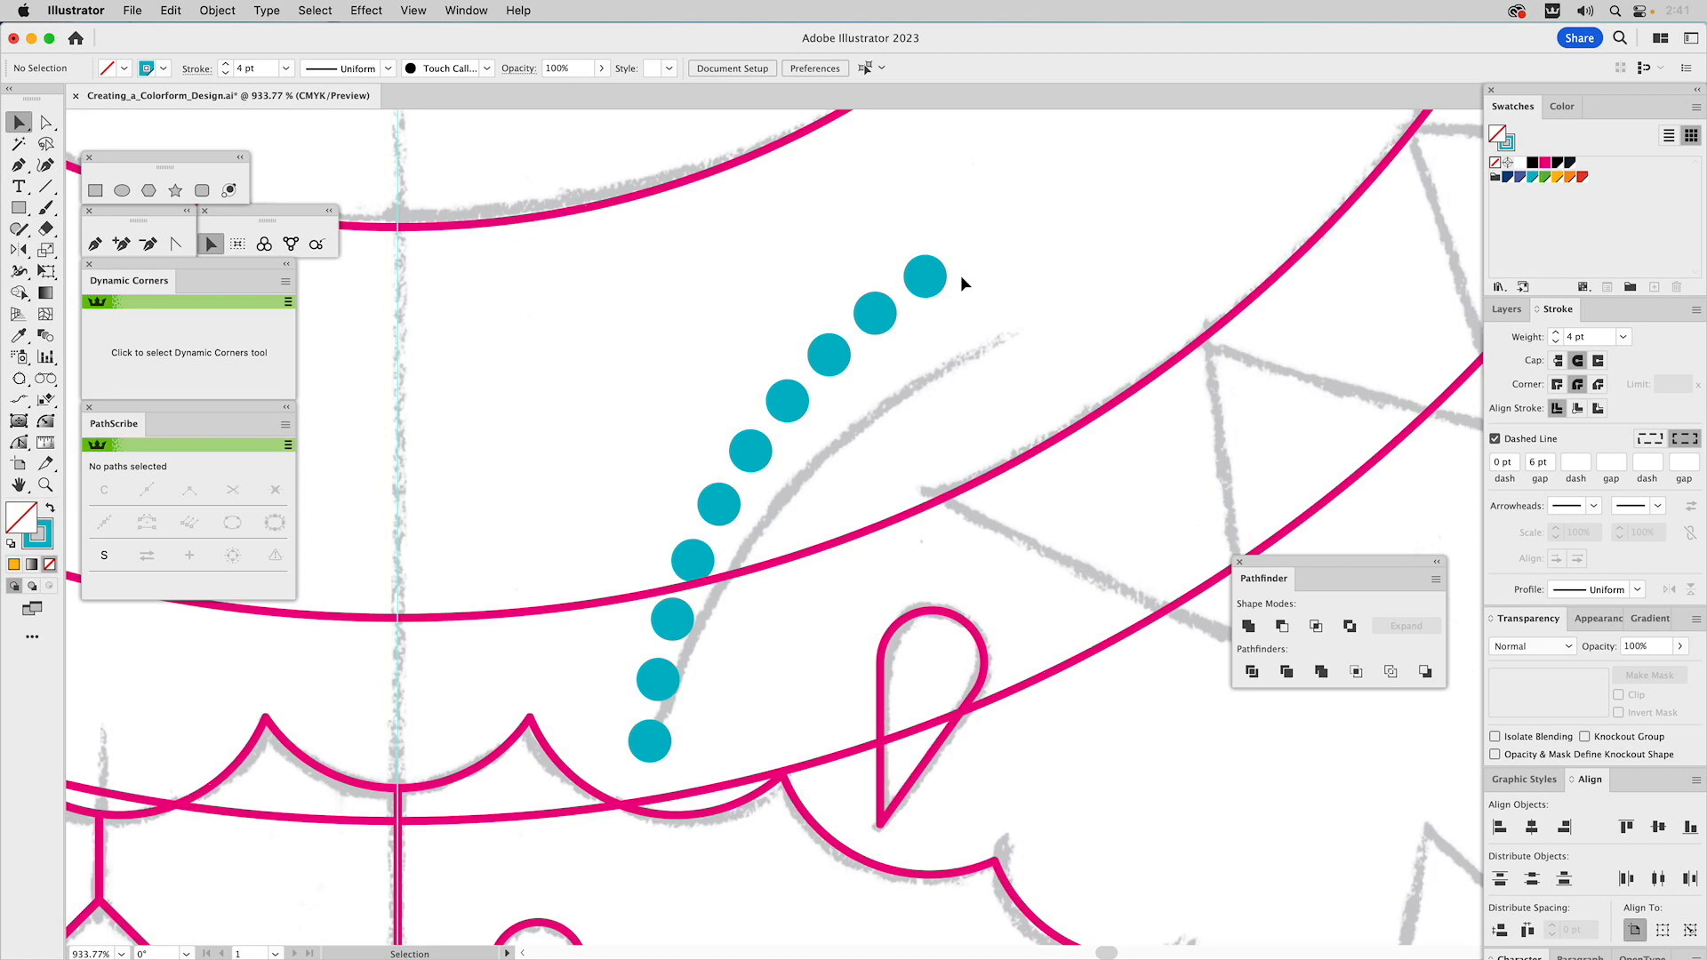
left_click(923, 277)
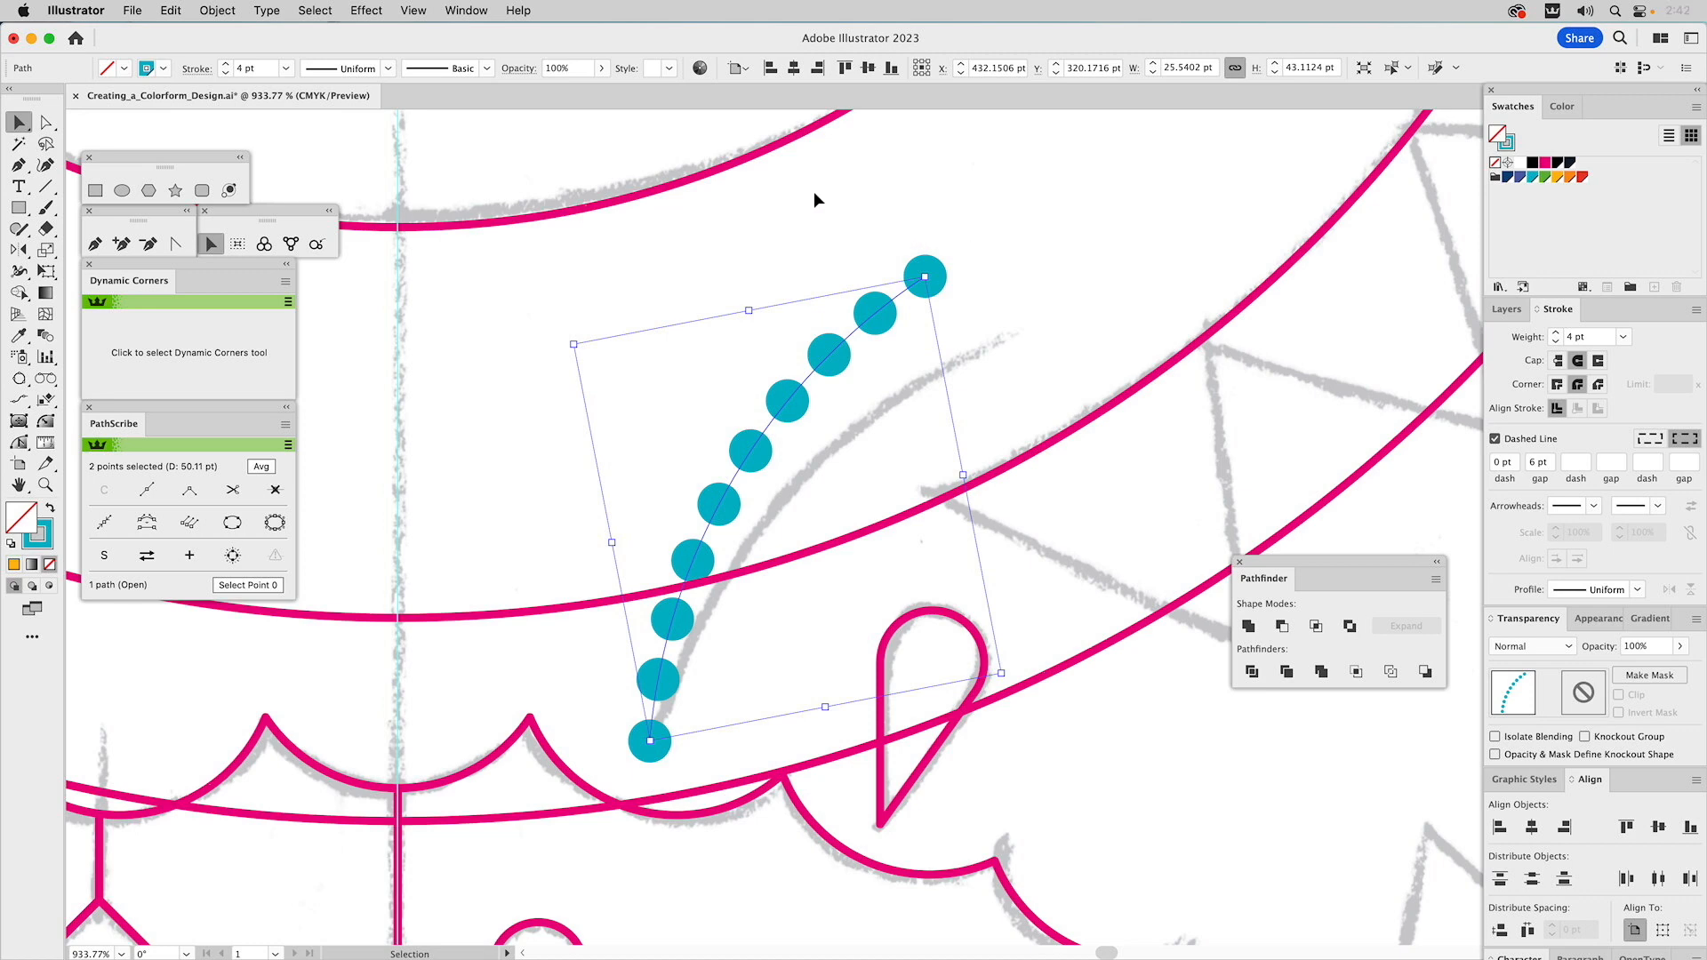
left_click(221, 9)
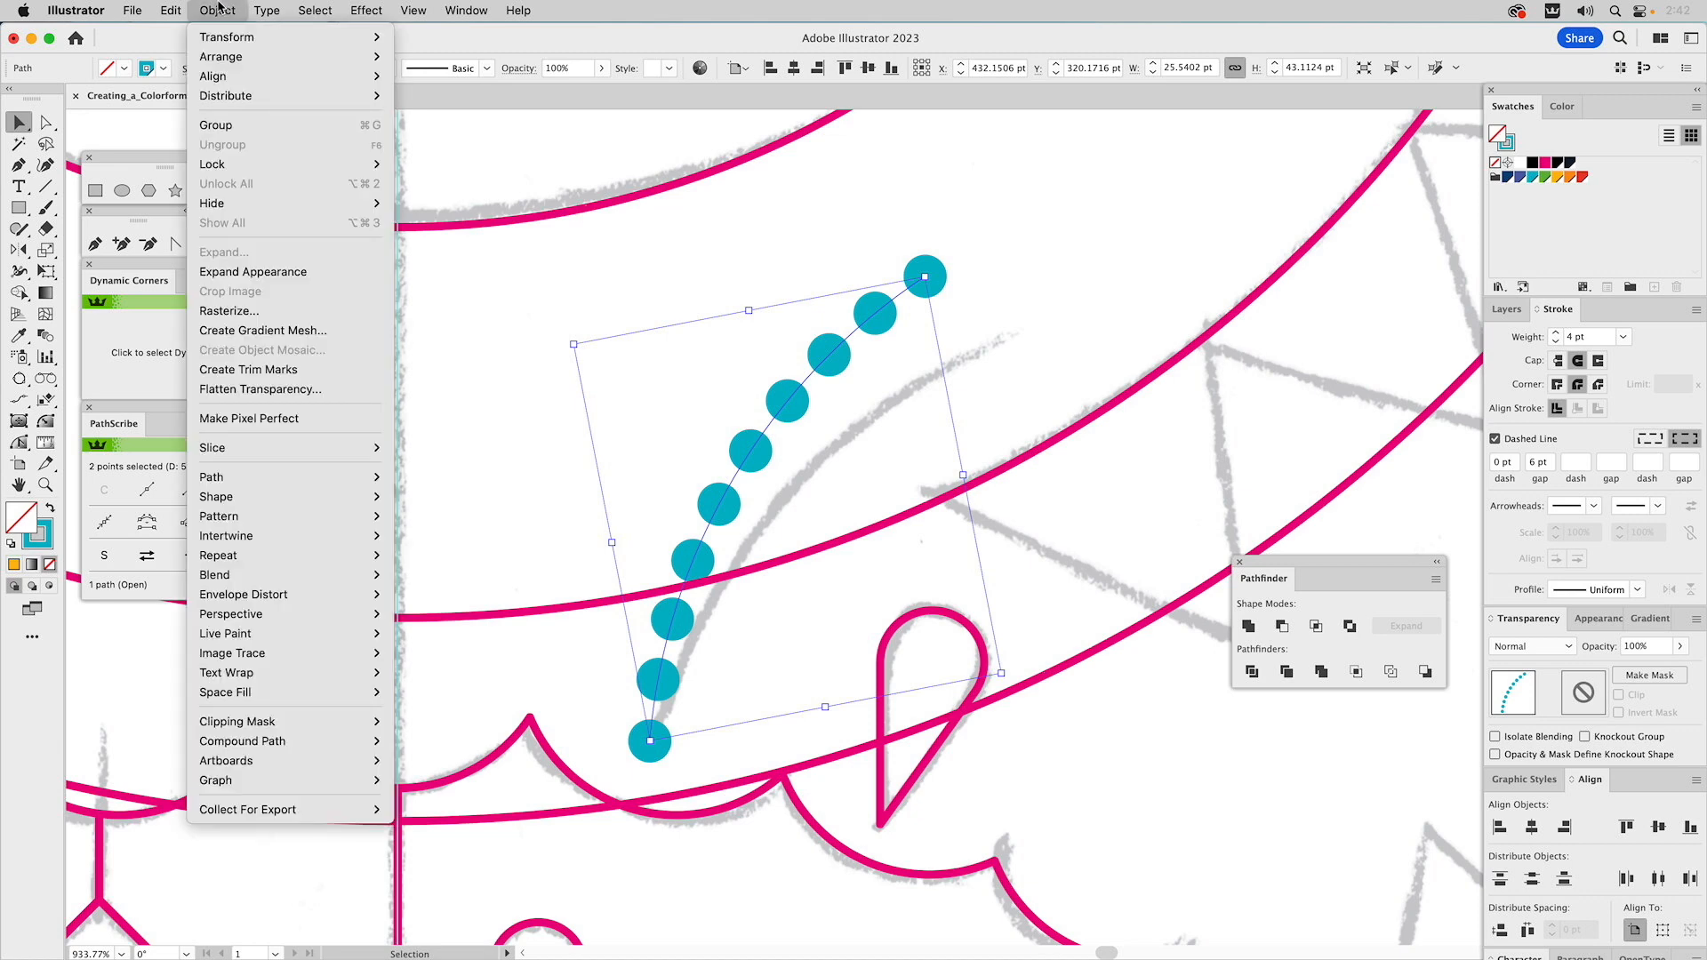
left_click(252, 272)
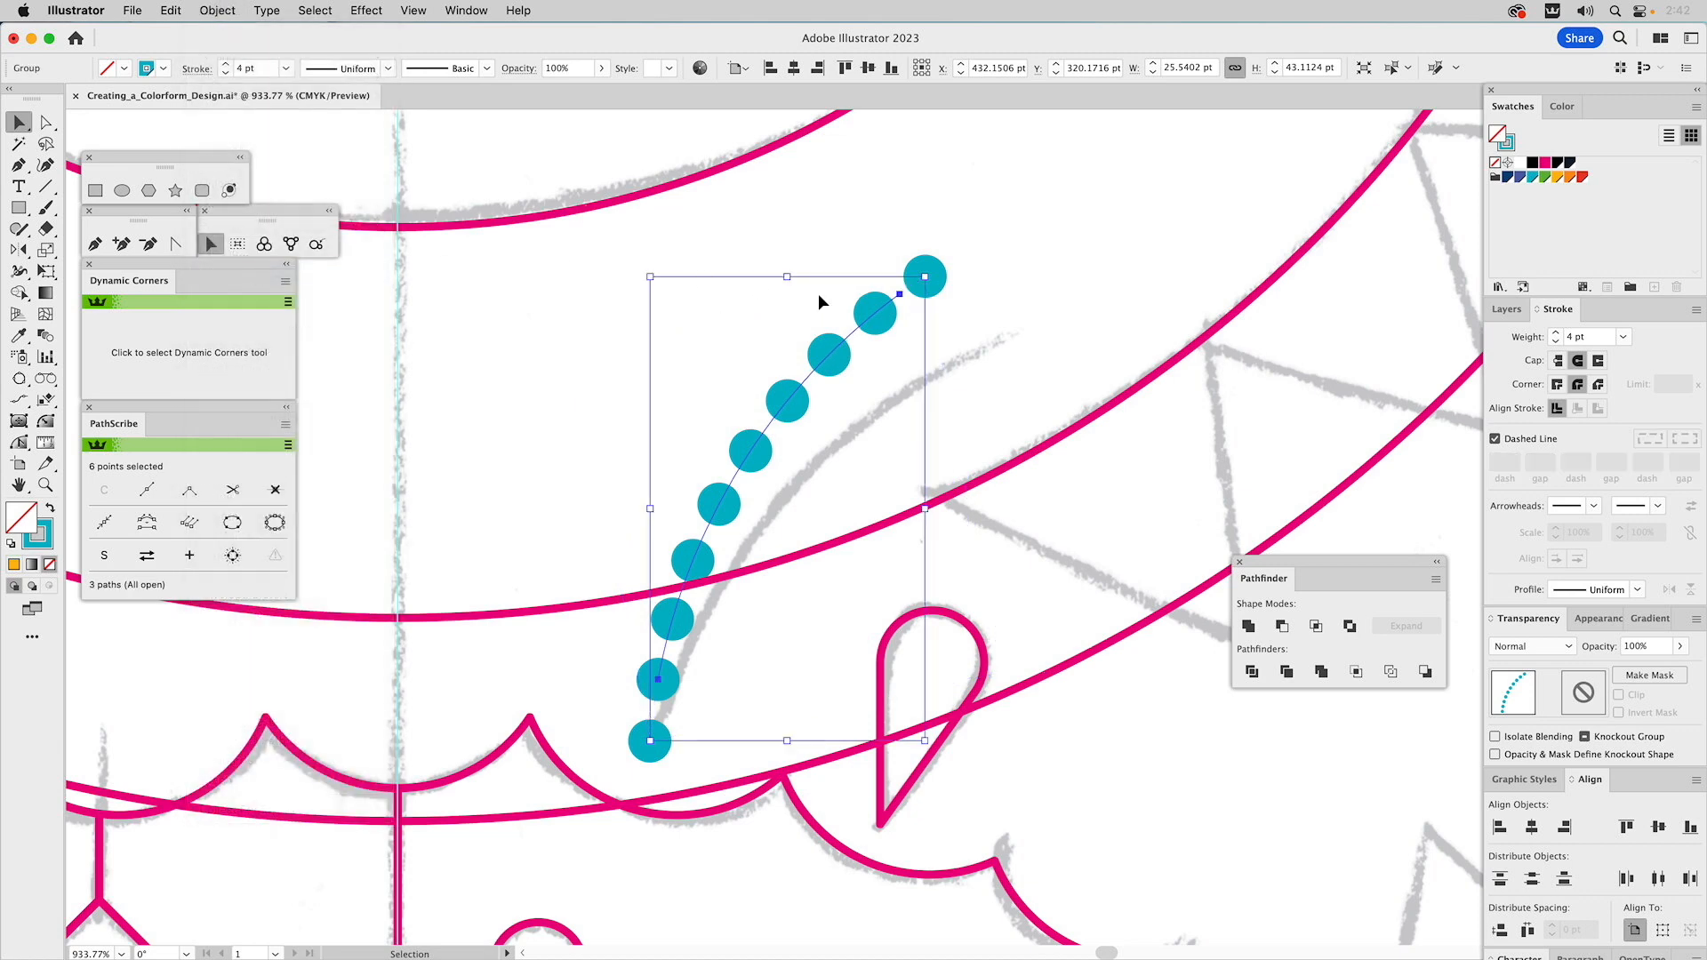
left_click(221, 8)
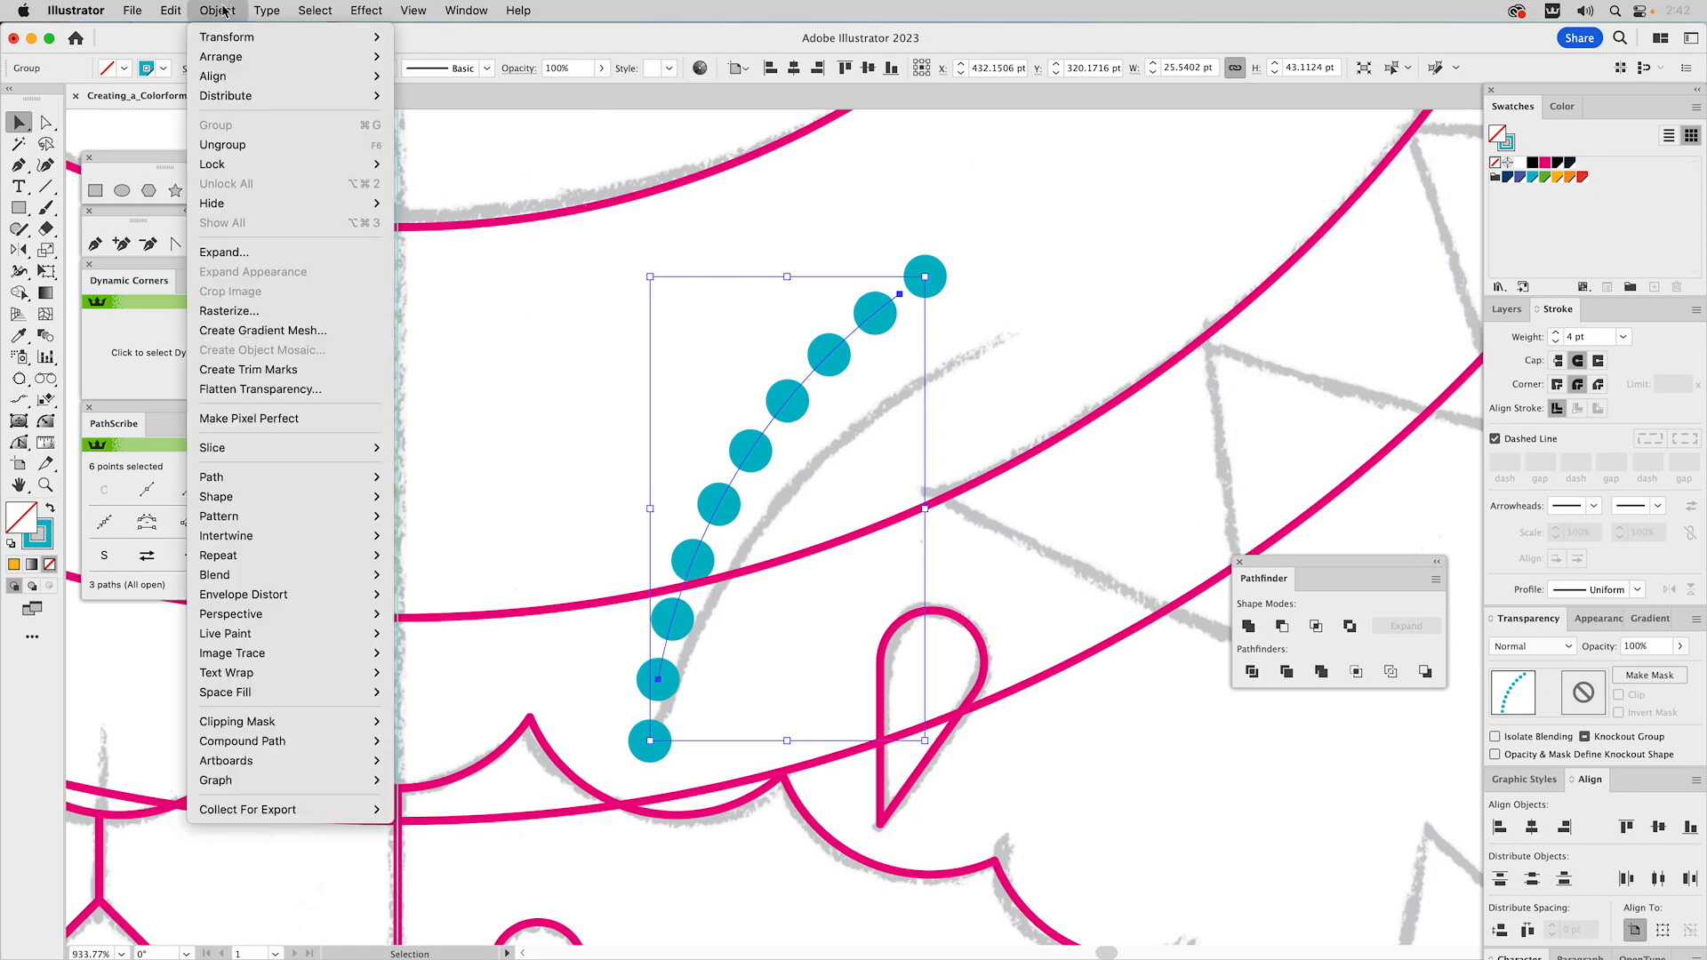
left_click(222, 144)
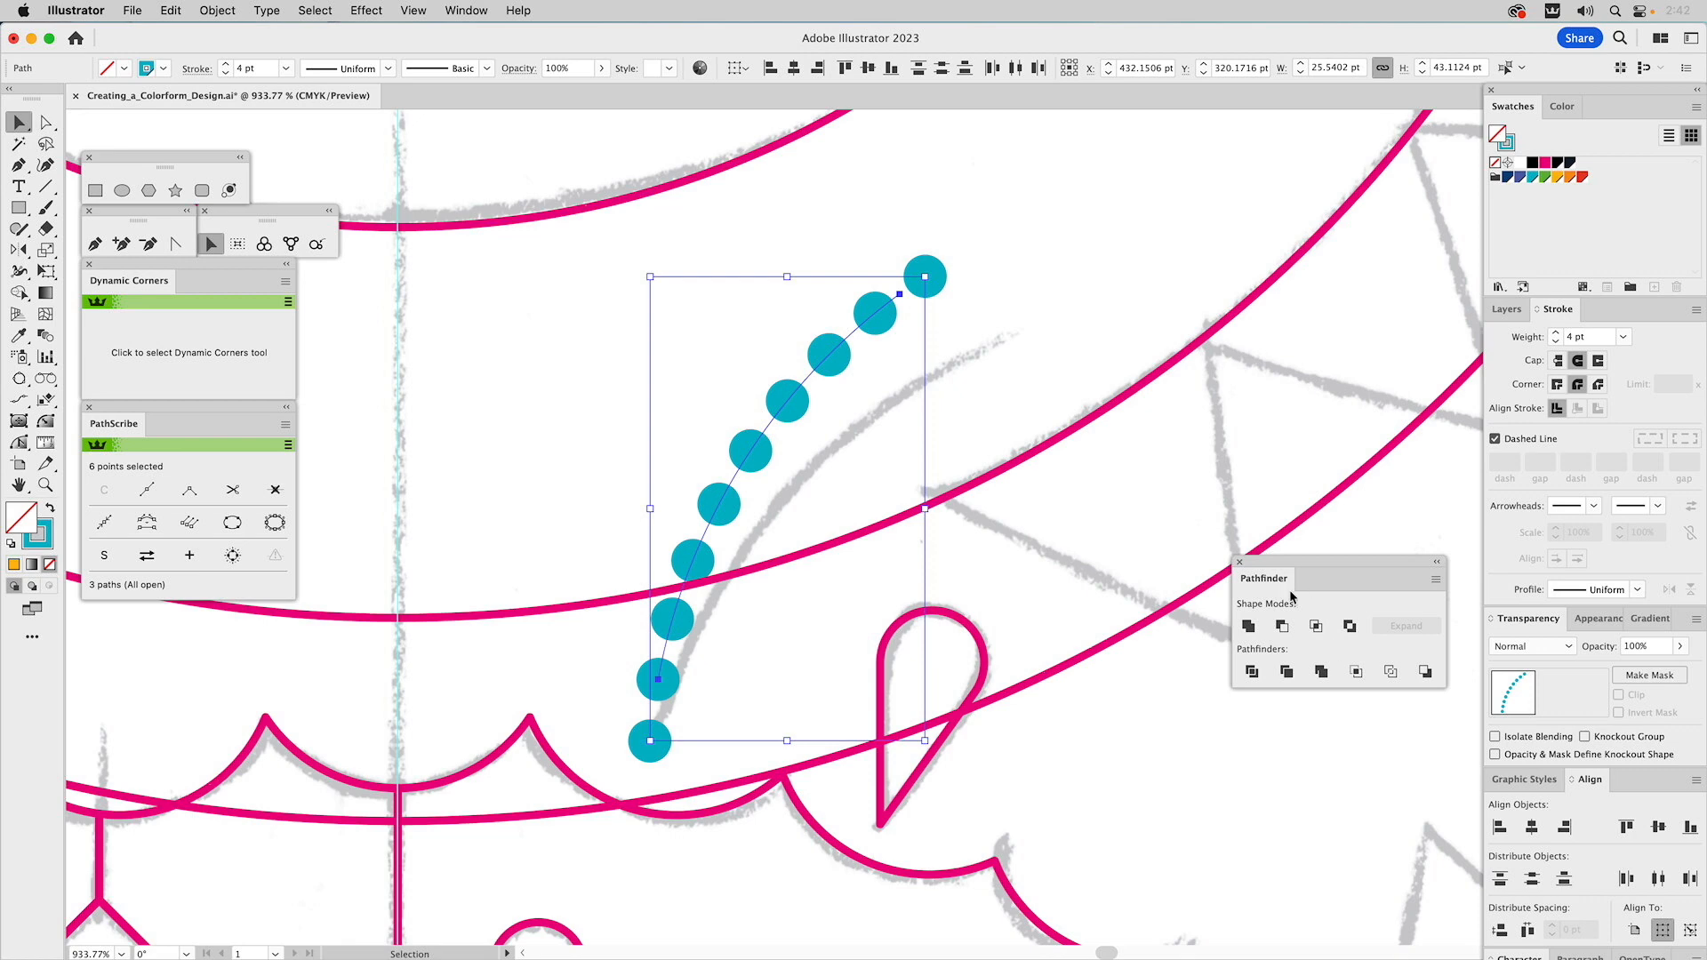
Convert the ungrouped antenna dots from strokes into filled shapes with Outline Stroke
left_click(216, 13)
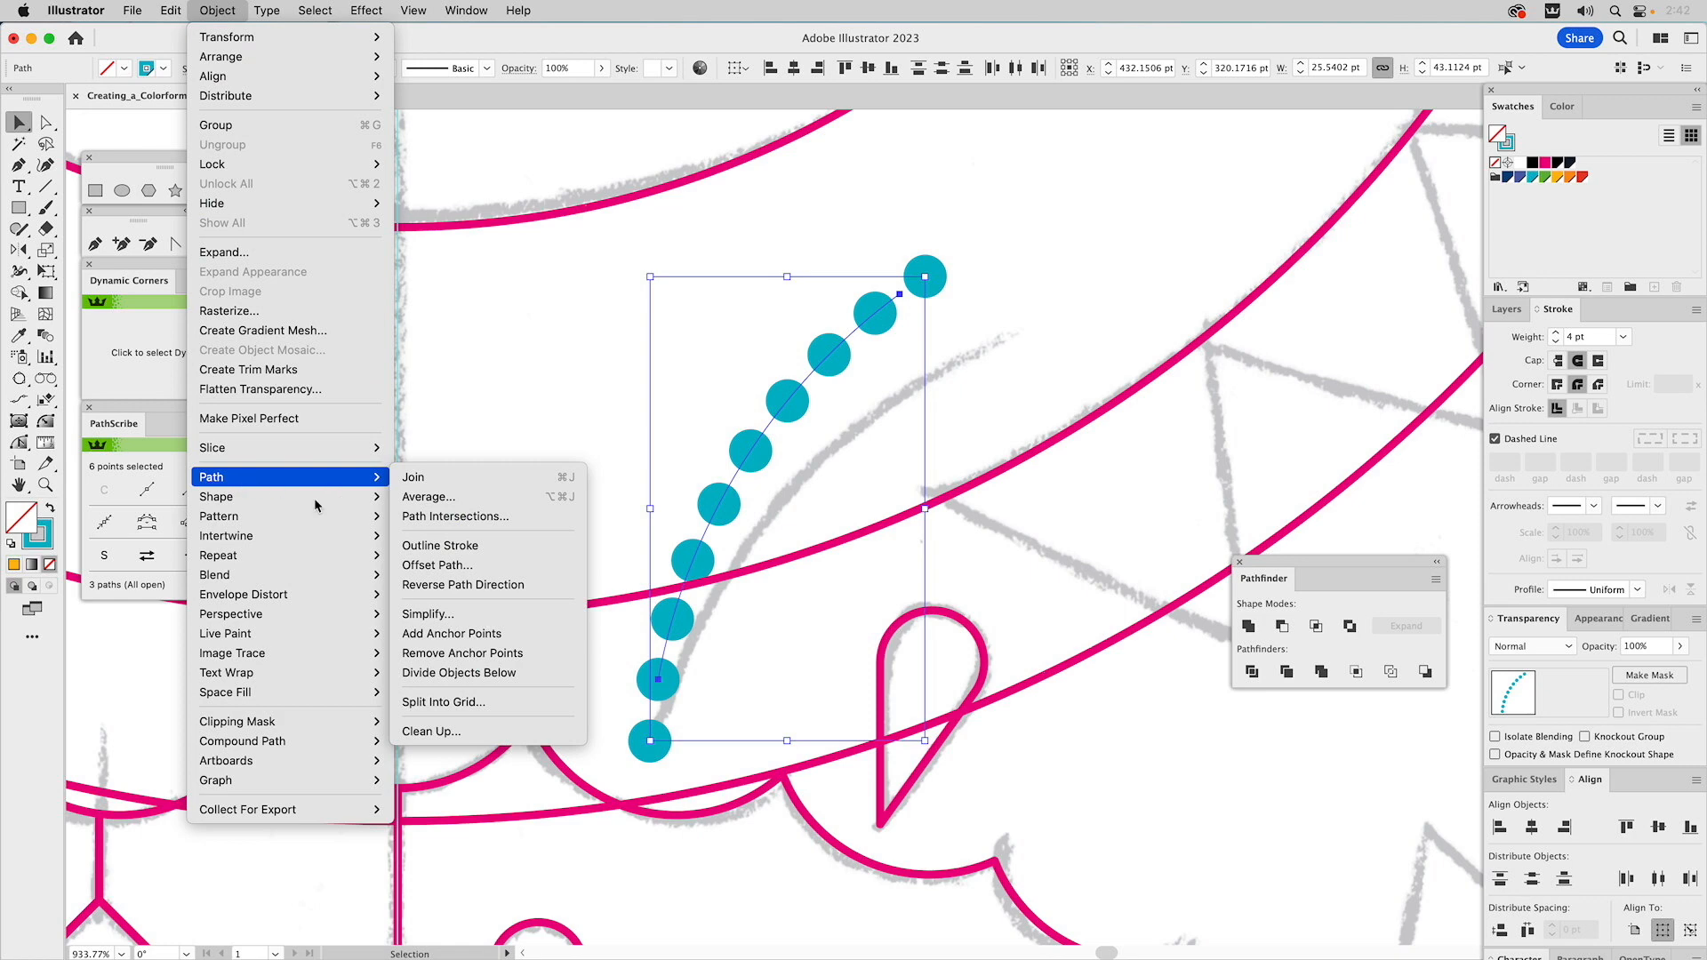
mouse_move(260, 513)
mouse_move(253, 480)
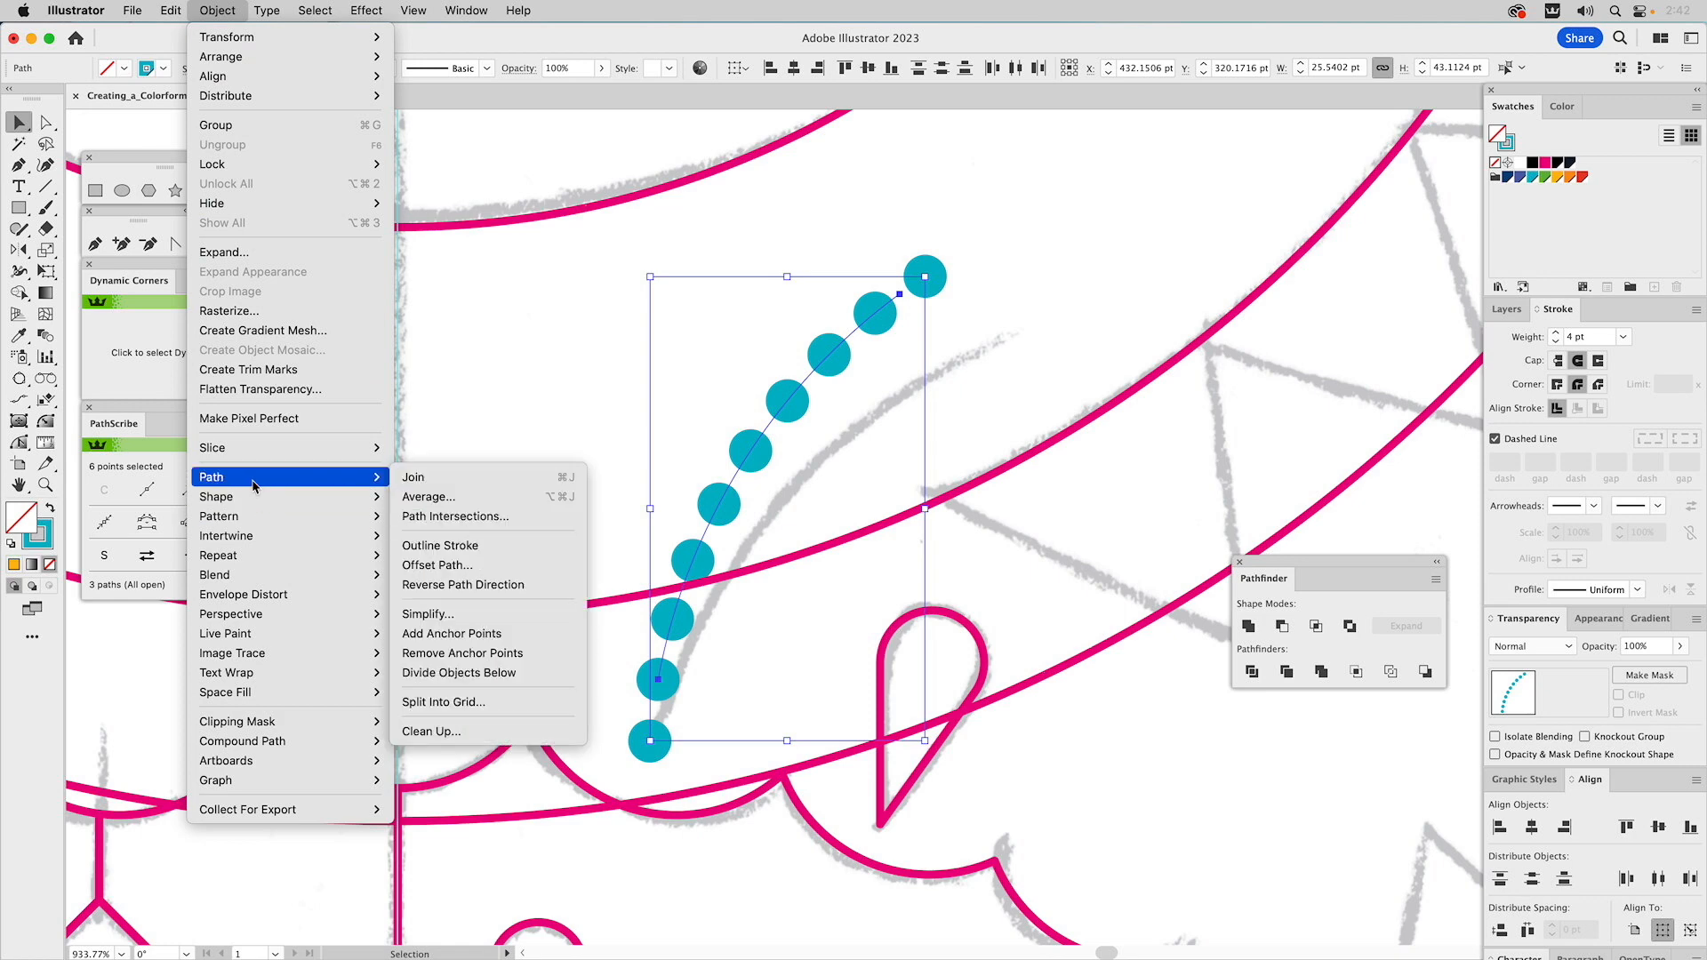
left_click(457, 547)
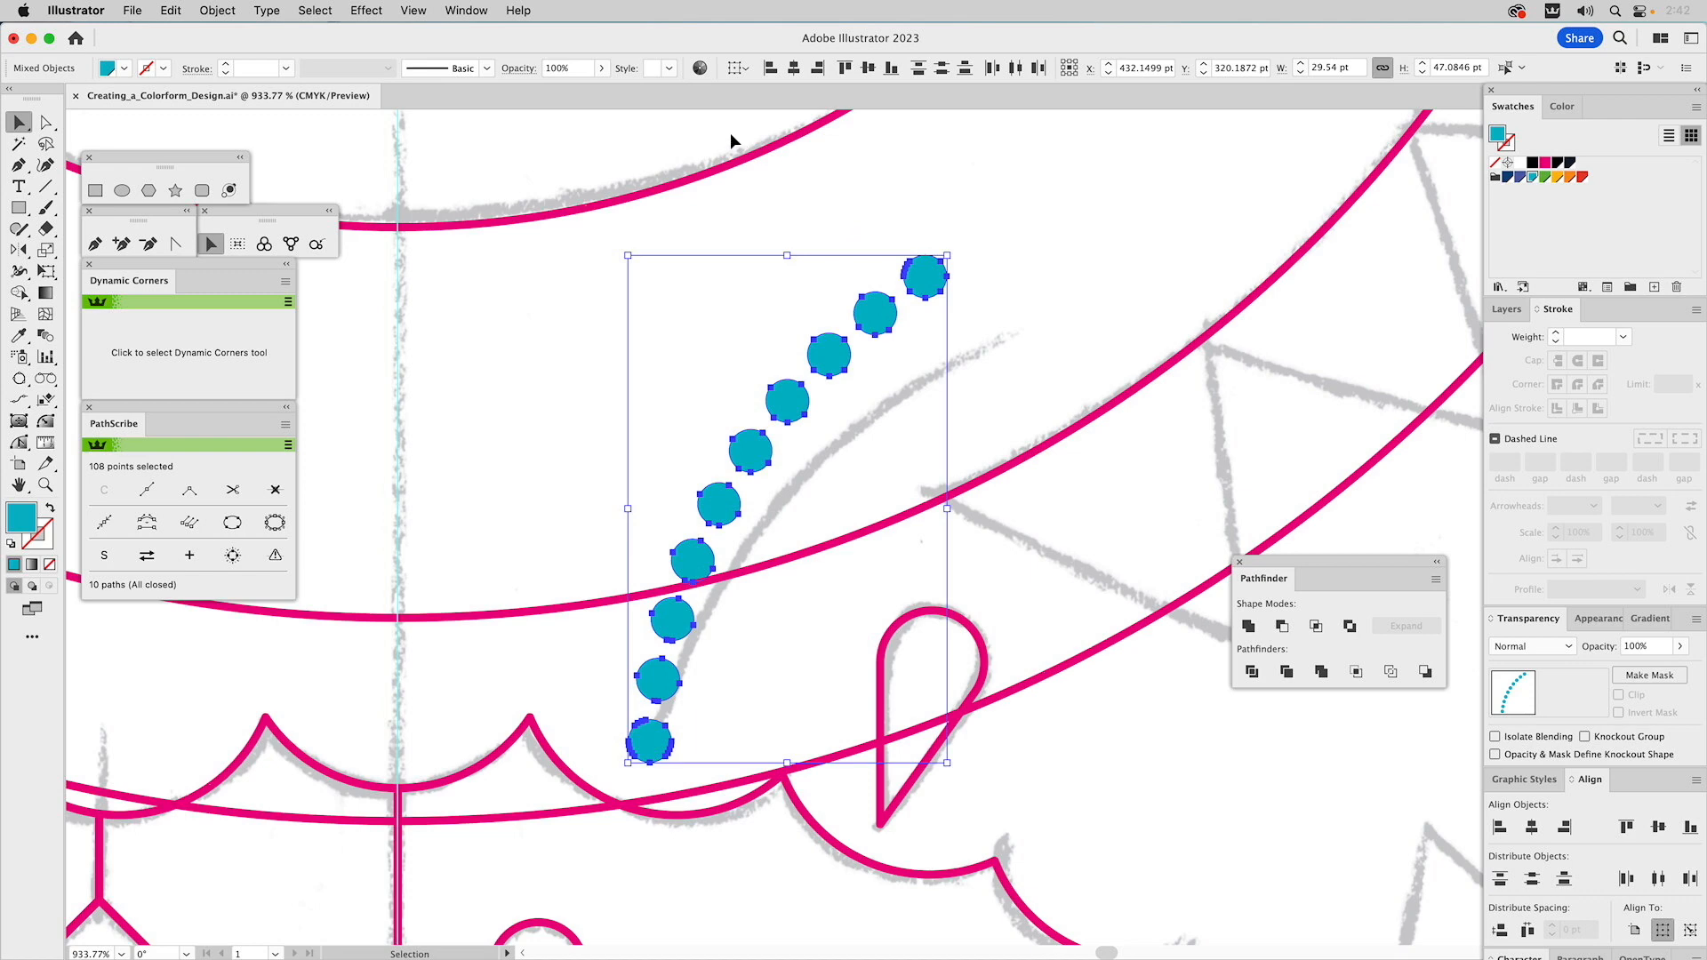
left_click(900, 205)
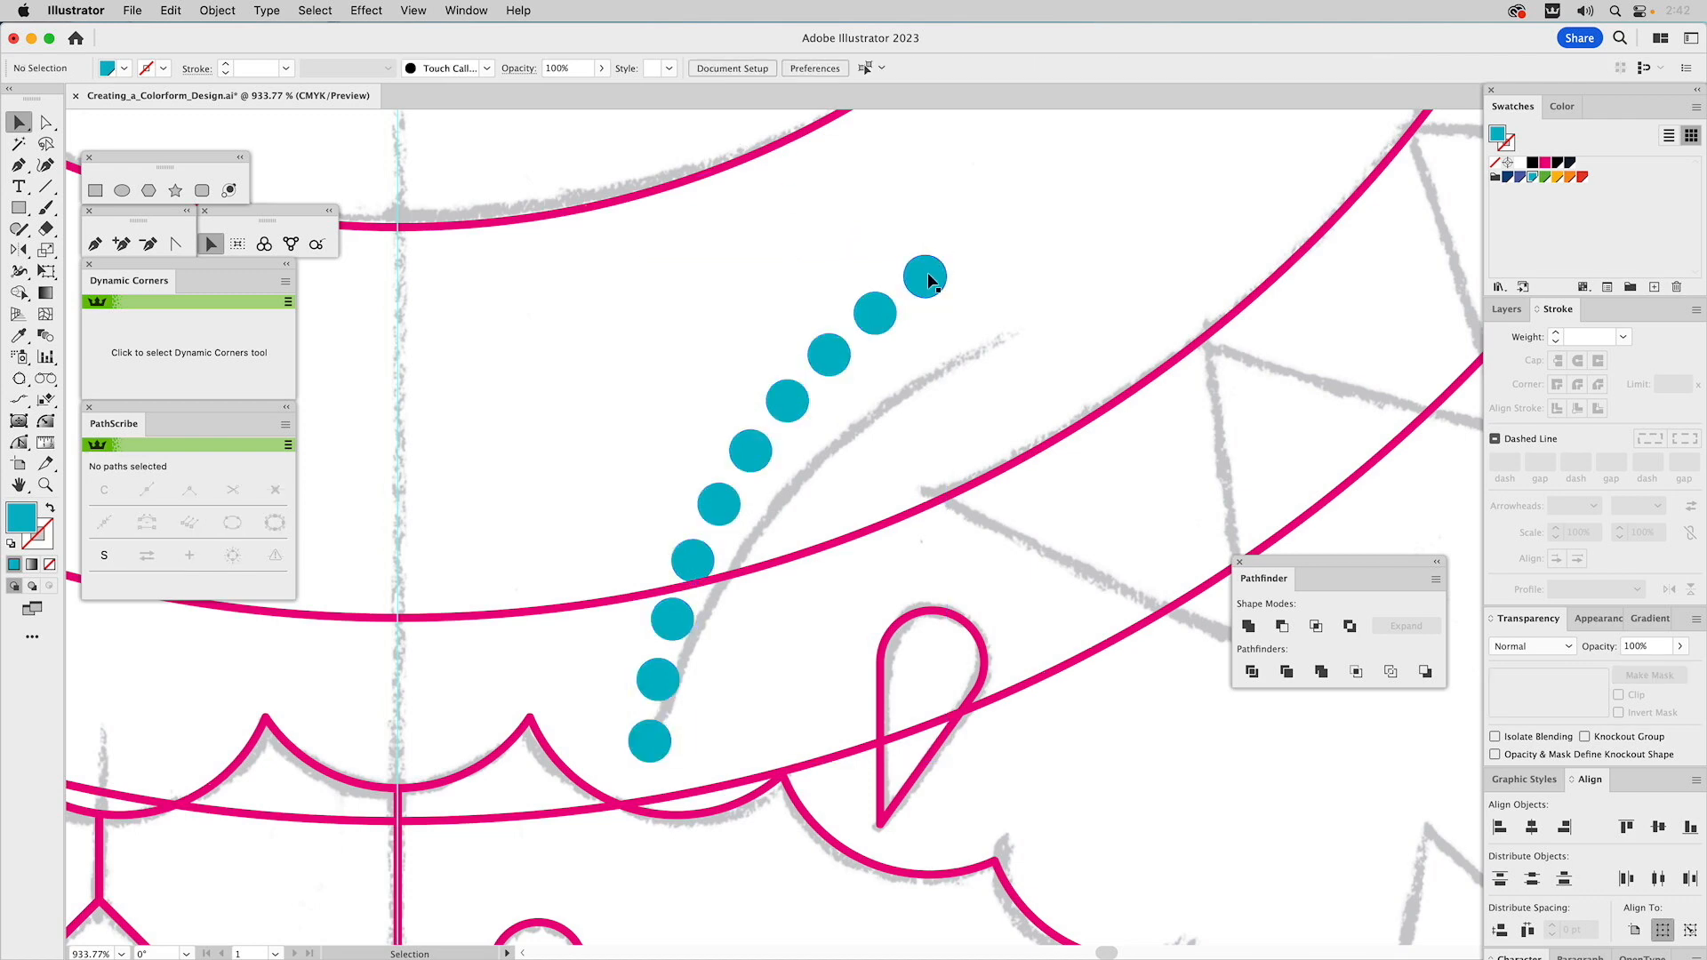
Draw an orange-filled circle about 2.64 pt in diameter beside the uppermost antenna dot
double_click(926, 272)
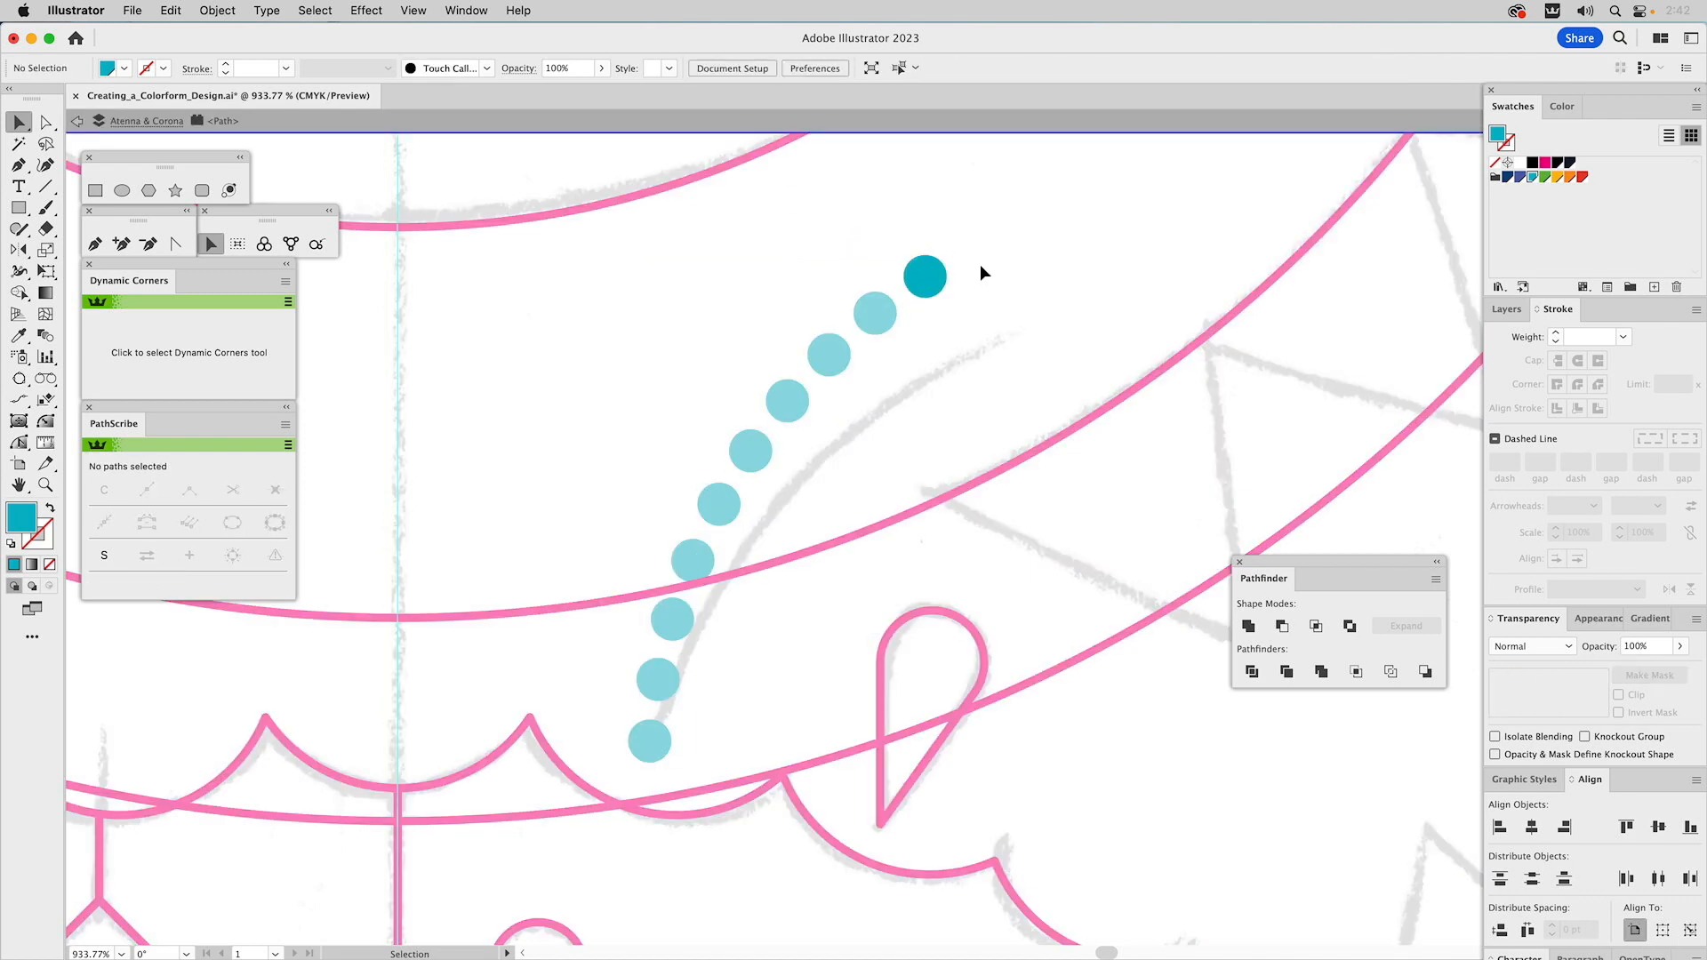
key("Escape")
left_click(929, 276)
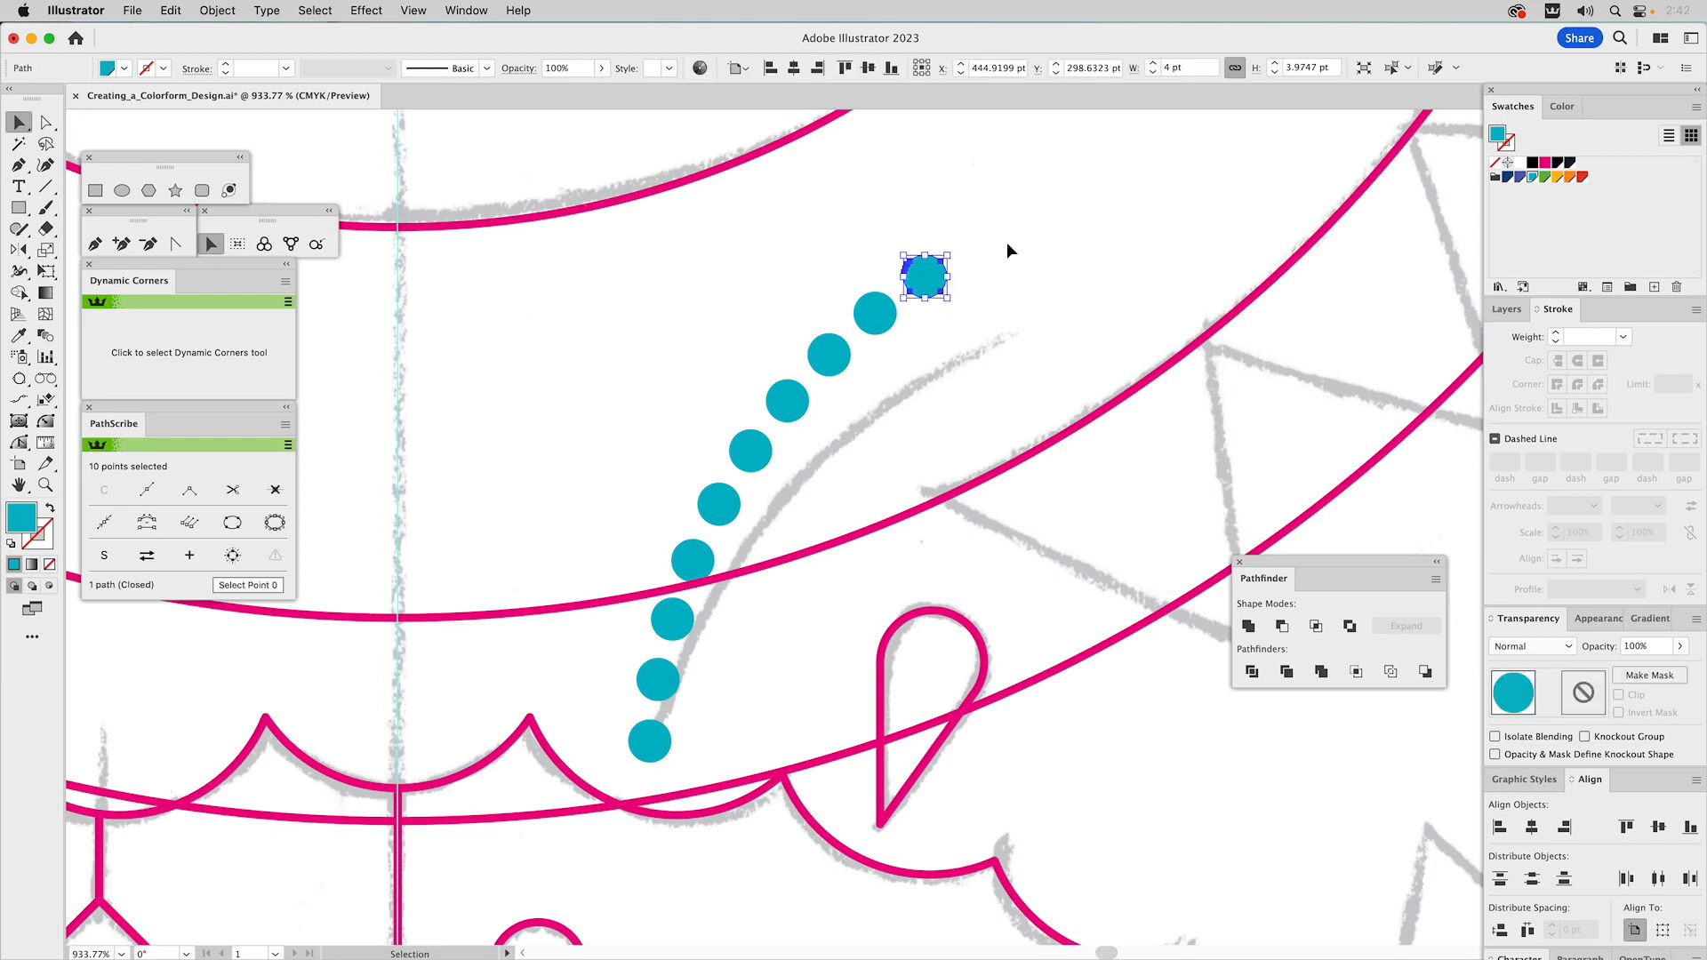
left_click(124, 188)
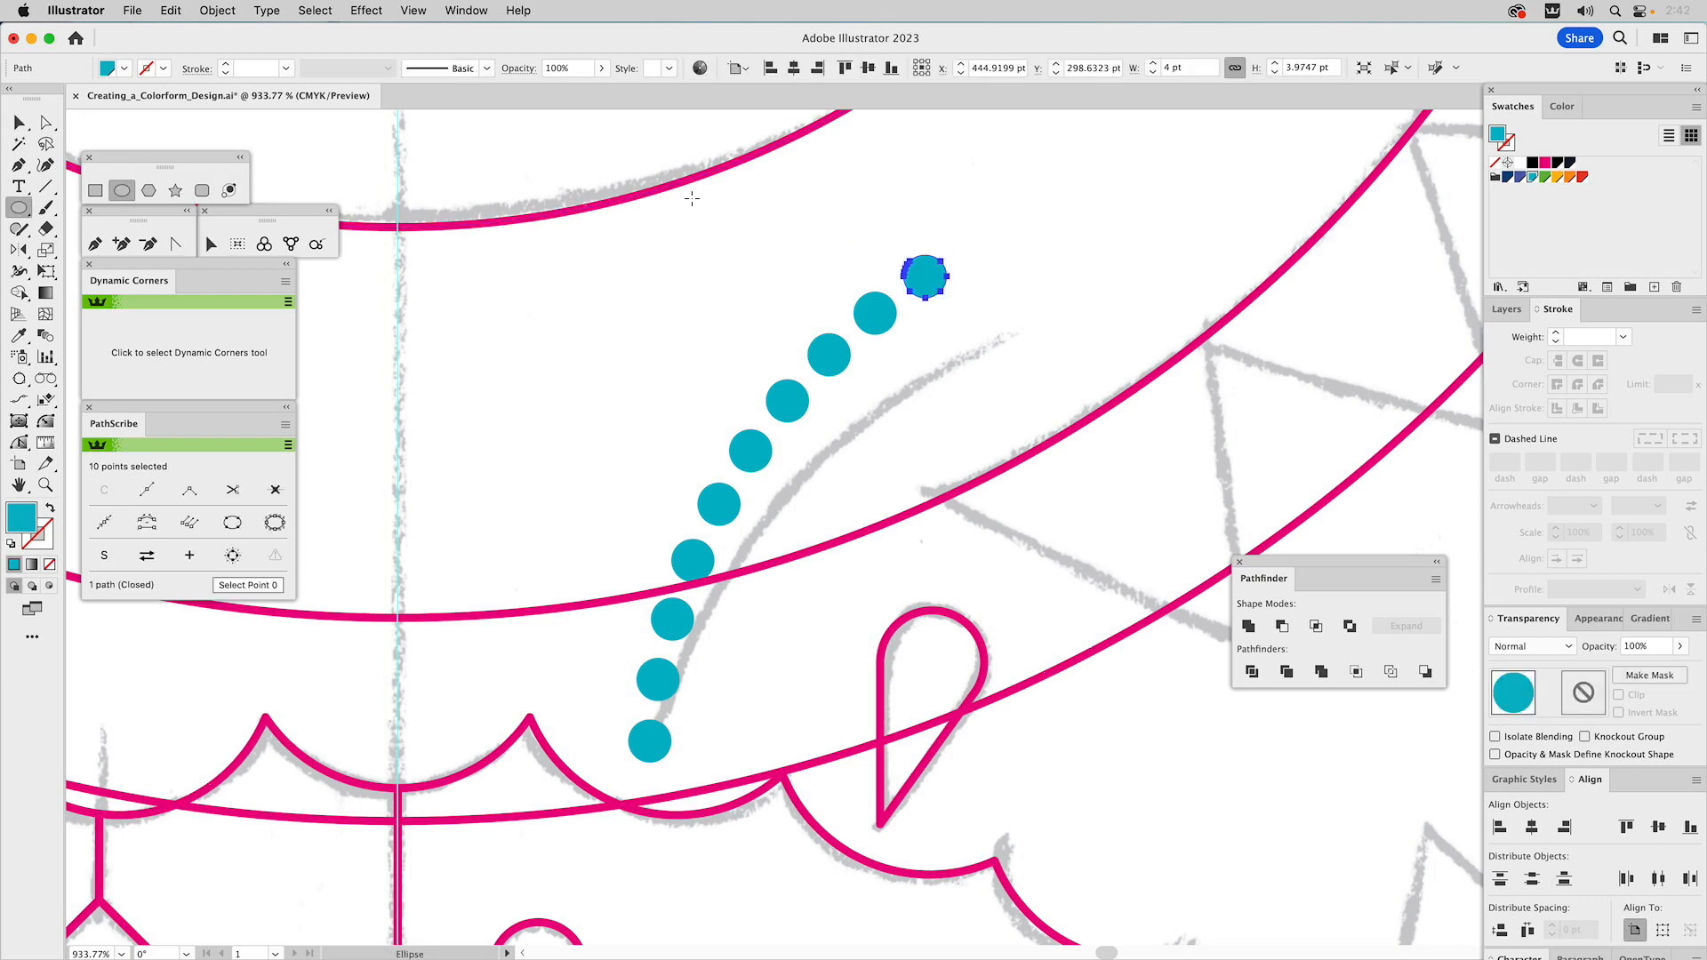
key("super+shift+a")
left_click(1554, 175)
left_click_drag(1019, 251, 1029, 261)
key("v")
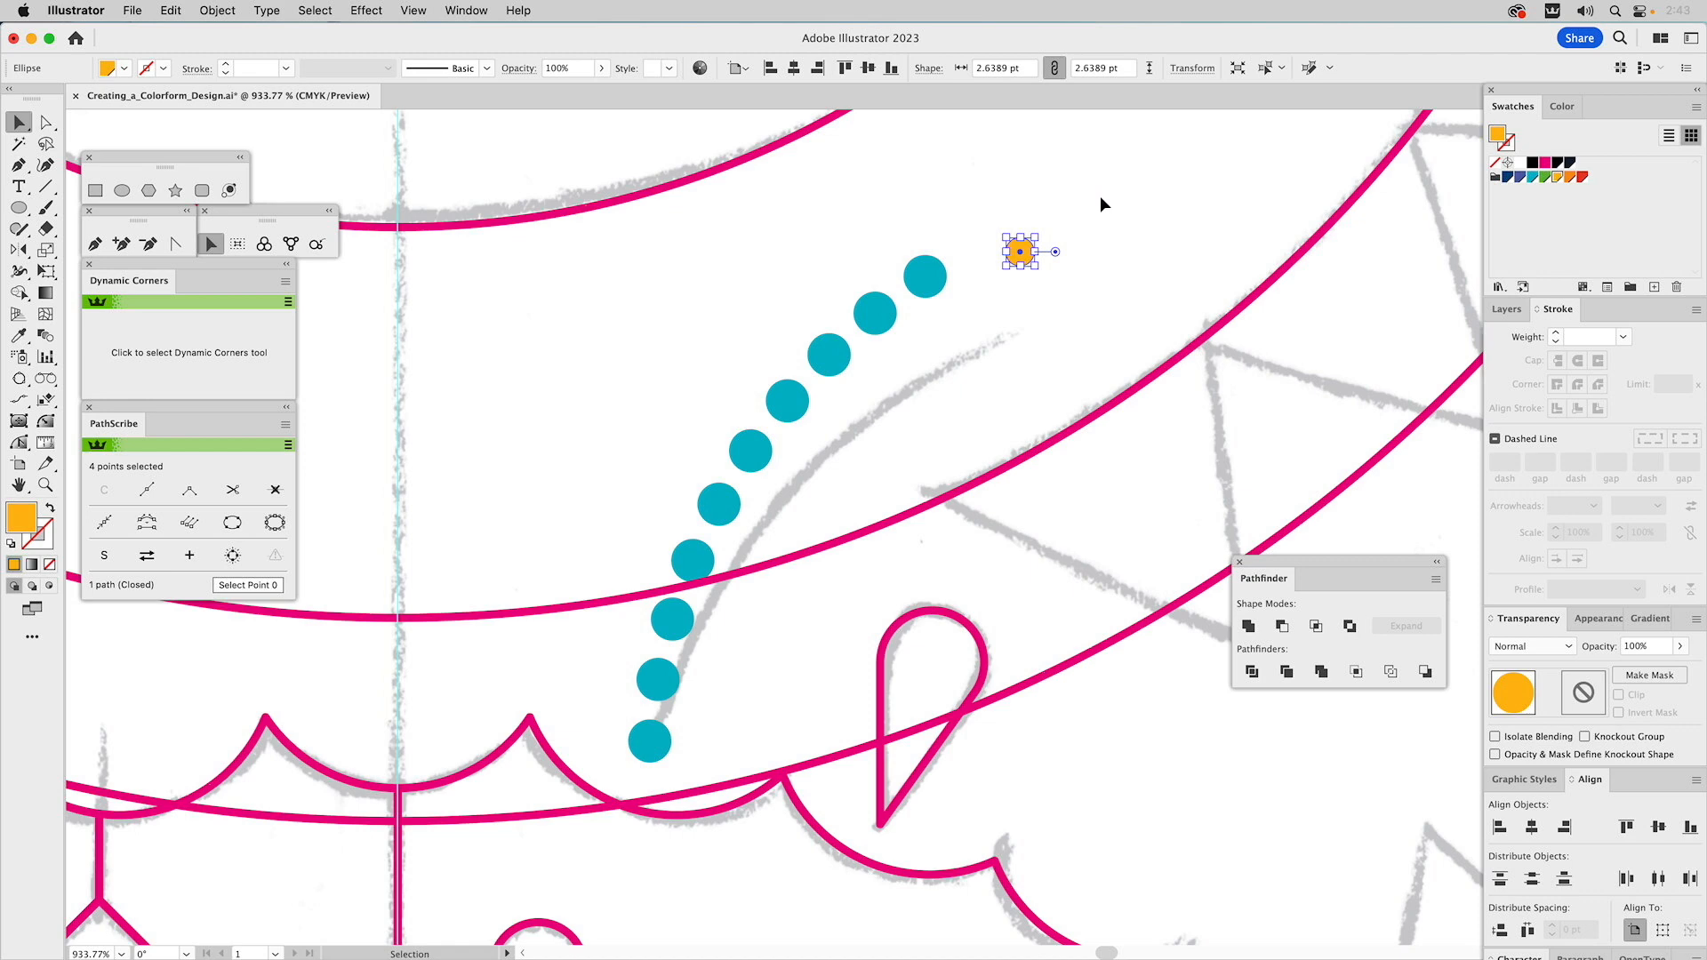
Examine the anchor points of the outlined uppermost dot up close against those of the orange circle
left_click(1100, 196)
left_click(1015, 245)
left_click(936, 265, "shift")
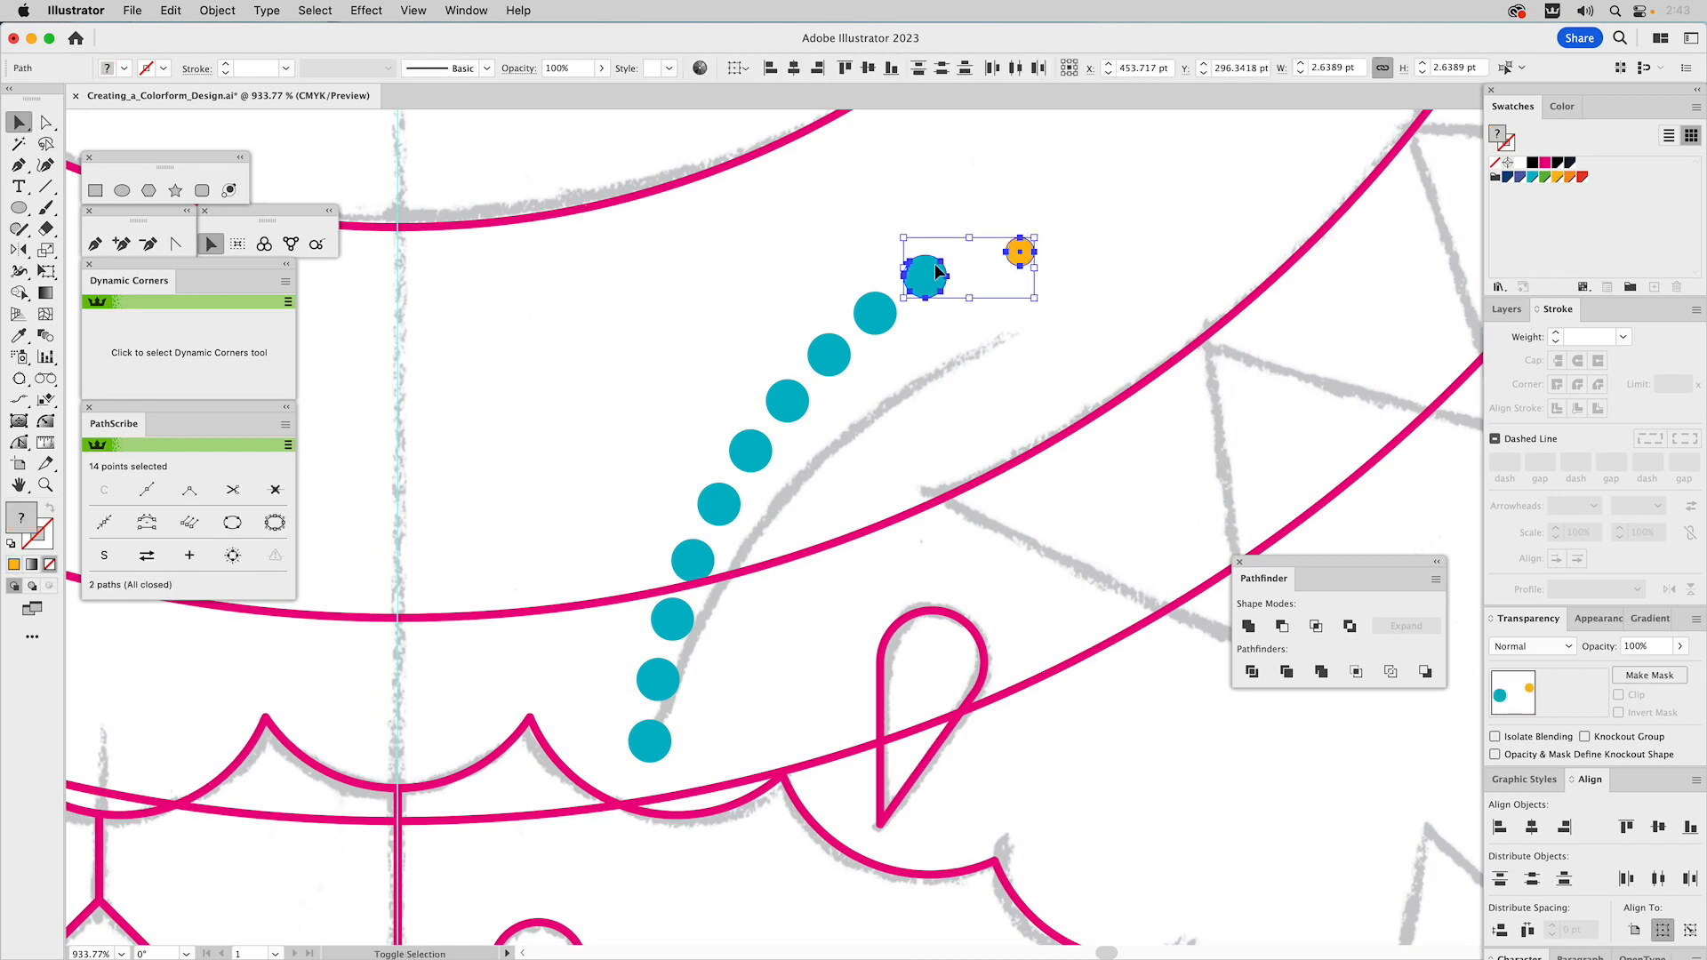
key("super+shift+a")
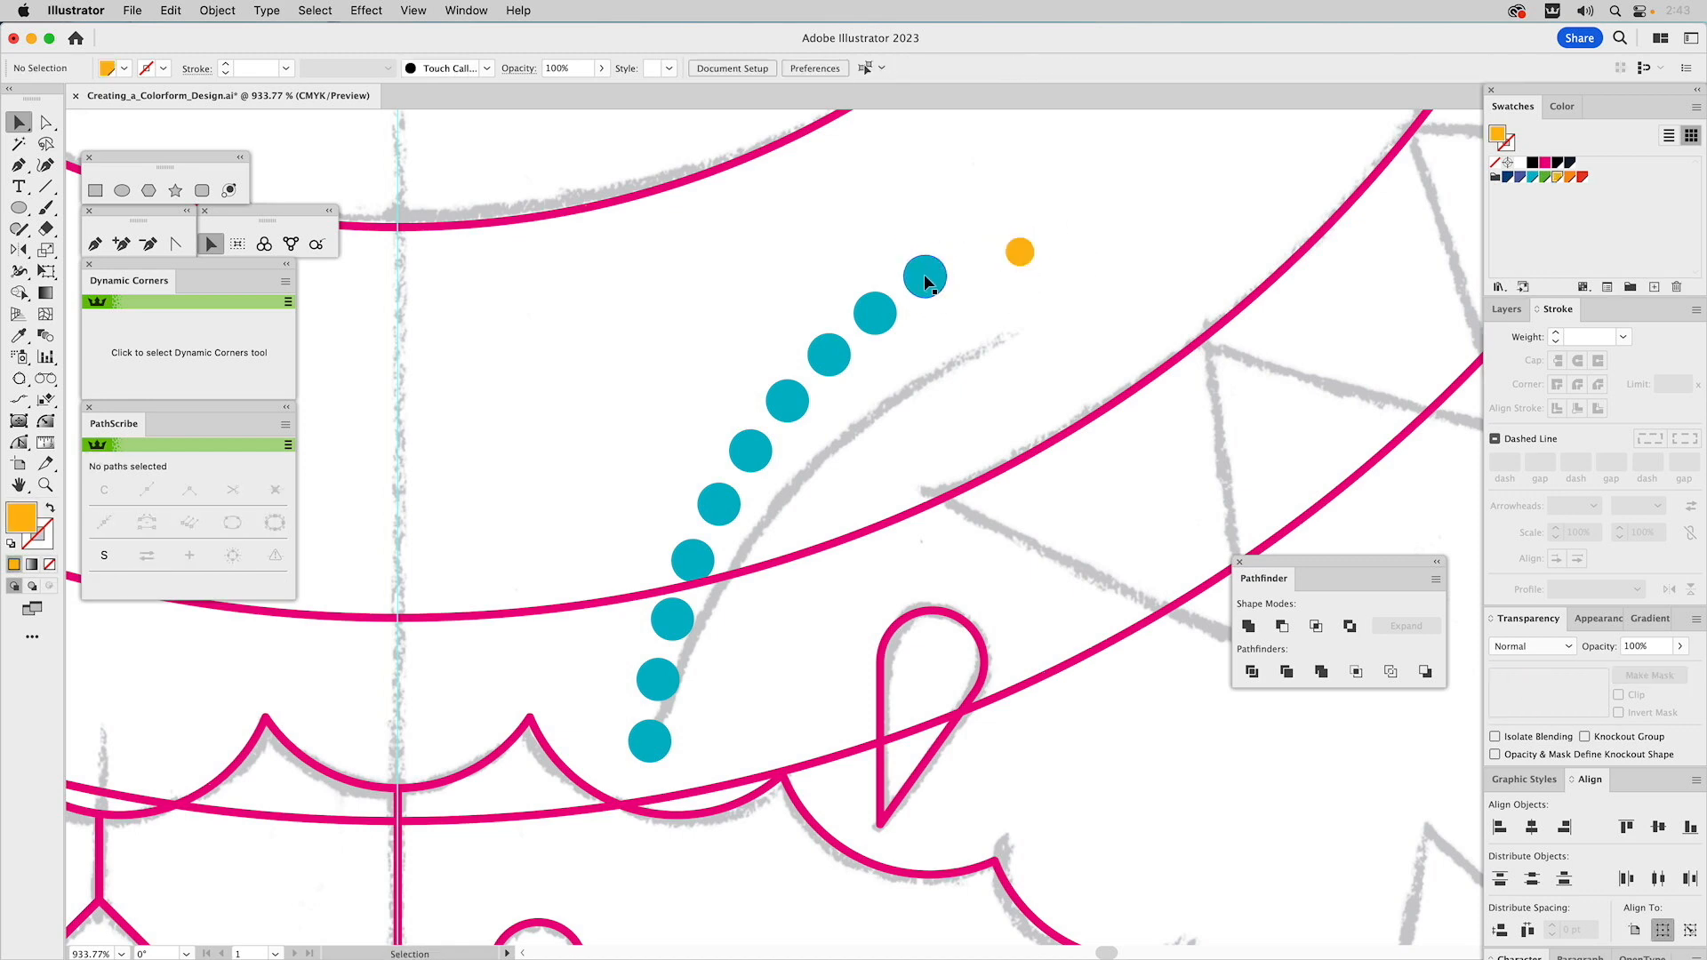
left_click(926, 276)
key("z")
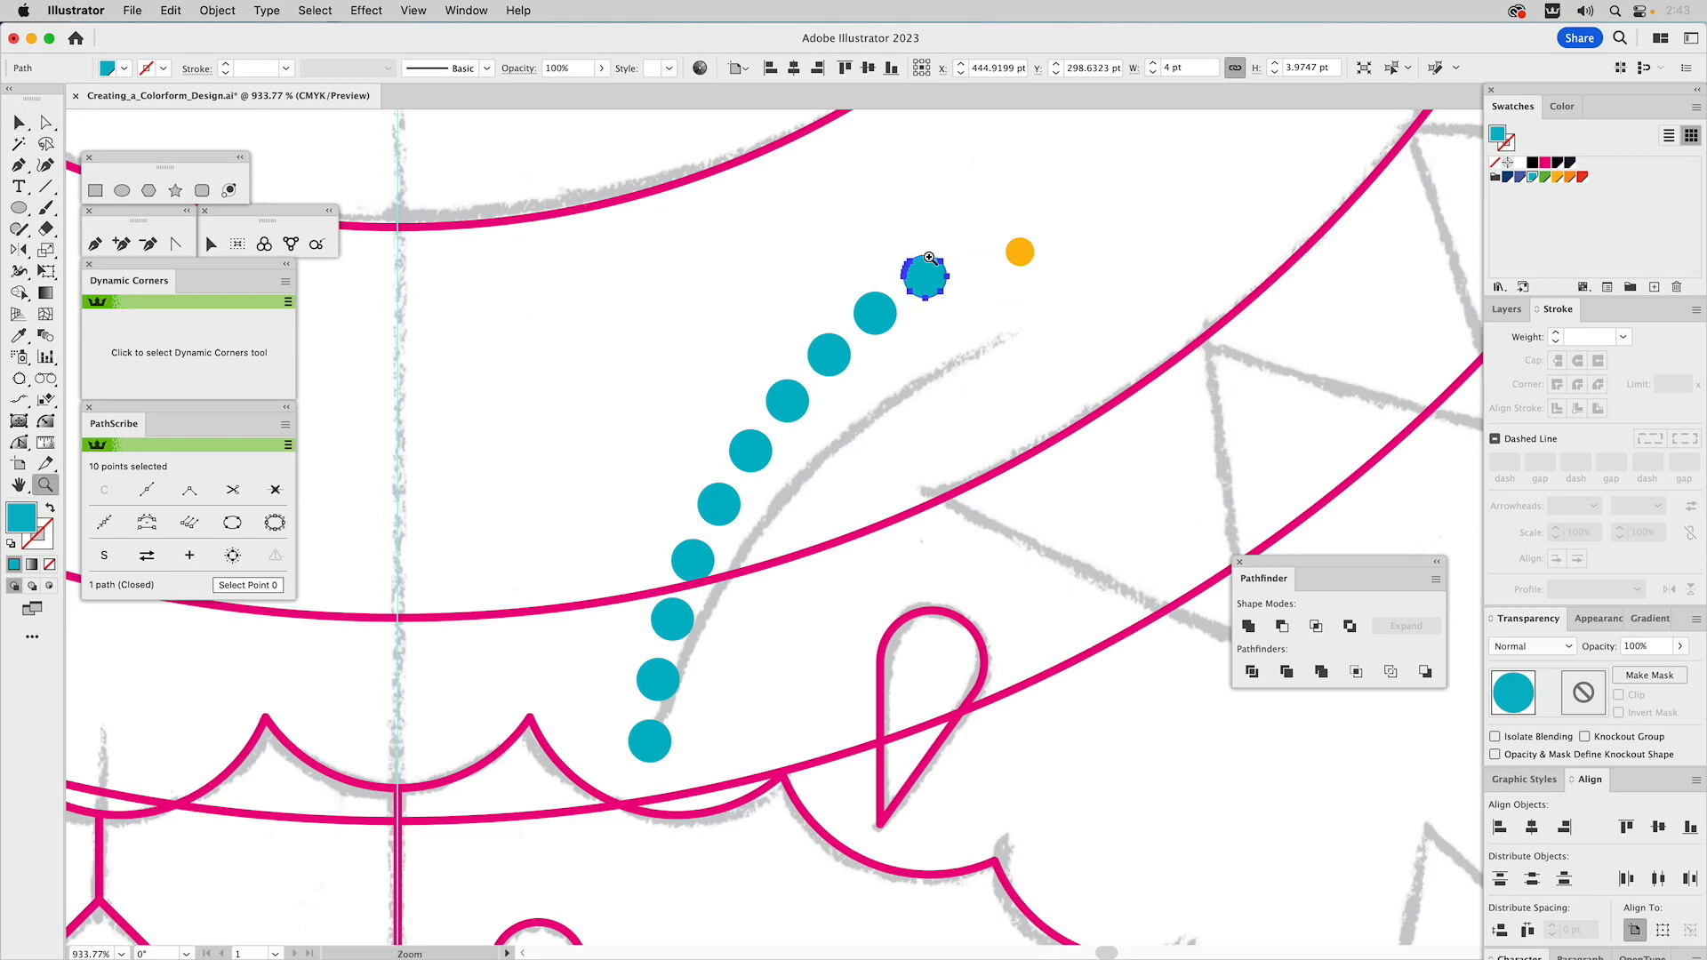
left_click_drag(946, 242, 992, 313)
key("super+shift+a")
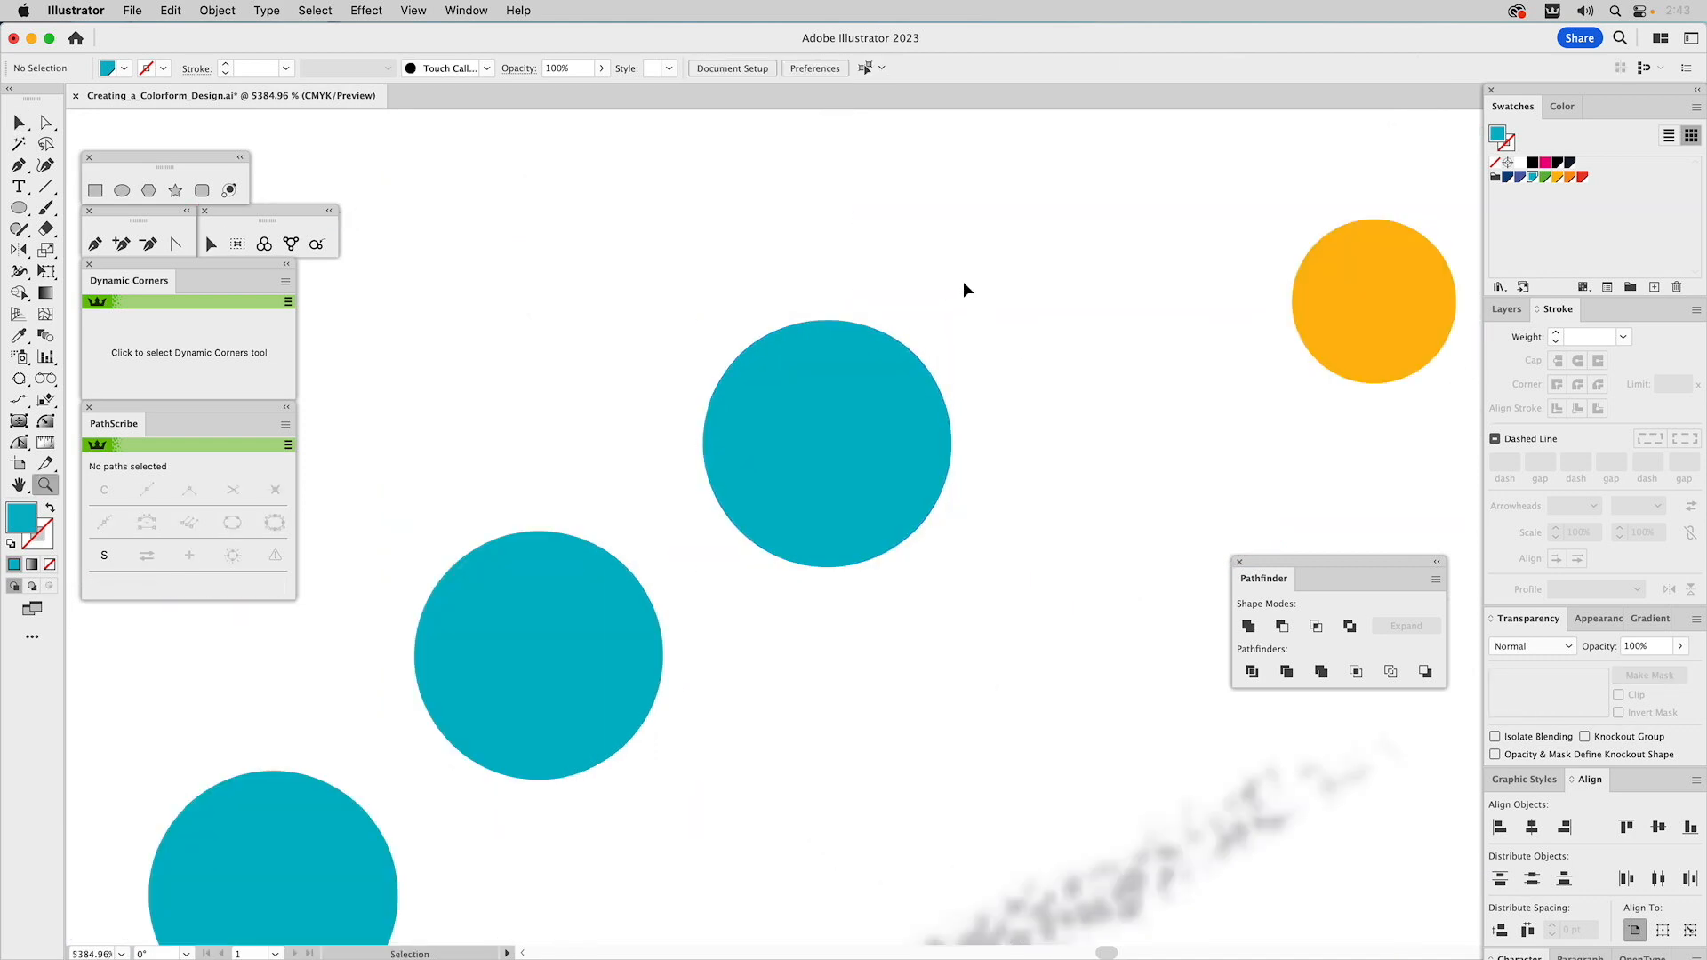
key("v")
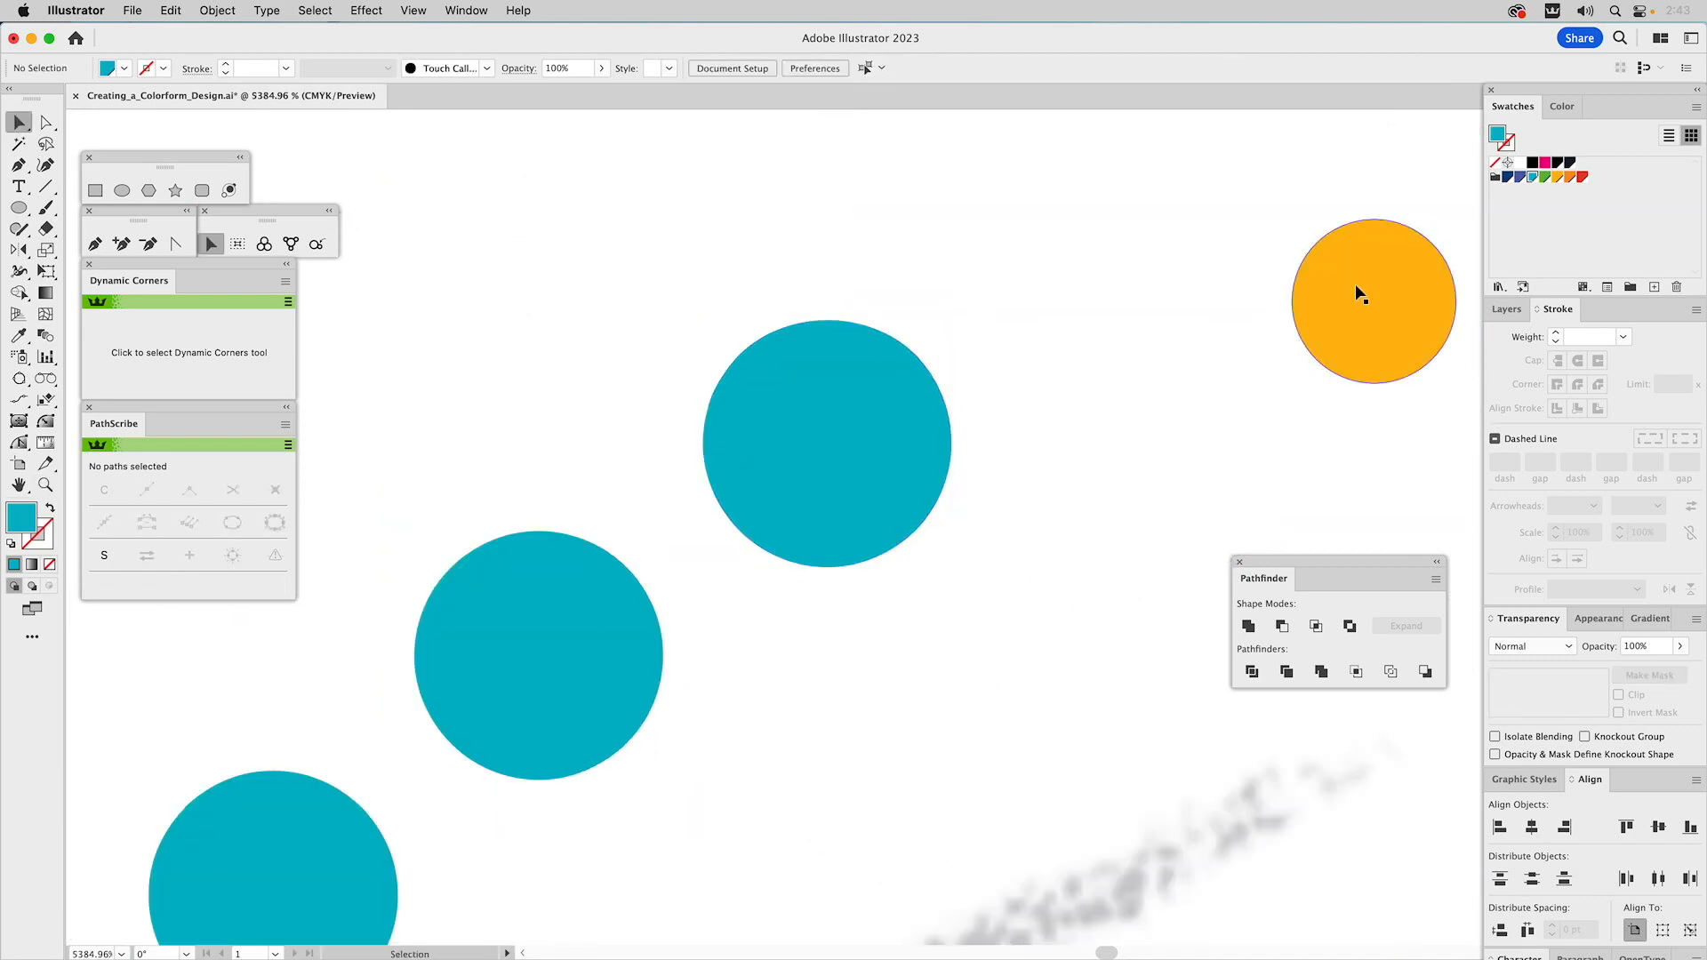
left_click(1353, 293)
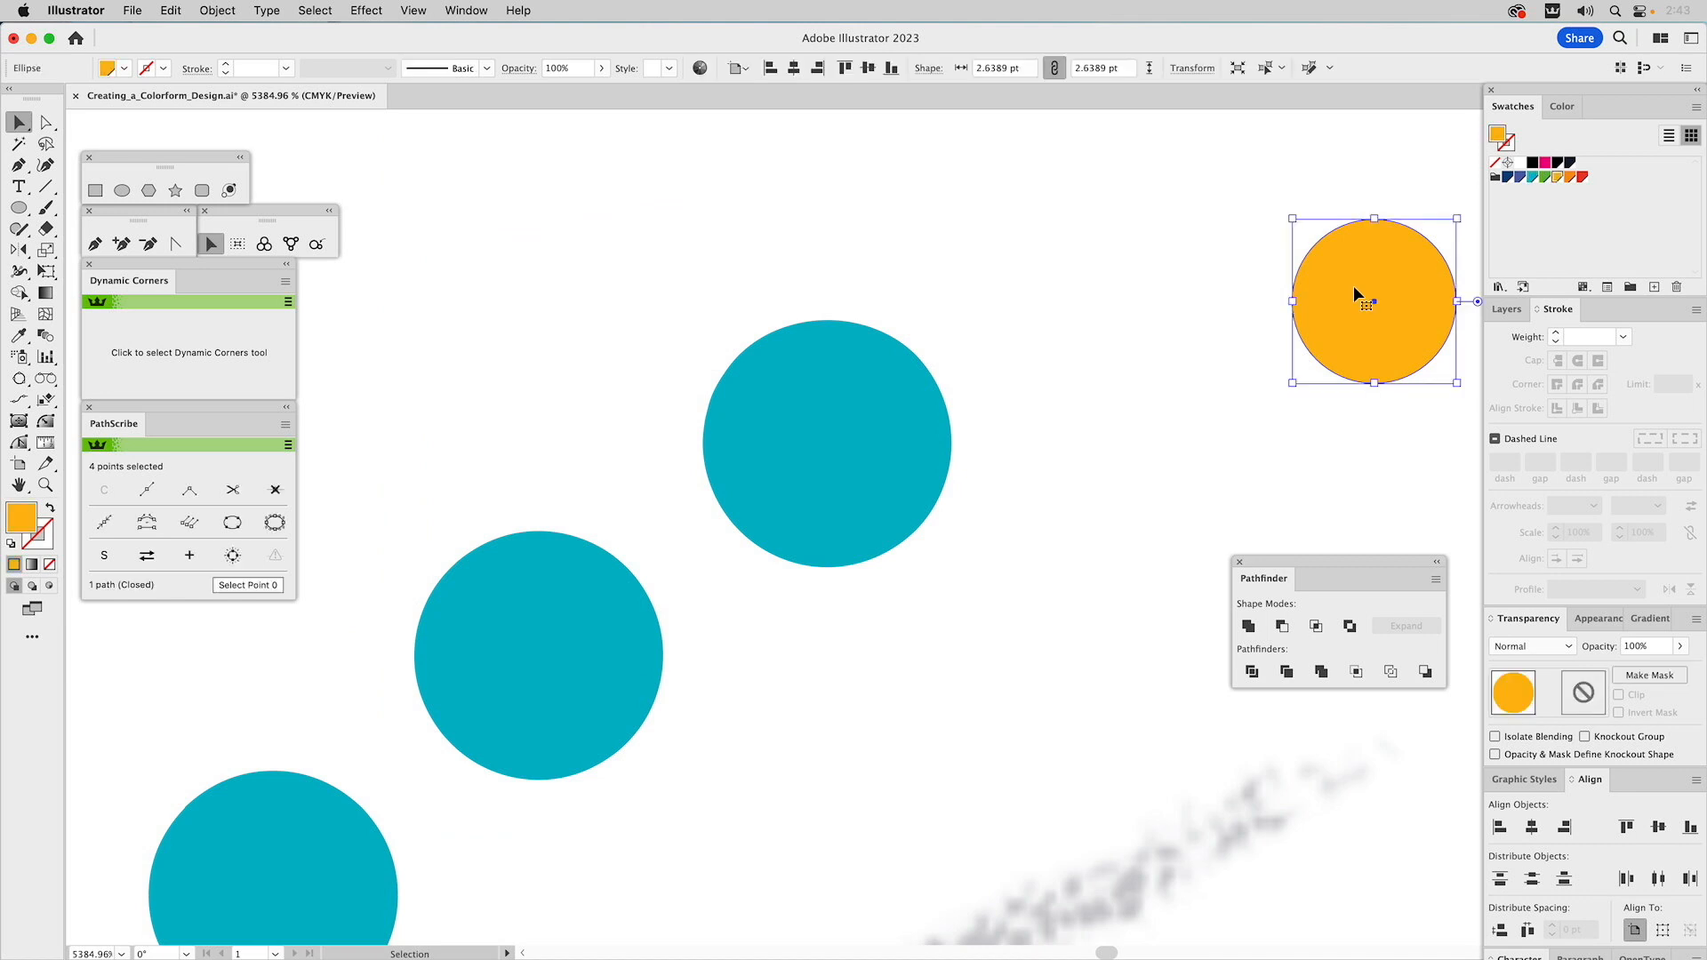
left_click(858, 384, "shift")
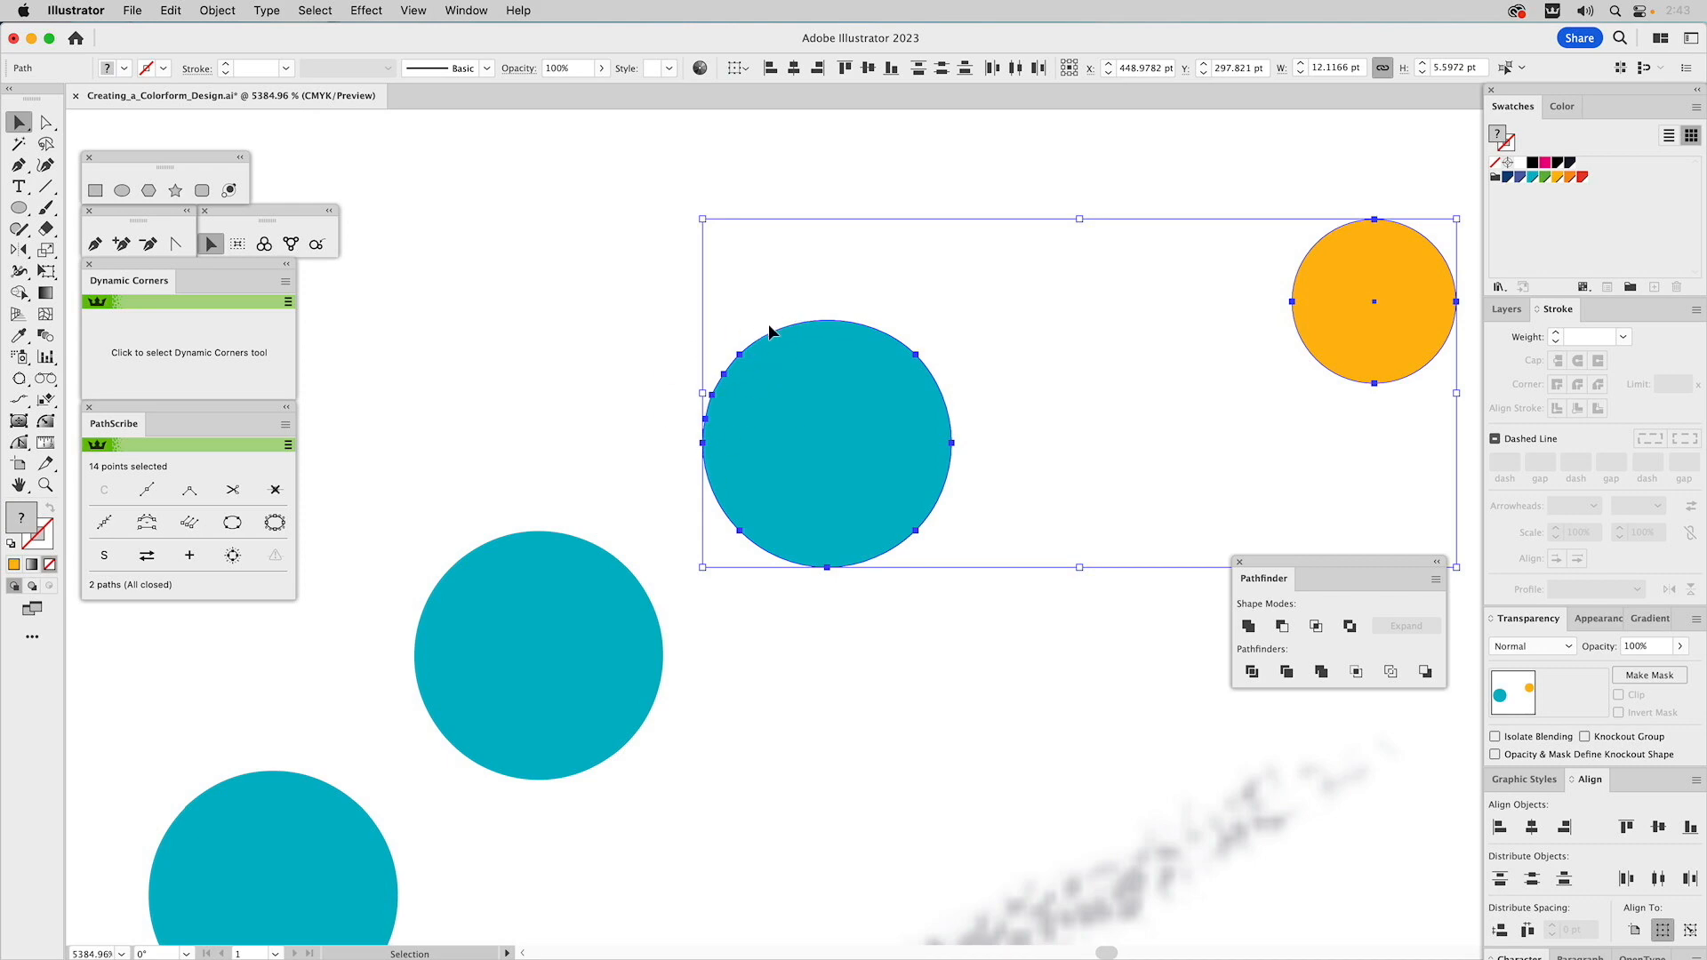
Center the orange circle horizontally and vertically on the uppermost teal dot, using the teal dot as the key object
left_click(845, 476)
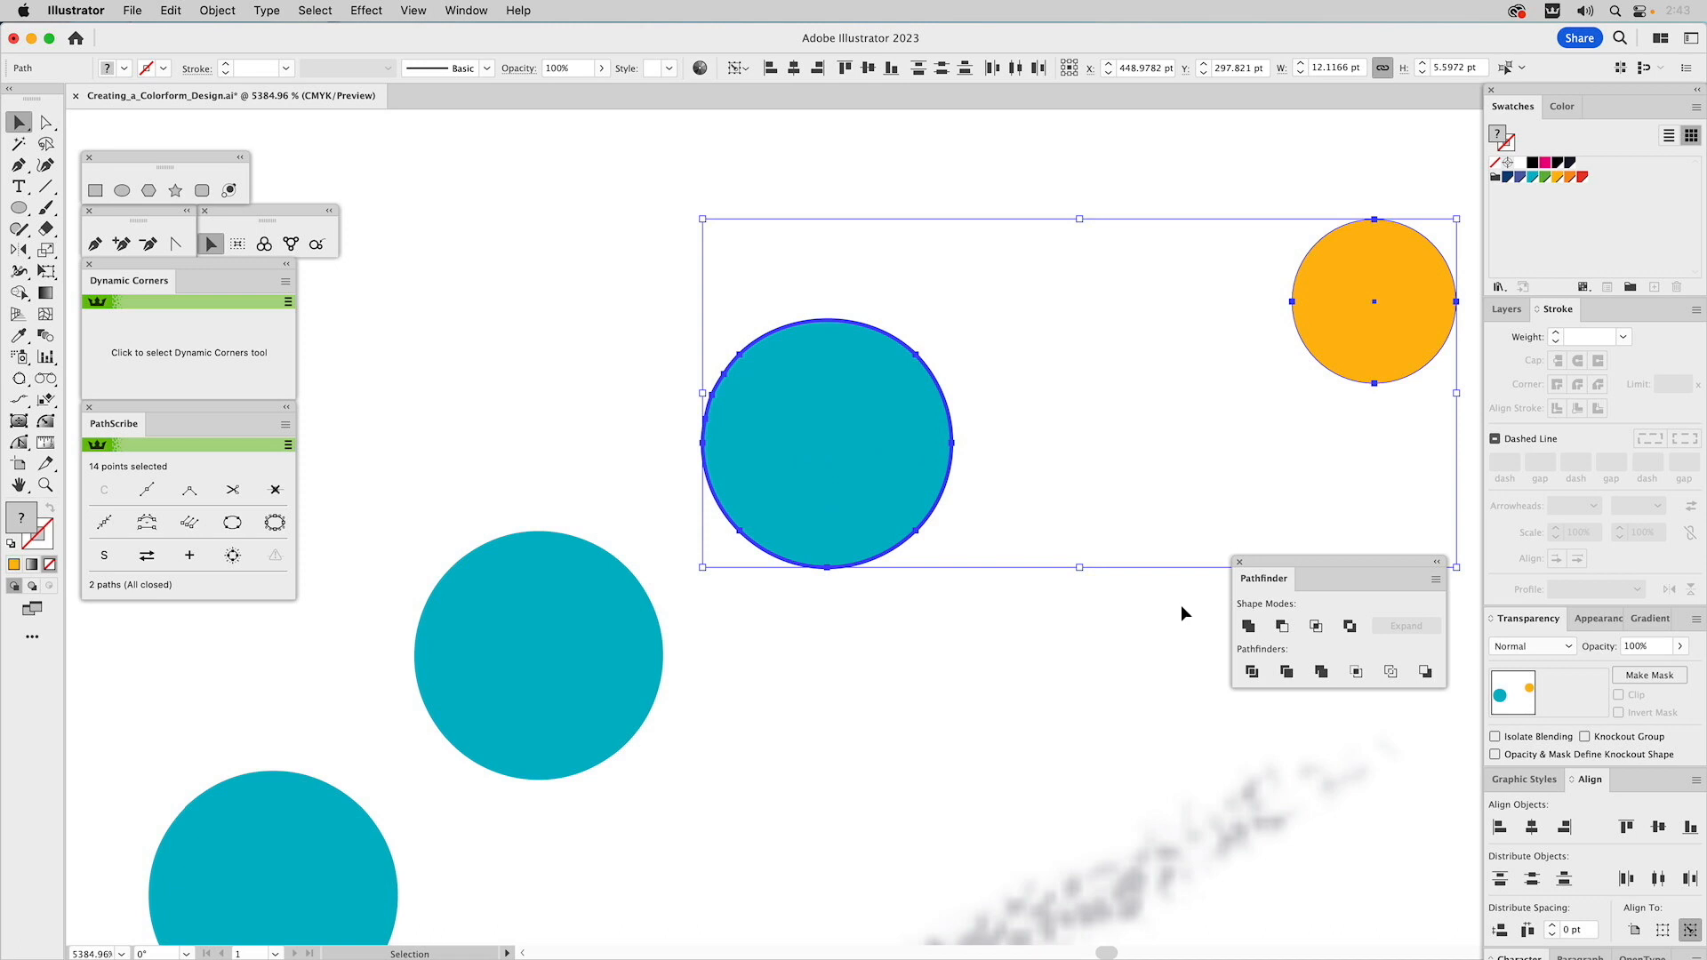
left_click(1046, 348)
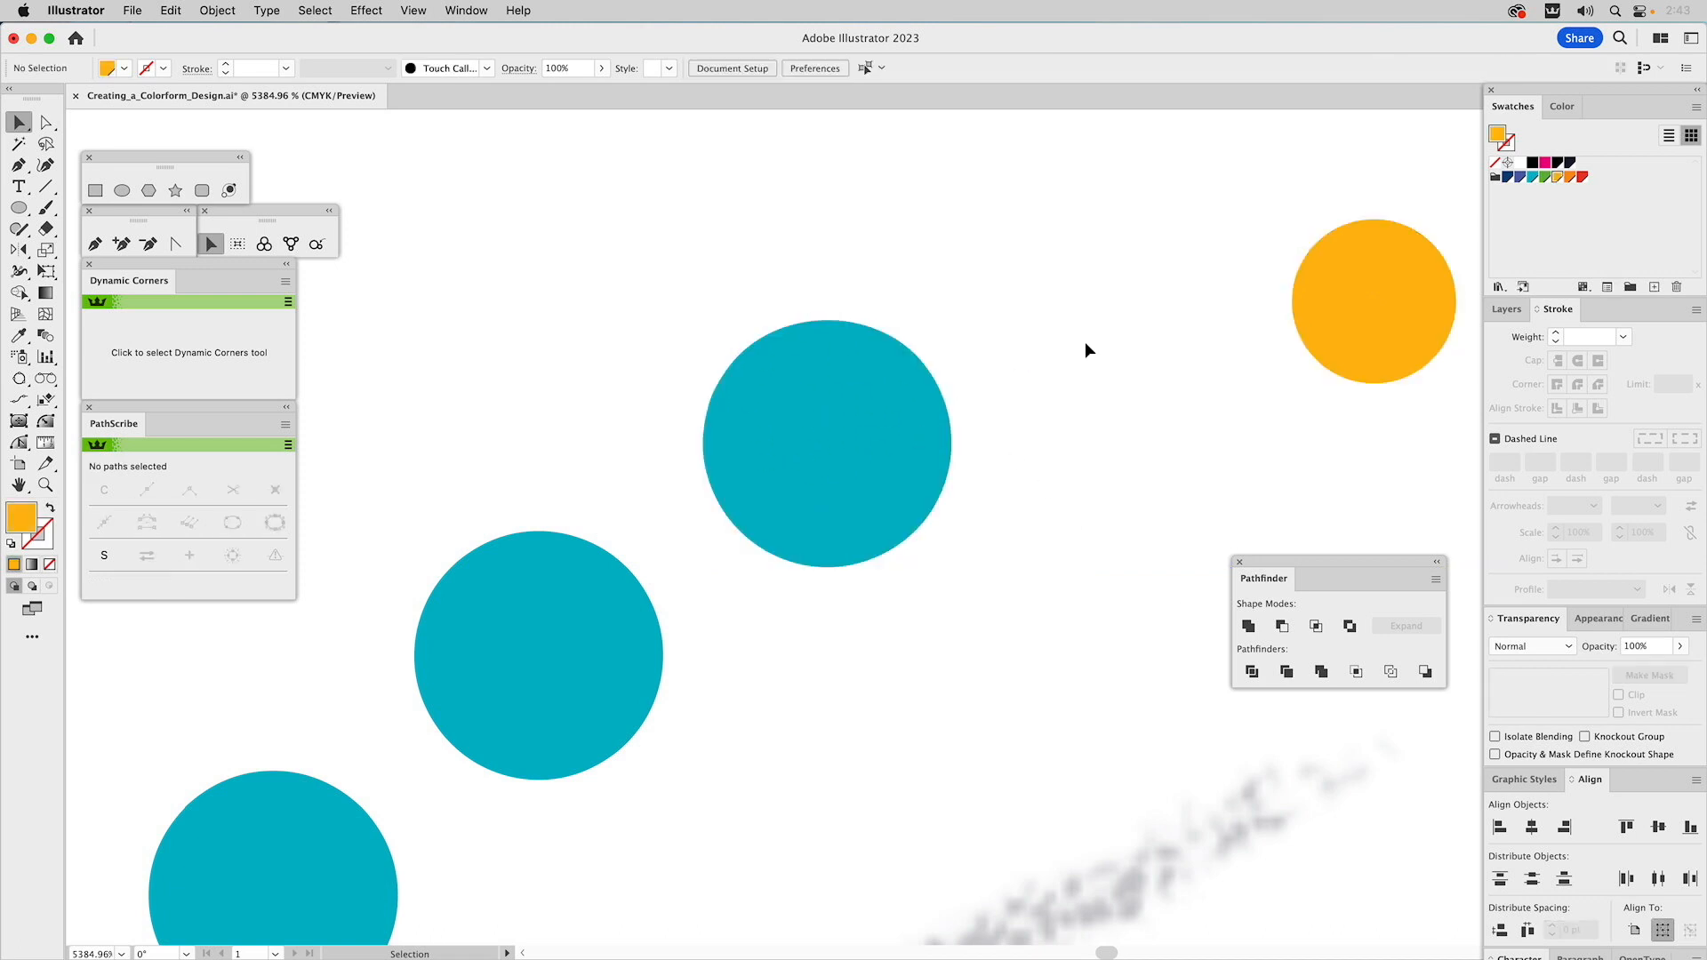
left_click_drag(1358, 200, 712, 419)
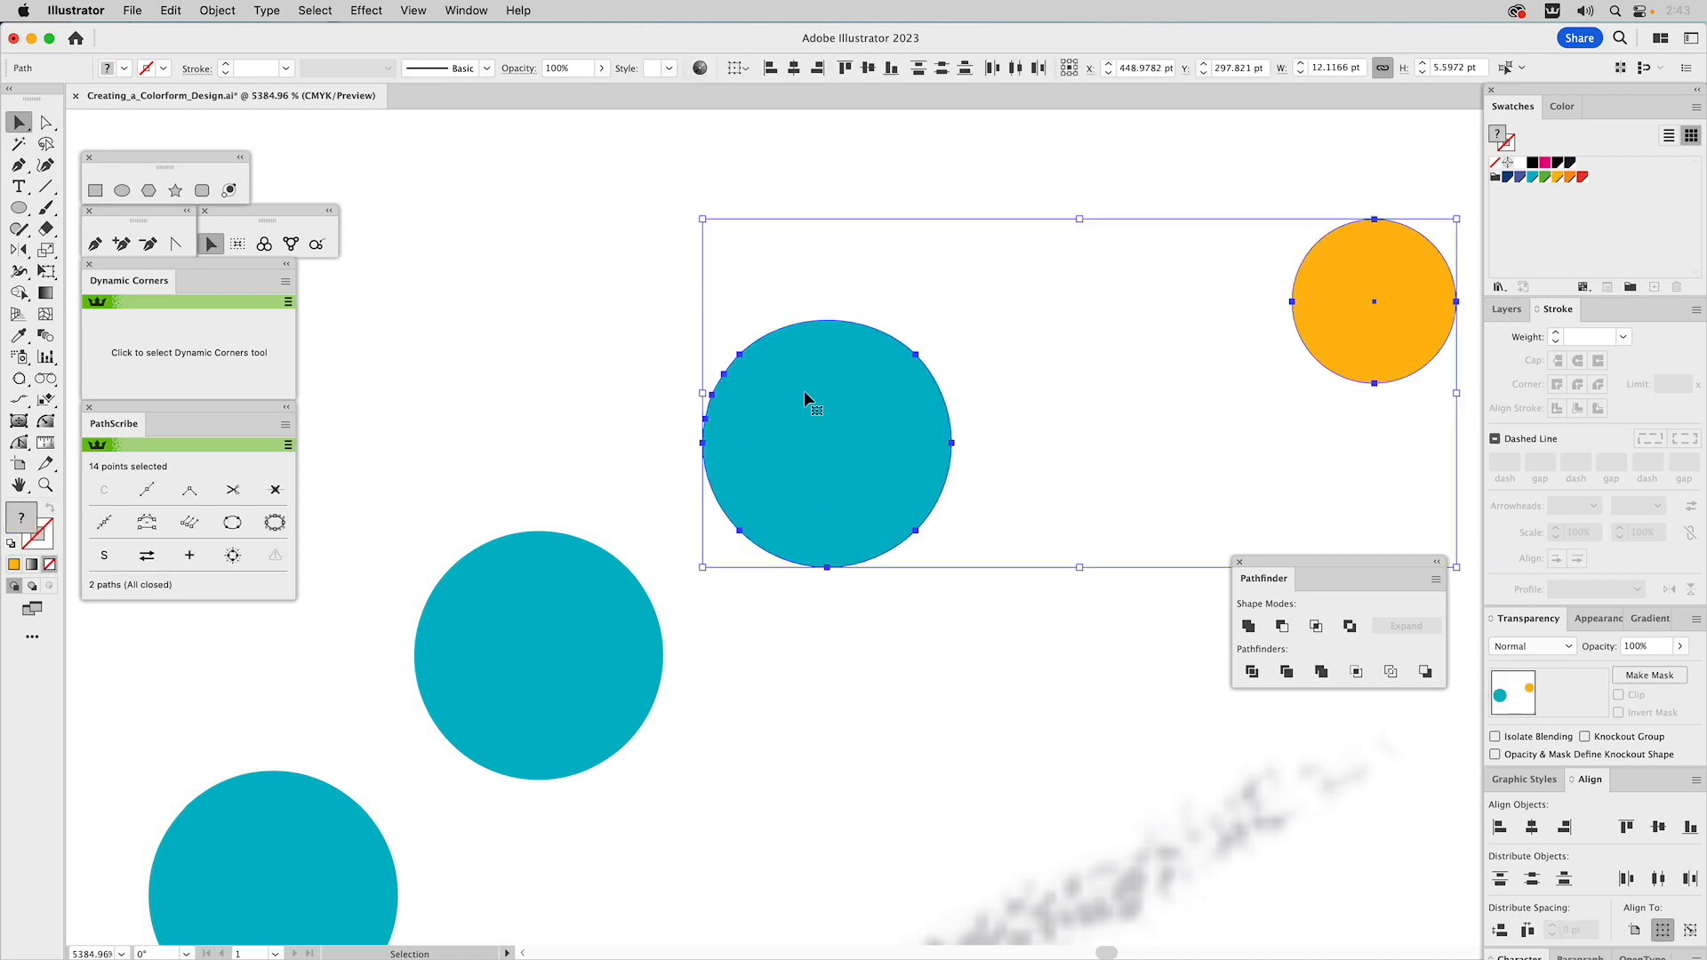
left_click(807, 395)
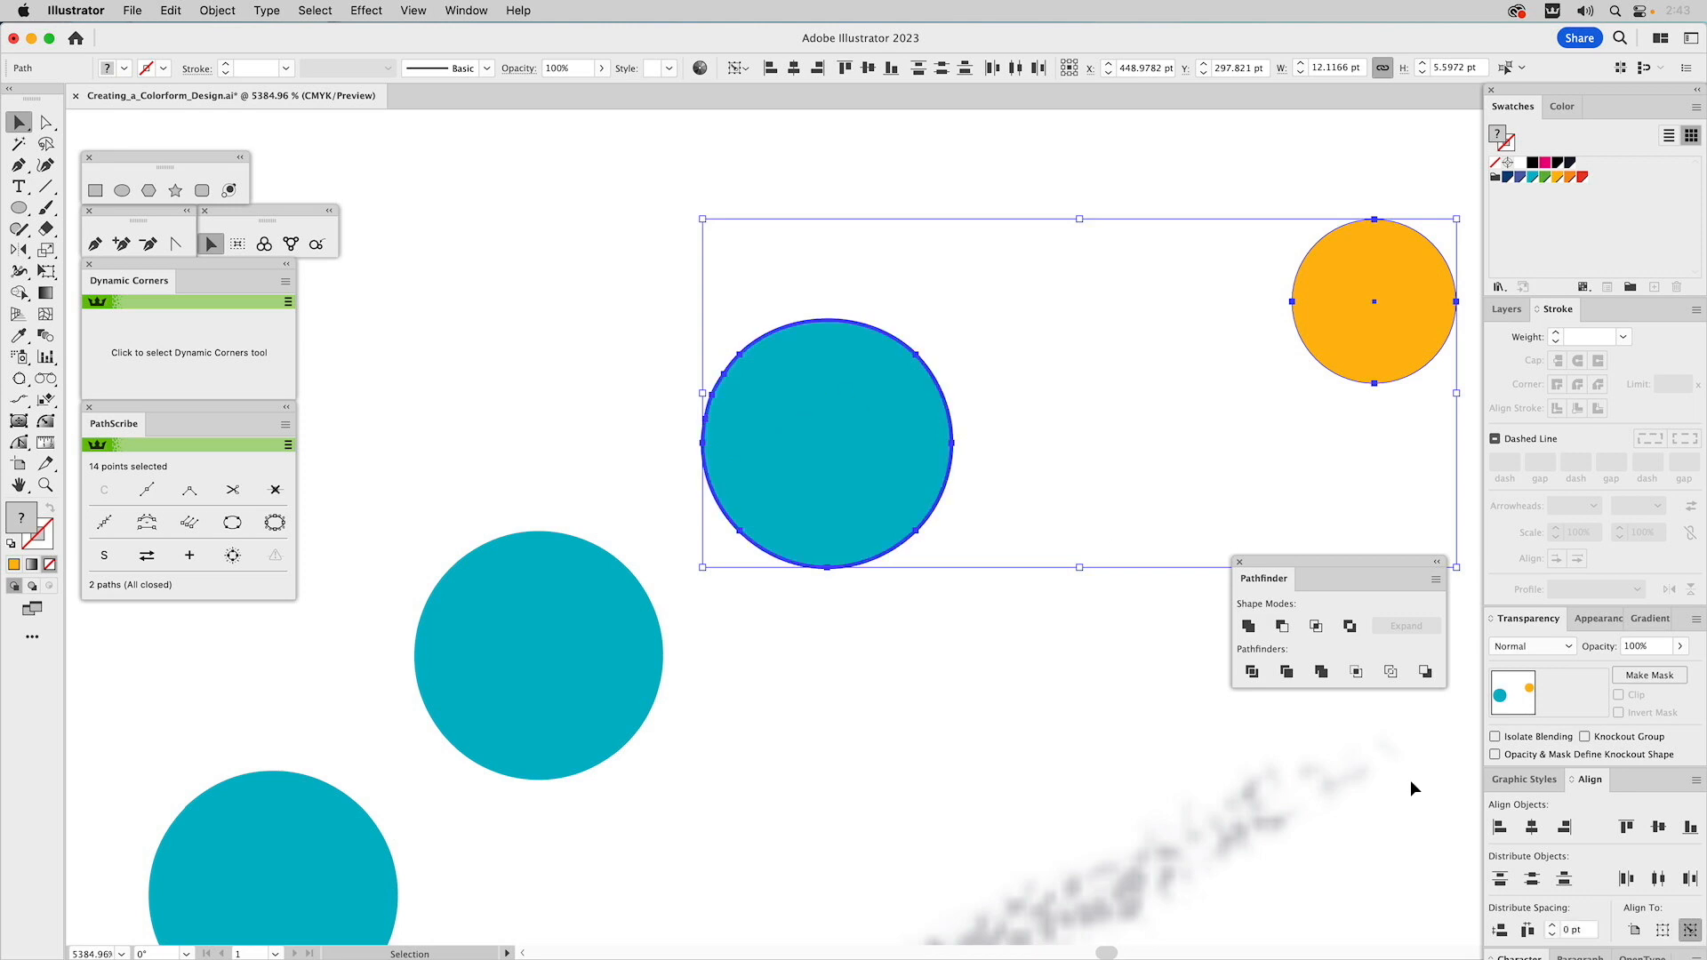
left_click(1532, 827)
left_click(1658, 826)
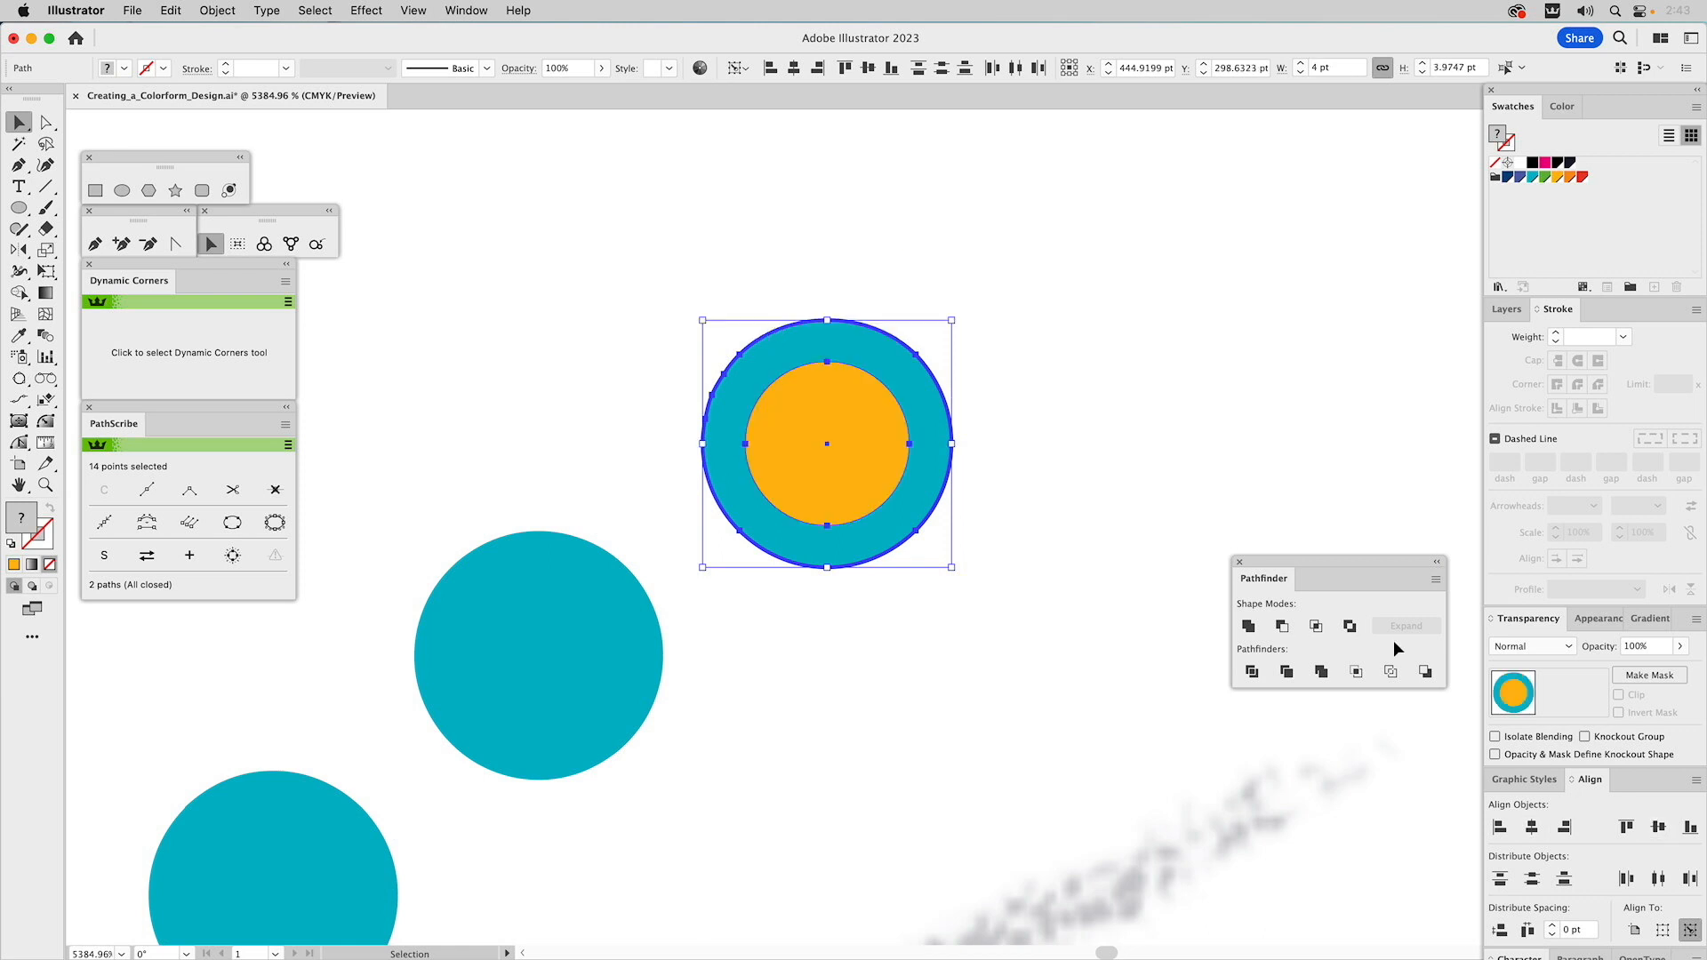
Scale the orange circle from its center to the teal dot's size, about 3.97 pt in diameter
left_click(1135, 380)
left_click(823, 375)
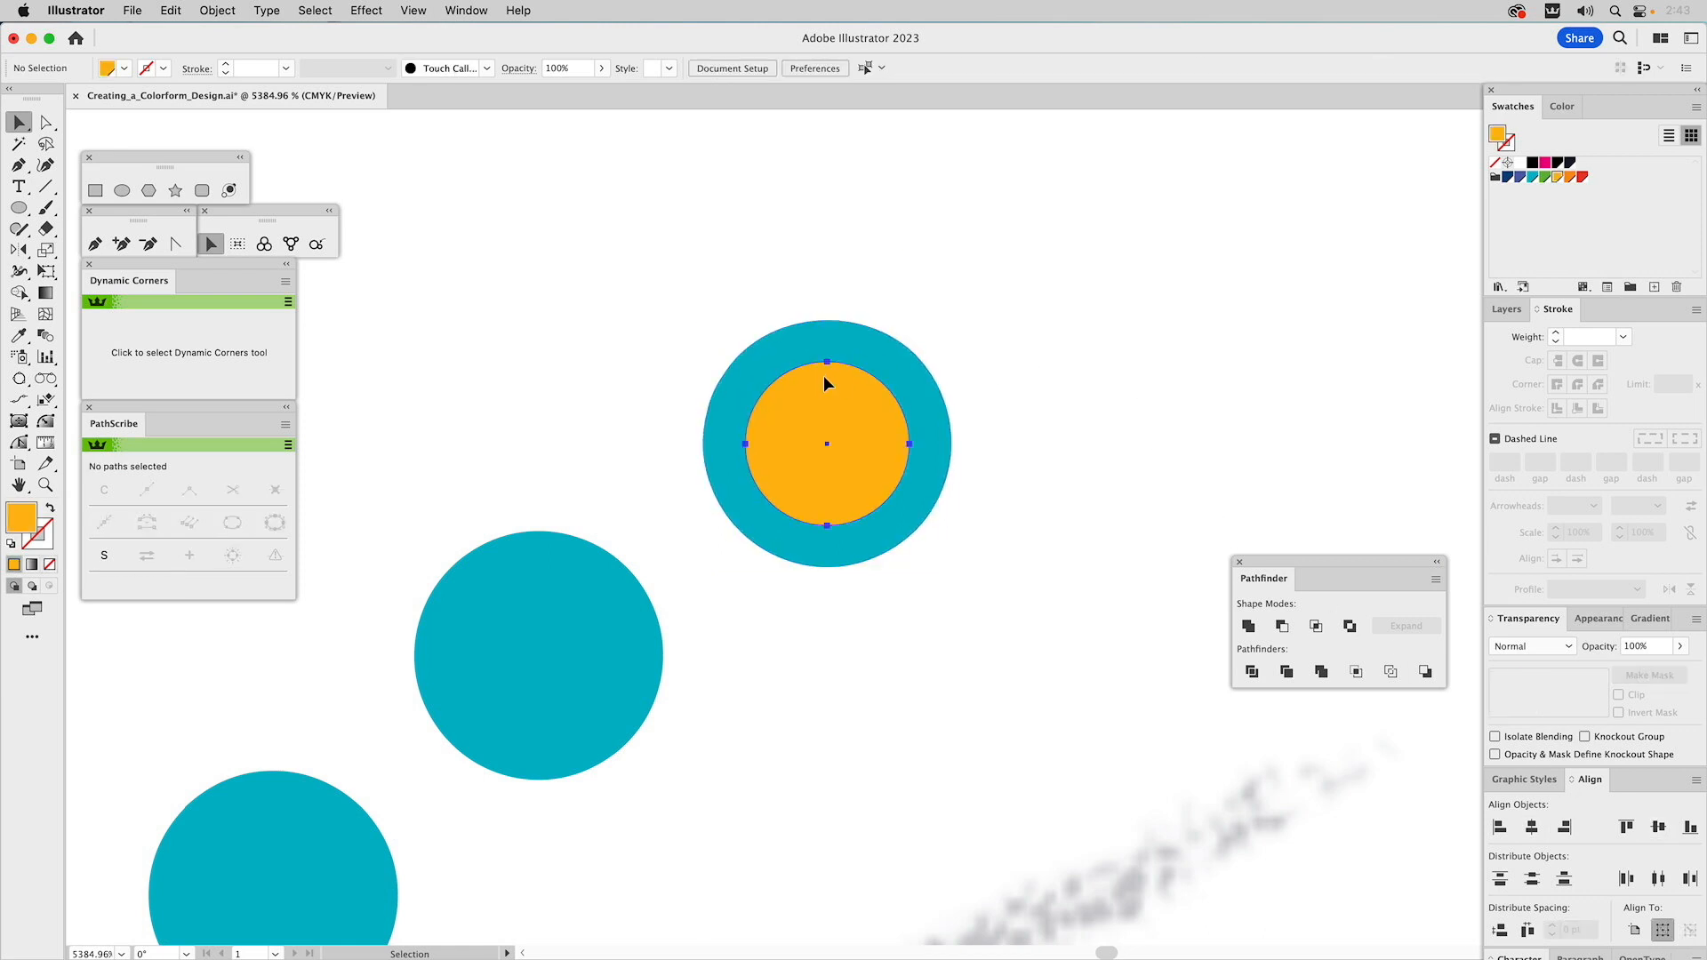
left_click_drag(828, 361, 831, 322)
left_click(899, 232)
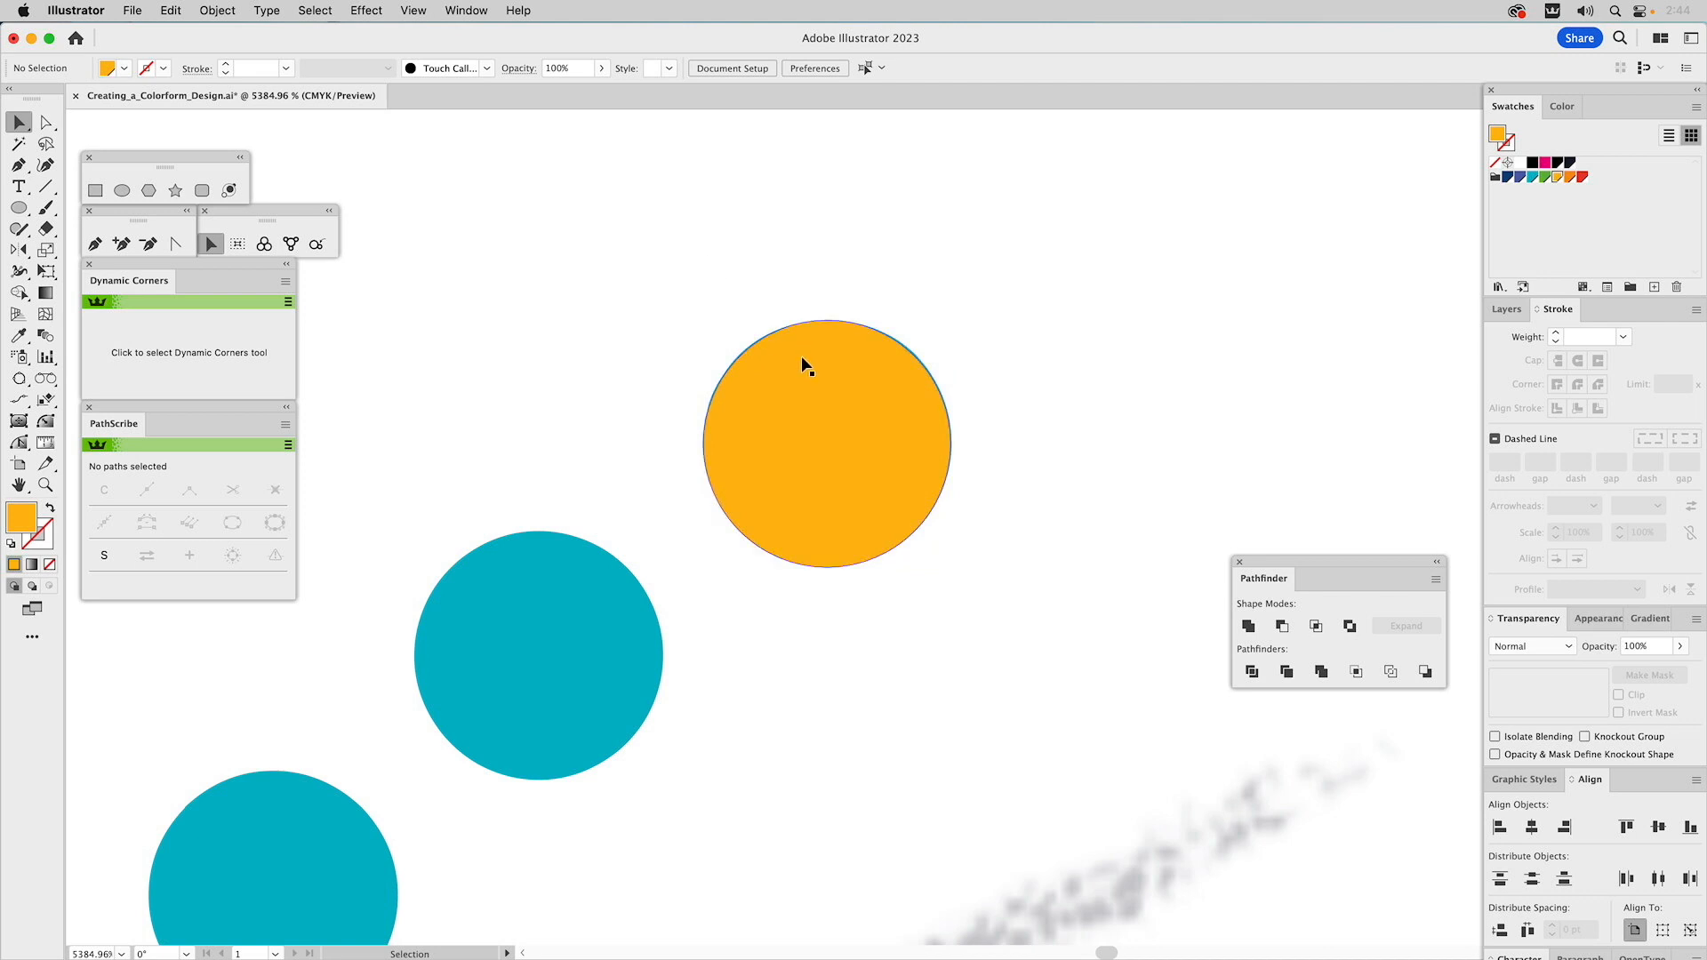
Delete the outlined teal dot beneath the orange circle and recolor the circle with the neighboring dot's teal using the Eyedropper
left_click(830, 355)
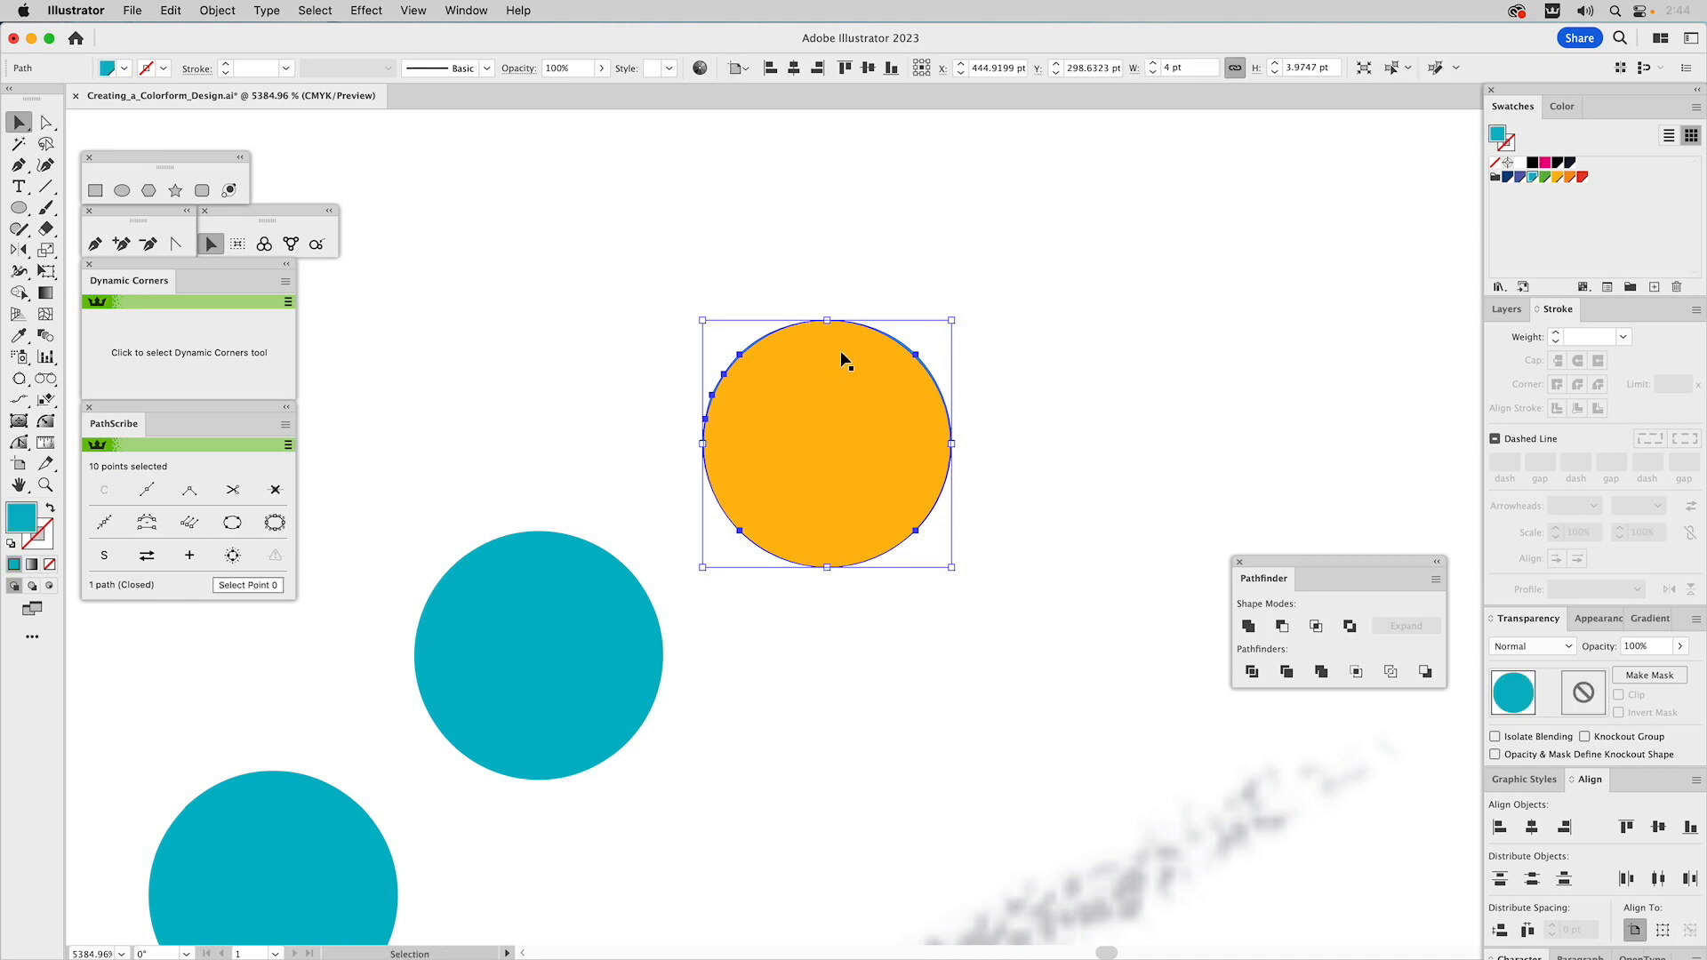
key("Delete")
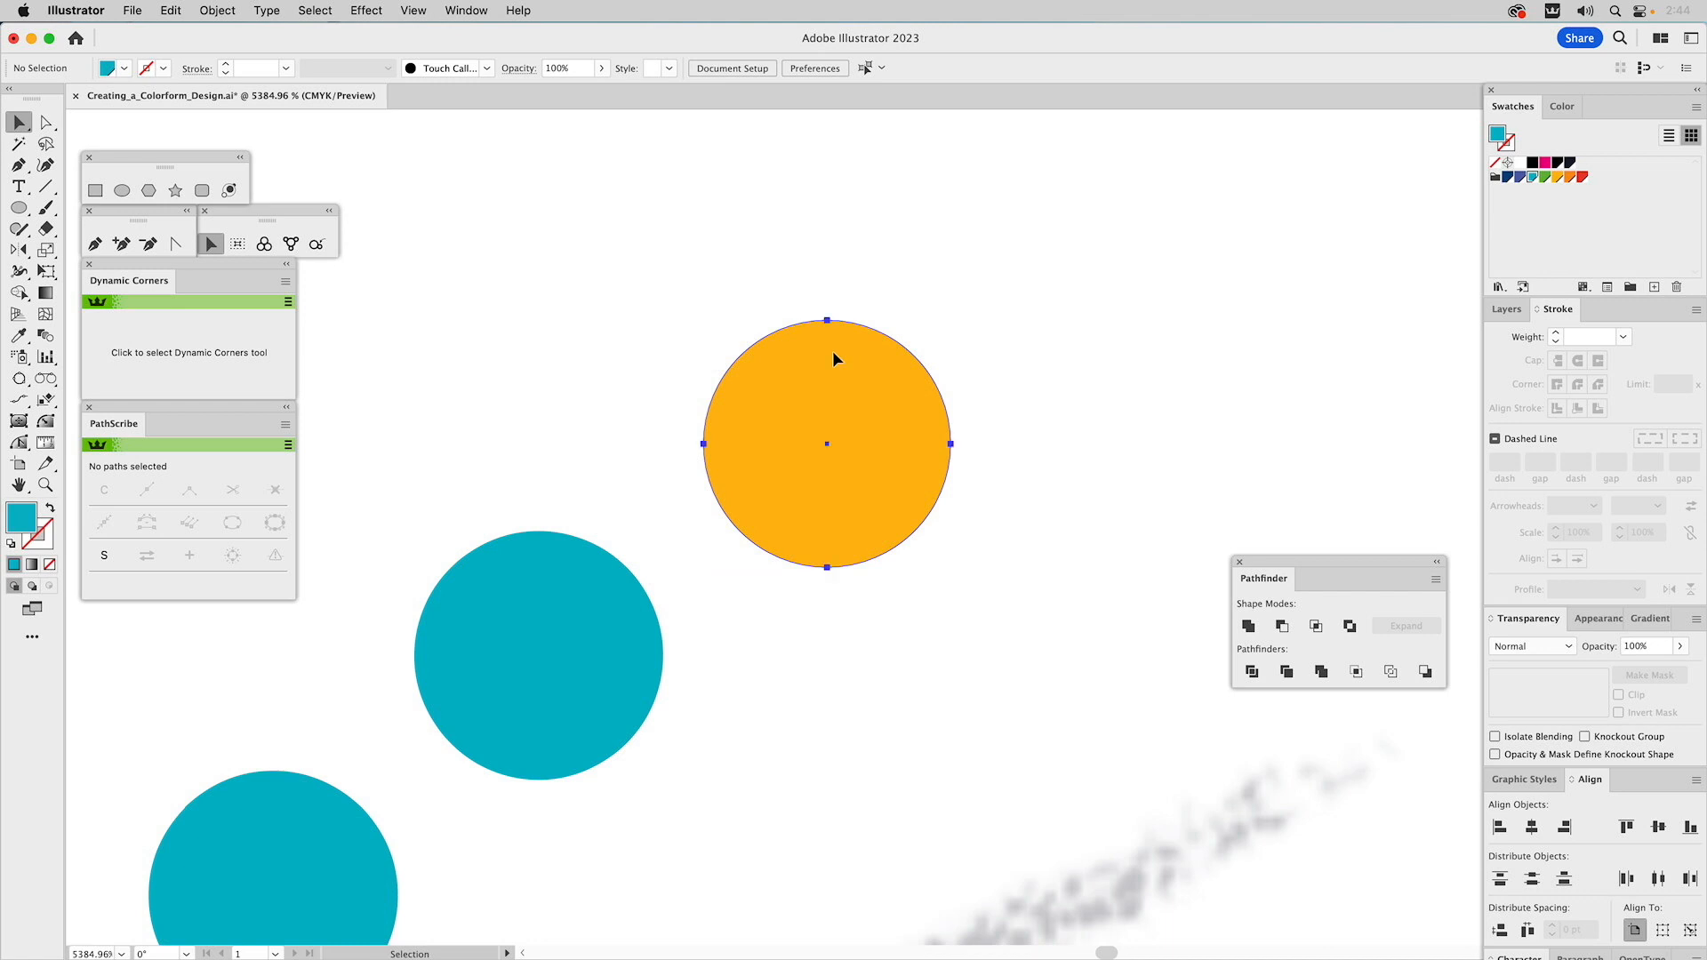
left_click(833, 353)
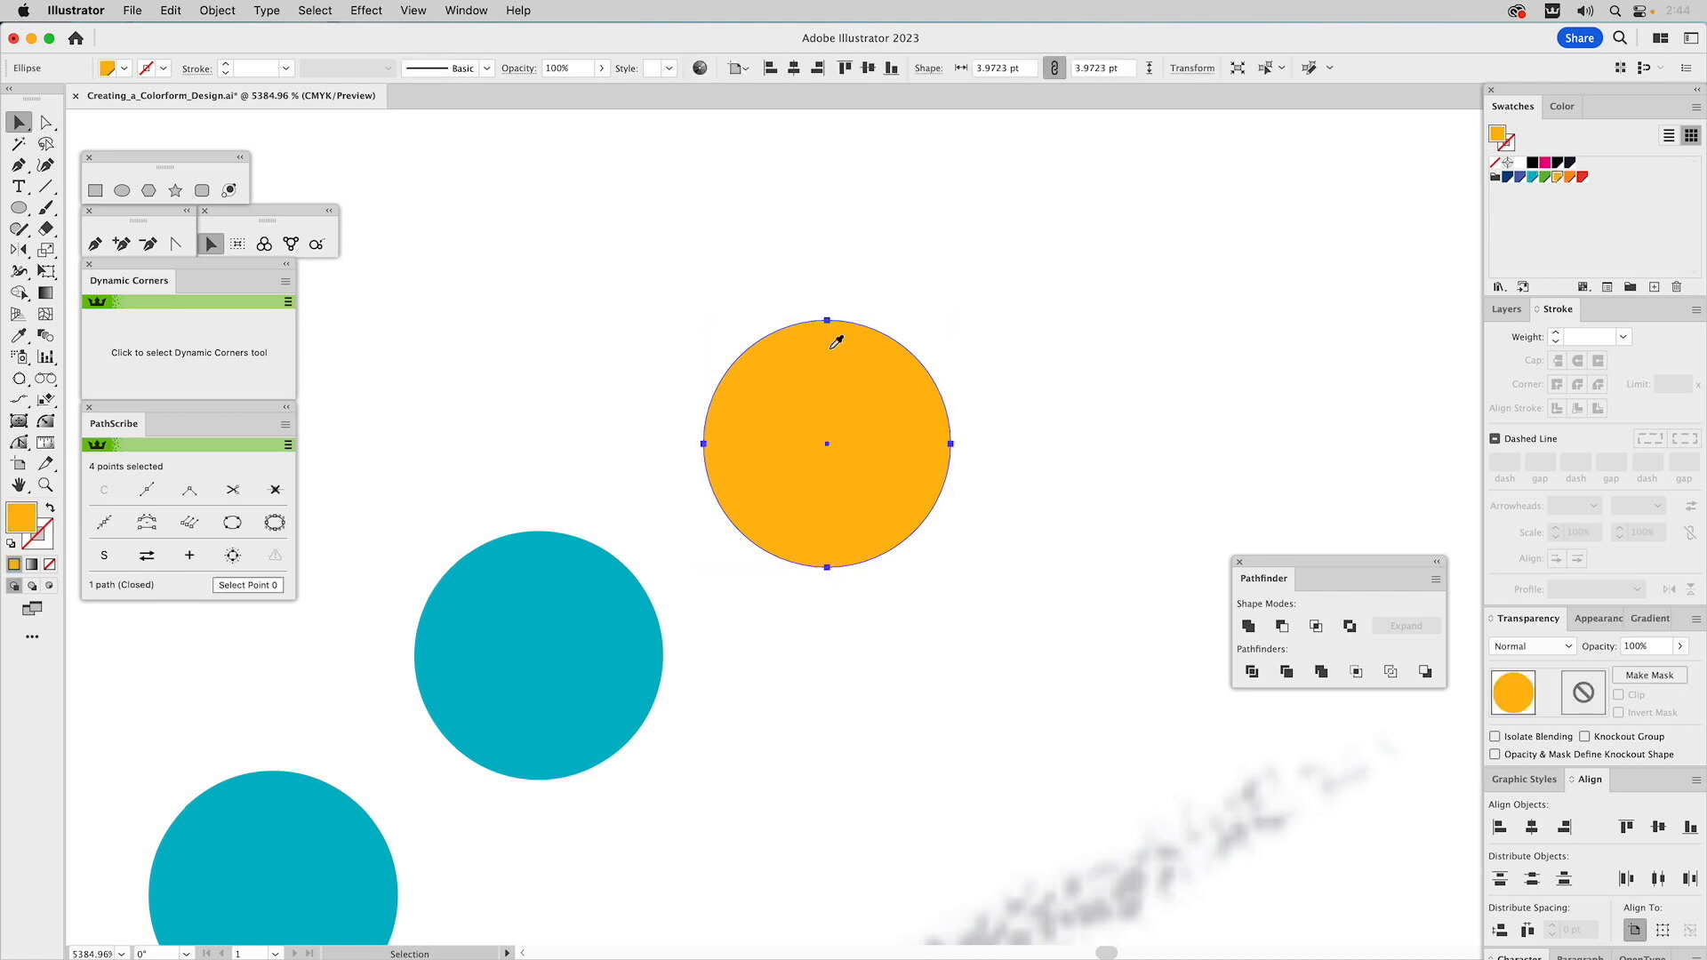
key("i")
left_click(542, 556)
left_click(604, 378, "super")
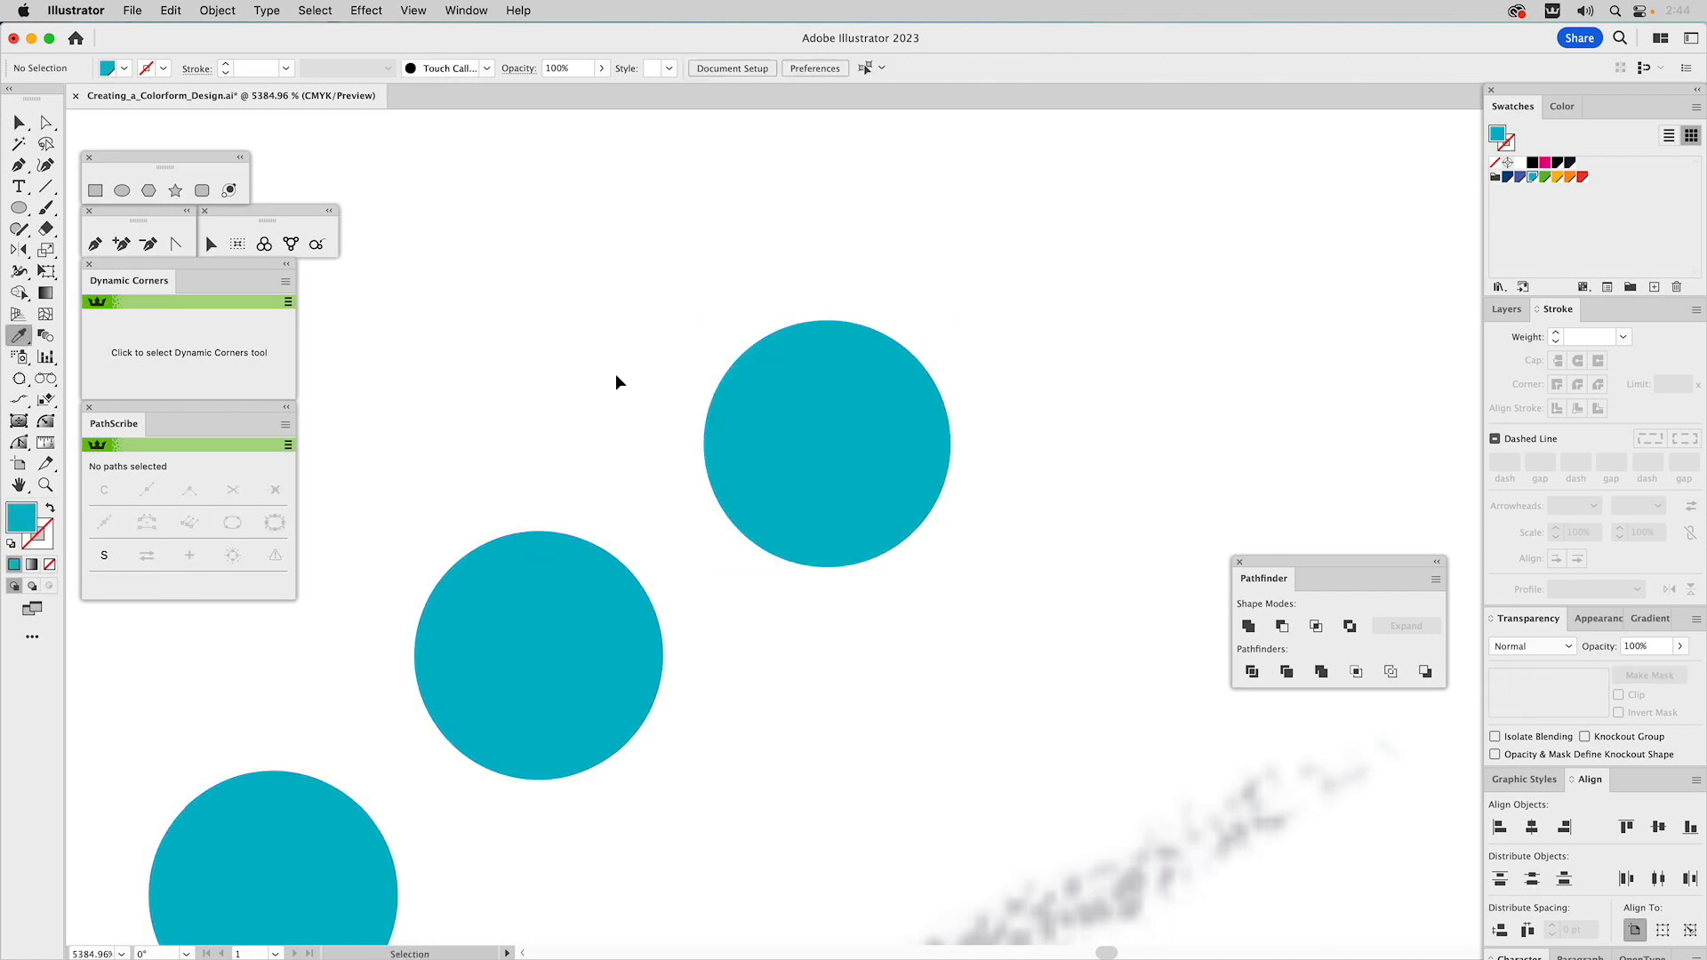
Make the Wave layer visible so its artwork shows inside the shell circles
key("super+0")
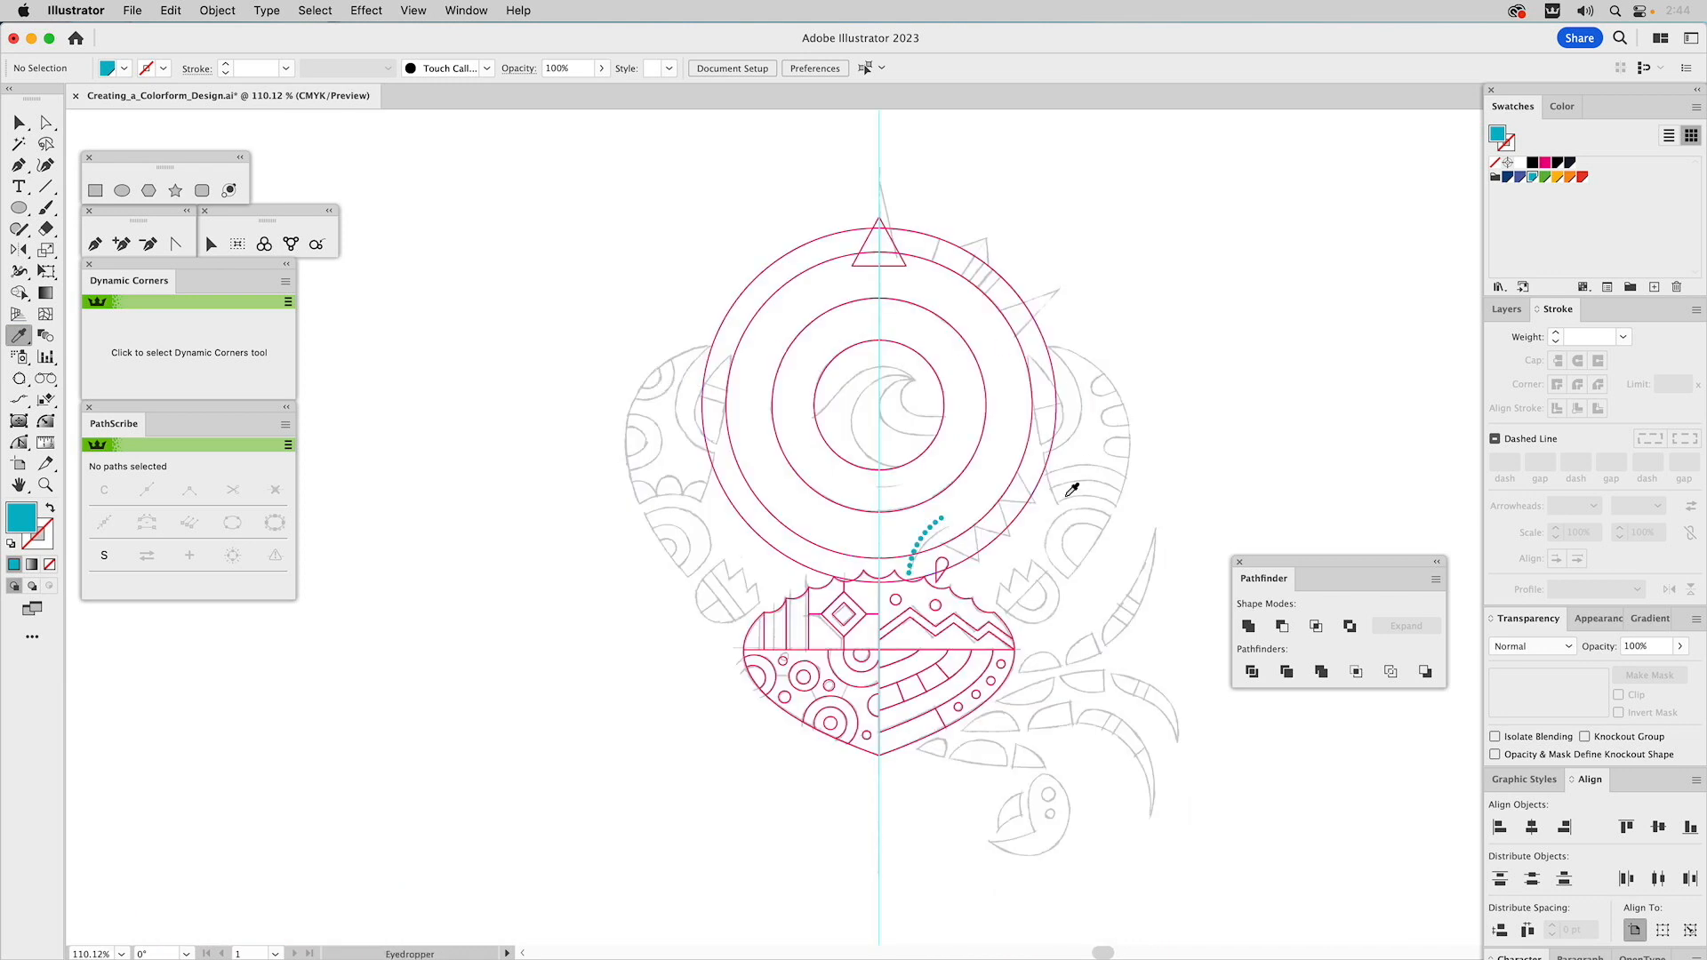
left_click_drag(1067, 496, 1014, 465)
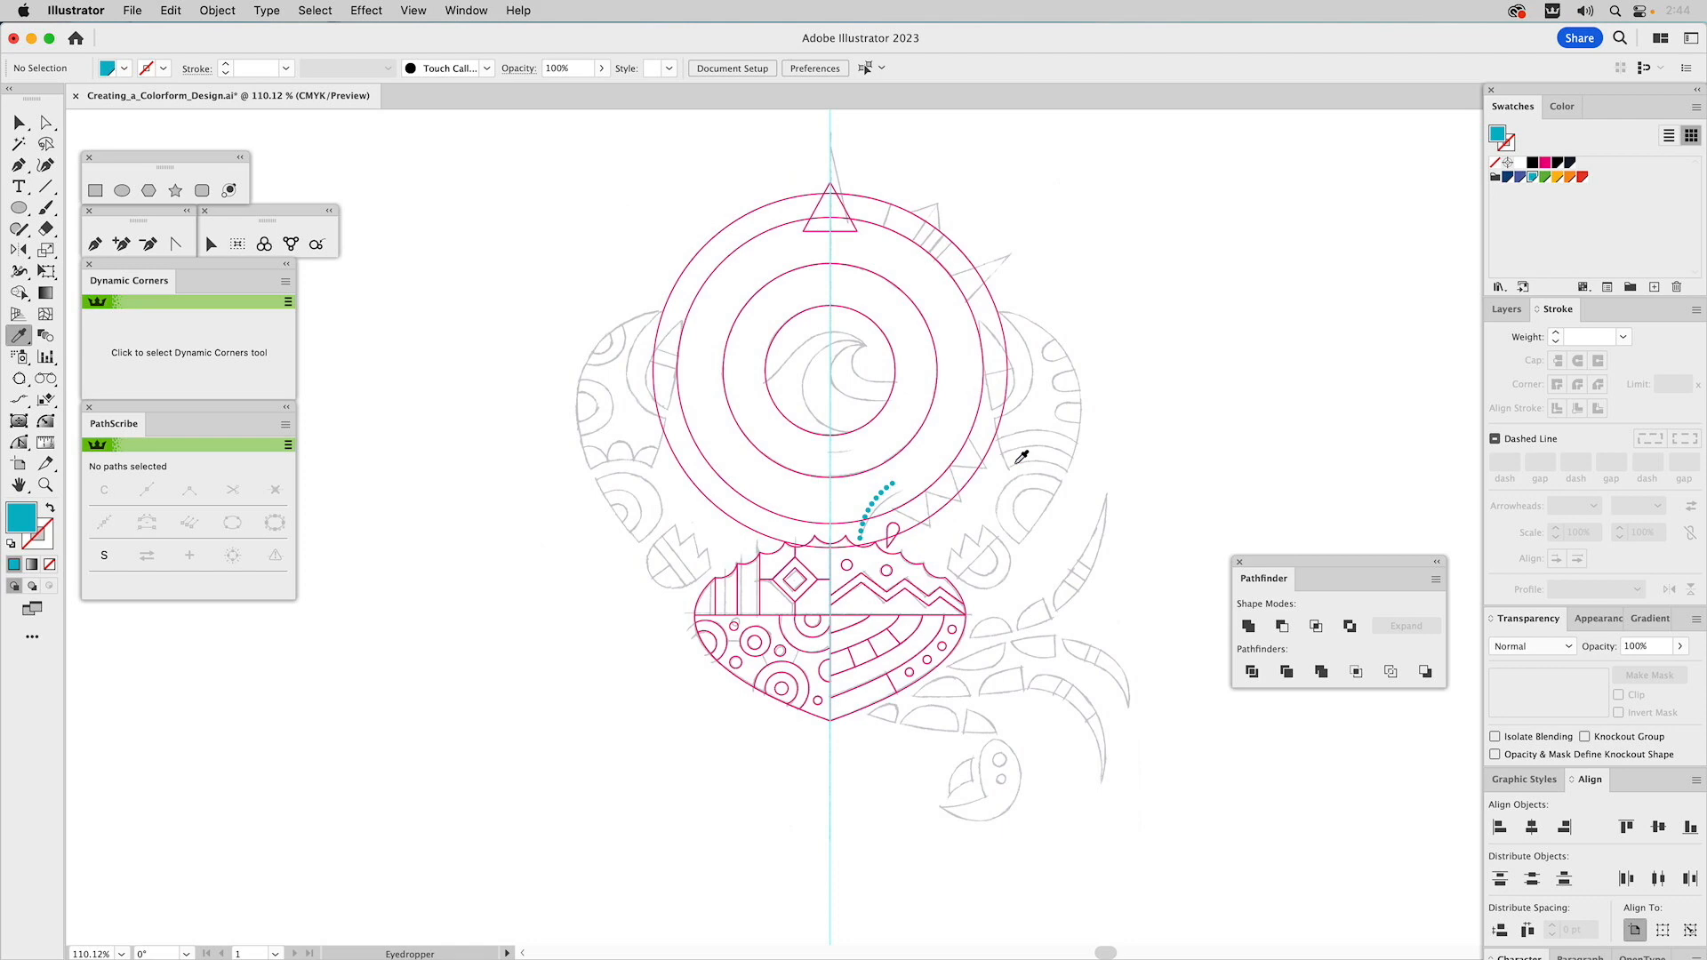
left_click(1506, 311)
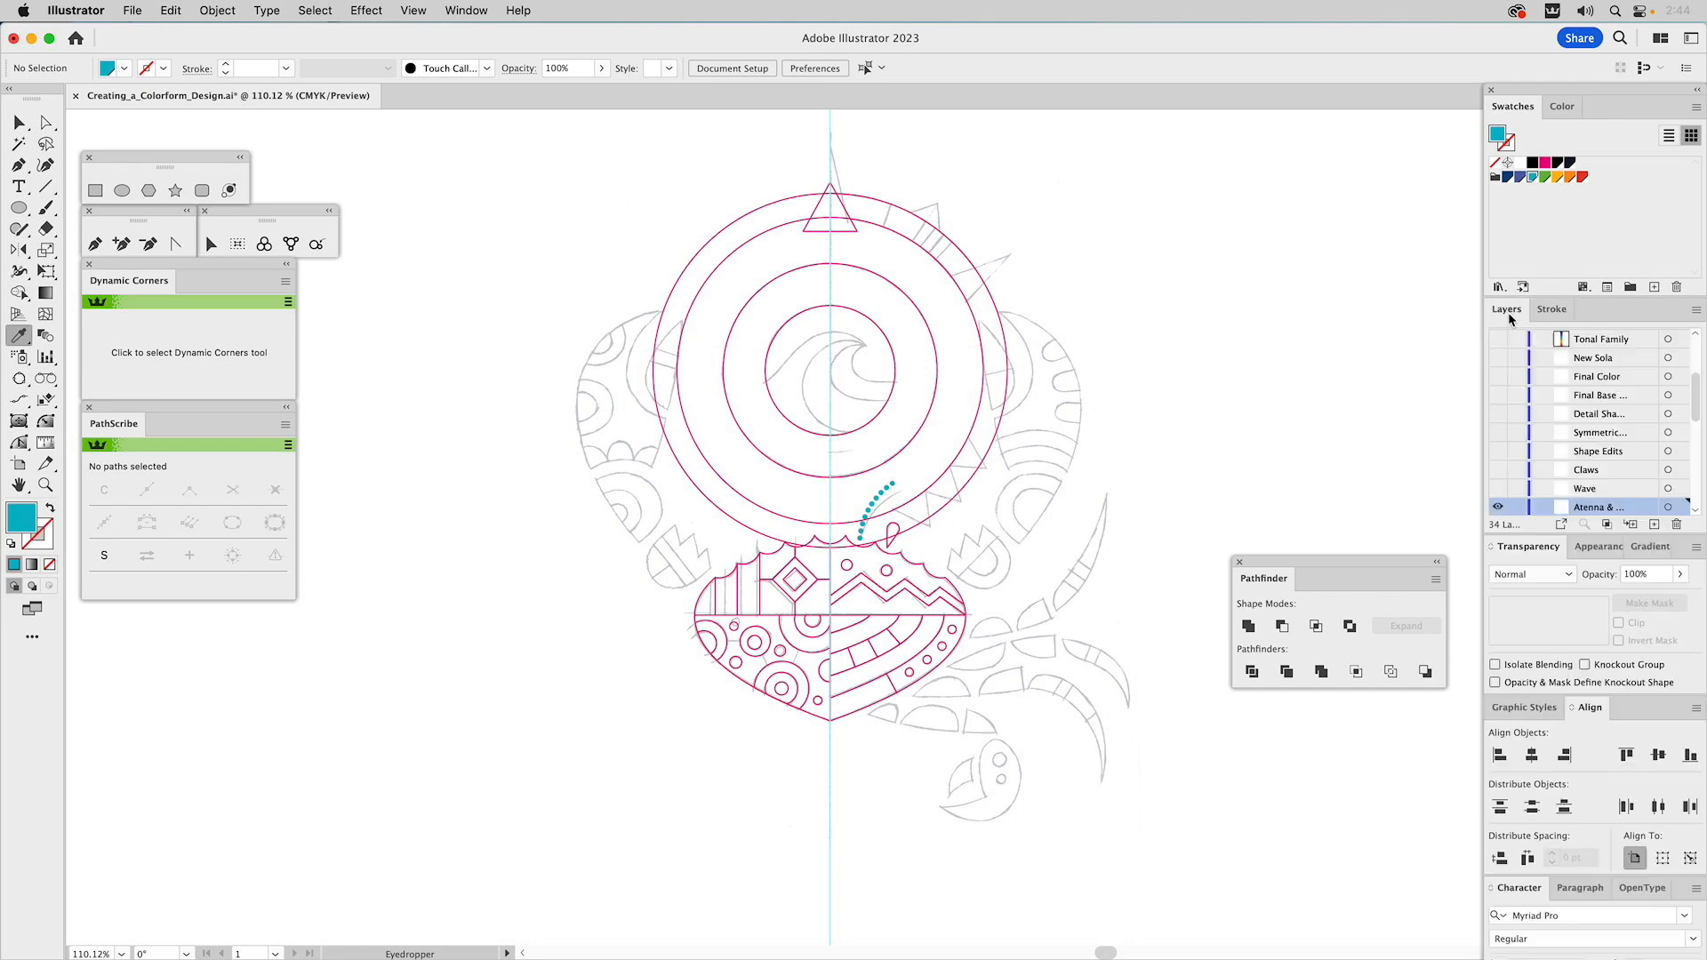
left_click(1498, 490)
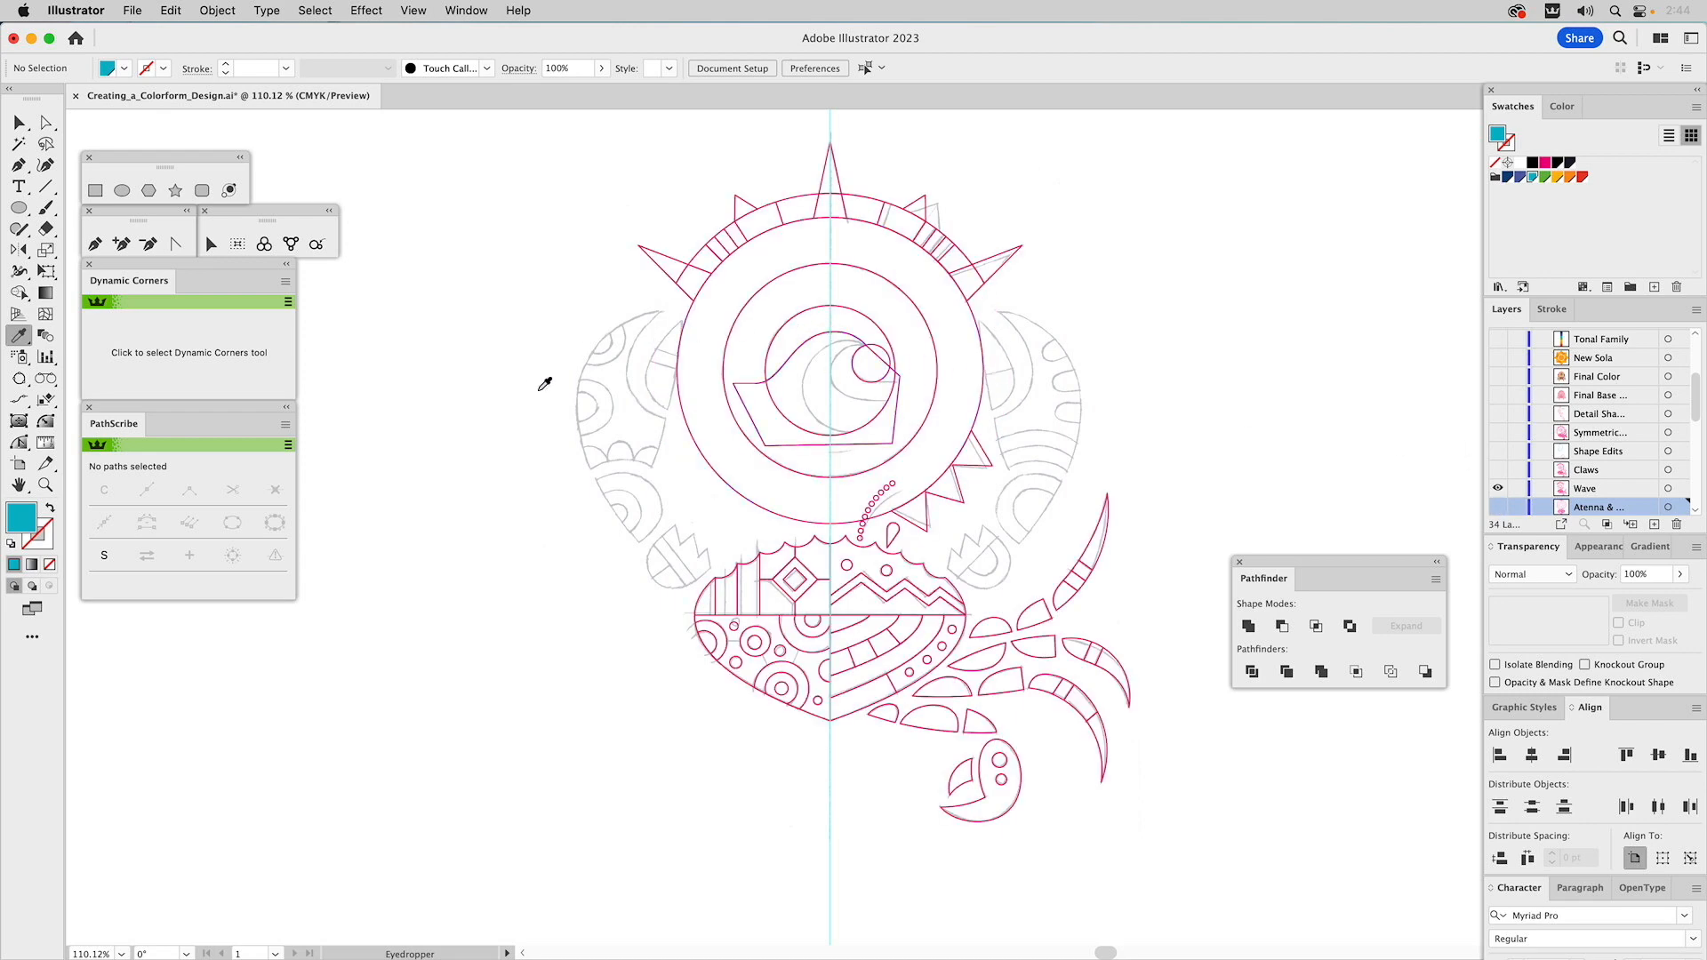
key("z")
left_click_drag(693, 275, 984, 540)
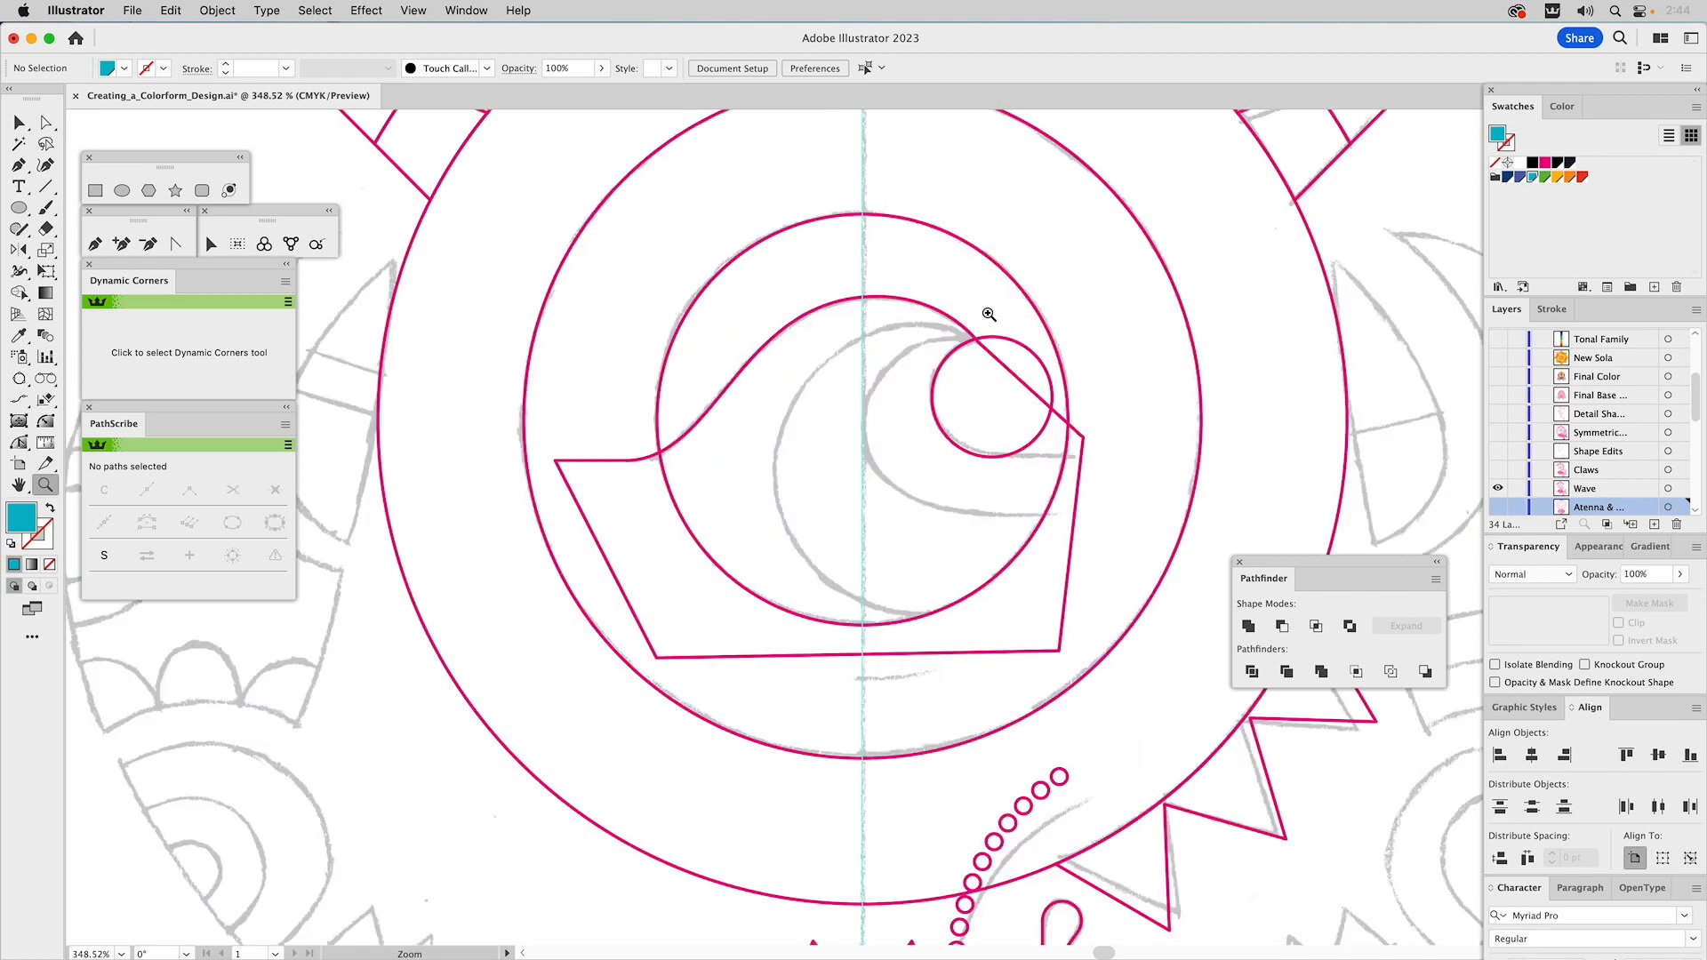
Square off the small circle's two right-hand corners with Dynamic Corners and extend that side outward, making the shape about 53.8 pt wide
key("v")
left_click(940, 316)
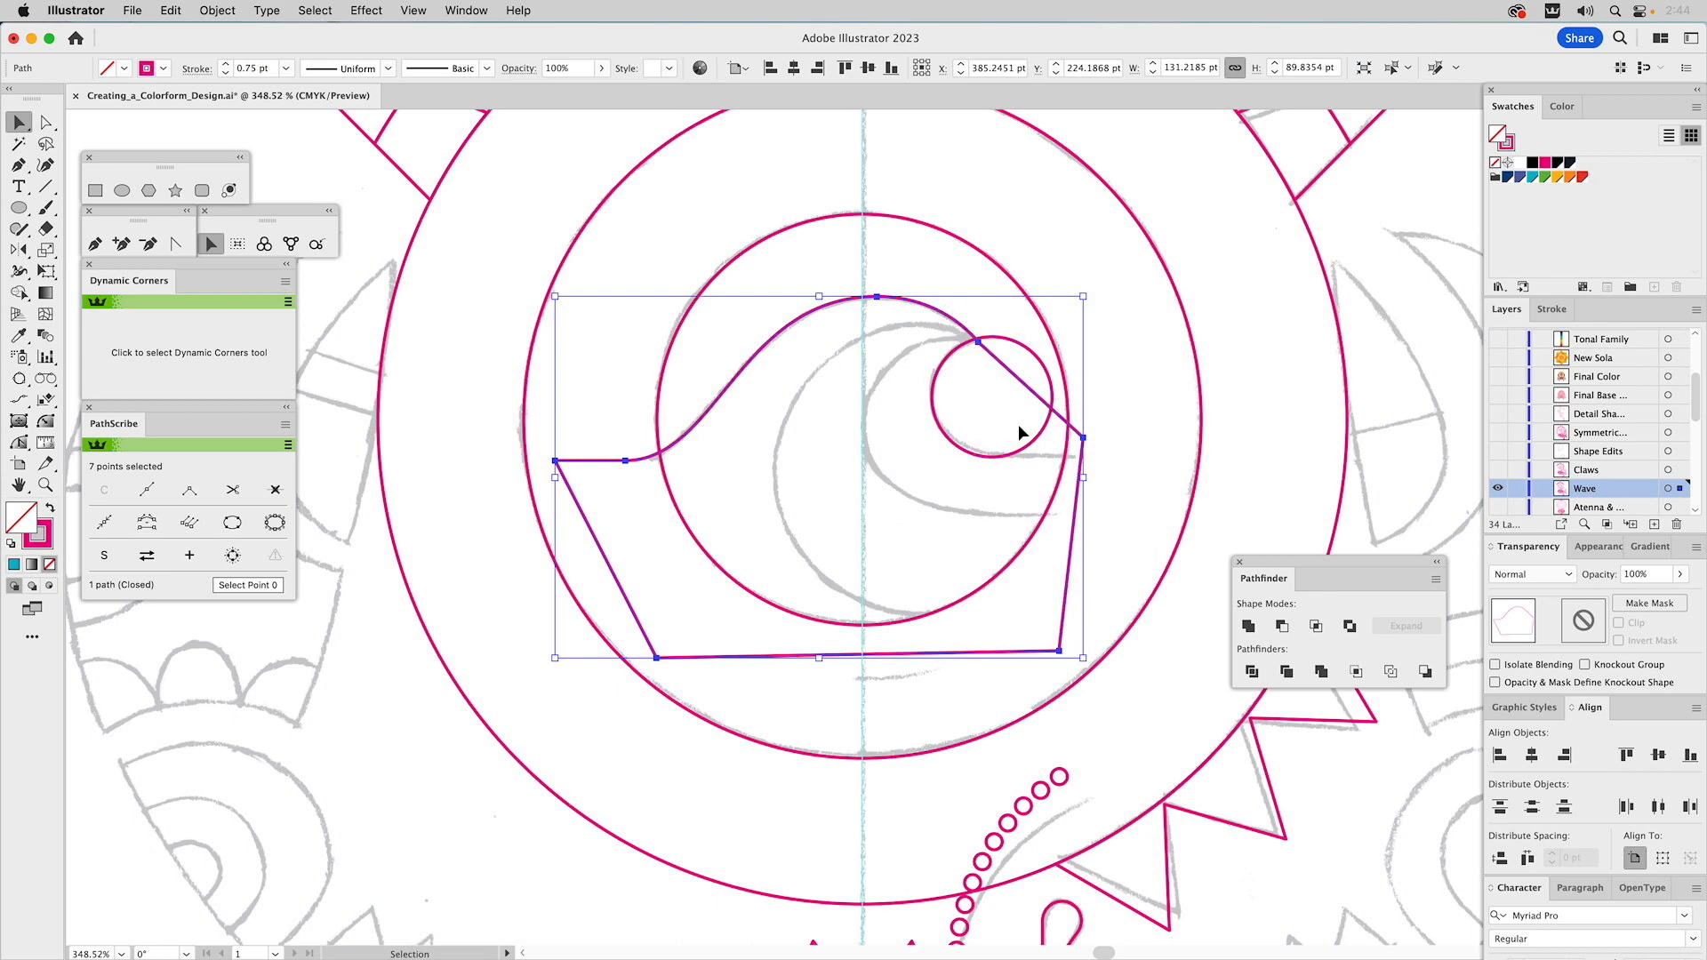
left_click(1013, 348)
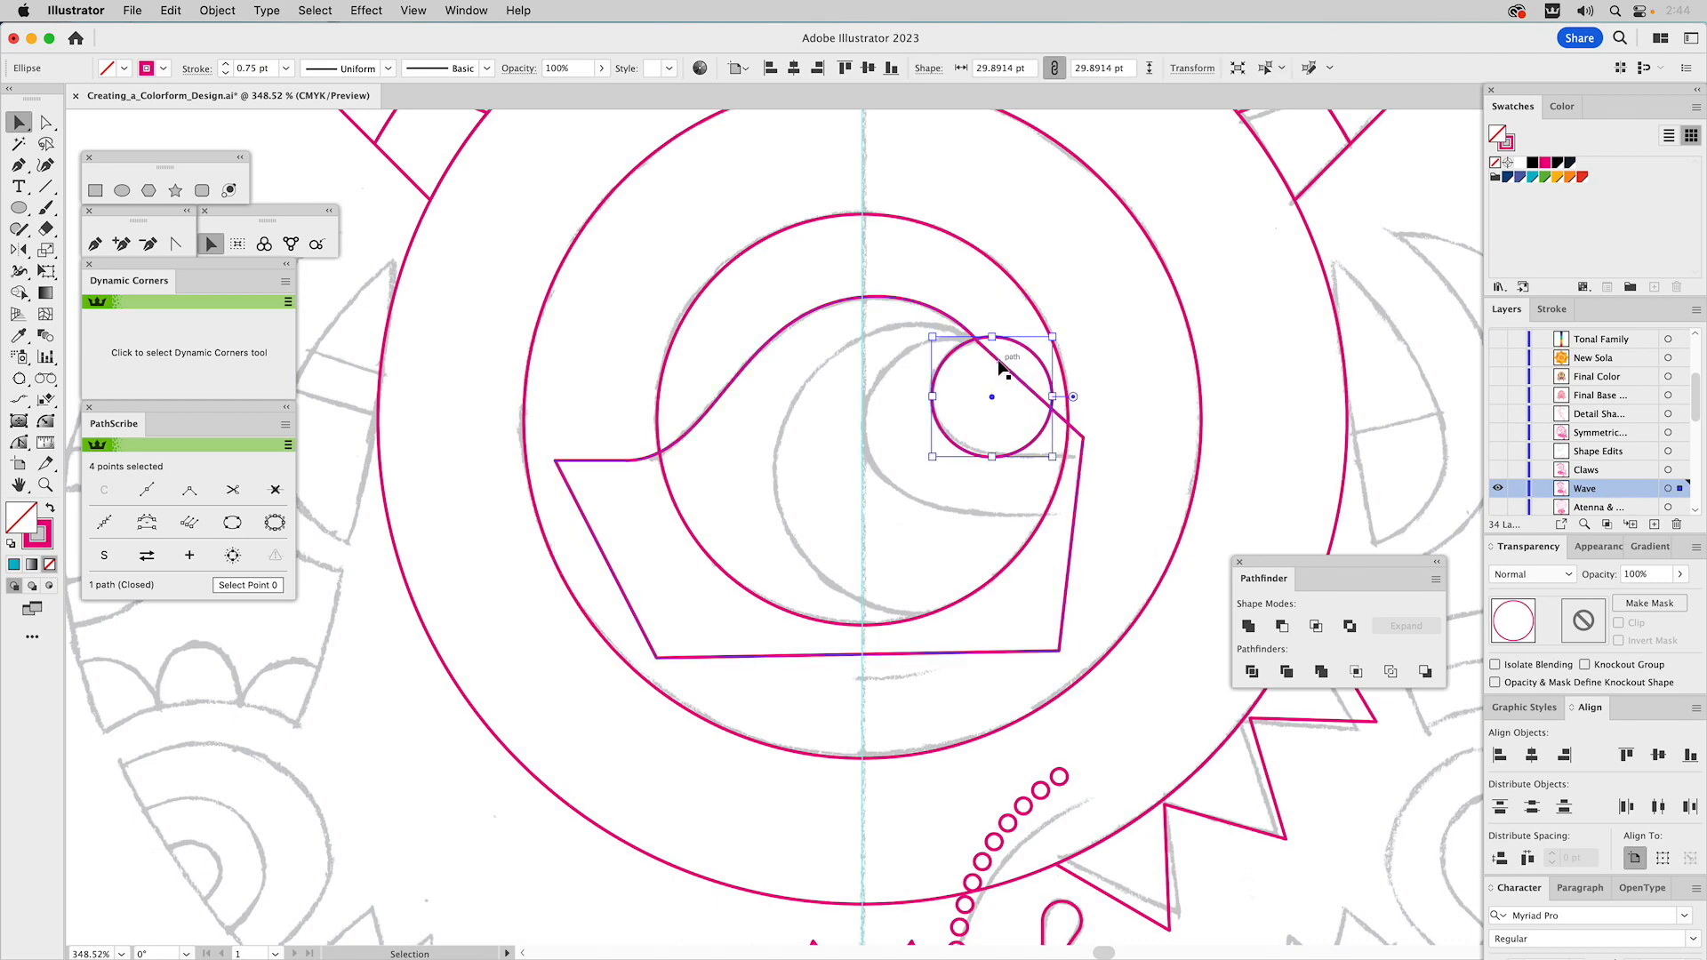
left_click(45, 421)
left_click_drag(1031, 450, 1096, 340)
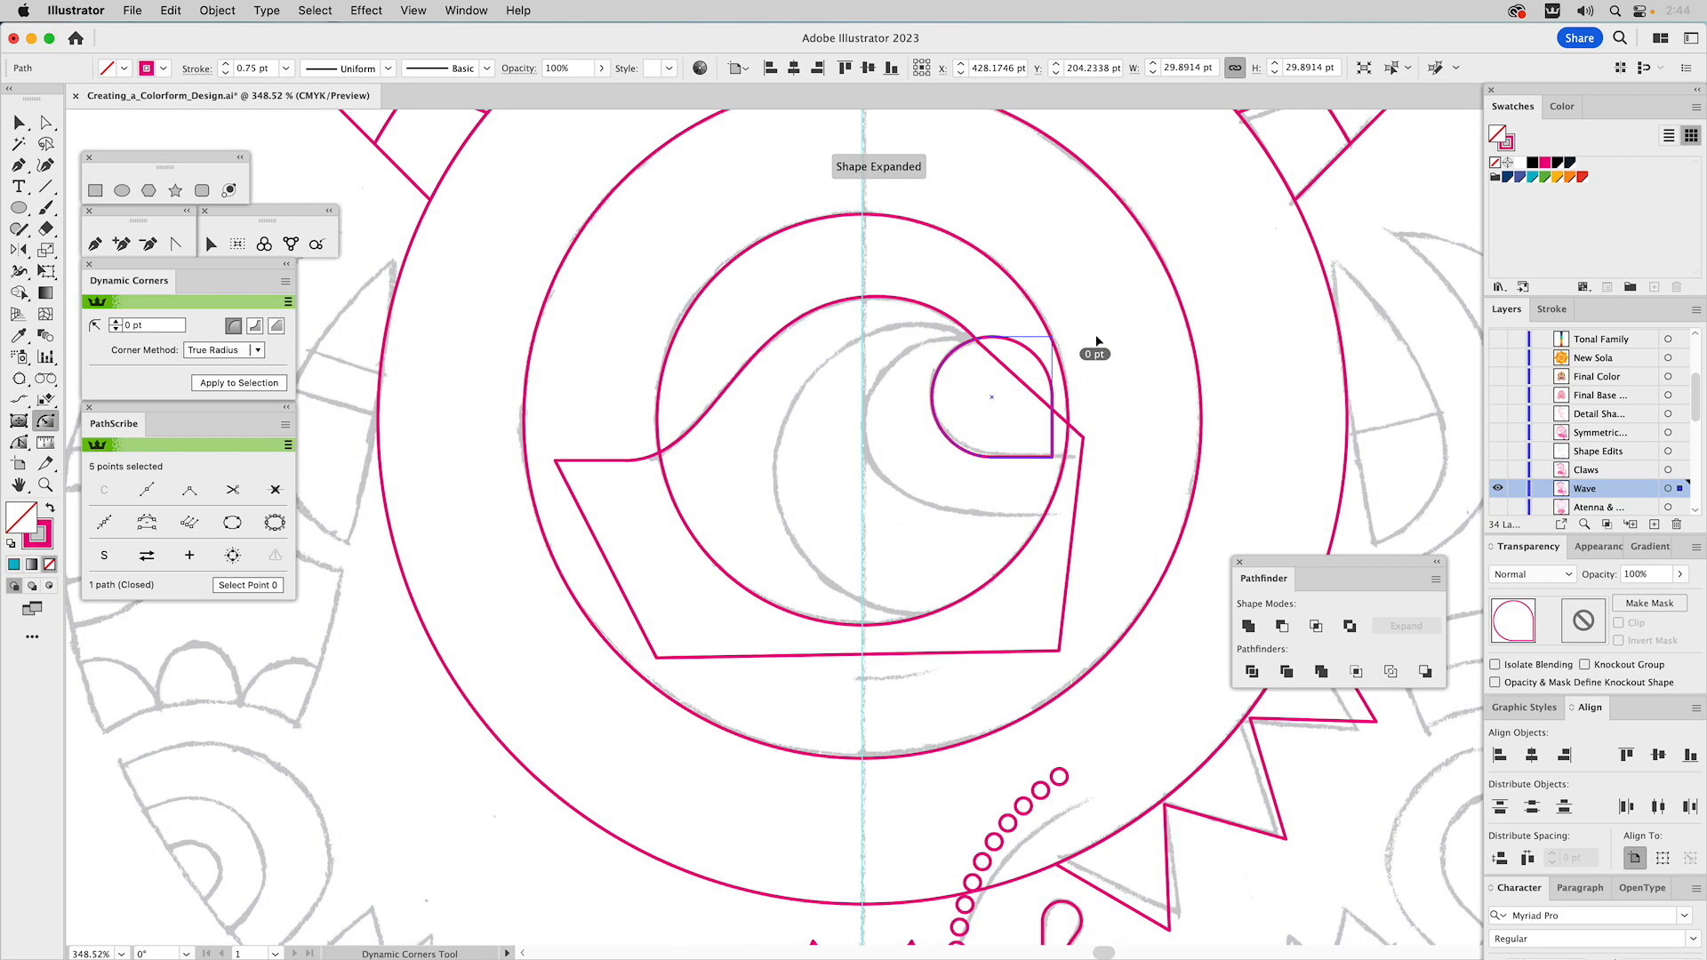
left_click(1054, 457, "super")
left_click_drag(1056, 458, 1148, 459)
Subtract the extended rounded shape from the wave outline with Minus Front to carve the curl beneath the crest
key("v")
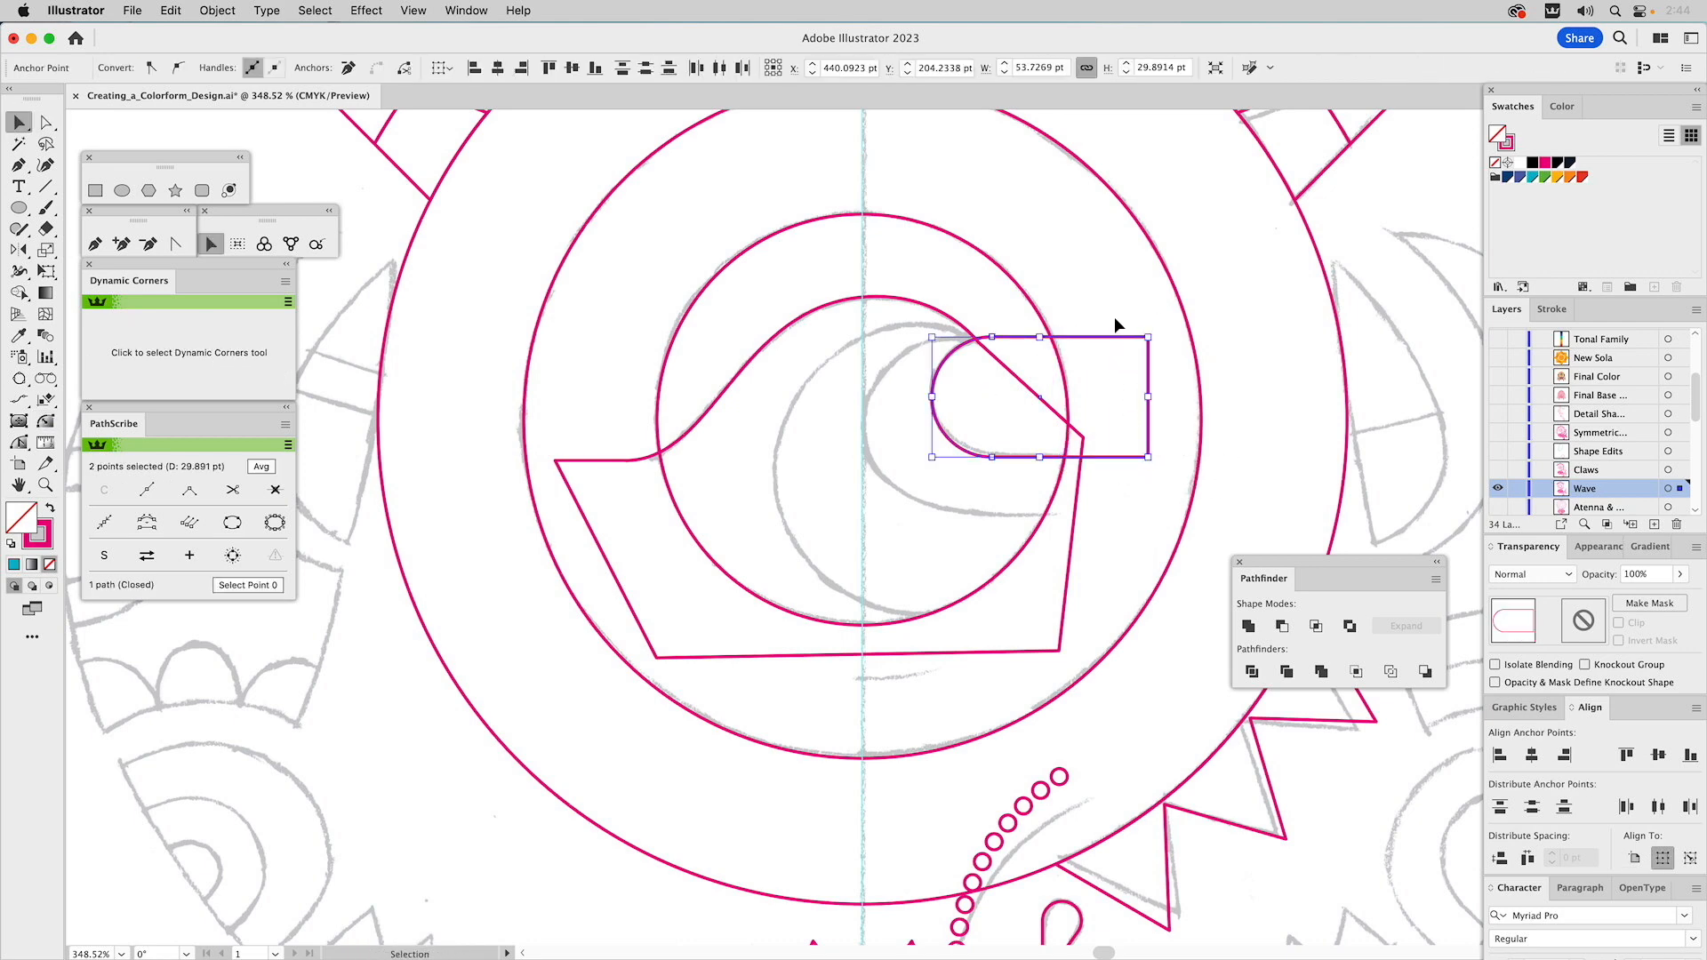
left_click(953, 335, "shift")
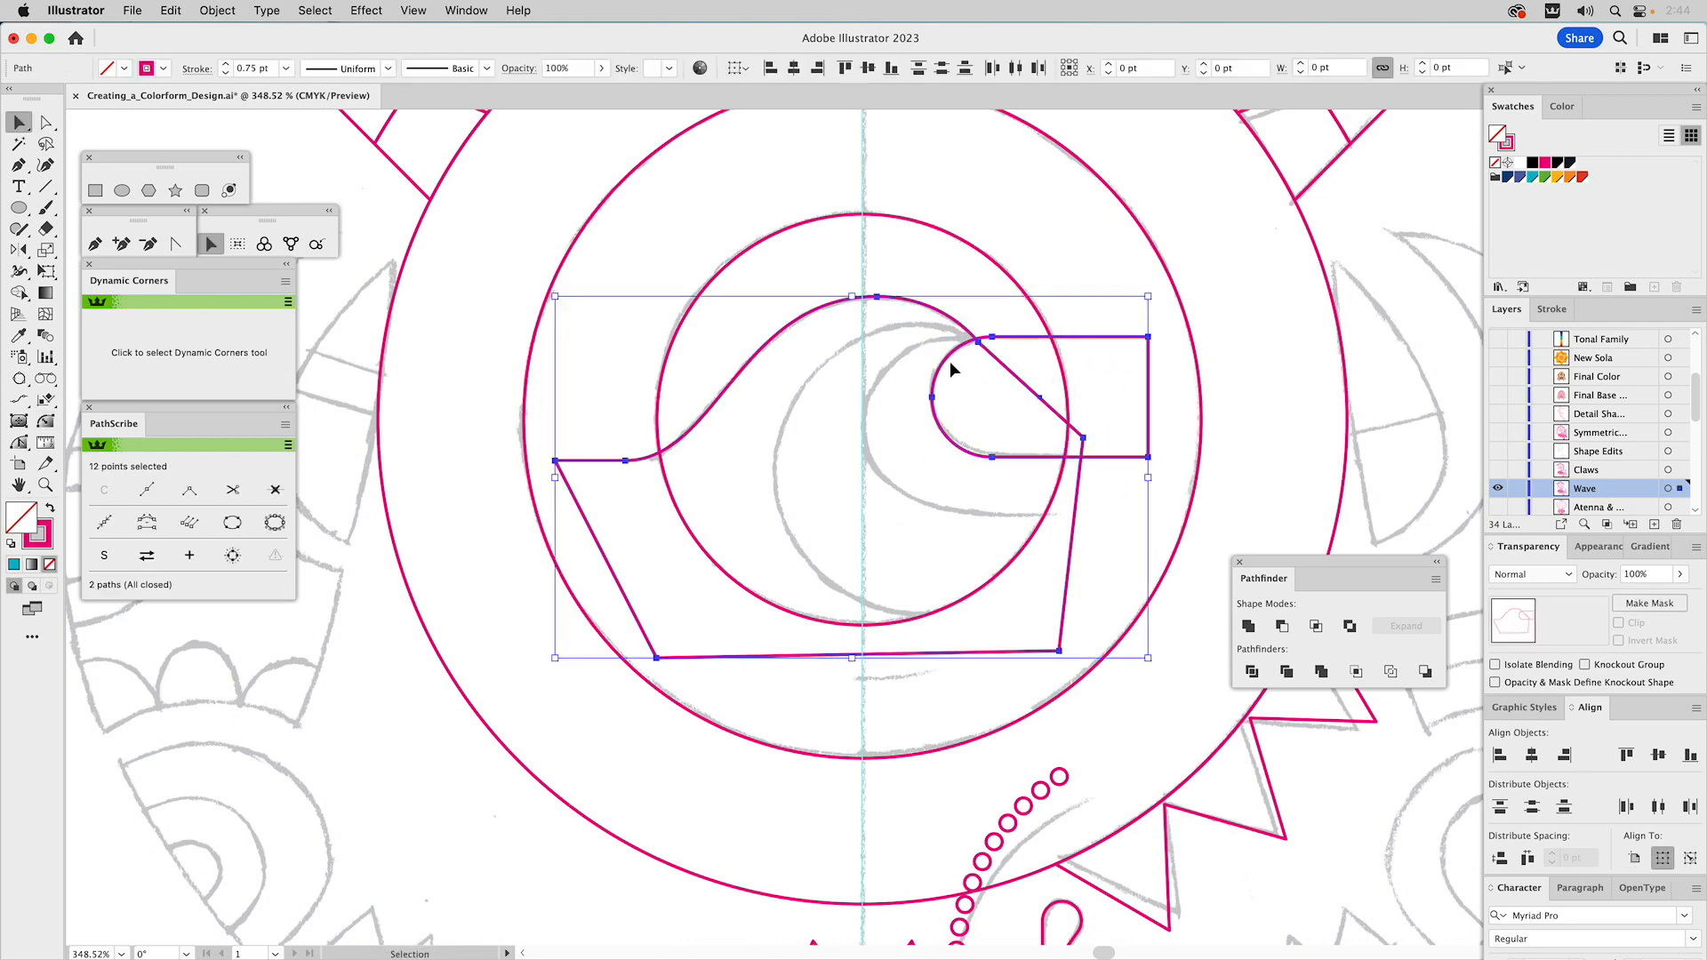
left_click(1280, 626)
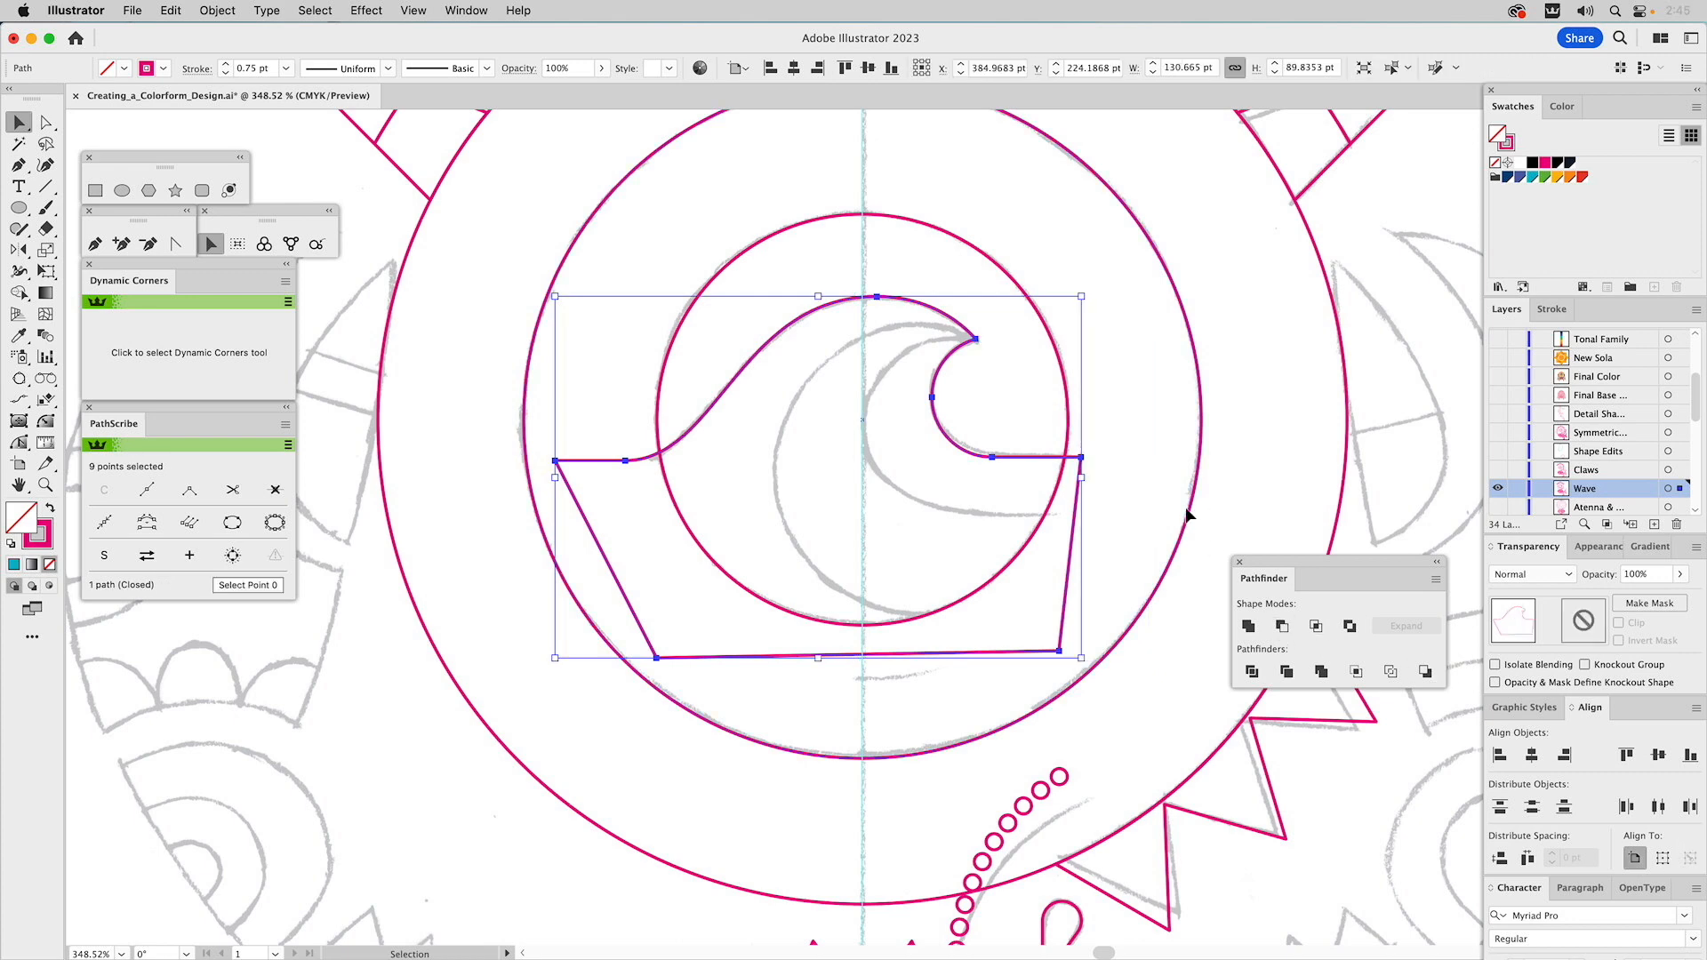
Trim the wave outline to the shell's innermost circle with Pathfinder Intersect
left_click(1070, 398)
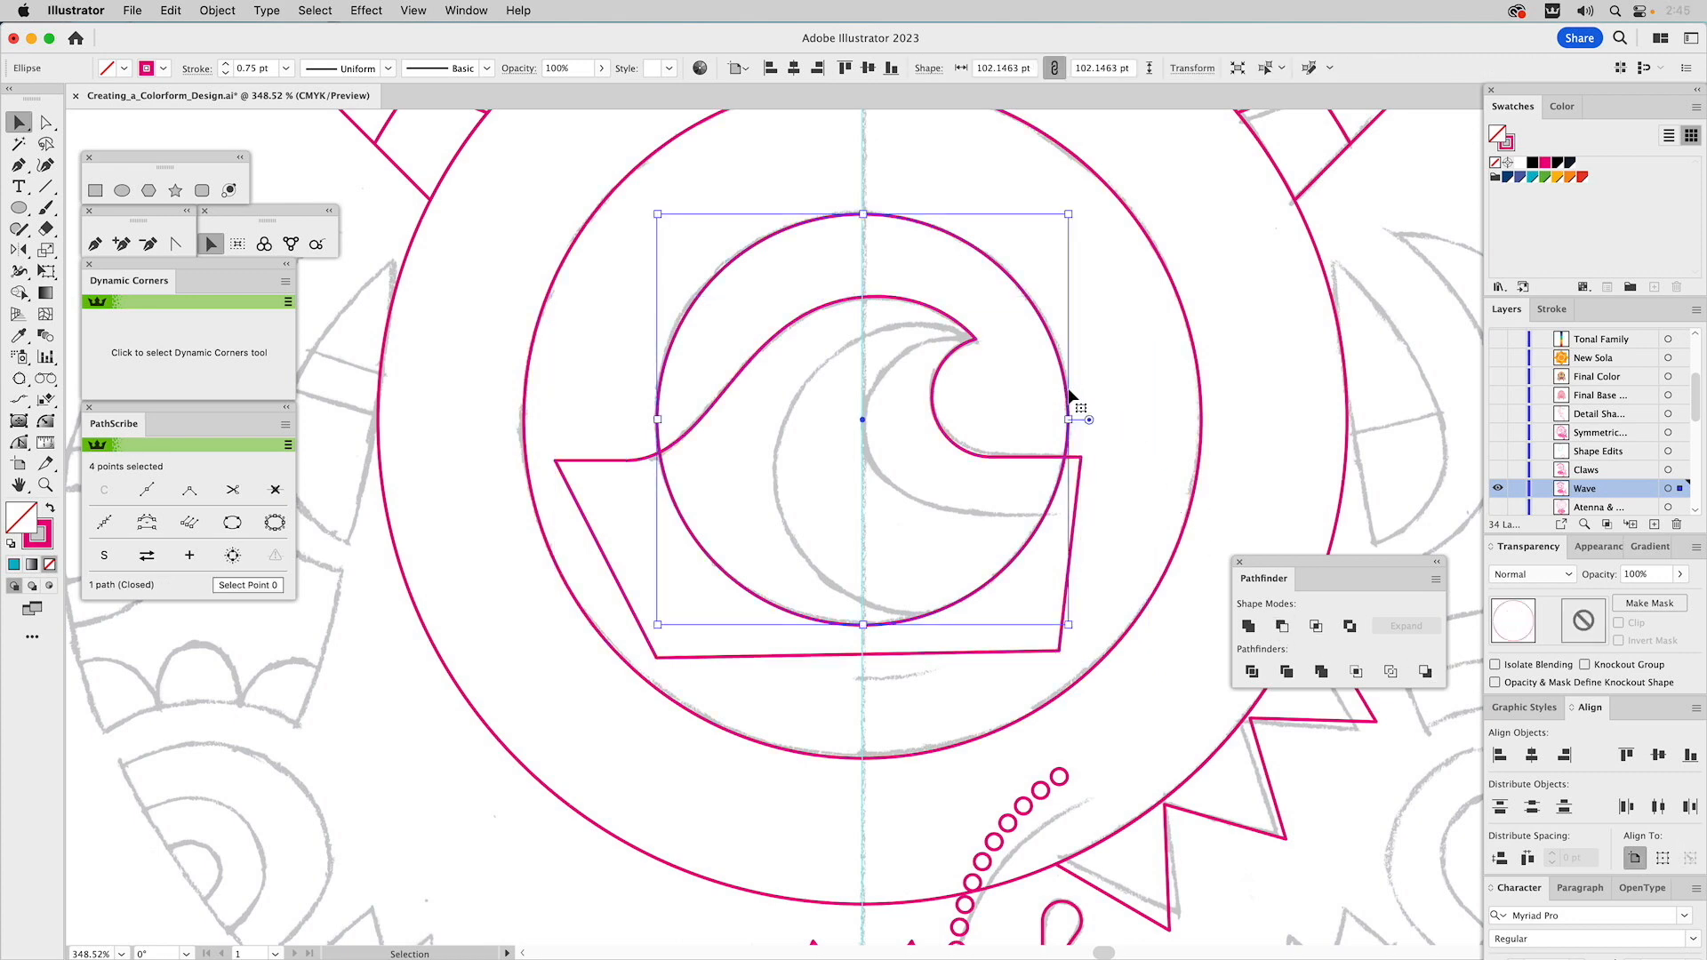
left_click(1000, 455, "shift")
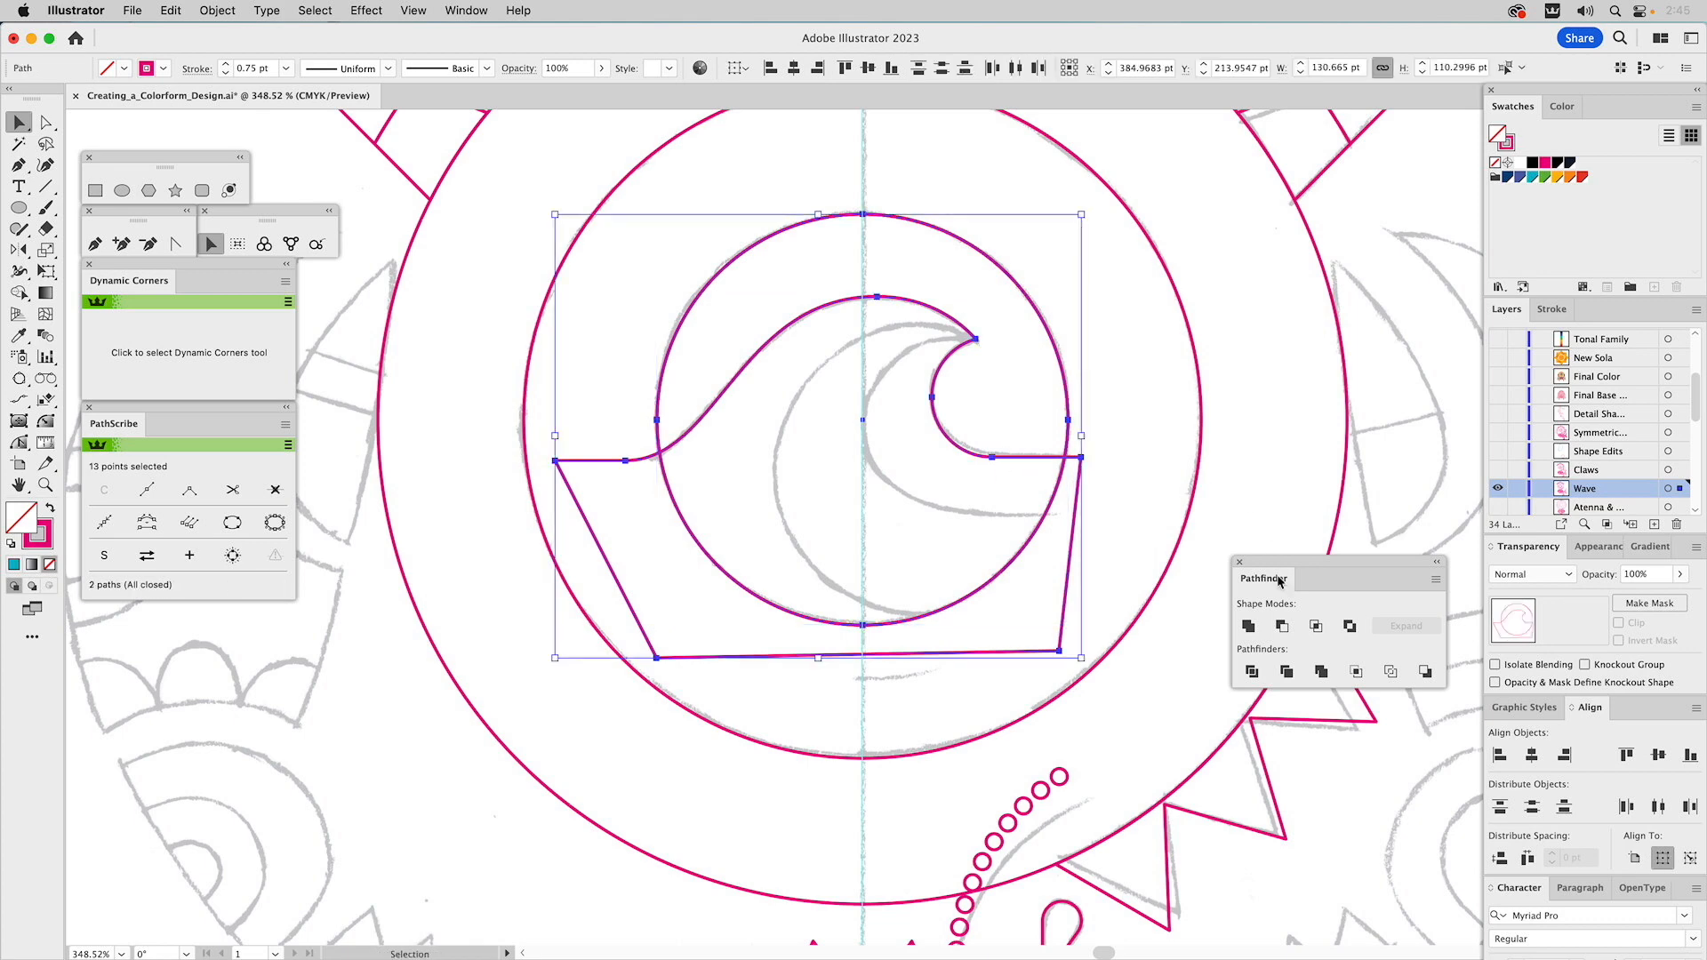
left_click(1312, 626)
left_click(1164, 419)
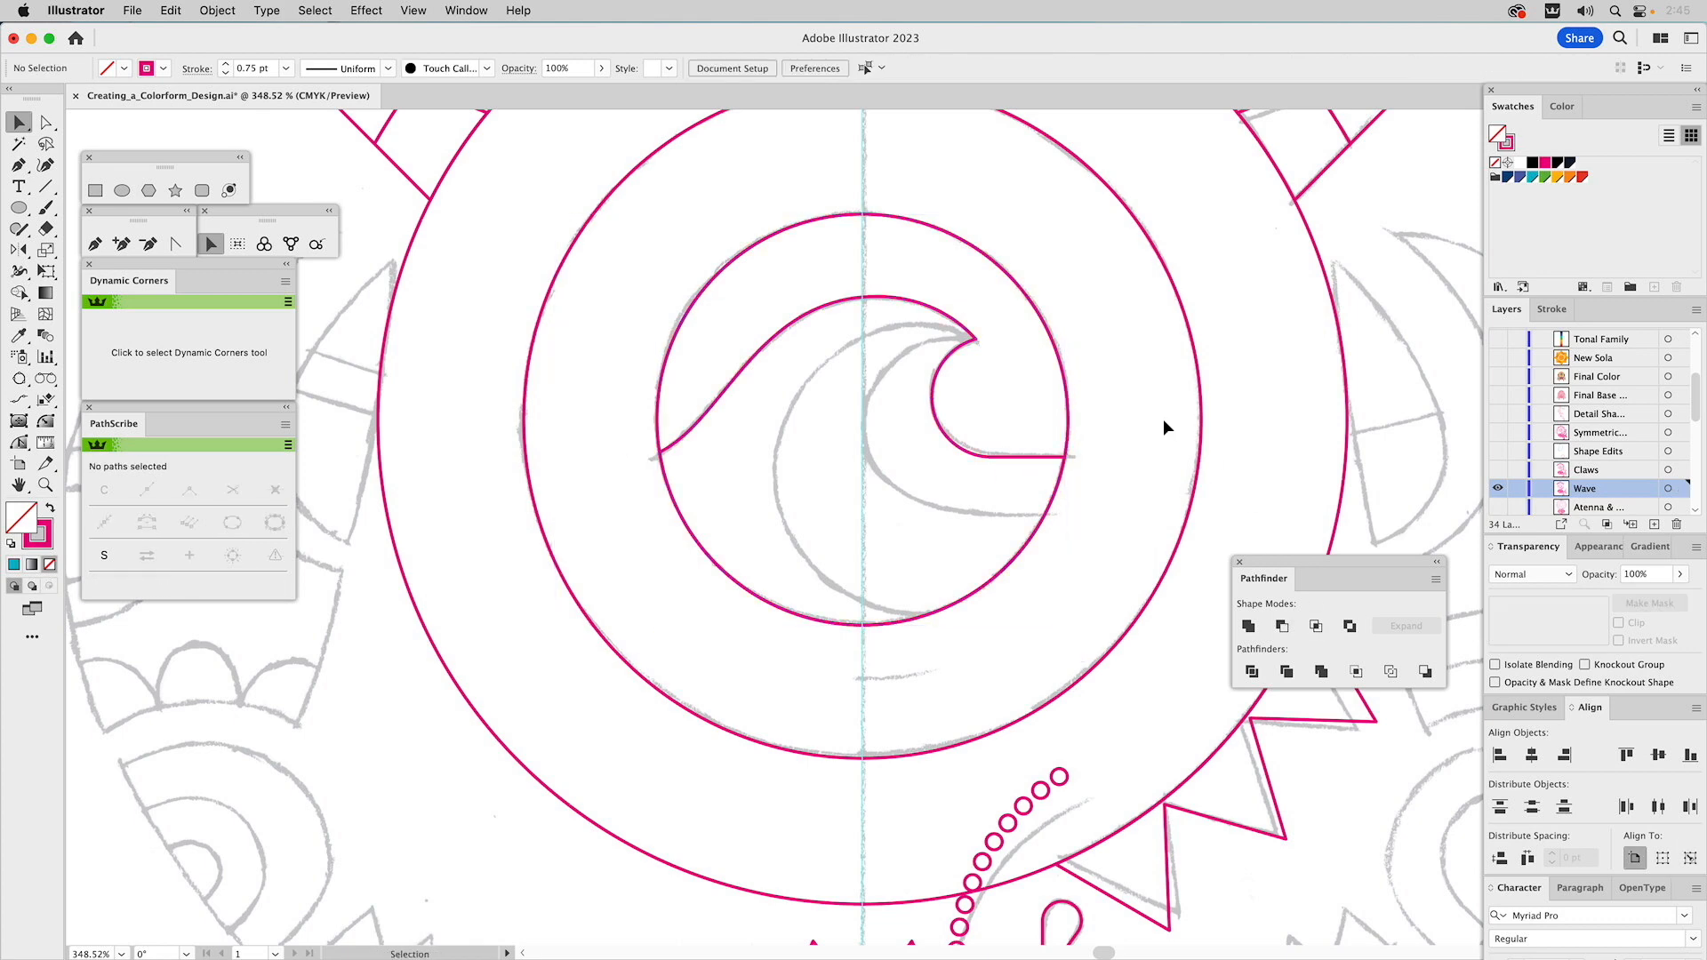
Hide the Wave layer and make the Claws layer visible
left_click(1498, 490)
left_click(1498, 469)
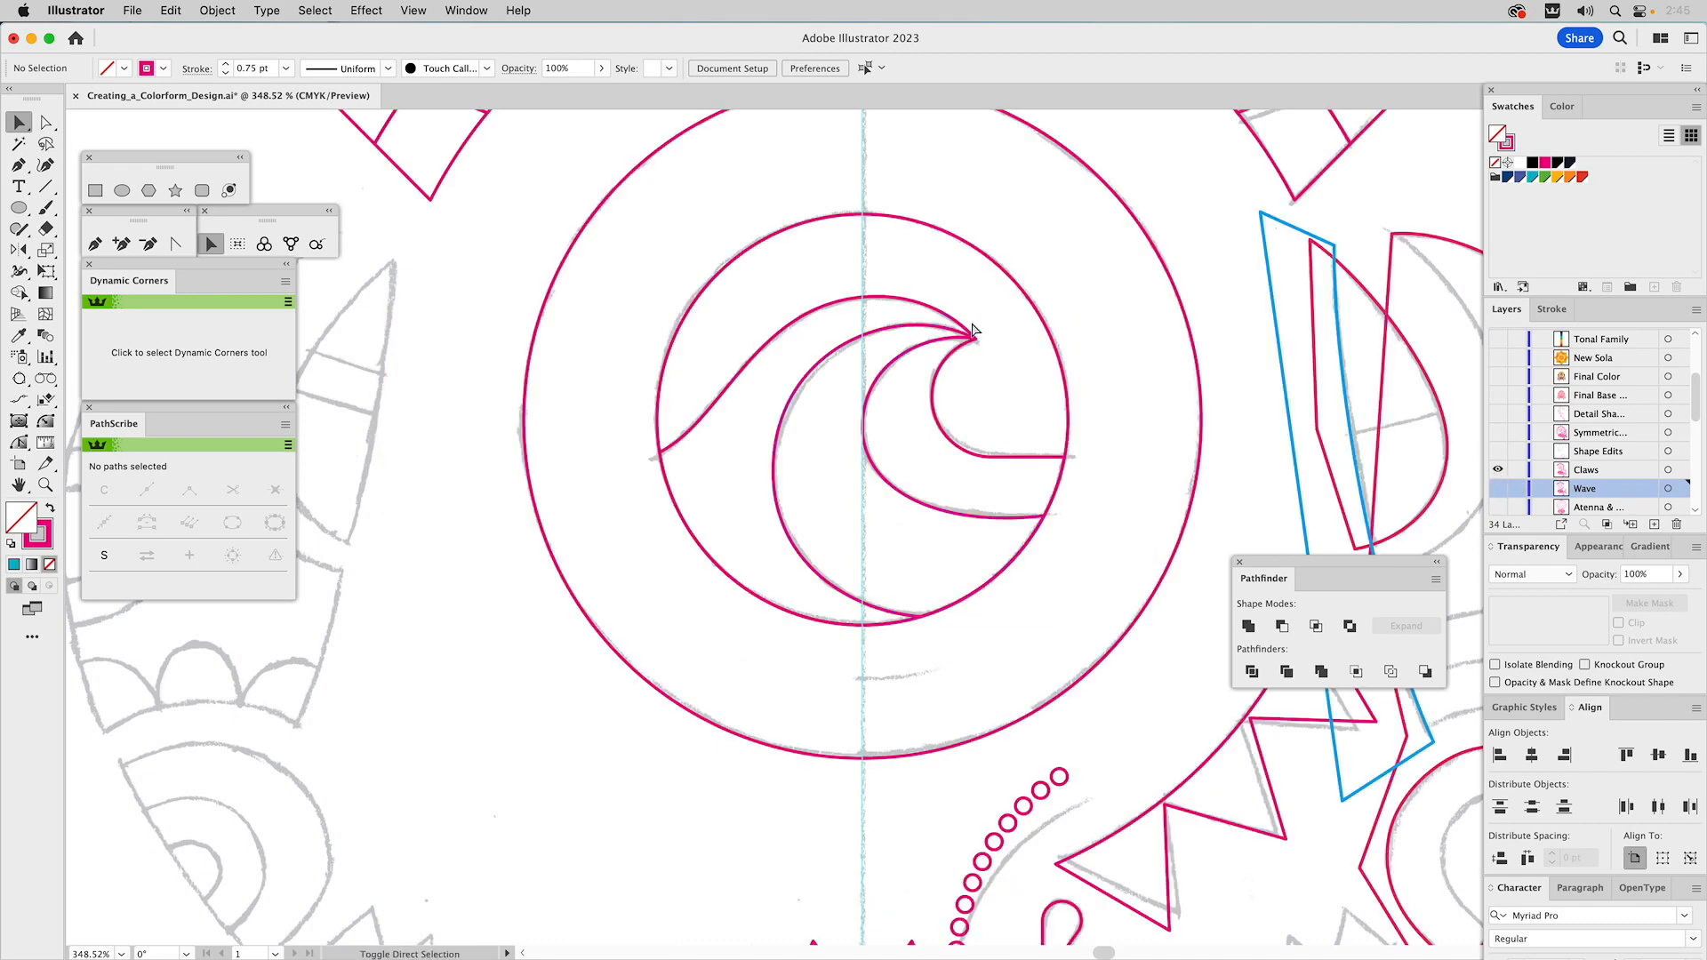
key("super+0")
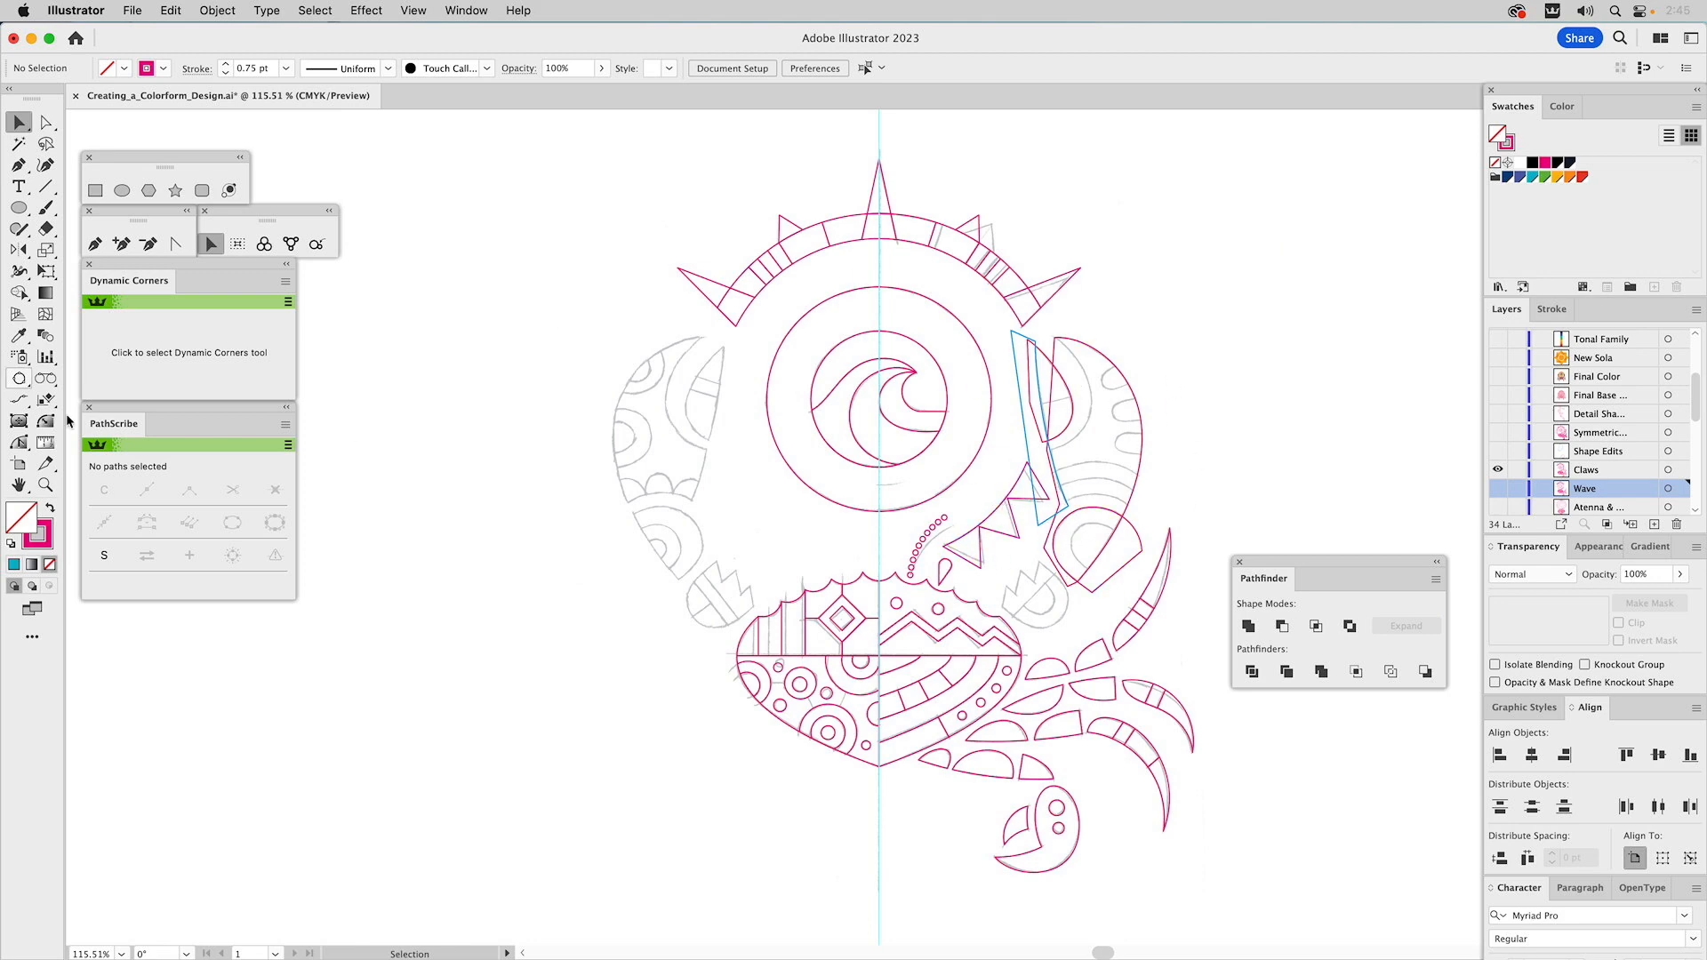
left_click(45, 485)
left_click_drag(966, 283, 1142, 668)
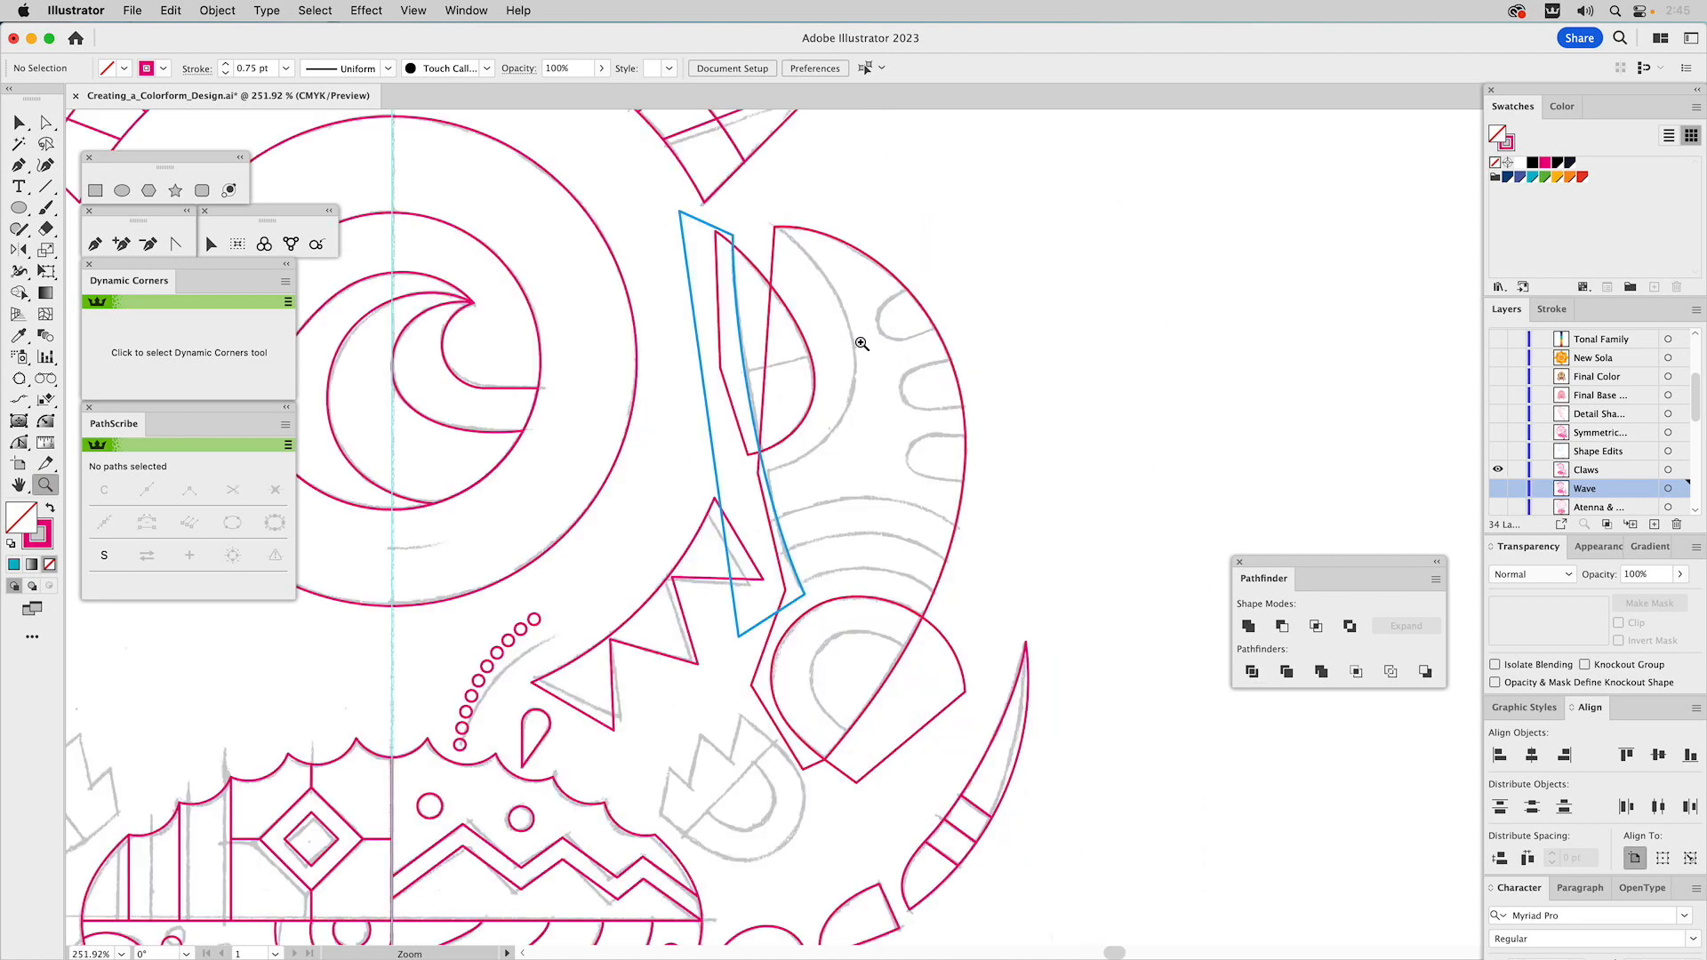
Move the large claw outline away from the sketch to inspect its full shape, and undo the move
key("v")
left_click_drag(935, 323, 1214, 257)
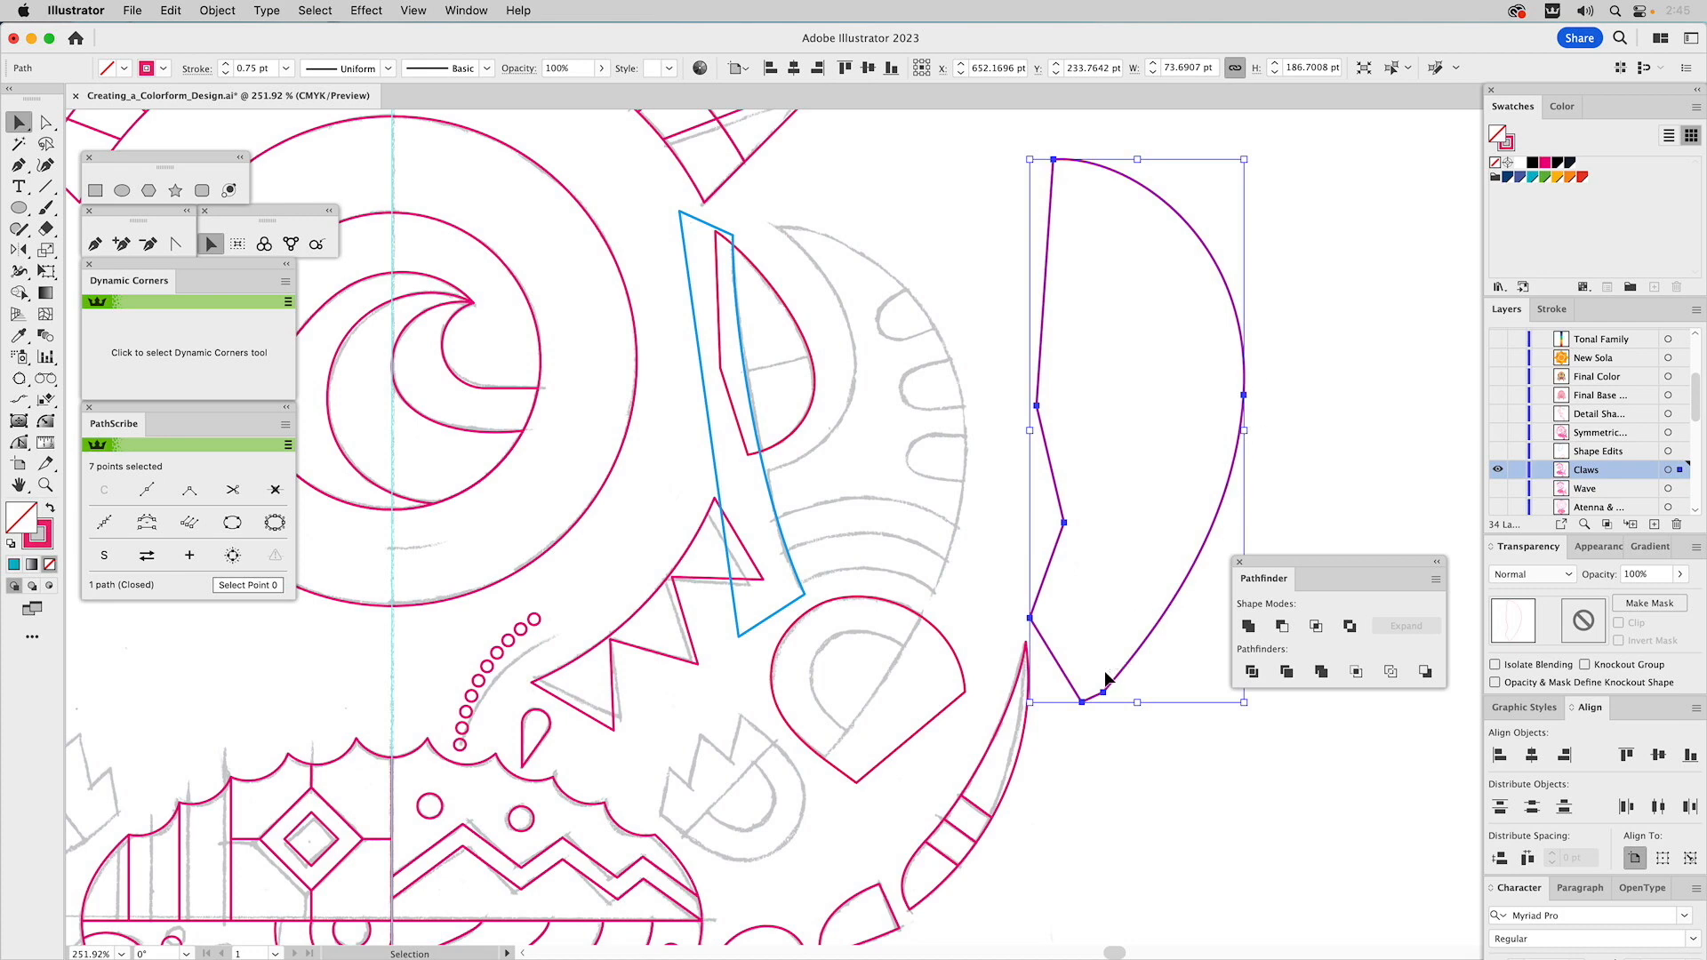
key("super+z")
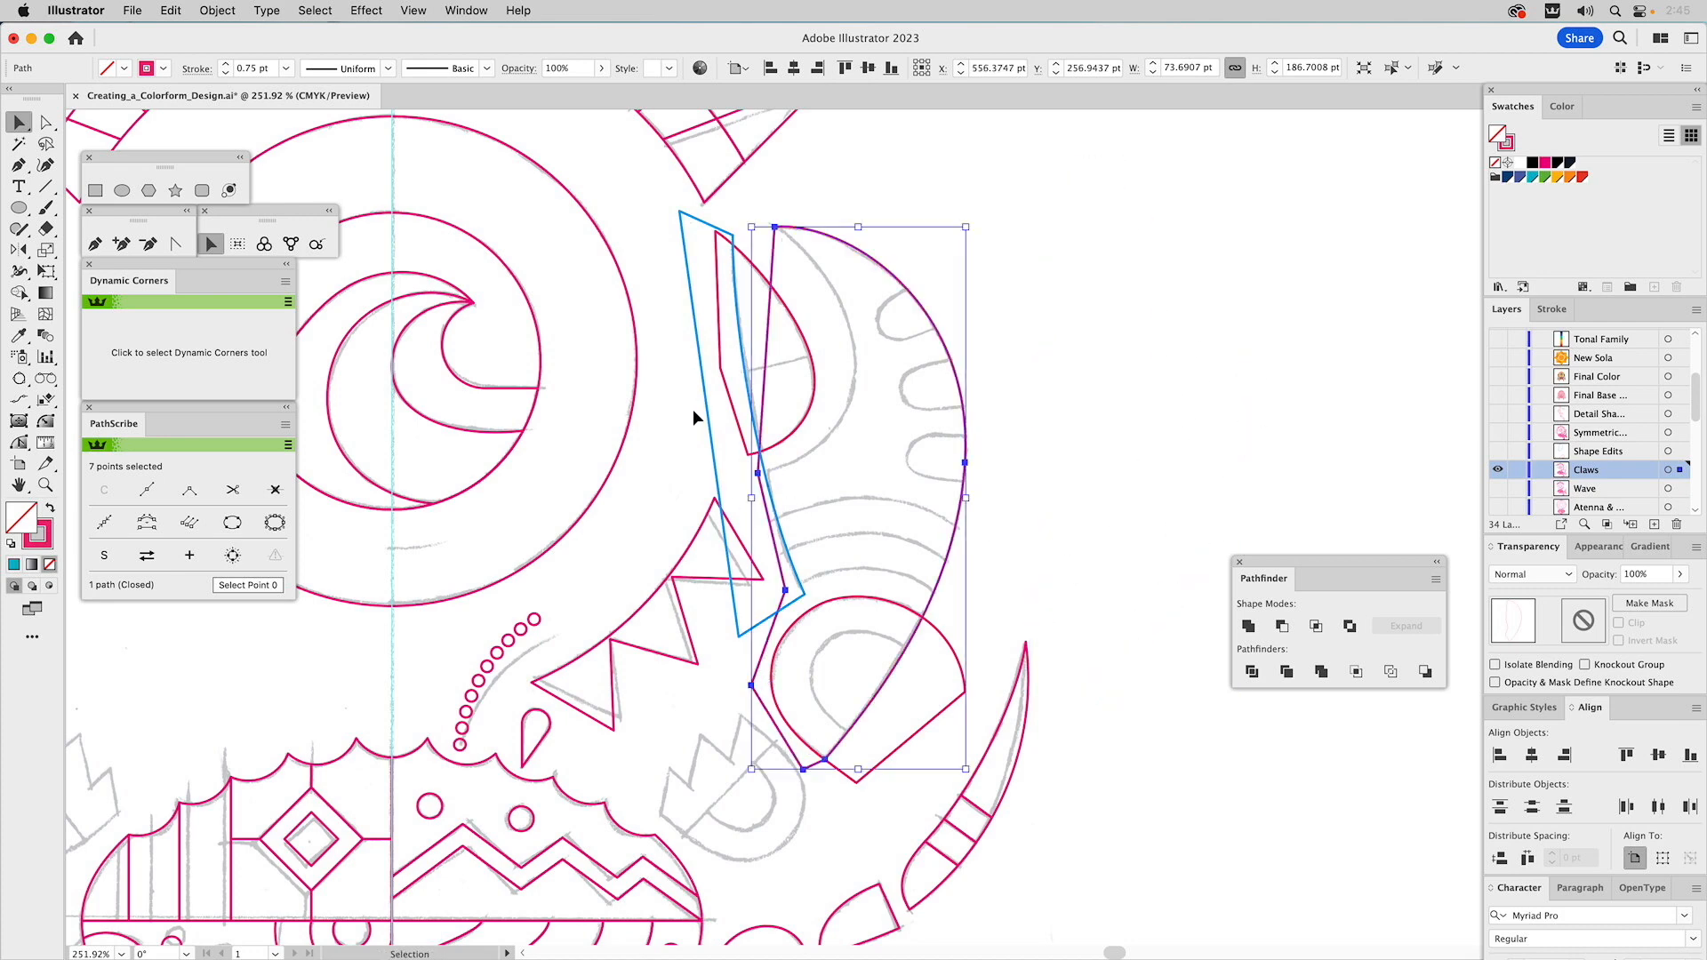
Subtract the blue cutting shape from the small inner pincer with Minus Front
left_click(734, 286)
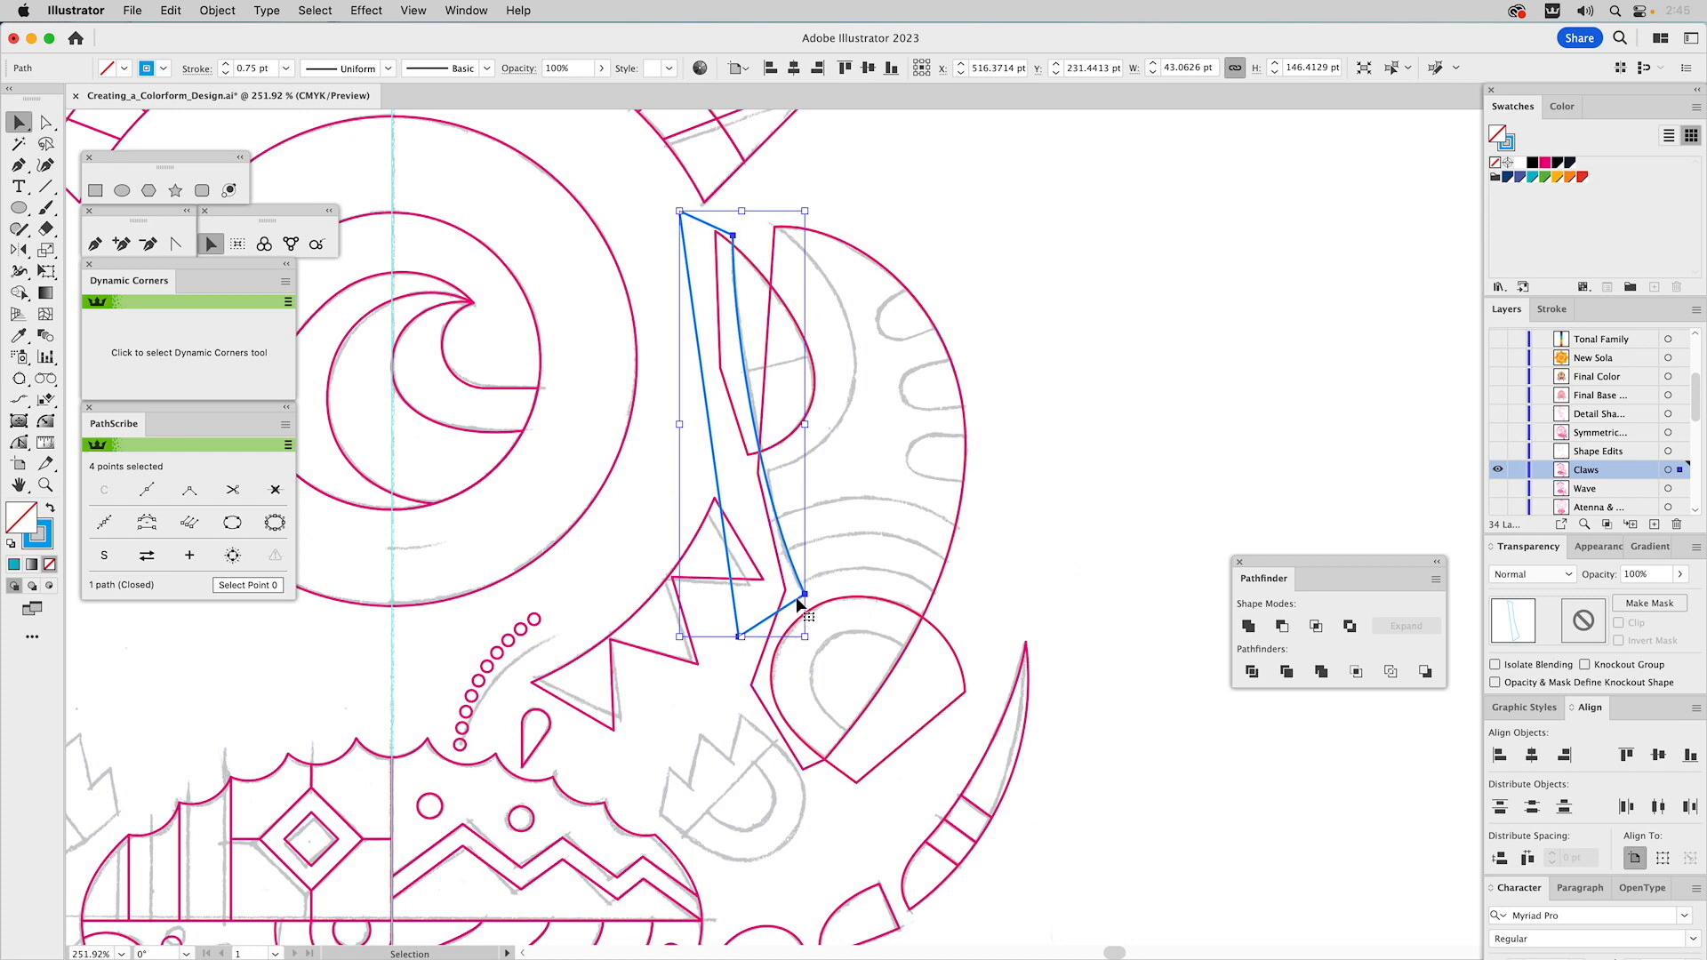
left_click(747, 257)
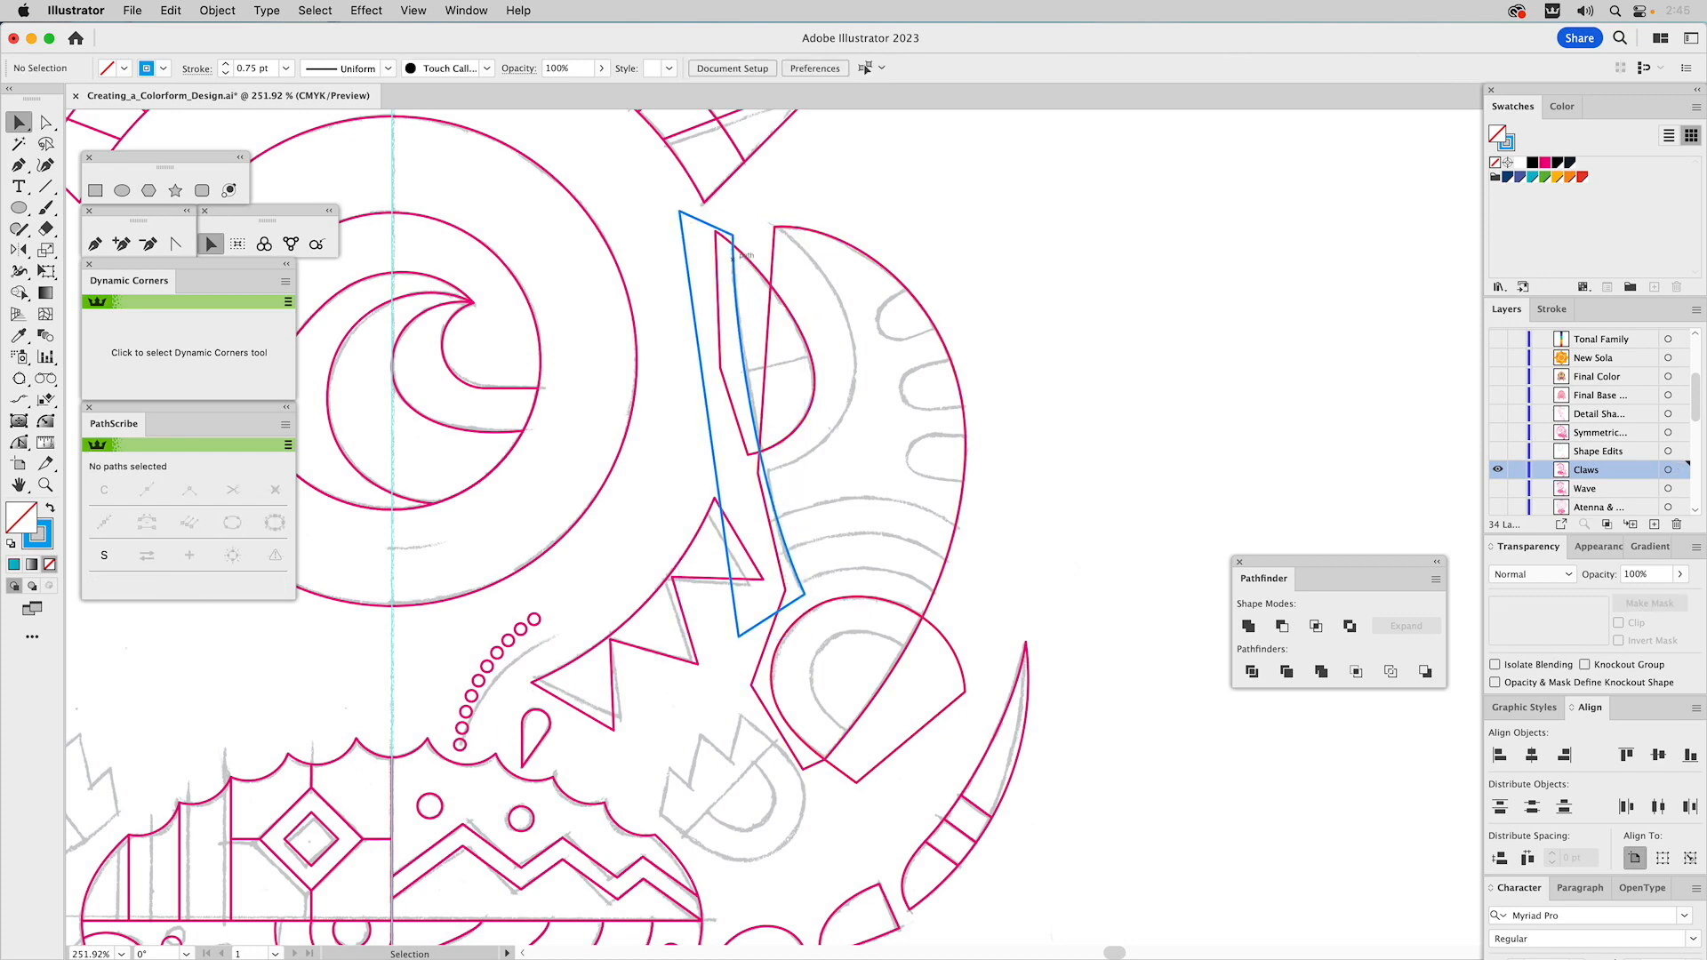
left_click(736, 264)
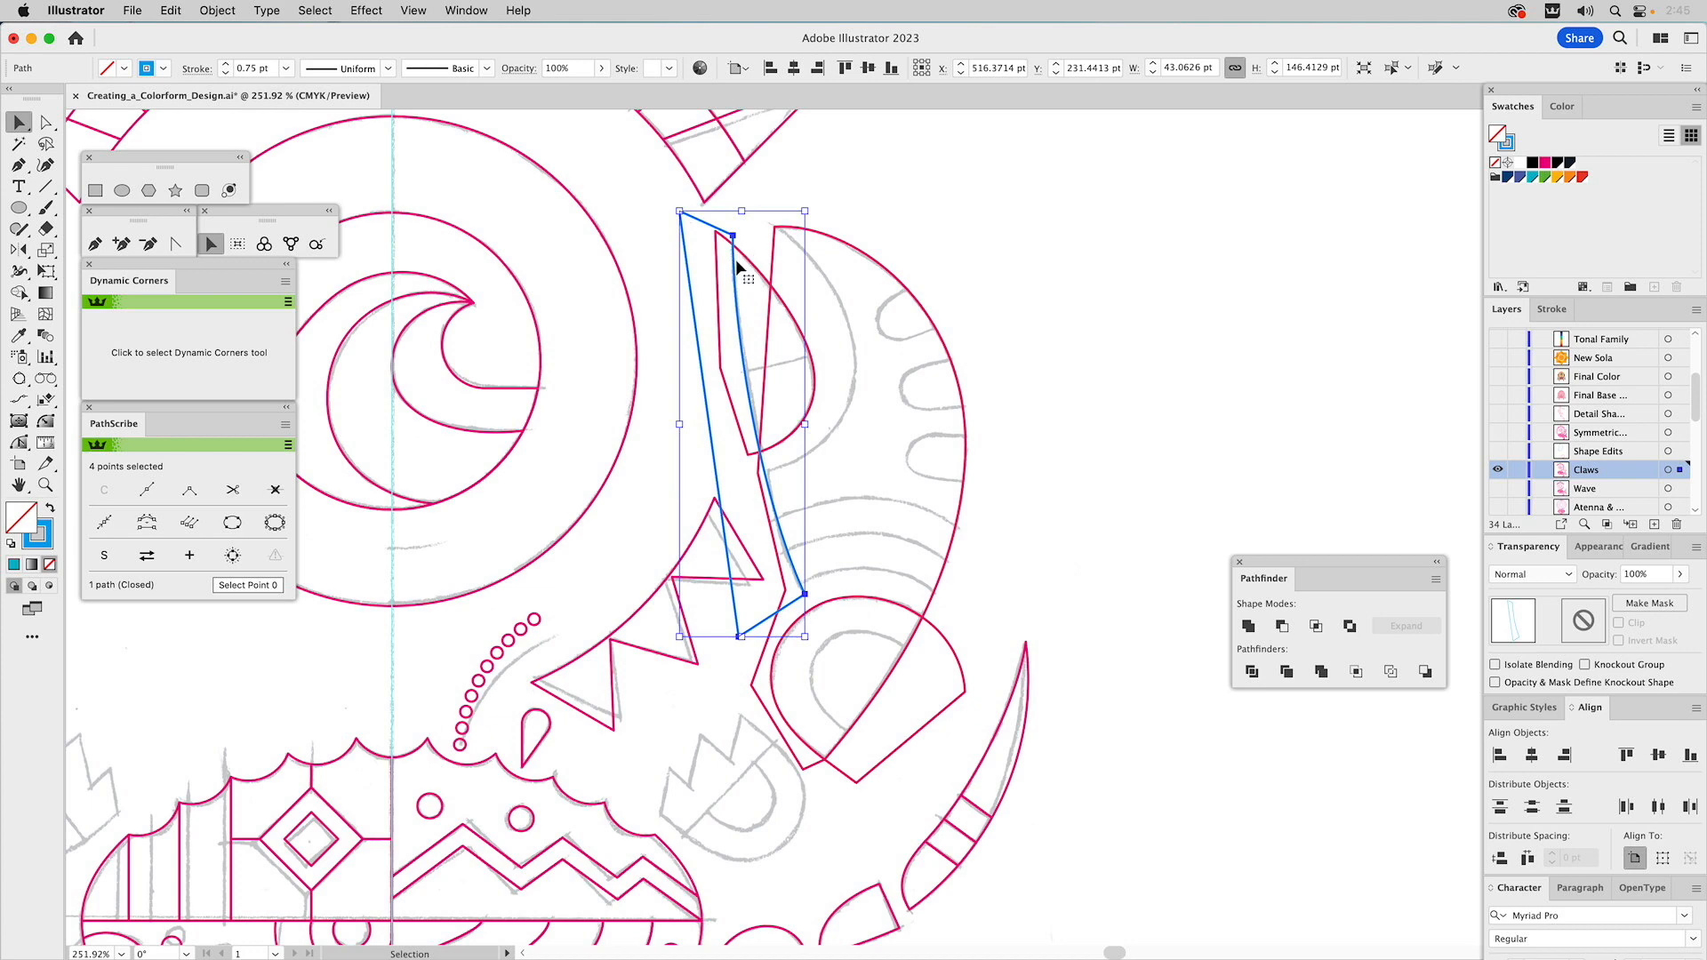
left_click(752, 269, "shift")
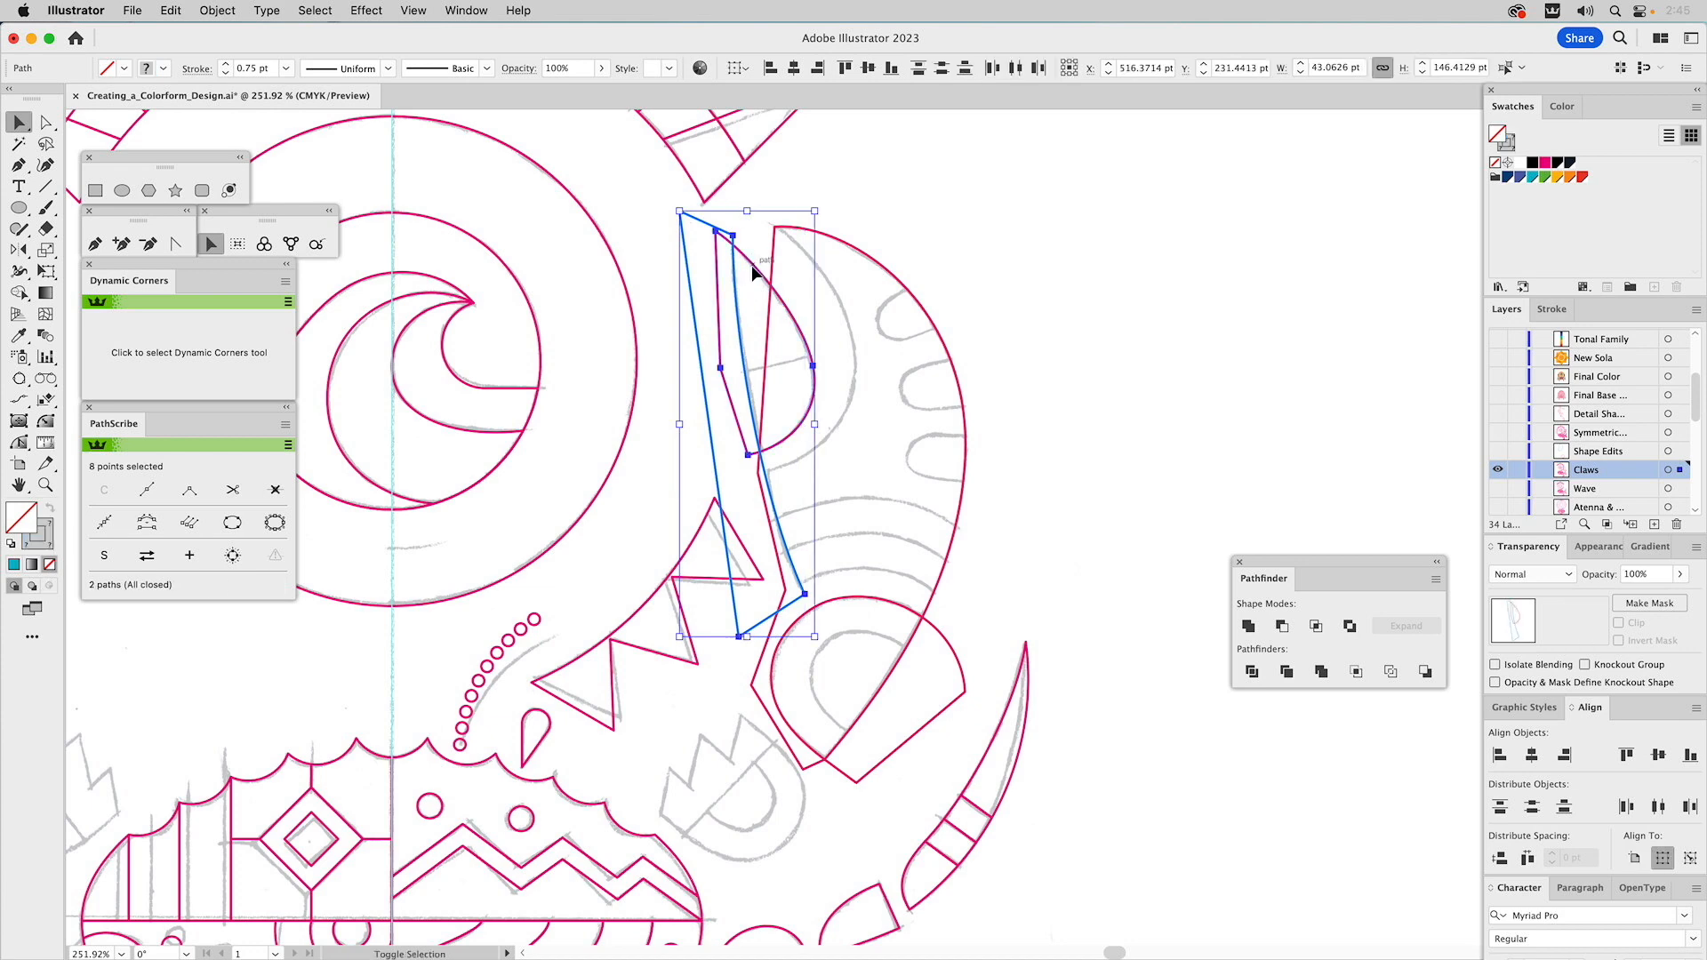
left_click(1280, 627)
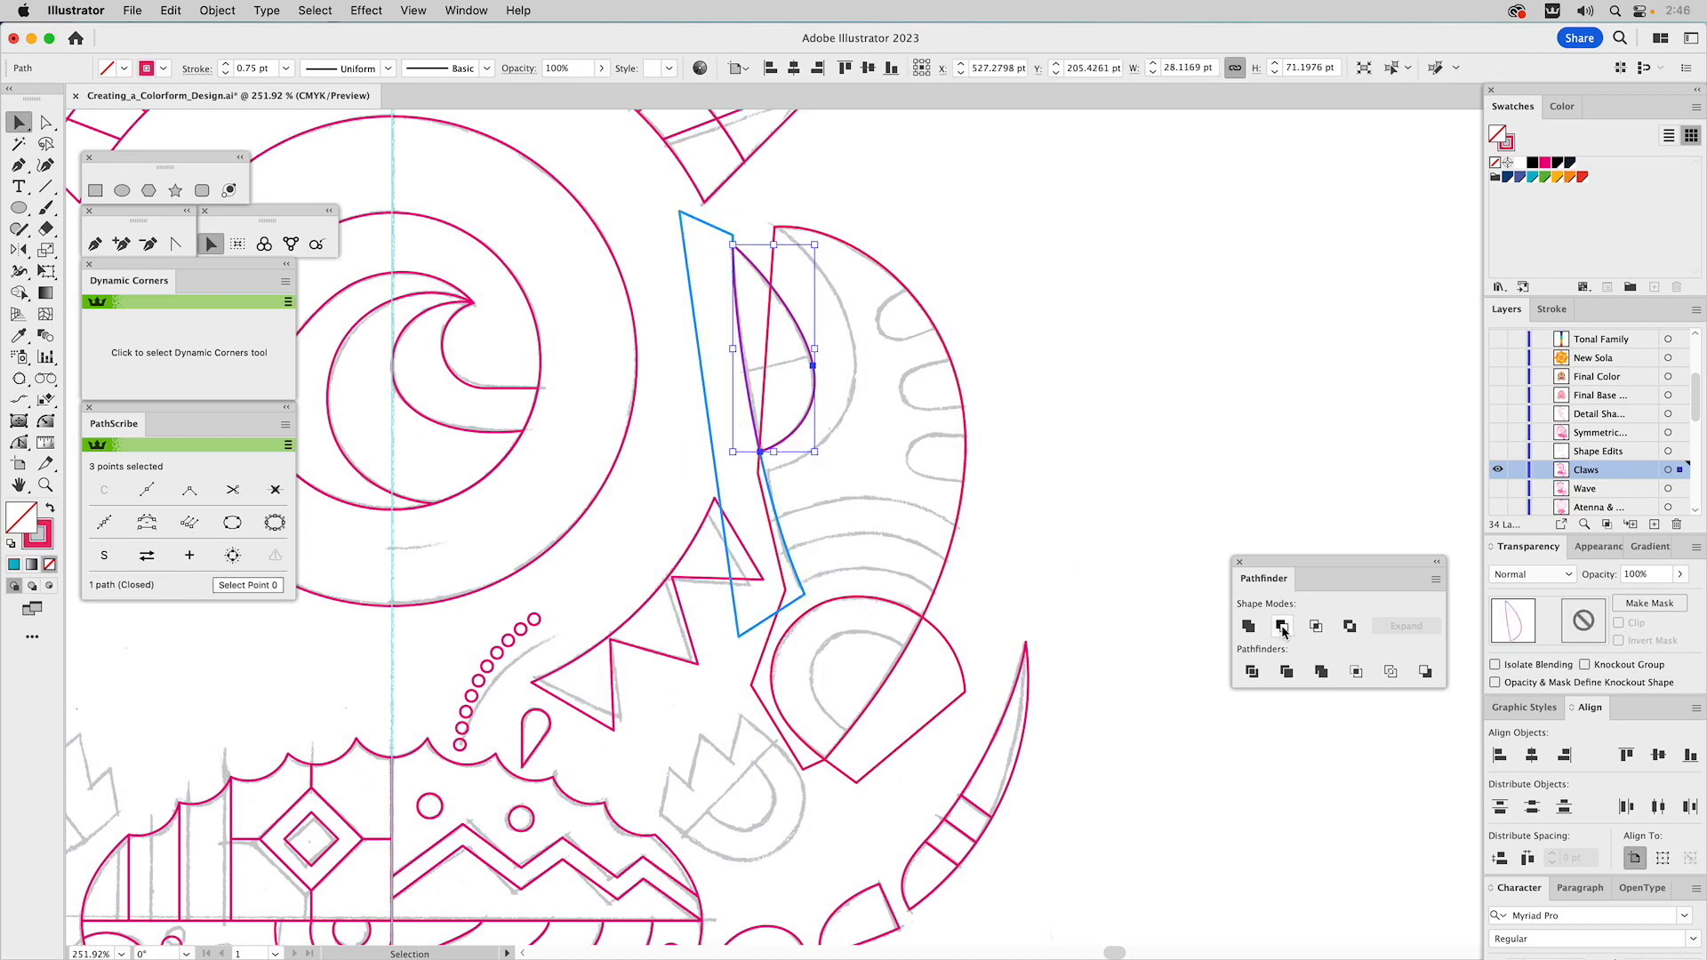
left_click(1178, 373)
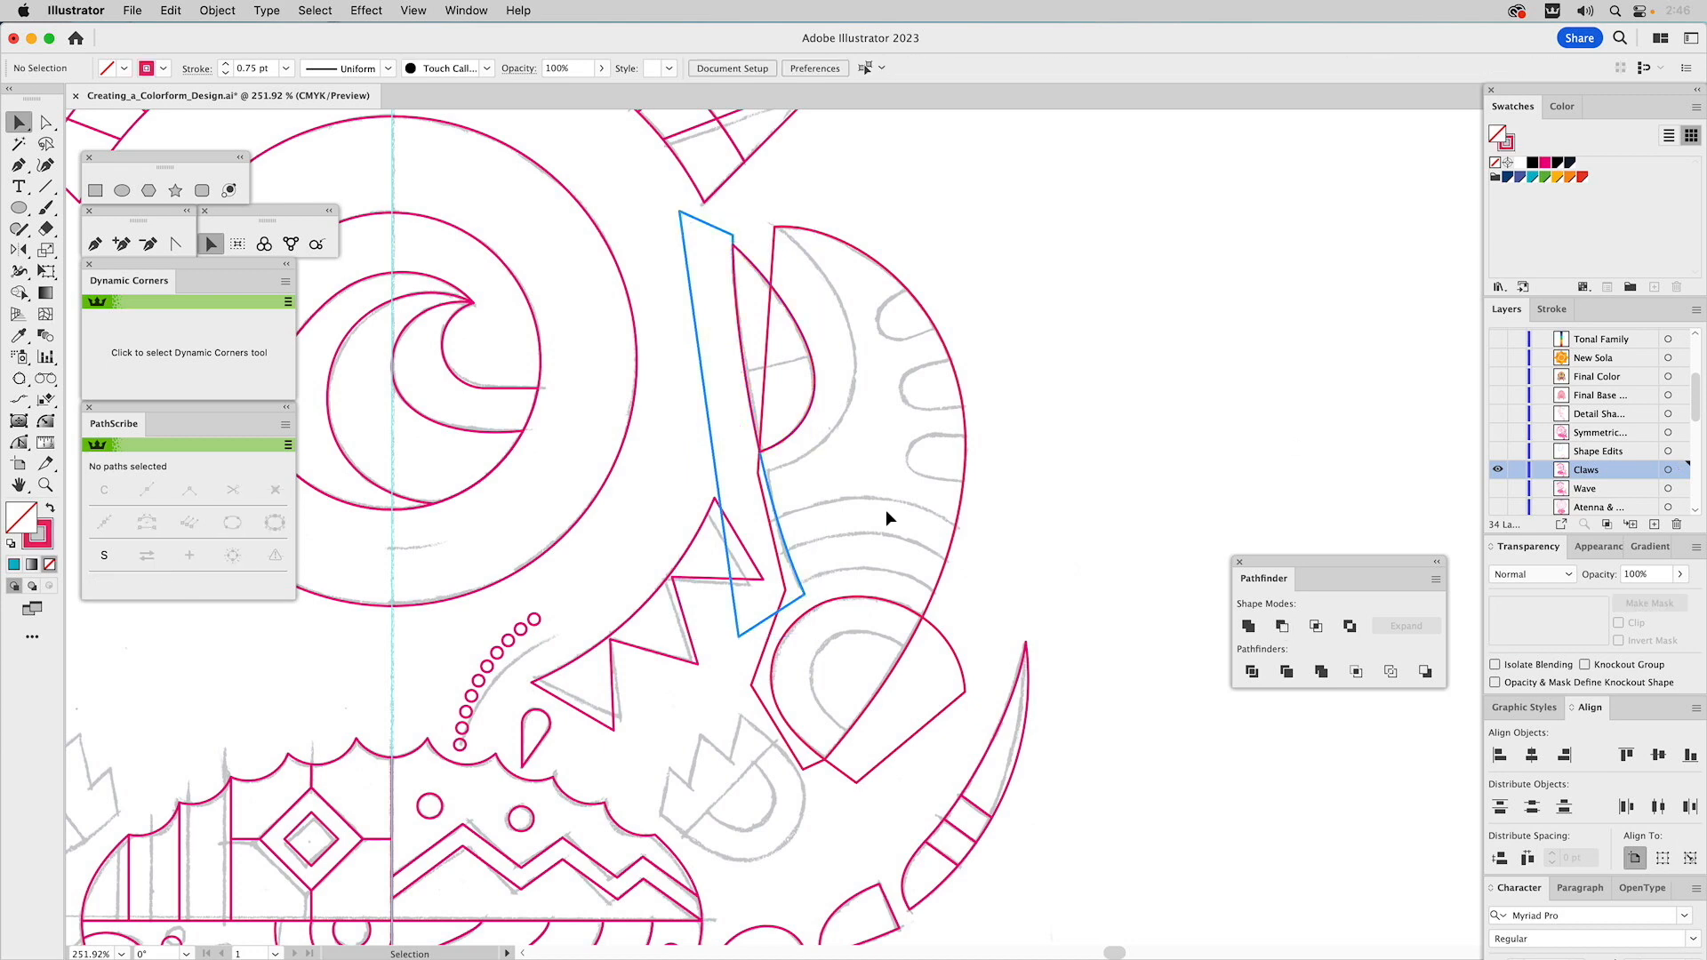
Subtract the blue cutting shape from the inner edge of the large claw outline with Minus Front
left_click(780, 529)
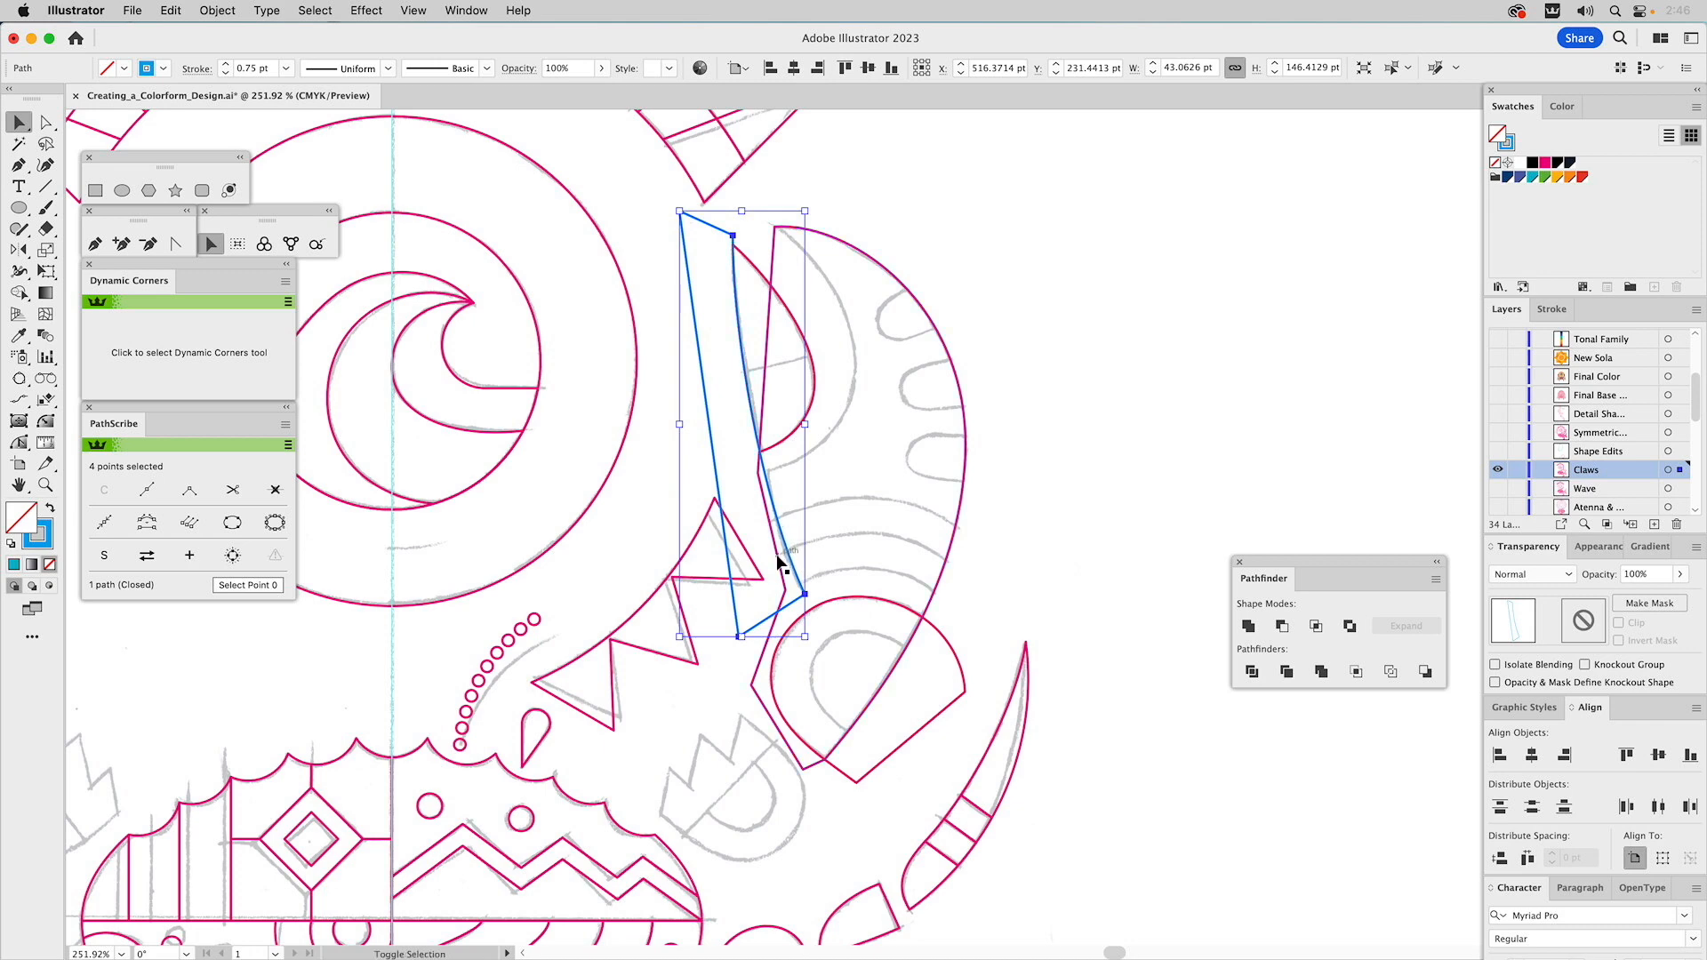
left_click(779, 558, "shift")
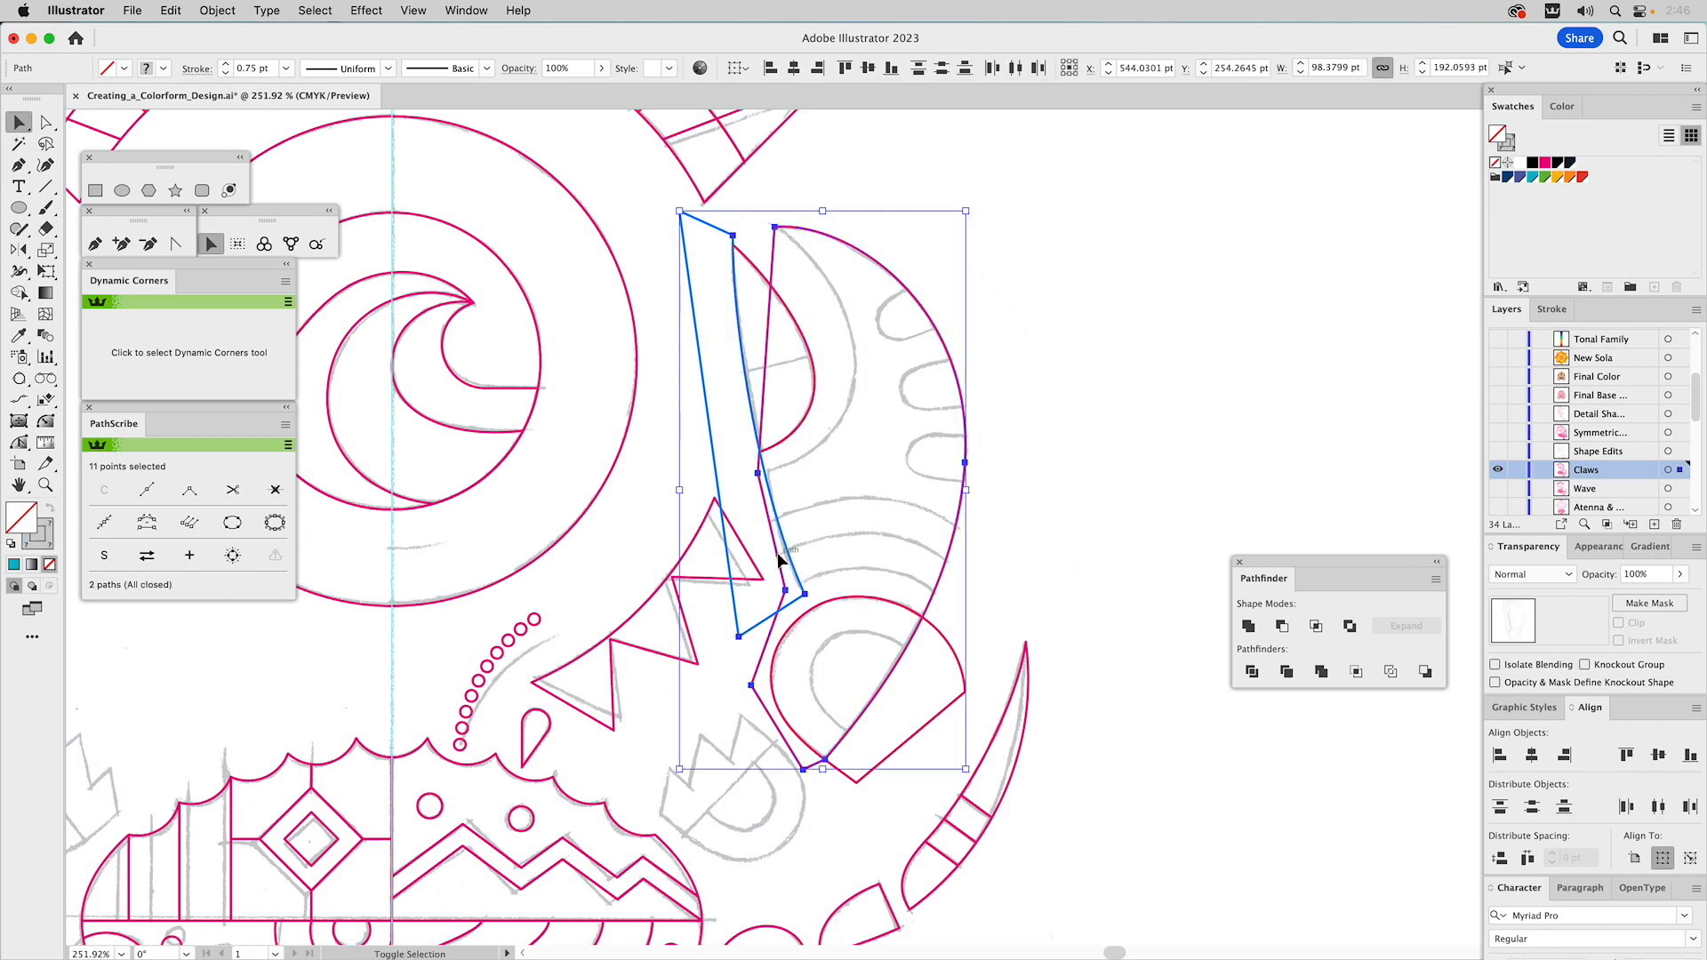
left_click(1282, 626)
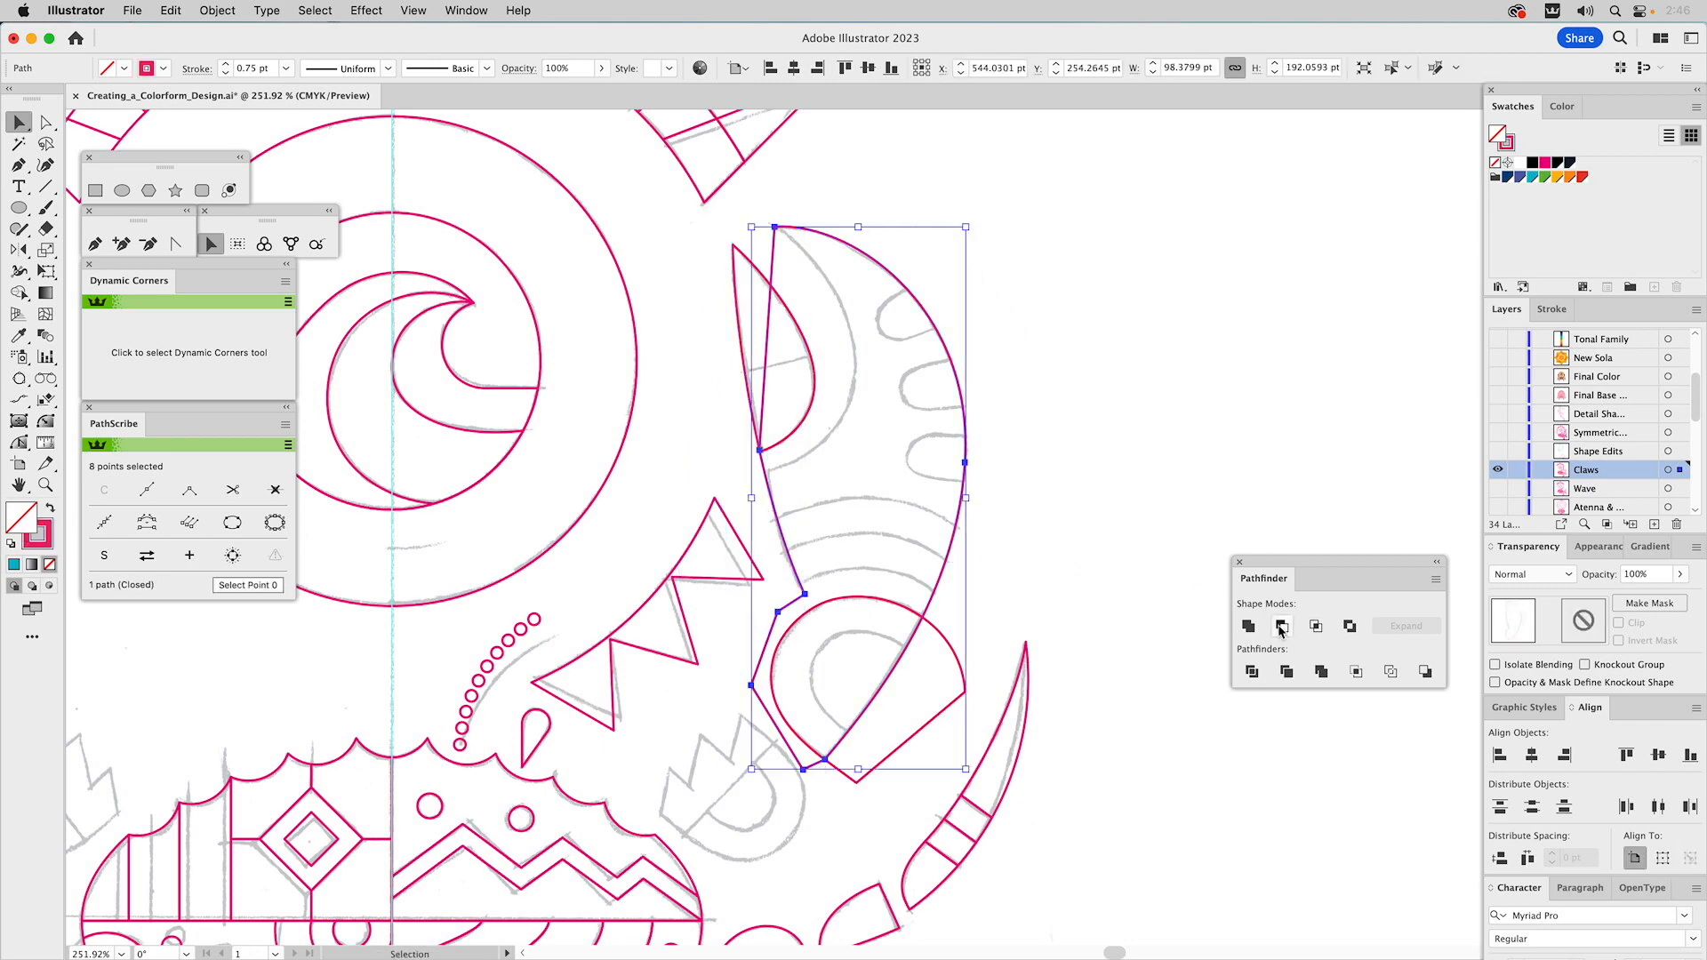
left_click(1125, 546)
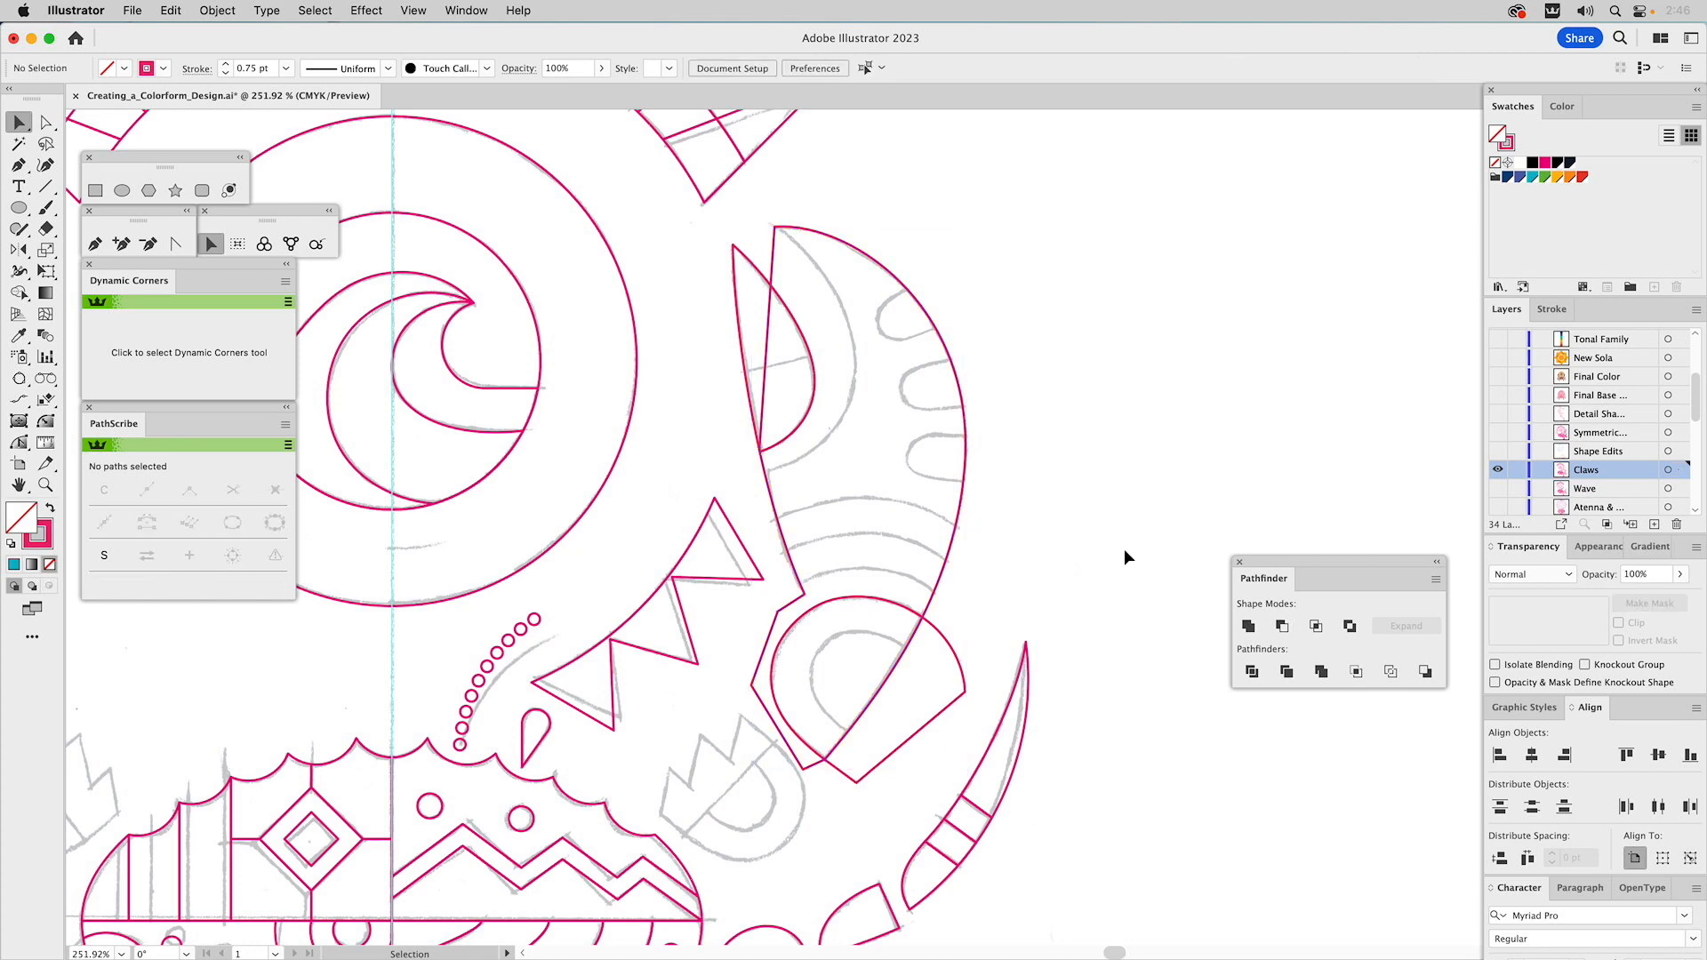
Intersect the large claw outline with the rounded shape at its base using Pathfinder
left_click(946, 566)
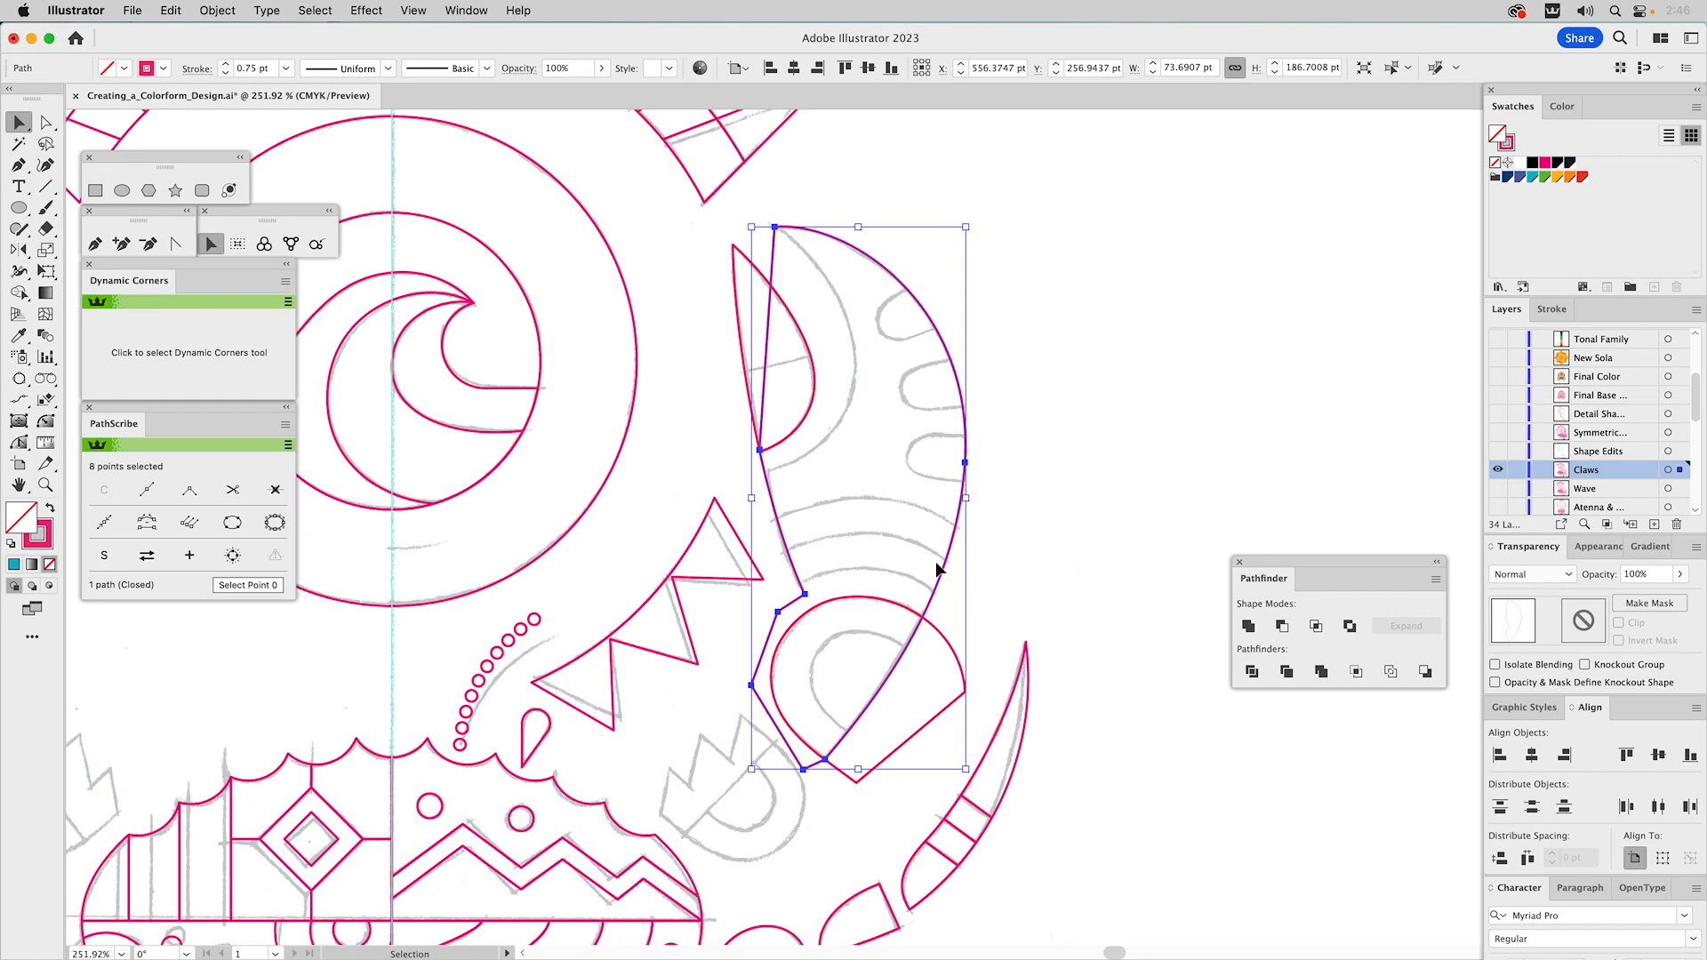
left_click(1315, 626)
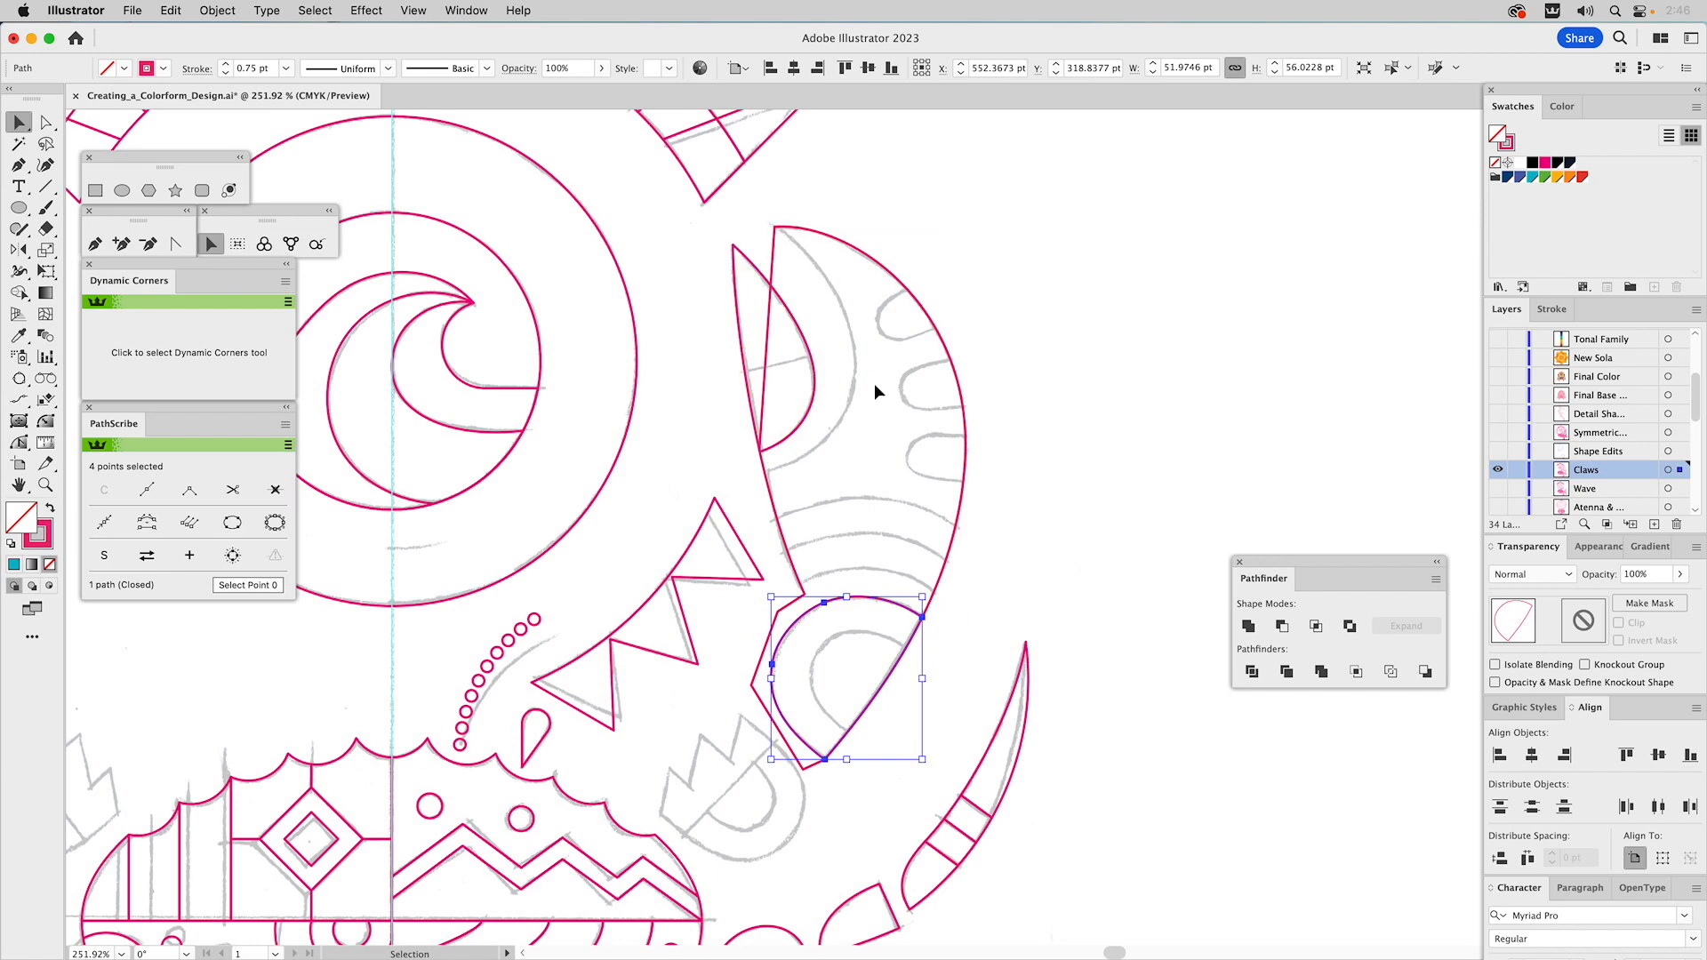
Show the Shape Edits layer and subtract its blue curved shape from the large claw with Minus Front to form the pincer opening
left_click(1498, 451)
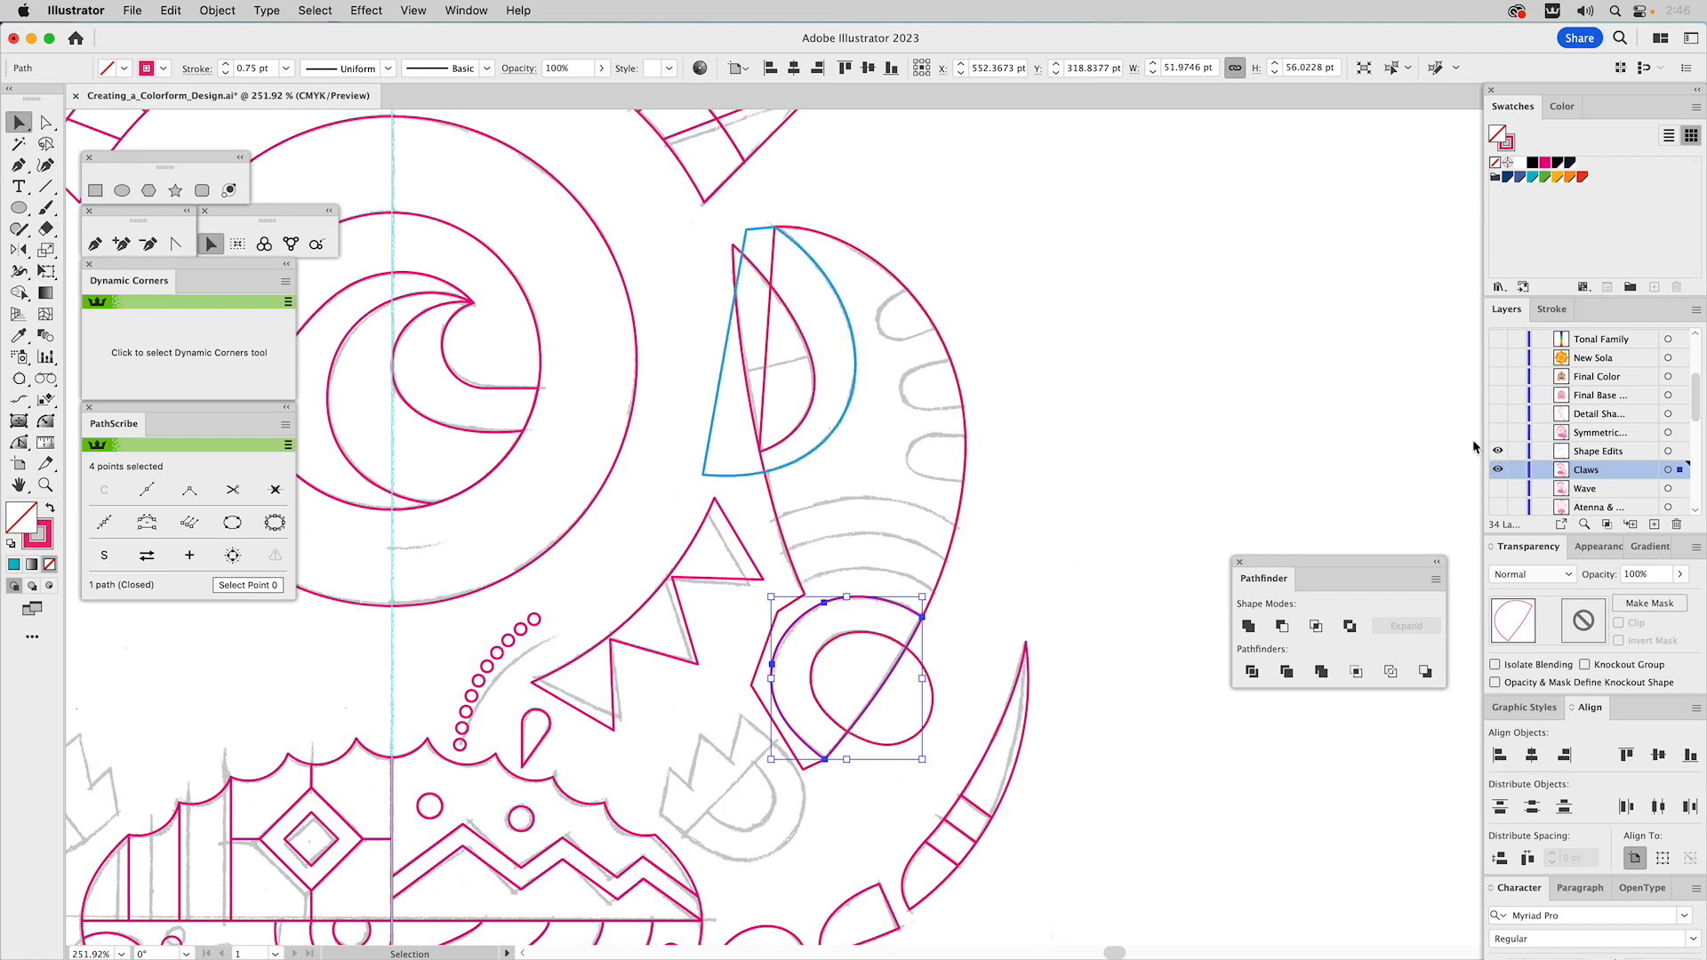
left_click(808, 254)
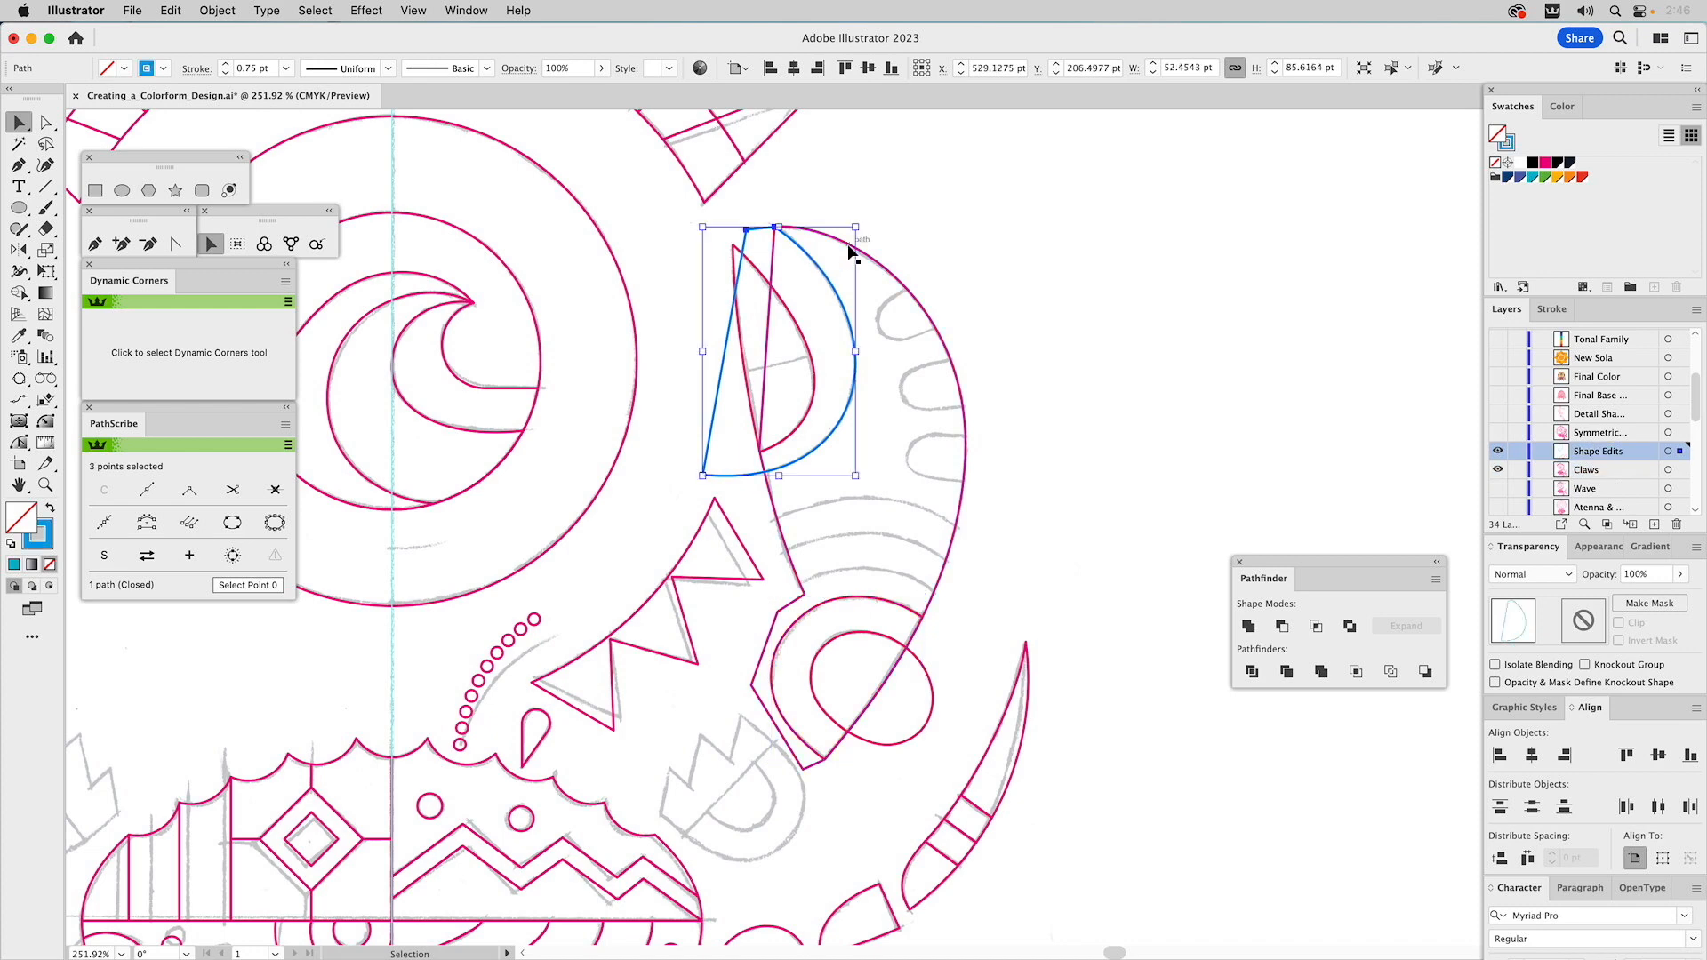
left_click(849, 250, "shift")
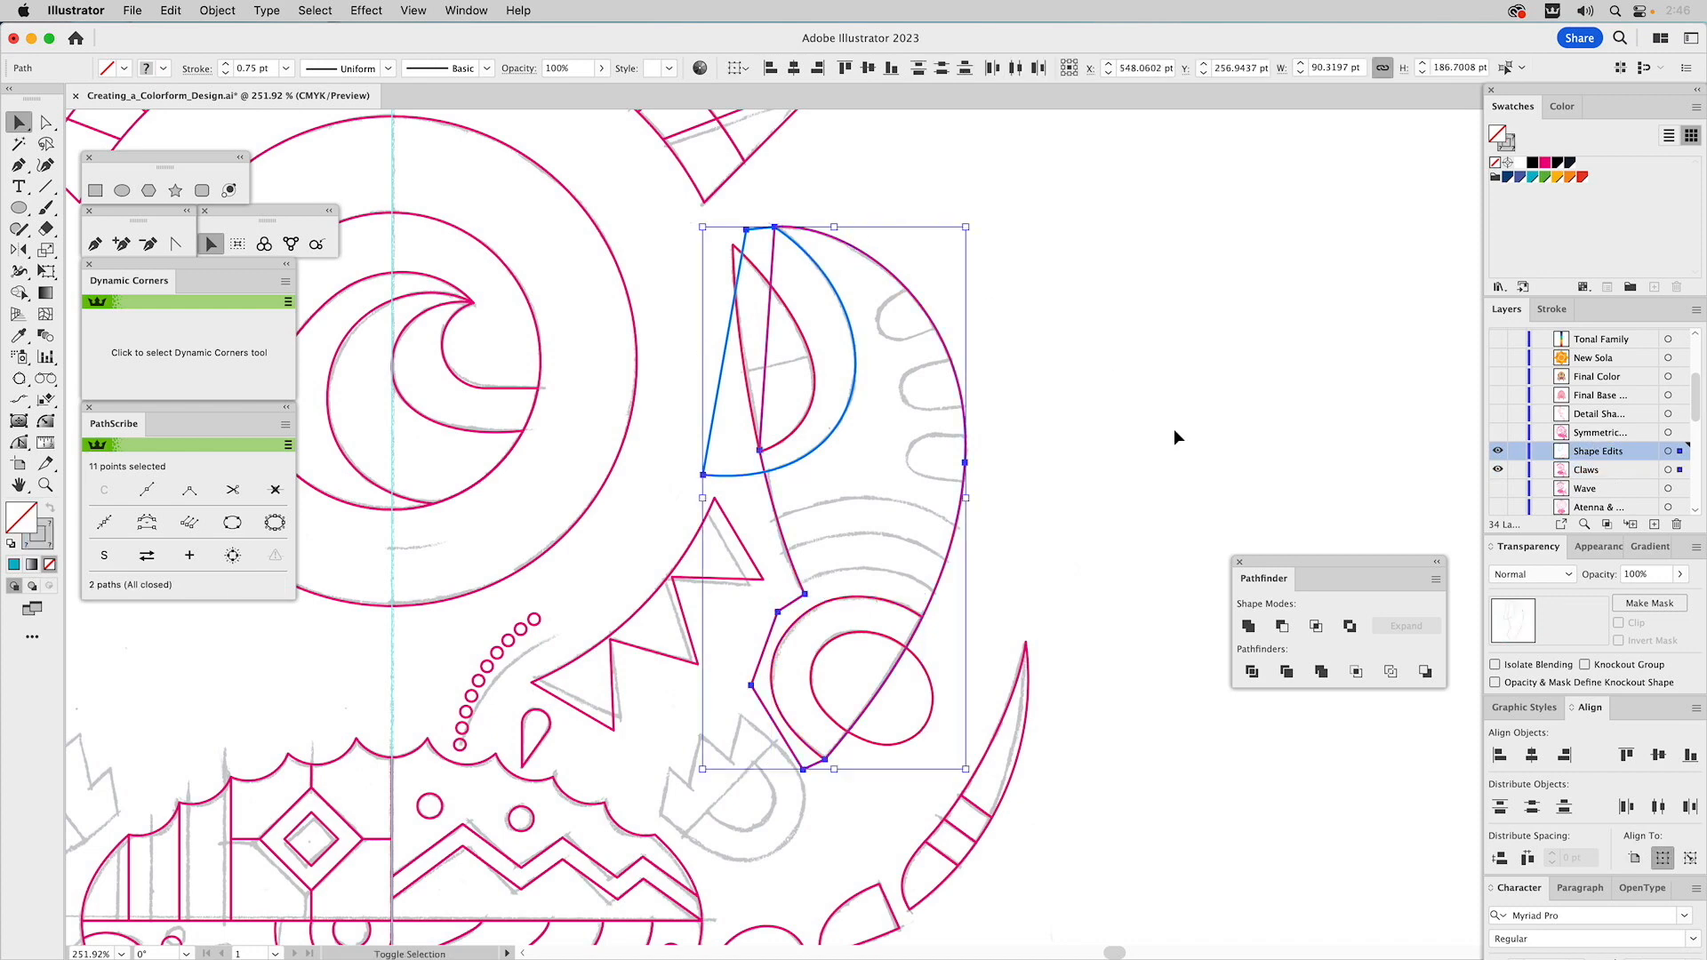
left_click(1282, 627)
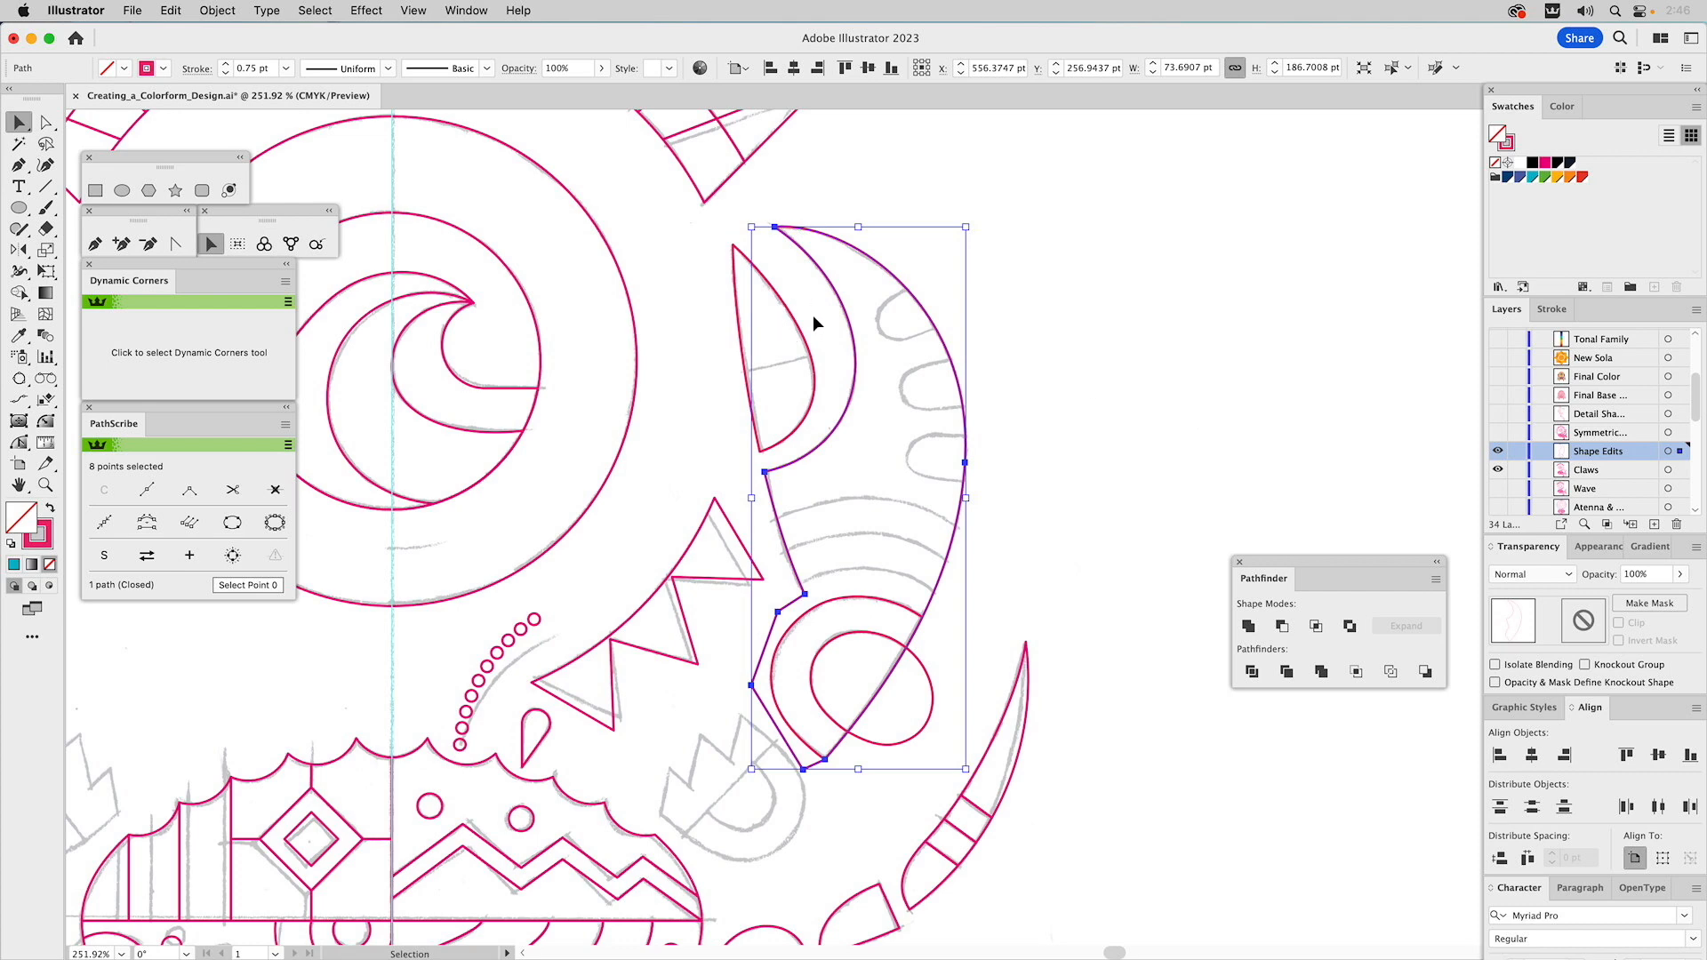
Intersect the small inner rounded shape with the half-round shape at the large claw's base using Pathfinder
left_click(1075, 537)
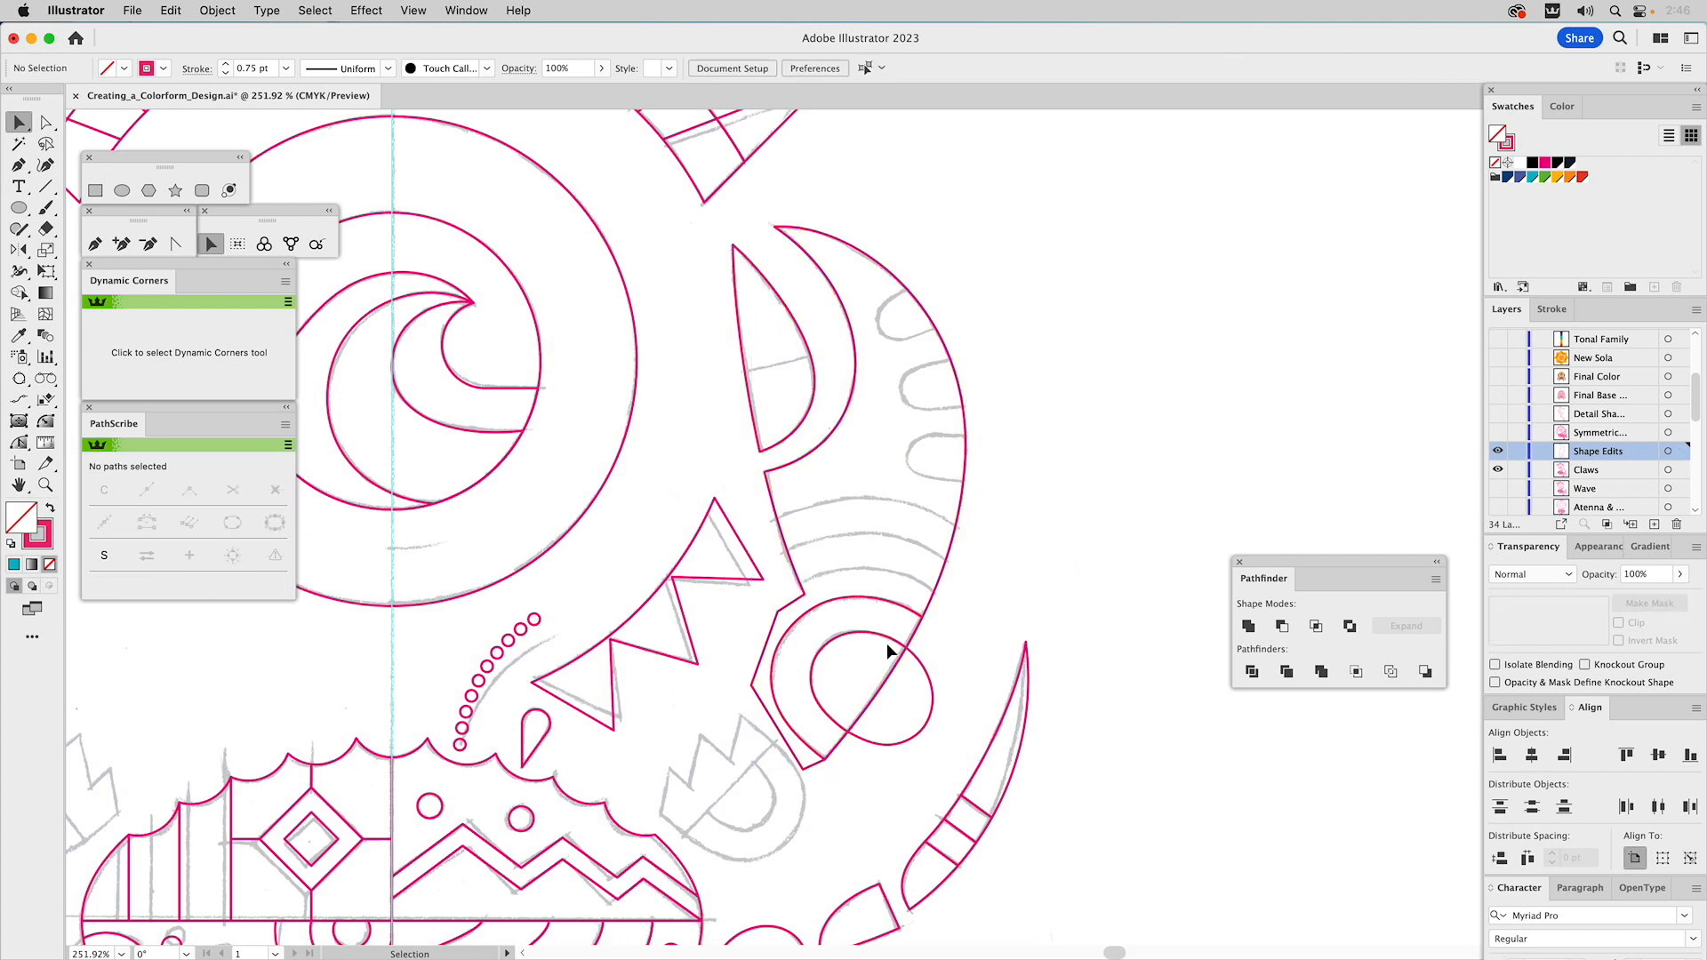
left_click(893, 605)
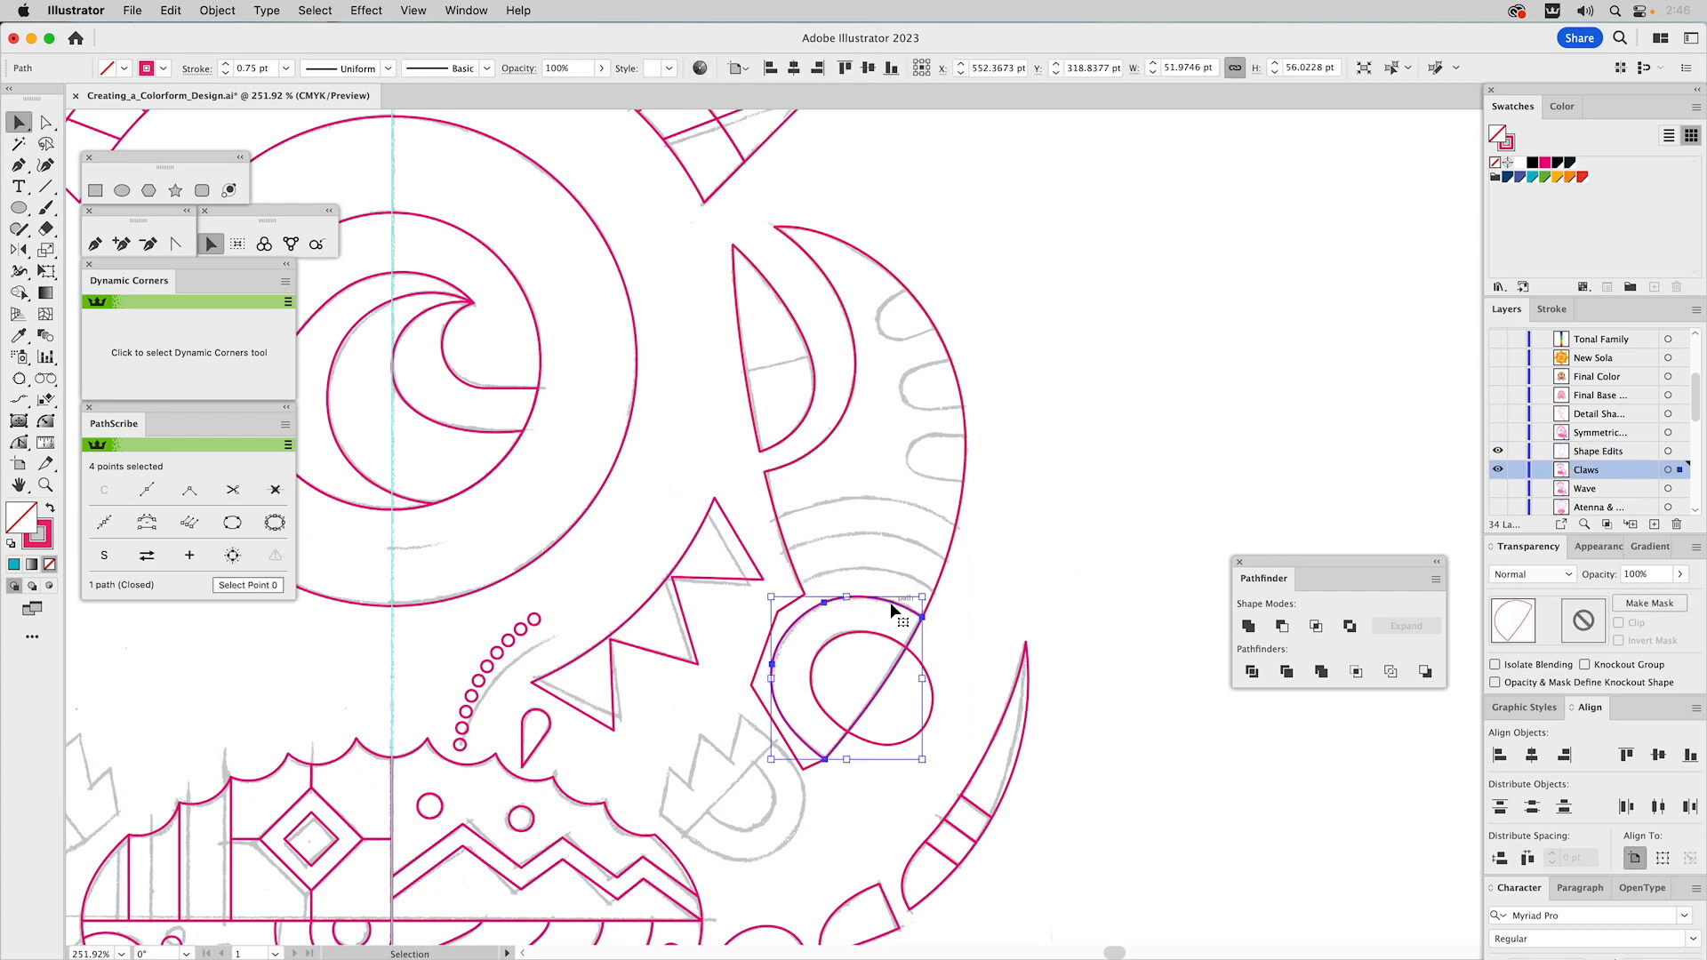
left_click(871, 632, "shift")
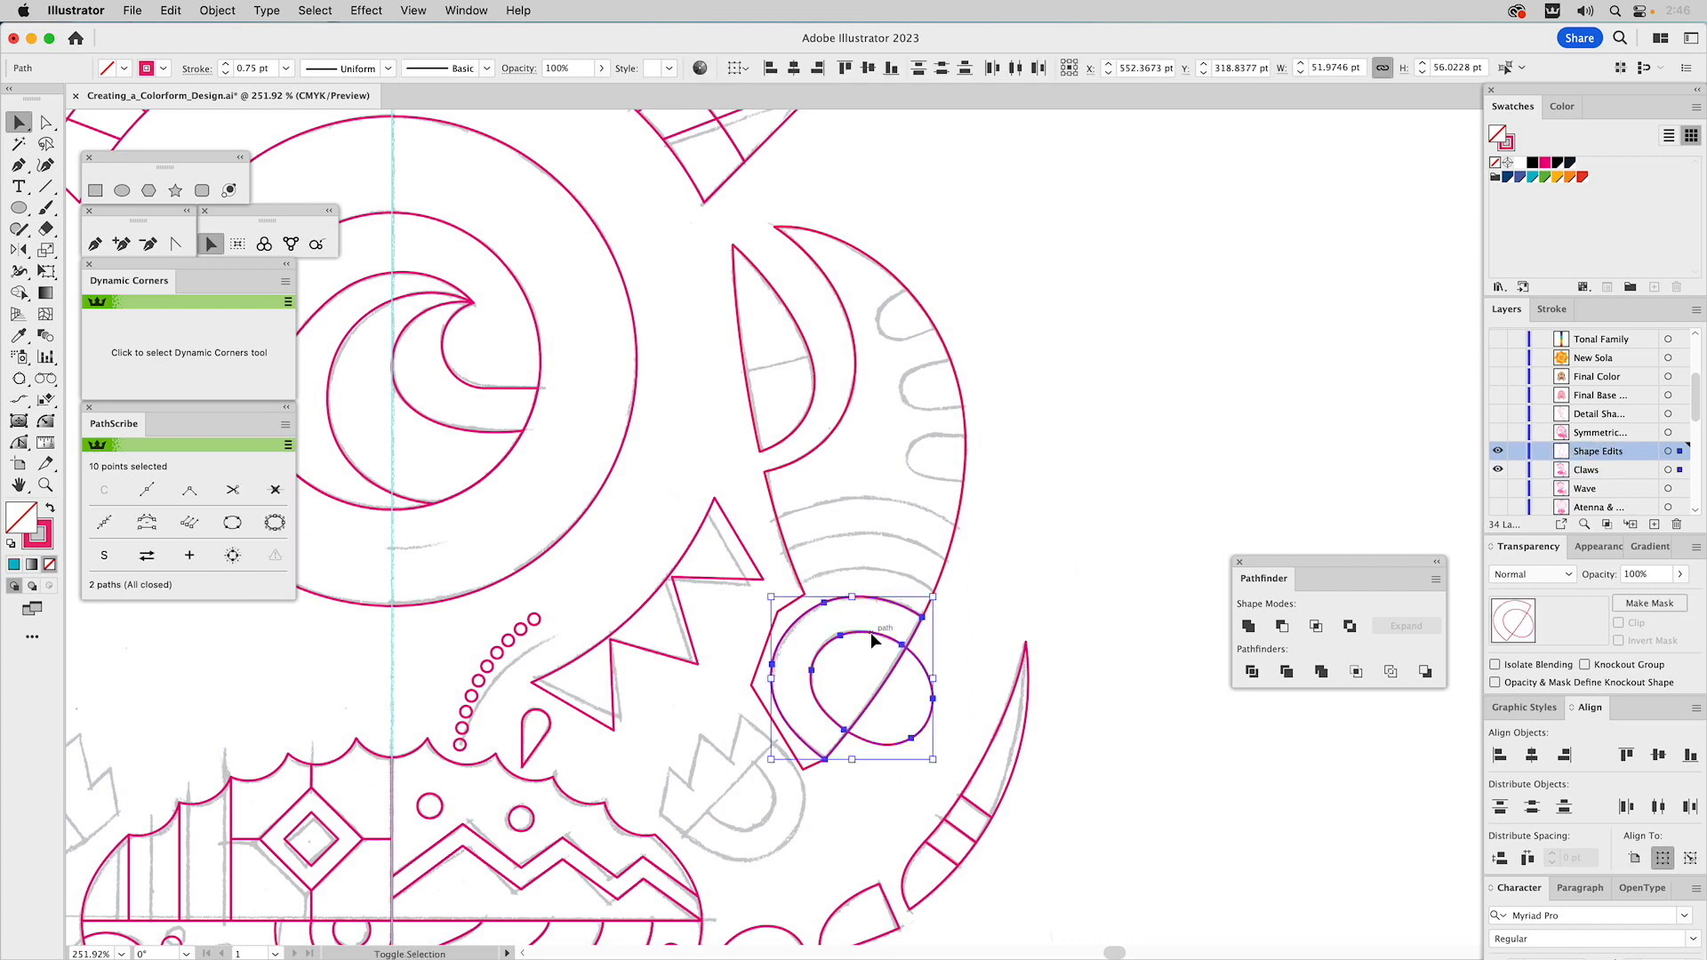
left_click(1315, 627)
left_click(1149, 512)
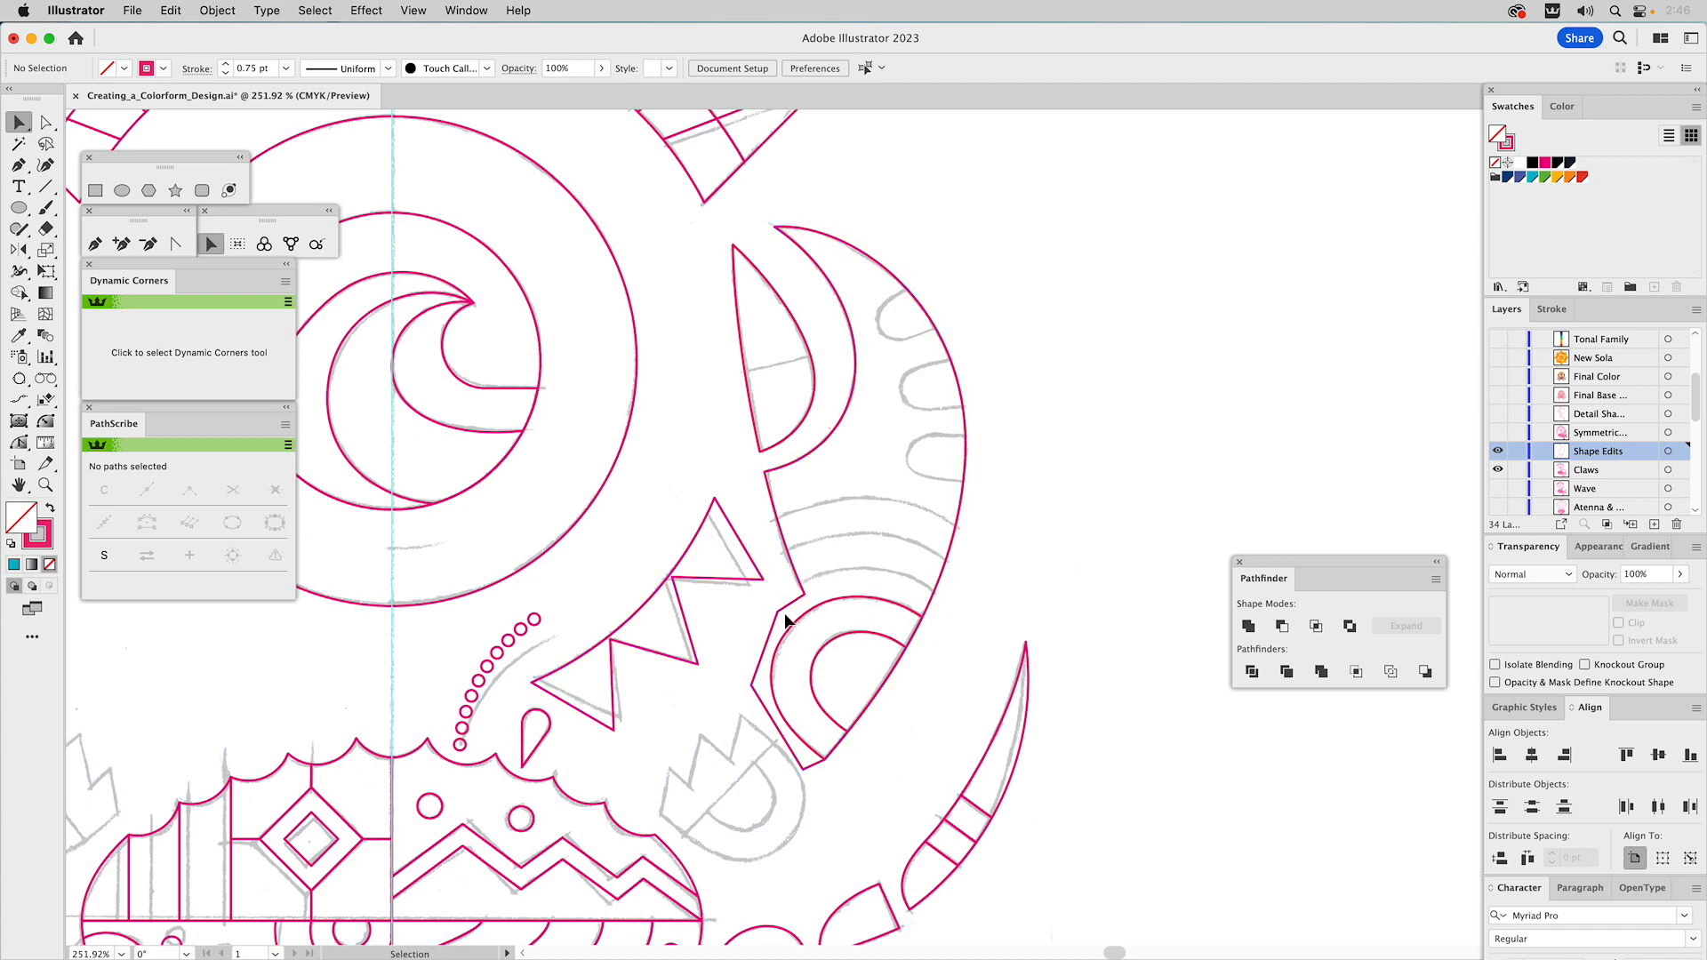
Create an offset path of 10 pt around the half-round shape at the large claw's base
left_click(861, 600)
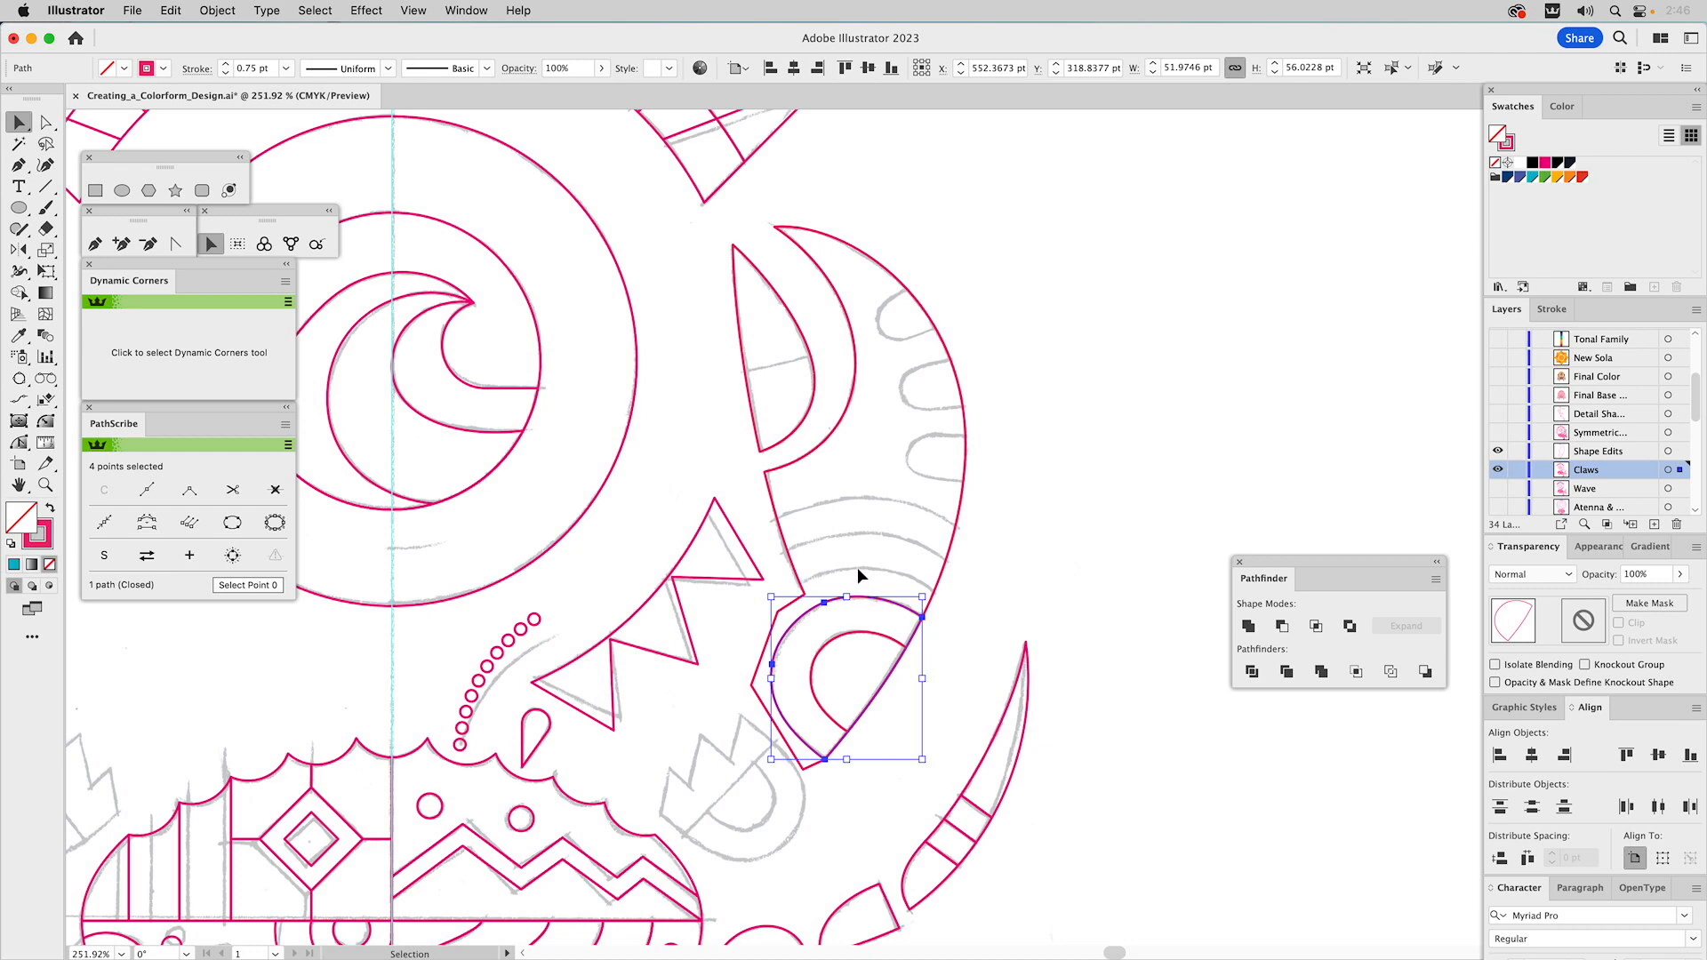
left_click(211, 11)
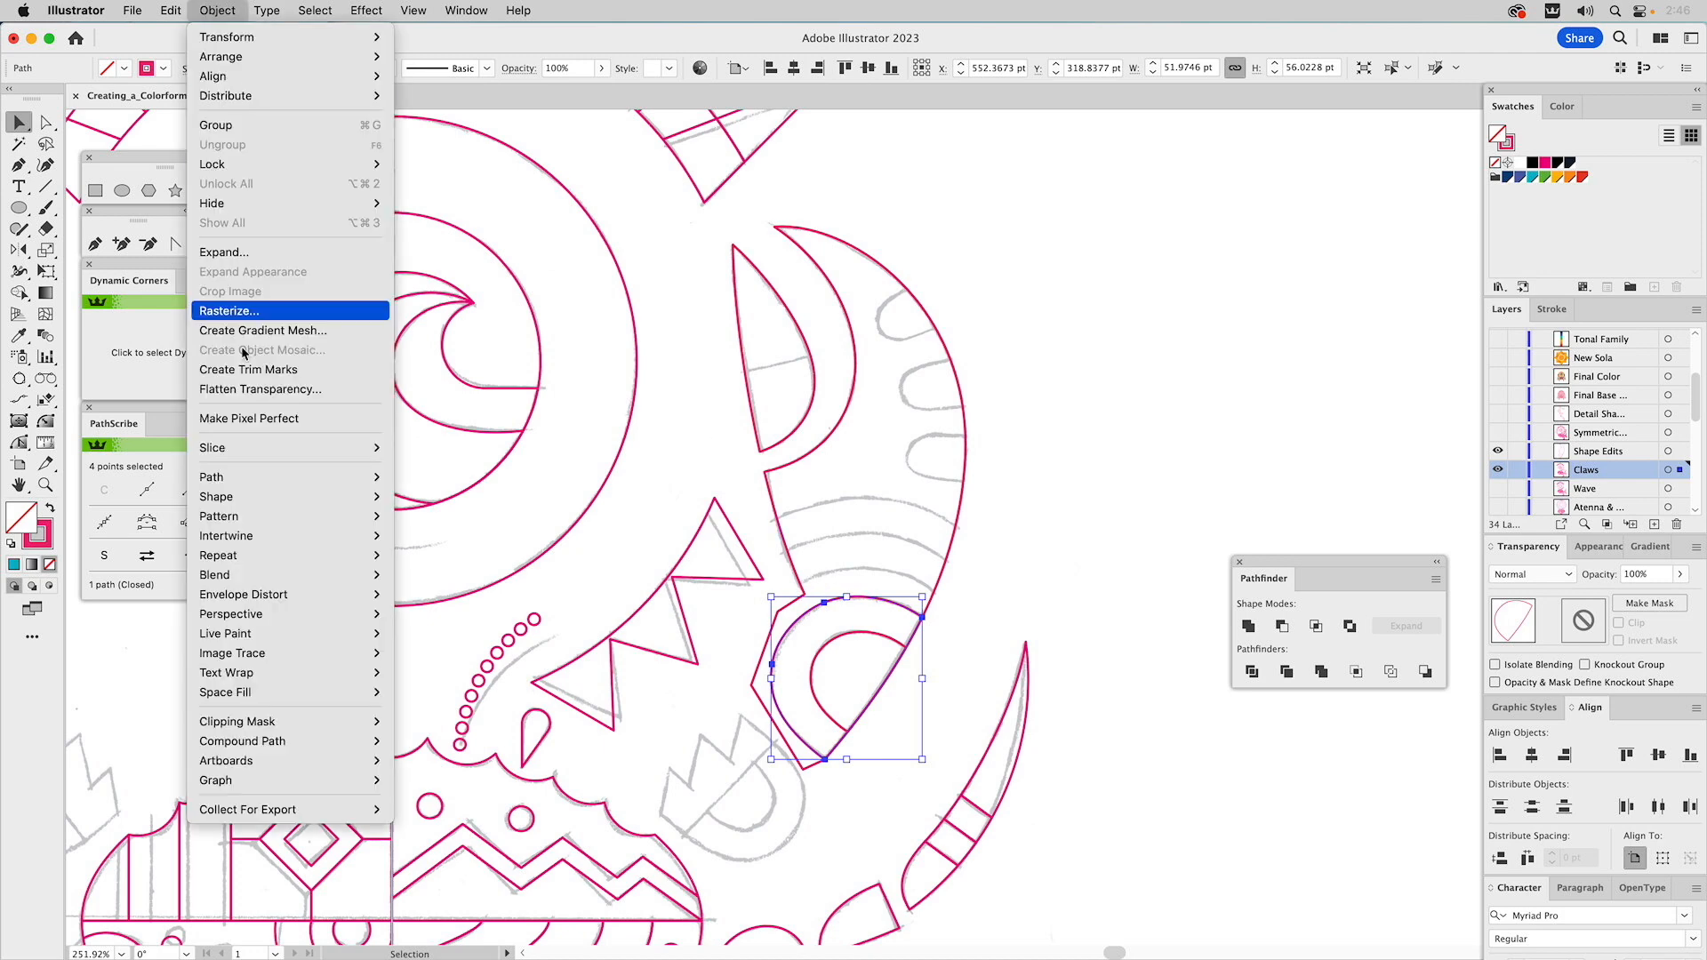
mouse_move(240, 476)
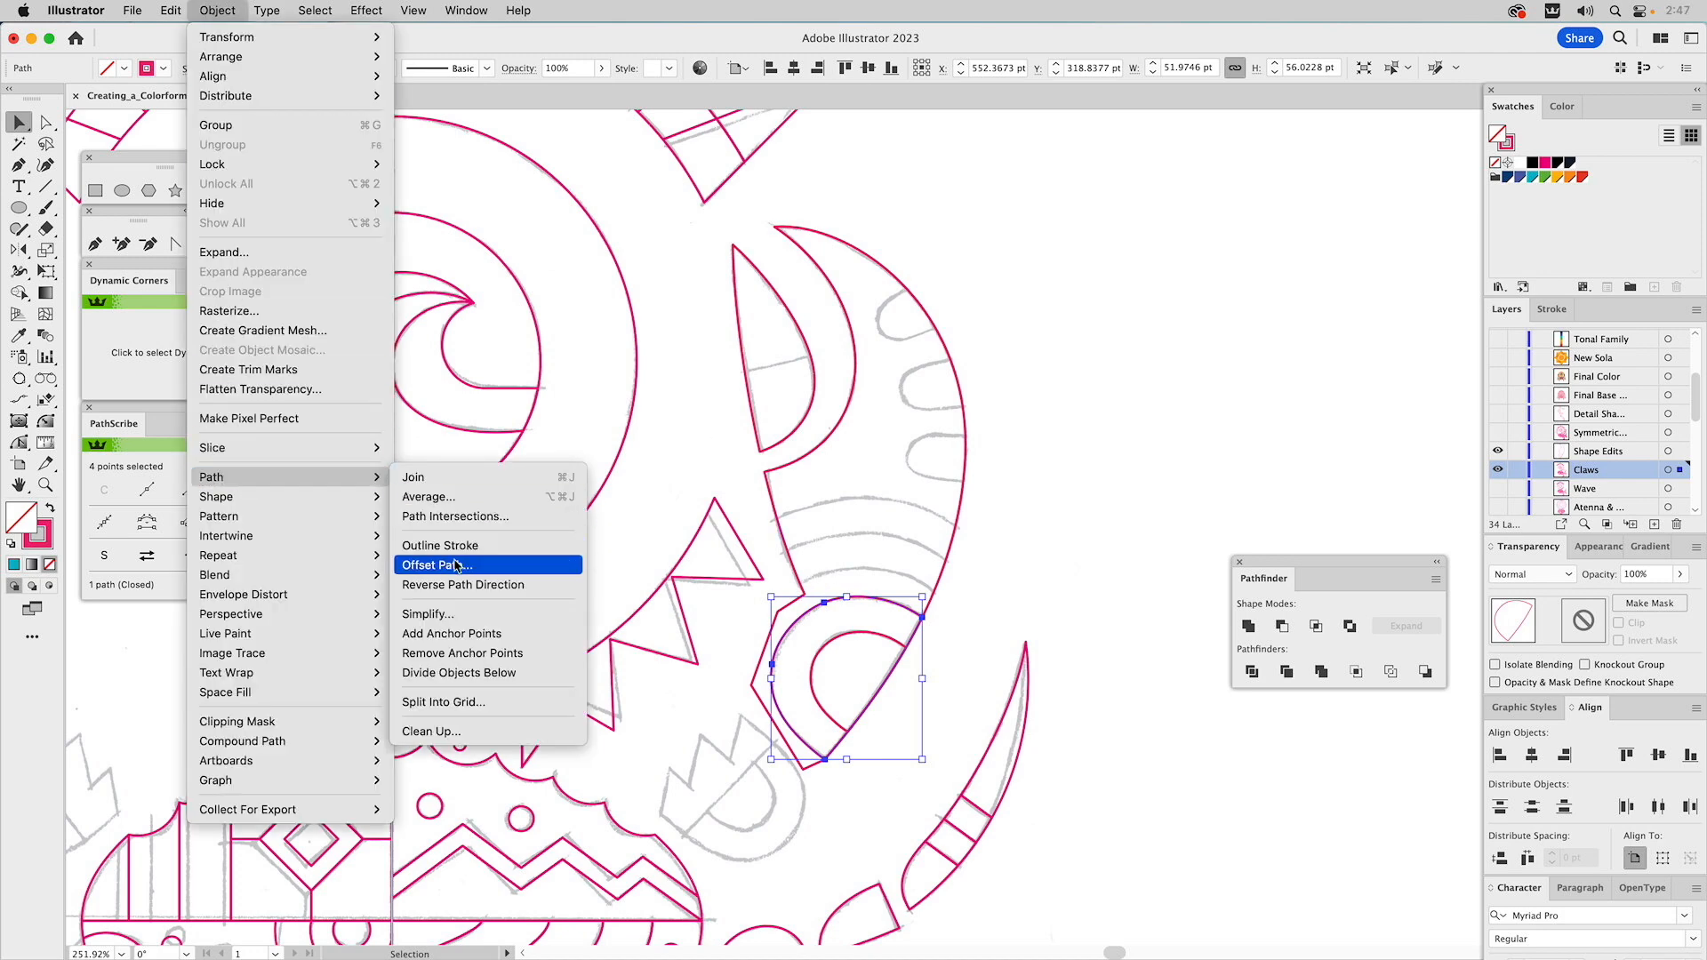
left_click(460, 566)
left_click(1230, 438)
left_click_drag(1231, 437, 1217, 441)
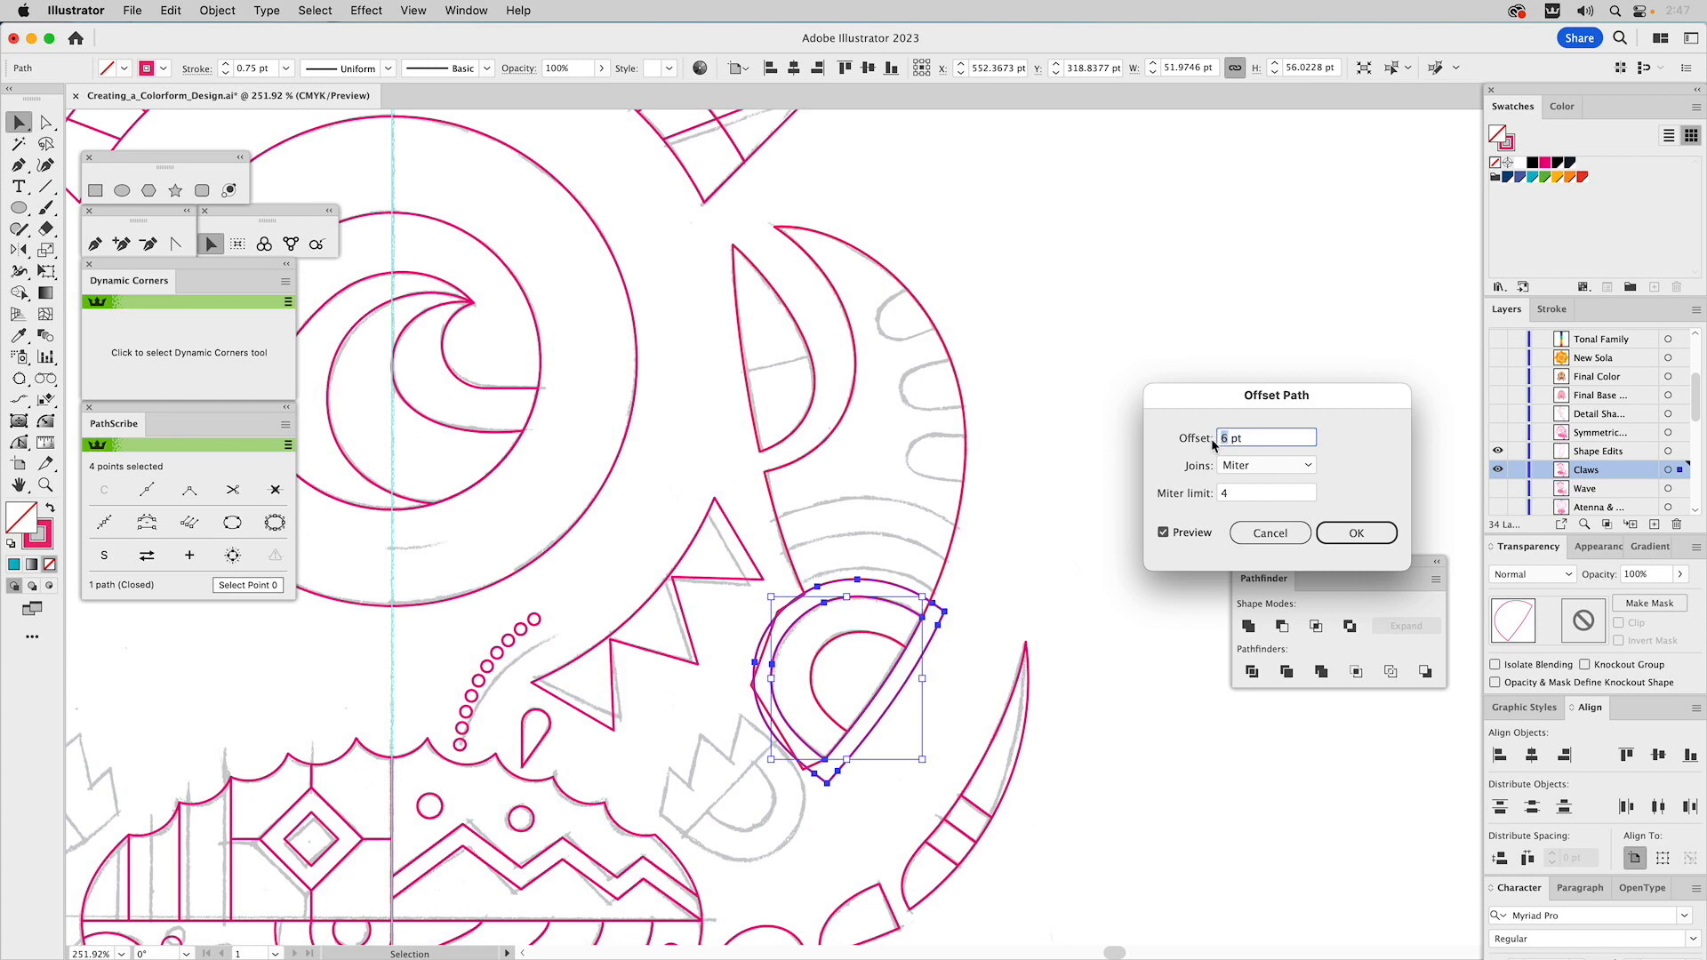
type("10")
left_click(1344, 534)
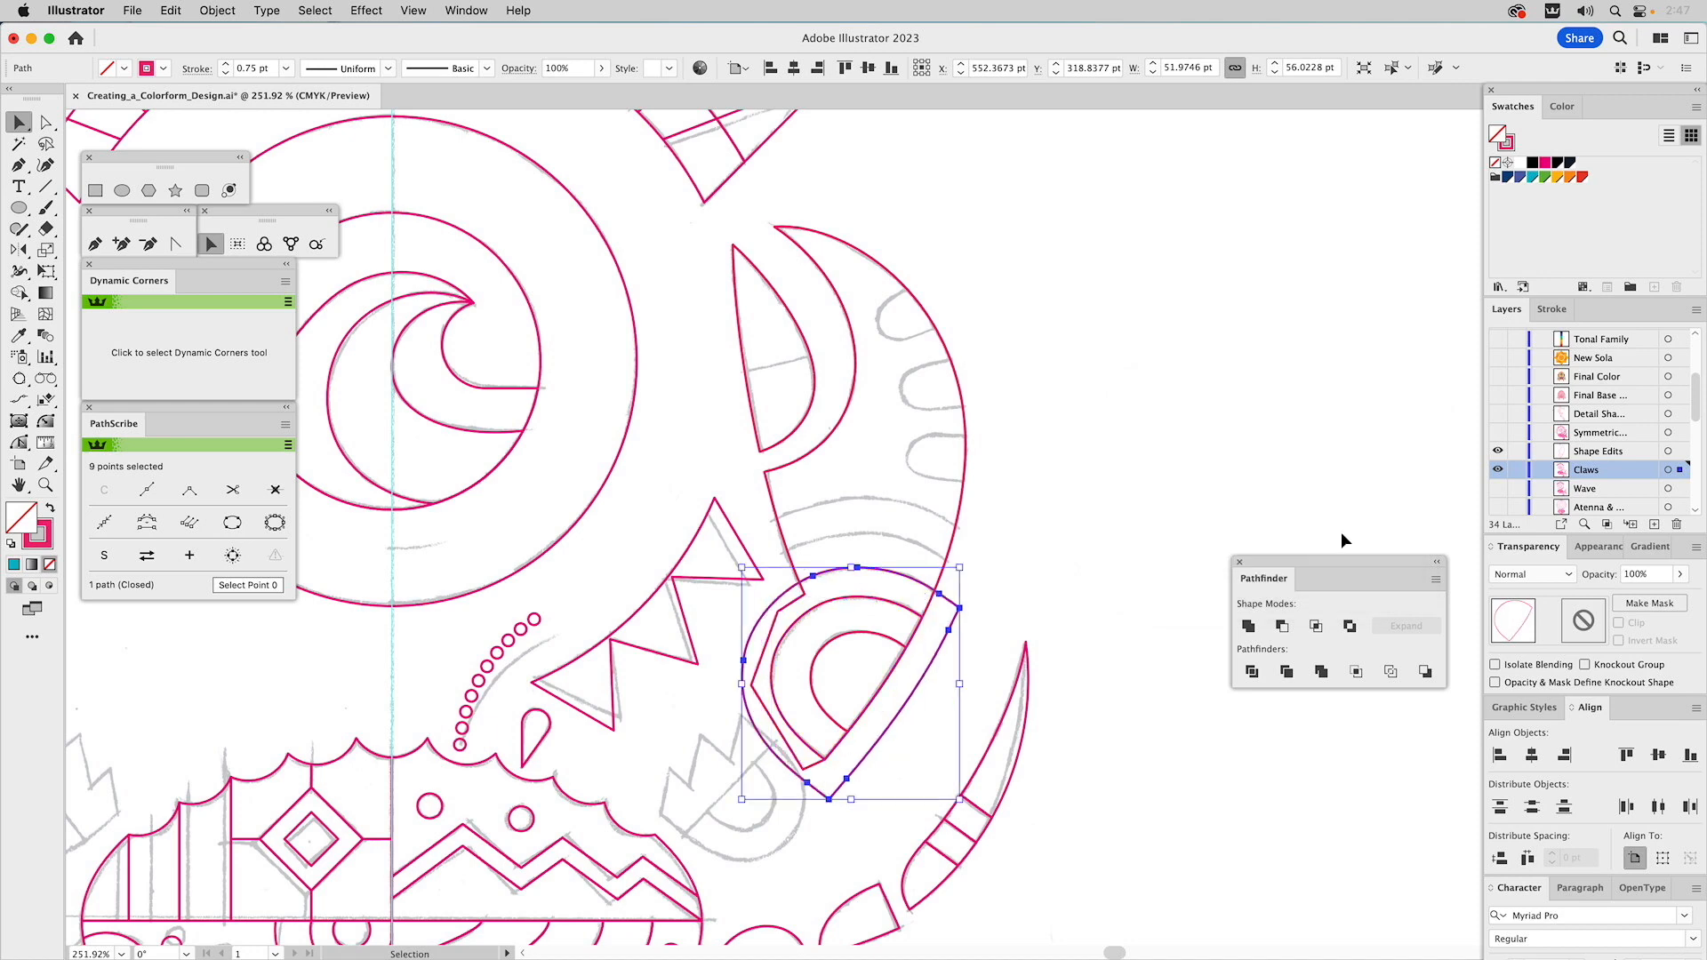
Give the offset shape a yellow-orange fill on the Shape Edits layer and subtract it from the large claw with Minus Front
left_click(1557, 176)
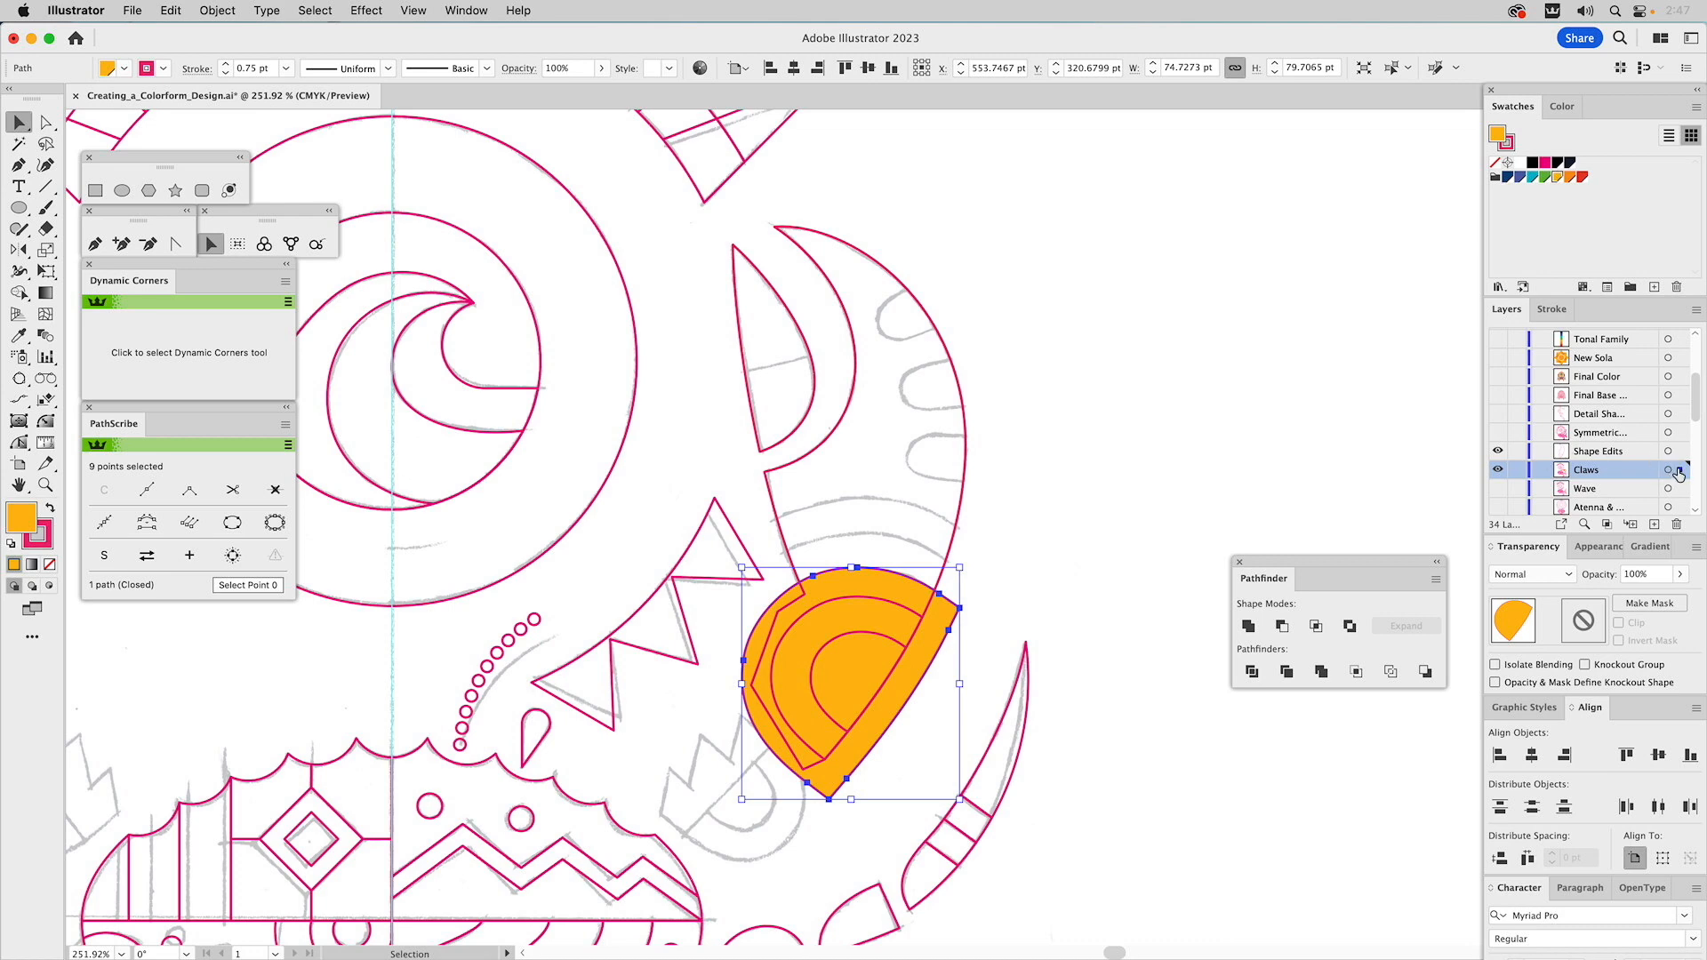
left_click_drag(1677, 469, 1679, 451)
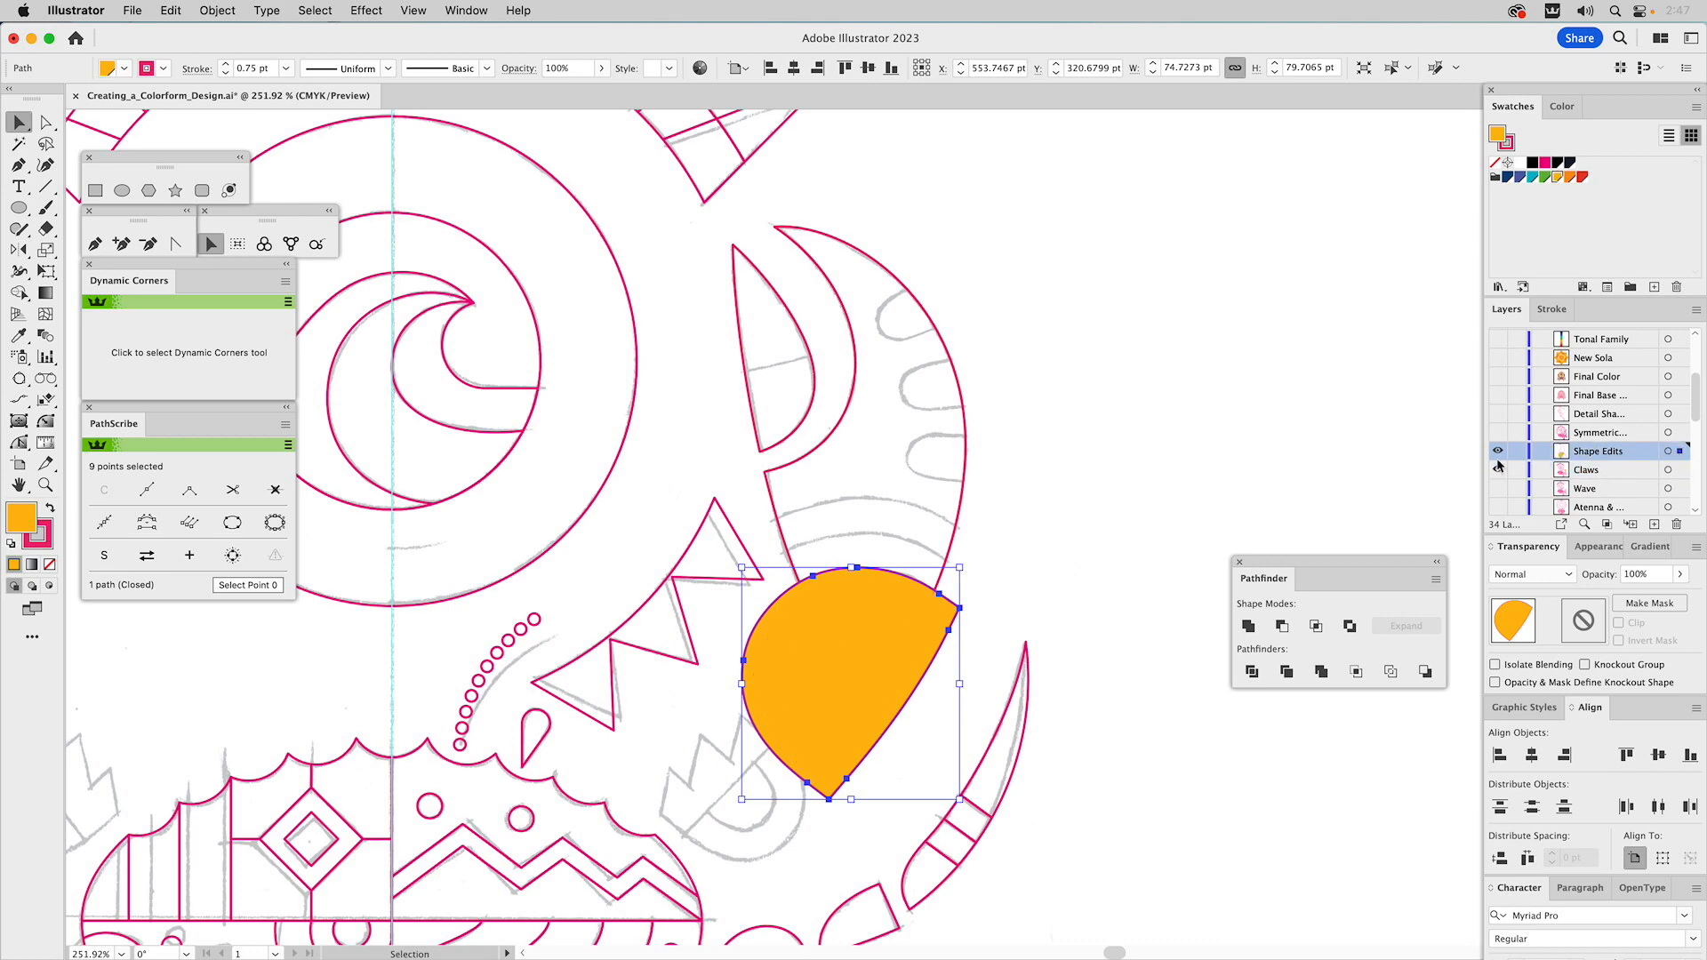
left_click(965, 504, "shift")
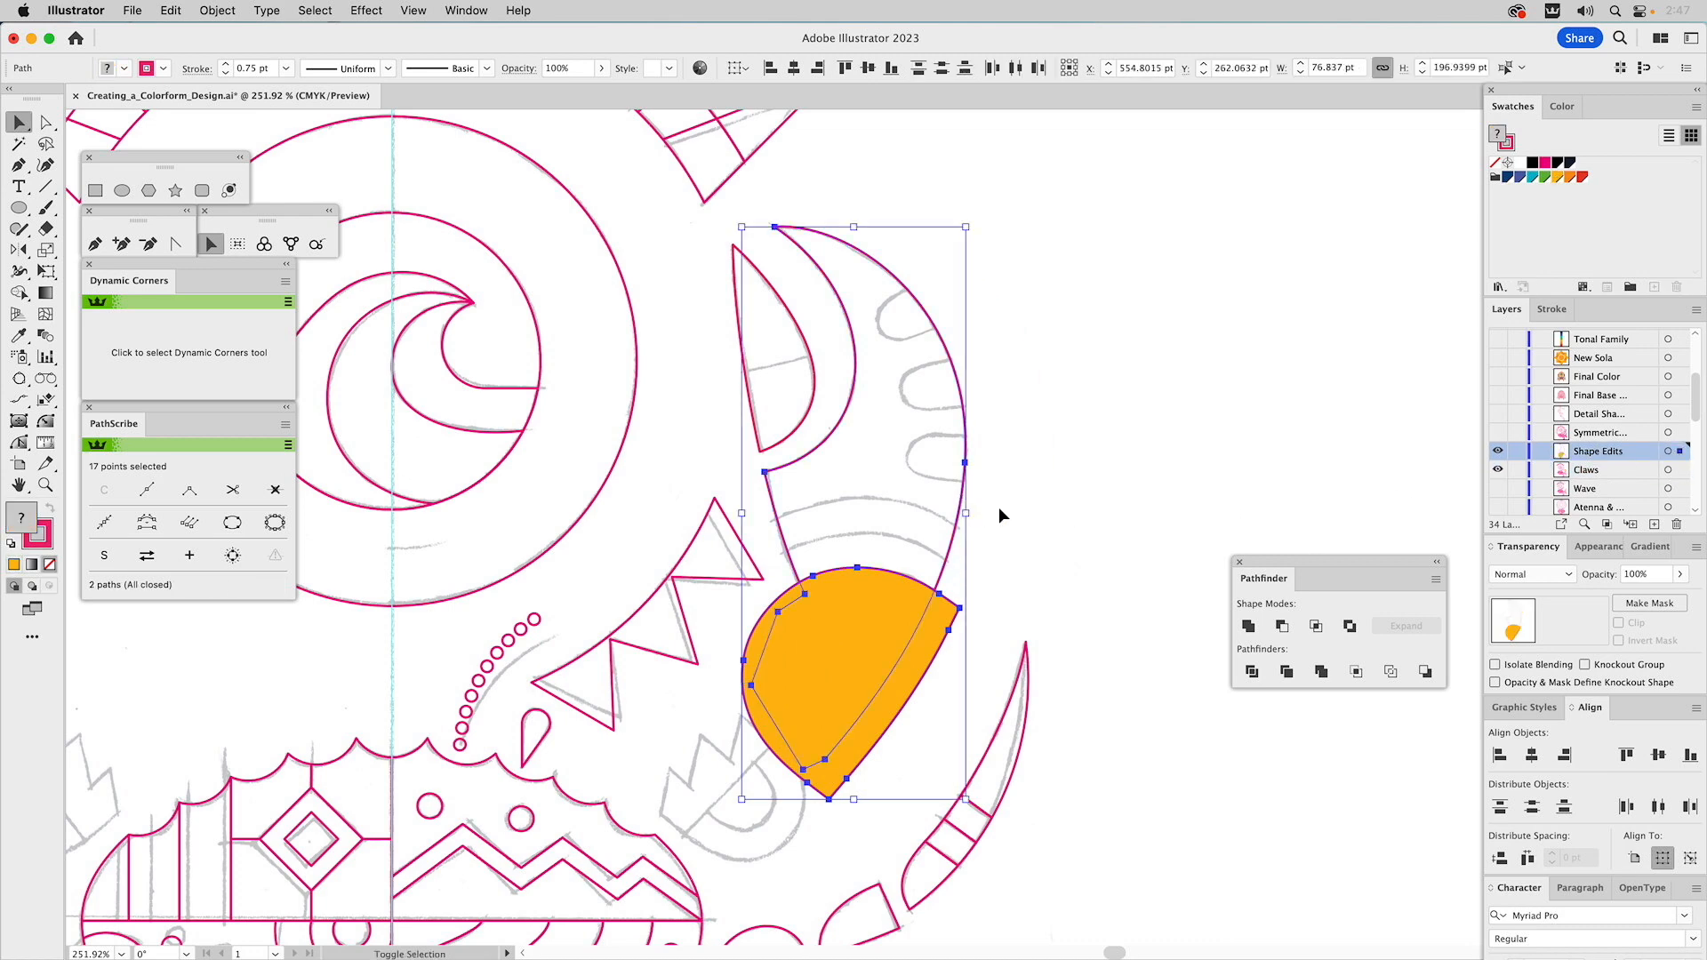
left_click(1280, 628)
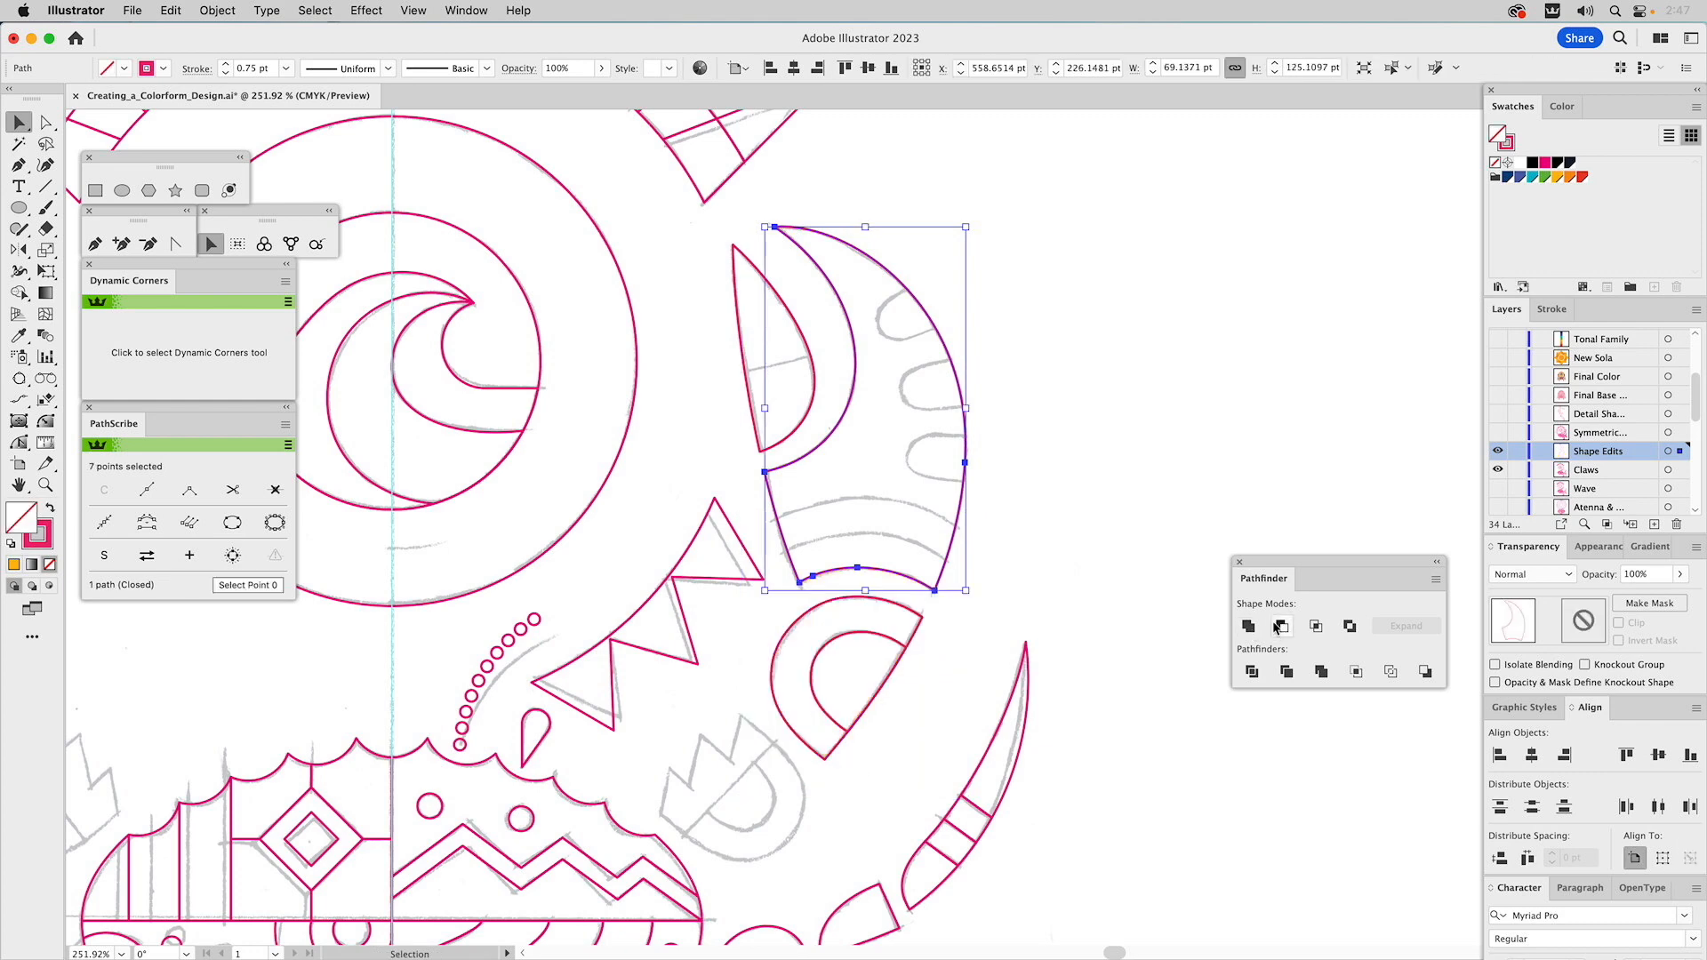
left_click(1051, 487)
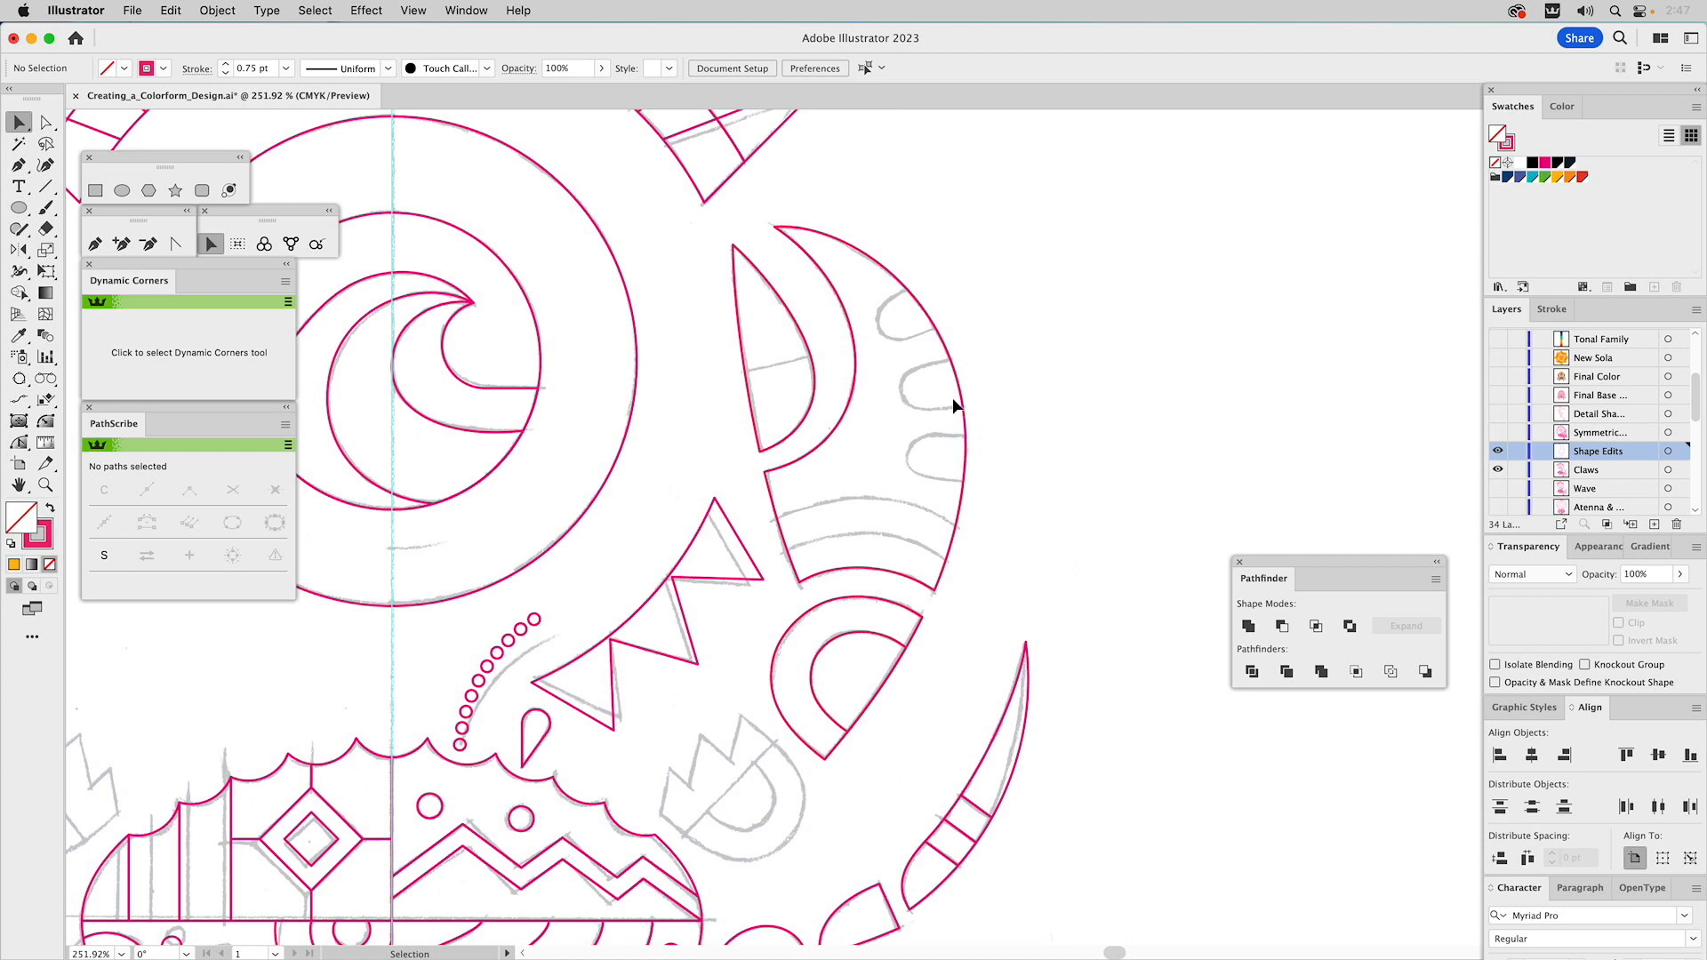
Show the Symmetric layer in place of Shape Edits and Claws, and check the mirrored claw outlines on the crab's left side
key("space")
left_click_drag(971, 355, 1132, 486)
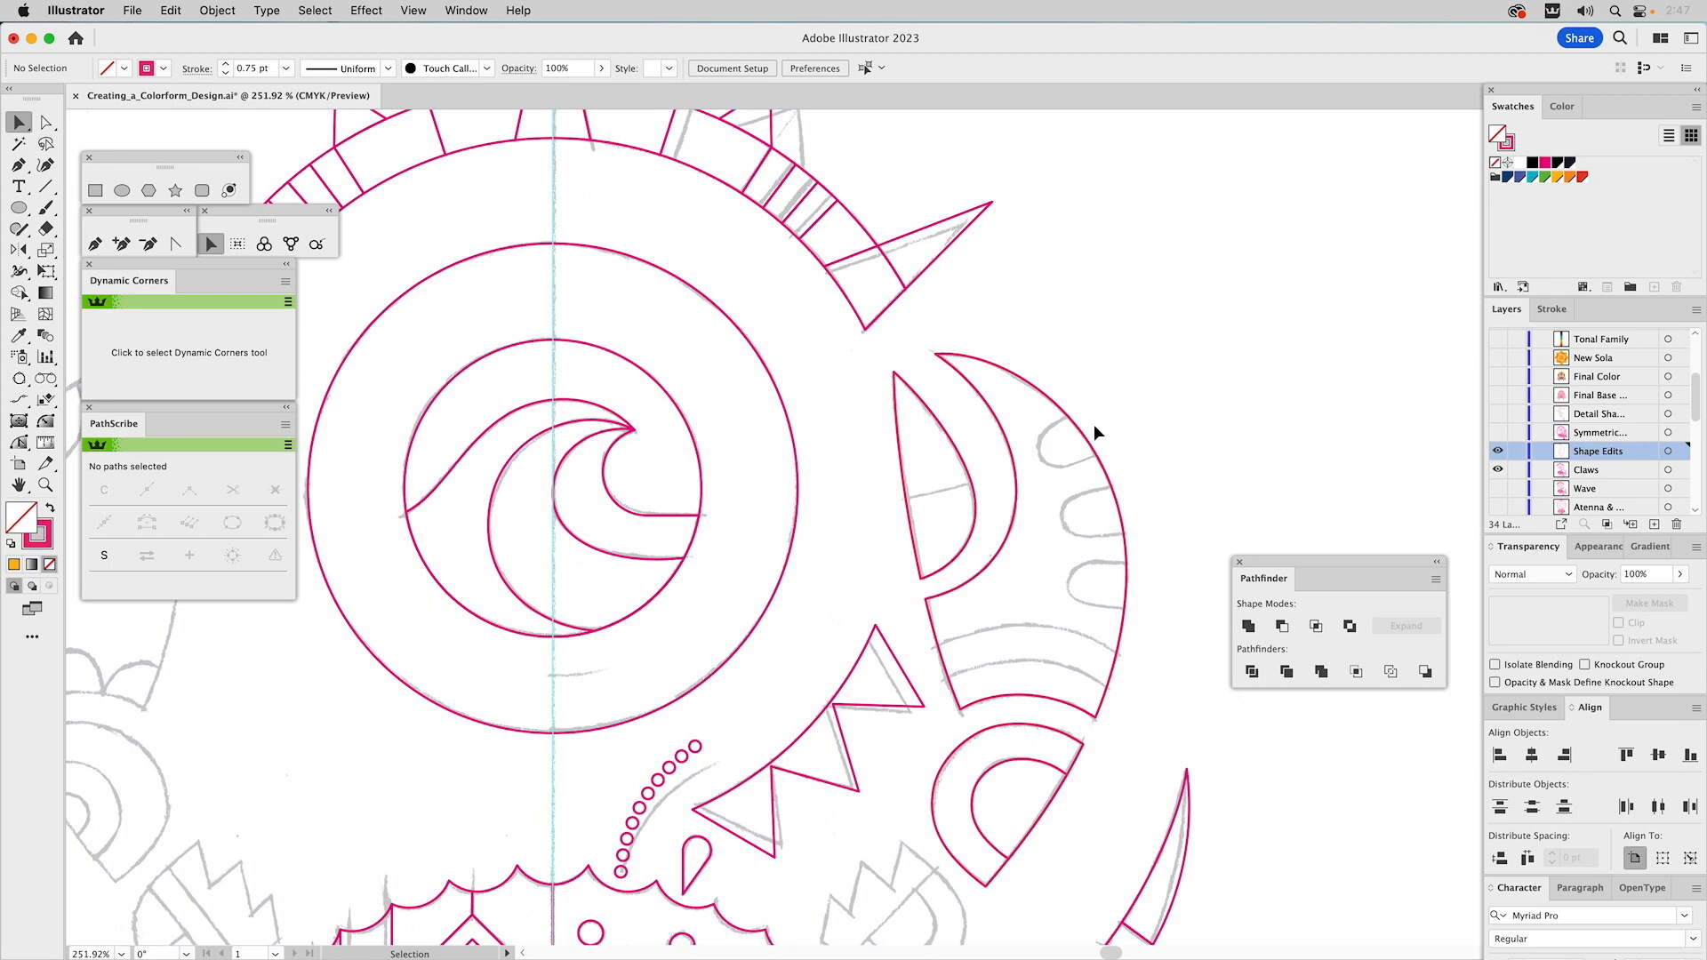
key("super+0")
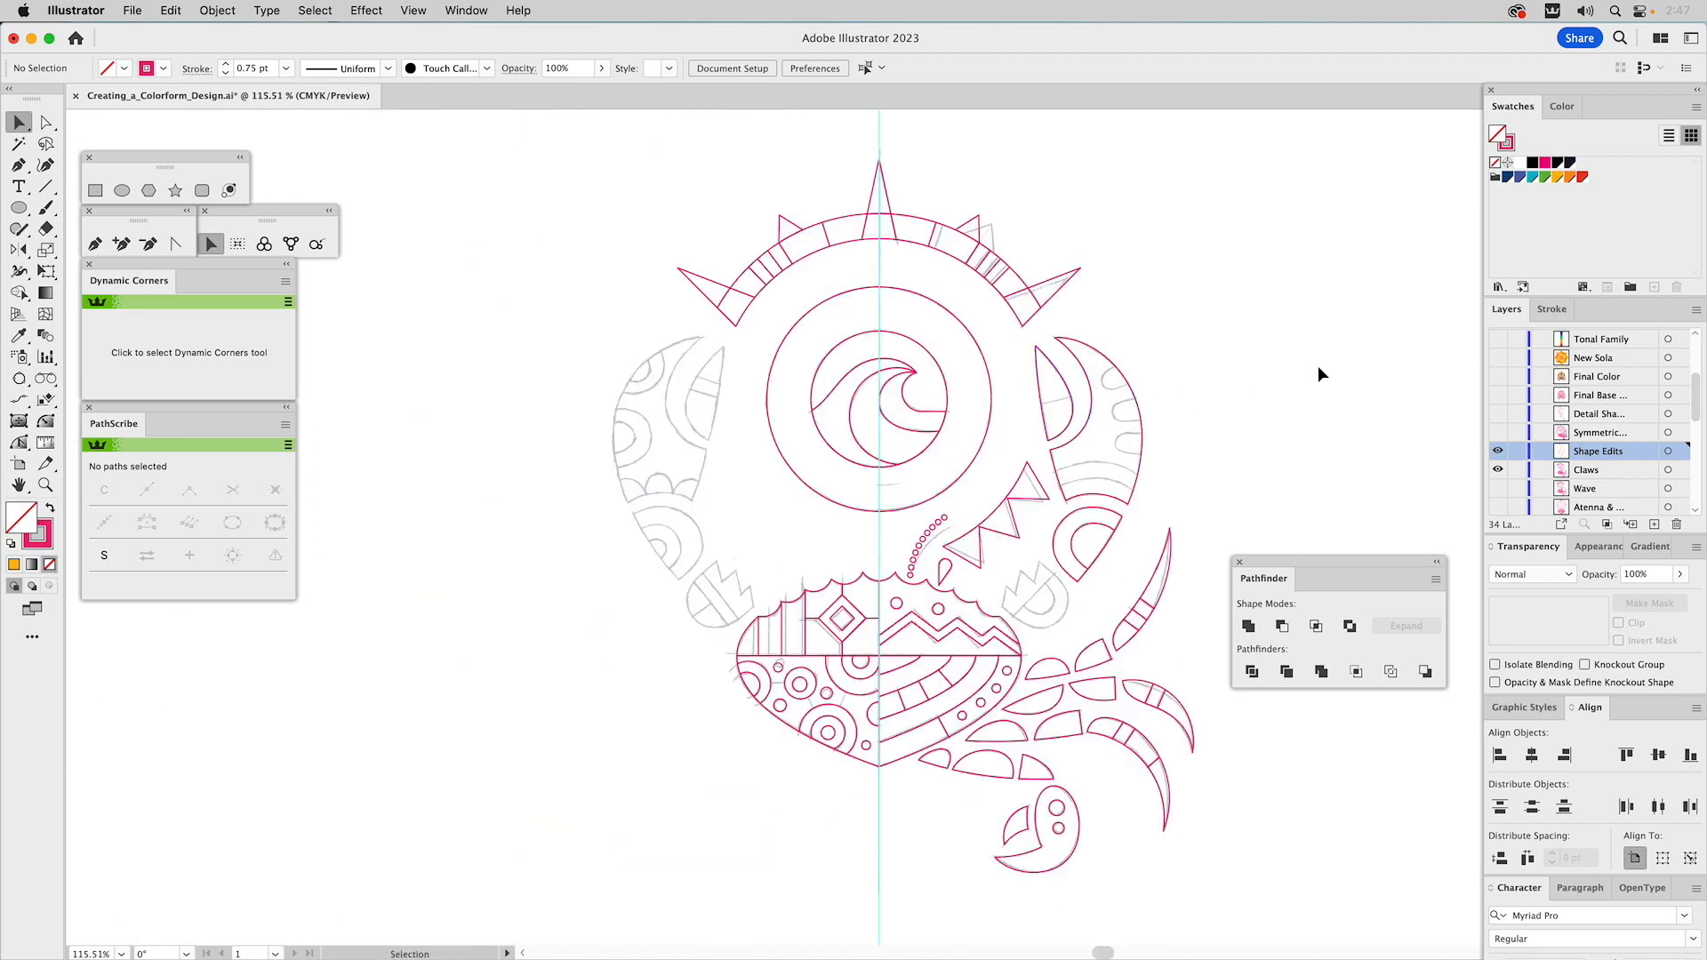
left_click(1497, 433)
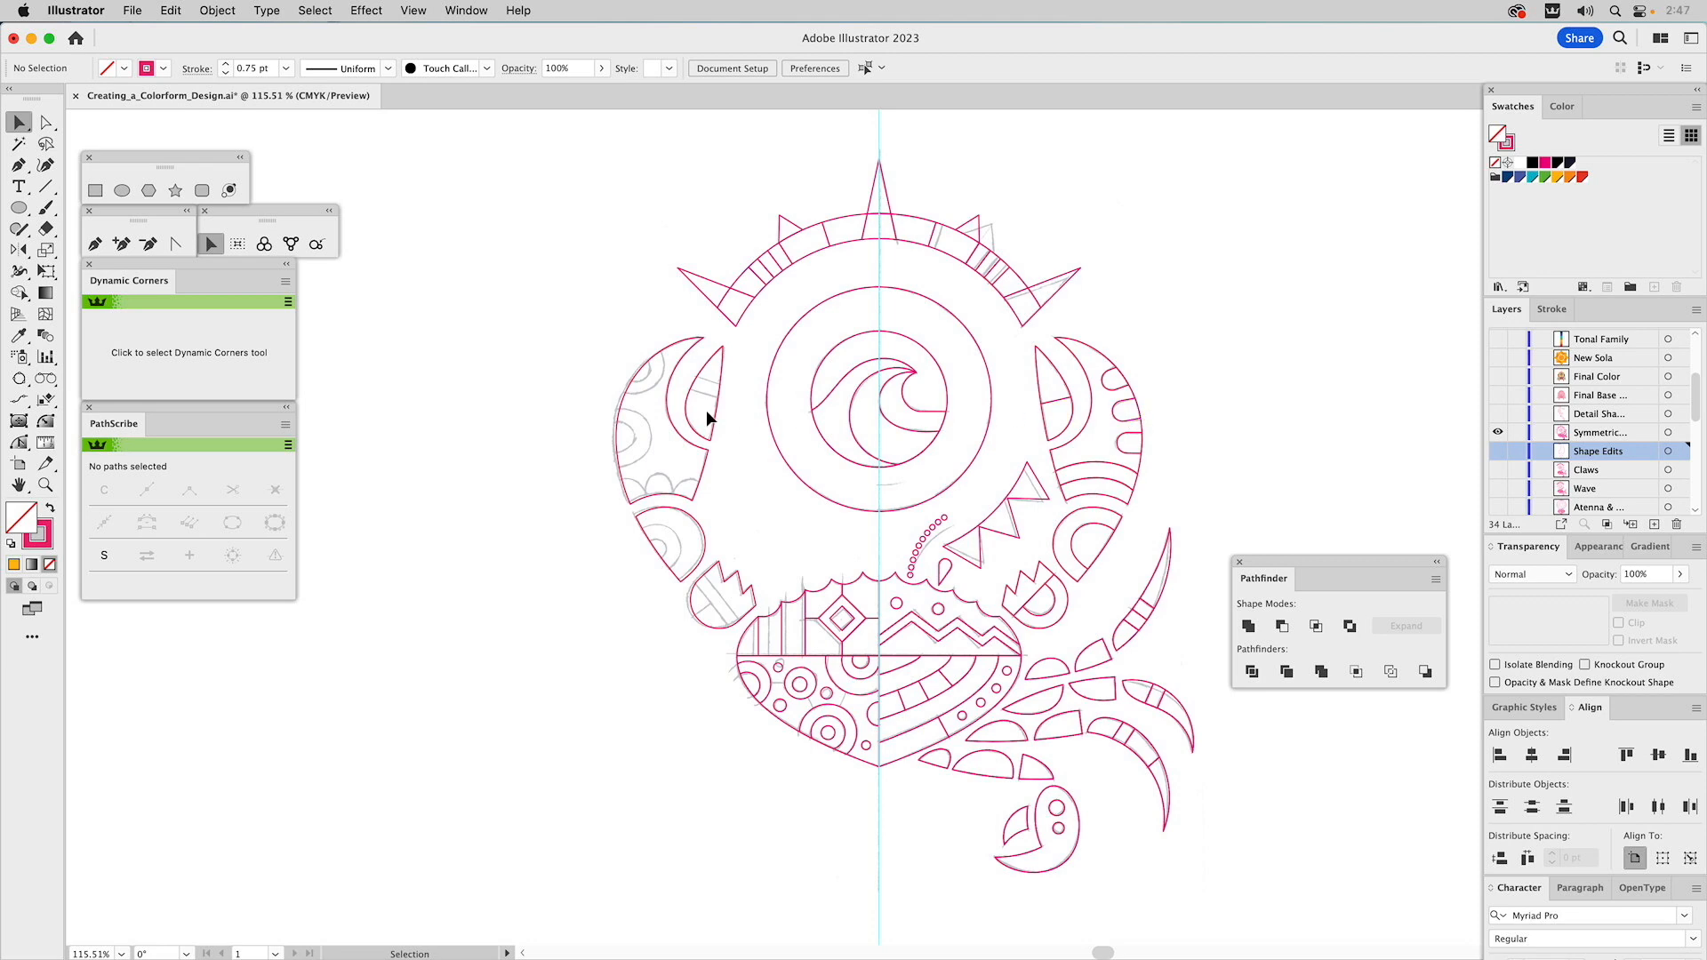
left_click_drag(743, 397, 702, 463)
left_click_drag(648, 589, 648, 589)
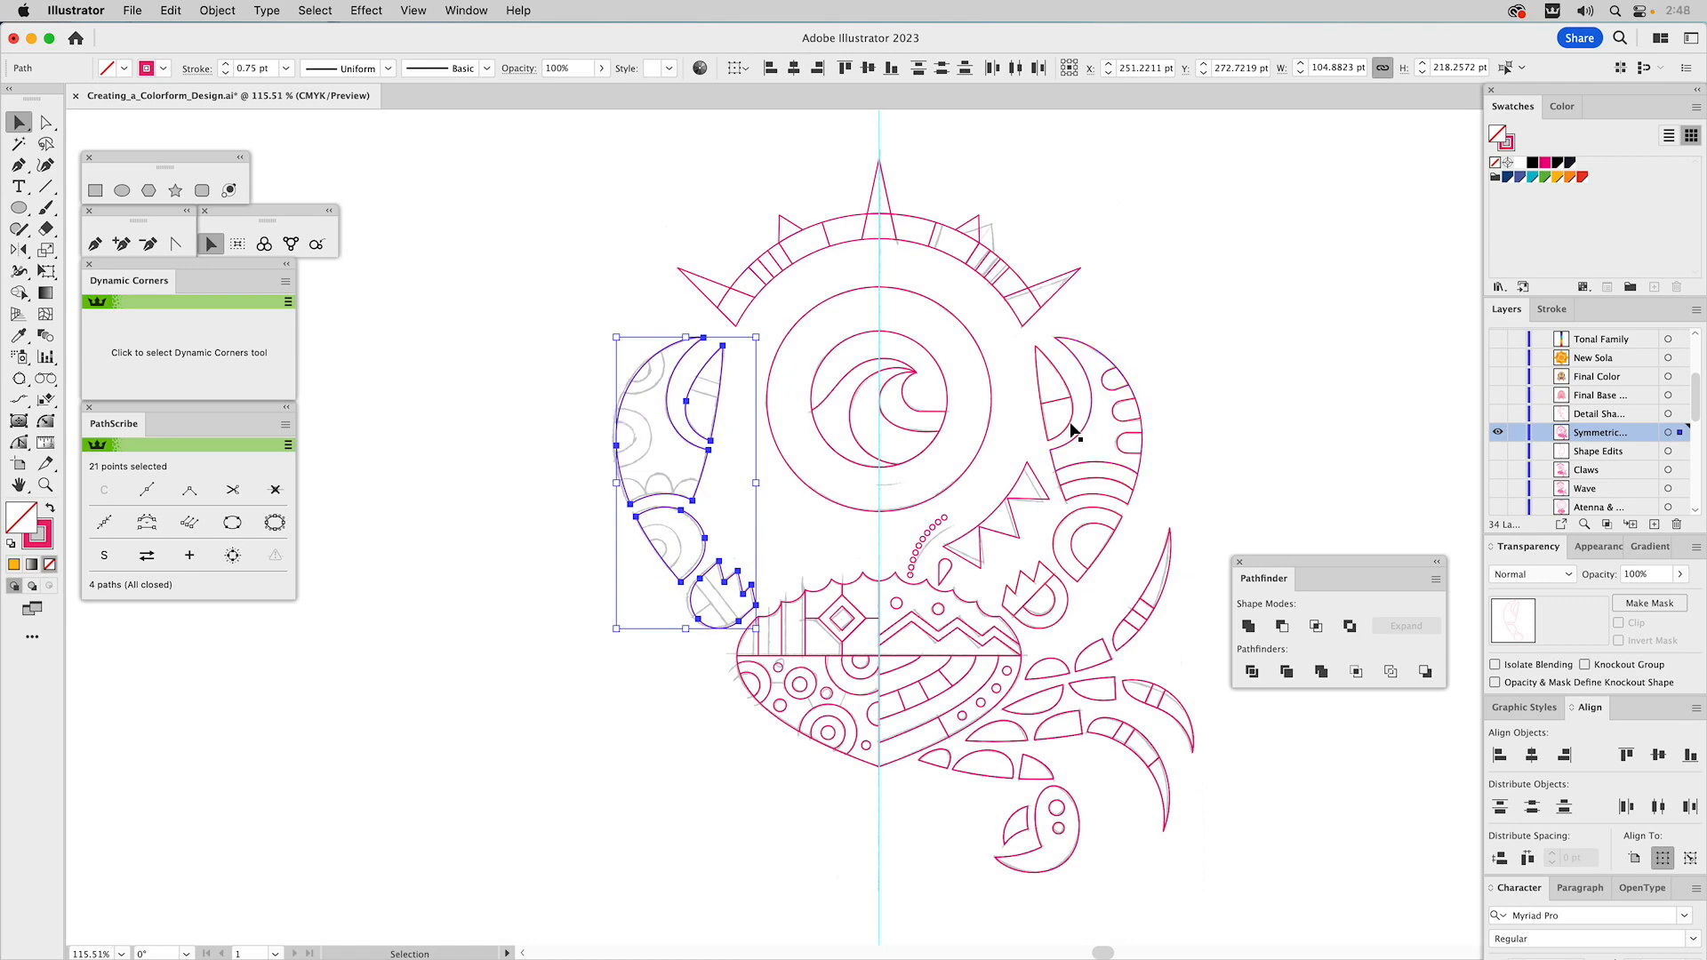
left_click(1238, 340)
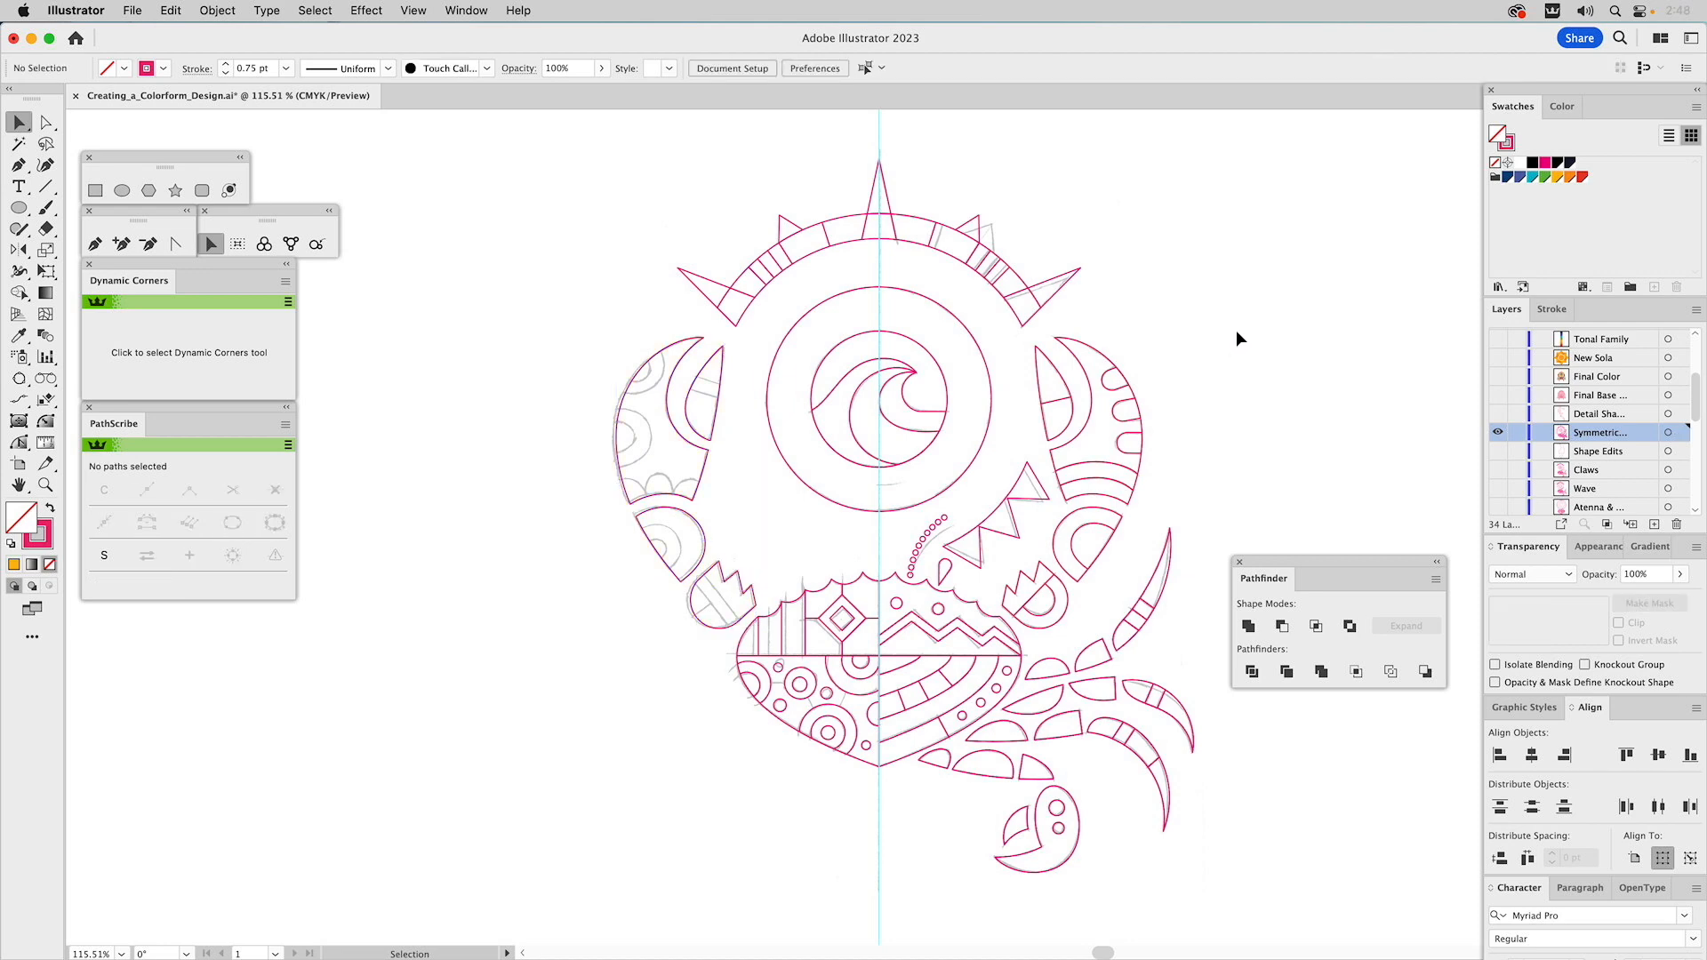
Reflect a copy of the legs group and the antenna dots across the vertical centre guide
left_click(1167, 589)
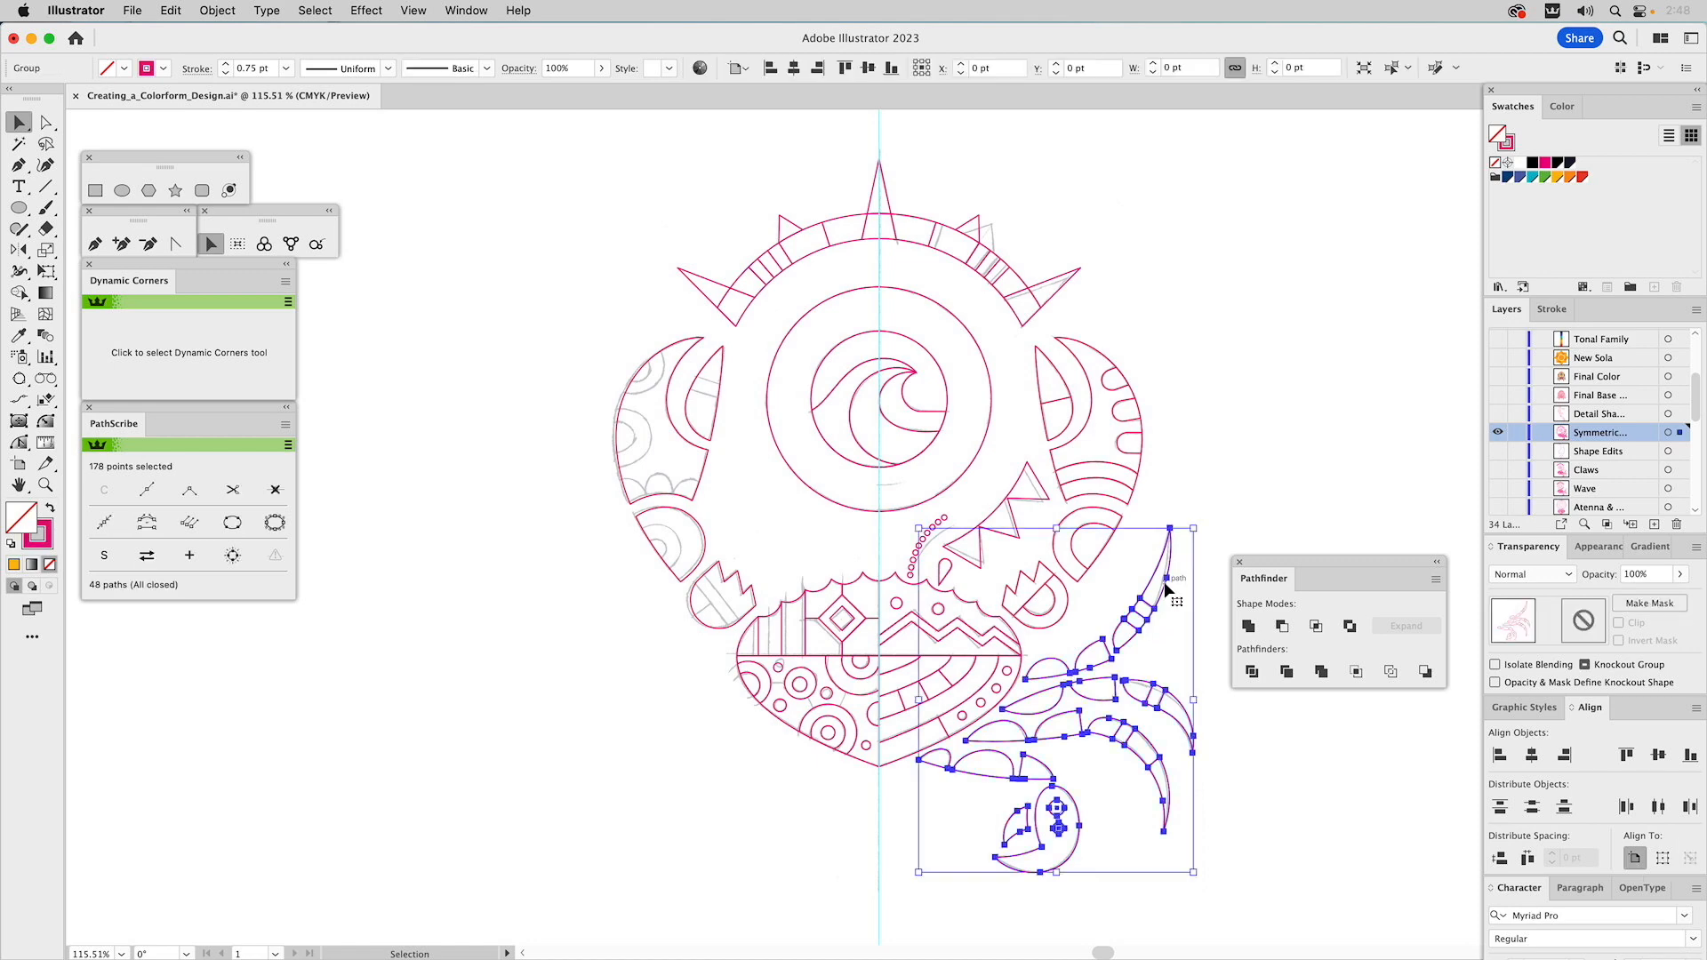
left_click(930, 538, "shift")
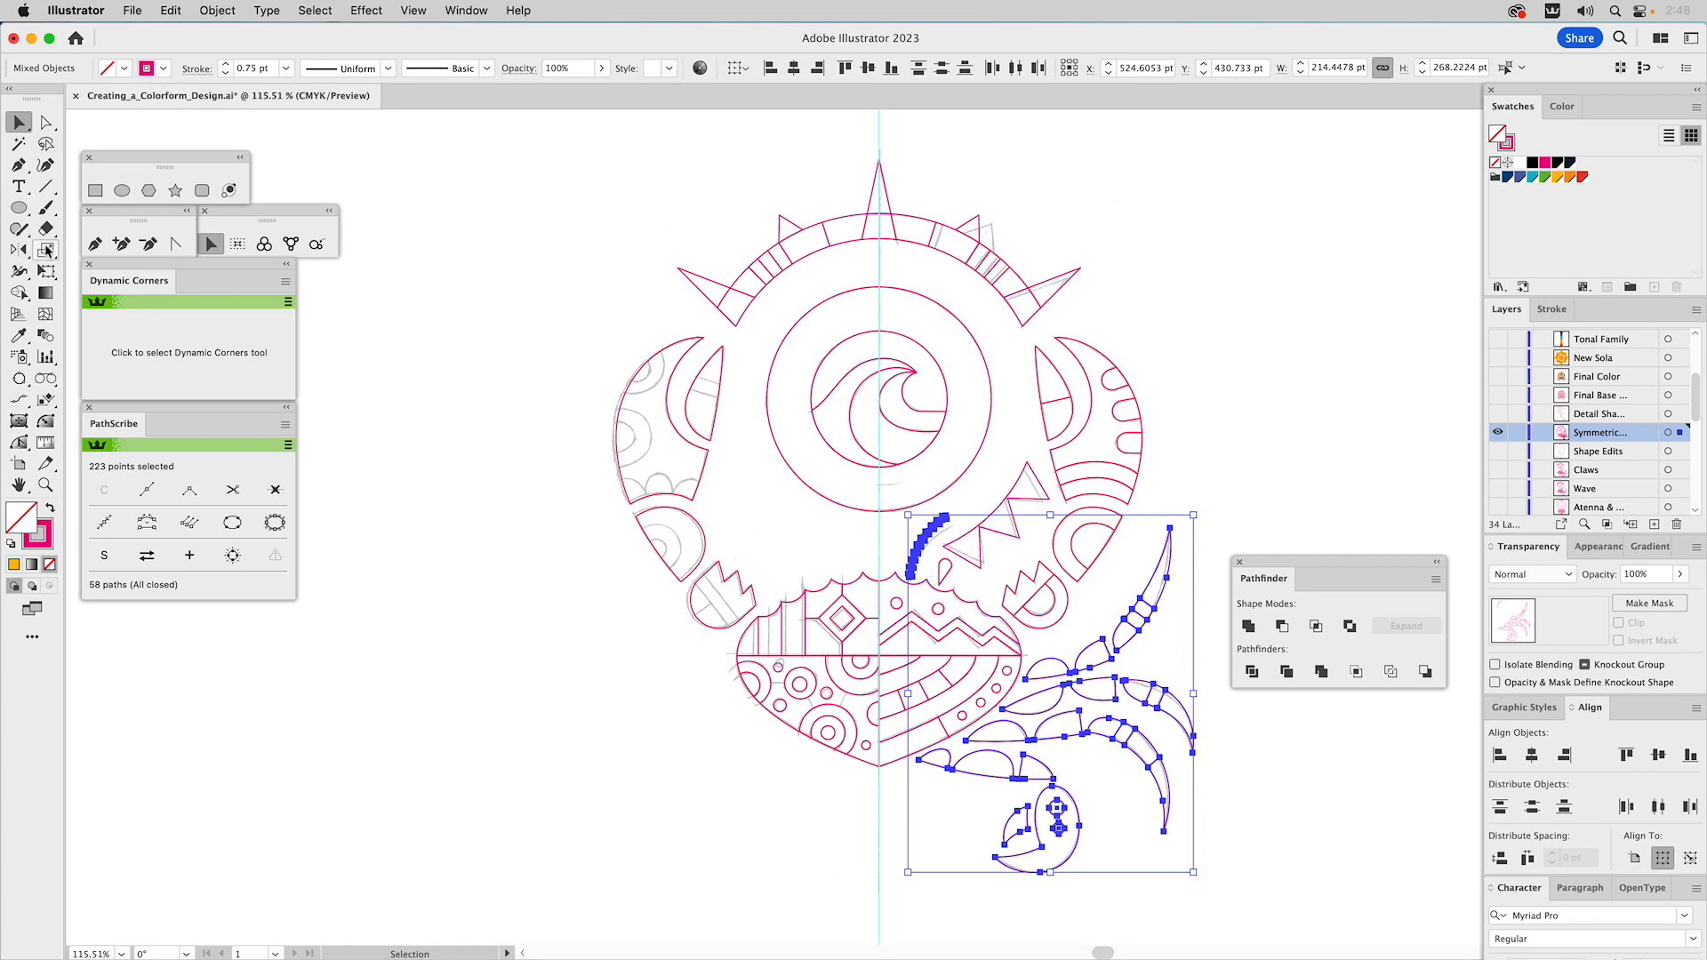
left_click(21, 249)
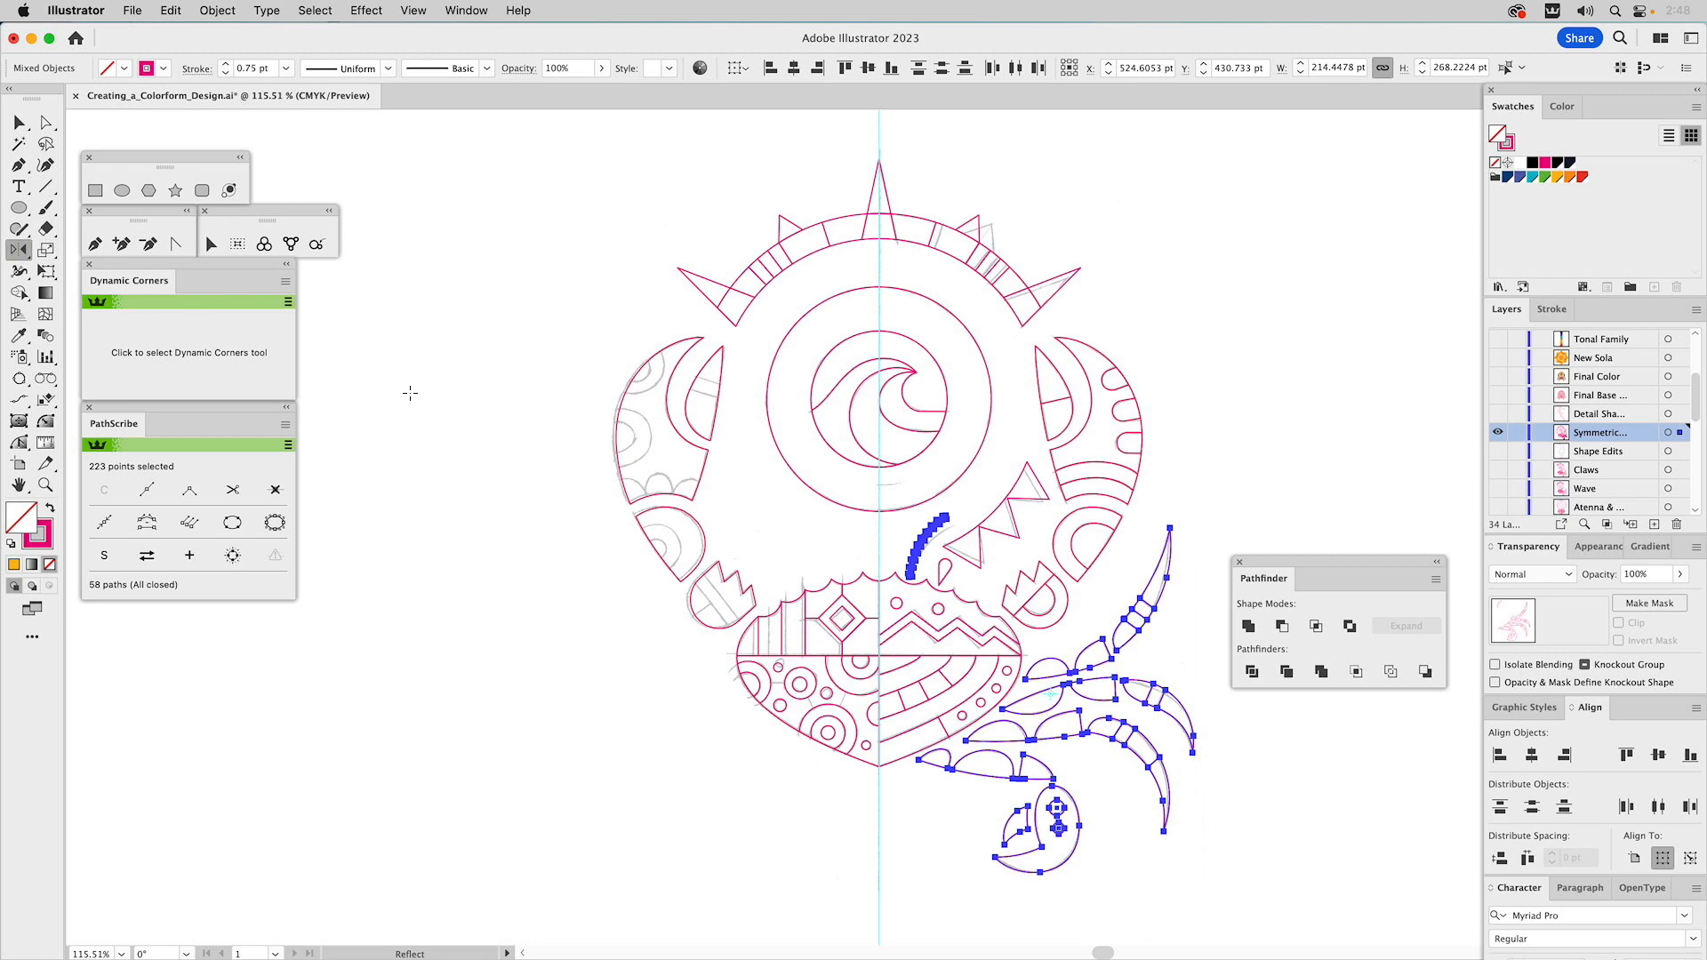
left_click(879, 580)
left_click_drag(880, 673, 882, 694)
left_click(1247, 478, "super")
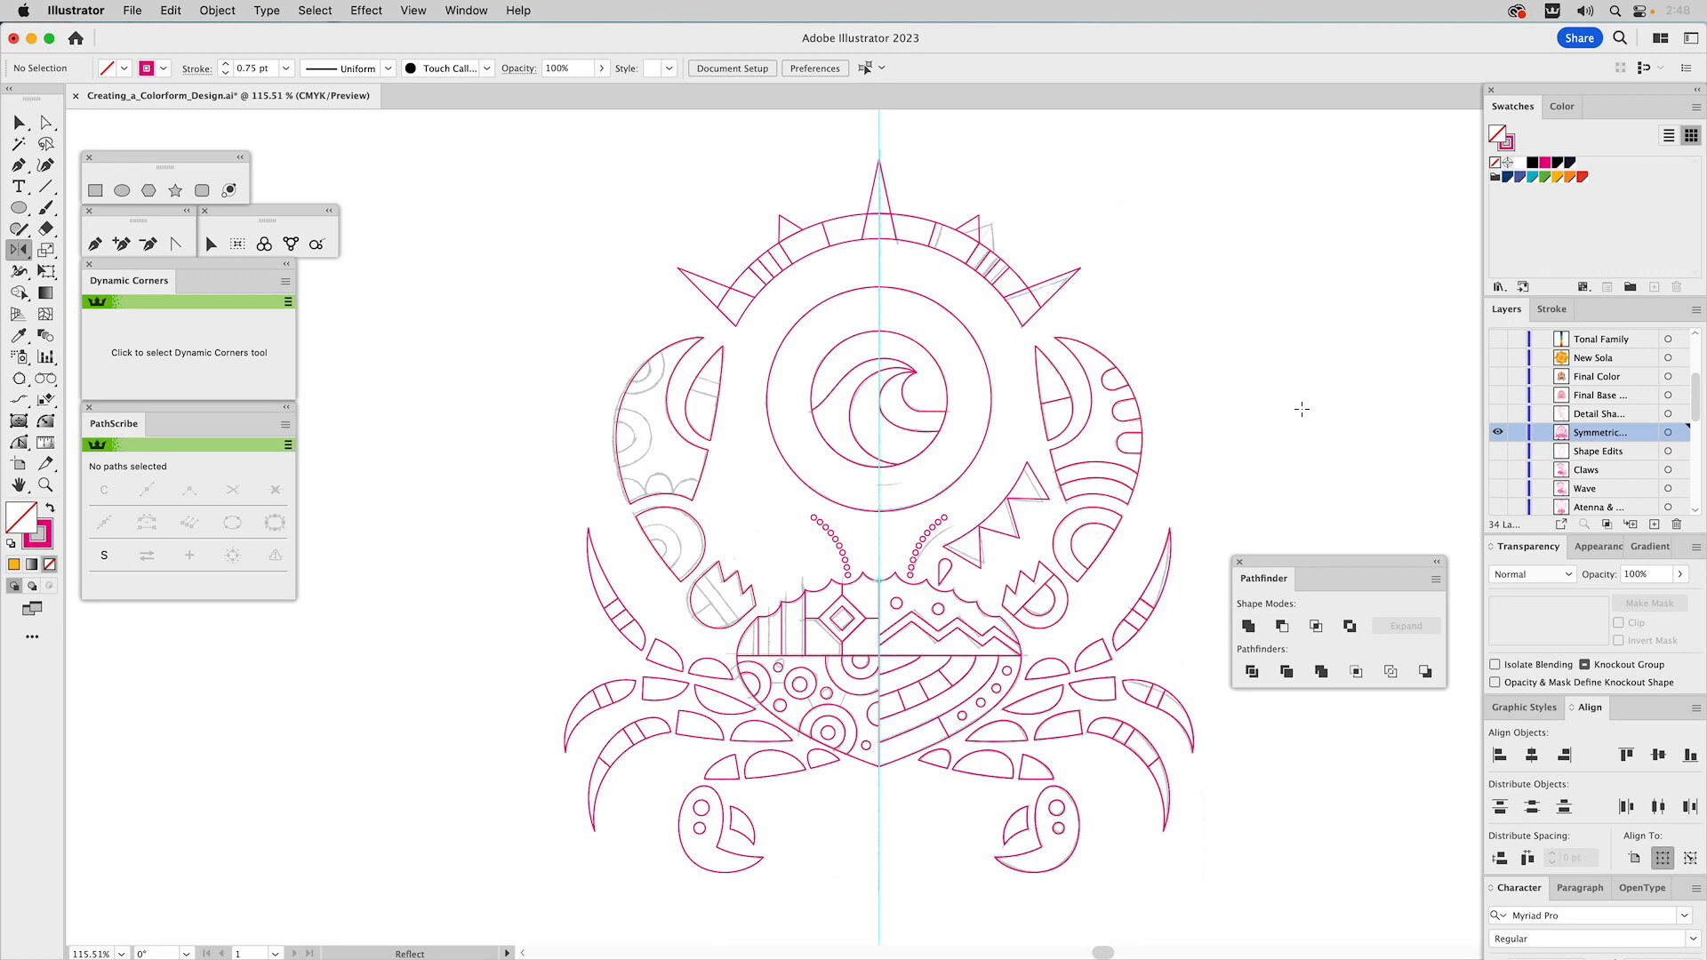
Preview the detail shapes layer over the symmetric artwork, and replace both with the Final Base layer
left_click(1498, 415)
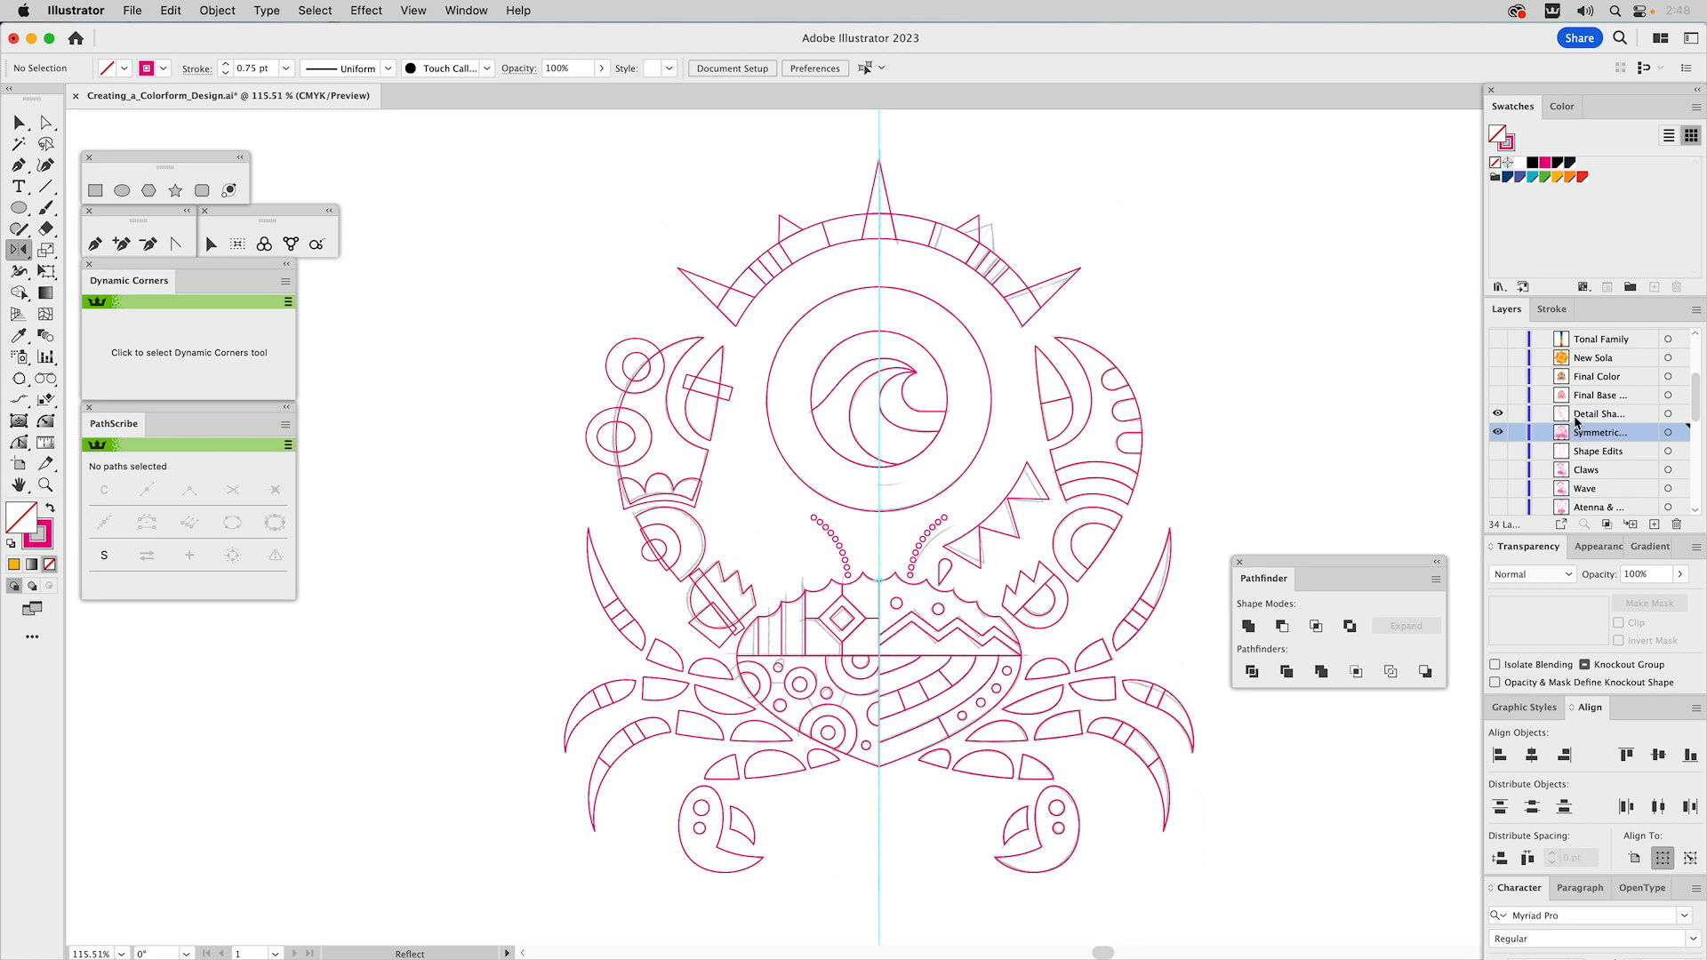
left_click(1498, 414)
left_click(1497, 398)
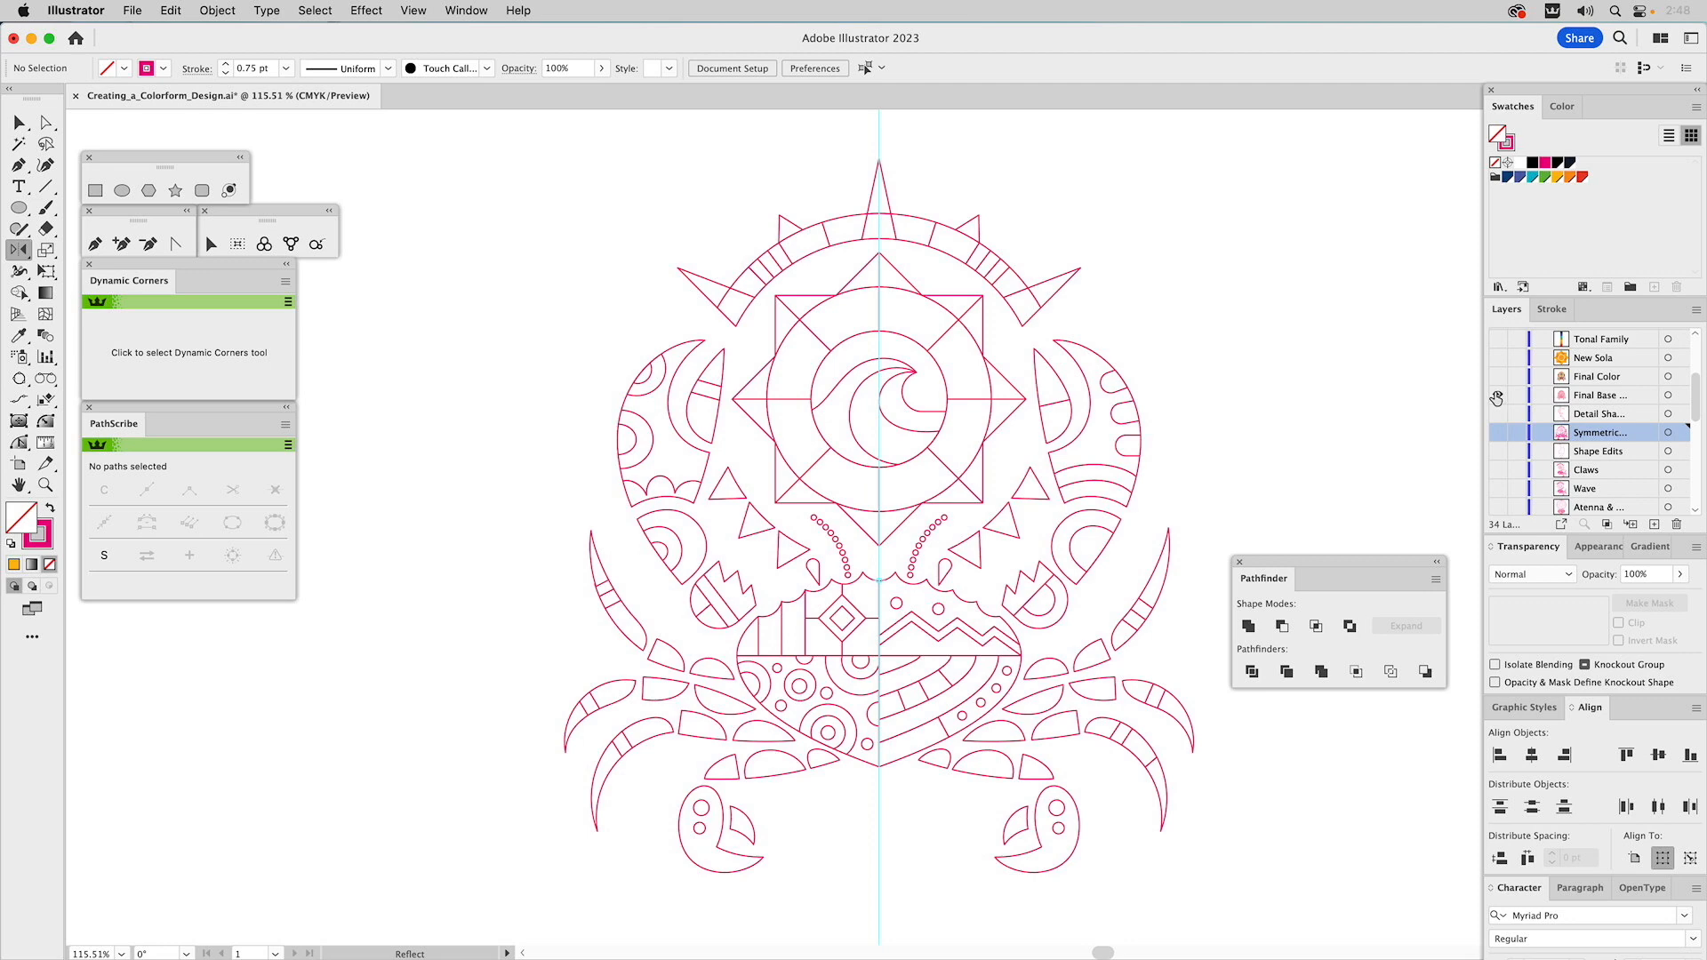
Show the Tonal Family layer and go through its dark blue, purple and teal colour squares
left_click(1497, 341)
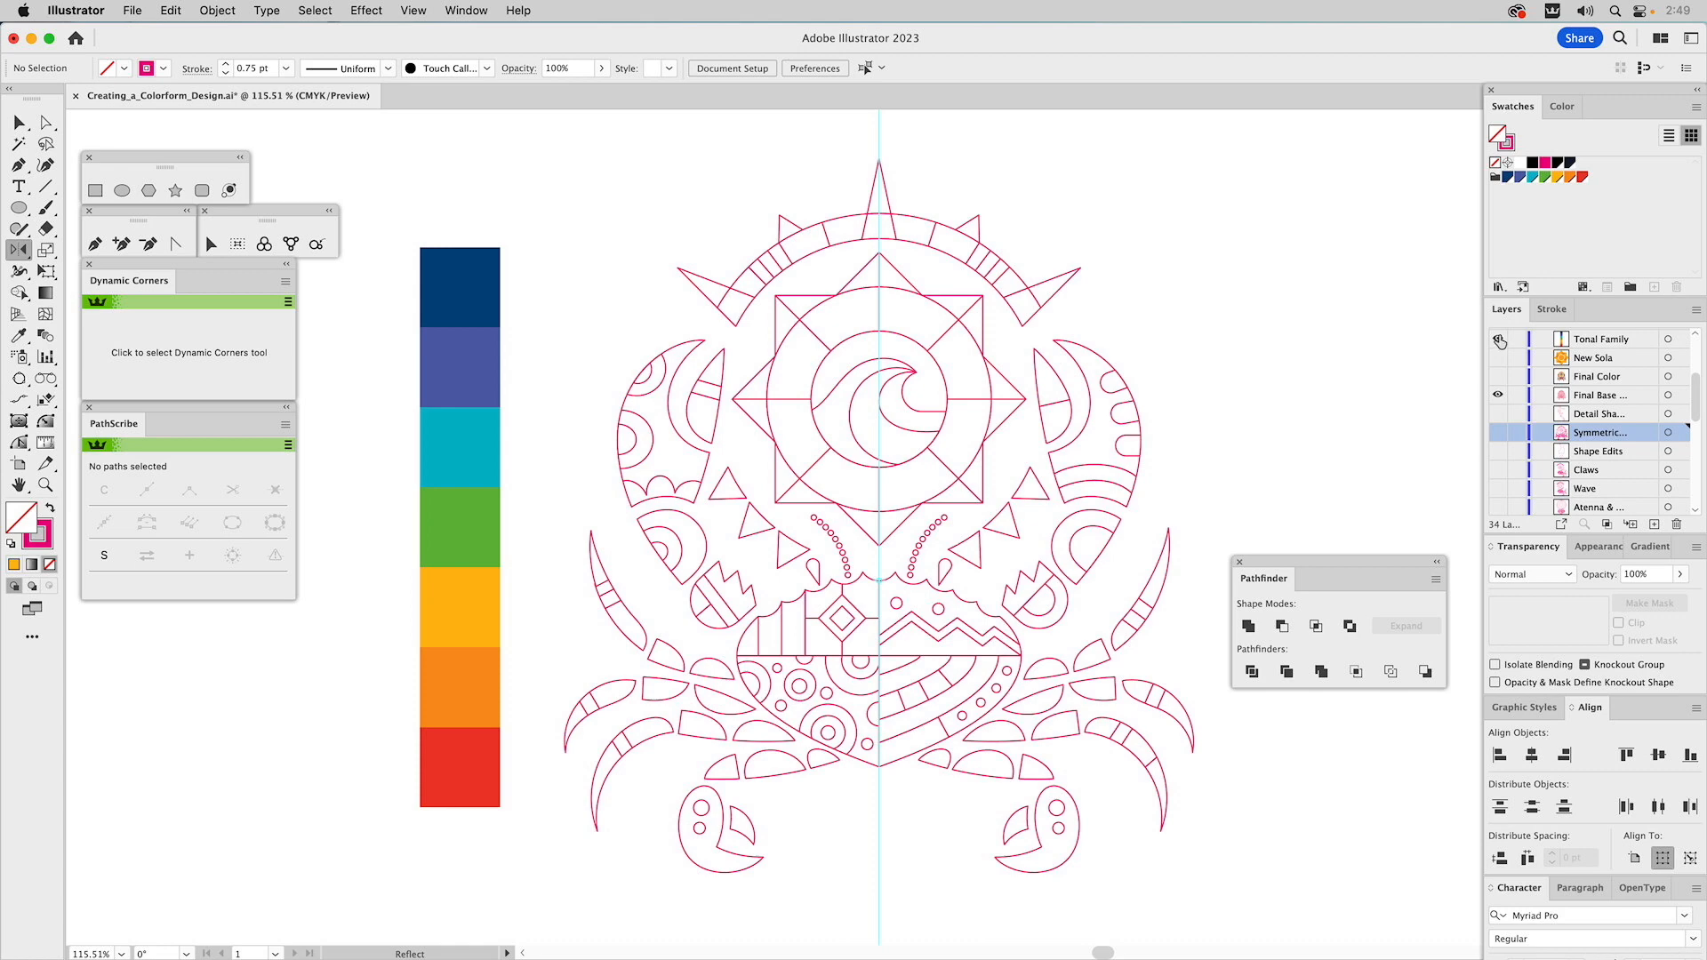
key("v")
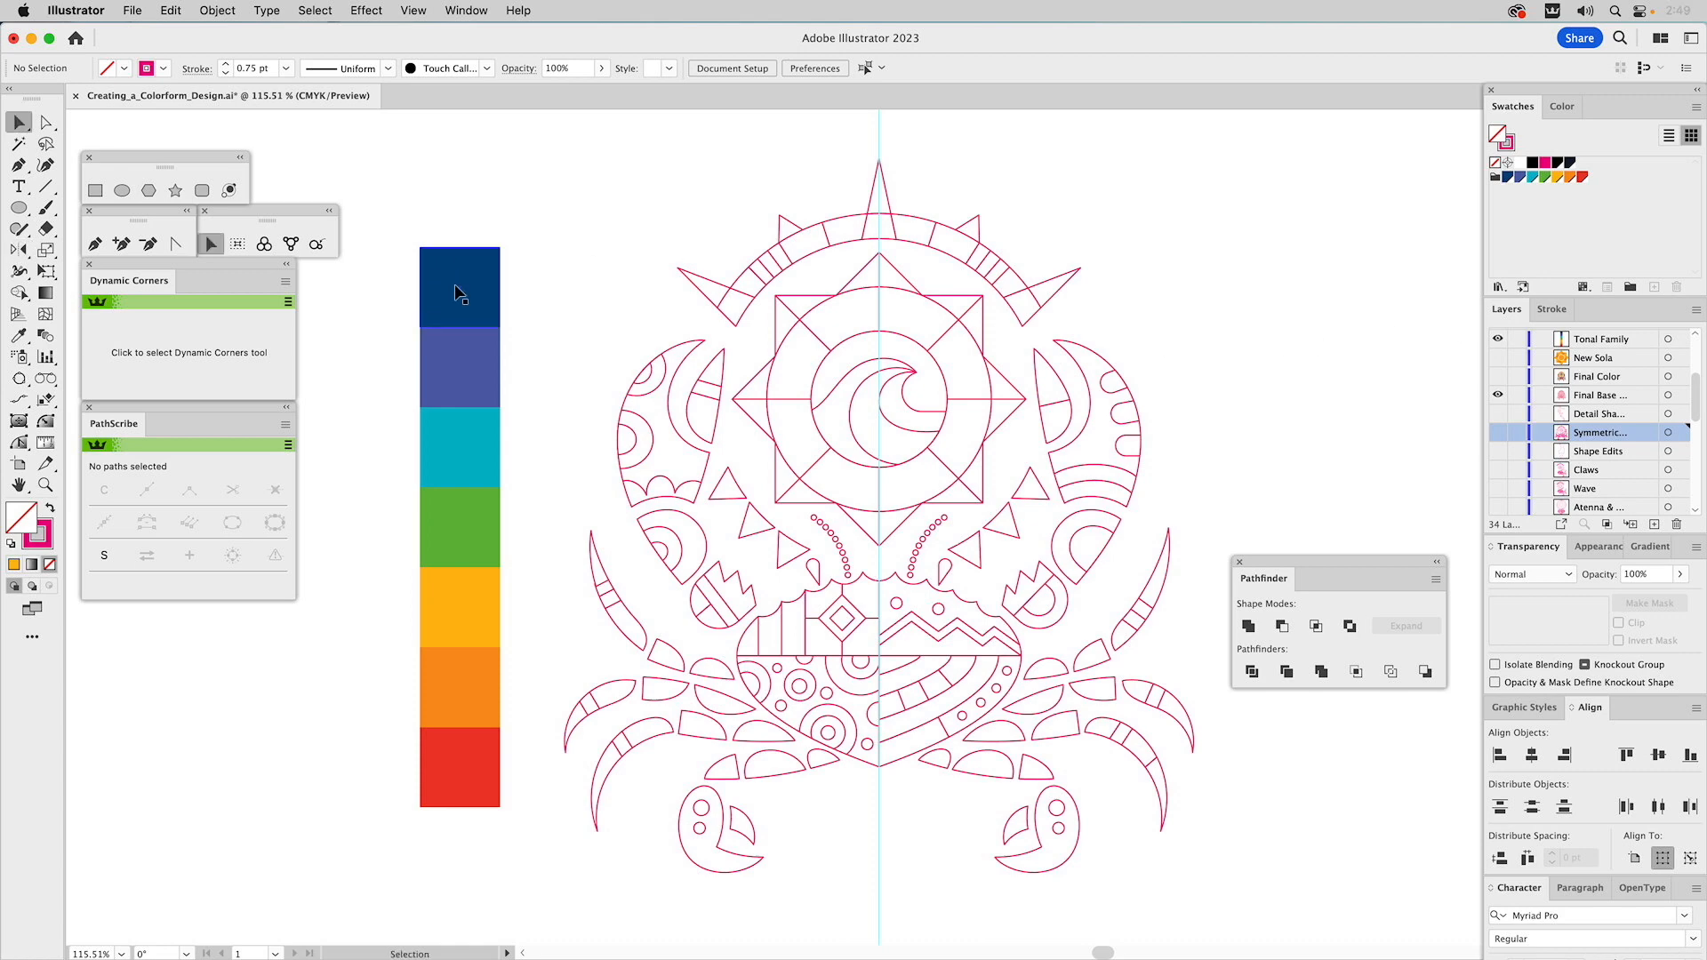
left_click(460, 295)
left_click(464, 352)
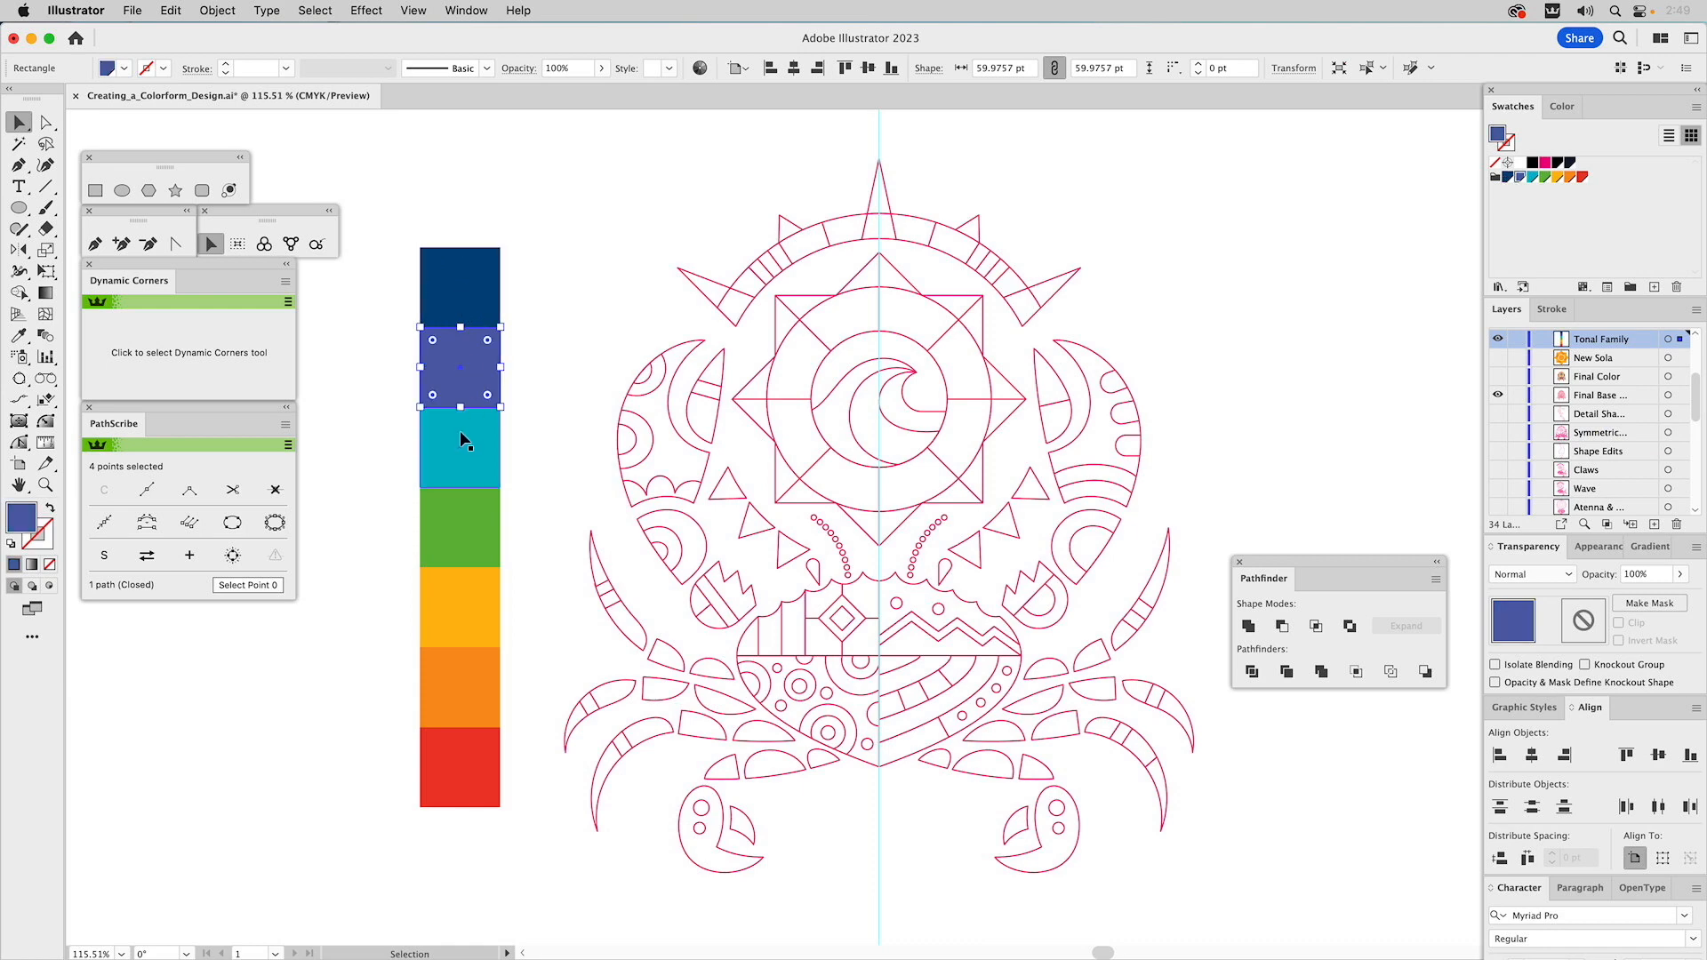
left_click(461, 430)
Fill the outer spike tip on the right of the arch with the red swatch and remove its stroke
left_click(1070, 276)
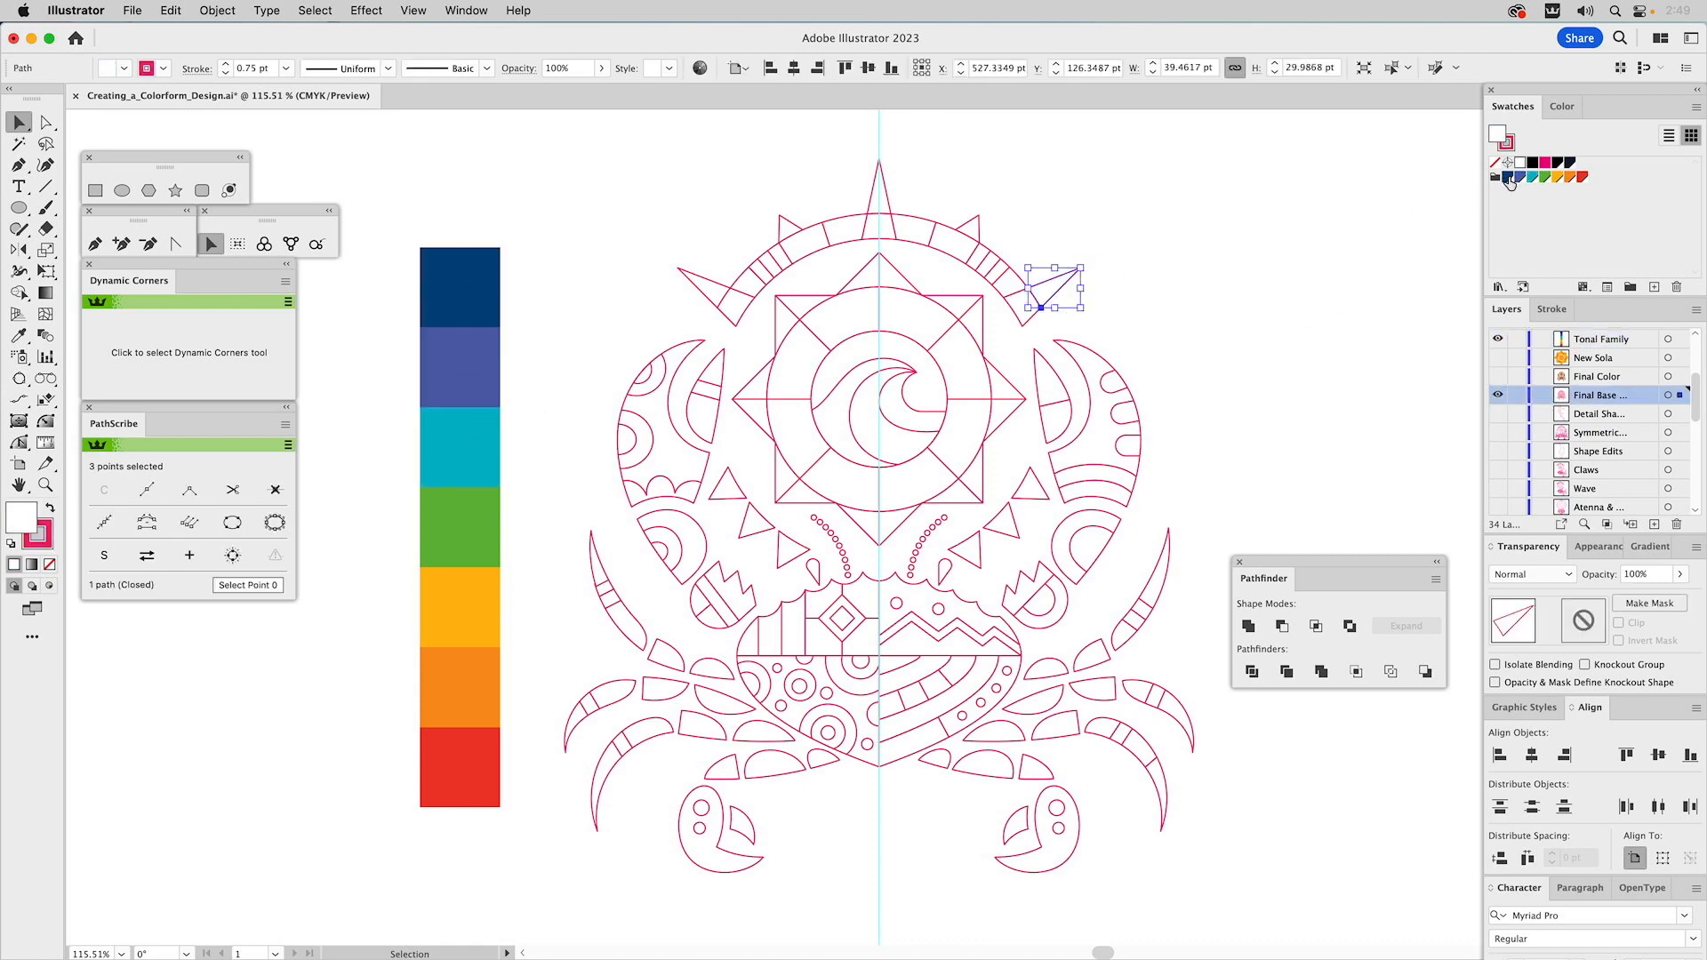
left_click(1580, 179)
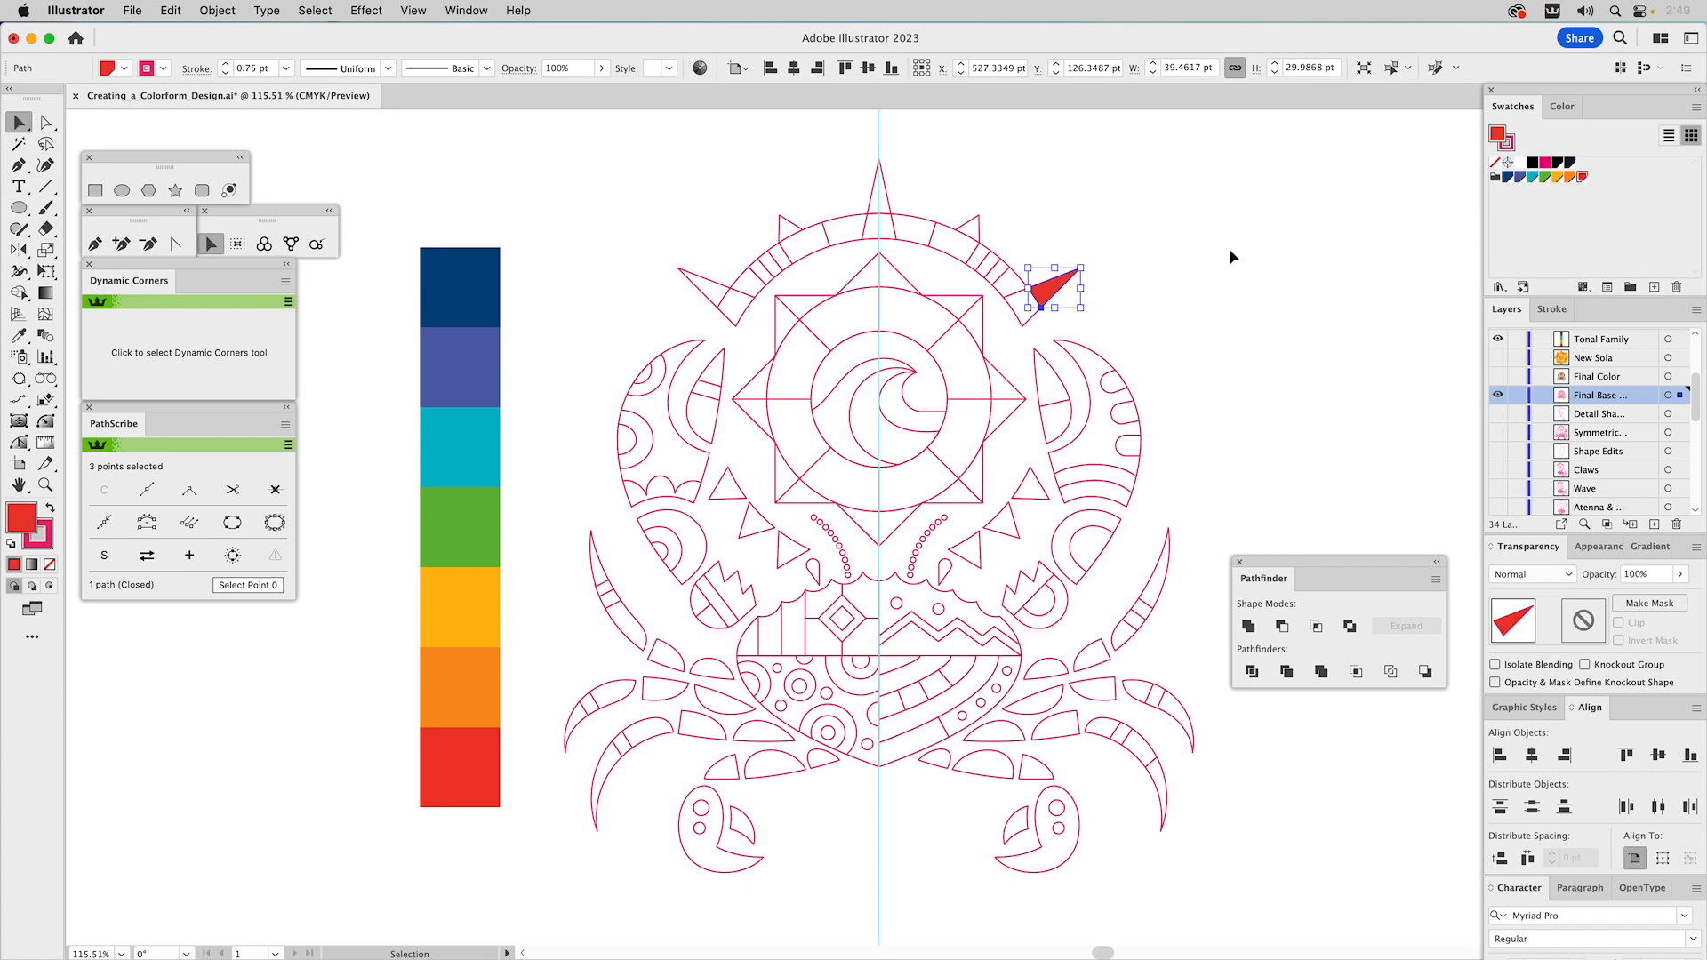
left_click(1517, 149)
left_click(1495, 165)
left_click(1286, 246)
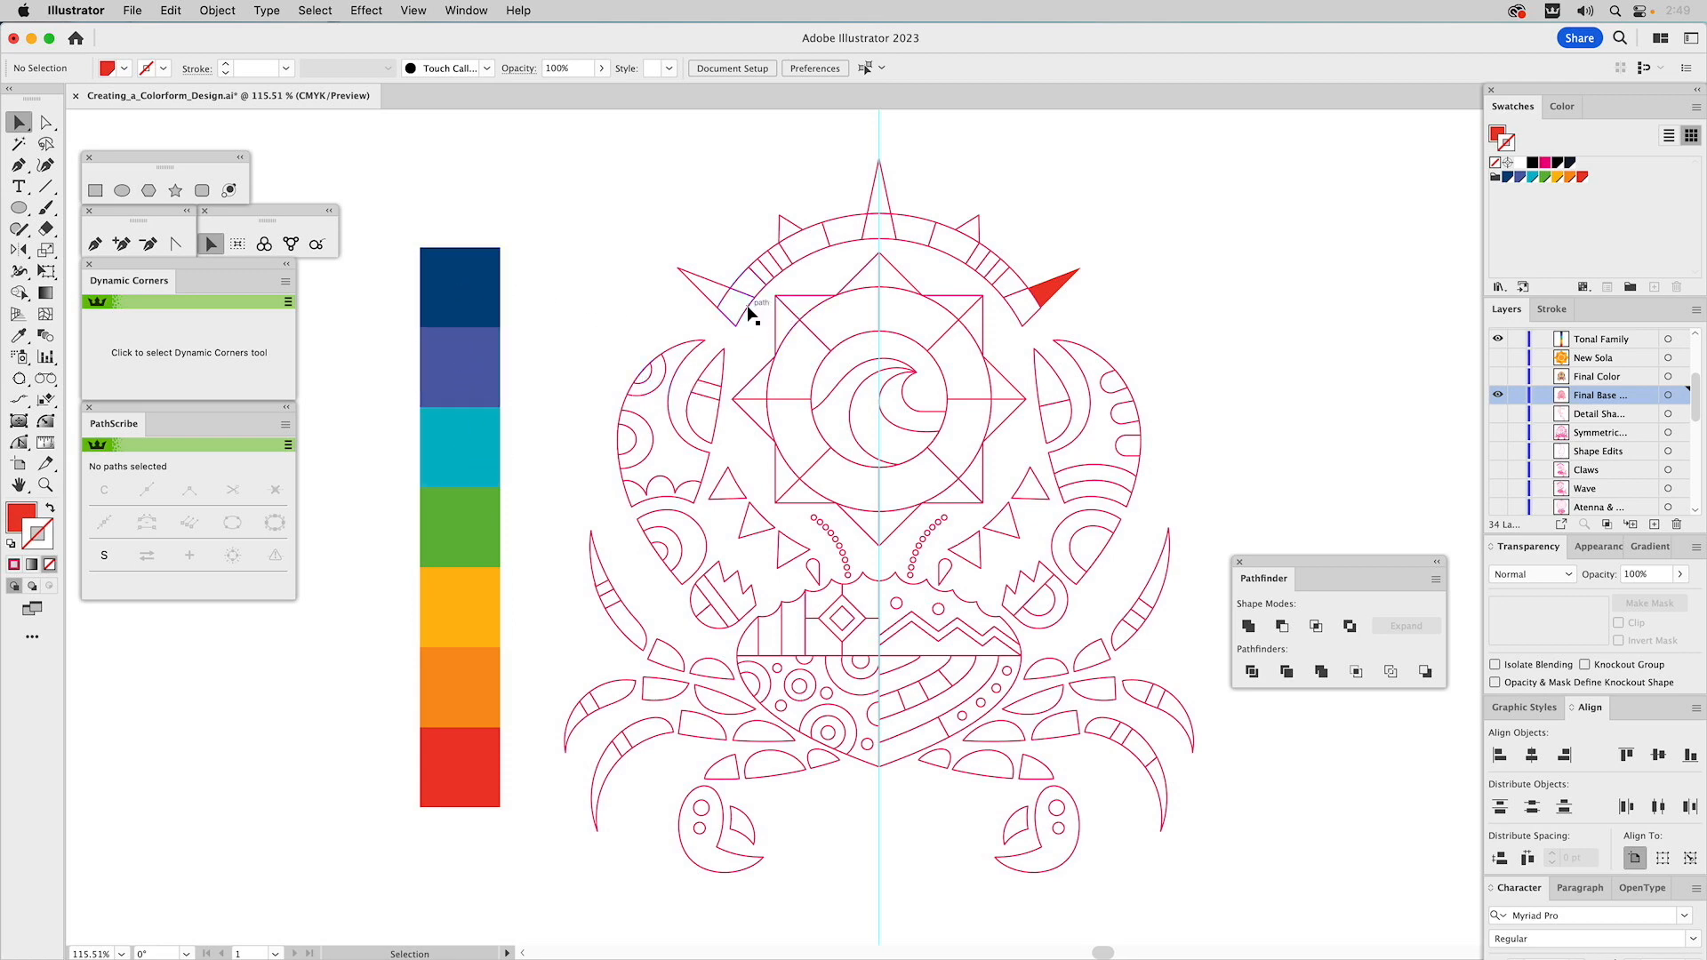
Directly select the left large claw shape and colour it with the palette's red square using the Eyedropper
left_click(686, 349)
left_click(677, 306)
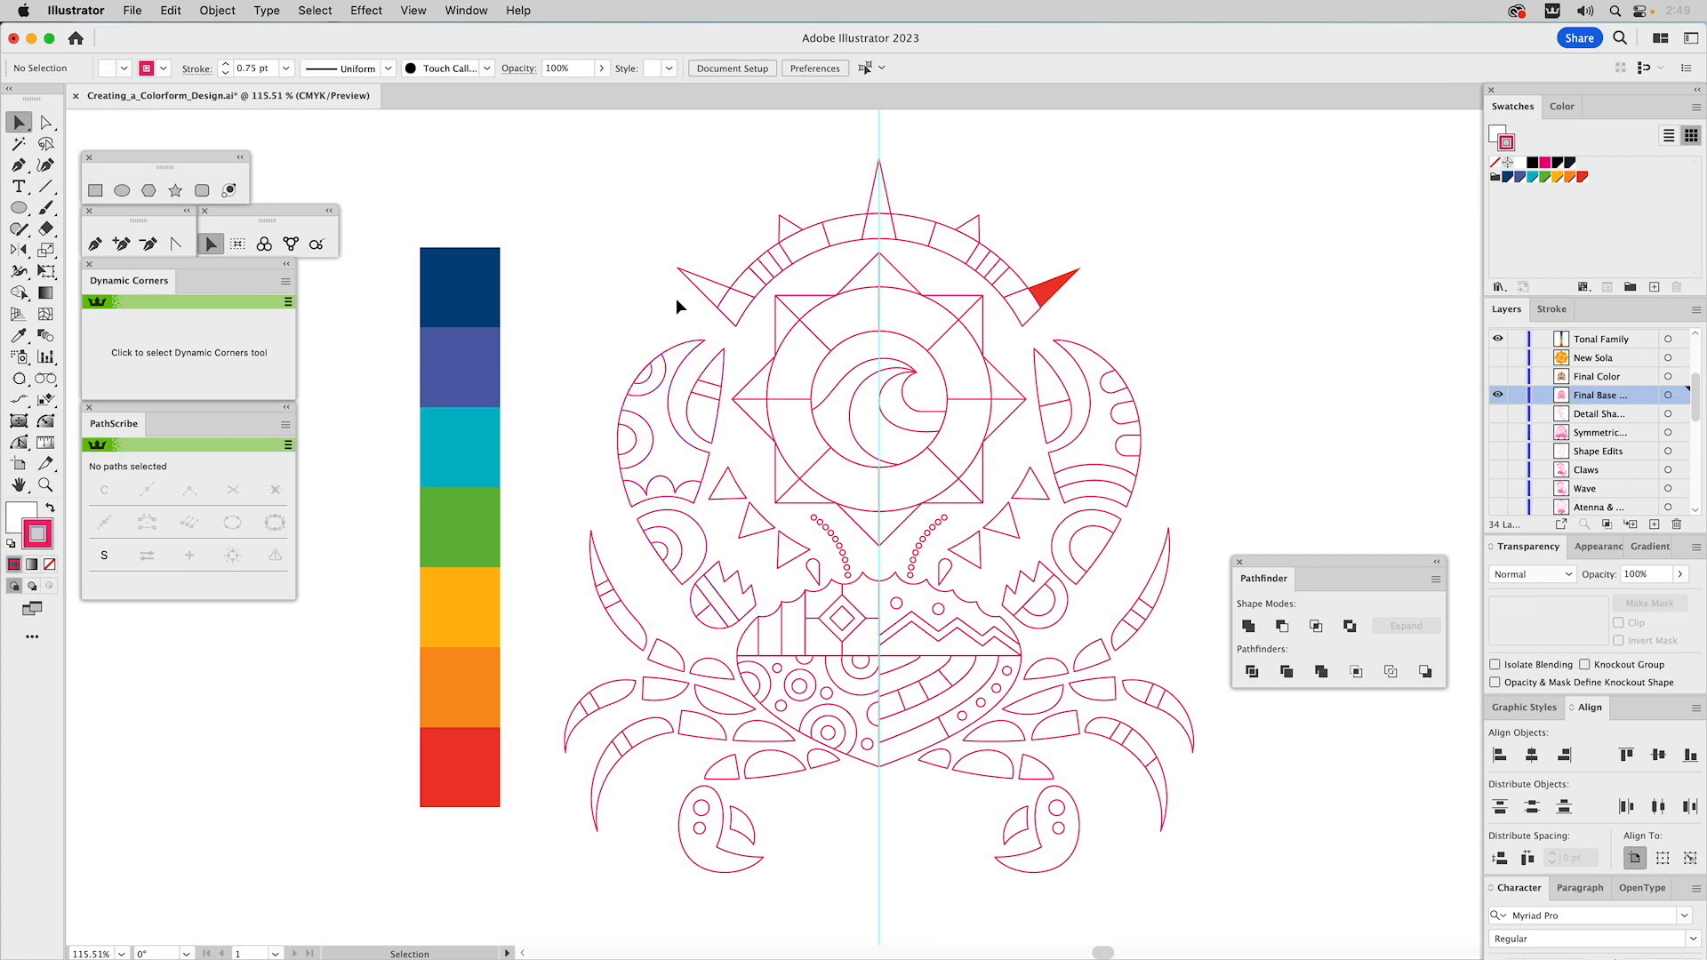
key("a")
left_click(687, 346)
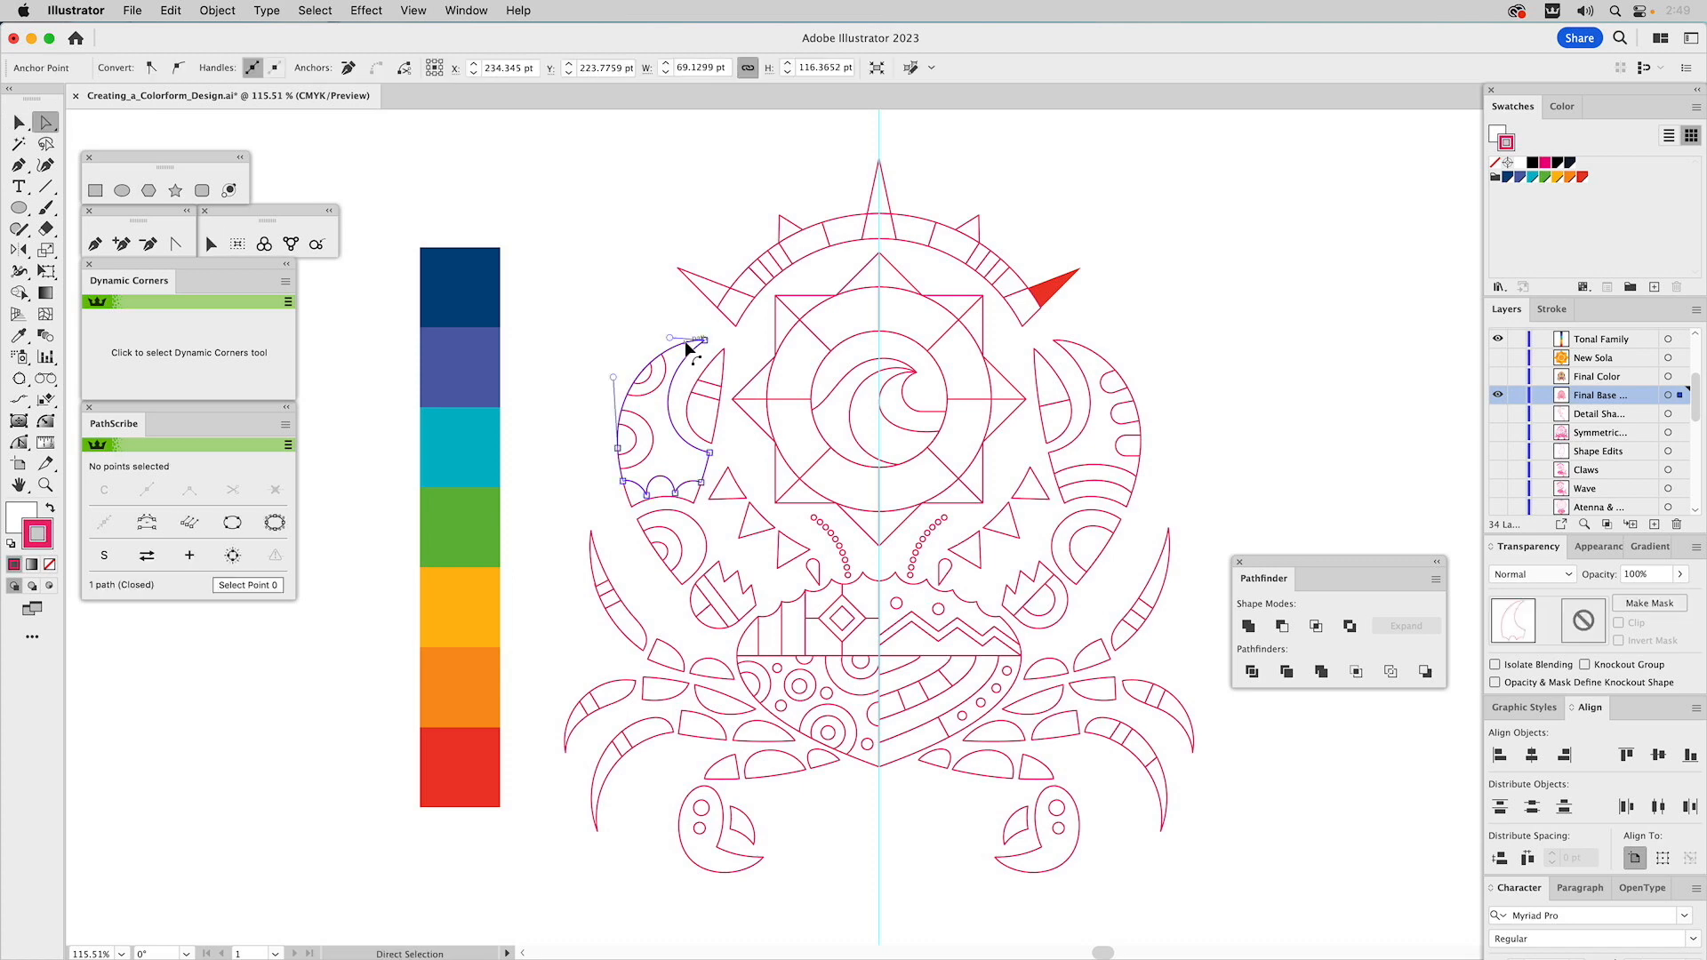
key("i")
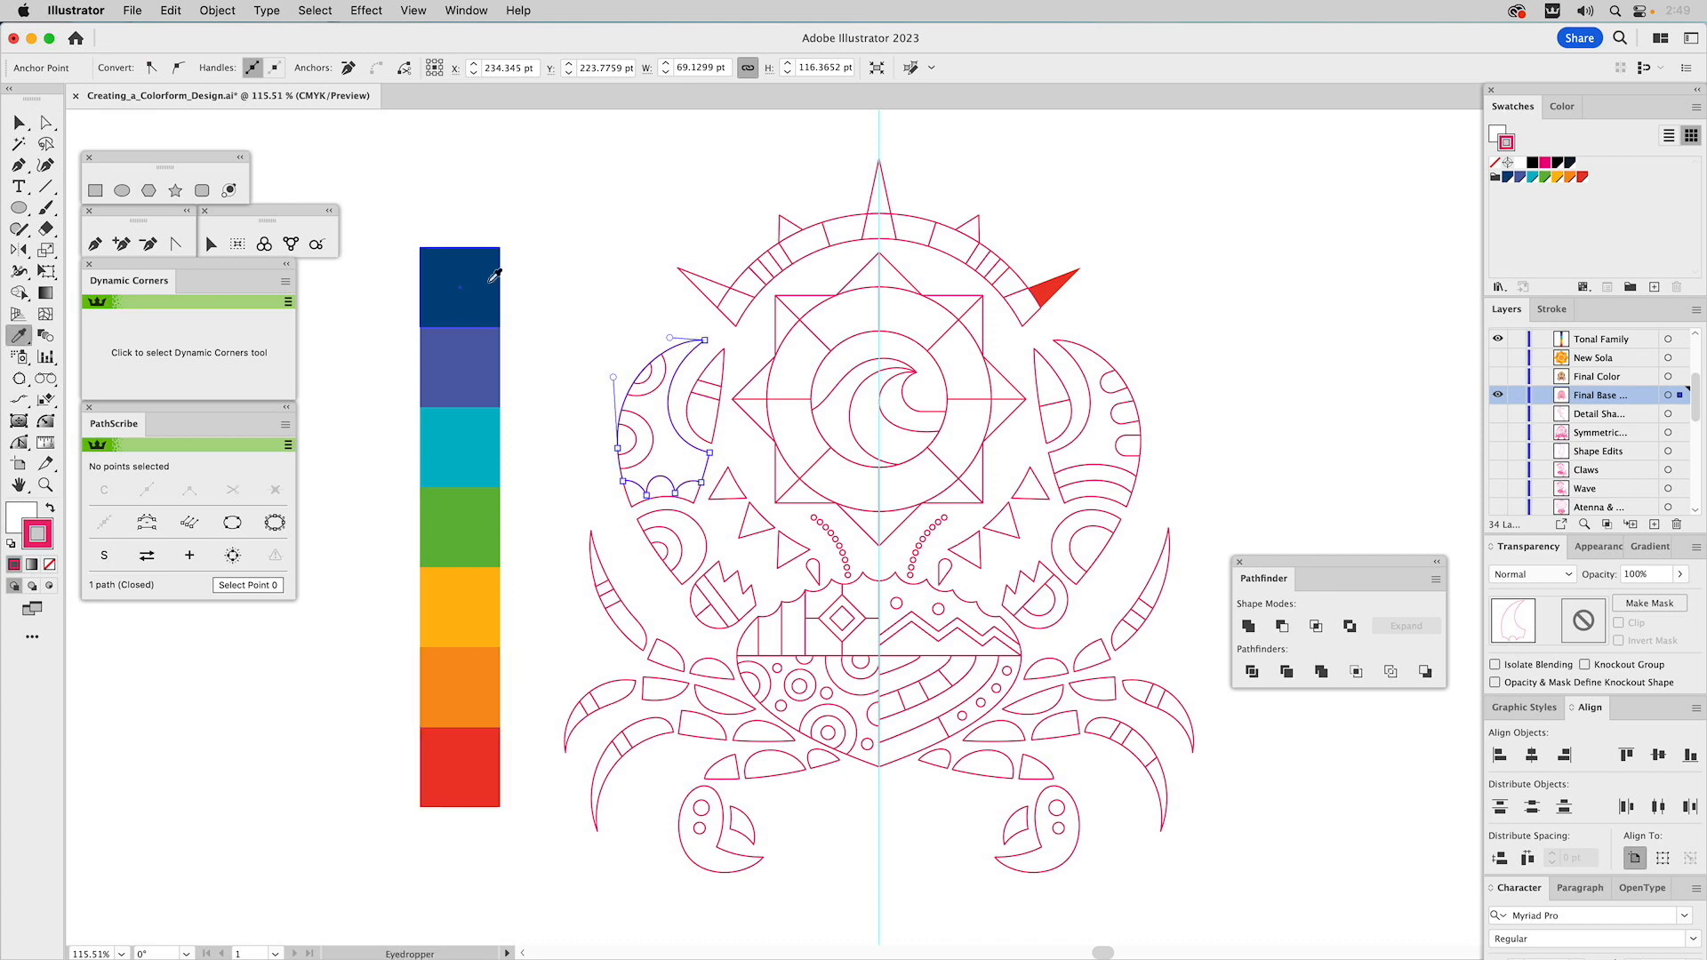
left_click(462, 754)
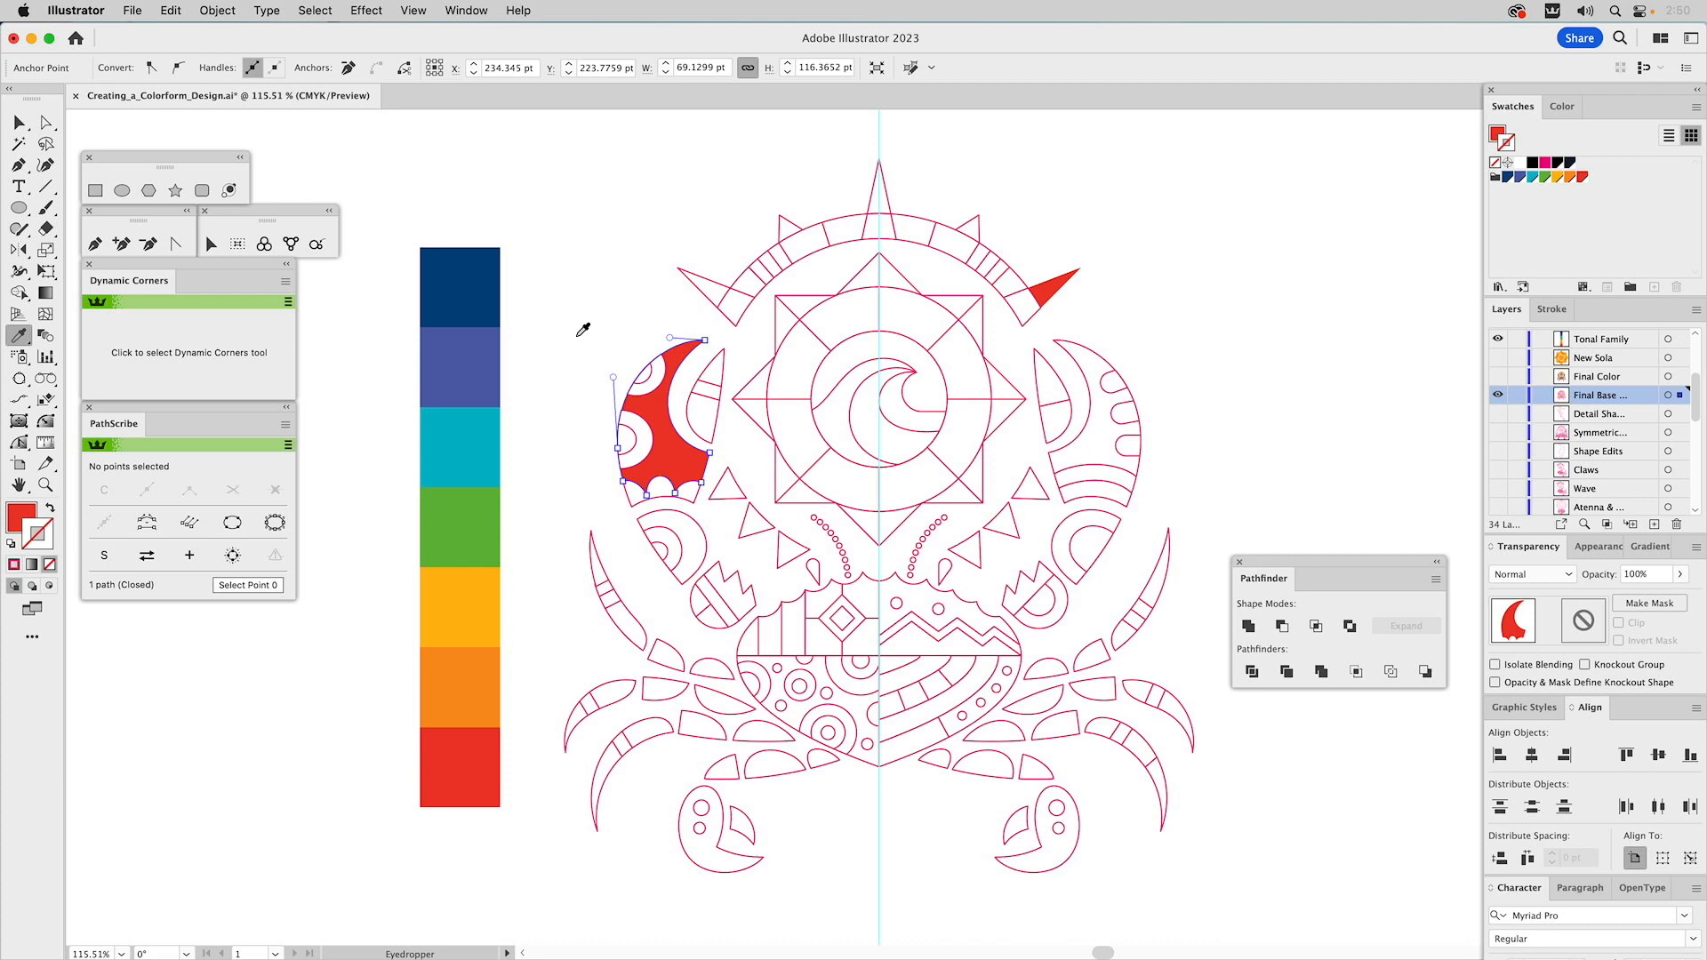
Fill the two outer ring shapes along the left claw's edge with the palette's dark blue using the Eyedropper
left_click(580, 287, "super")
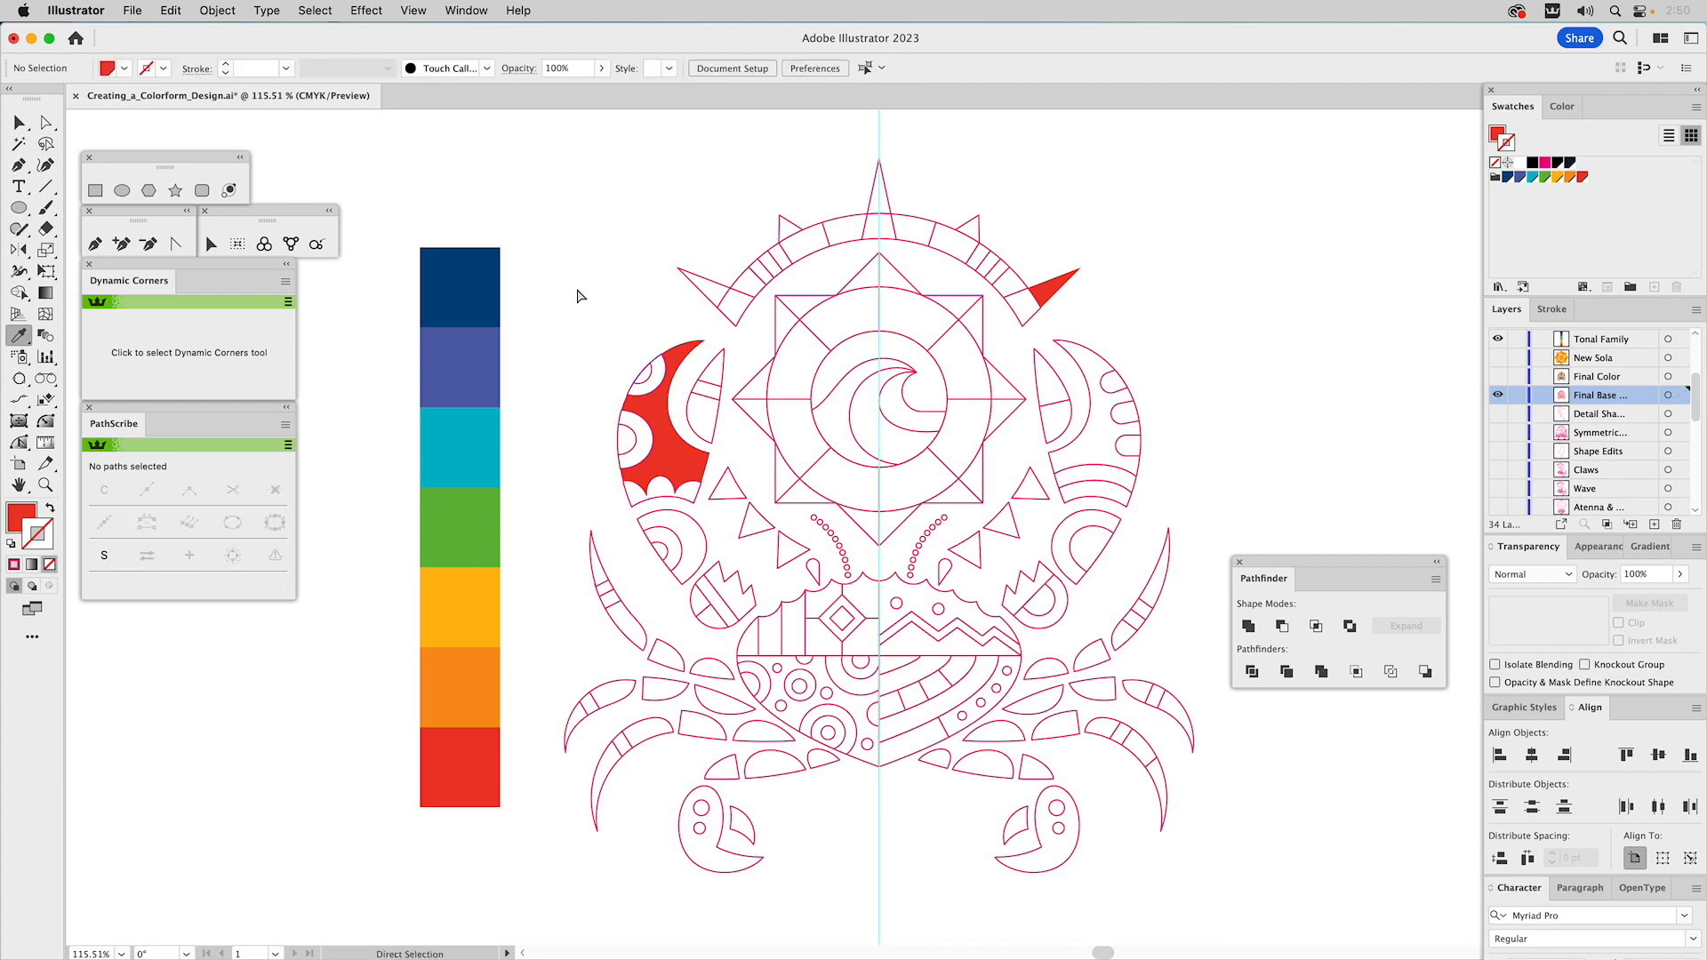
left_click(657, 362, "super")
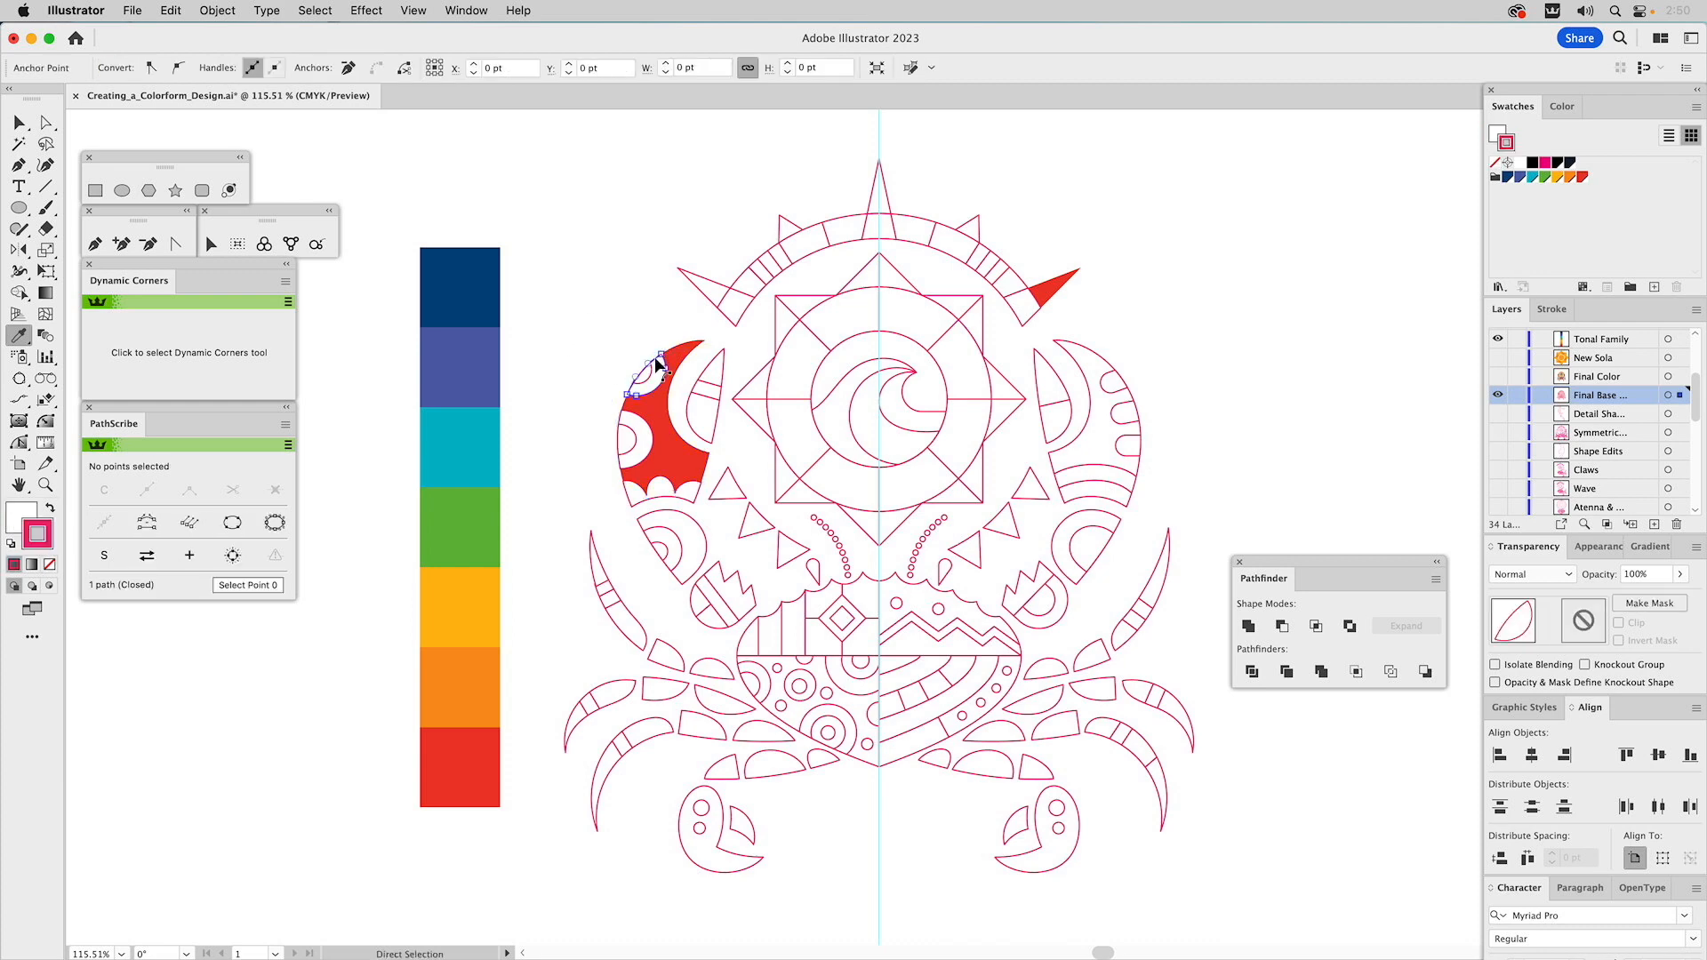
left_click(622, 462, "shift+super")
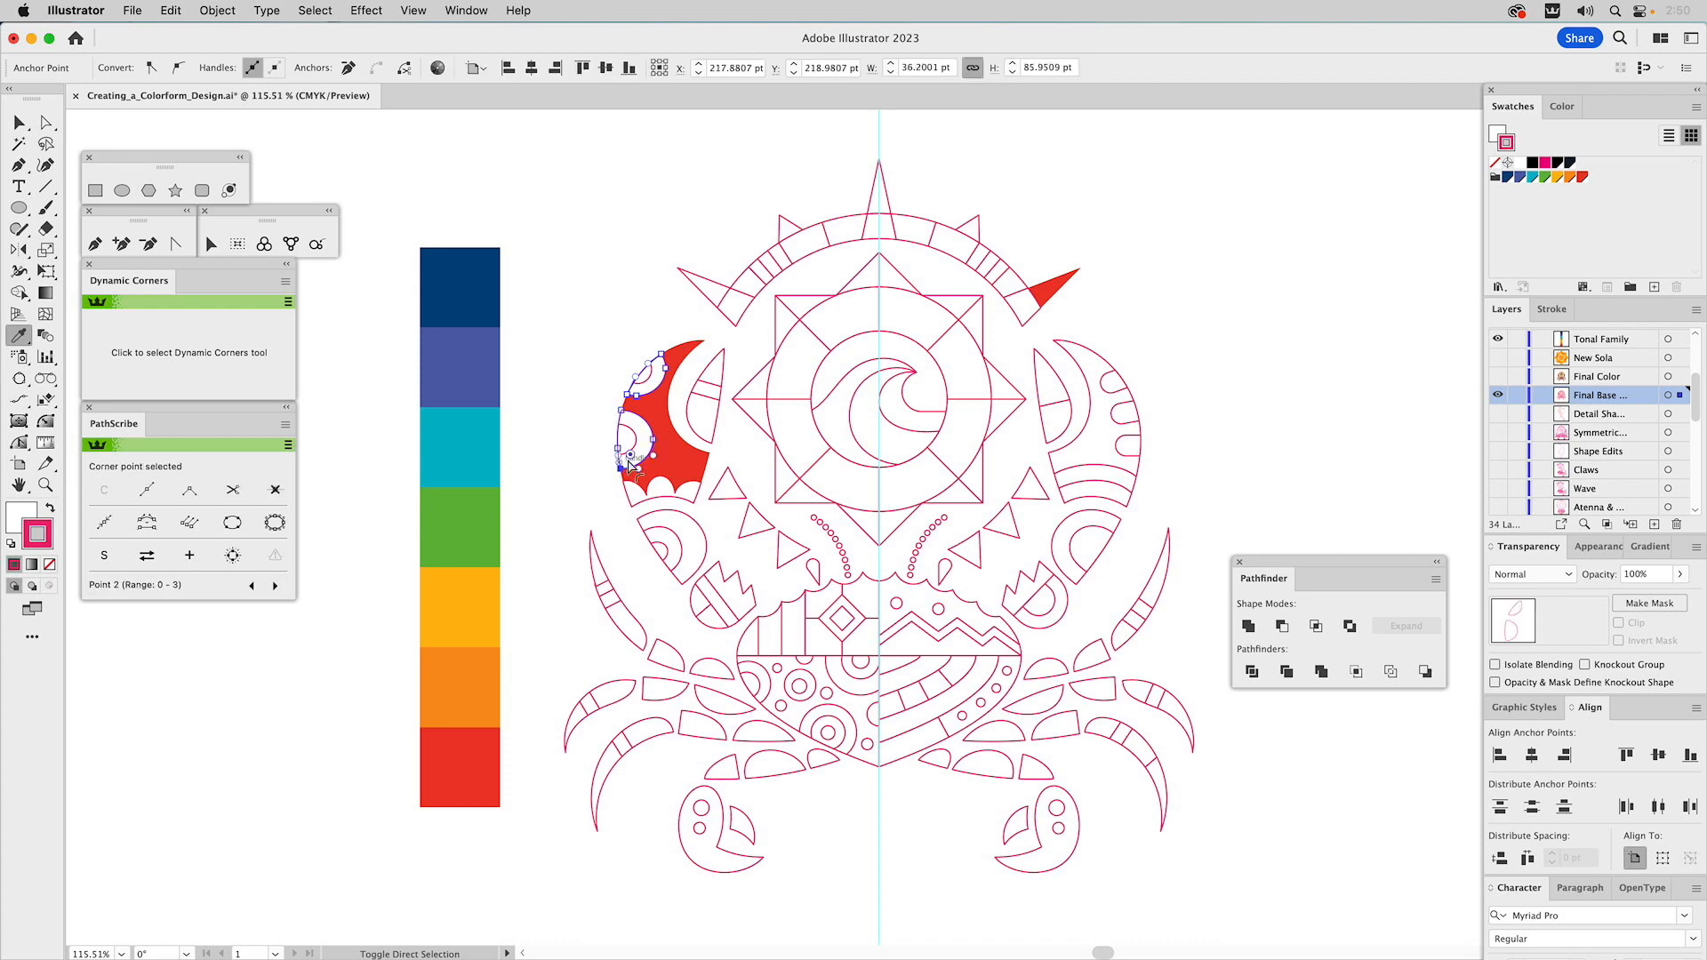
left_click(473, 276)
left_click(552, 230, "super")
Colour the centres of the left claw's two rings, the upper one yellow and the lower one green
left_click(642, 378, "super")
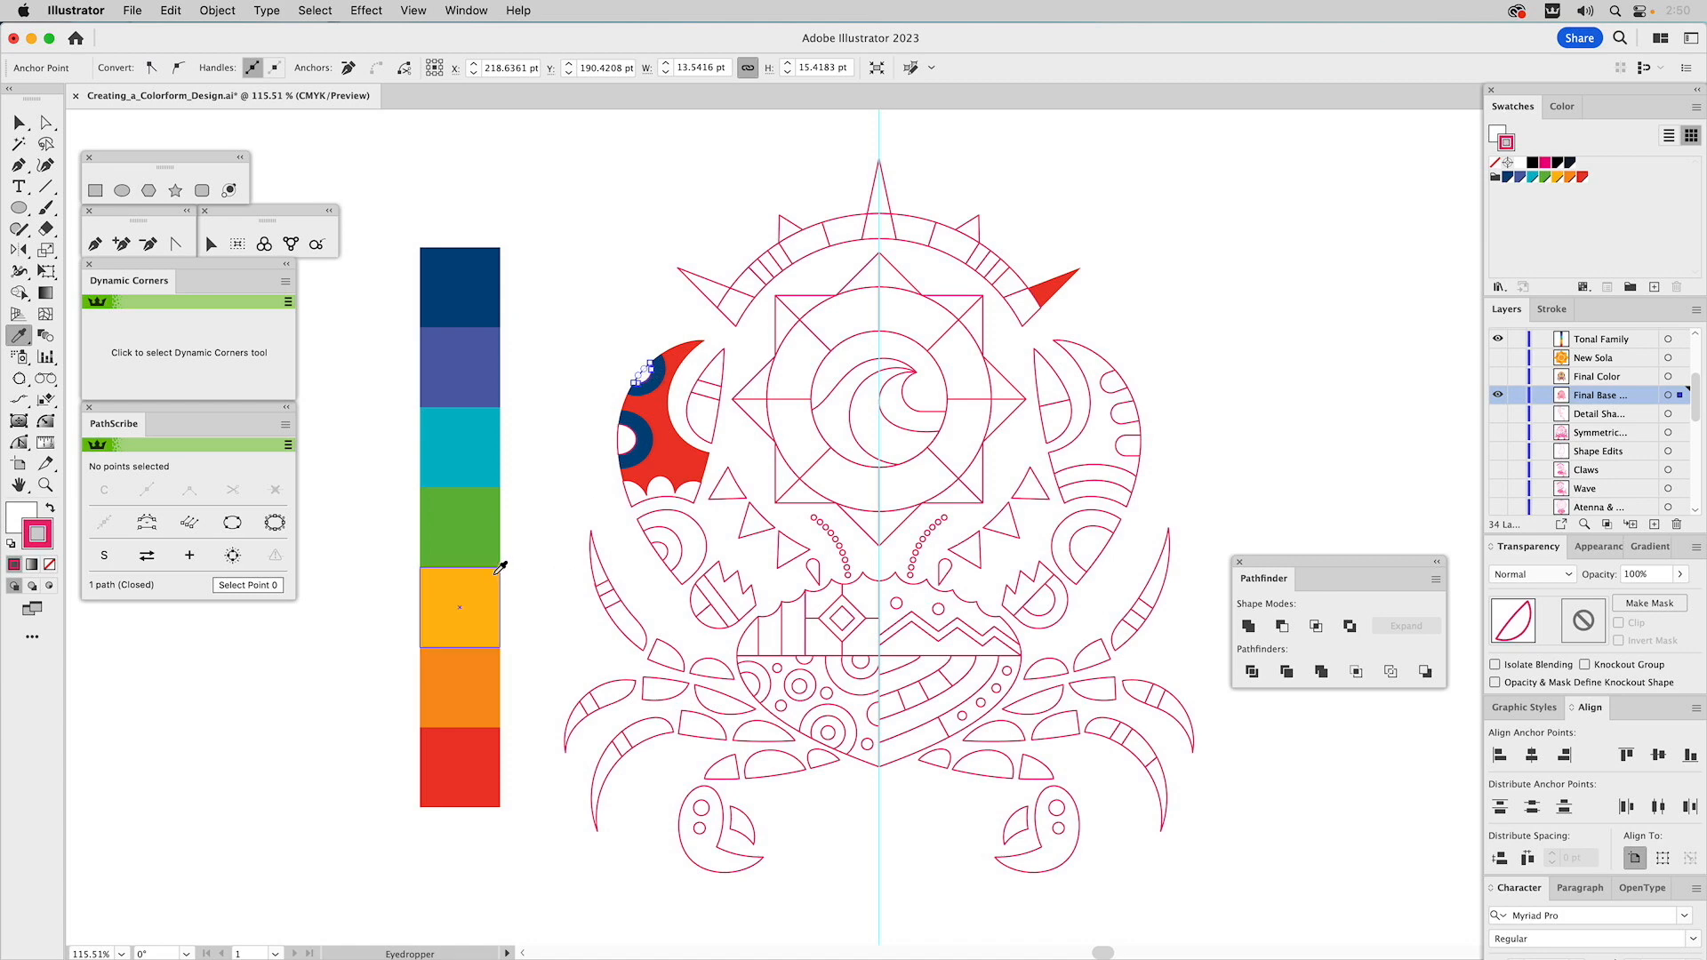
left_click(461, 613)
left_click(616, 382, "super")
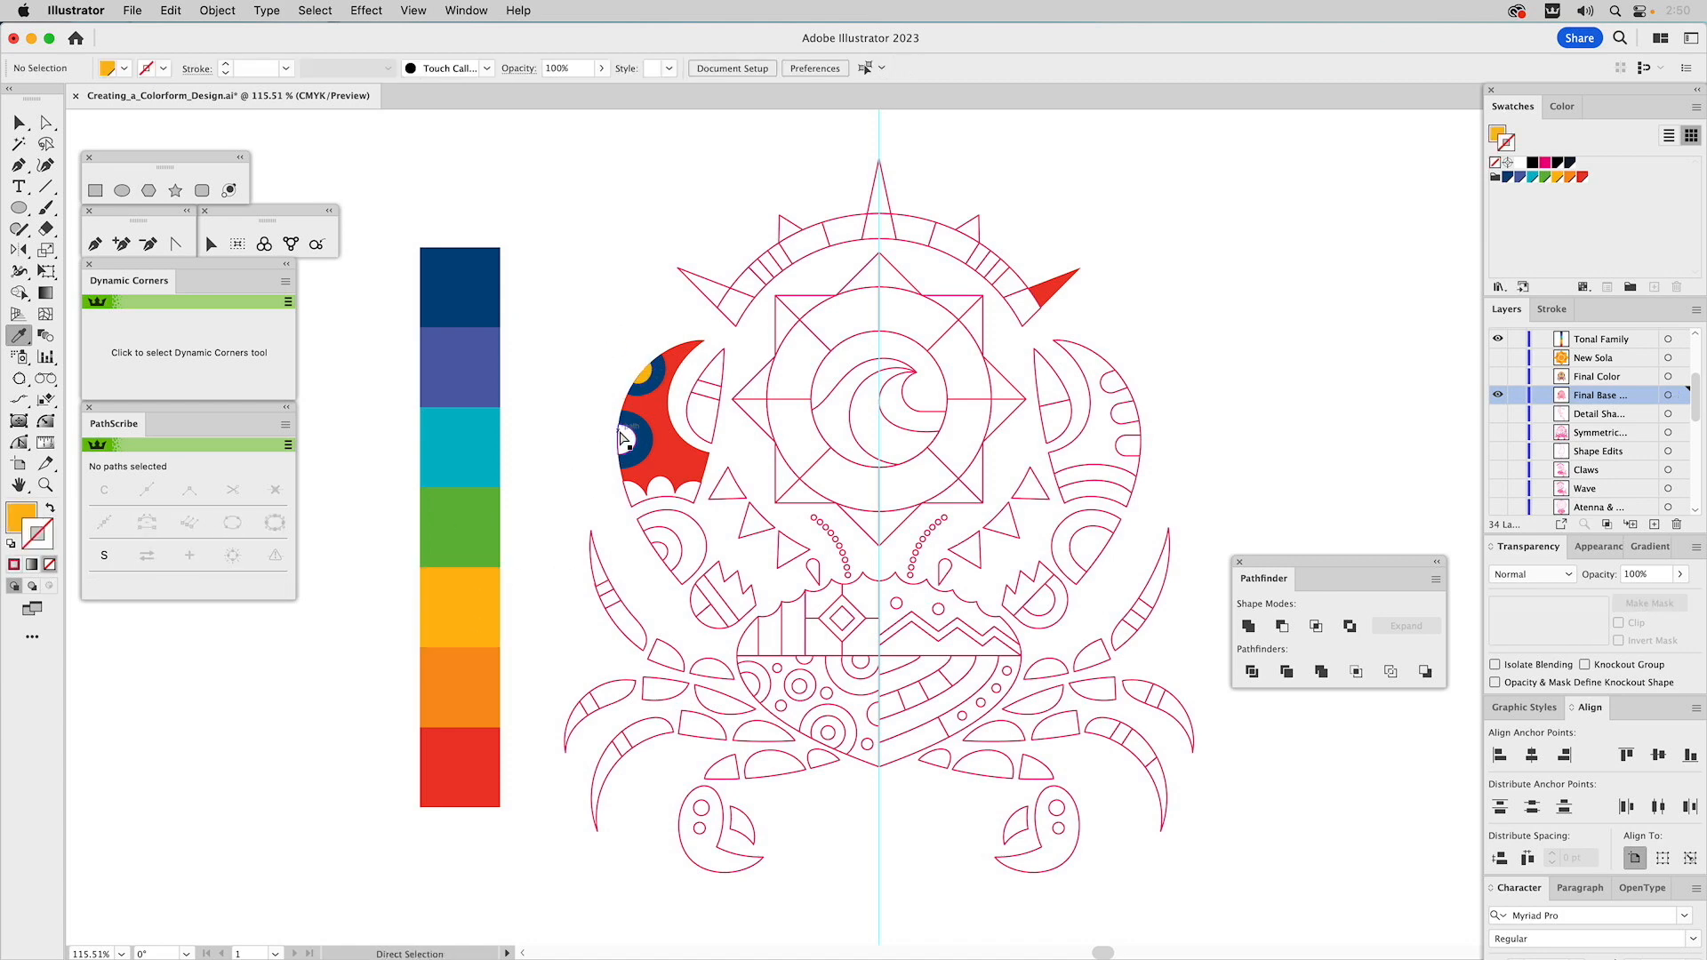
left_click(622, 437, "super")
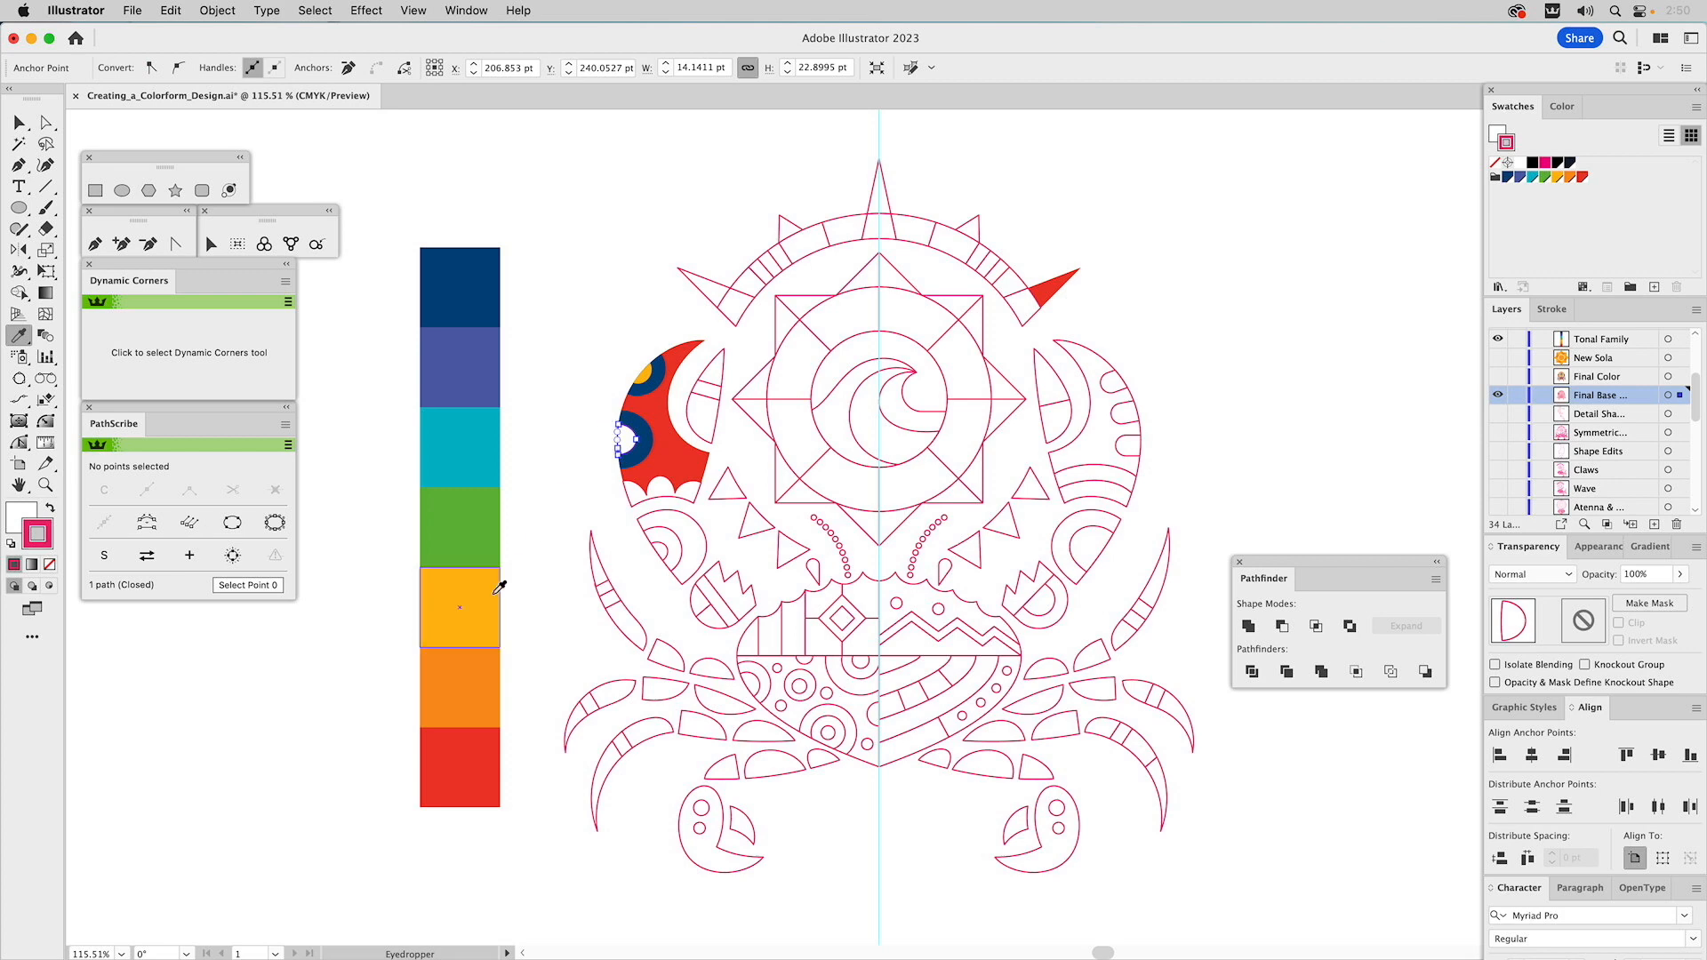
left_click(472, 519)
left_click(571, 331, "super")
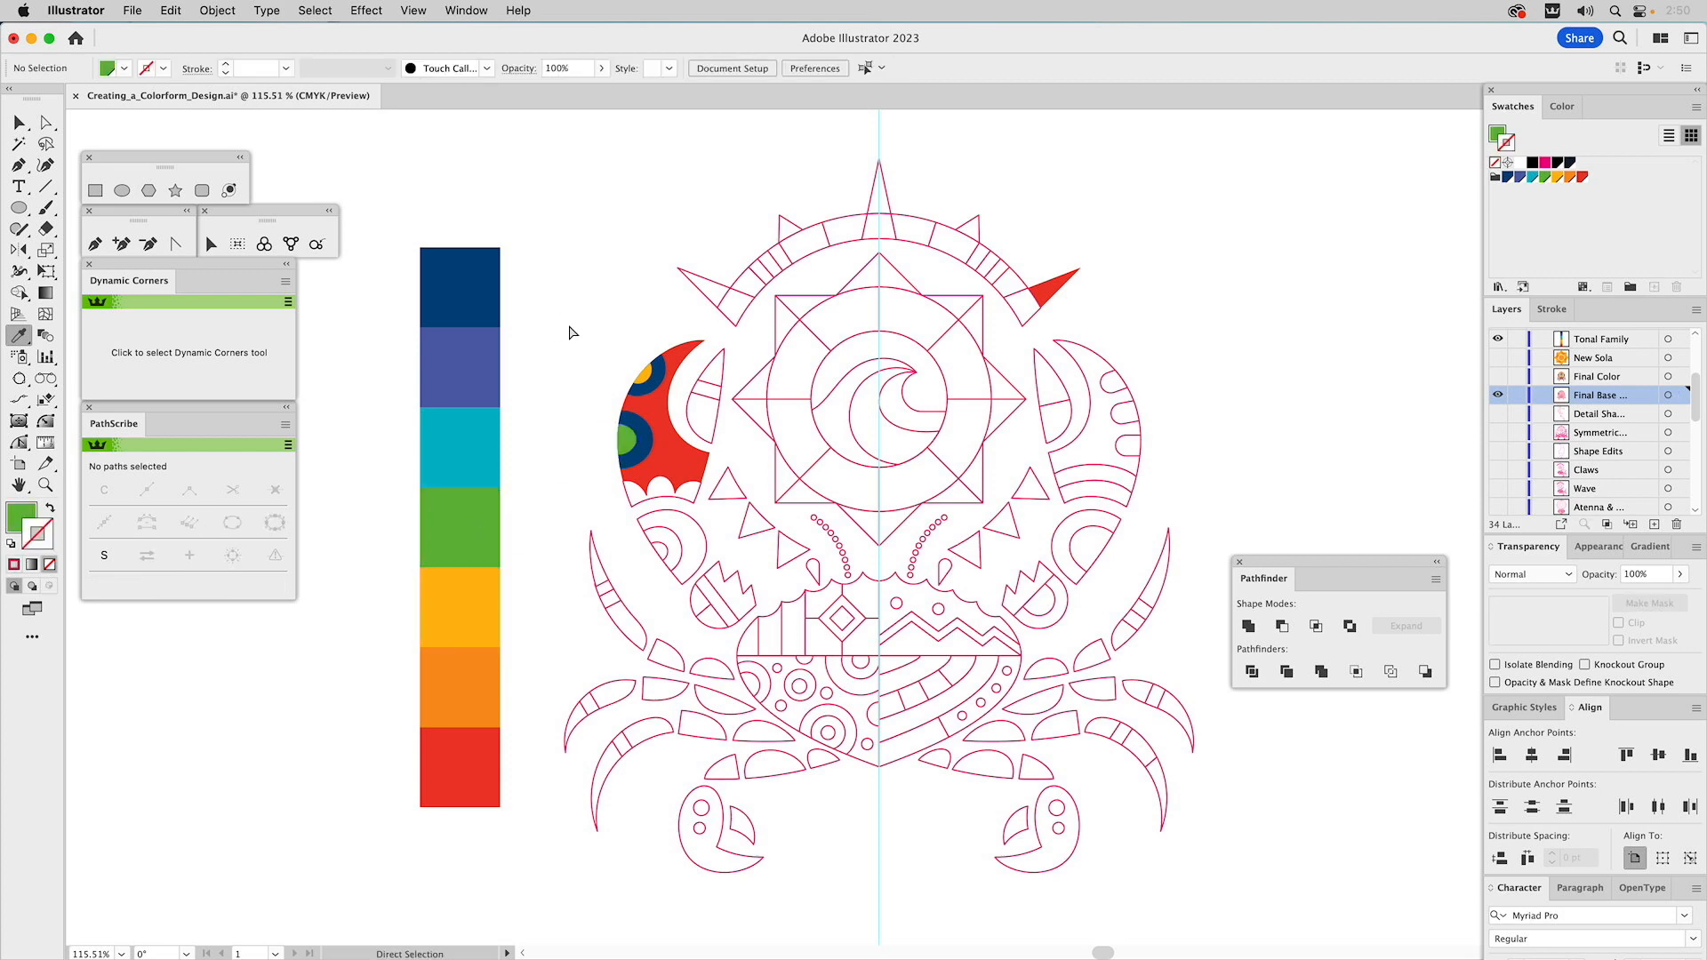
Fill the scalloped band at the base of the left large claw with the palette's yellow
left_click(634, 498, "super")
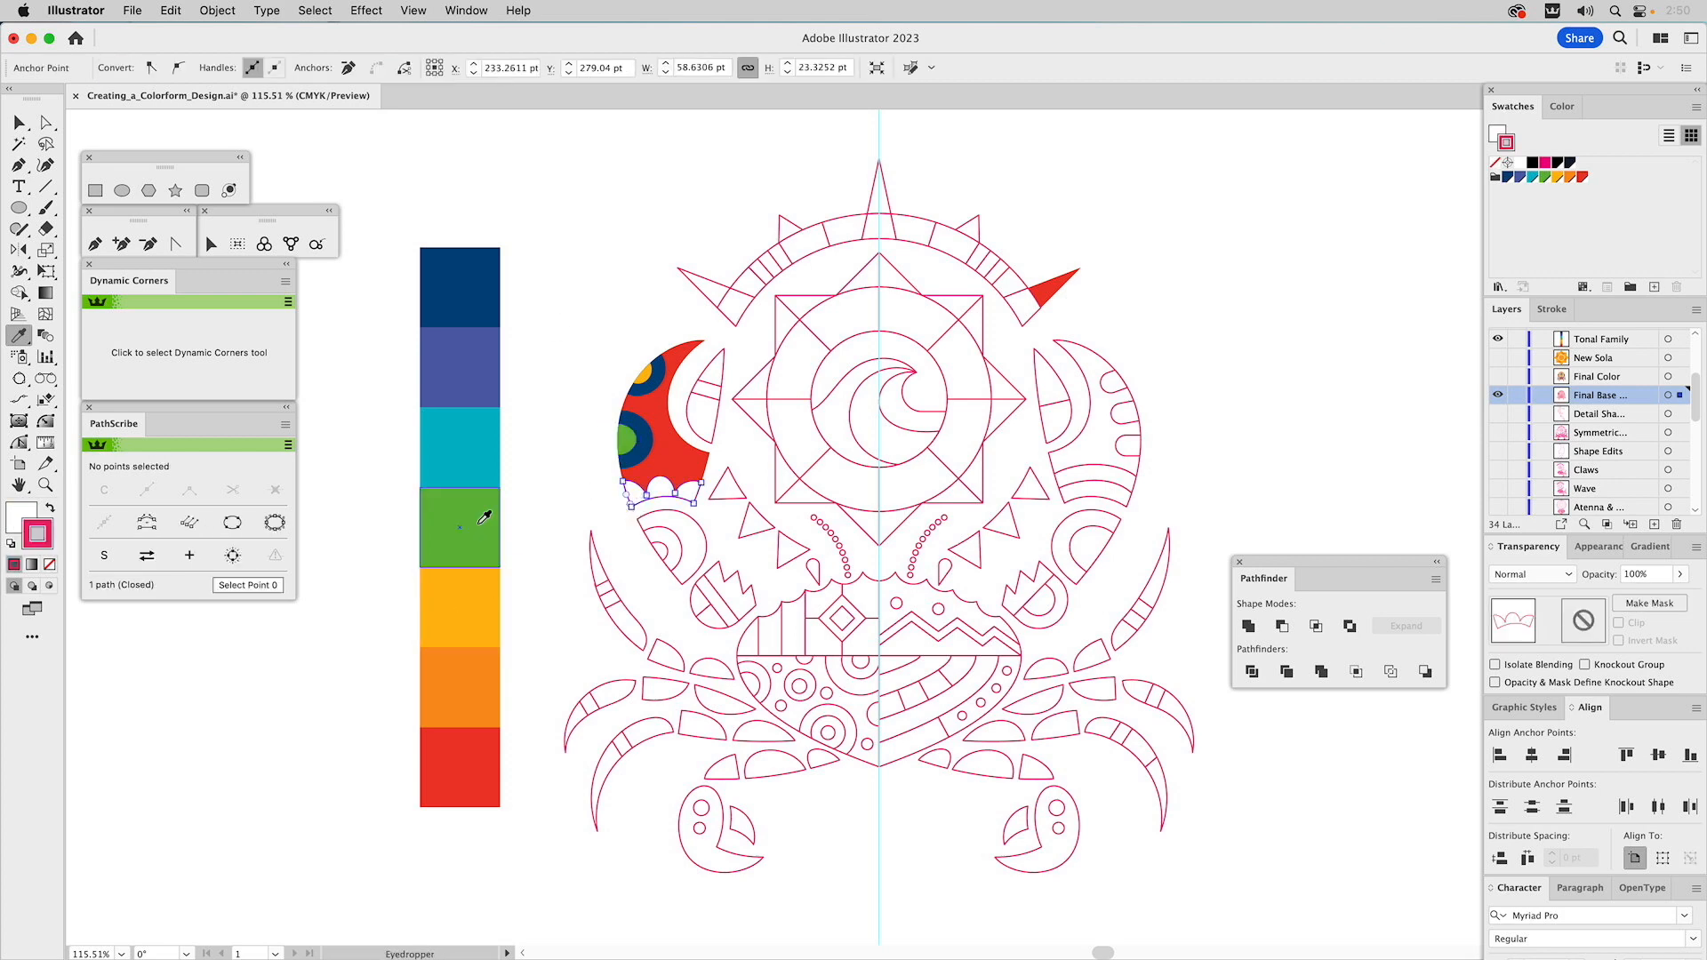
left_click(463, 602)
left_click(565, 316, "super")
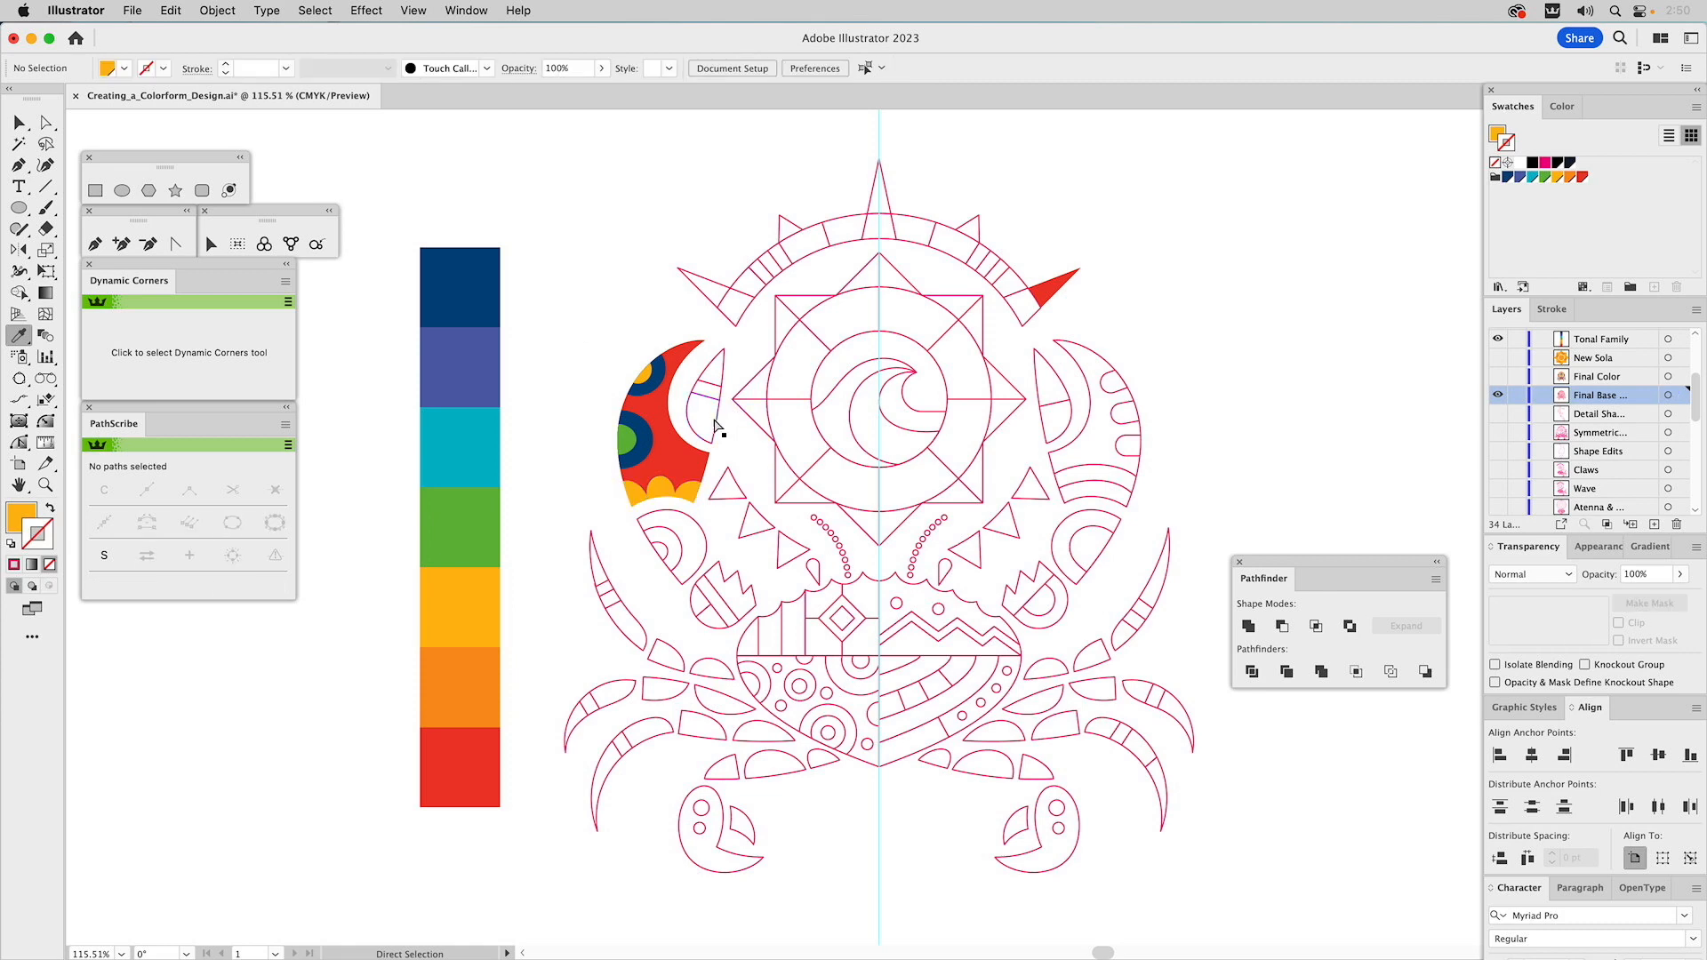
left_click(692, 414, "super")
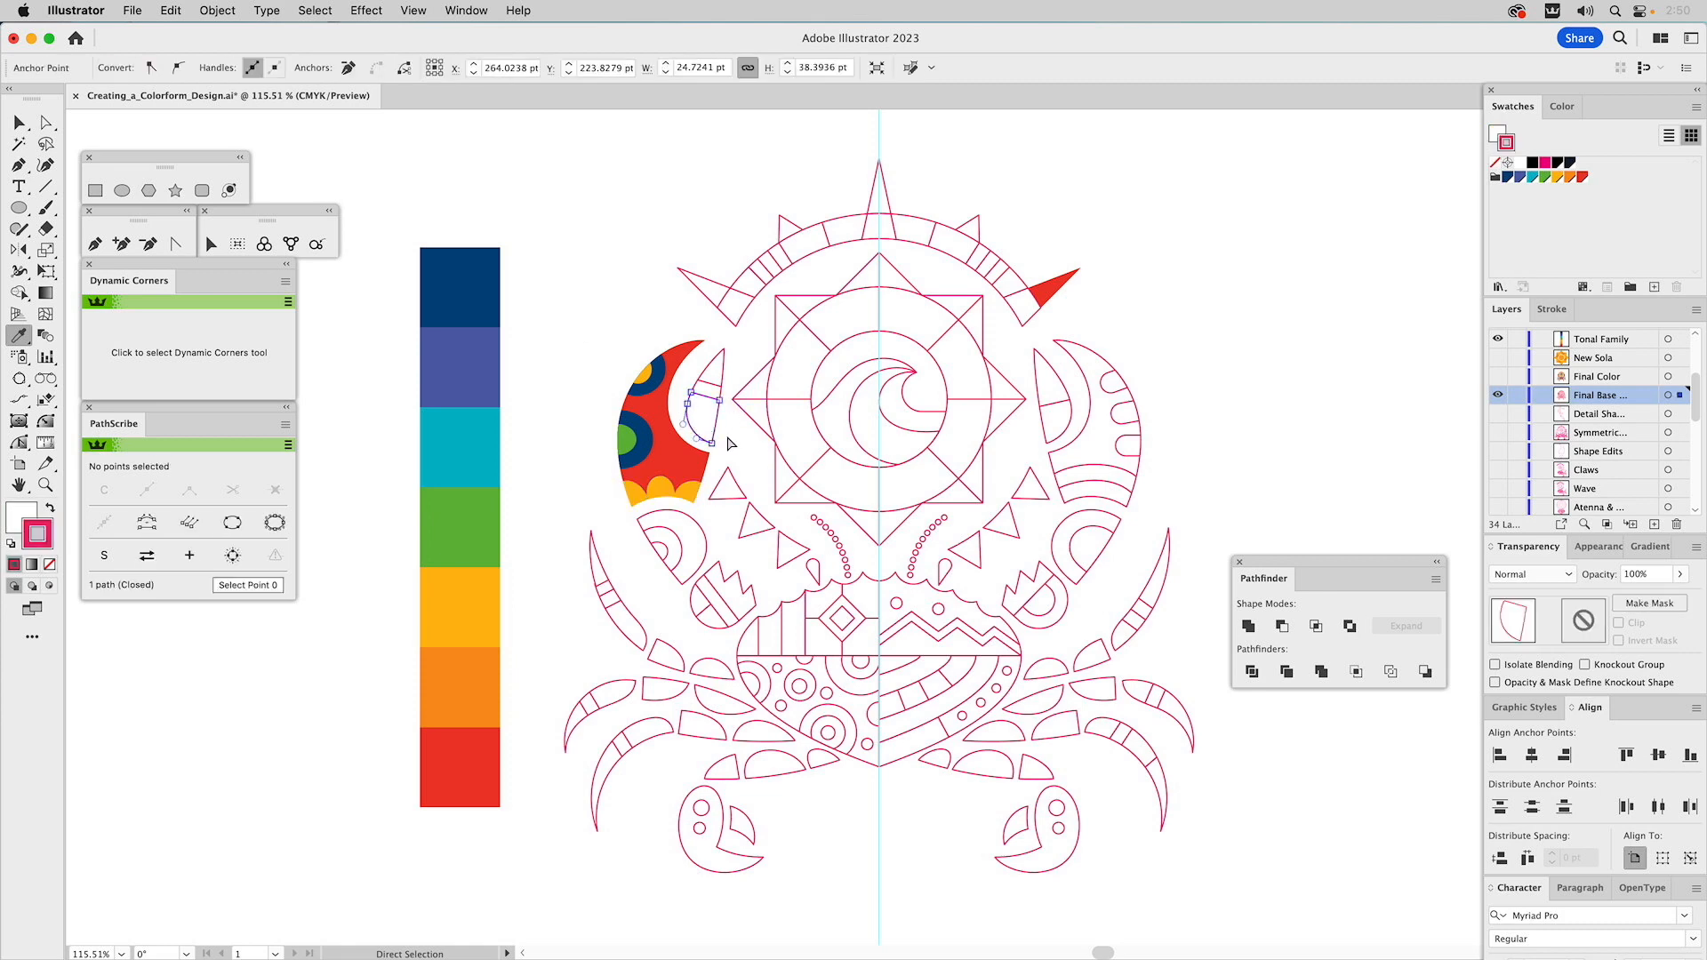
left_click(728, 438, "super")
left_click(684, 459, "super")
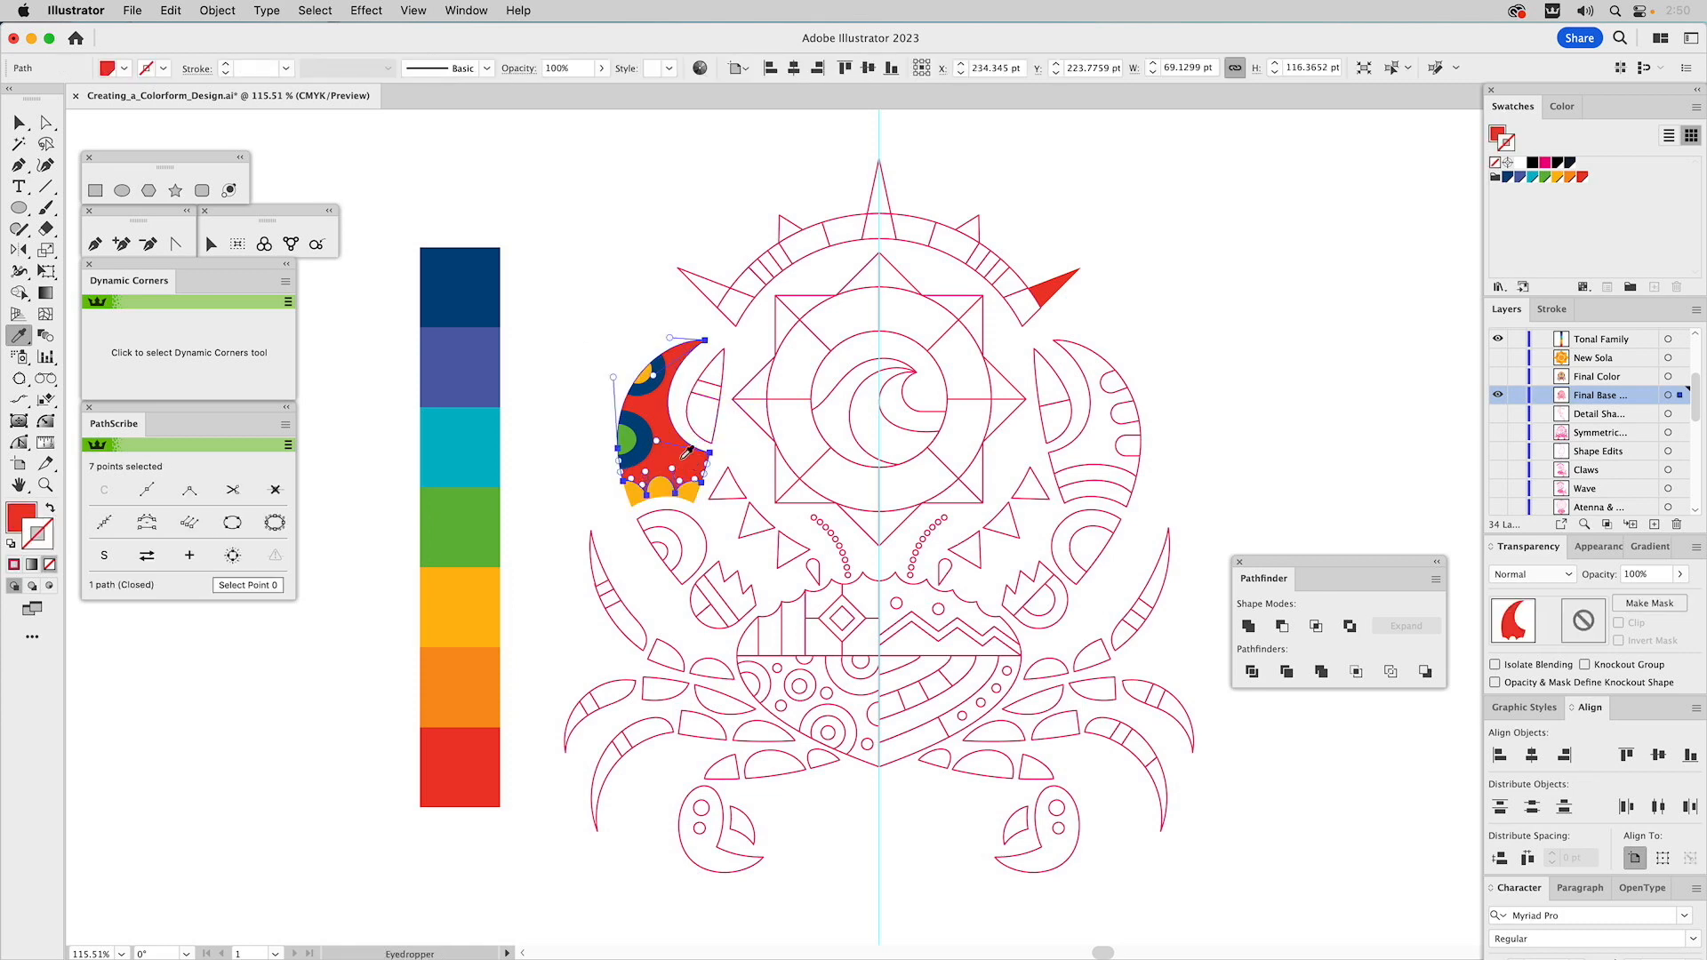
Fill both arms' zigzag shapes, two shell stripes, the right shell half's upper zigzag shape and the right large claw with red
left_click(756, 582, "super")
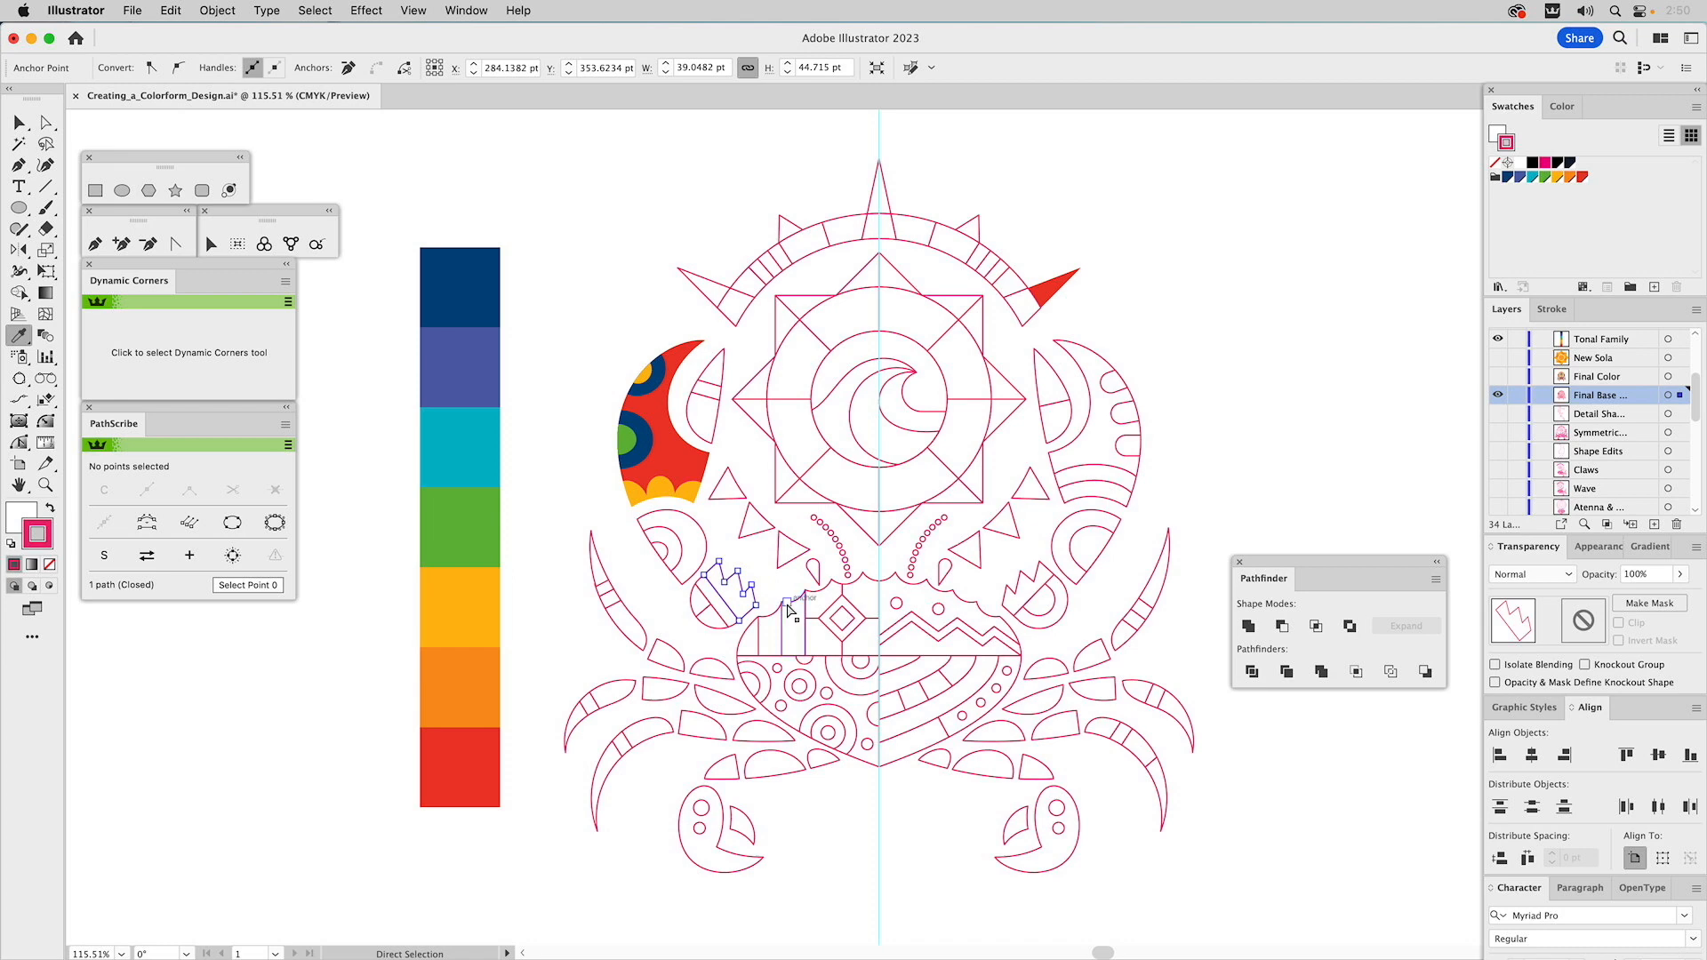
left_click(758, 633, "shift+super")
left_click(746, 629, "shift+super")
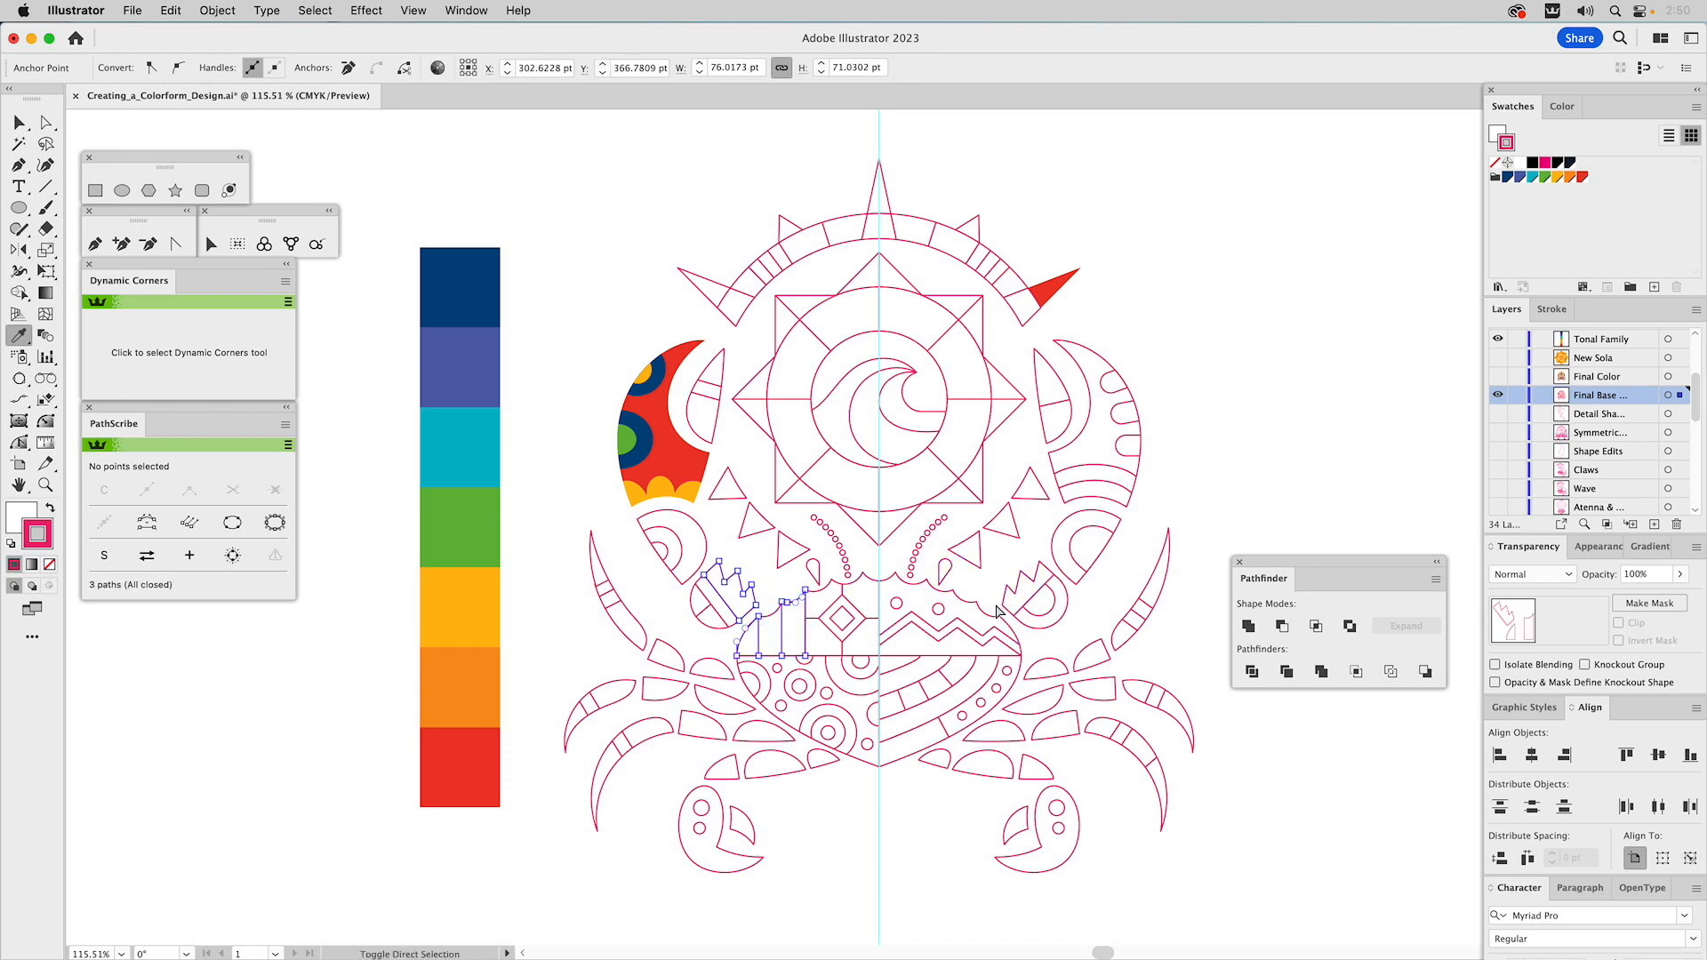
left_click(962, 605, "shift+super")
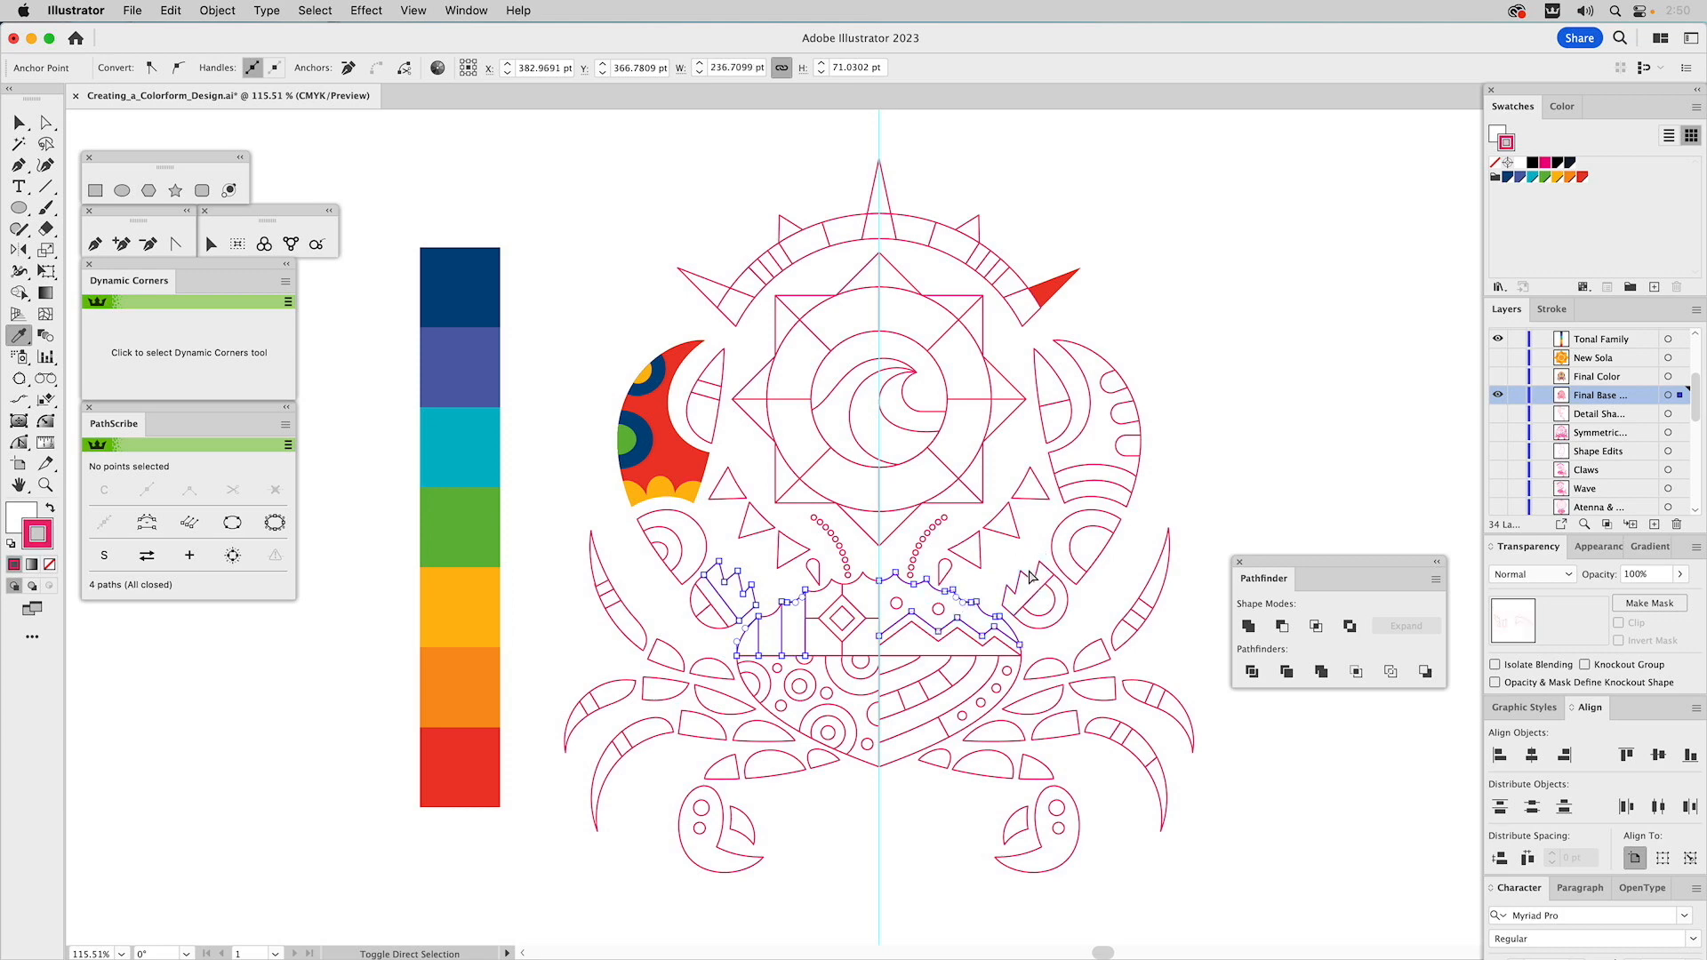
left_click(1022, 573, "shift")
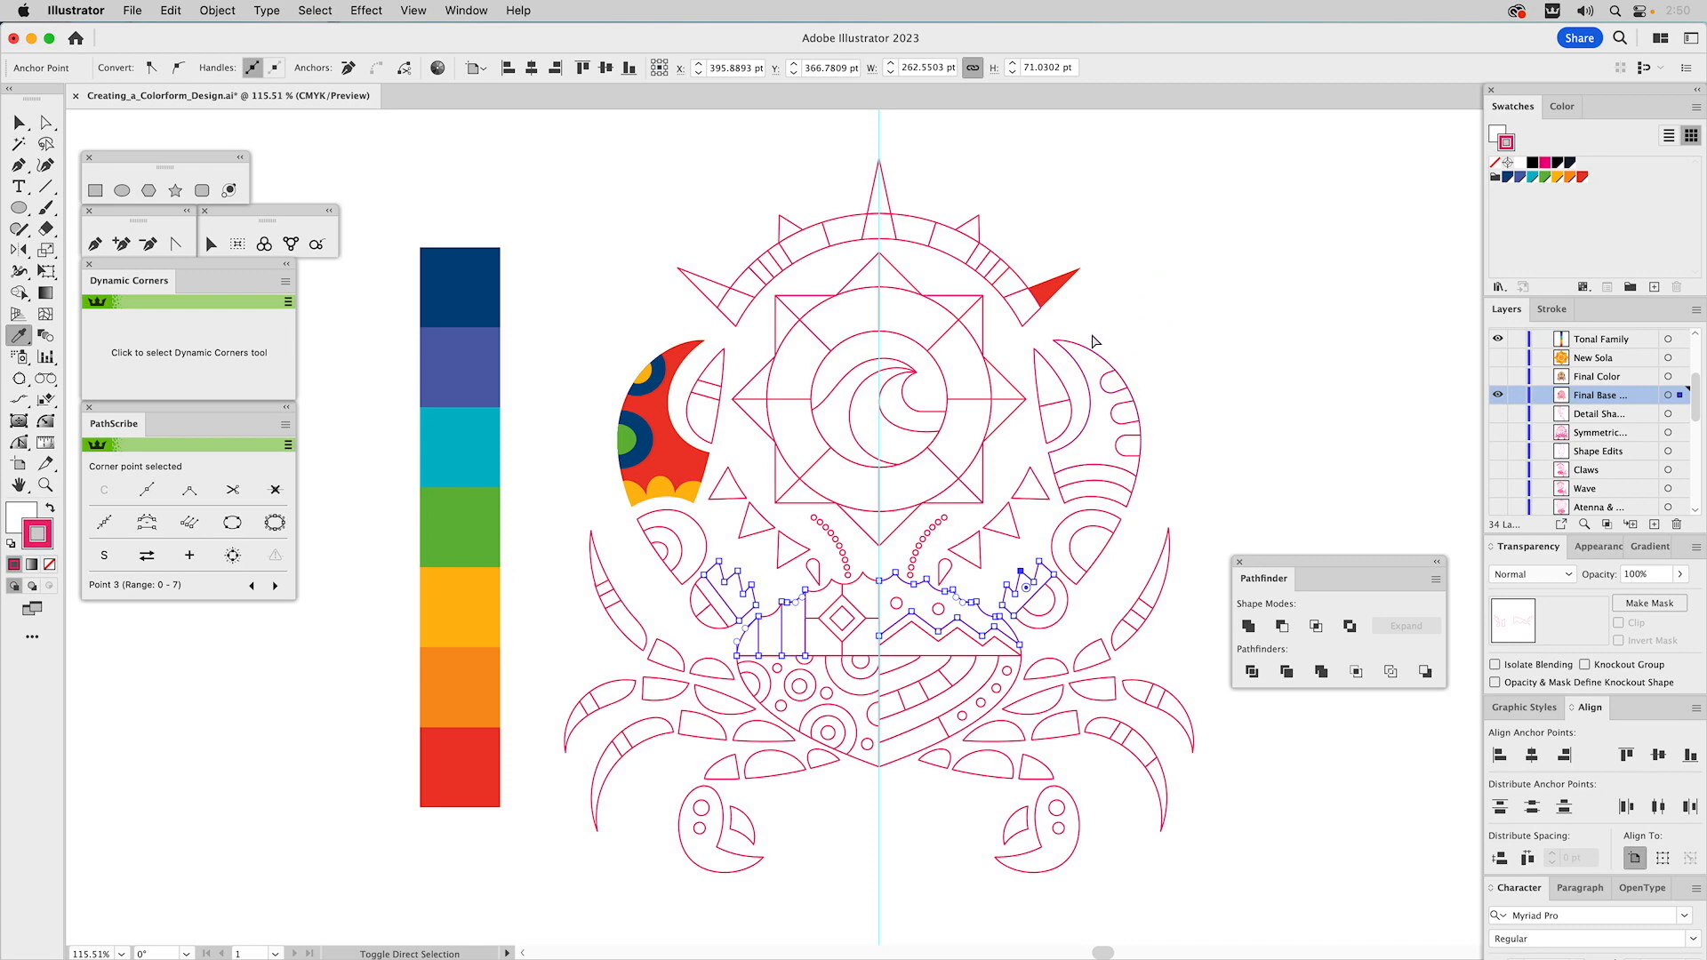
left_click(1074, 356, "shift")
left_click(1056, 285)
left_click(1243, 283, "super")
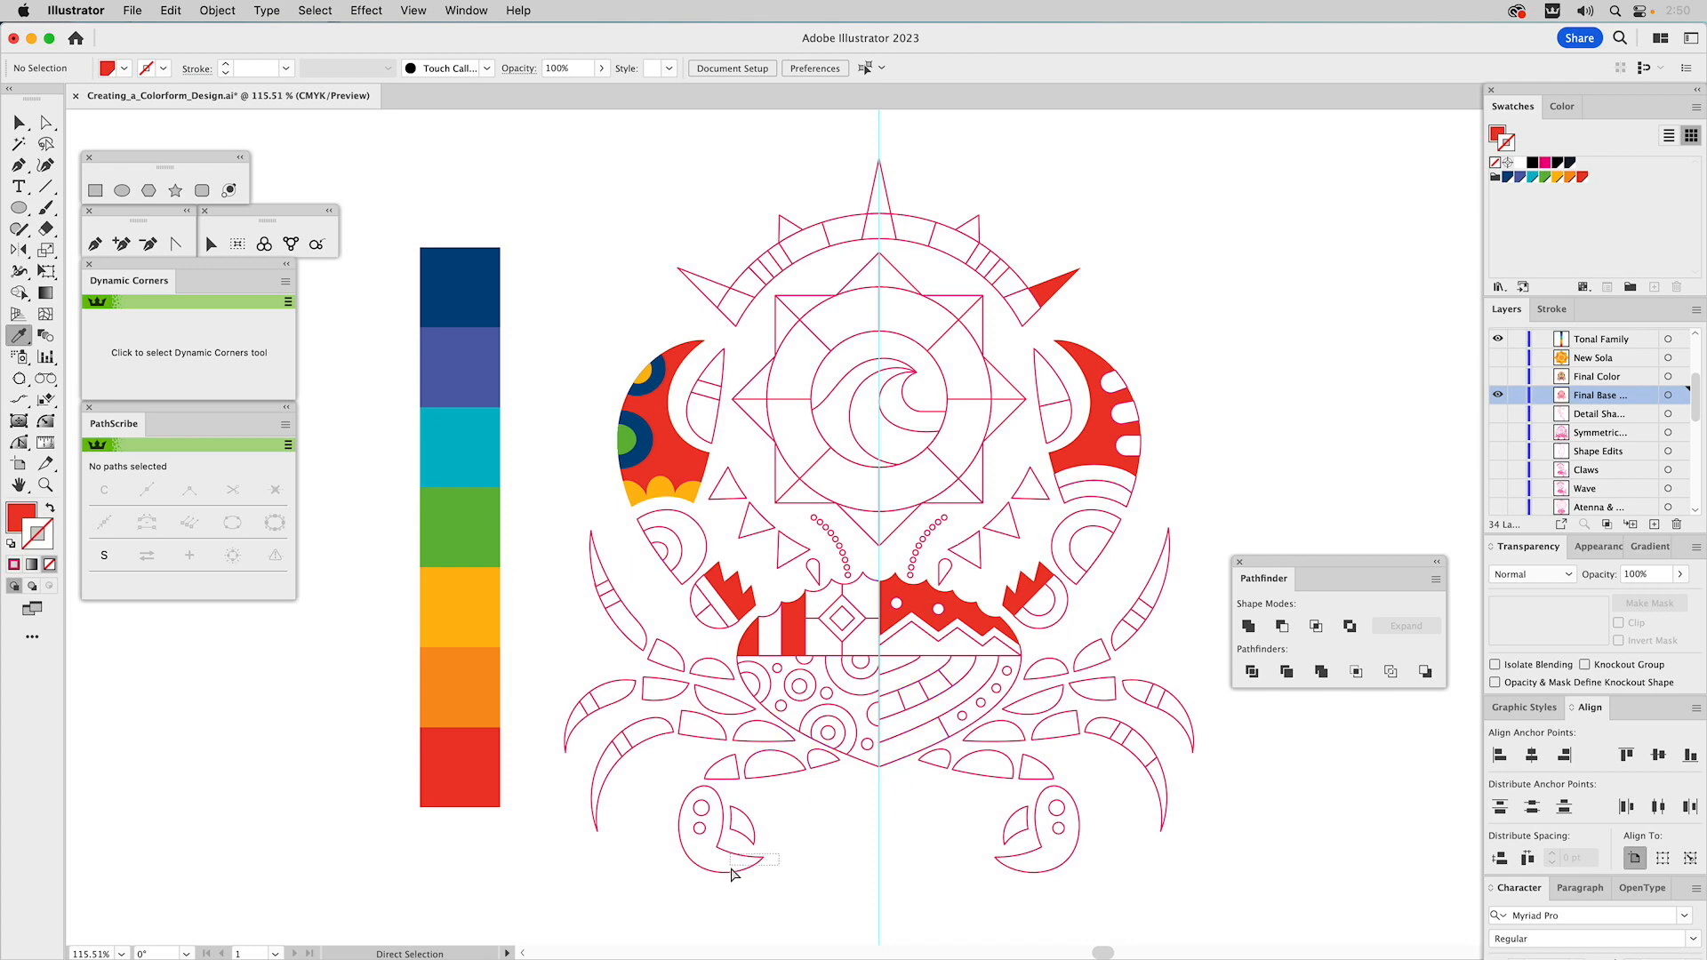
Select both small lower claws together and colour them red by sampling a red stripe of the shell
left_click(762, 859, "super")
left_click(996, 859, "shift+super")
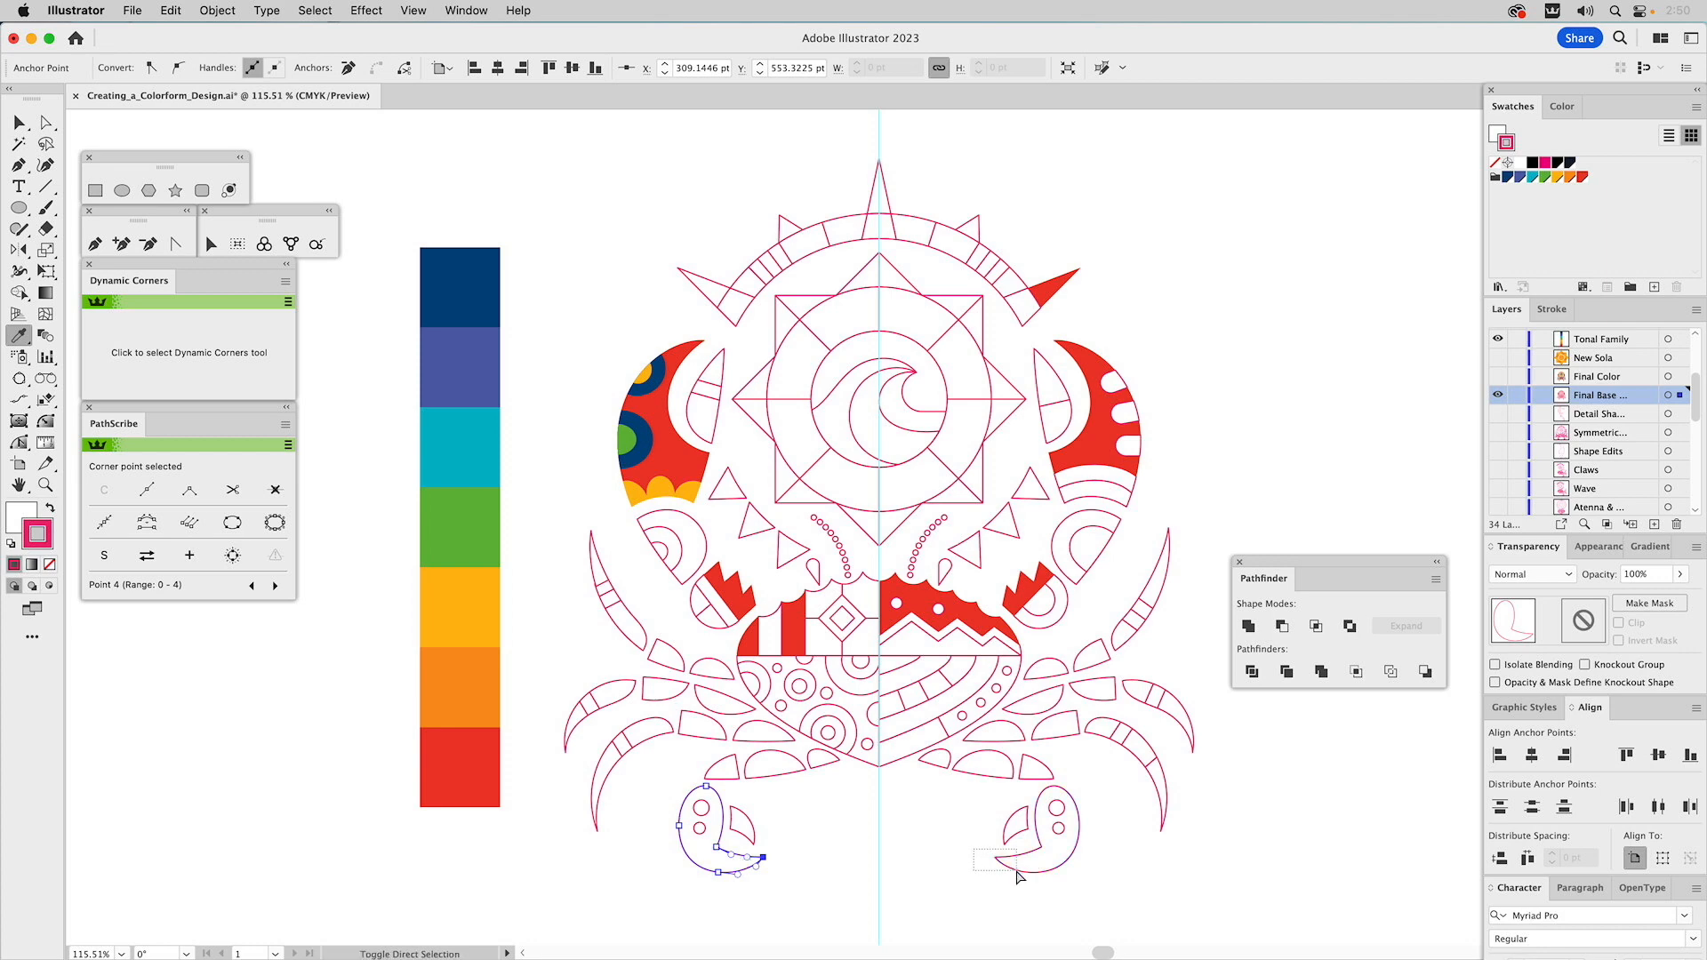
left_click(801, 612)
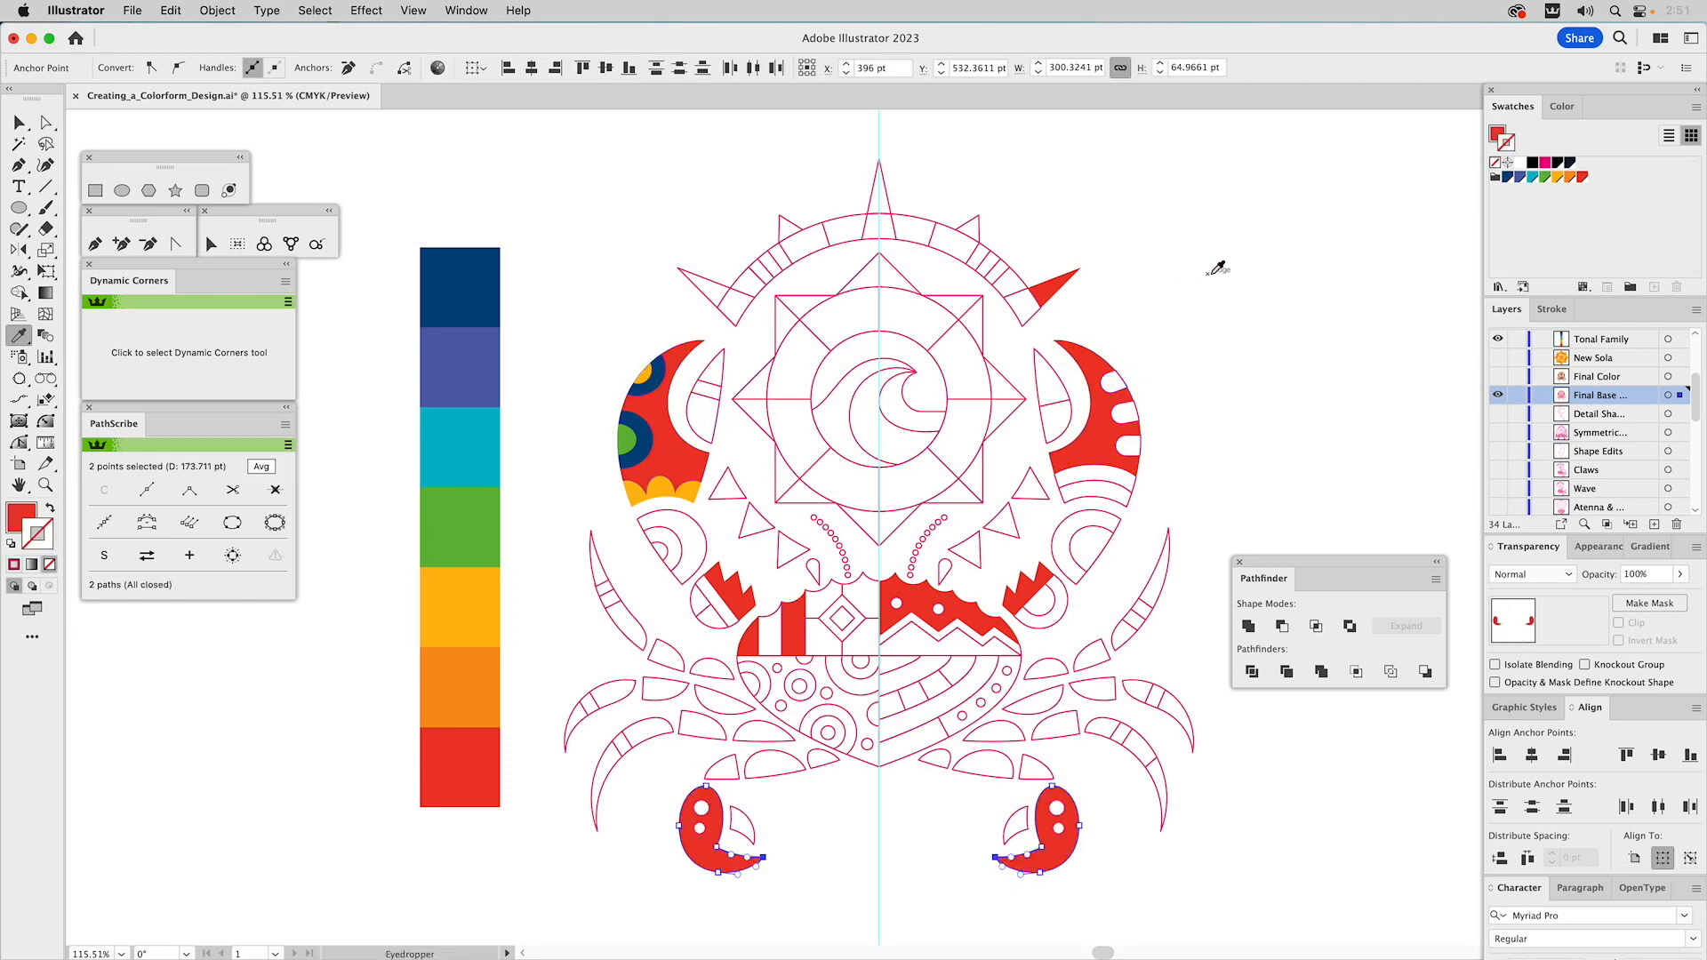
Fill the lower segment of the right claw's inner pincer and the curved band directly below the red claw with dark blue
left_click(1074, 416, "super")
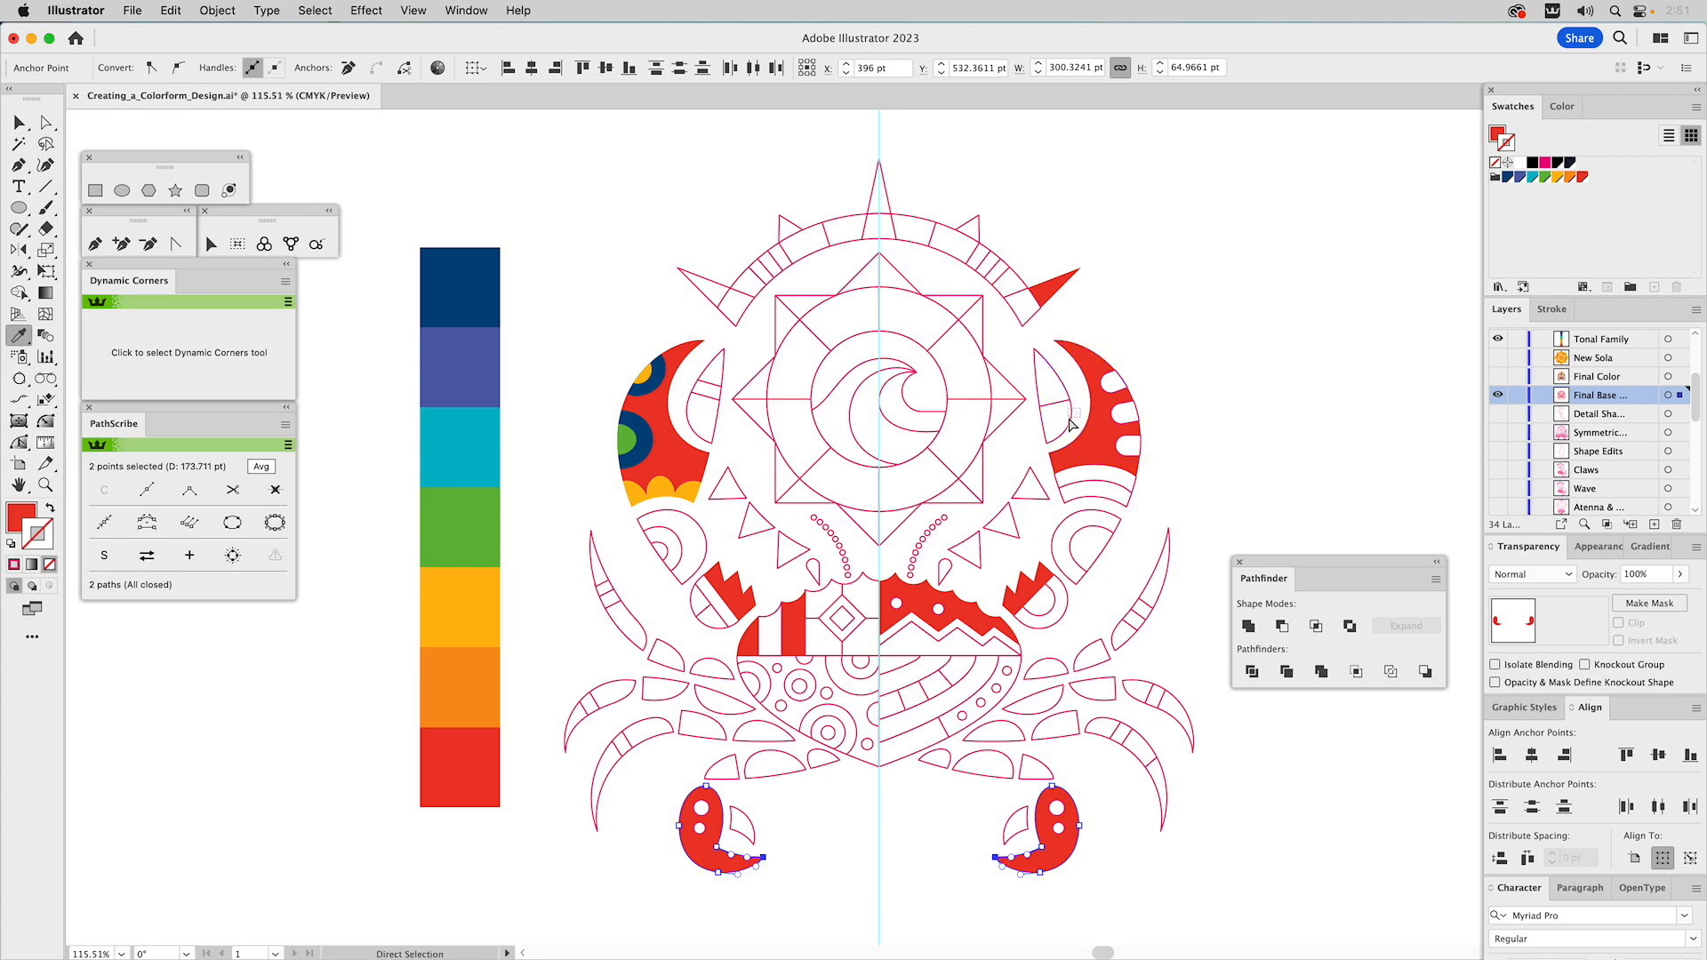
left_click(656, 433)
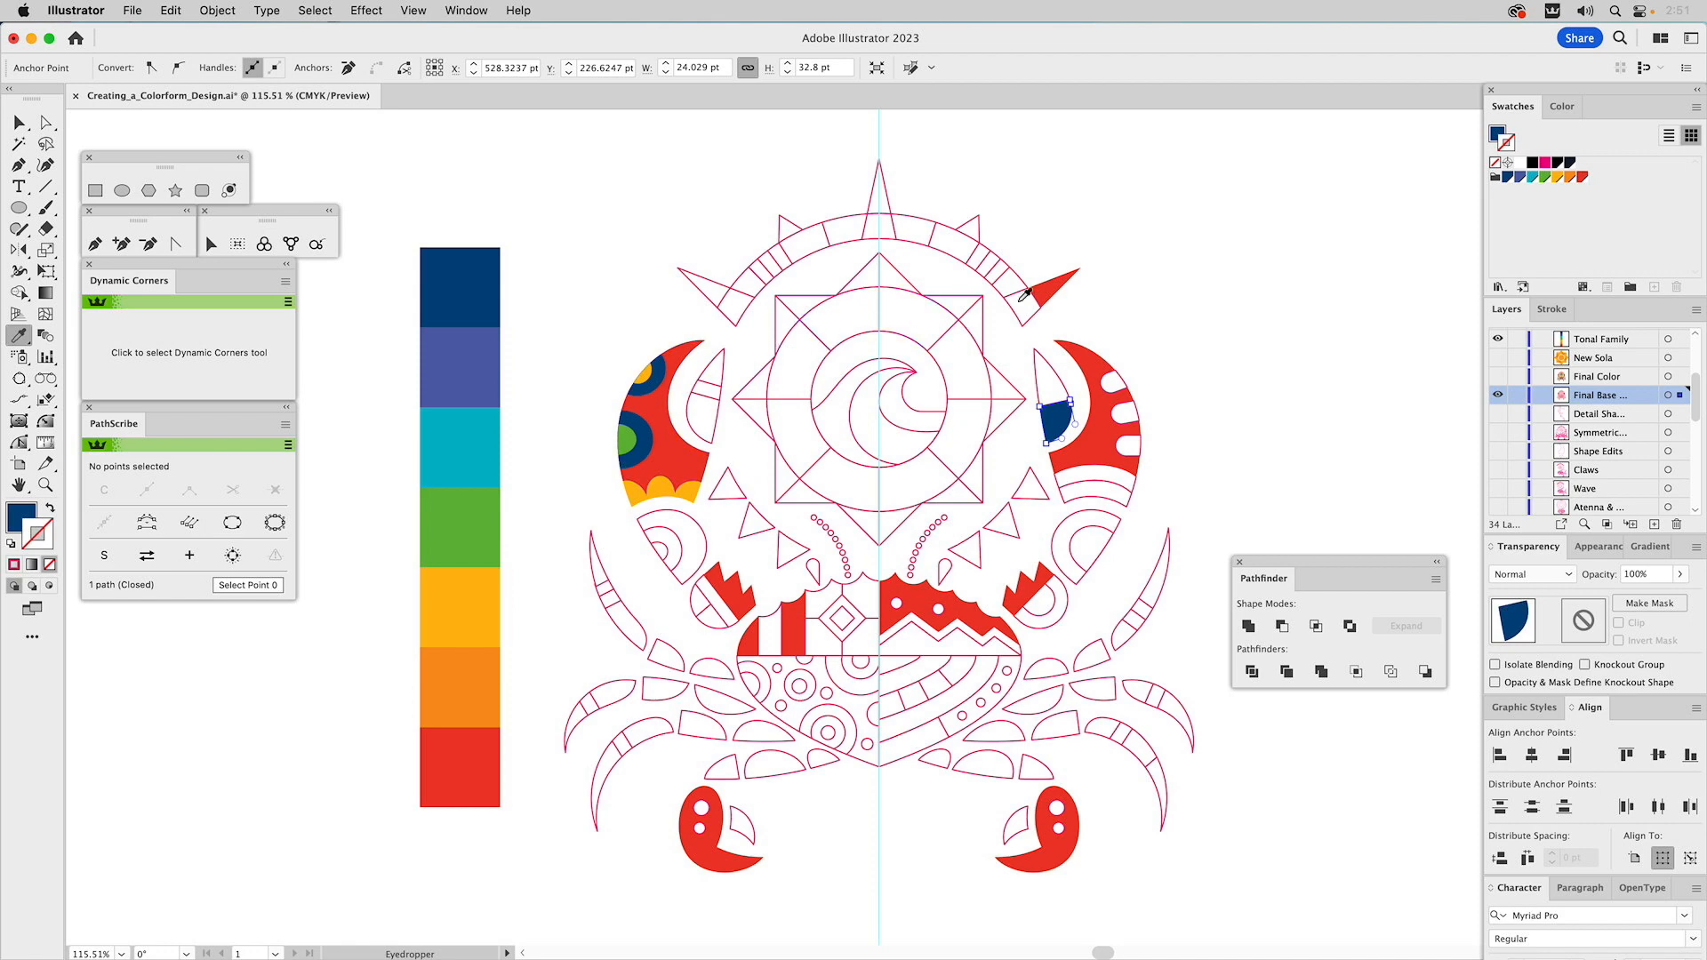
key("super")
left_click(1135, 490, "super")
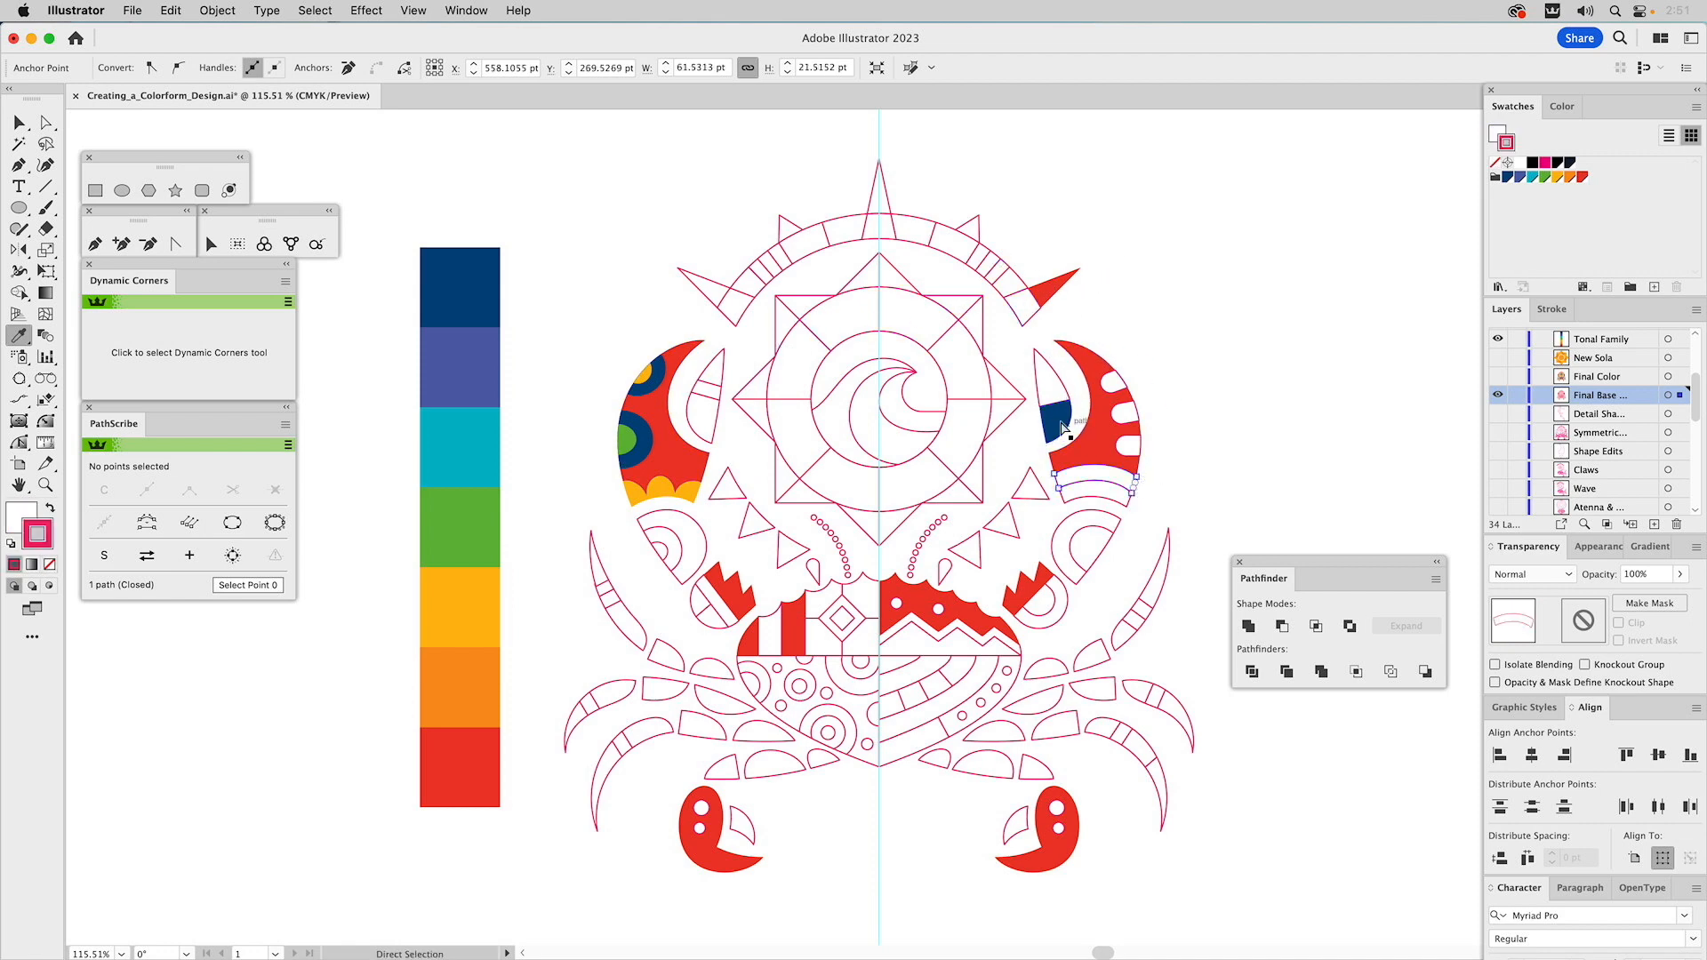
left_click(1060, 422)
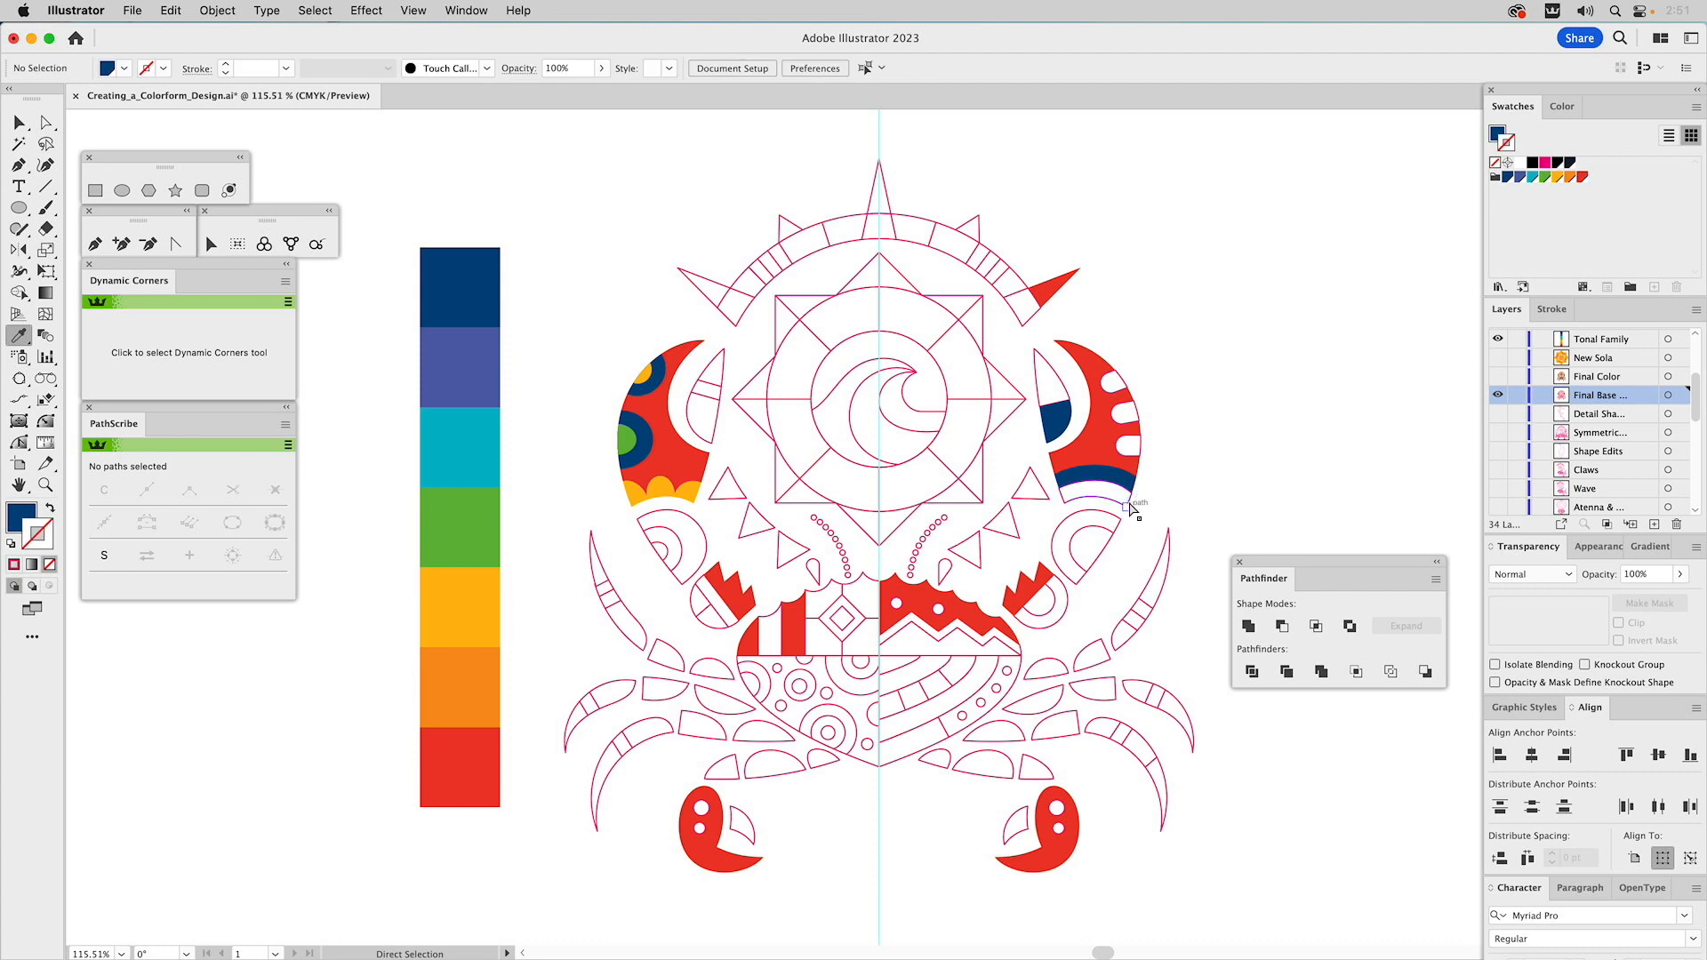
Fill the band under the right claw's dark blue stripe and the claw's uppermost edge spot with teal
left_click(1134, 509, "super")
left_click(473, 452)
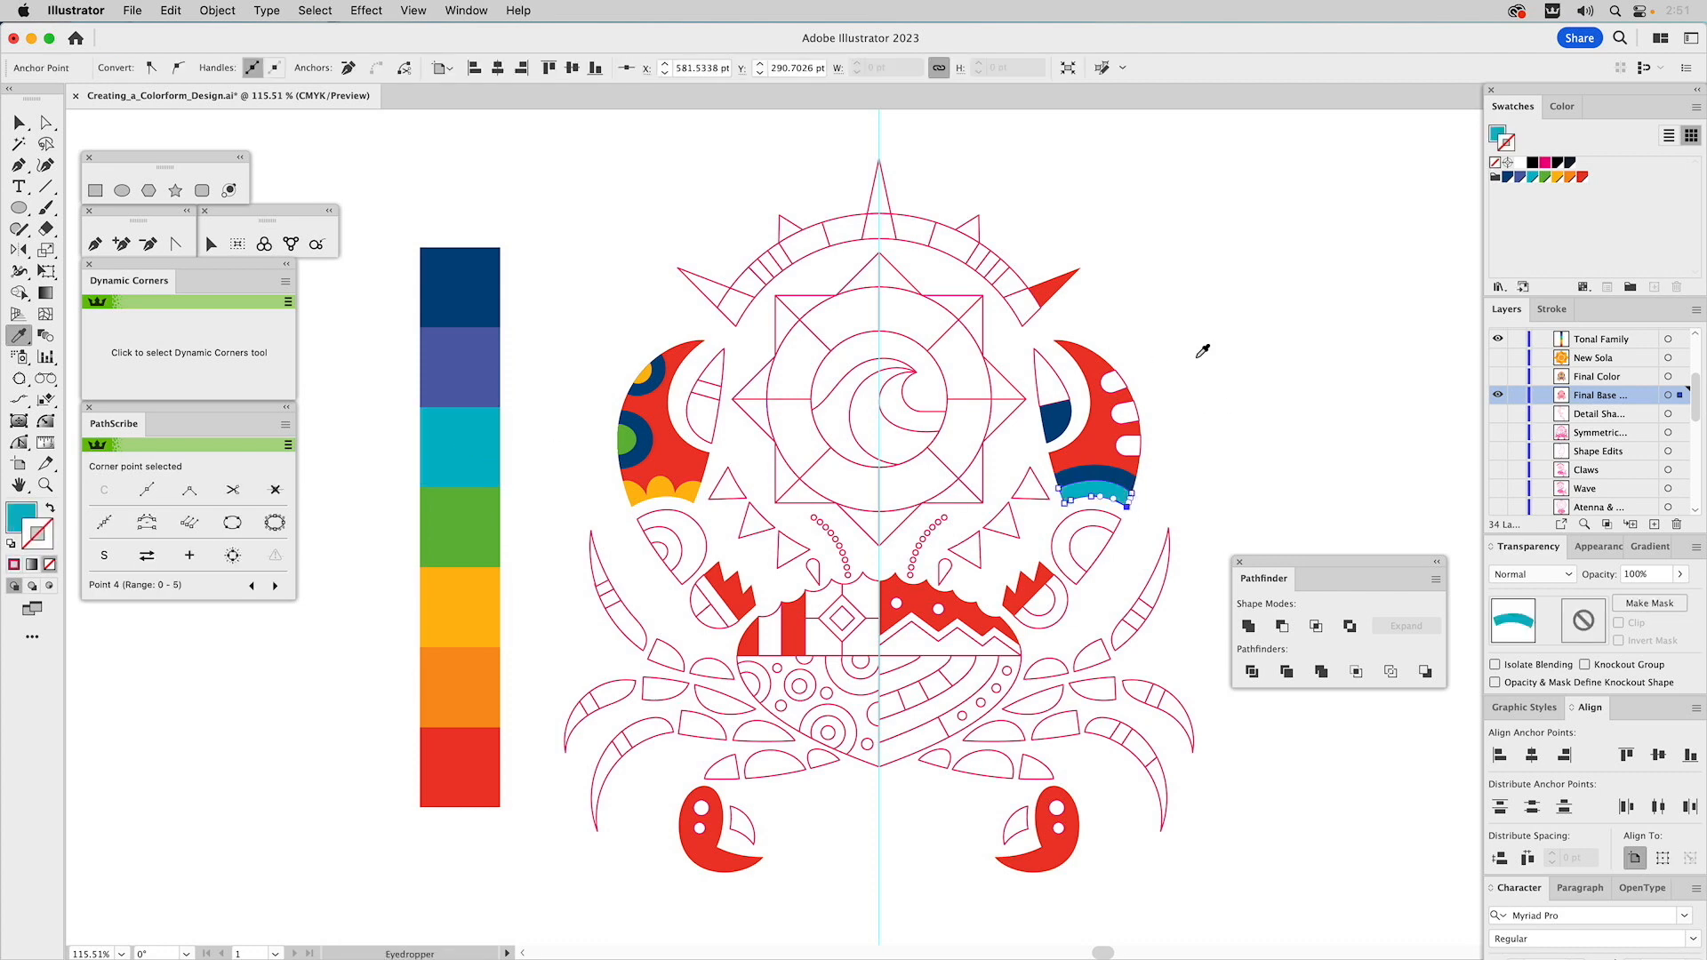
left_click(1165, 358, "super")
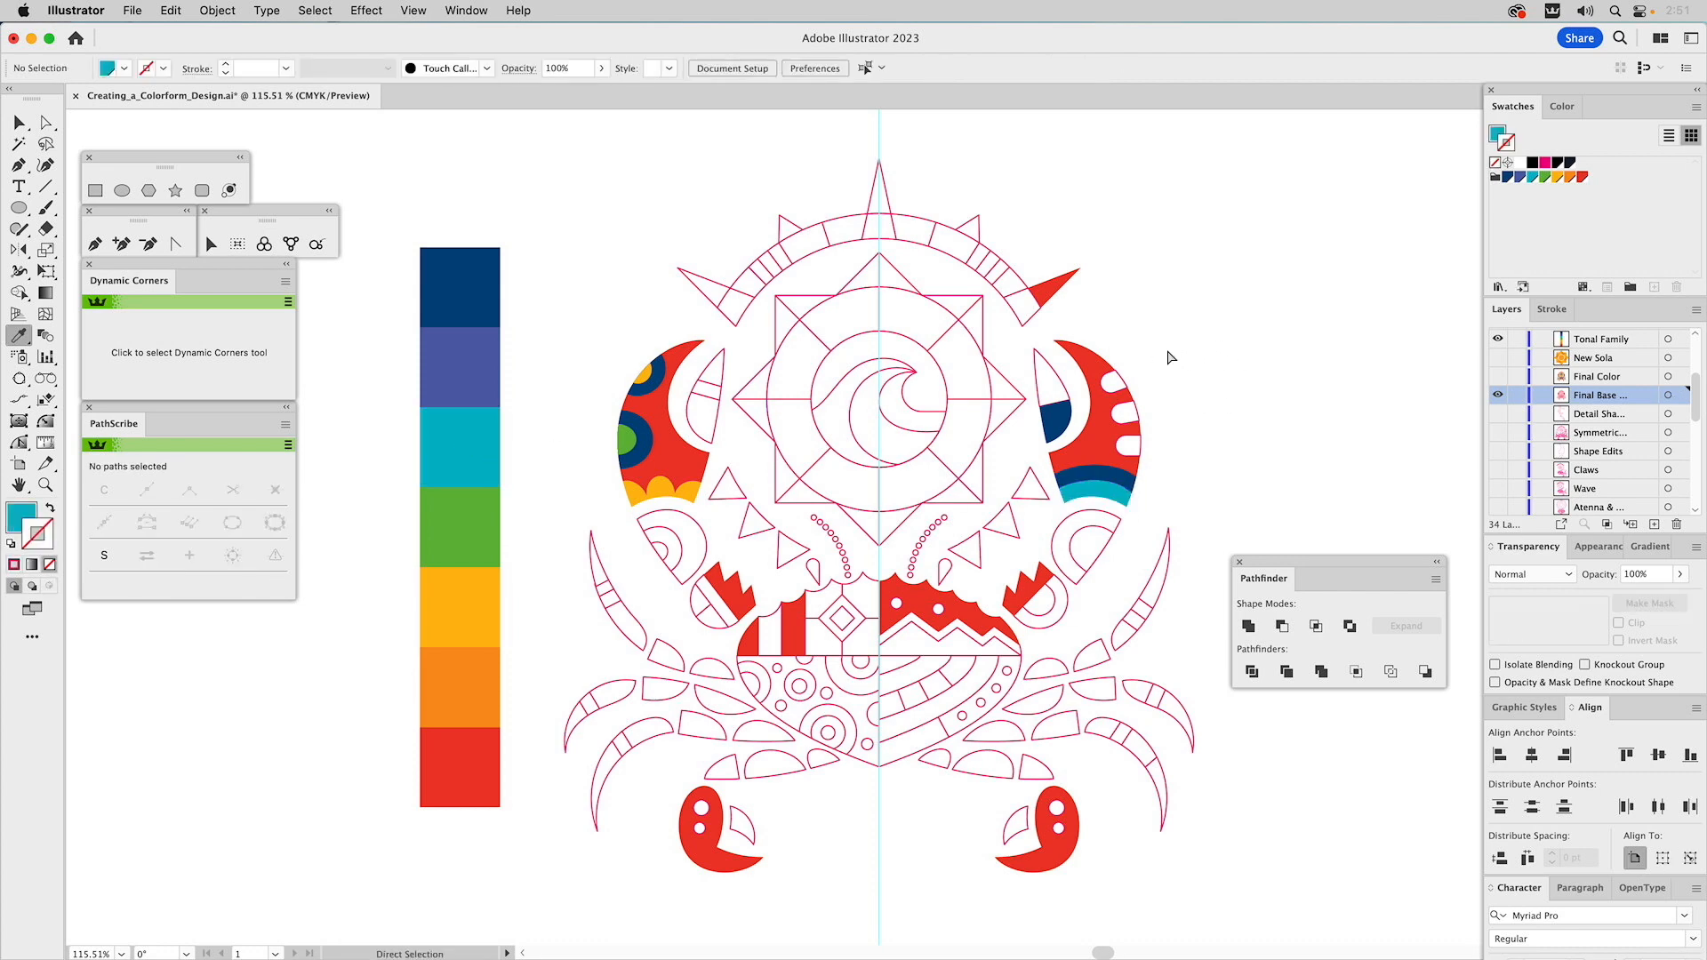
left_click(1112, 381, "super")
left_click(1098, 483)
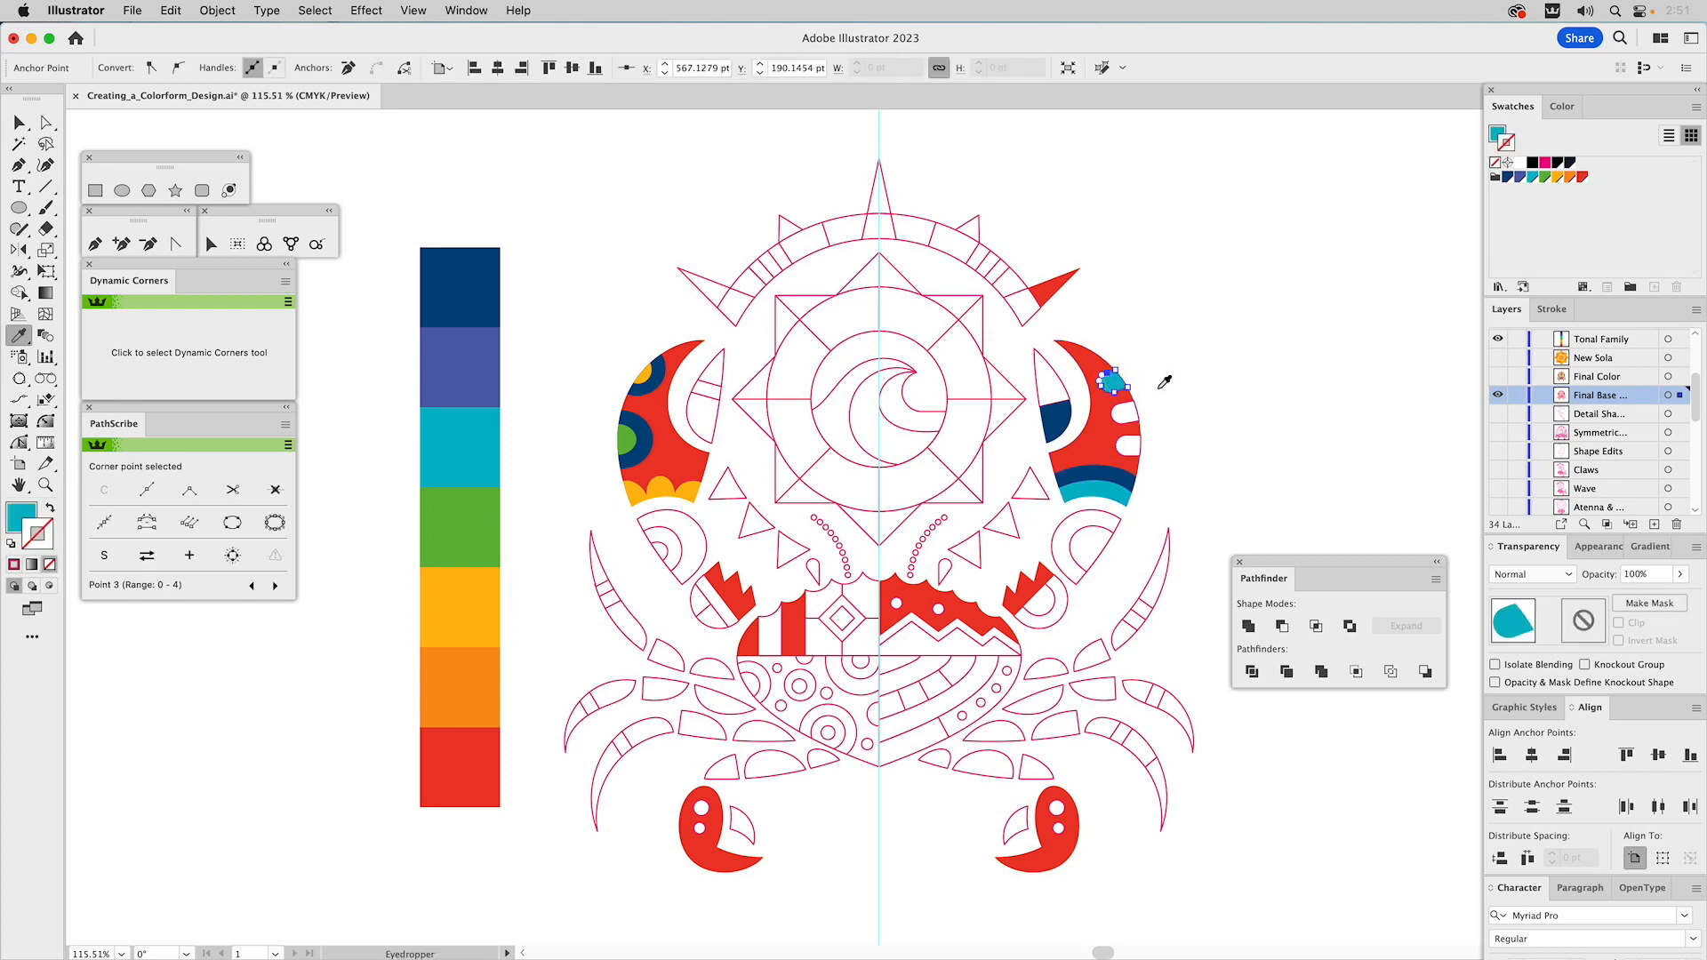
left_click(1211, 354, "super")
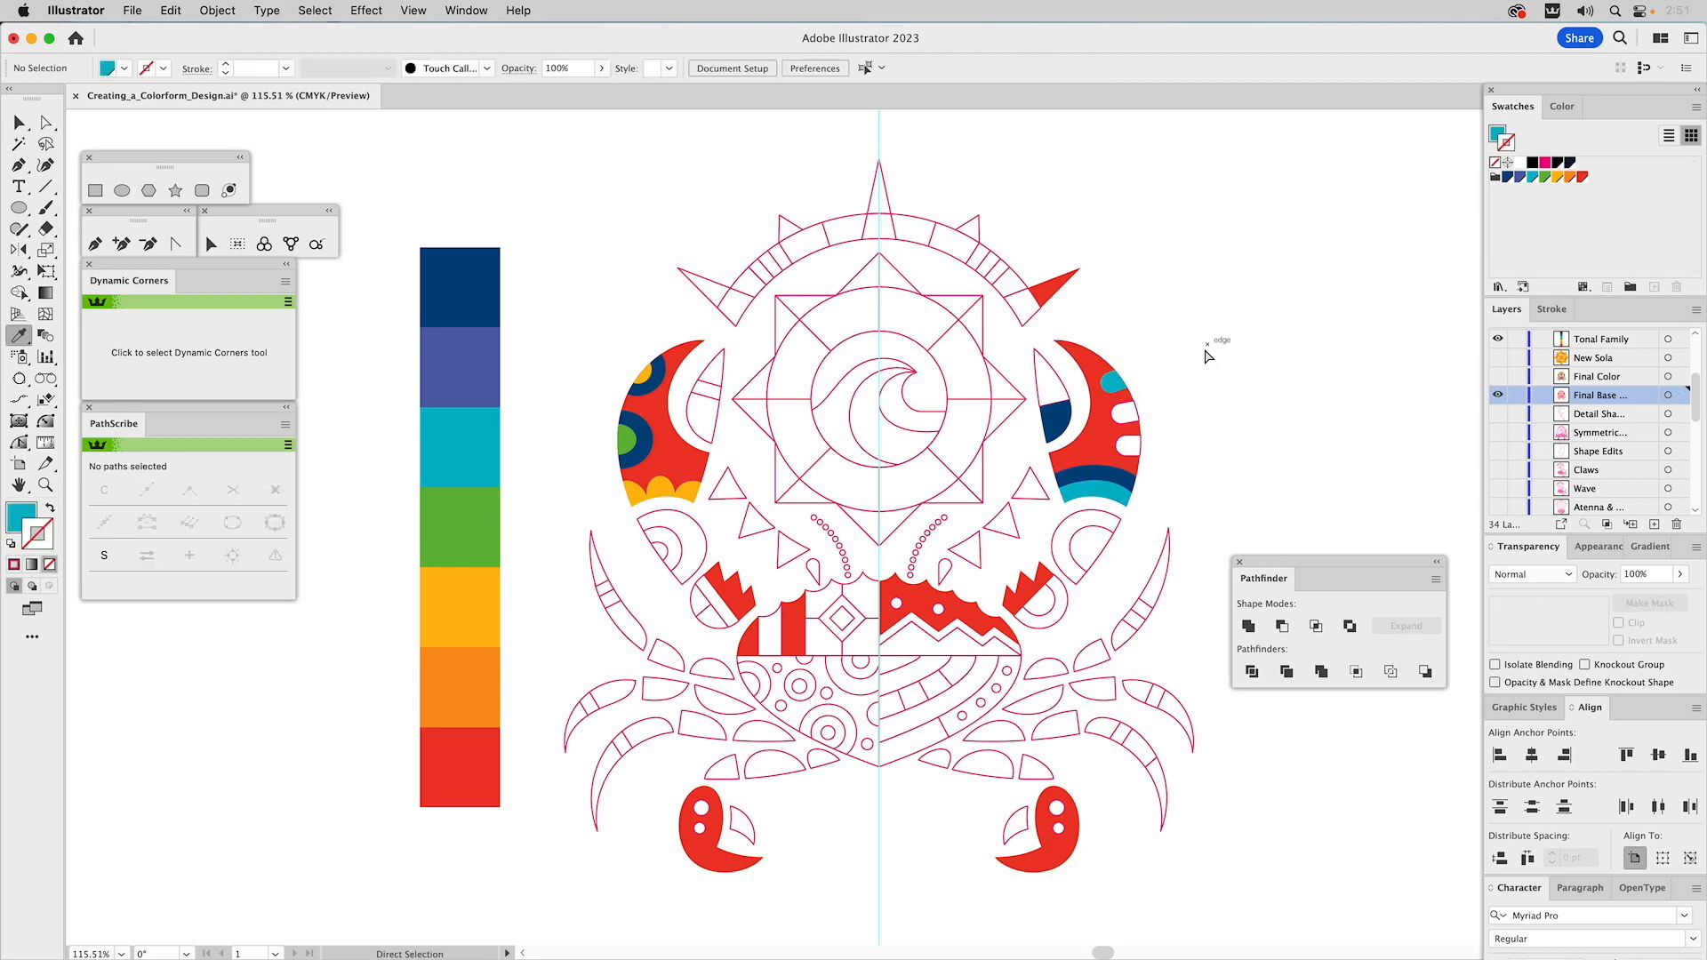
Colour the right claw's remaining edge spots, the middle one yellow and the lowest one green
left_click(1122, 413, "super")
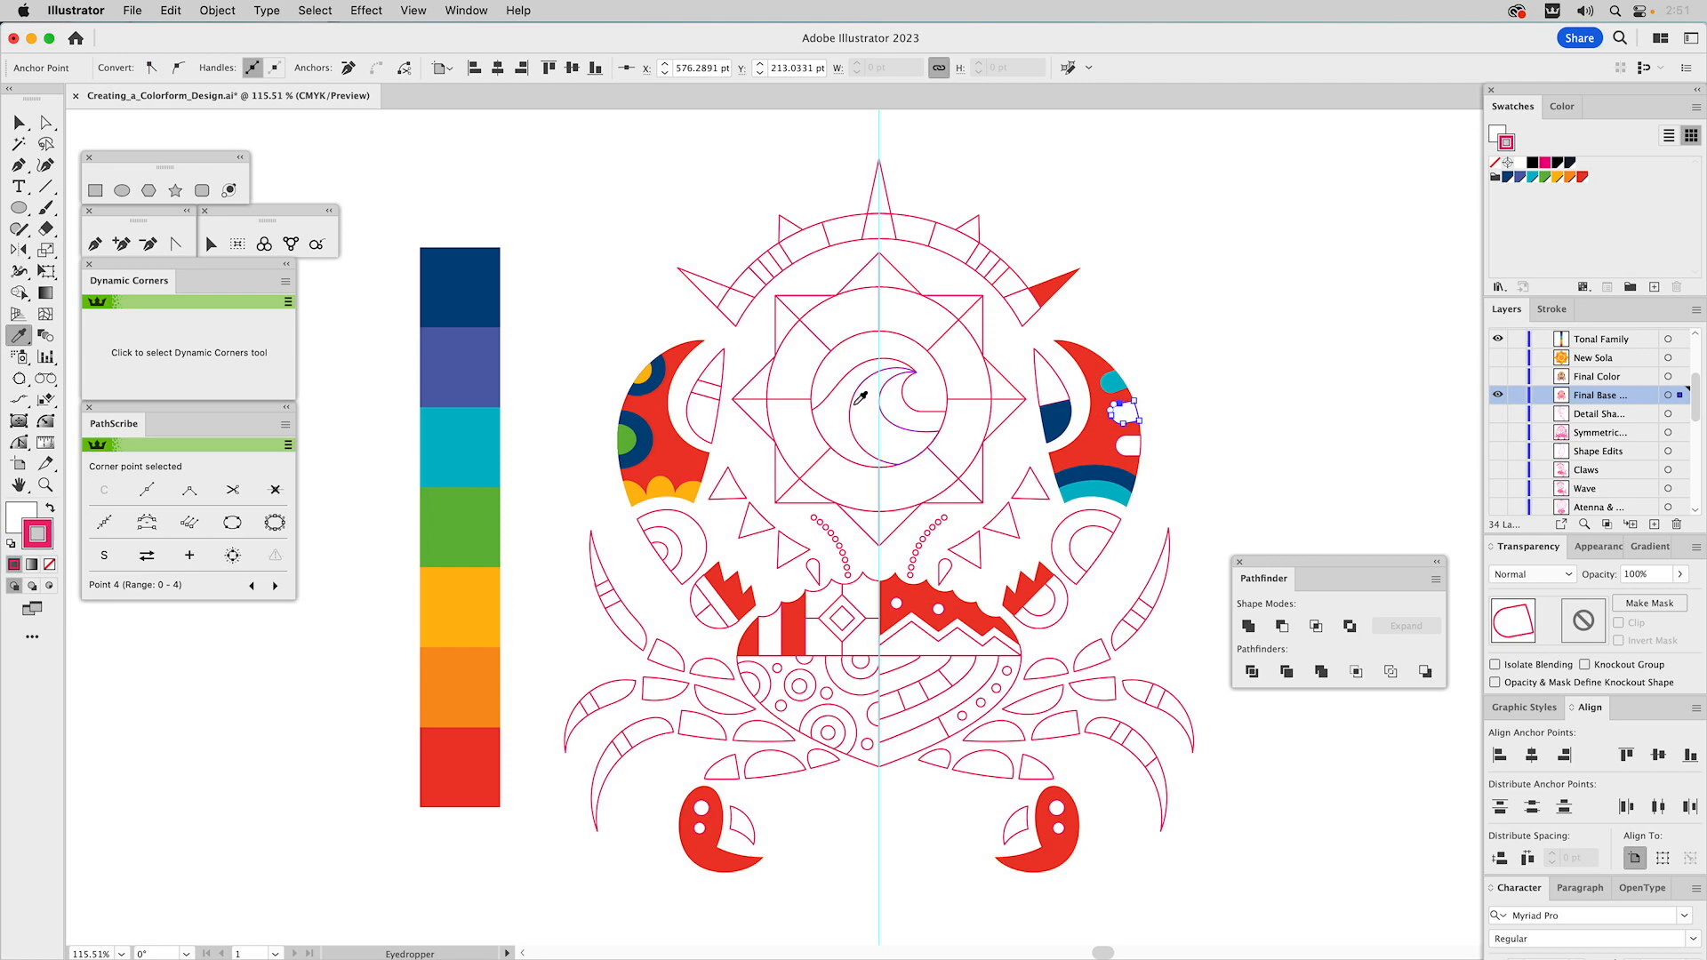
left_click(688, 491)
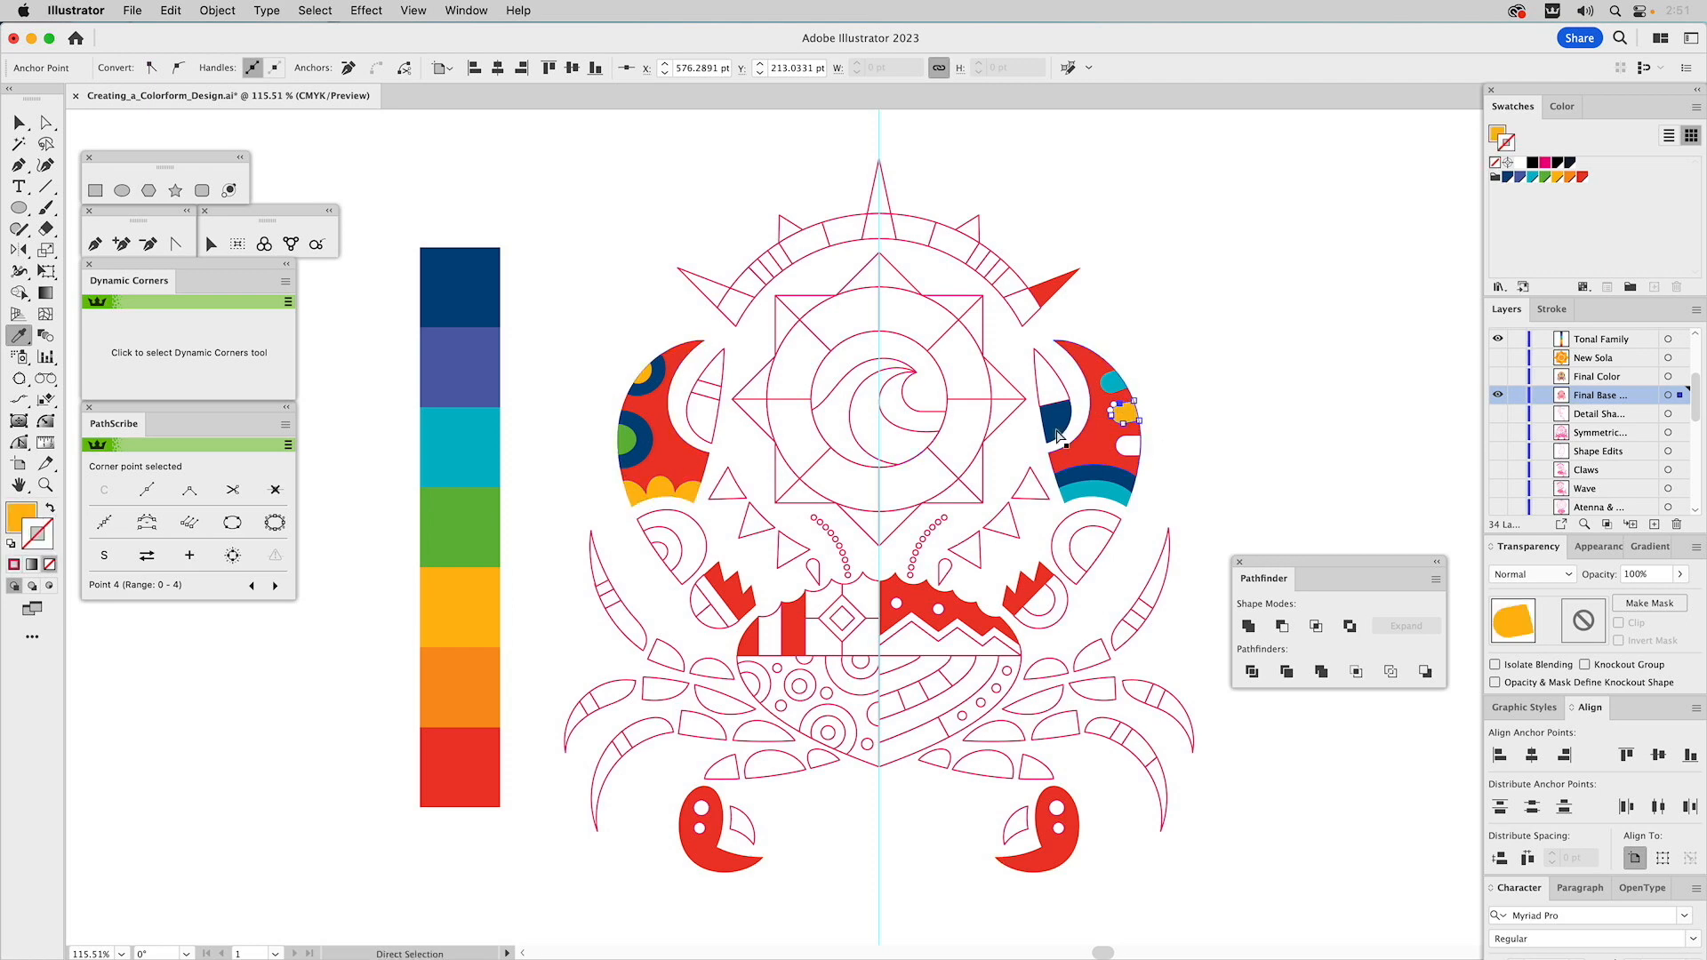
left_click(494, 435, "shift+super")
left_click(1143, 450, "super")
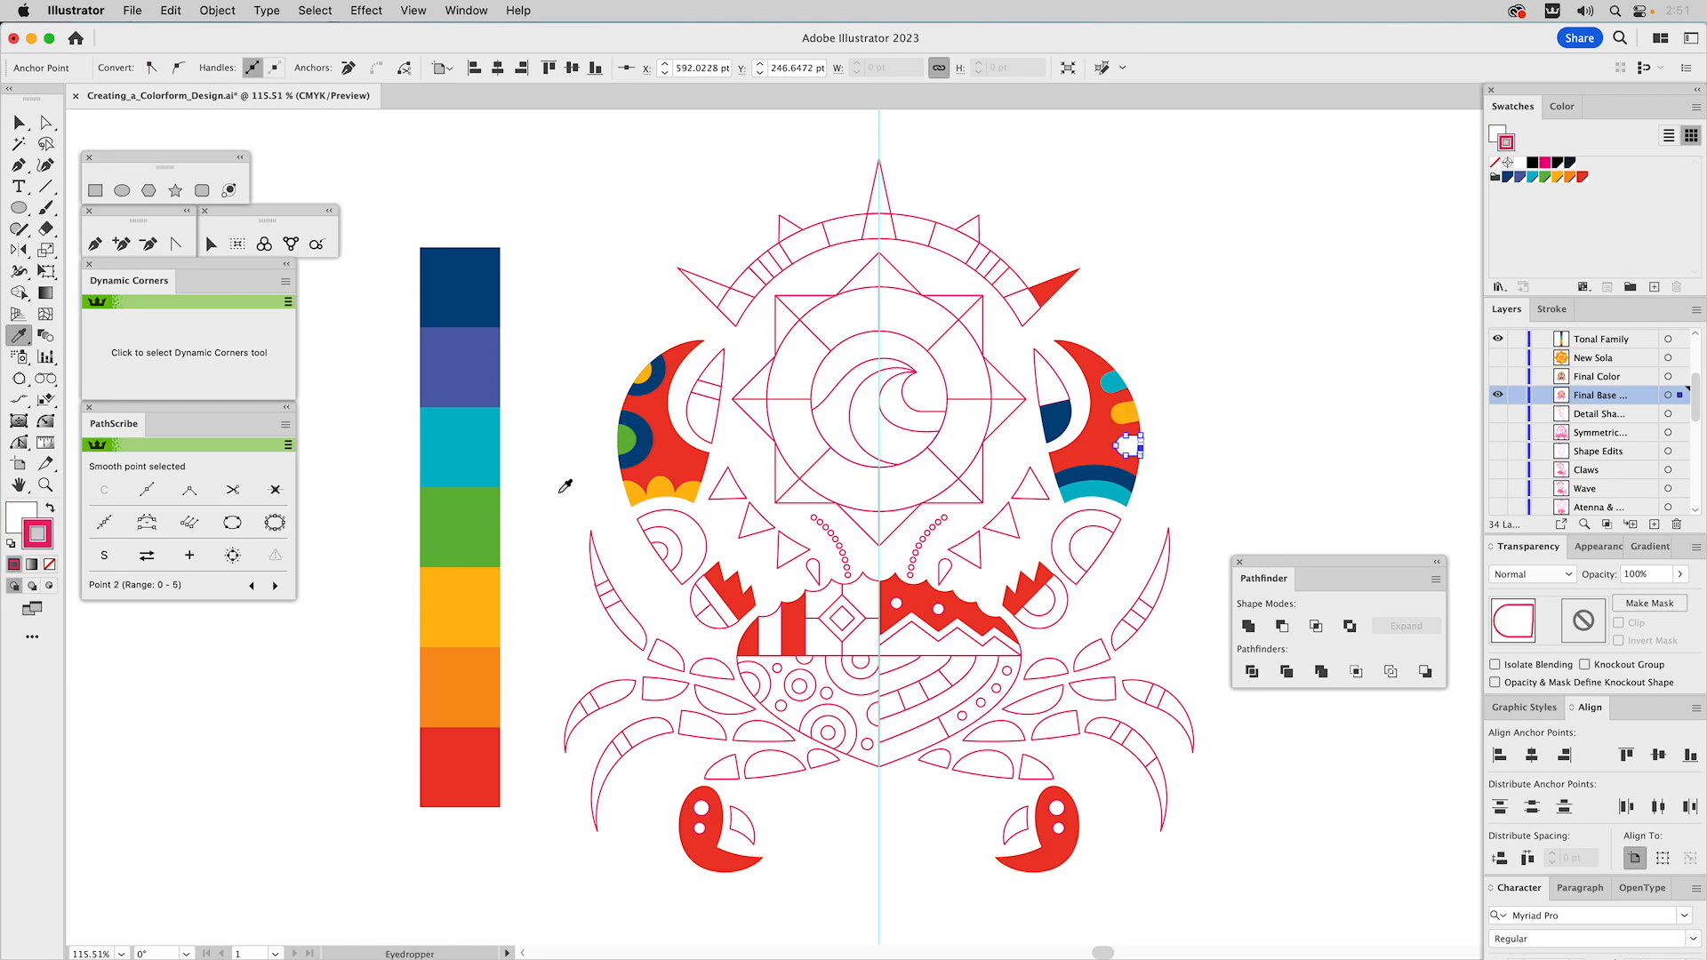
left_click(492, 513)
left_click(1220, 299, "super")
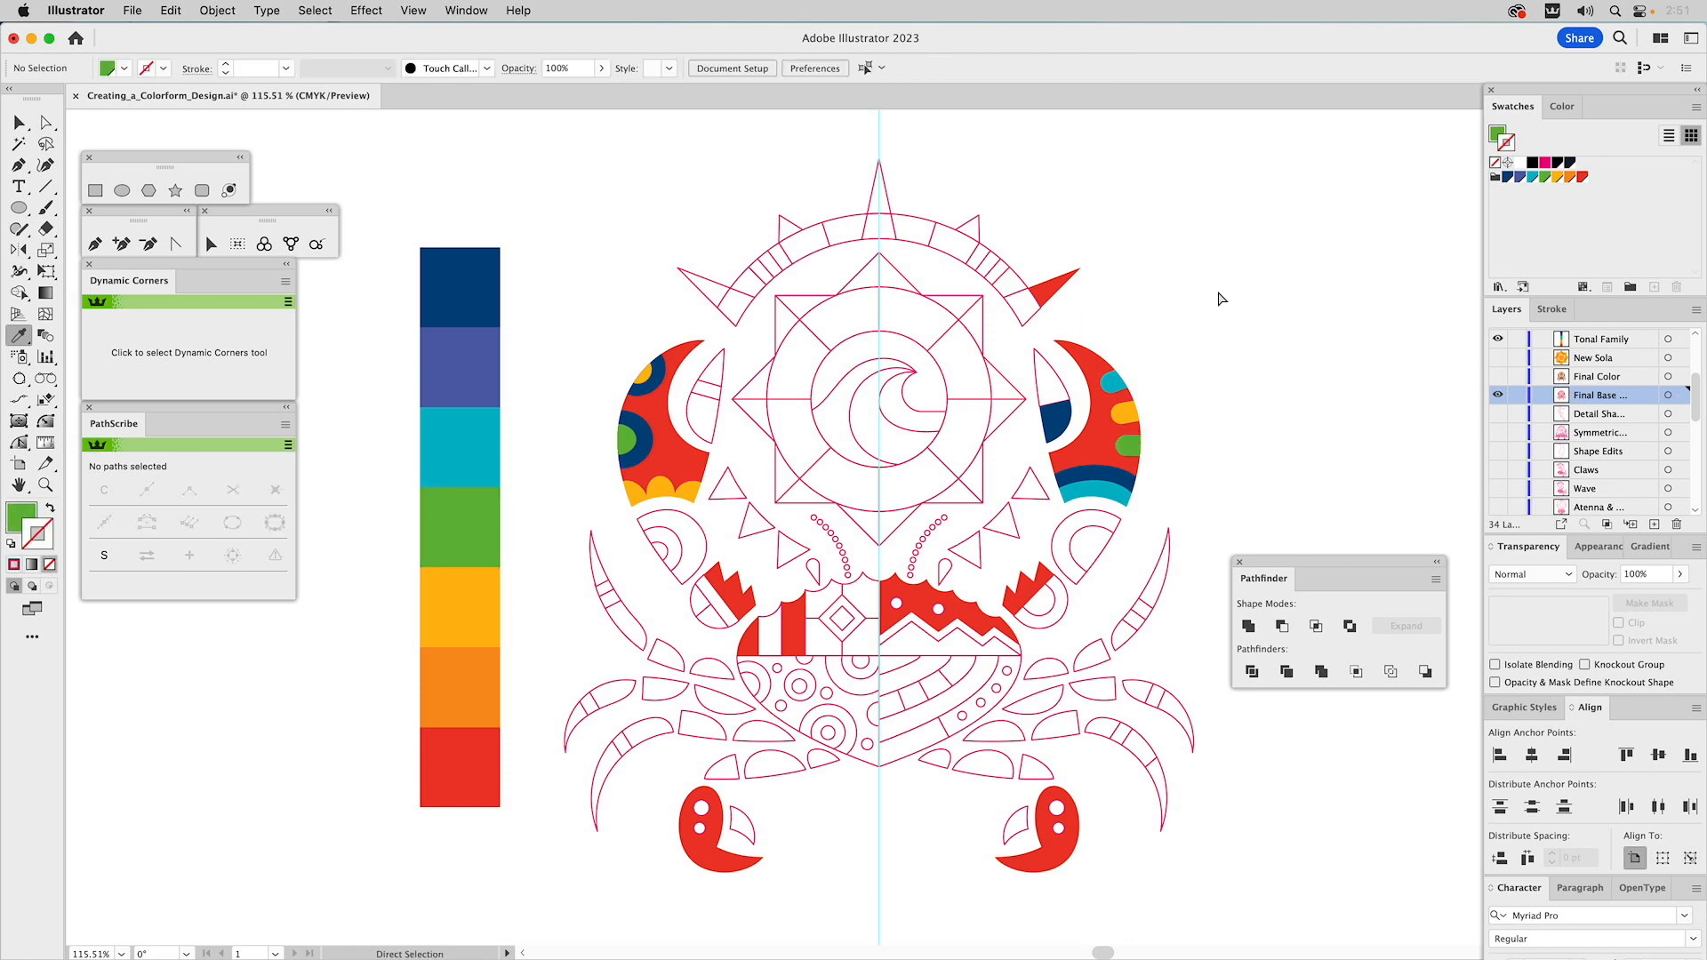
Fill the upper tip of the right claw's inner pincer with green sampled from the claw's edge spot
left_click_drag(1037, 340, 1028, 370)
left_click(1127, 449)
left_click(1230, 382, "super")
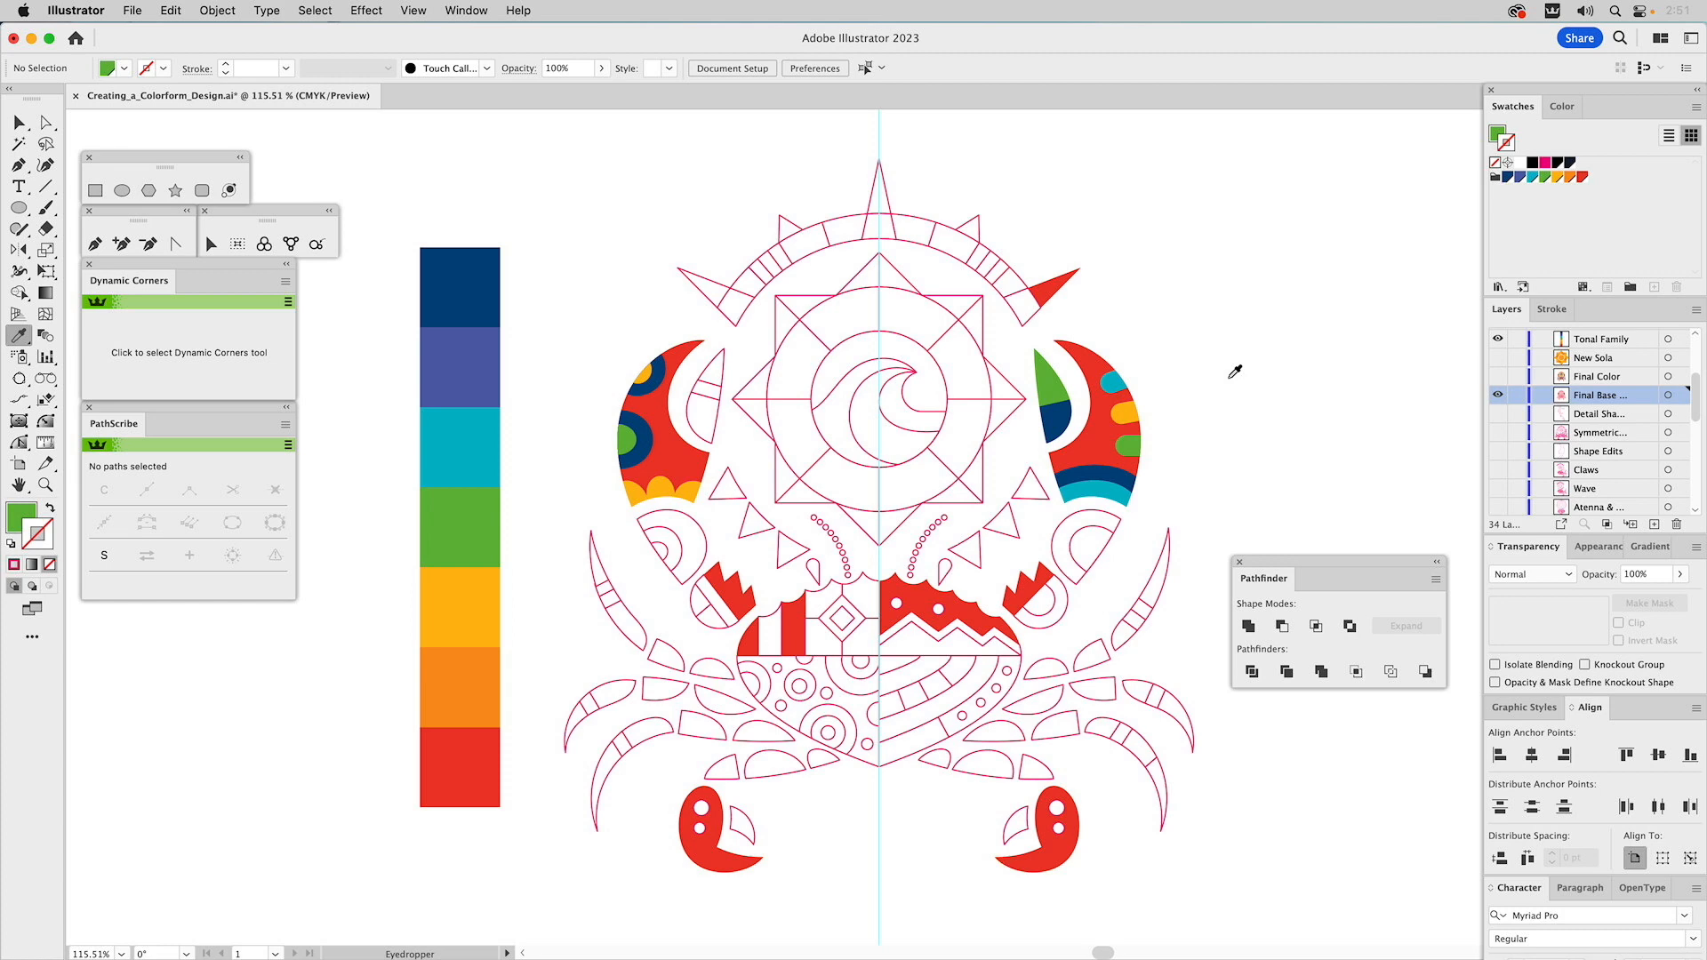
Replace the Tonal Family and Final Base layers with the Final Color layer, and show the New Sola and Final Artwork layers
left_click(1498, 340)
left_click(1498, 376)
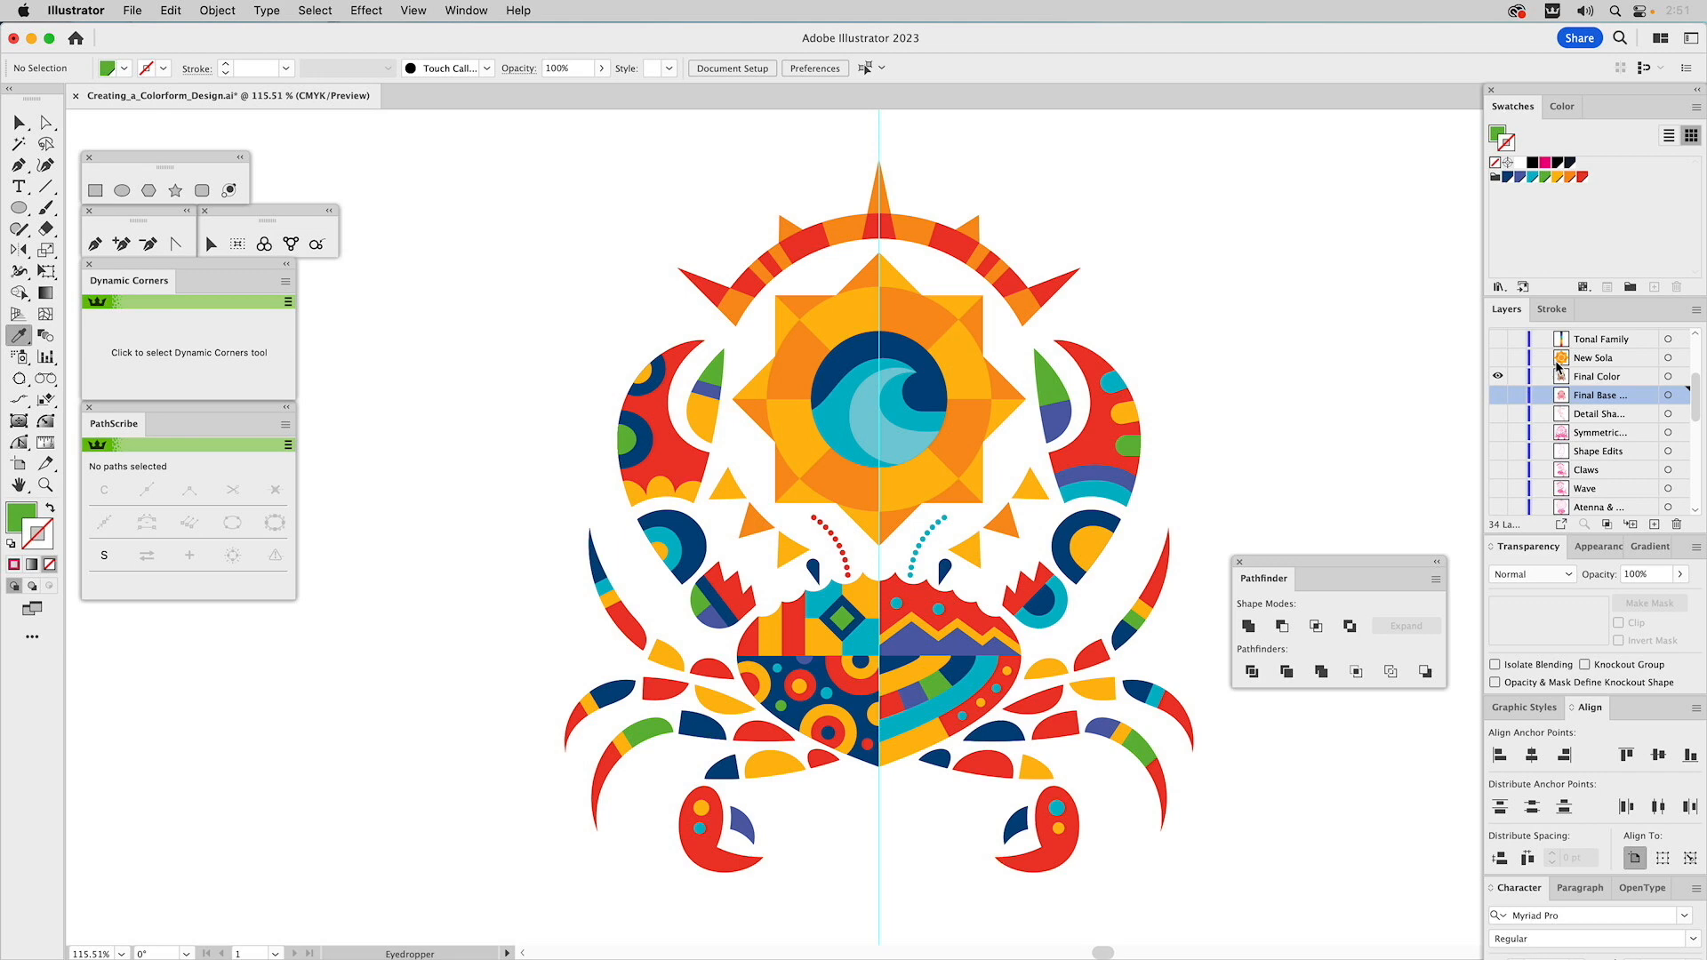
scroll(1546, 436, "down", 4)
scroll(1547, 438, "up", 6)
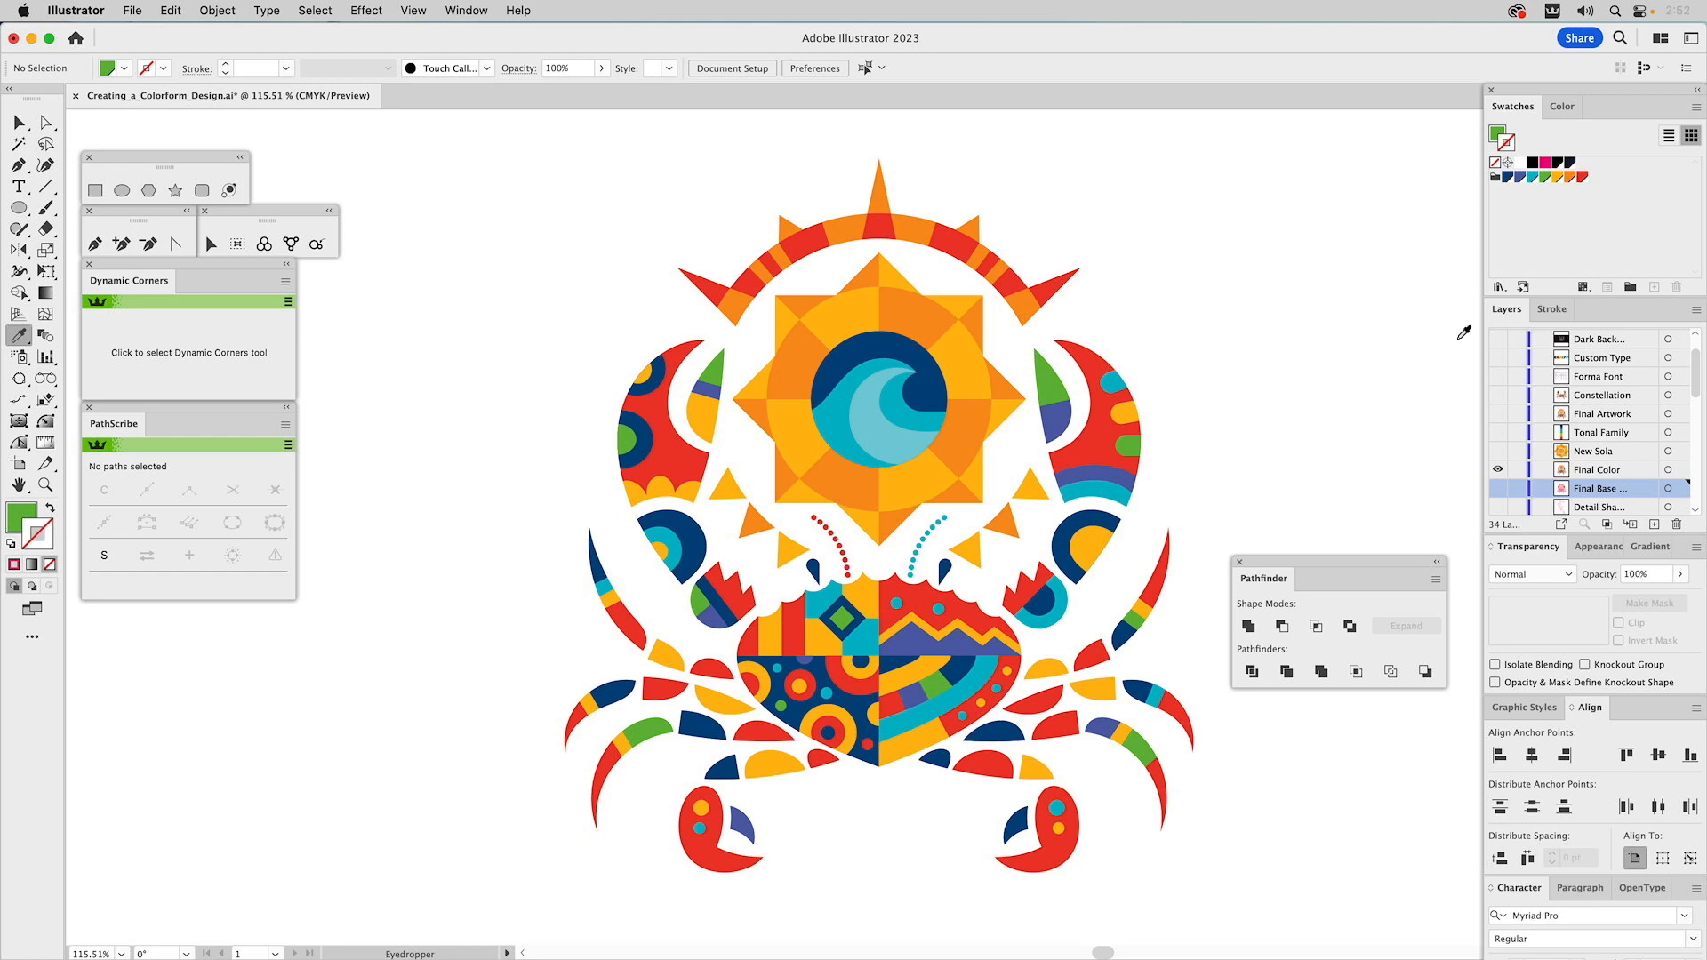
left_click(1499, 453)
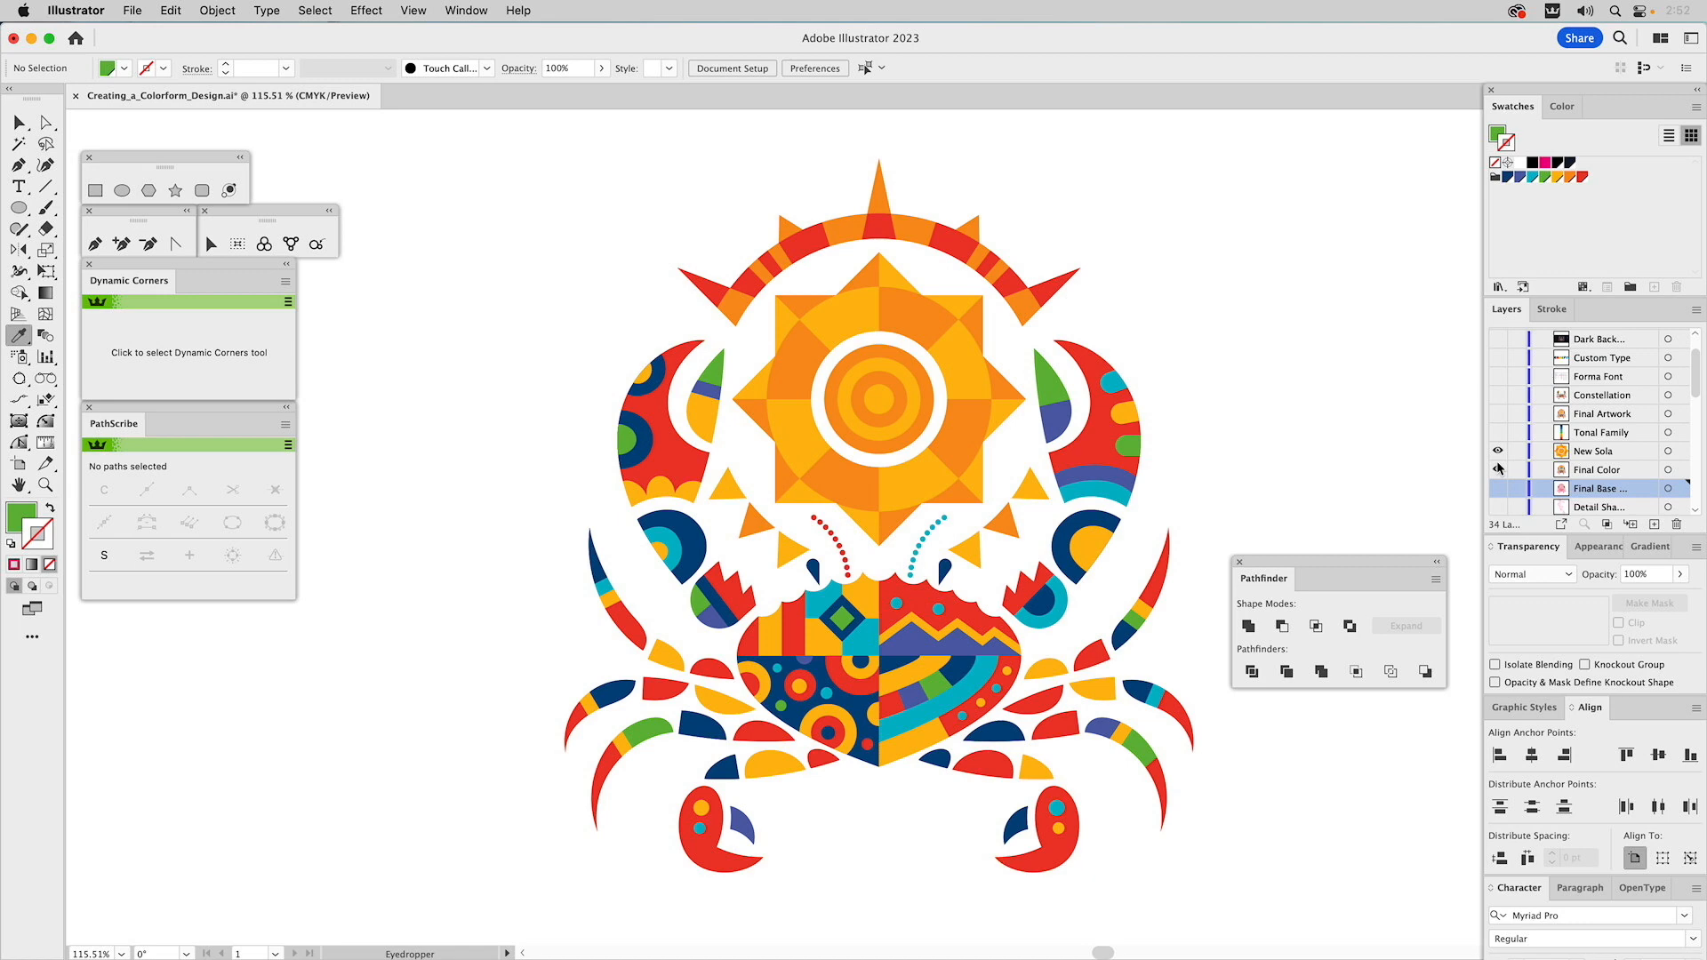
left_click(1497, 413)
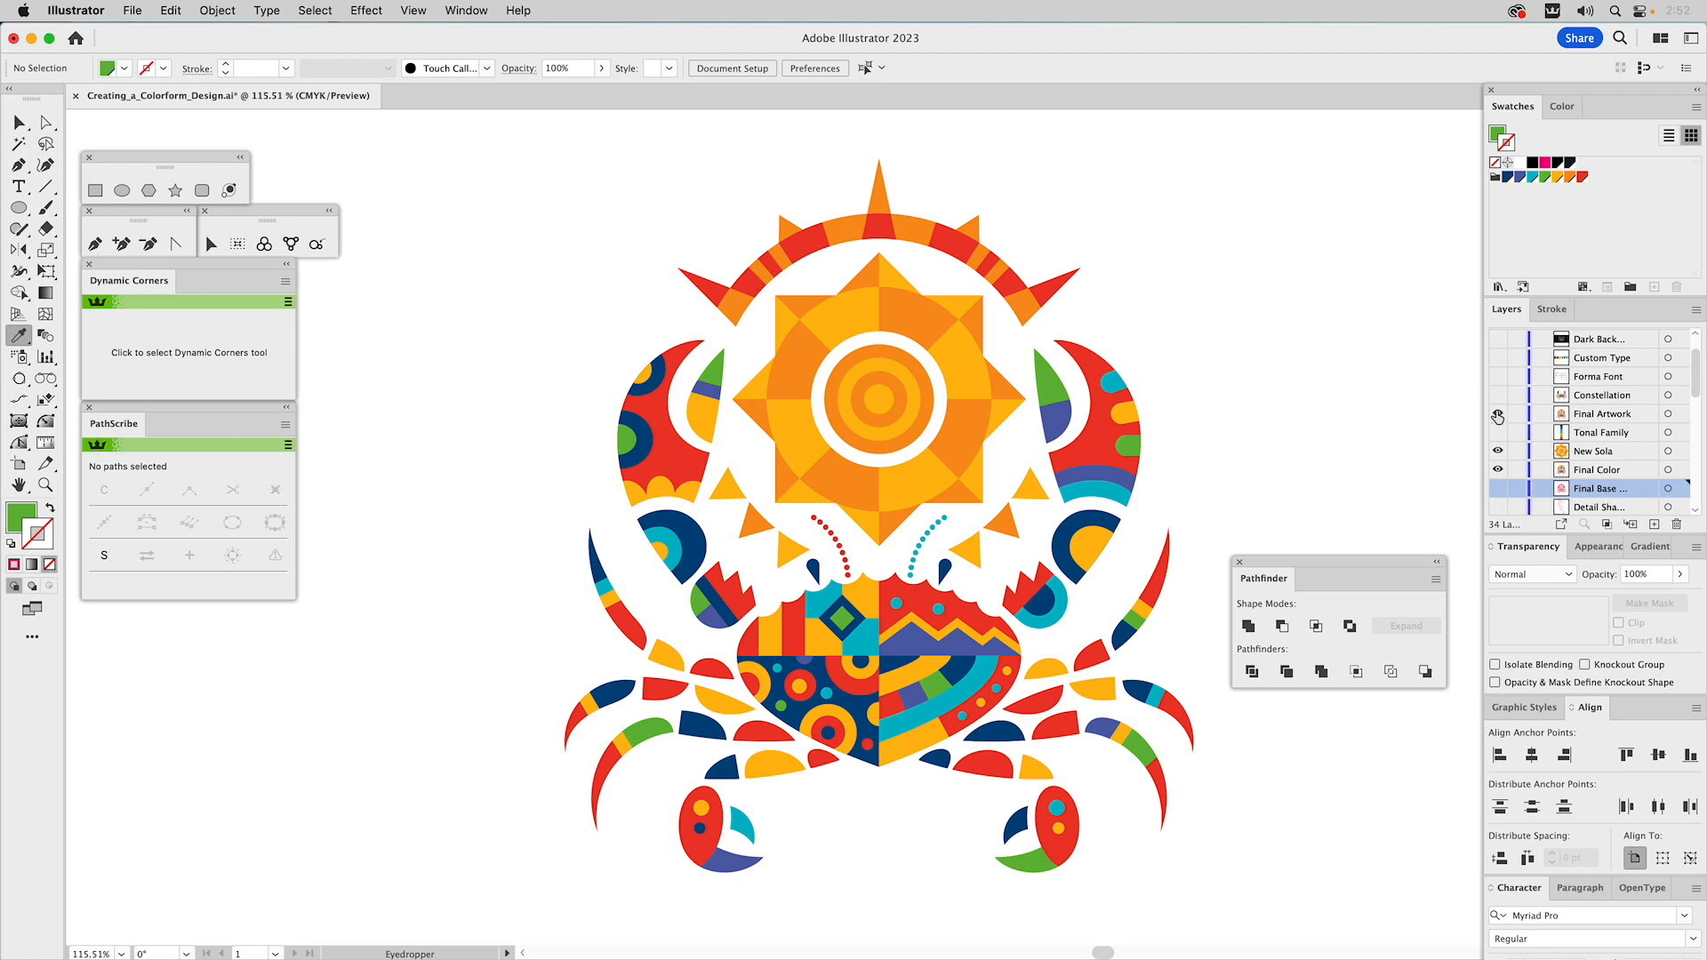
Compare the crab with and without the Final Artwork layer, hide New Sola and Final Color, and make Final Artwork the active layer
left_click(1497, 416)
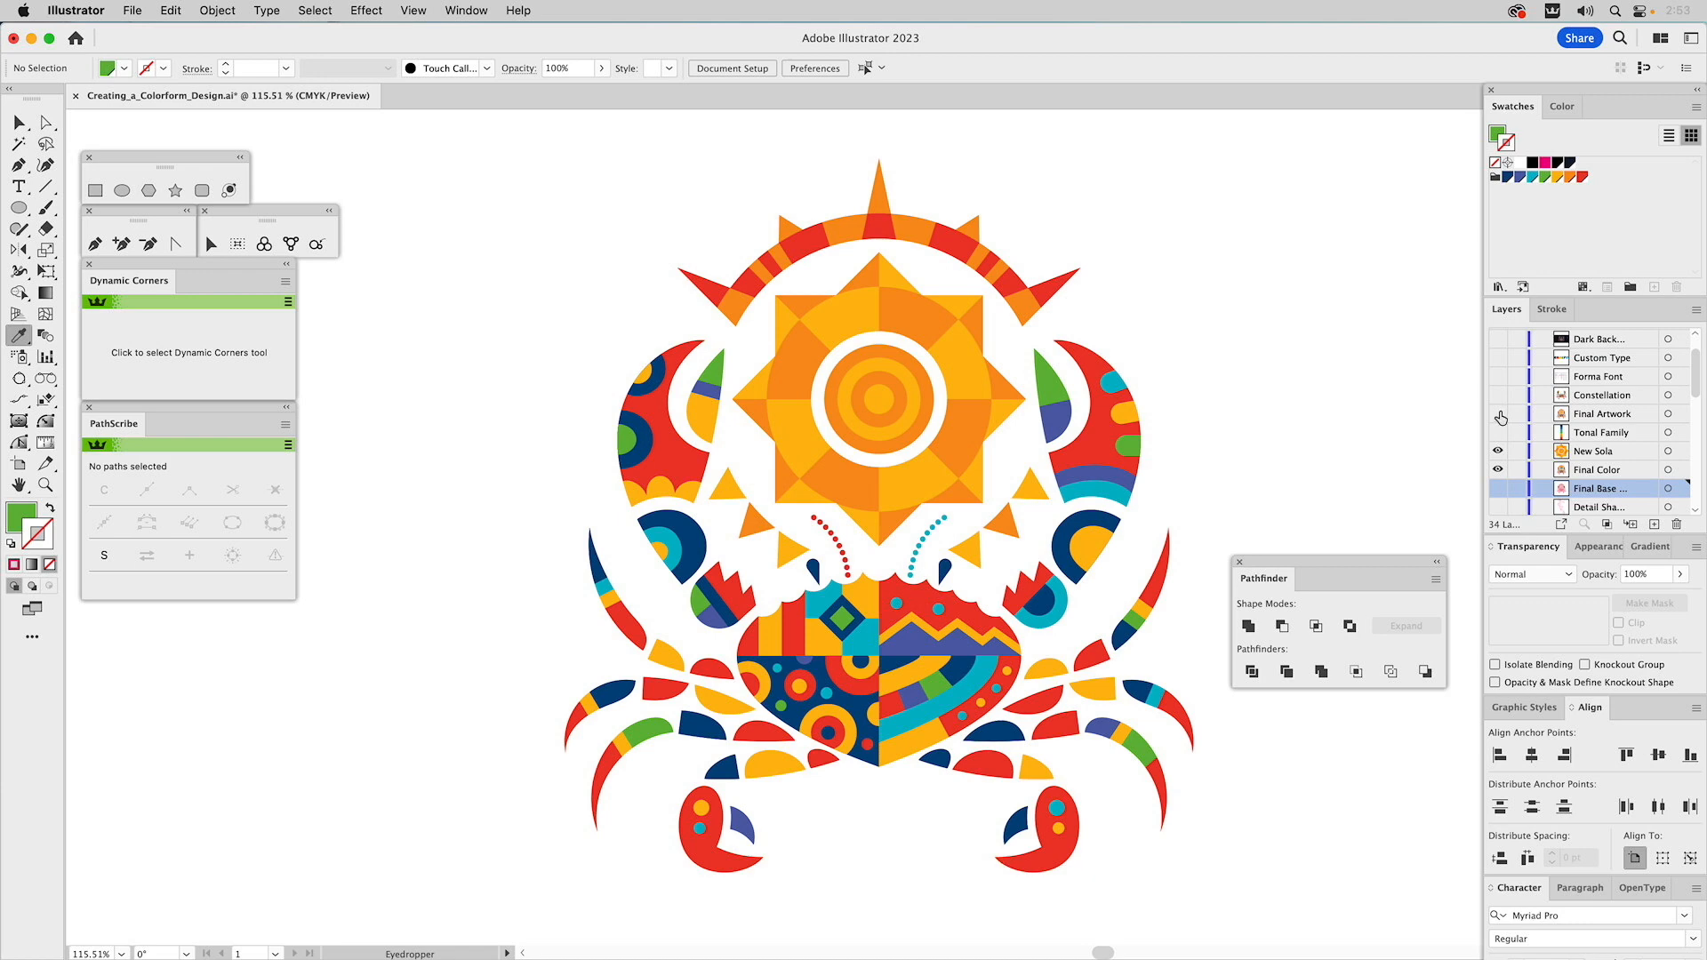
left_click(1501, 417)
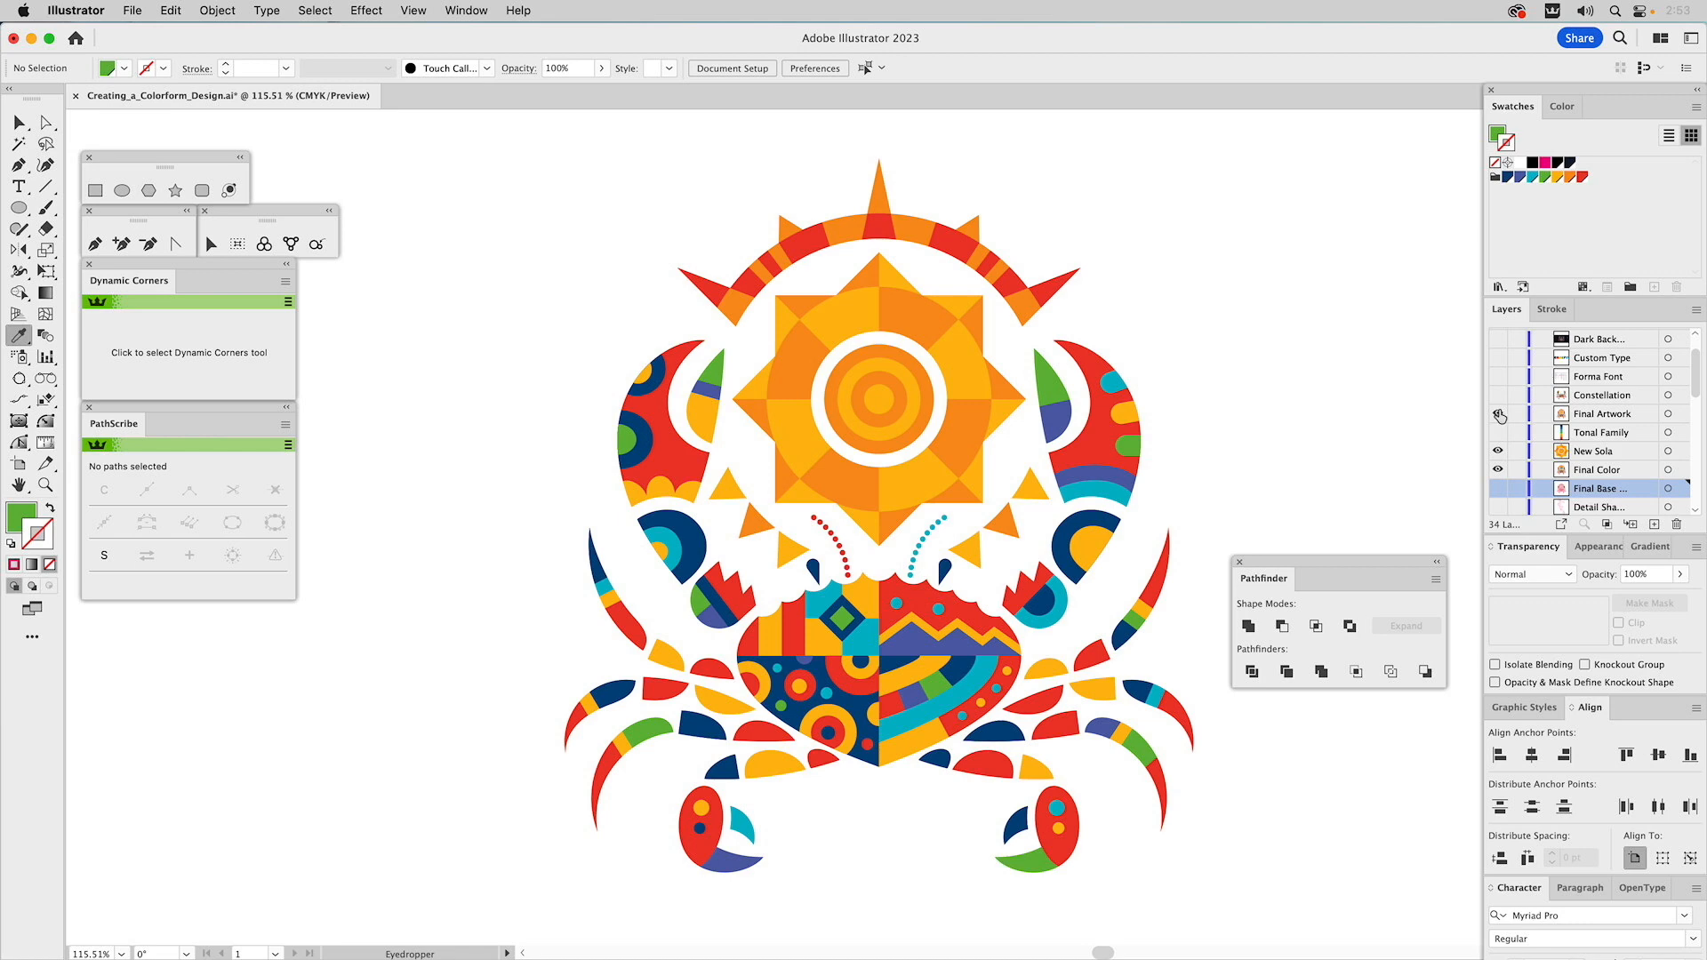
left_click(1498, 451)
left_click(1498, 469)
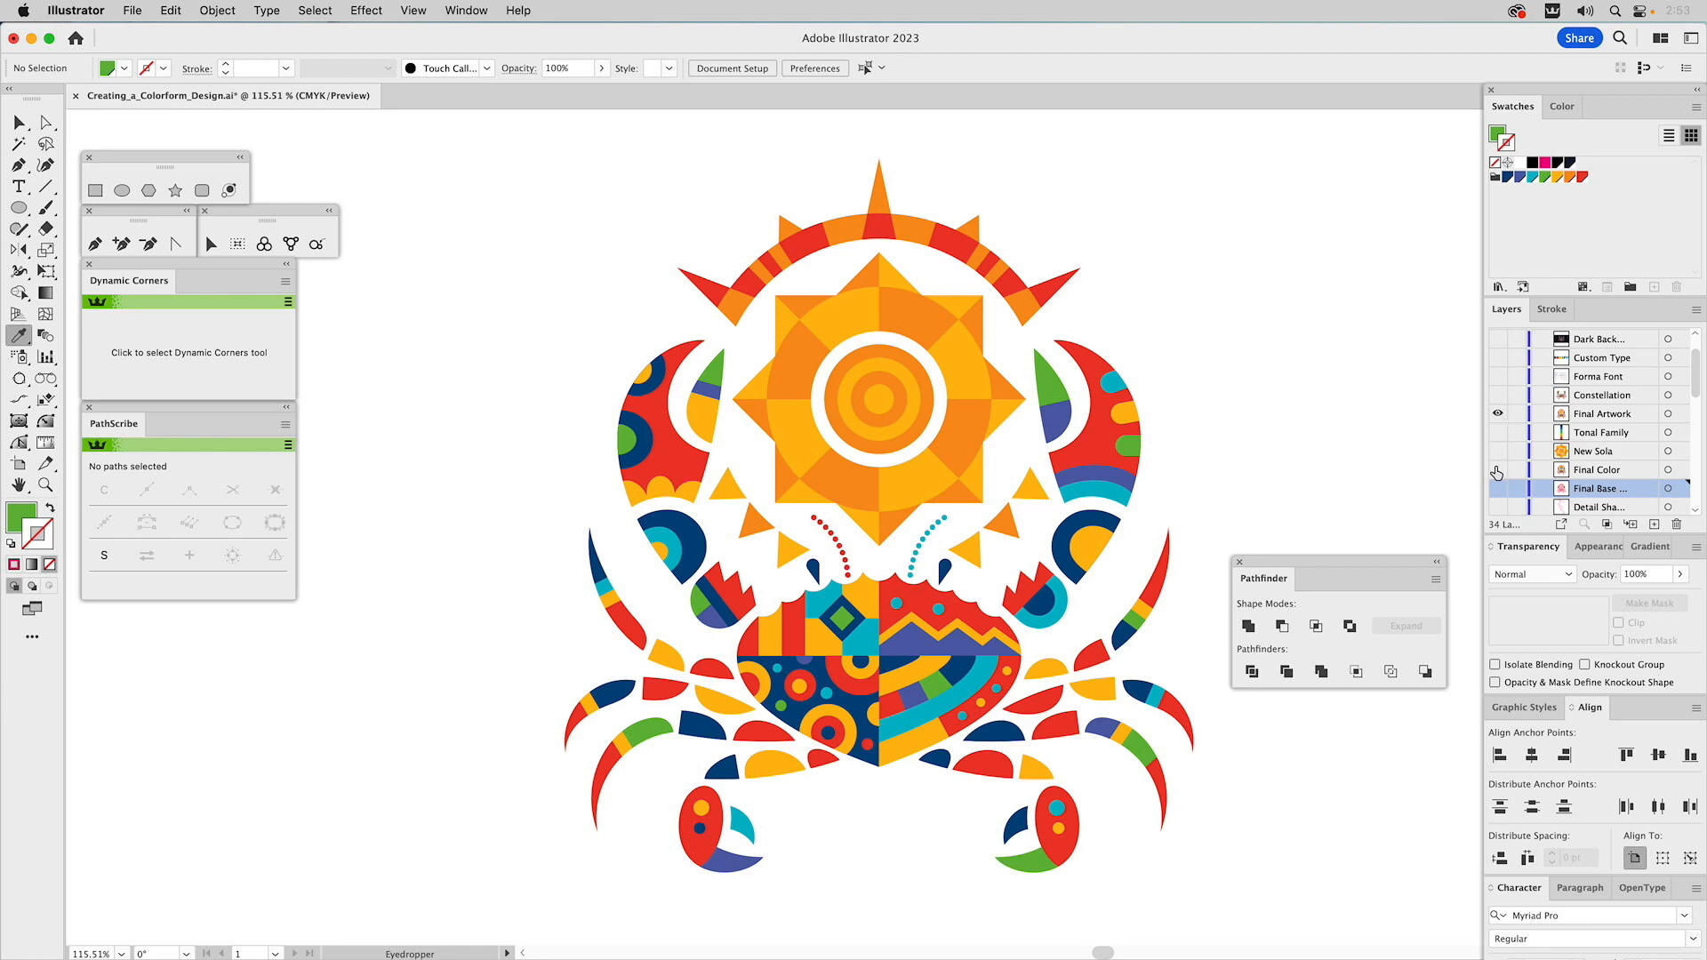
left_click(1581, 414)
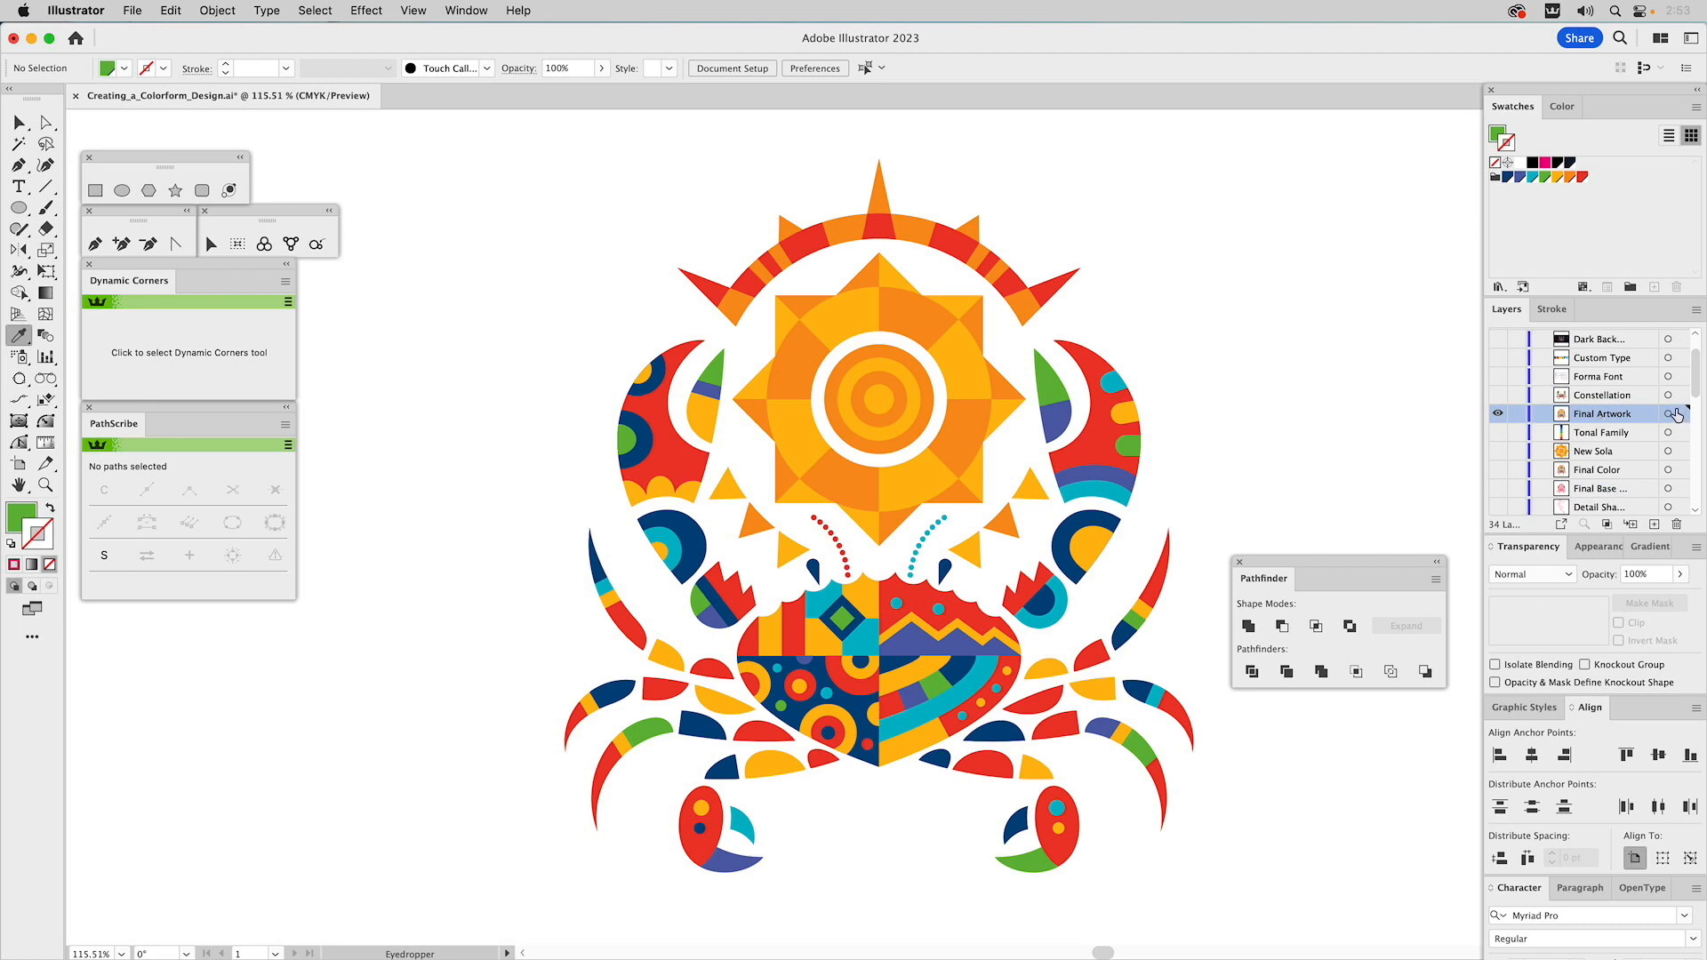
Show the Constellation layer in place of Final Artwork and make Forma Font the active layer
left_click(1498, 397)
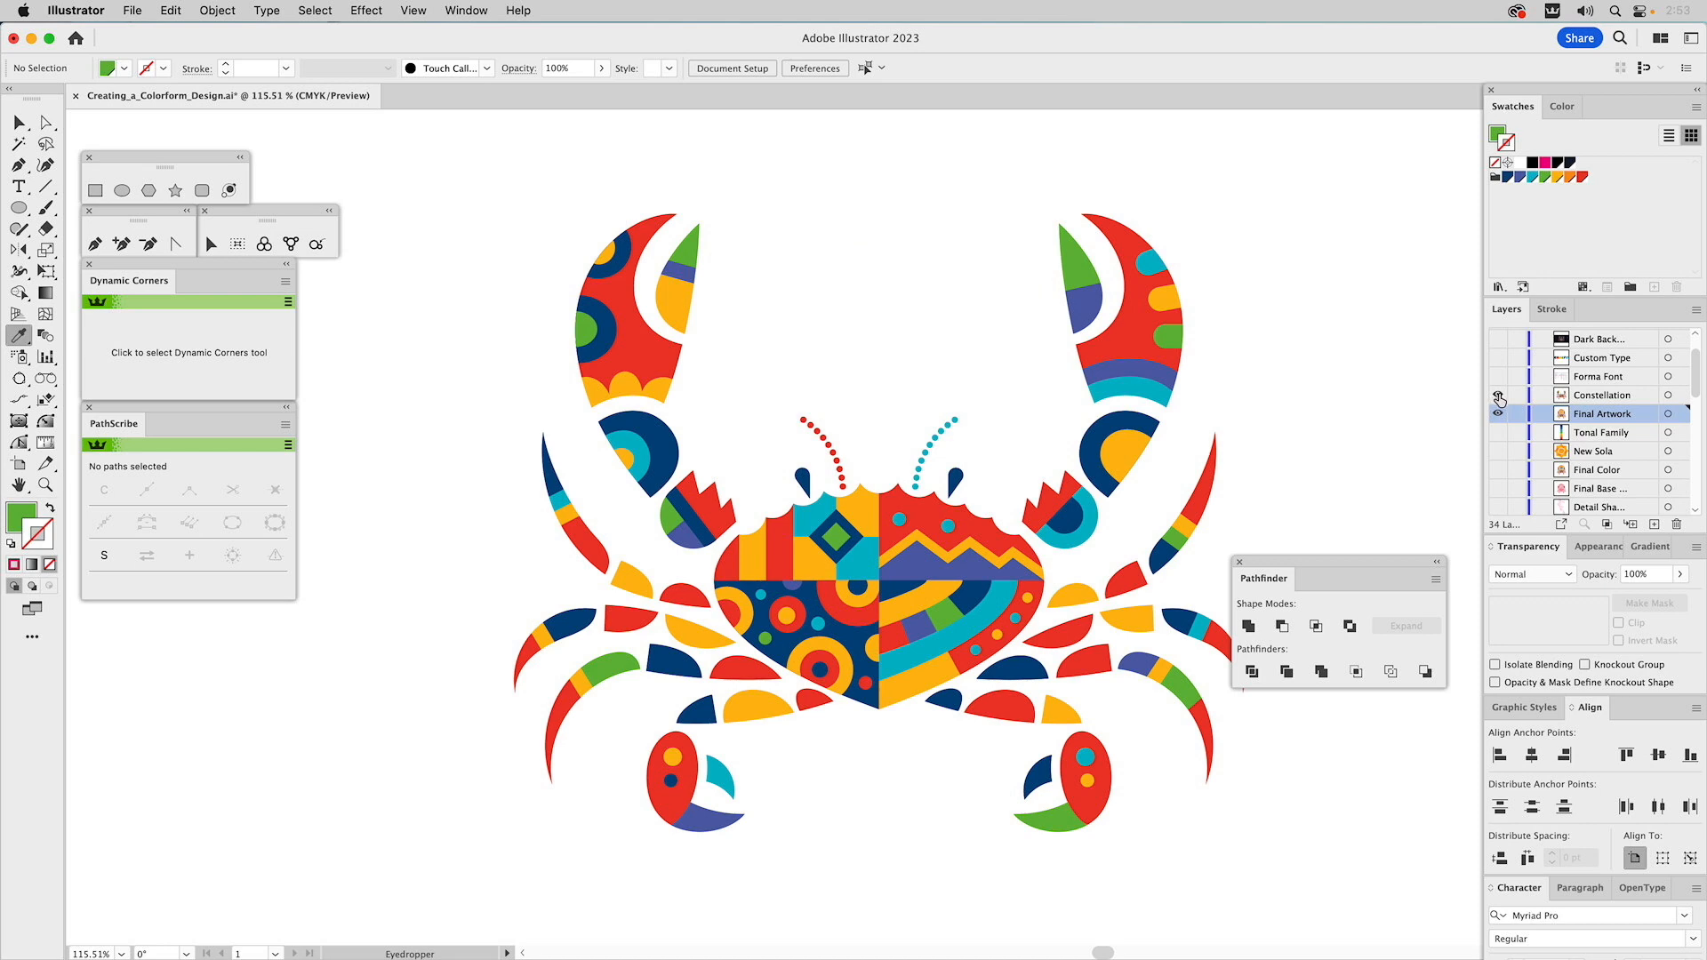
left_click(1498, 414)
left_click(1590, 377)
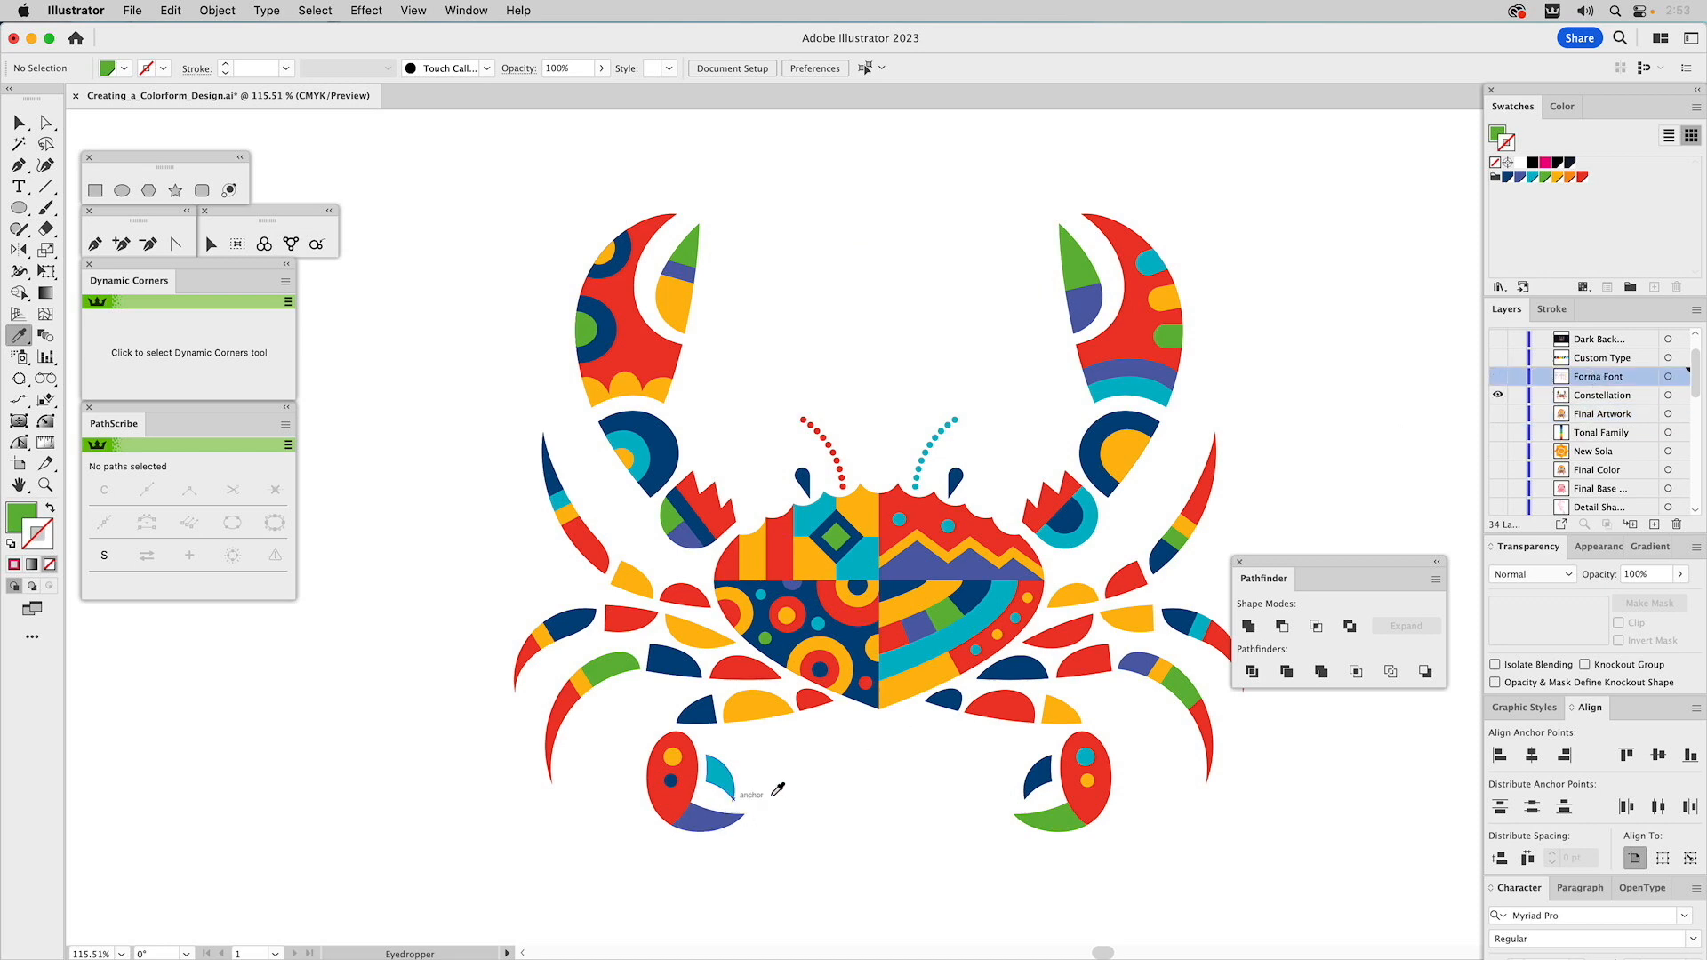
Display the Forma Font layer's letterforms, dock the floating Pathfinder panel beside Align to uncover them, and hide the layer again
left_click(1498, 380)
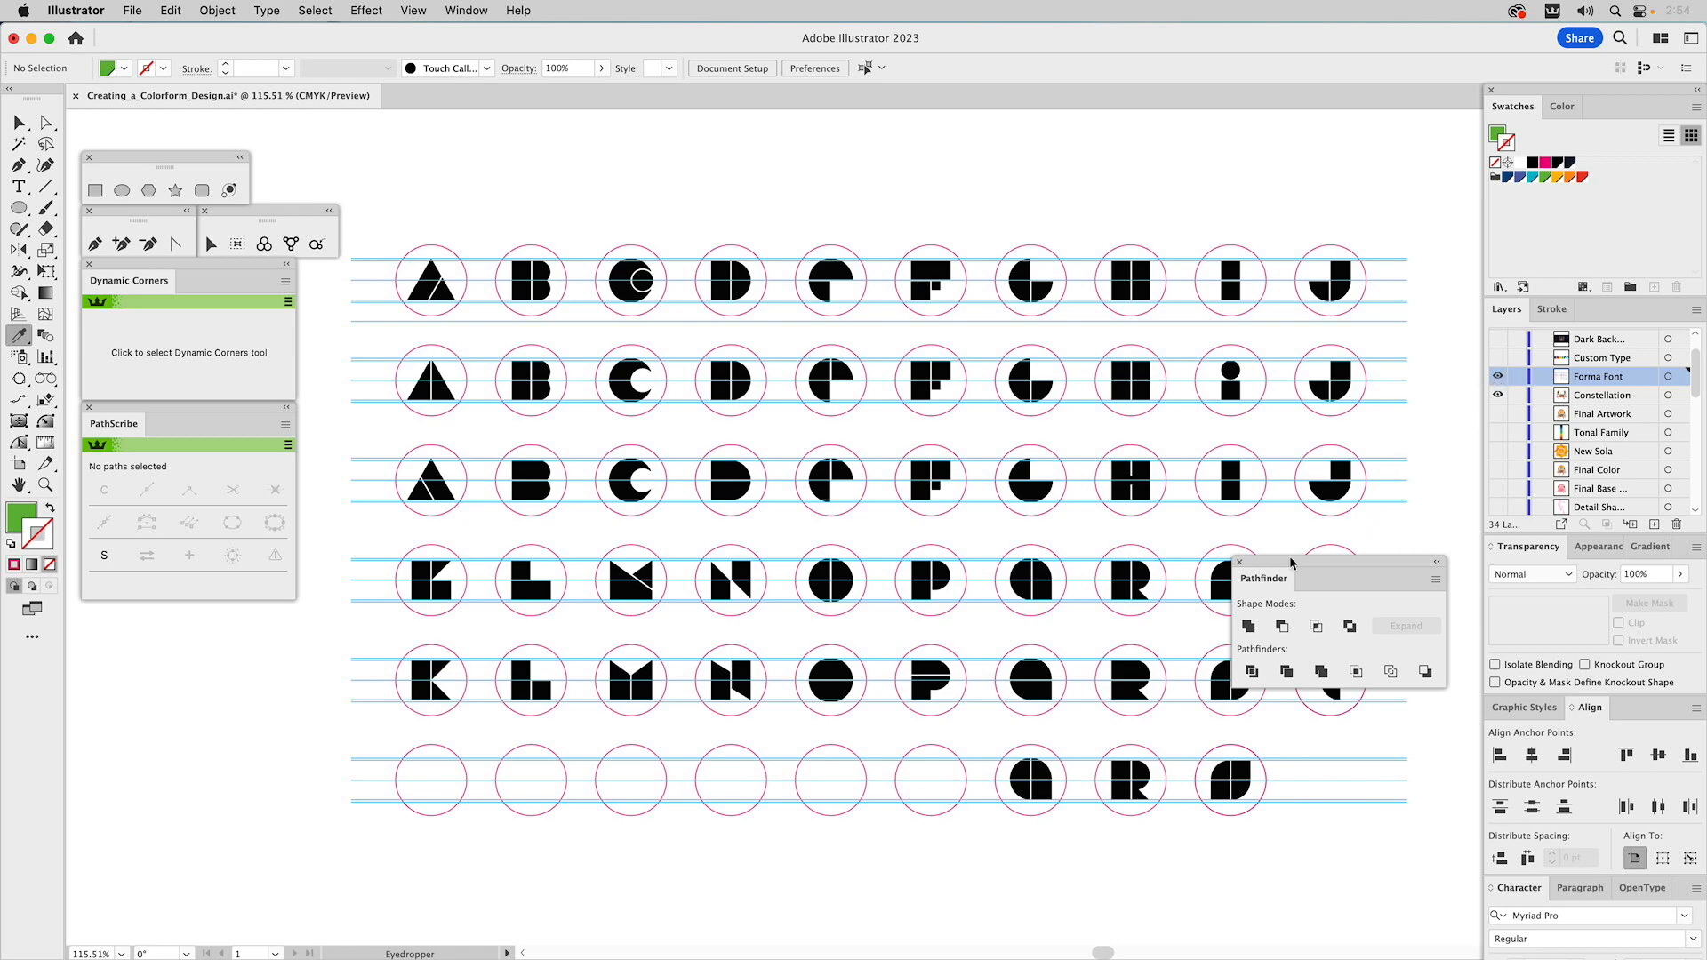
left_click_drag(1271, 578, 1636, 707)
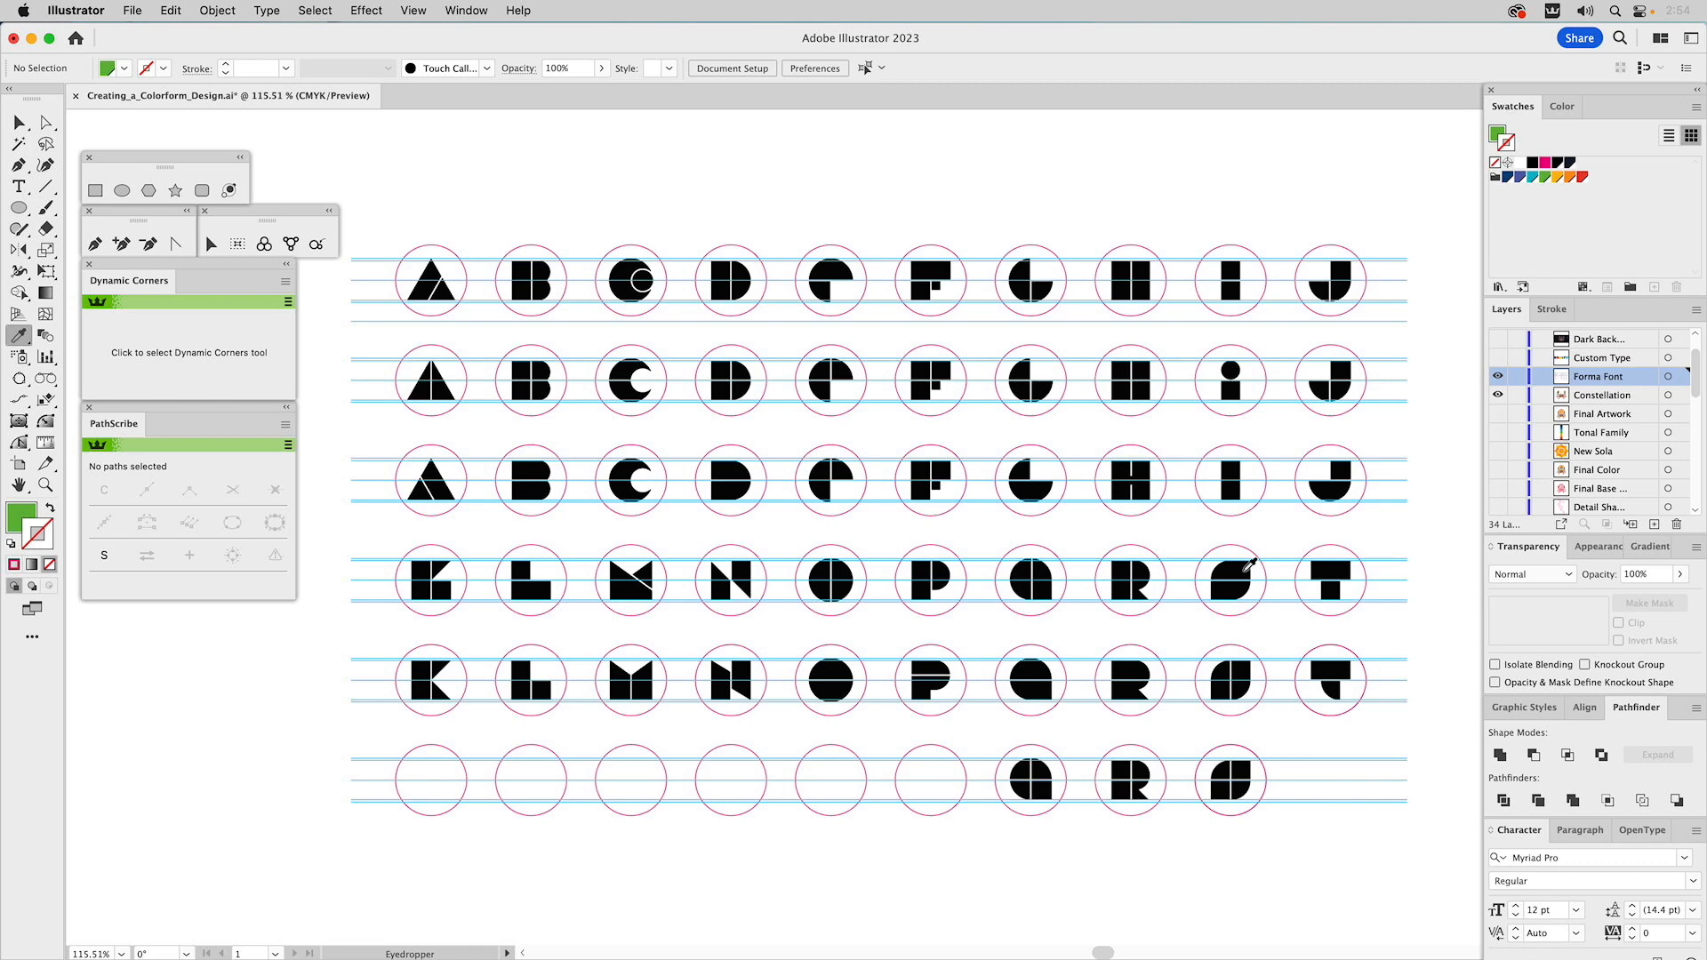
left_click(1498, 376)
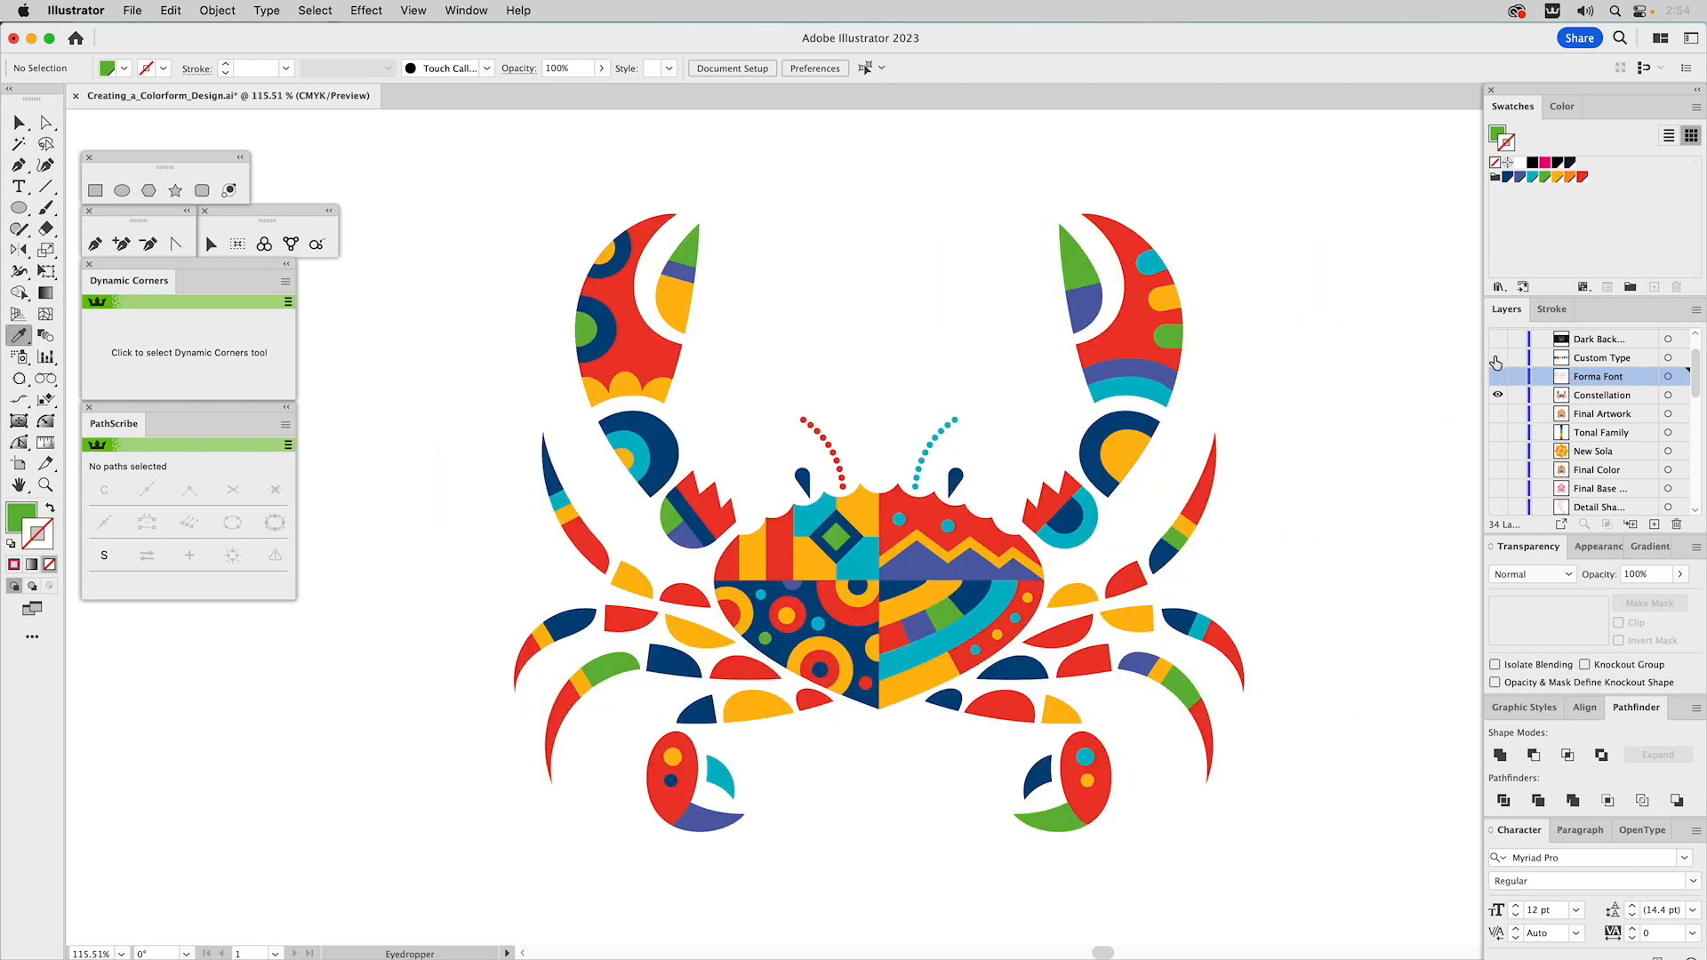
Show the Custom Type lettering with the crab, replace it and Constellation with the dark background layer, and make that layer active
left_click(1498, 357)
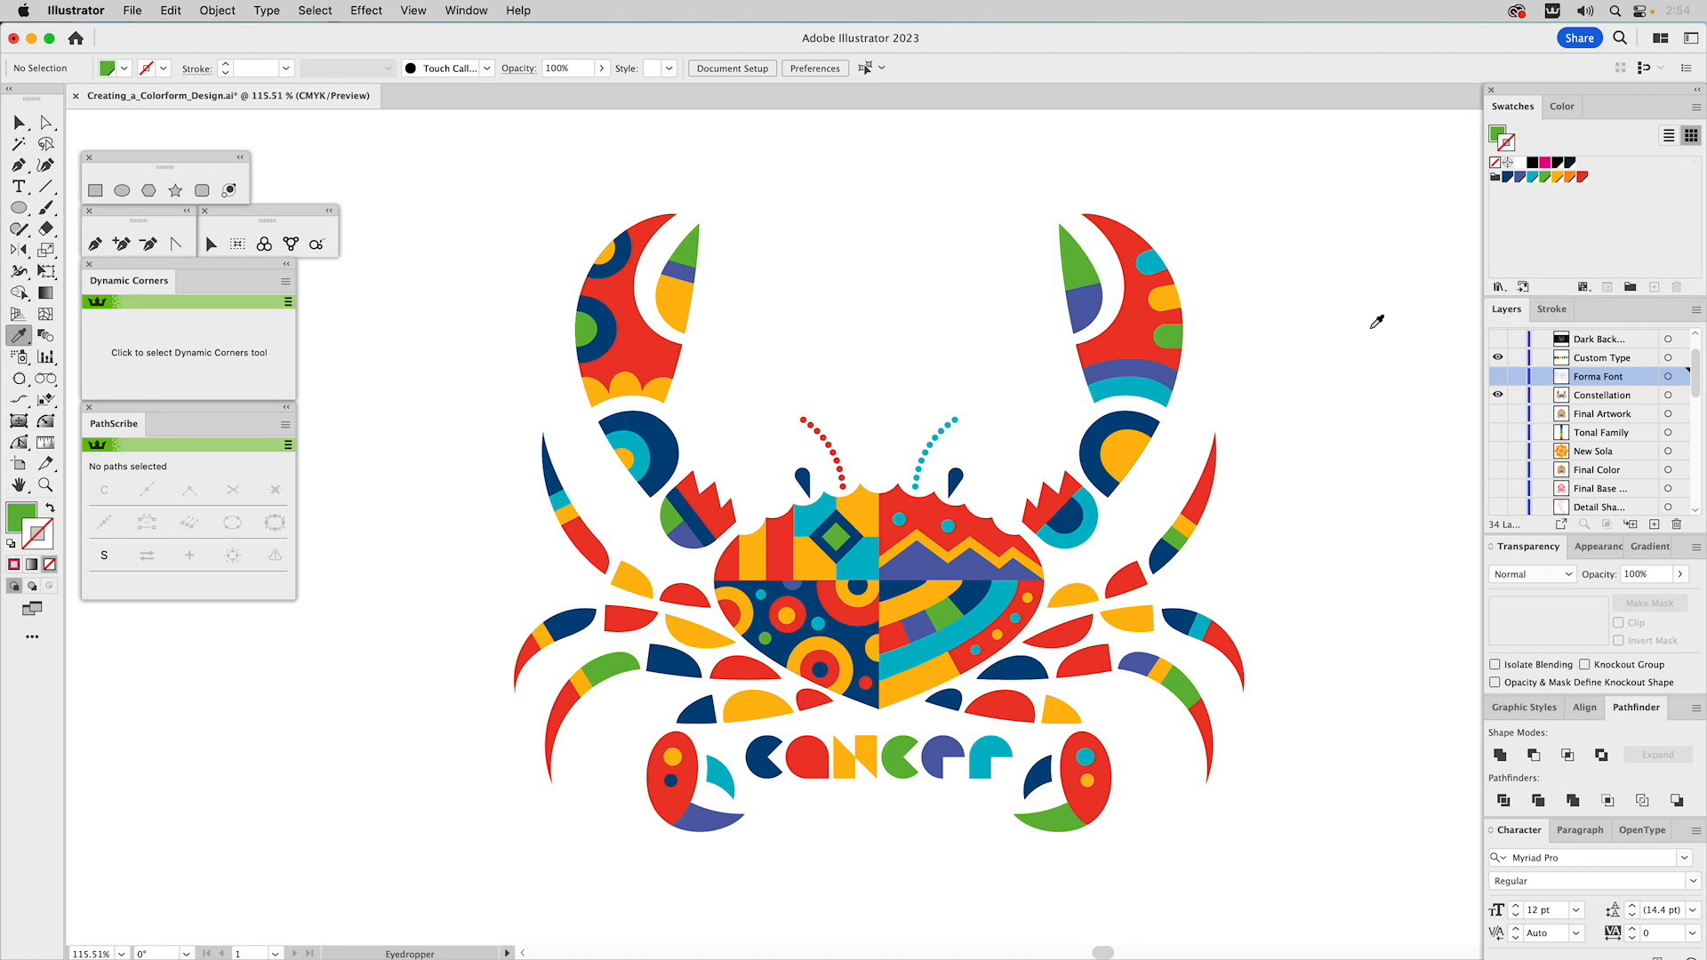
key("v")
scroll(1587, 366, "up", 1)
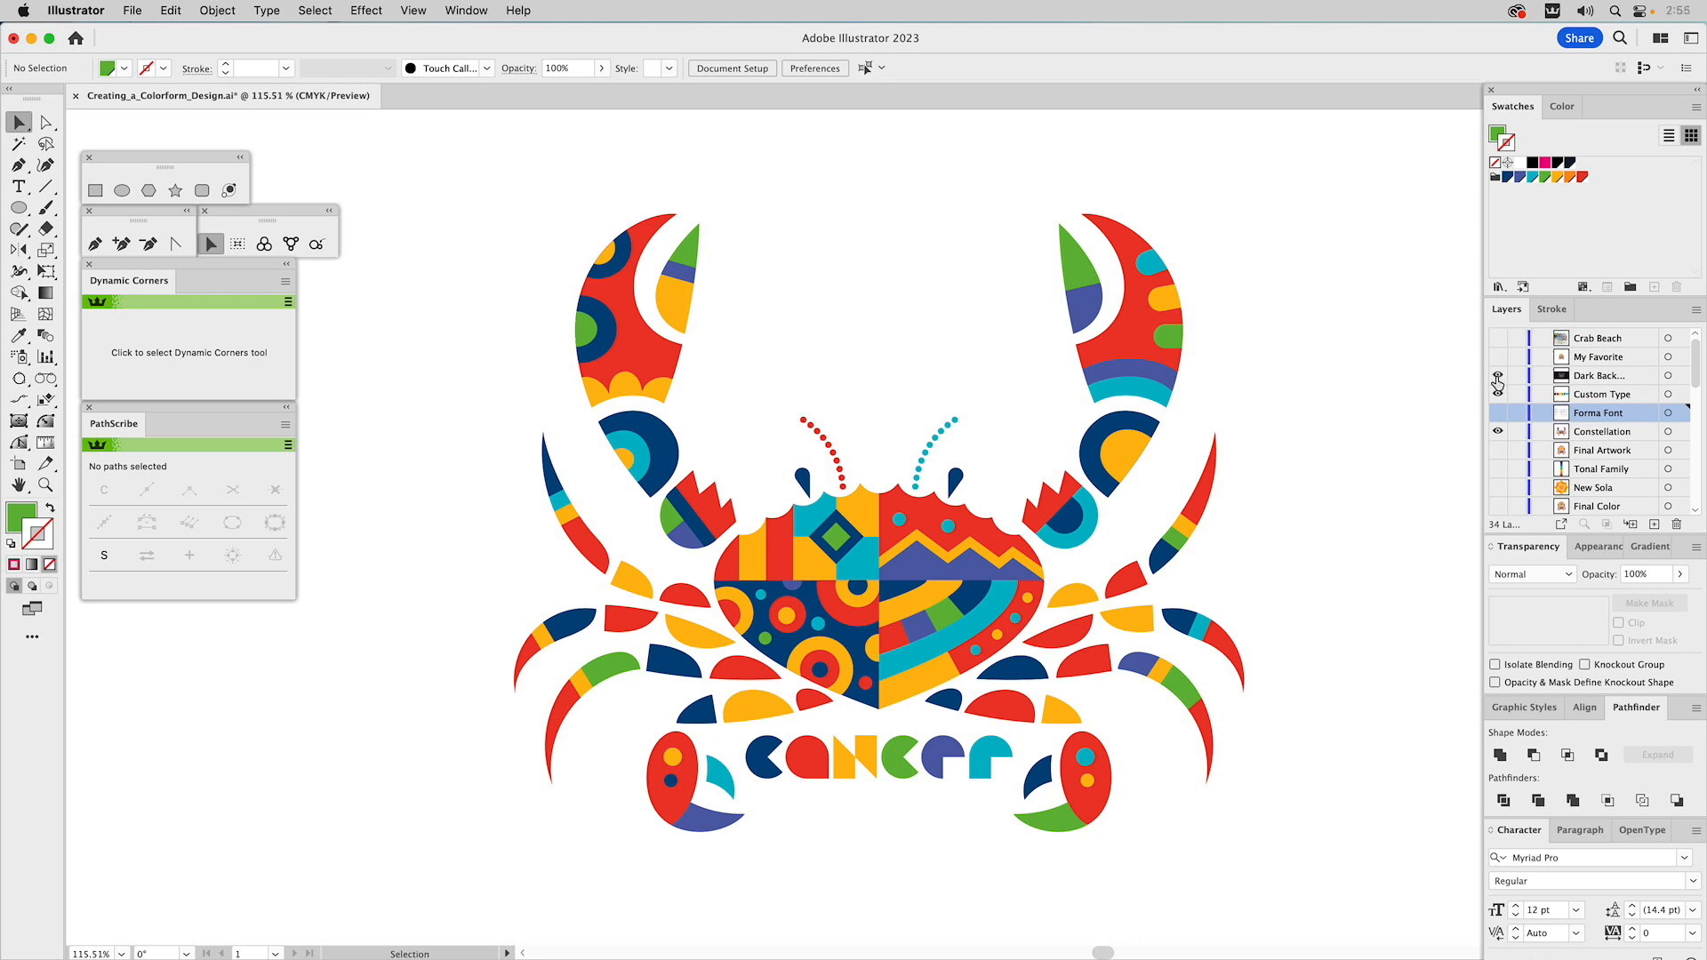
left_click(1497, 377)
left_click(1578, 377)
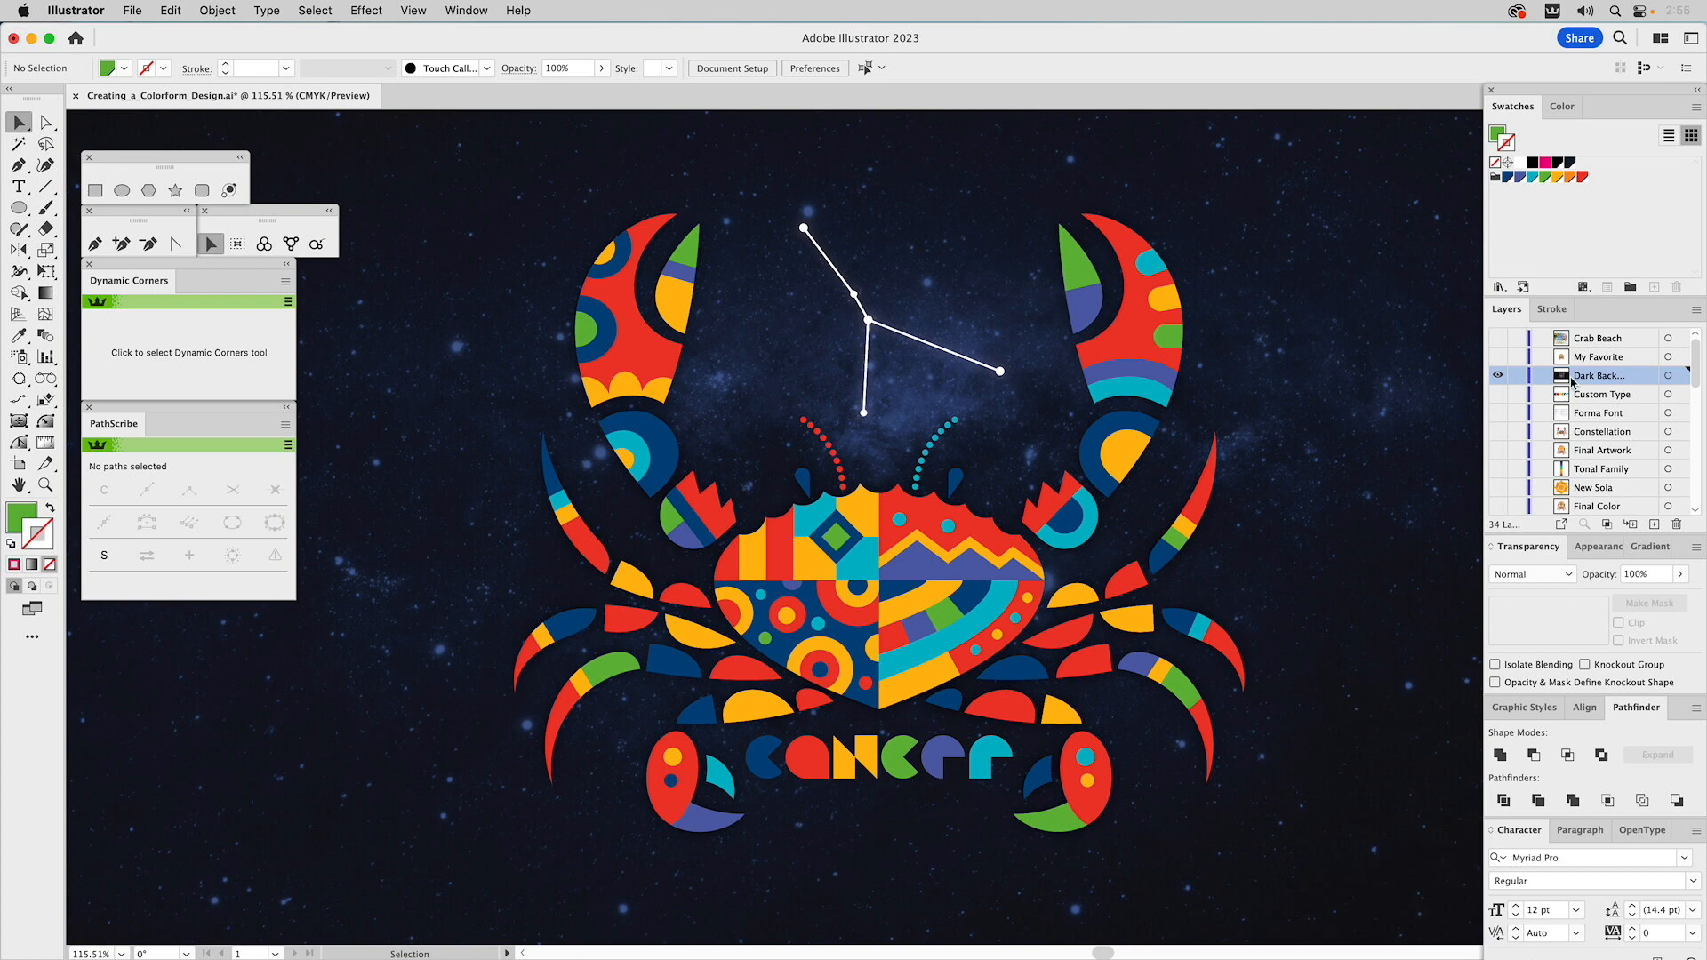
Replace the dark background with the My Favorite layer, switch from that to the Crab Beach layer, and make Crab Beach active
left_click(1497, 357)
left_click(1497, 376)
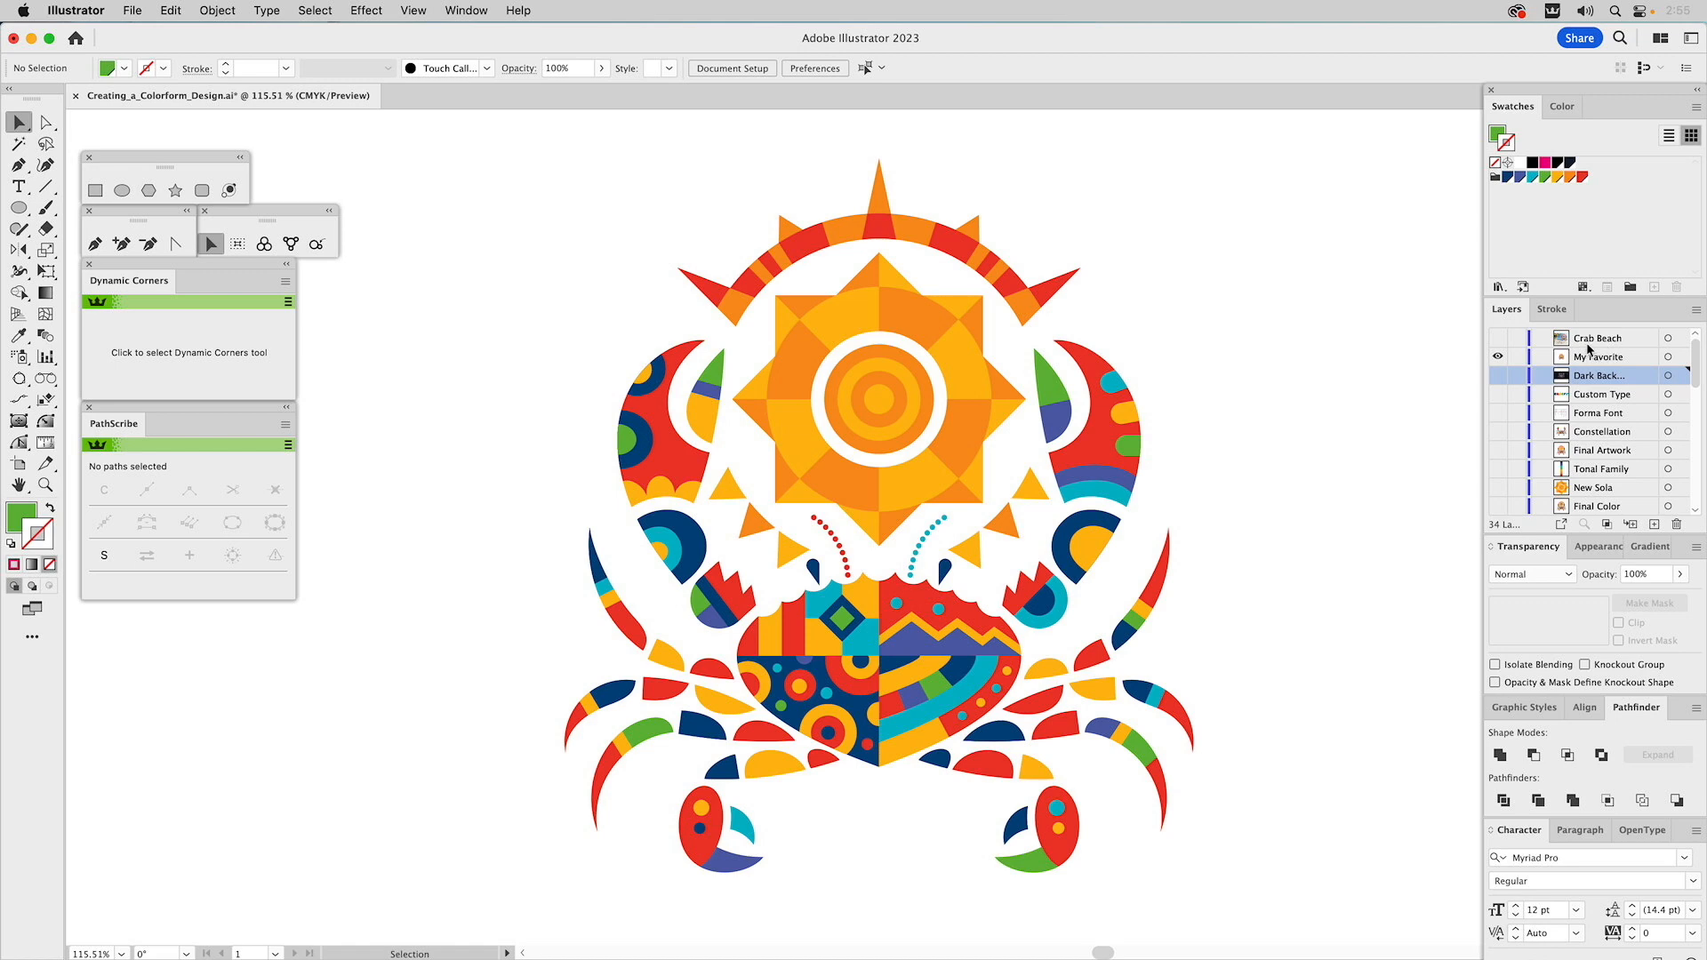
left_click(1499, 339)
left_click(1498, 355)
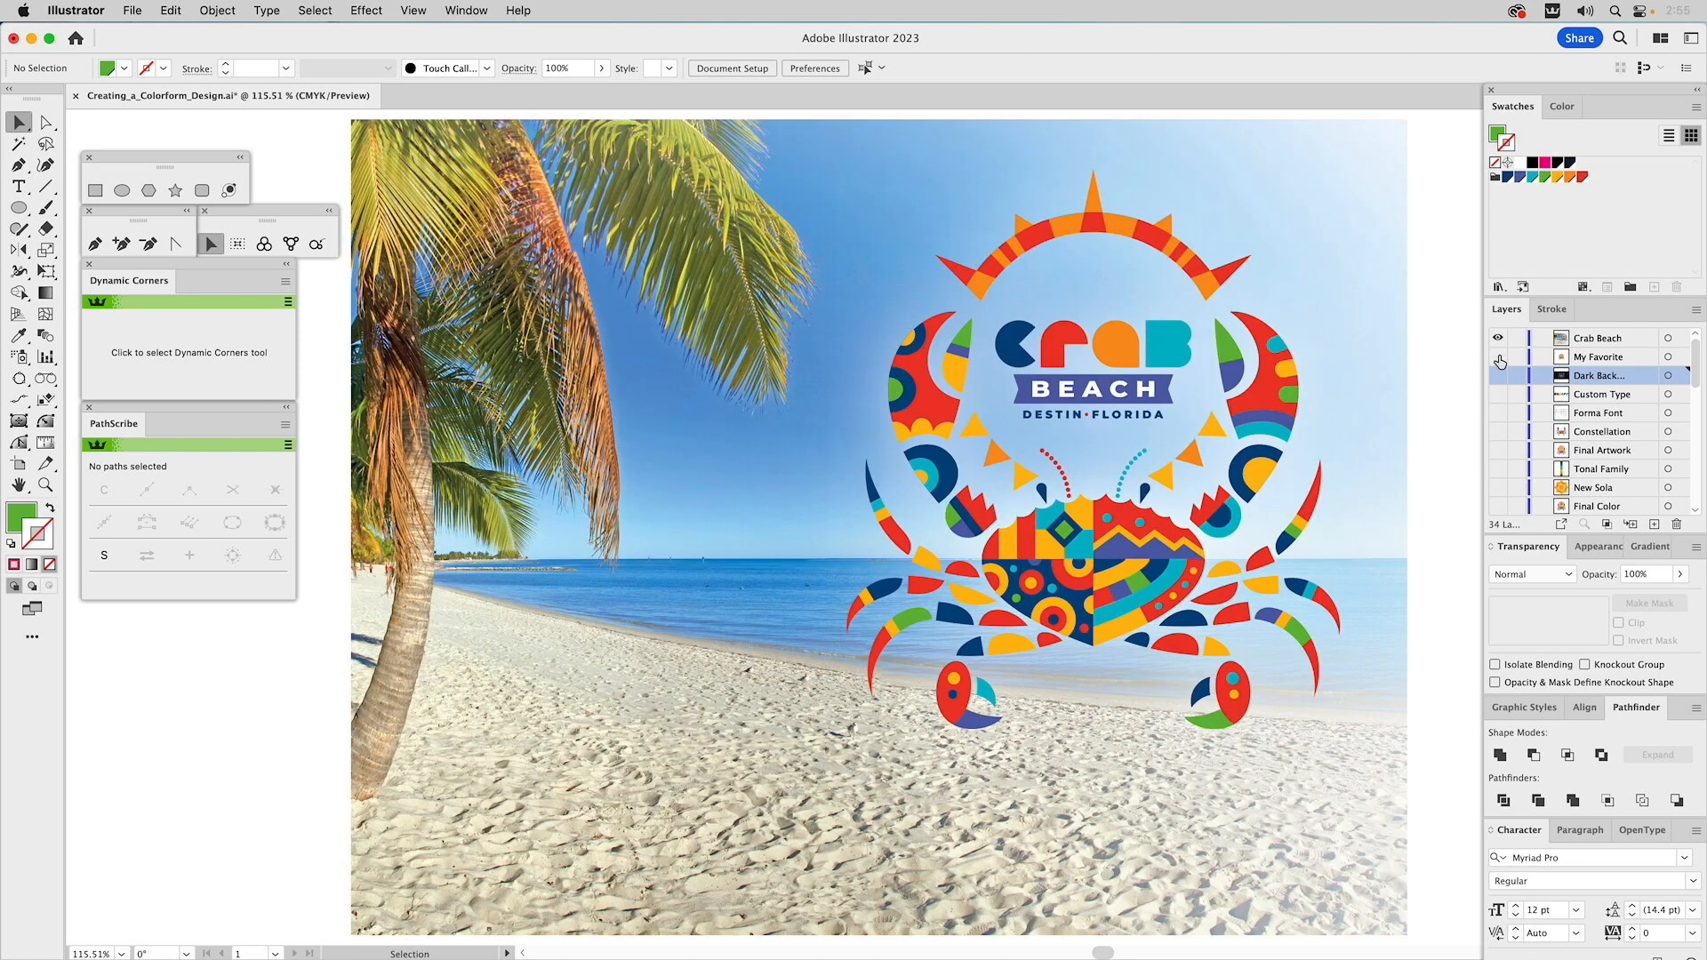
left_click(1590, 340)
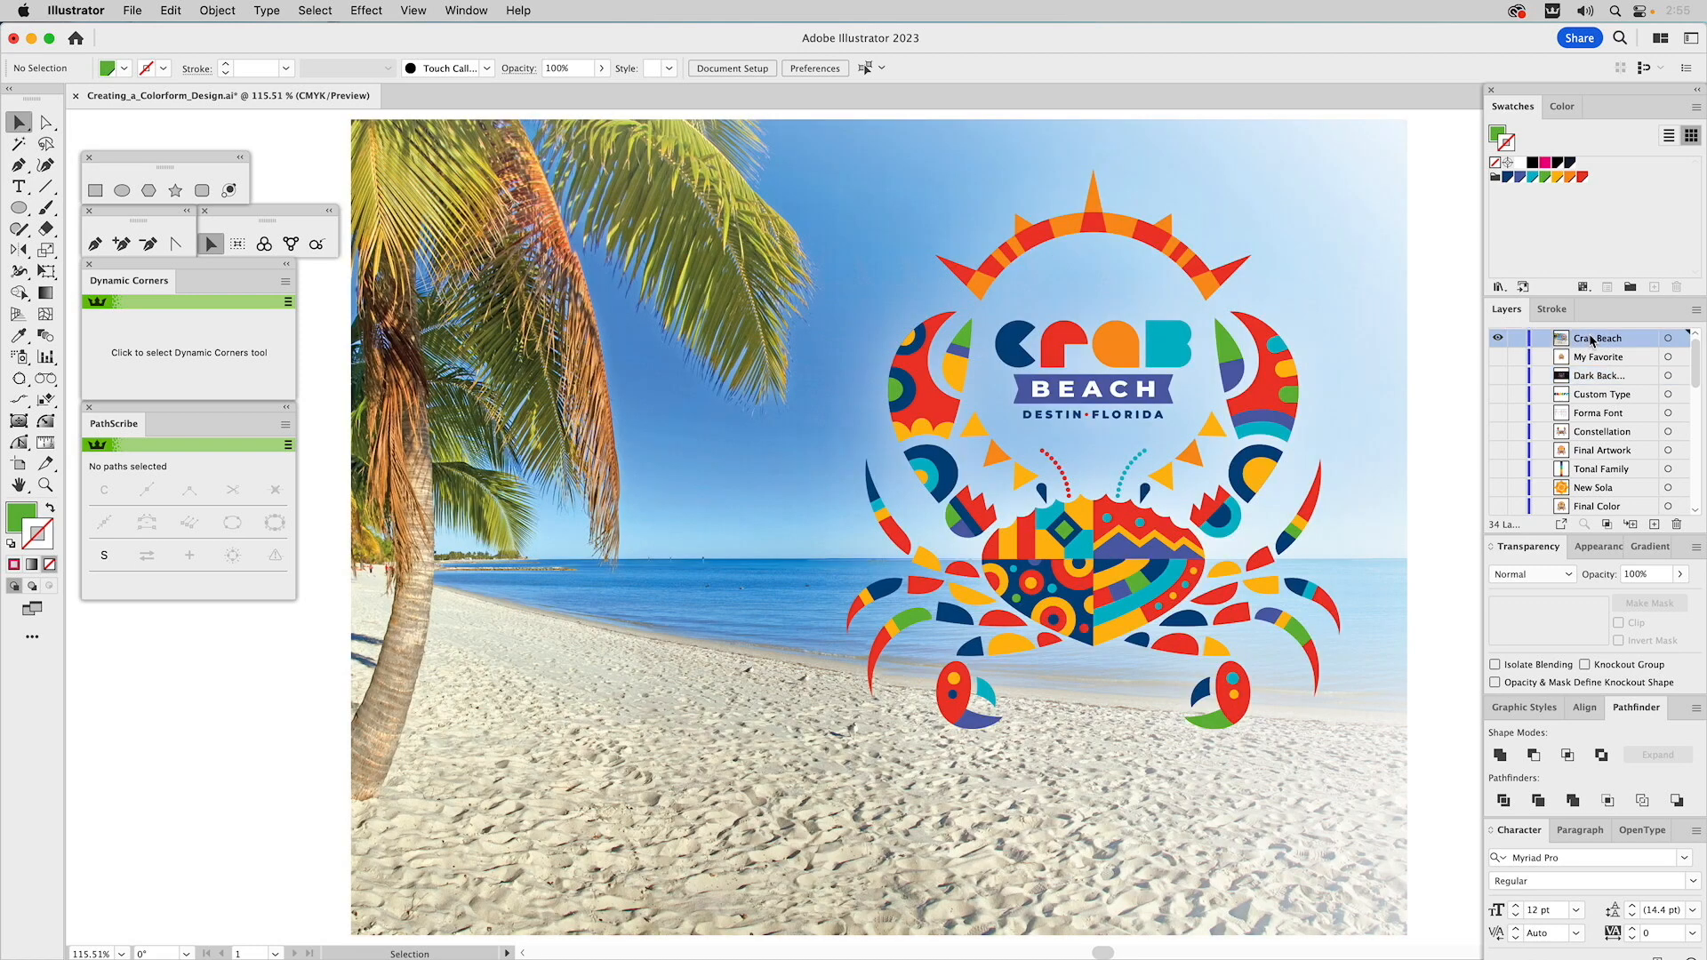